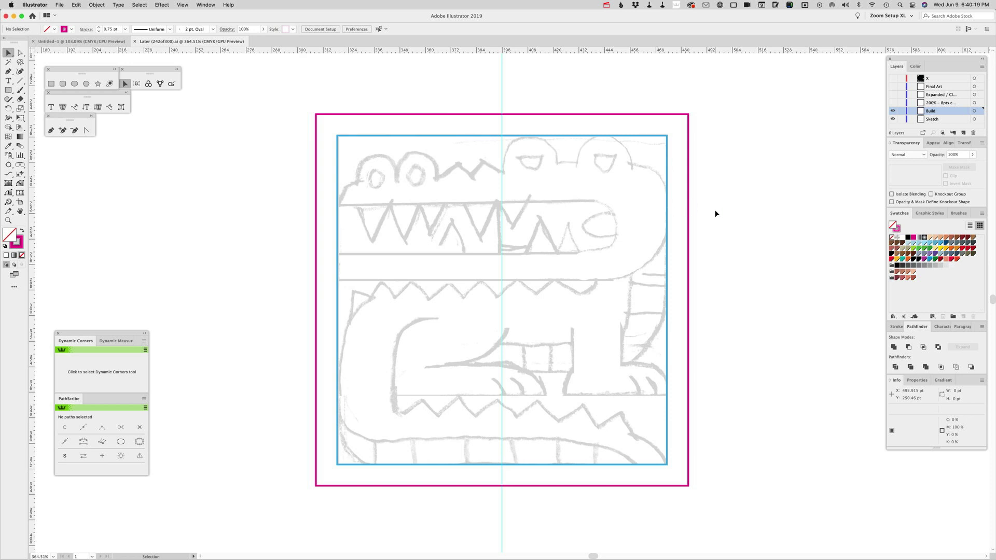
Close the blank Untitled-1 document and keep the crocodile sketch document open, zoomed to the square artwork.
key(super)
key(super+0)
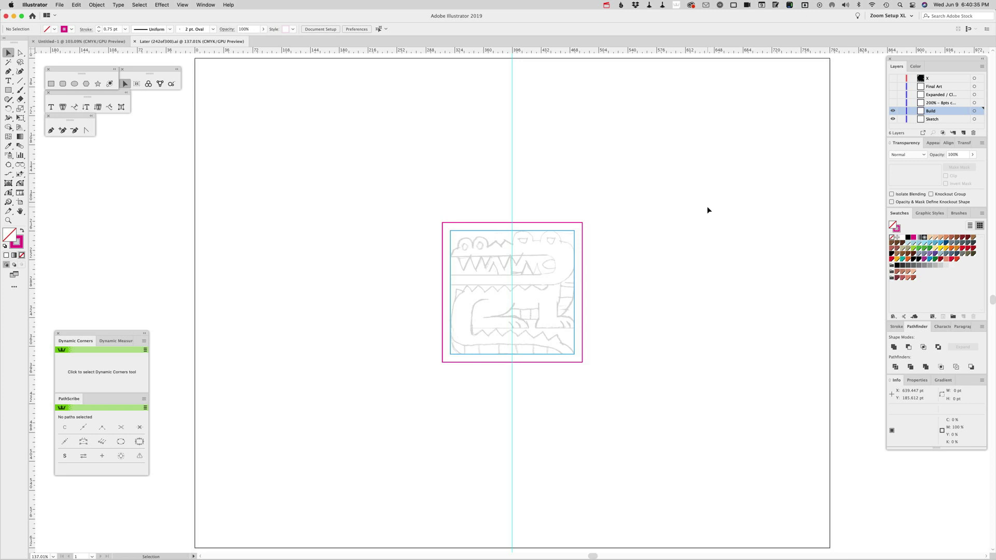
key(z)
drag(430, 210, 598, 378)
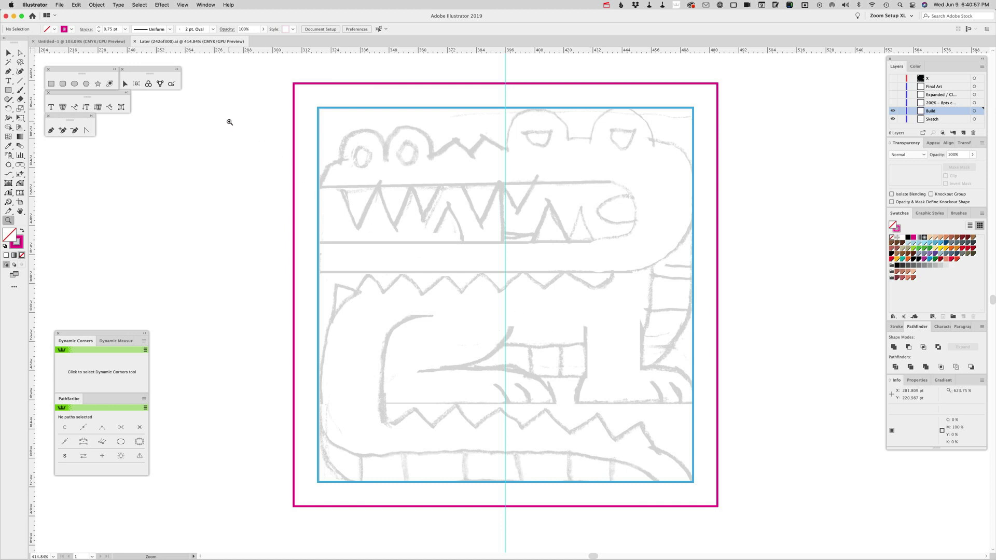
key(v)
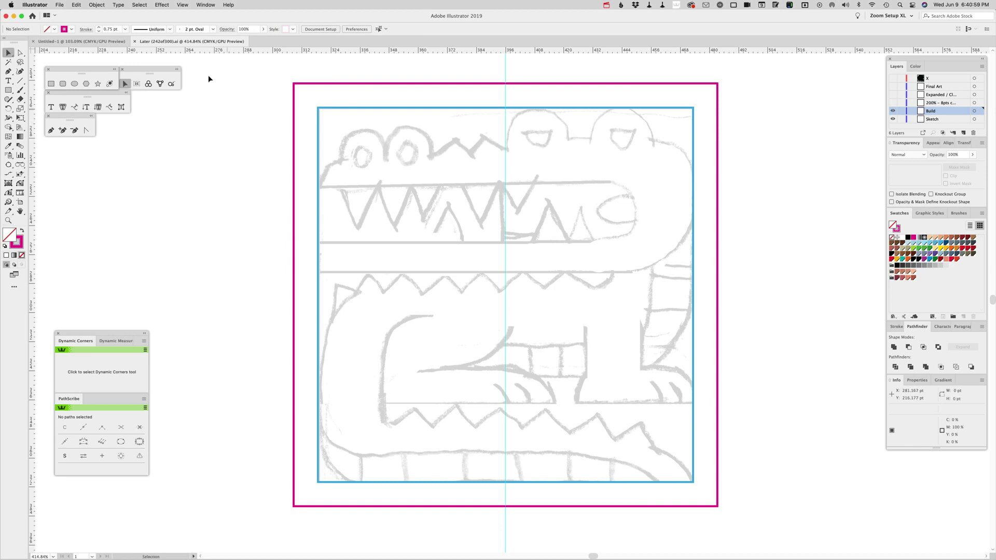
click(98, 43)
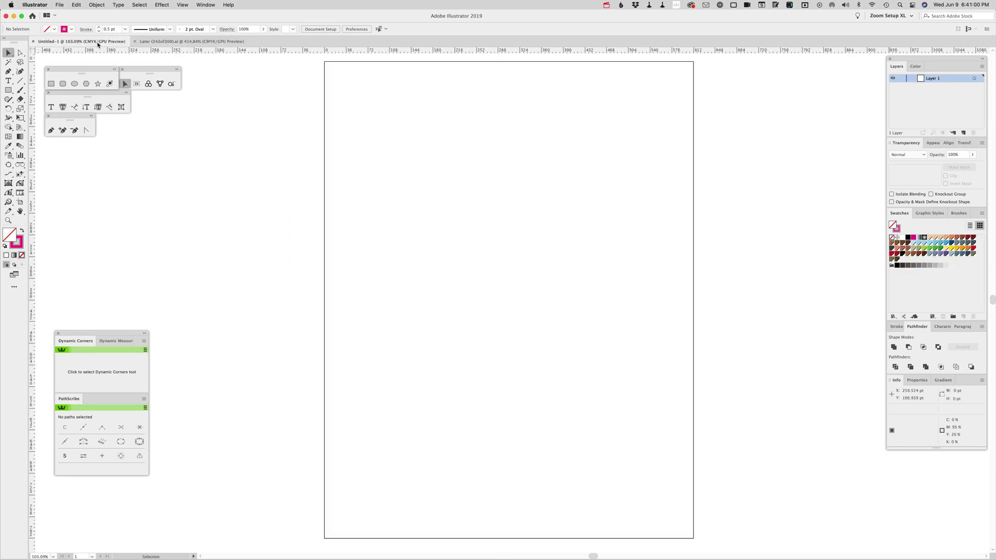
click(32, 41)
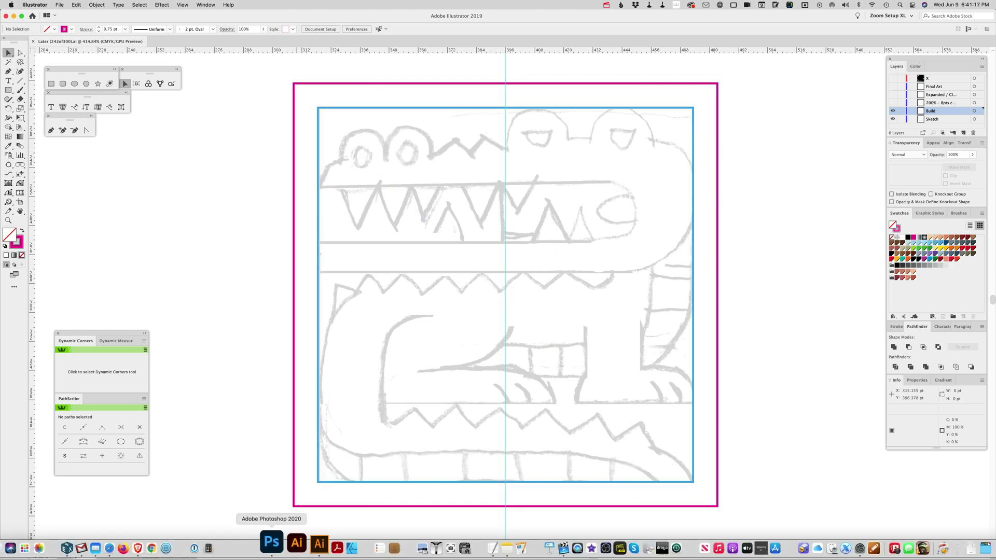
click(287, 545)
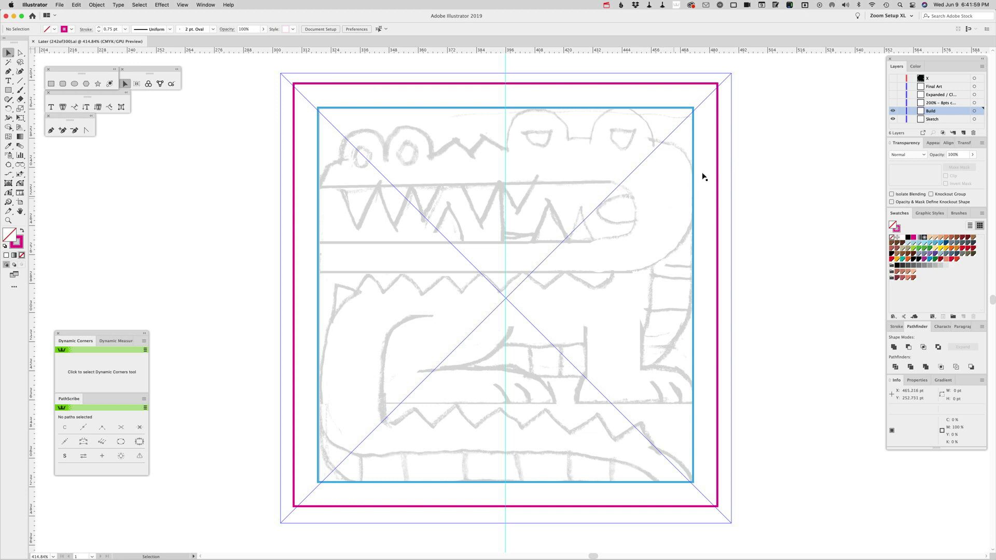
Lock the Sketch layer so only the Build layer's shapes can be selected.
click(901, 120)
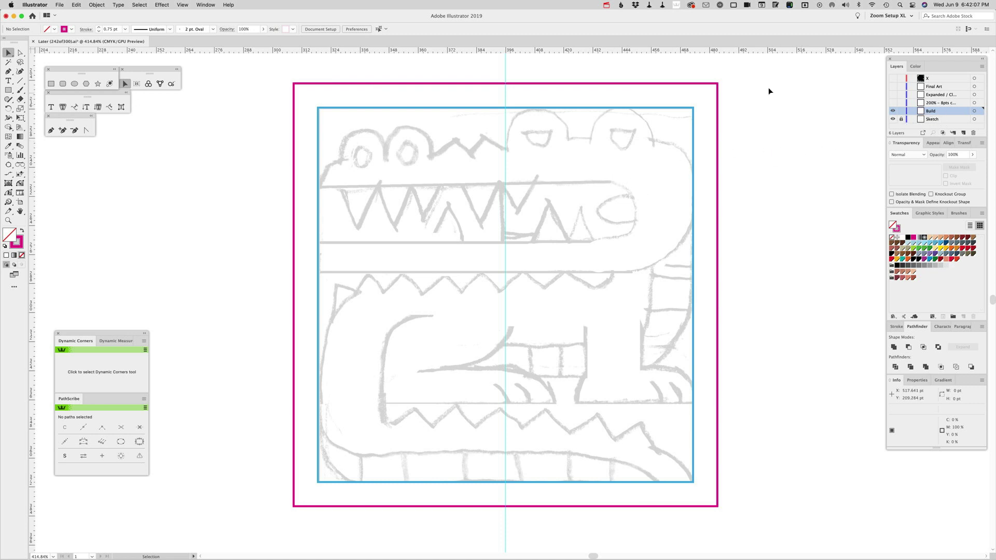
click(679, 84)
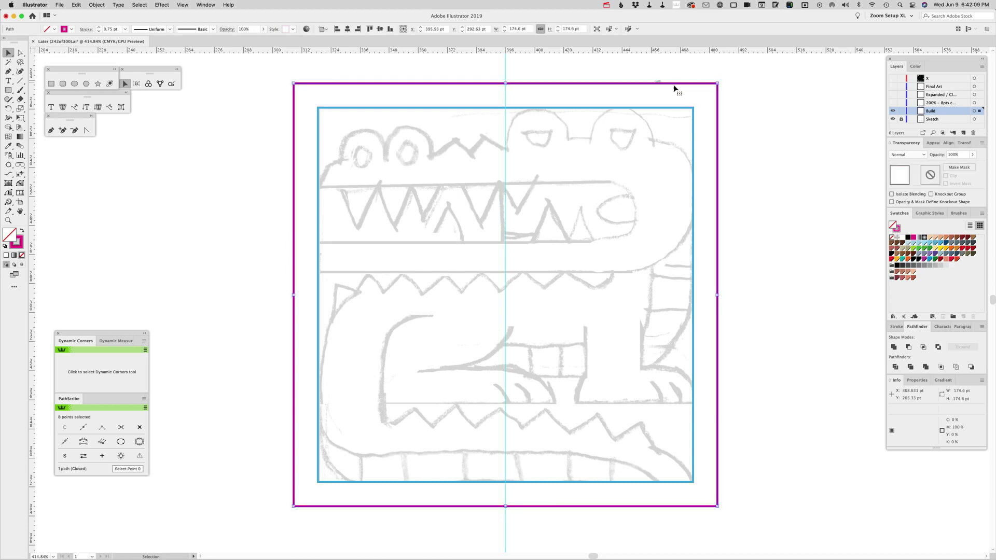
click(746, 190)
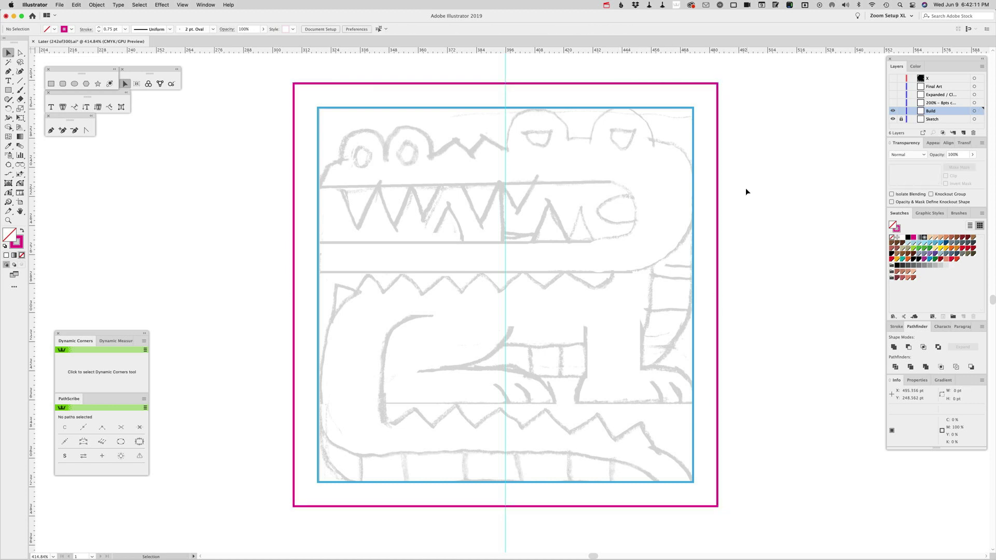
Draw a rectangle about 154.6 by 55.5 pt over the sketched head and round its upper-right corner about 19 pt and lower-right about 28.5 pt.
click(51, 84)
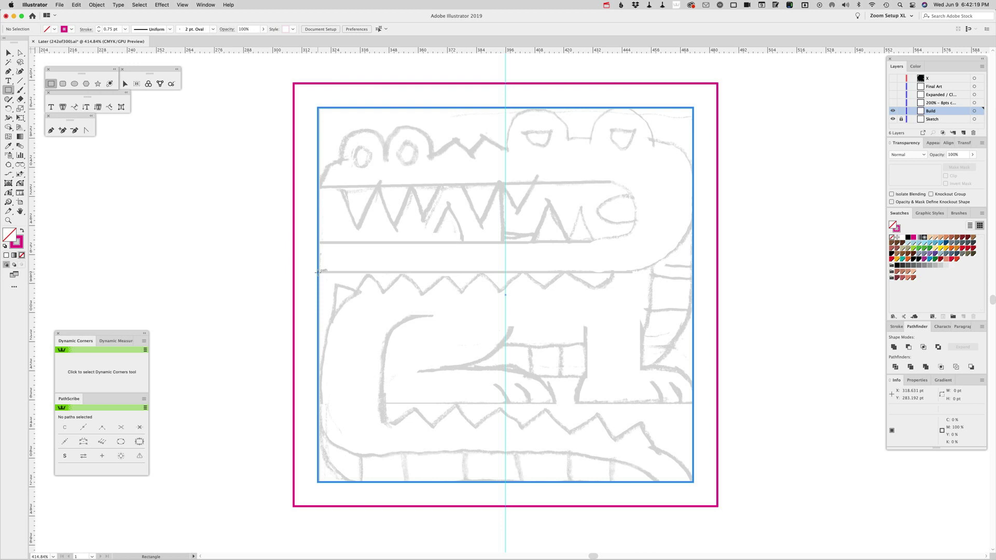
drag(318, 271, 693, 137)
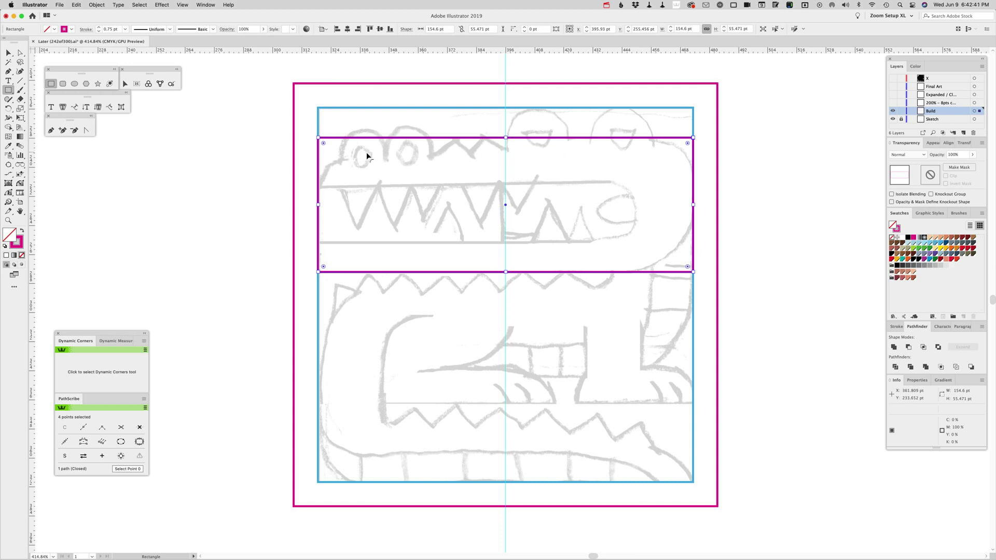
click(20, 183)
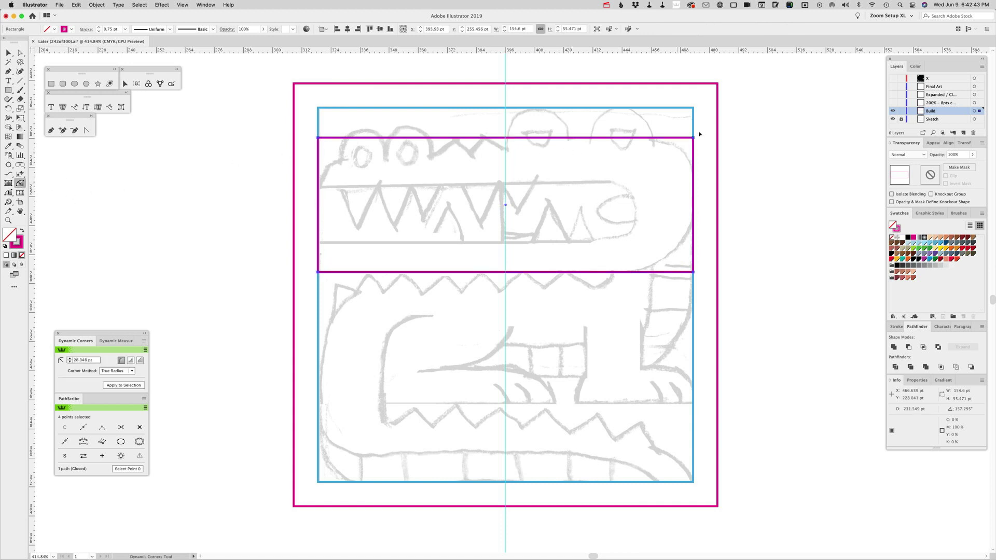
drag(695, 139, 661, 200)
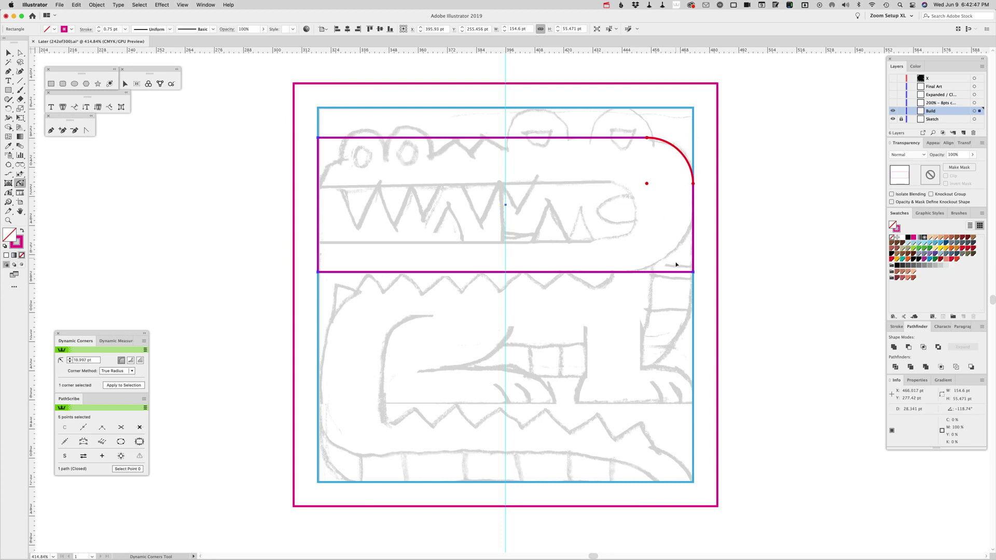
drag(694, 274, 632, 197)
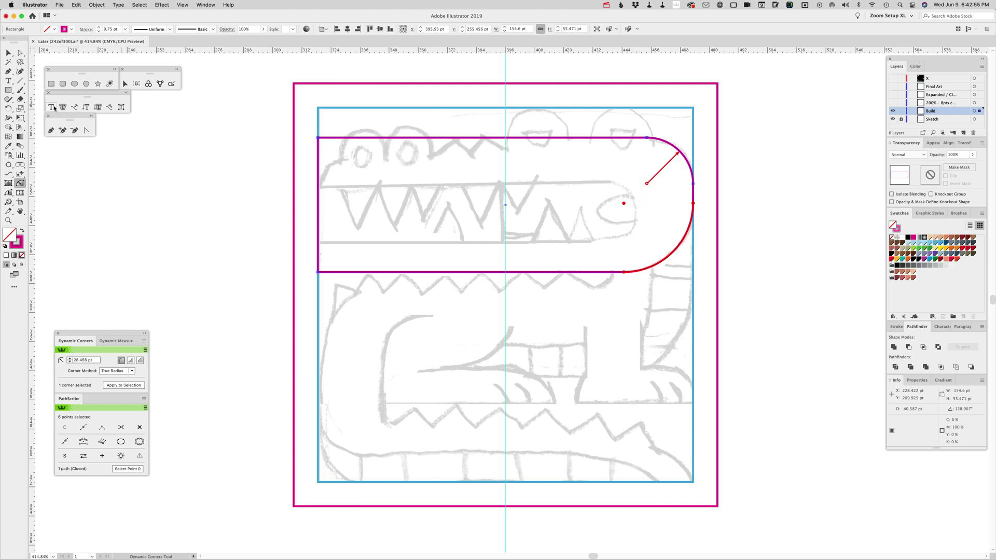
Add two anchor points on the head's upper edge beside the vertical guide and lower the section left of them, forming a sloped step.
click(63, 130)
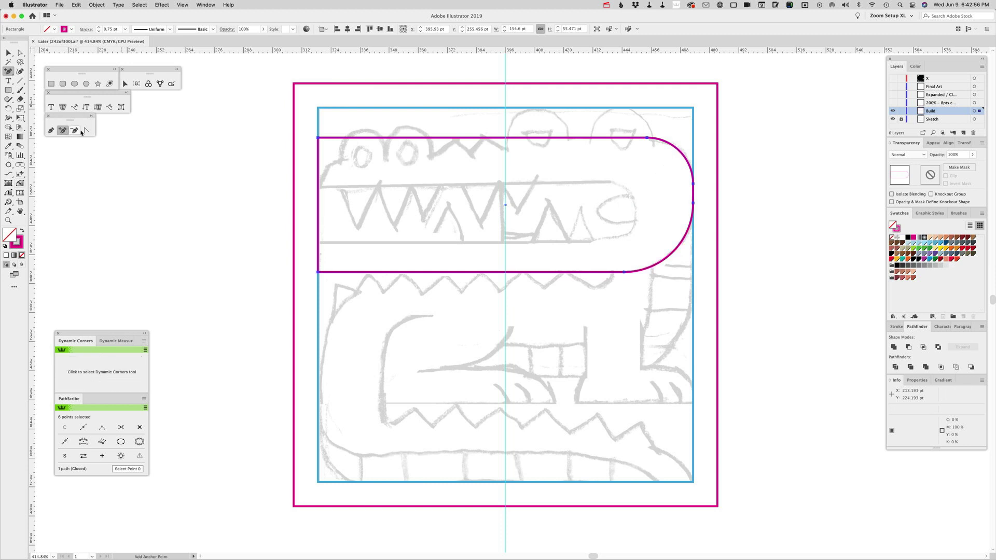
click(519, 138)
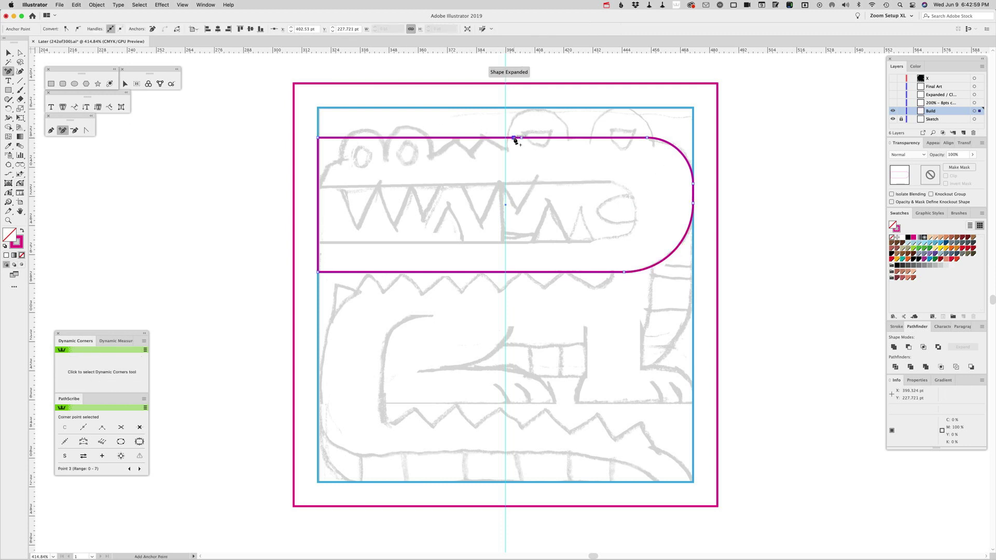
key(a)
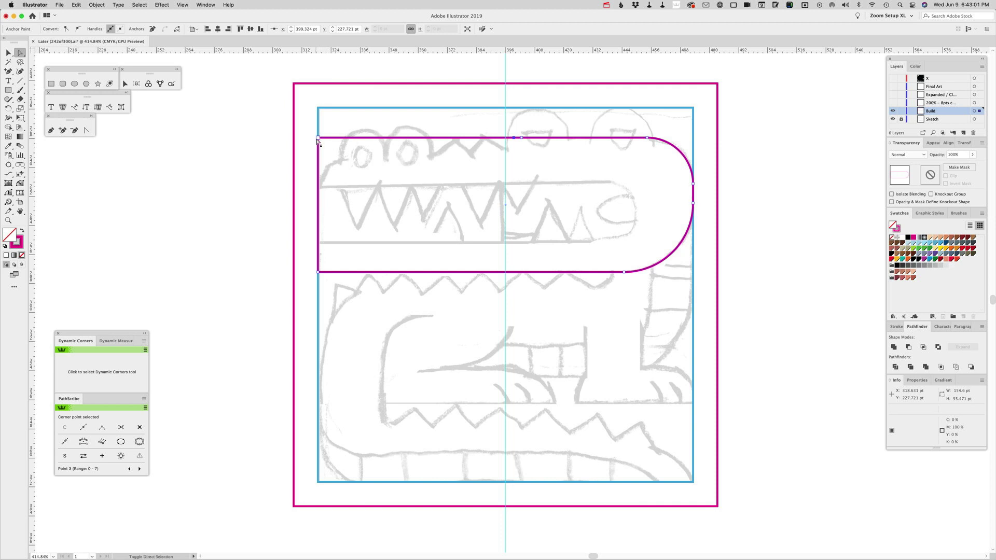
drag(318, 140, 319, 154)
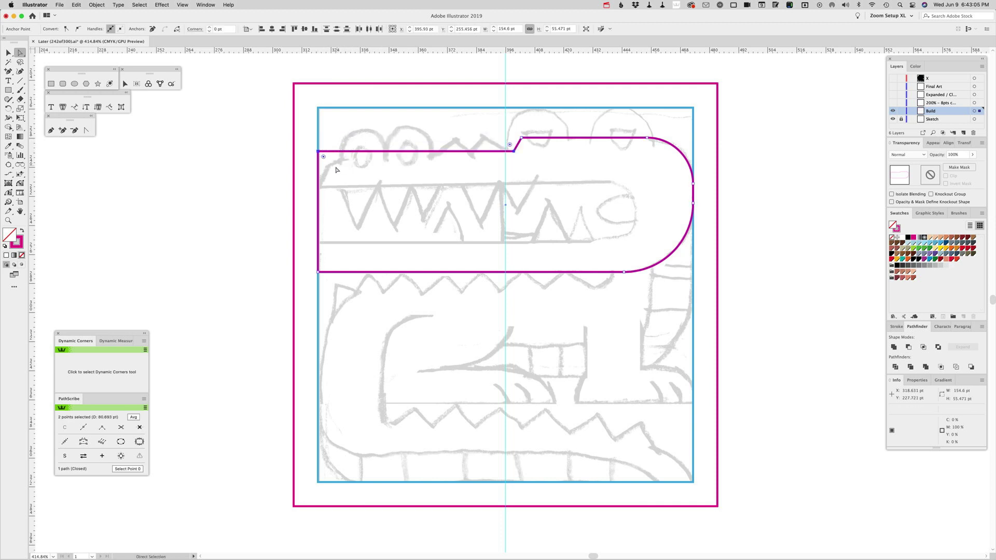
key(v)
click(297, 155)
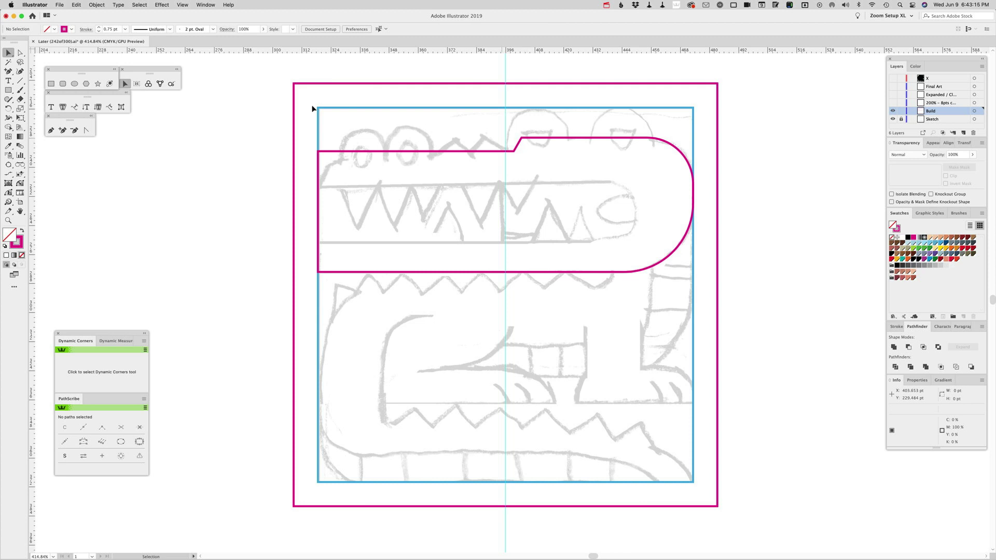
Draw a circle spanning the head's height, scale it to about 25.1 pt, and place it at the rounded end of the sketched mouth.
click(74, 83)
drag(386, 153, 446, 270)
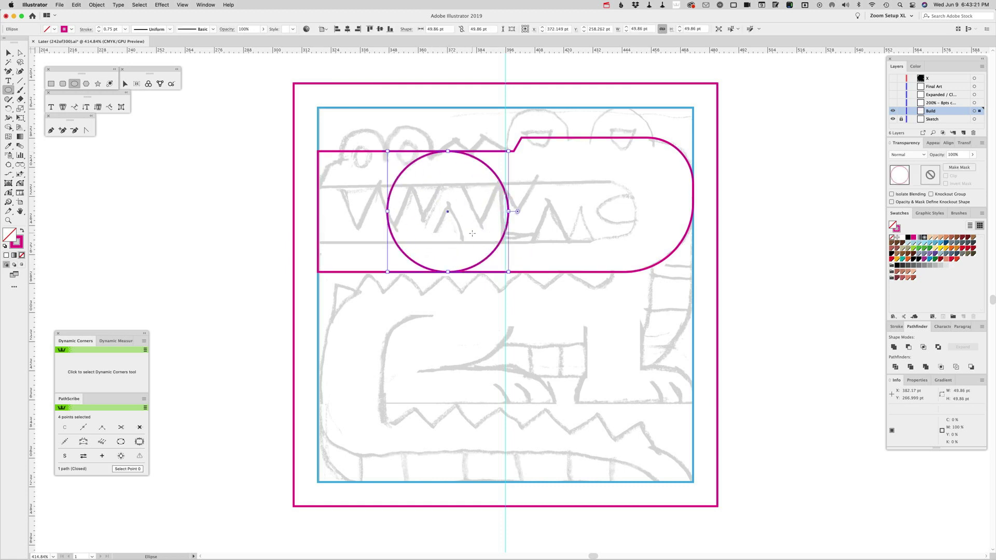
key(v)
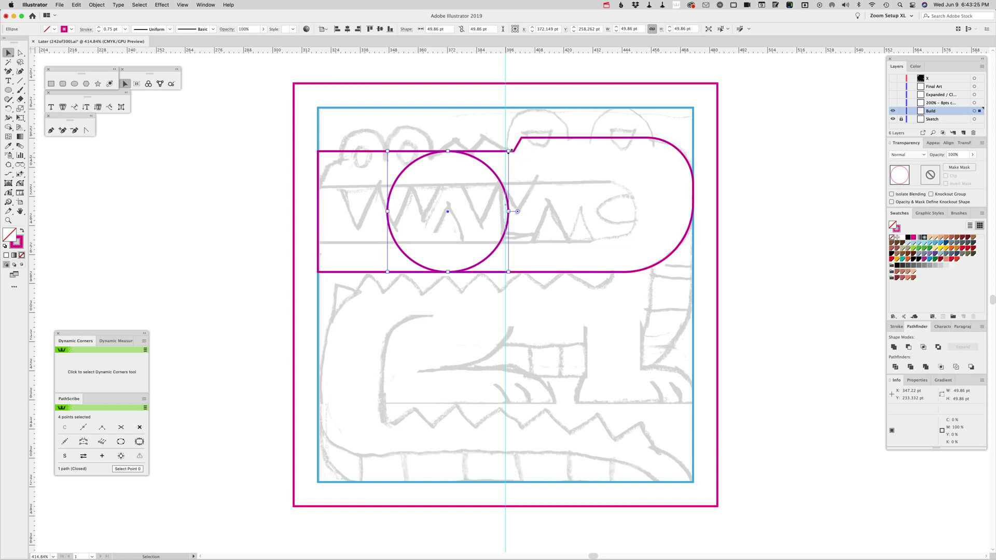
mouse_move(509, 151)
mouse_down()
mouse_move(481, 182)
mouse_move(627, 191)
mouse_up()
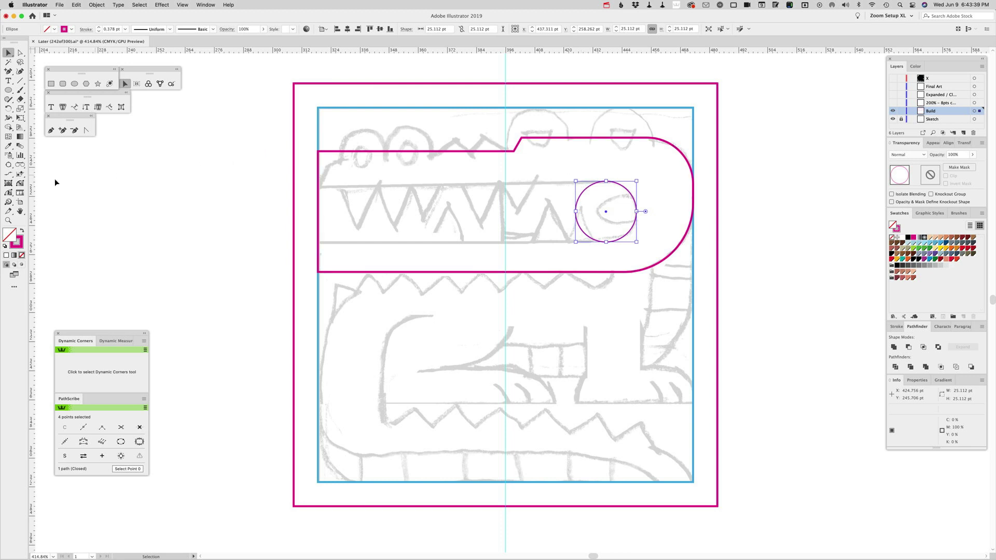
Square off the mouth circle's two left corners and extend them past the head's left edge, making a bar about 144 by 25.1 pt.
click(20, 183)
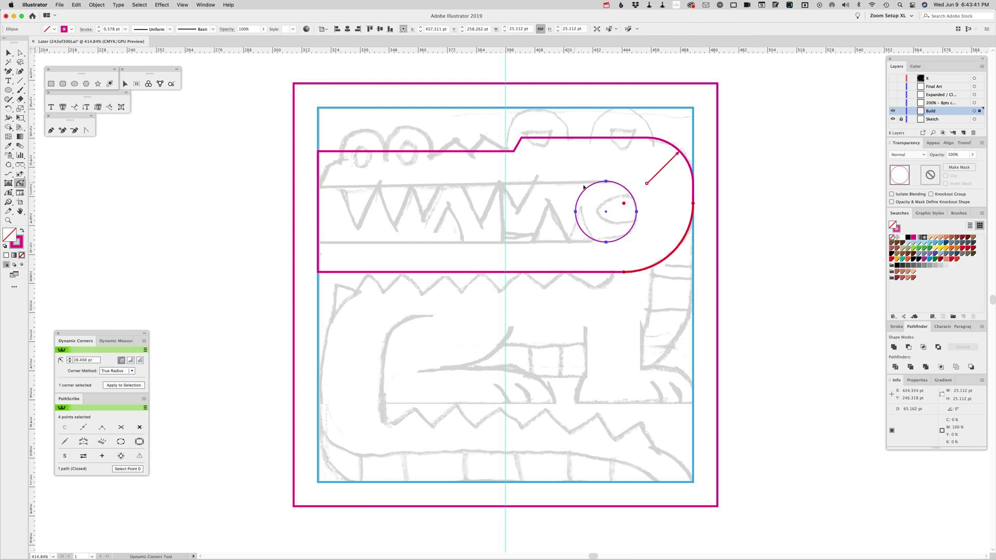
drag(585, 192, 285, 235)
key(a)
key(shift)
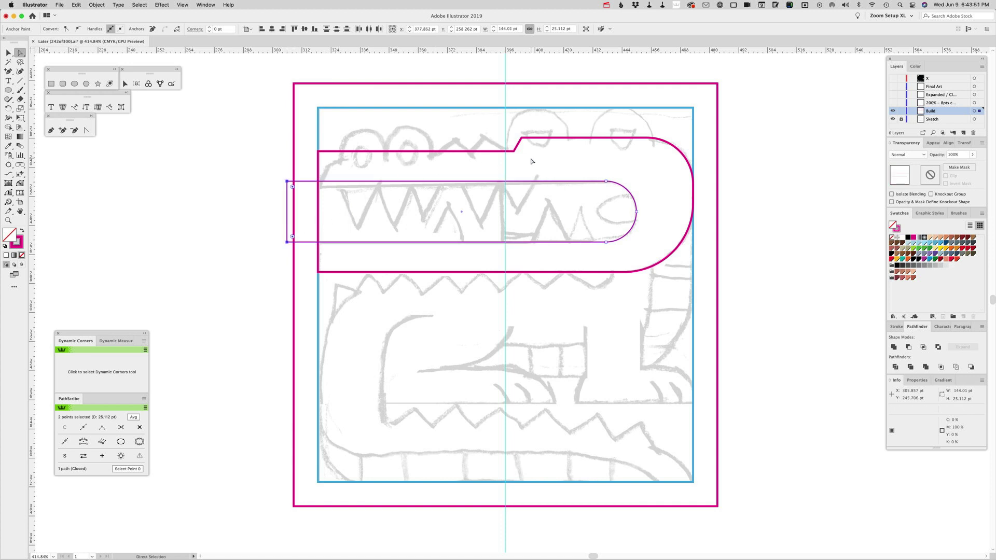
key(v)
click(363, 178)
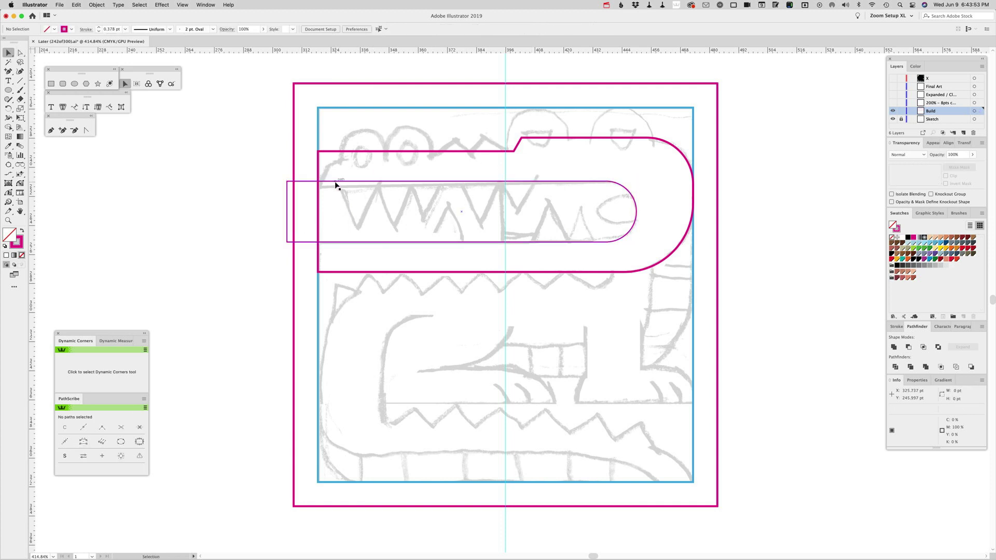
Resize the mouth bar to about 137.4 by 24 pt and subtract it from the head shape.
click(336, 185)
drag(287, 212, 303, 212)
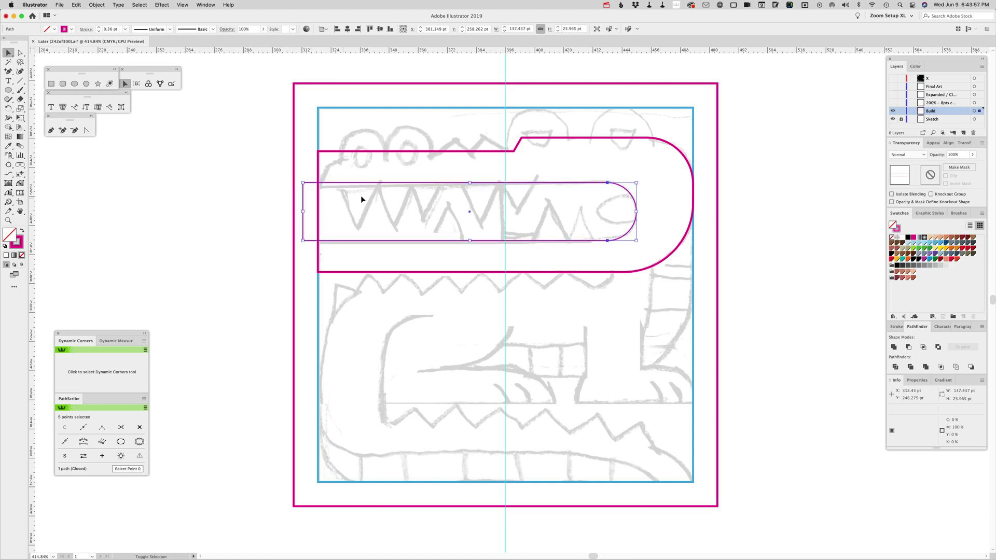
shift+click(492, 152)
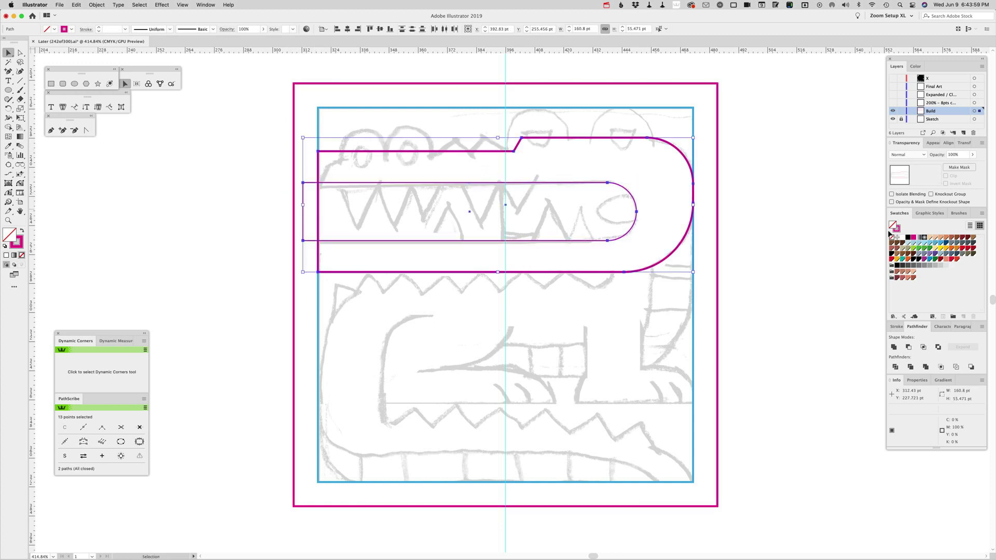
click(908, 347)
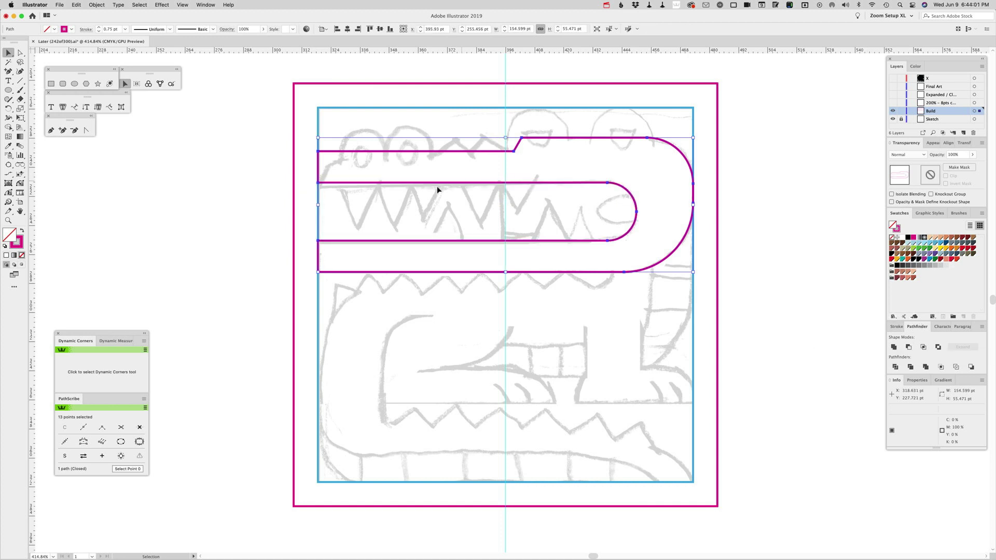
click(397, 168)
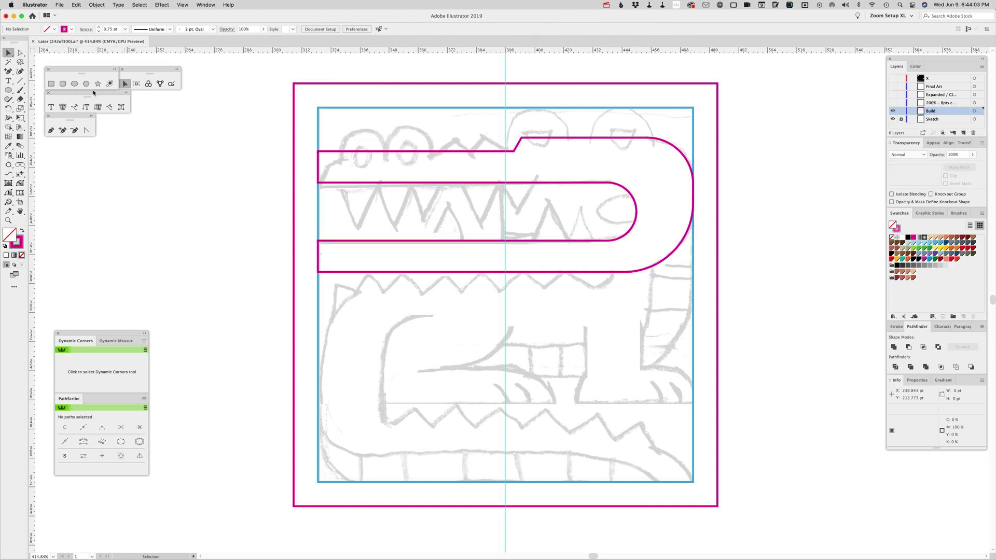
Draw a circle about 19.2 pt across over the leftmost sketched eye.
click(74, 84)
mouse_move(363, 148)
mouse_down()
mouse_move(395, 164)
mouse_move(387, 167)
mouse_up()
Try squaring off the eye circle's two lower corners with Dynamic Corners, and undo both corner changes.
click(20, 184)
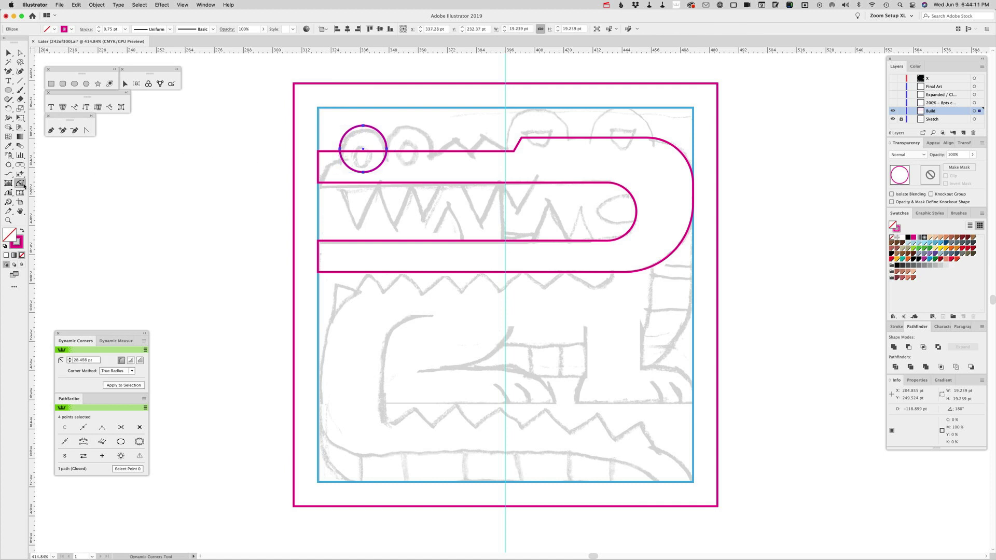
click(356, 163)
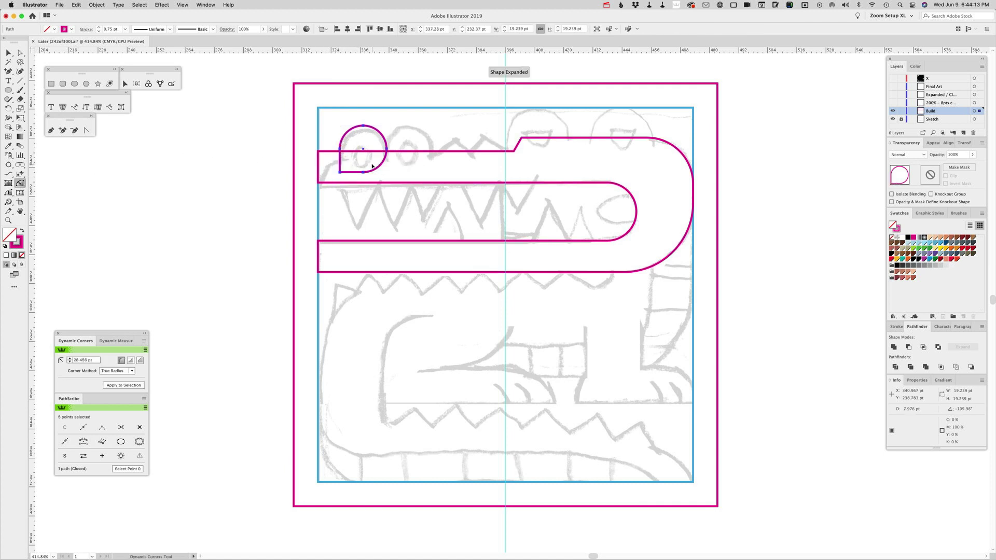
click(382, 166)
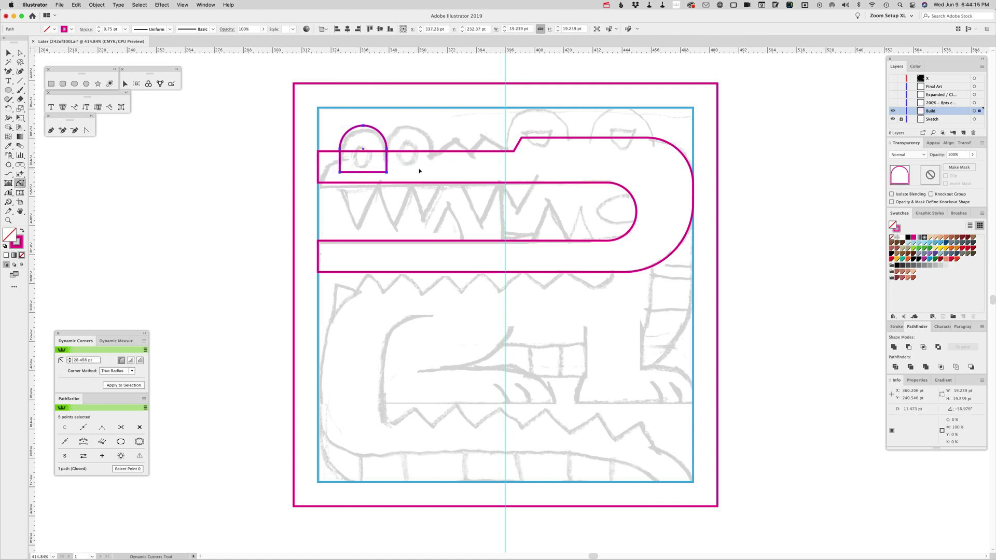
key(c)
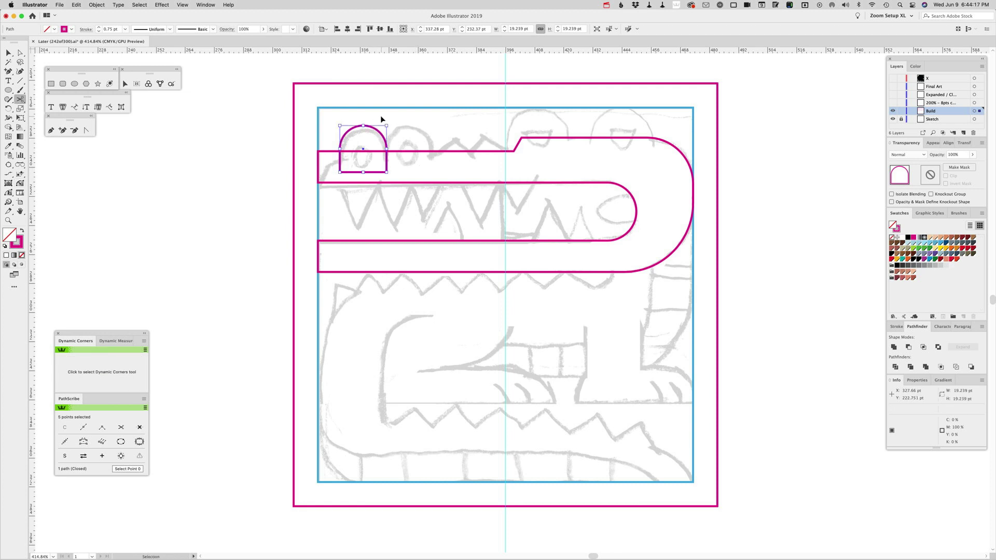
key(super+z)
key(super+z)
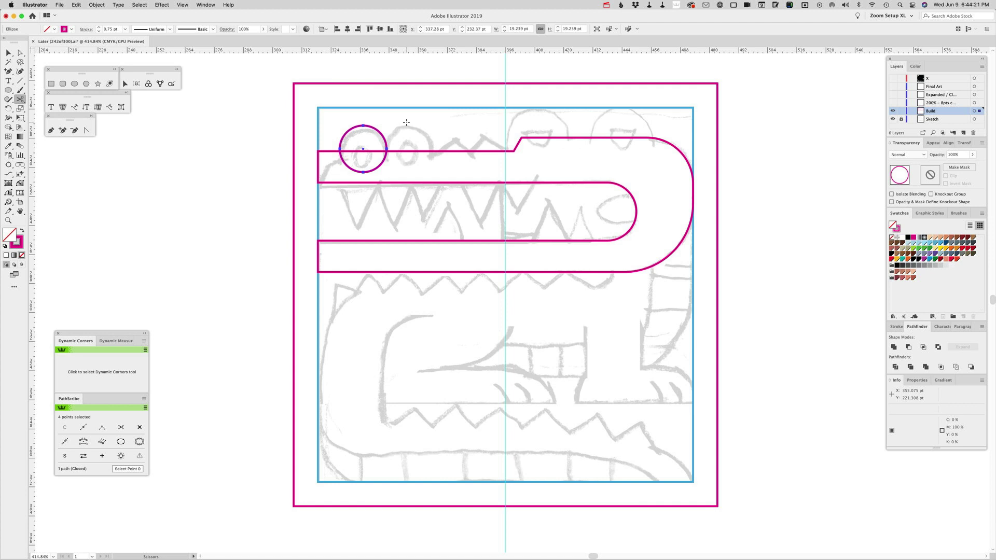
Make a concentric, scaled-down copy of the leftmost eye circle, about 8 pt across, as its pupil.
key(v)
click(376, 131)
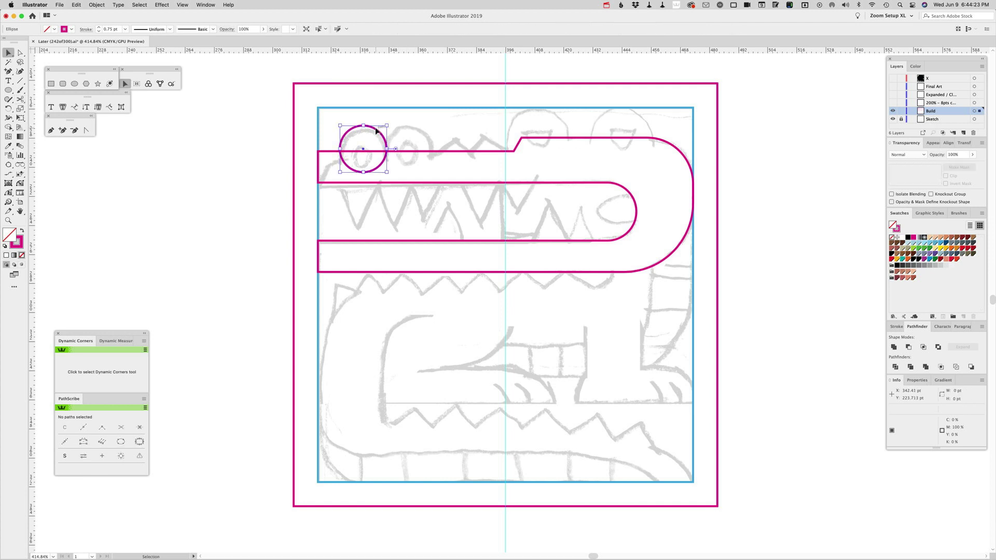
drag(387, 125, 373, 131)
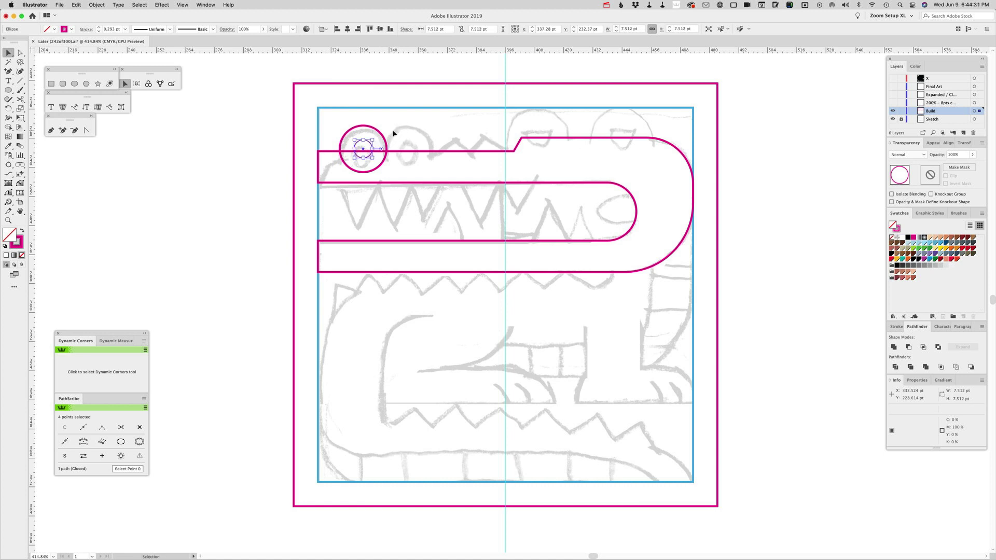
drag(374, 139, 374, 140)
click(388, 125)
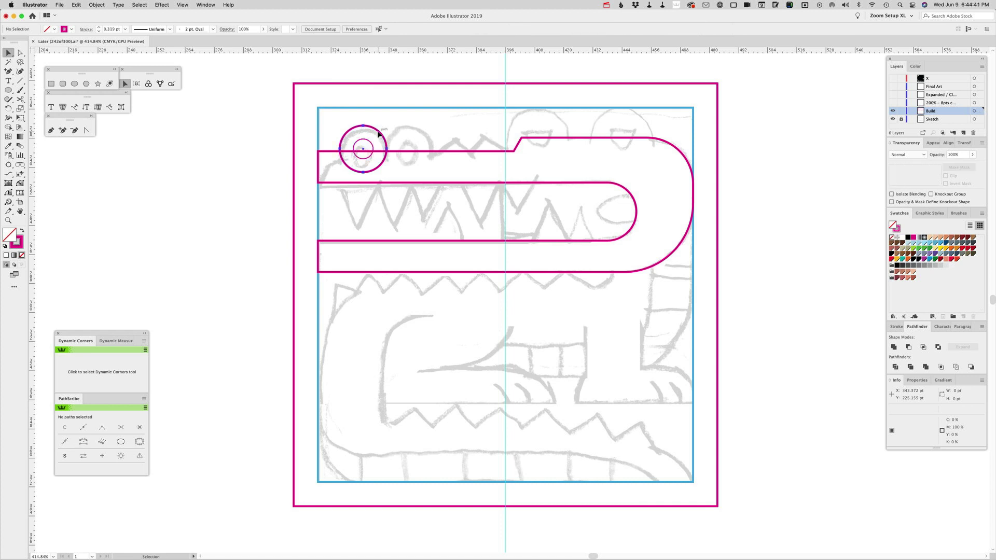
Square off the two lower corners of the outer eye circle with Dynamic Corners, leaving the top rounded.
click(378, 134)
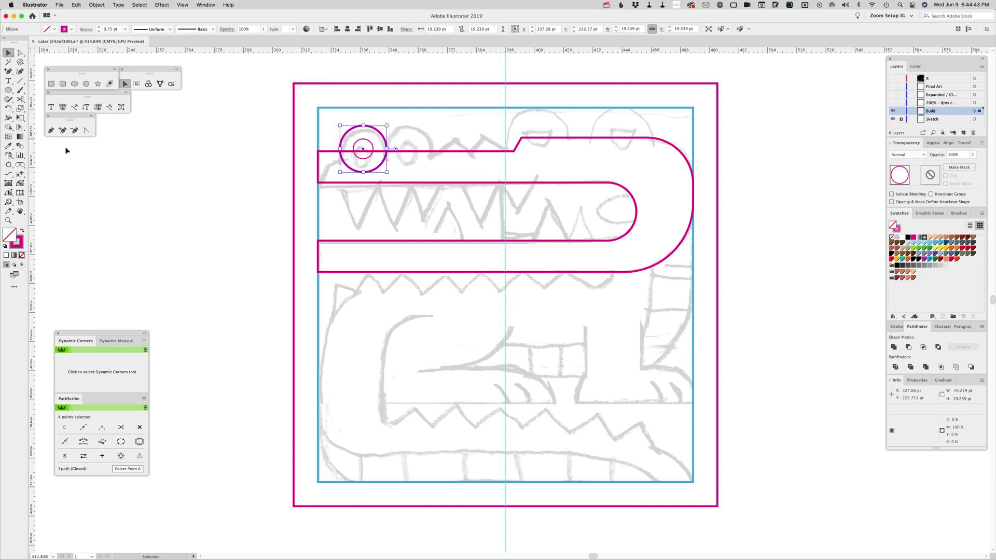
click(19, 183)
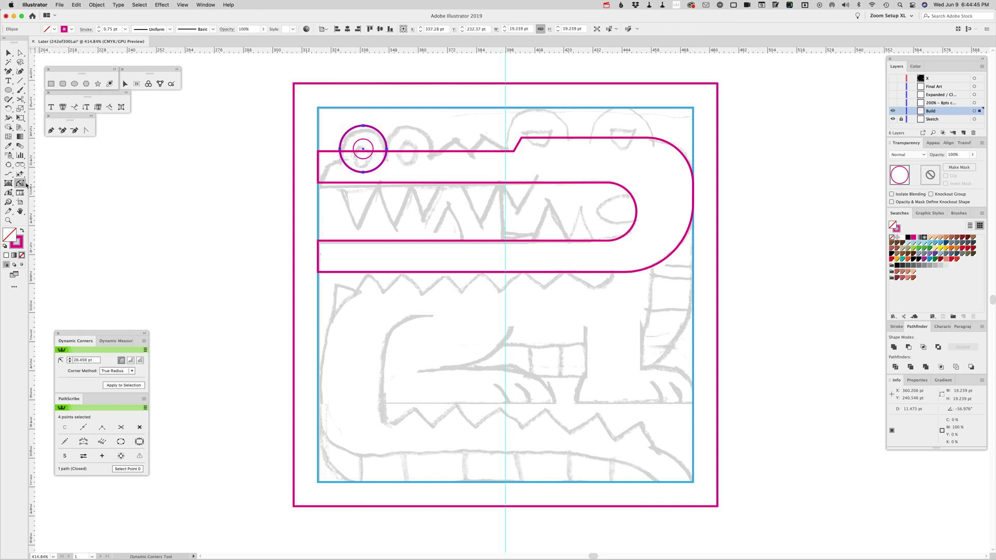
drag(342, 159, 400, 150)
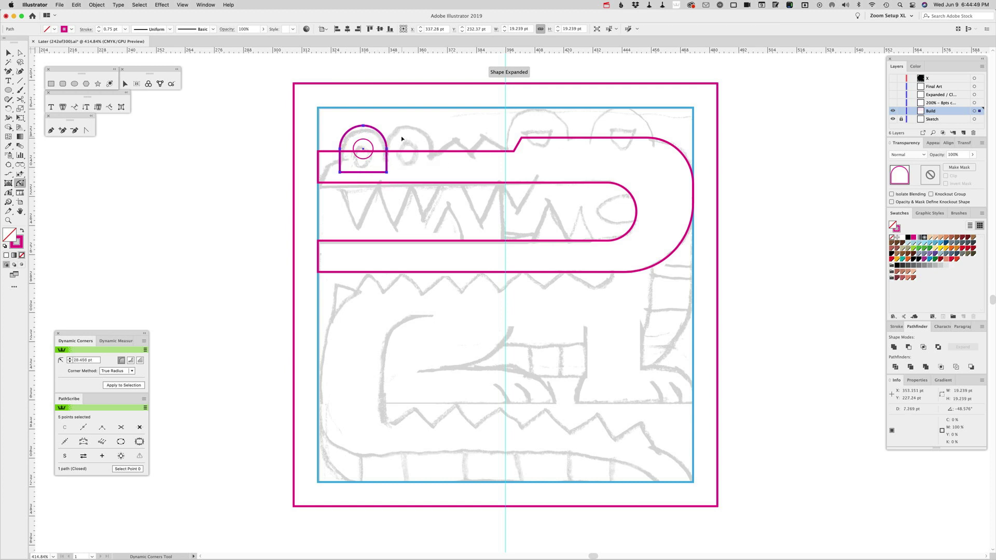
key(v)
click(393, 124)
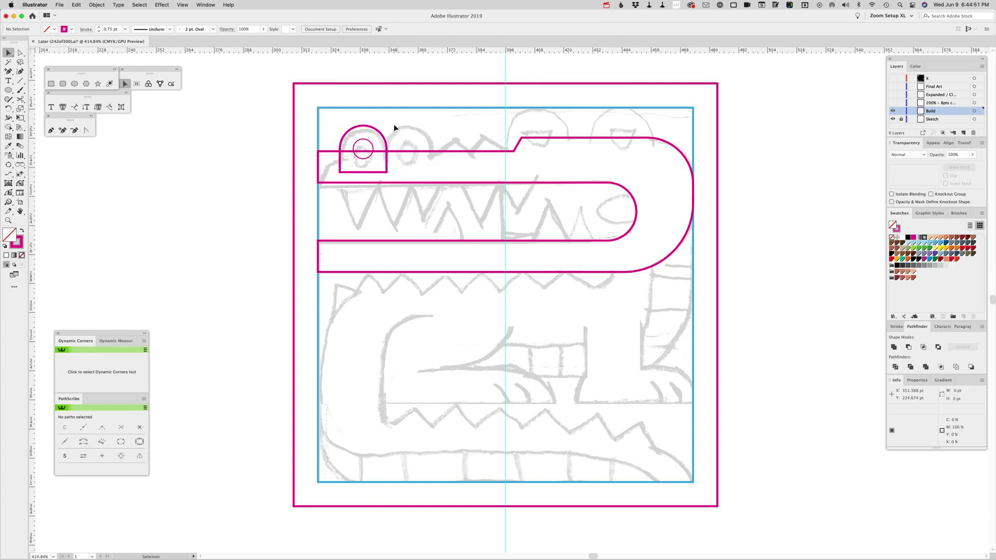
Duplicate the eye outline and pupil directly beside the first eye, and scale the pair to about 37.4 by 18.7 pt.
click(361, 146)
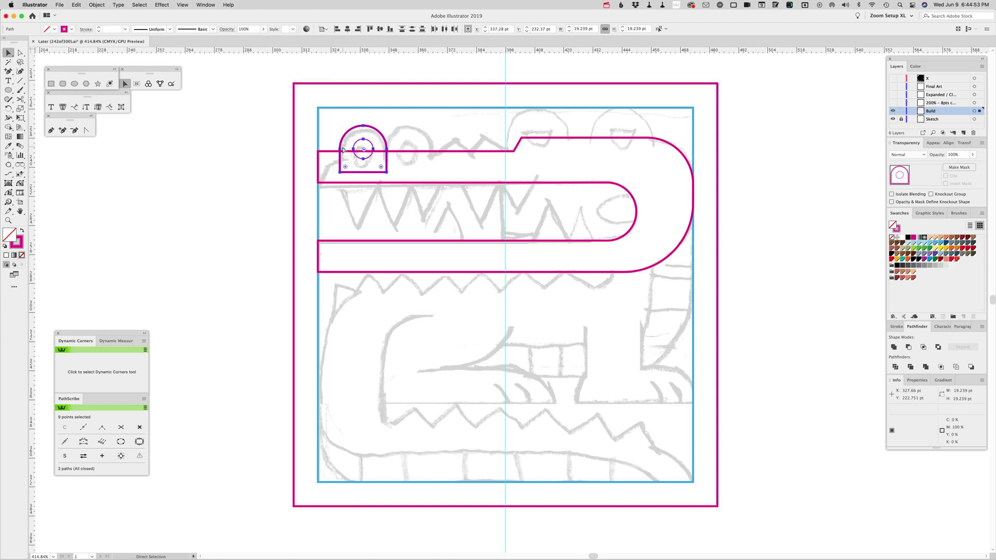
key(v)
key(a)
drag(340, 150, 387, 150)
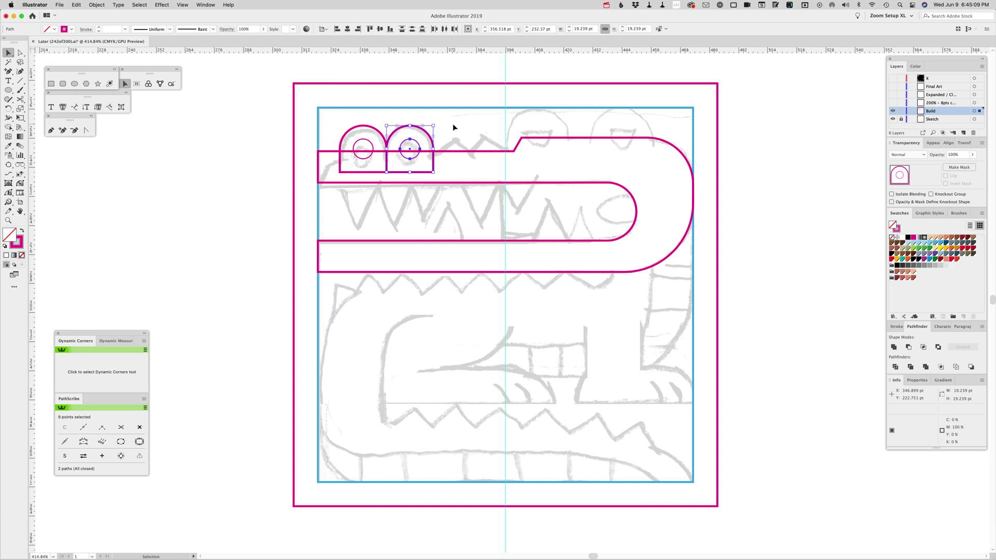
click(452, 127)
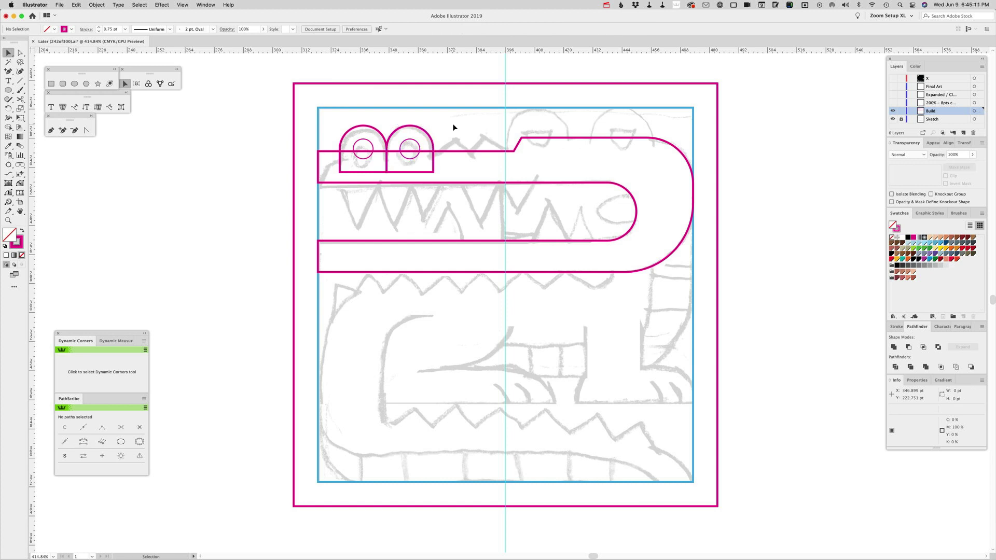
drag(431, 123, 342, 126)
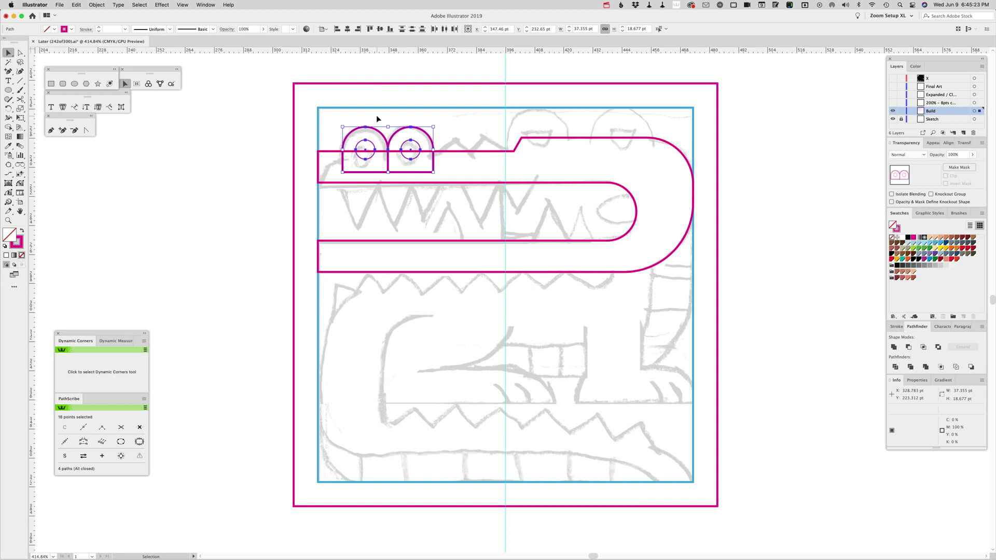
click(377, 114)
Copy the second eye and its pupil onto the third sketched eye and enlarge the copy to about 25.2 pt.
click(411, 144)
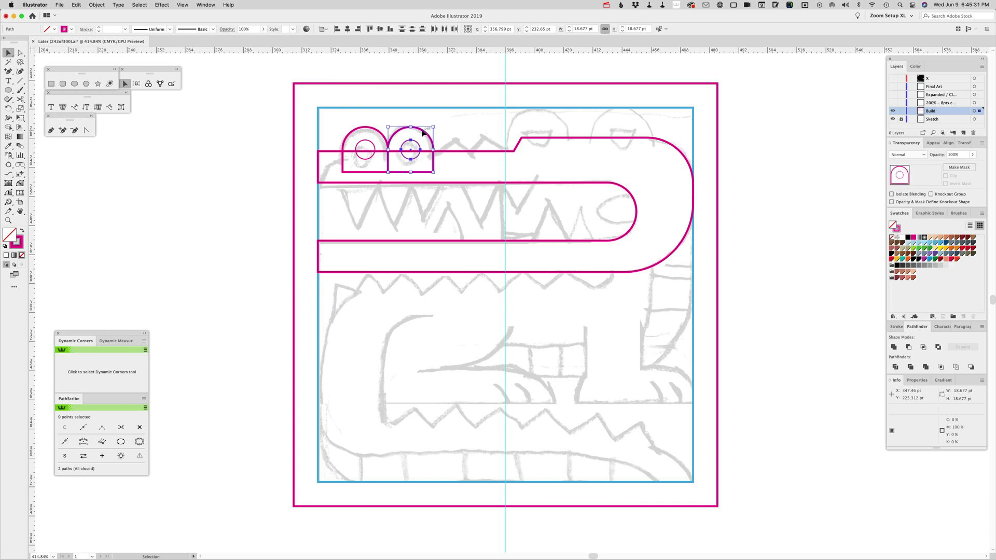
drag(412, 144, 536, 106)
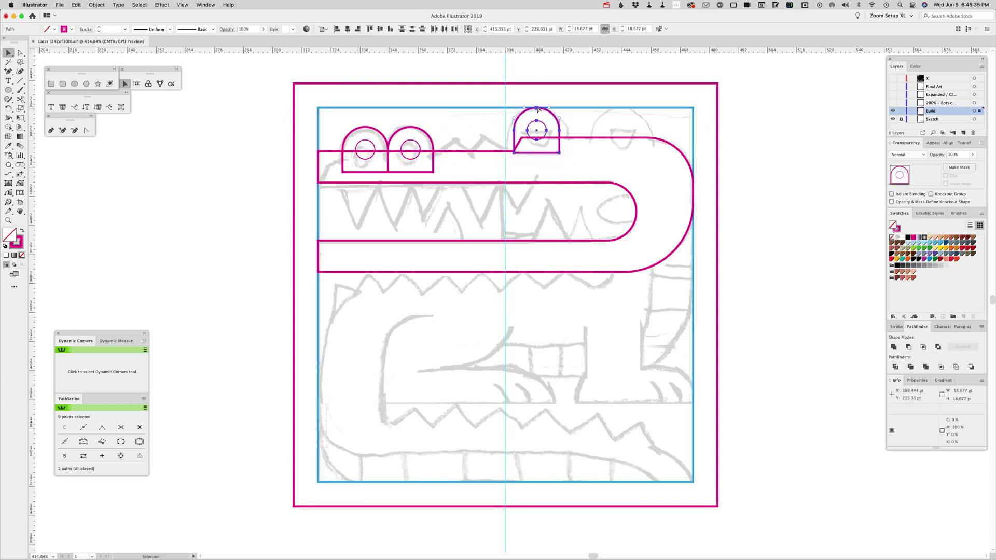
key(v)
drag(536, 153, 542, 170)
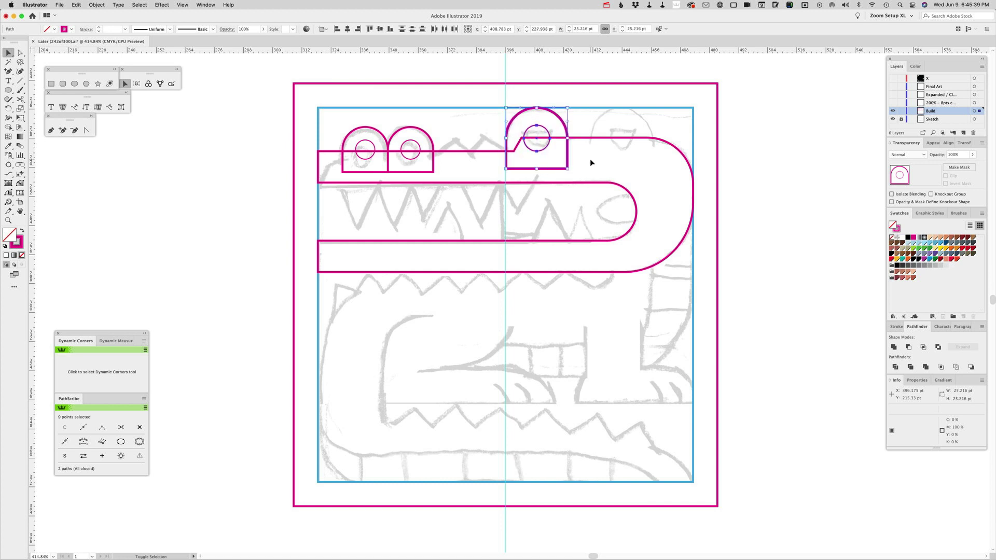
click(587, 158)
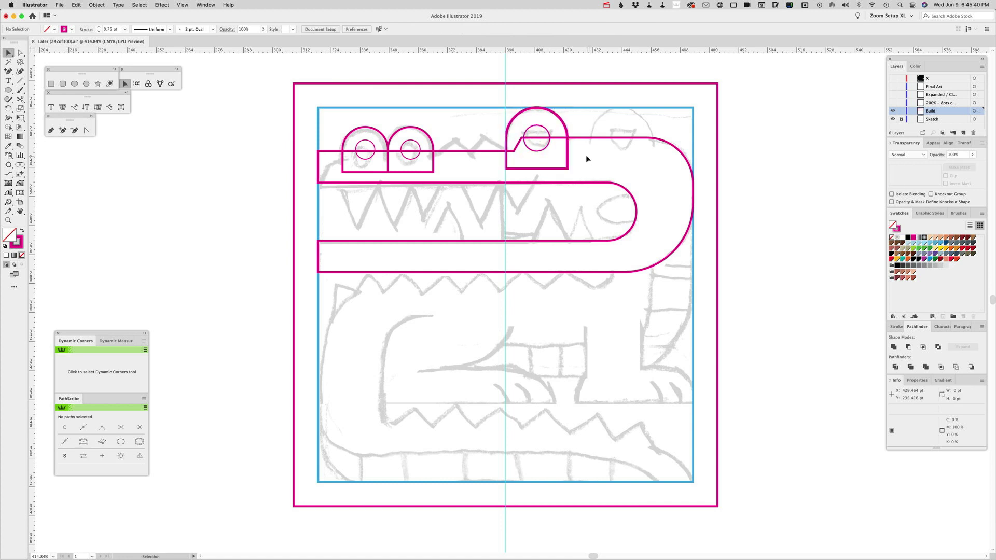
Duplicate the large eye and its pupil horizontally onto the rightmost sketched eye.
click(543, 128)
shift+click(563, 122)
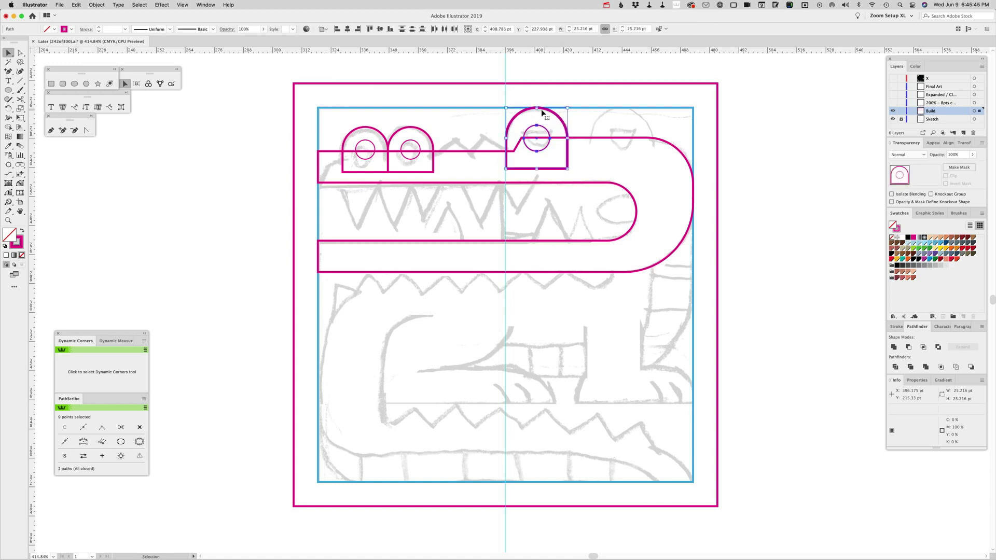
drag(536, 108, 622, 111)
click(660, 191)
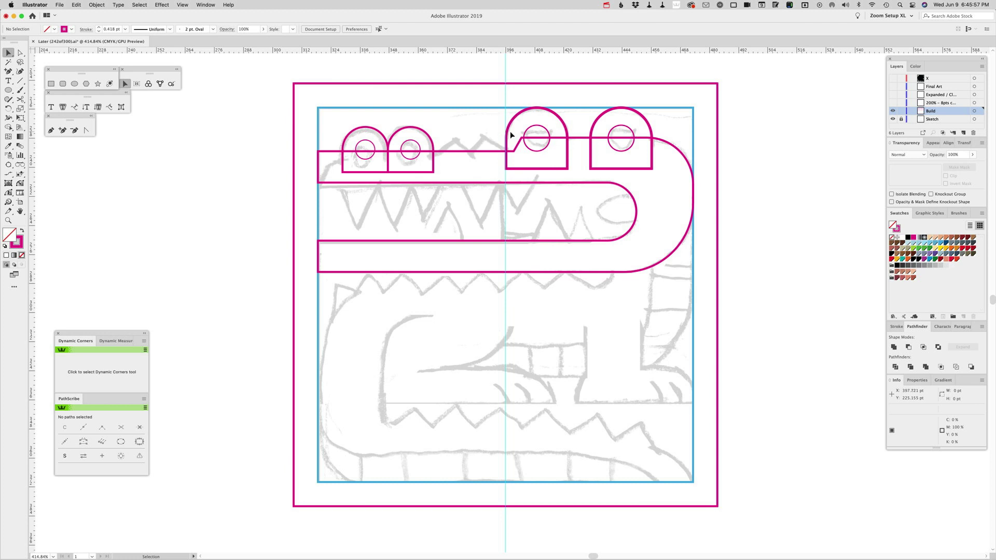
Unite the four outer eye shapes with the head shape, leaving the pupils out.
click(424, 134)
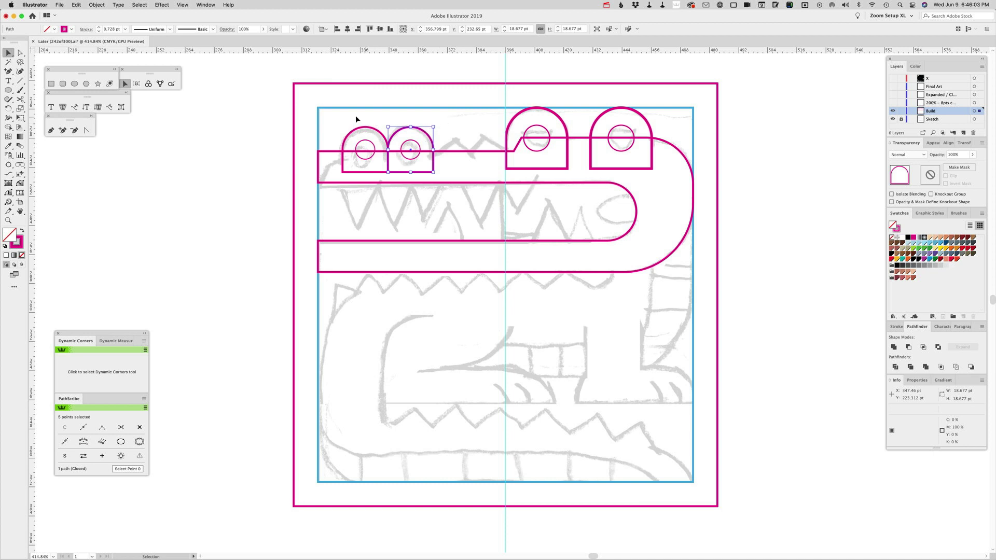
drag(357, 118, 427, 132)
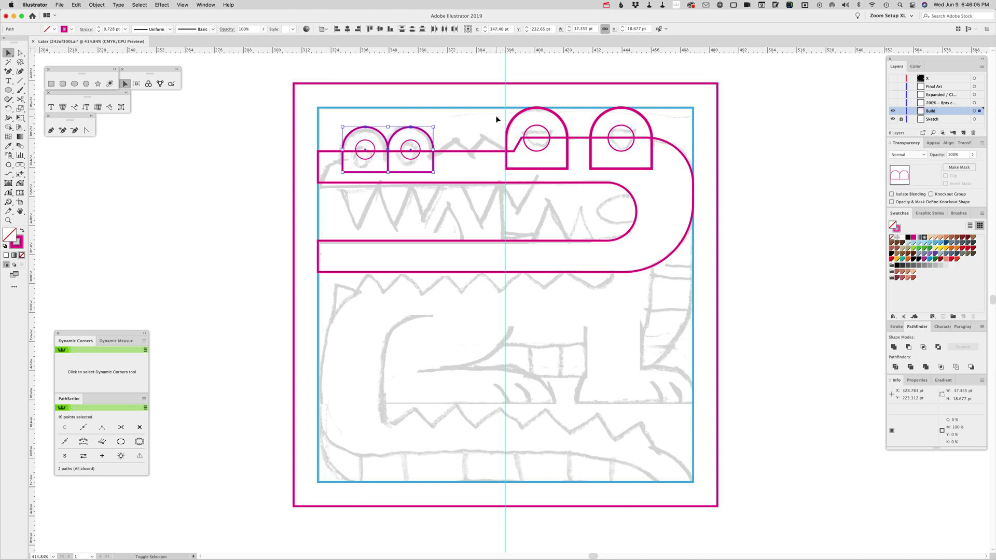
drag(493, 118, 624, 121)
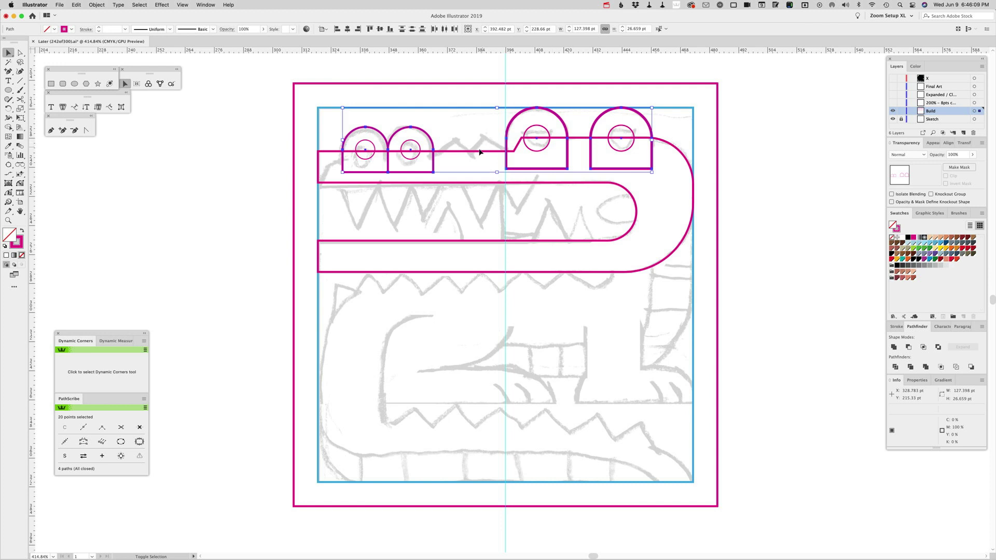
shift+click(480, 152)
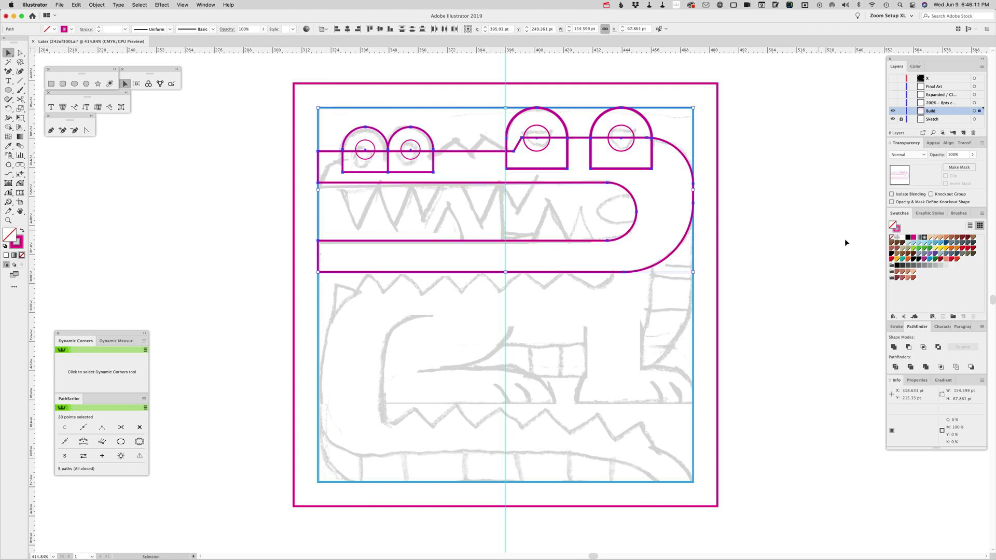
click(895, 348)
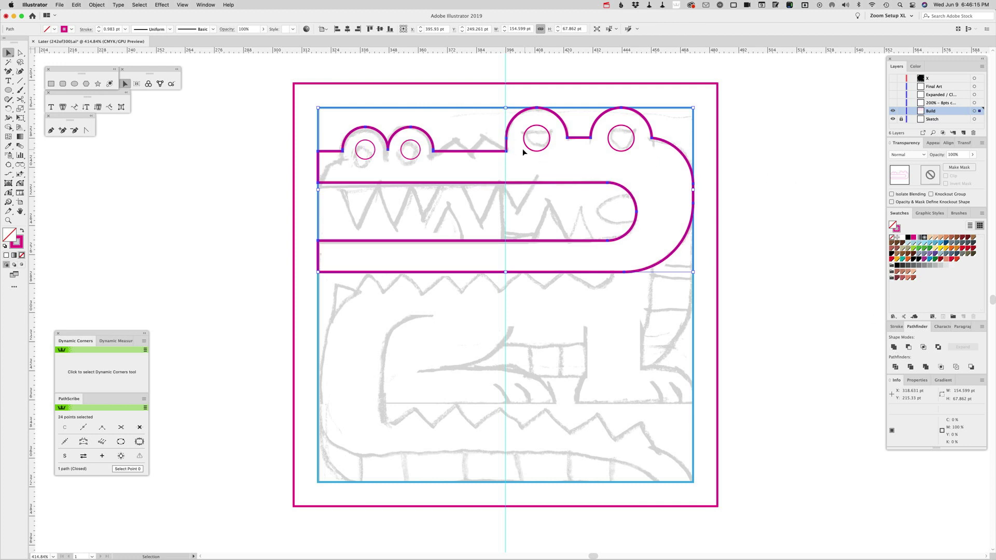
Match the stroke of the head and all four pupils to the outer border's 0.75 pt stroke with the Eyedropper.
shift+click(359, 140)
shift+click(417, 158)
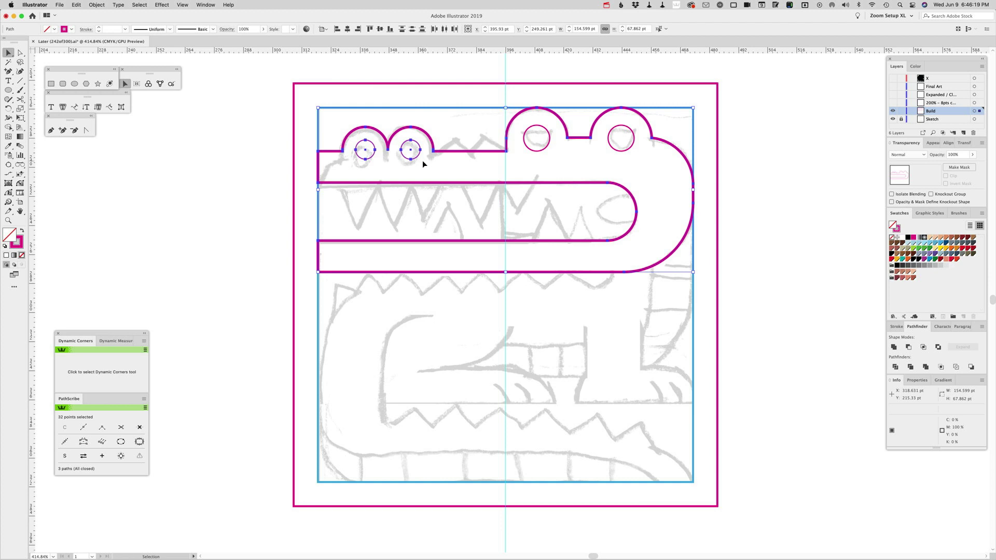
key(i)
click(491, 83)
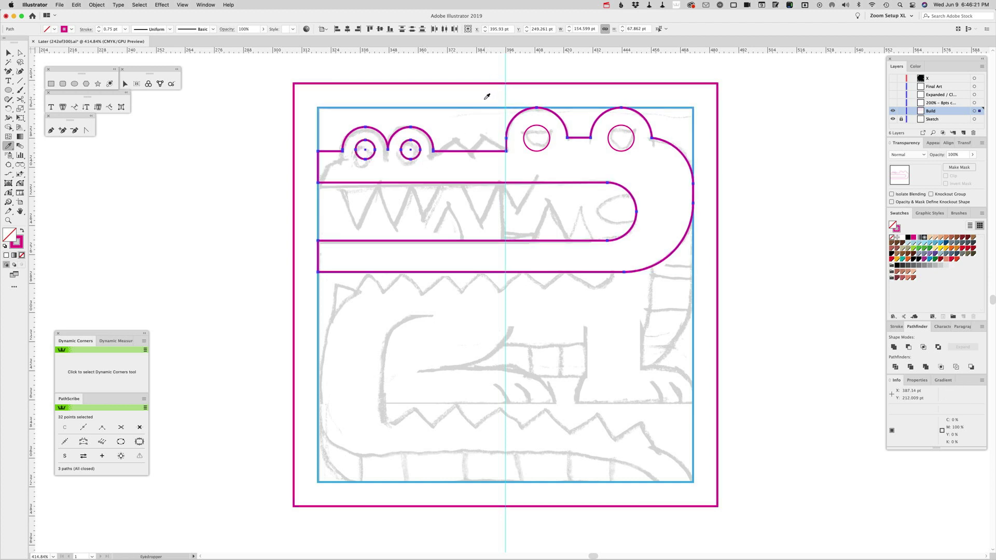
shift+click(530, 126)
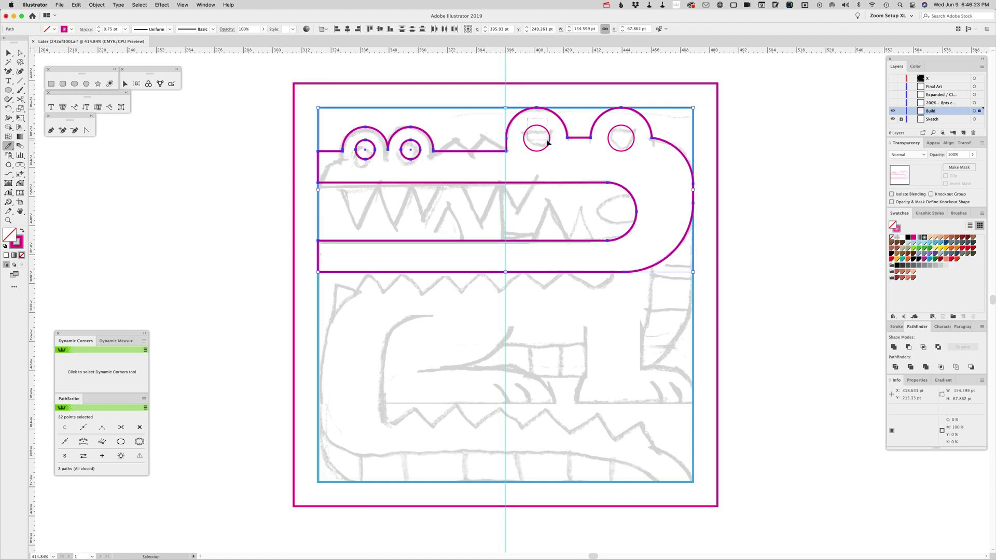
shift+click(618, 128)
super+click(757, 124)
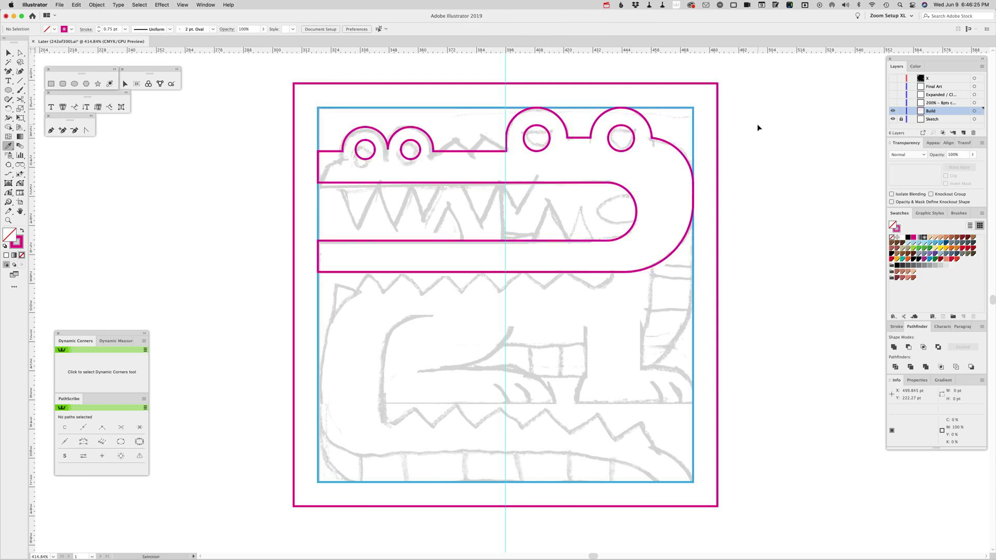
Round the snout's upper-left corner to about 10.2 pt and fully round the two left corners of the lower jaw.
click(20, 184)
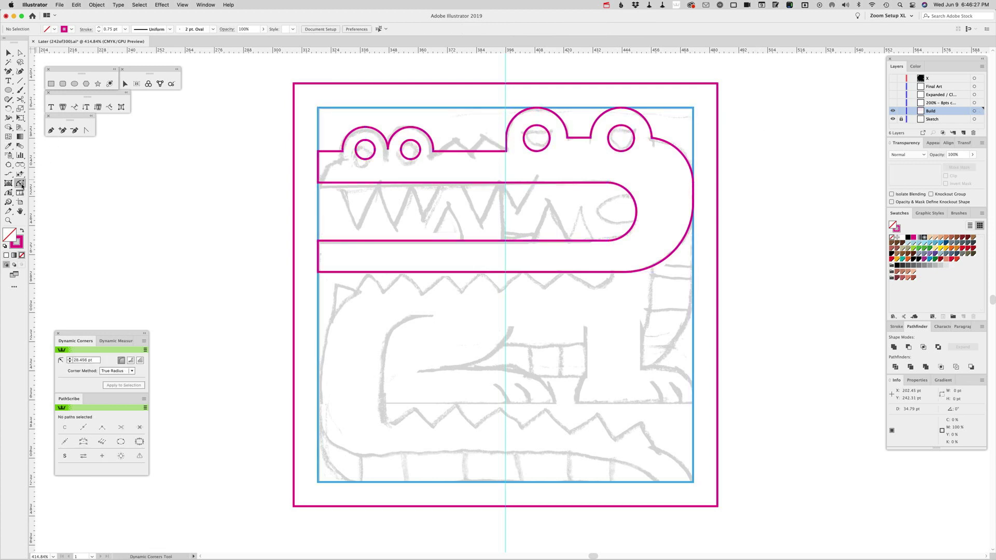
drag(328, 167, 379, 232)
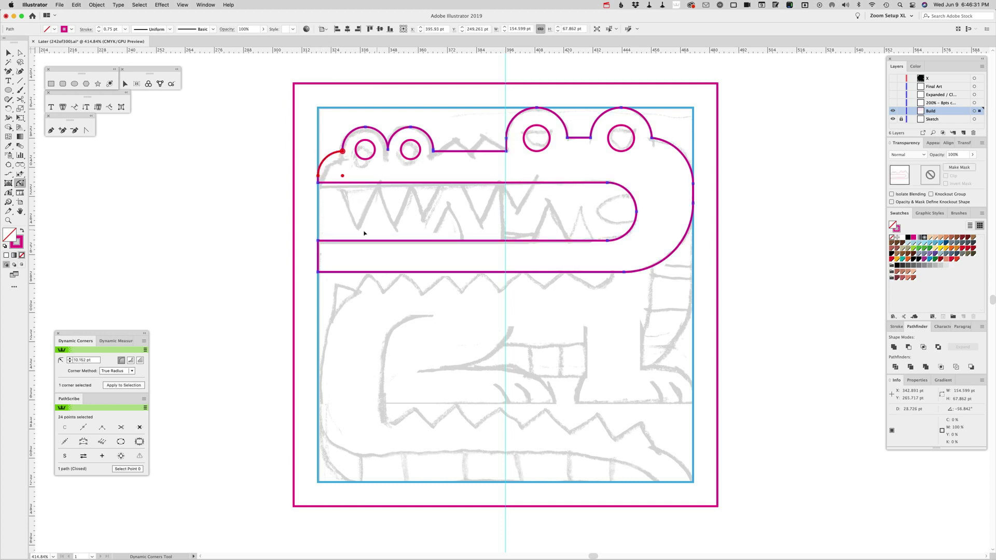
super+click(318, 240)
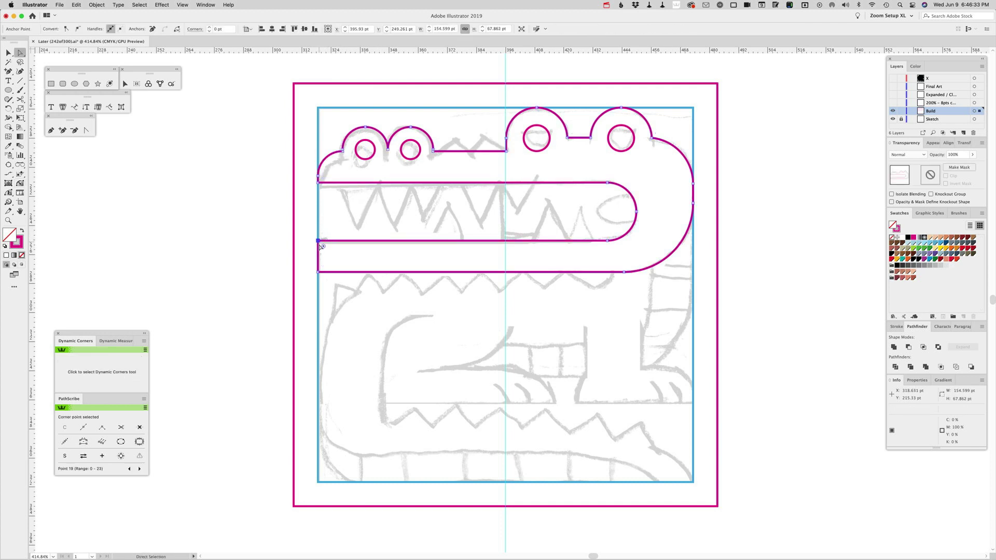
shift+click(318, 272)
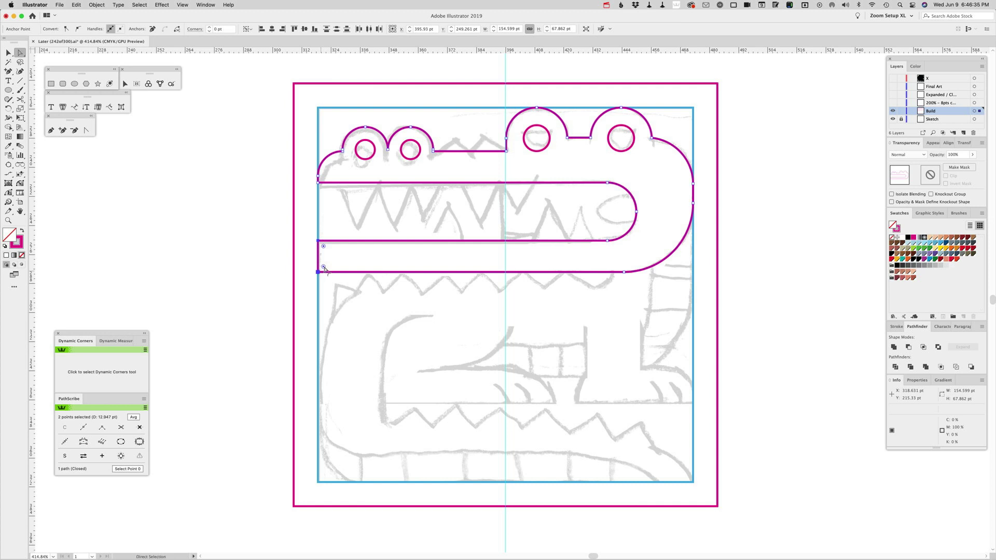
drag(324, 267, 407, 218)
click(394, 209)
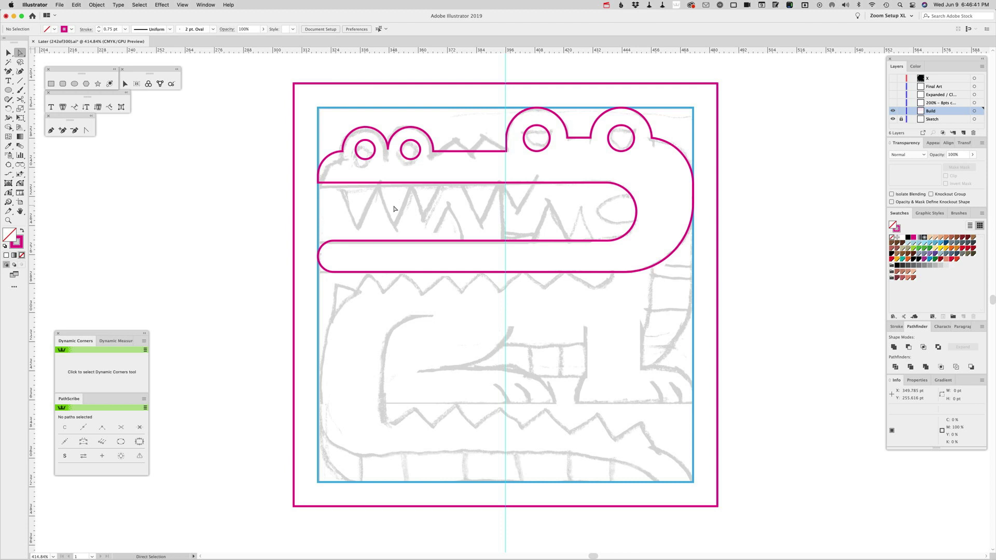
Review the Pathfinder options, including Remove Redundant Points, and close them without changes.
click(51, 83)
key(a)
click(982, 327)
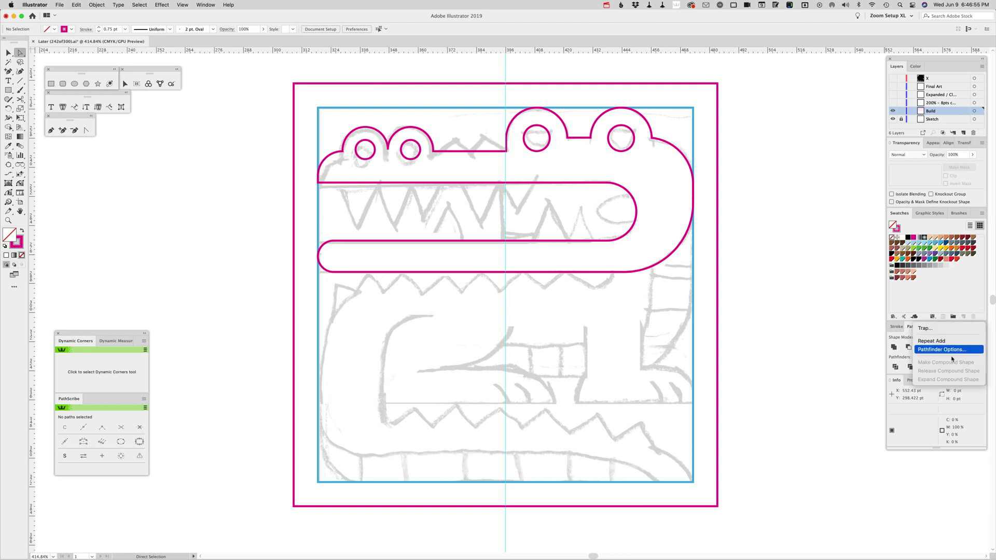
click(942, 351)
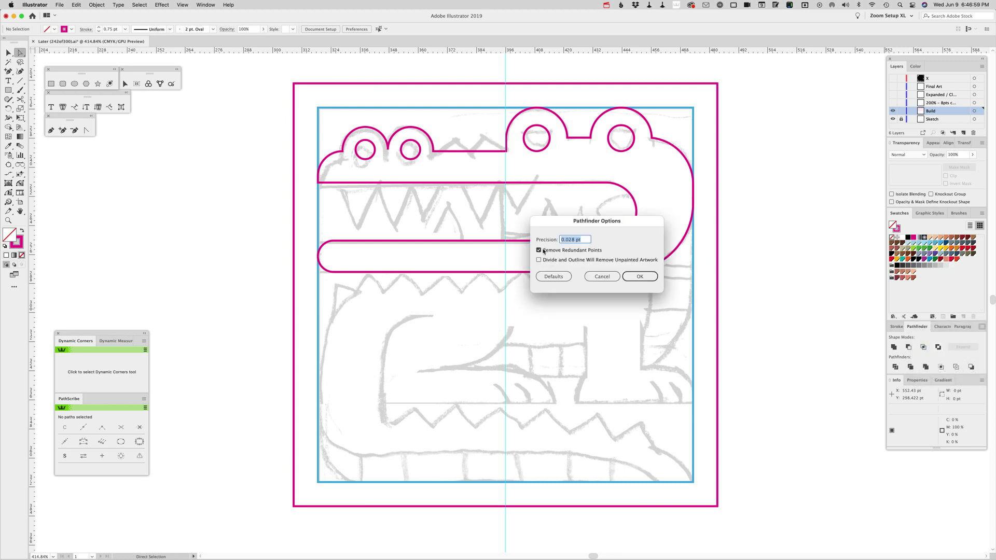
click(601, 277)
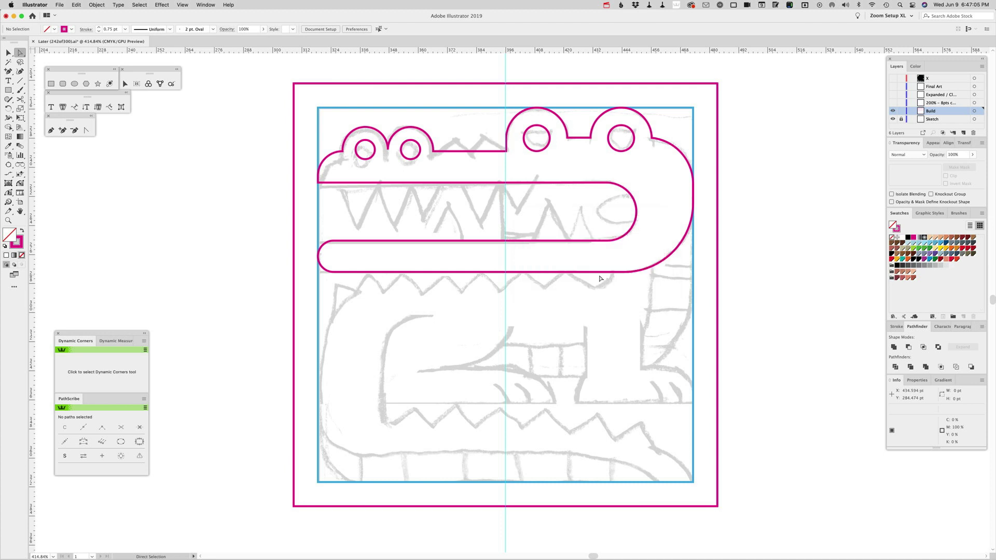
Isolate the head path and try moving an anchor point on the rounded left end of the lower jaw.
double_click(342, 243)
key(a)
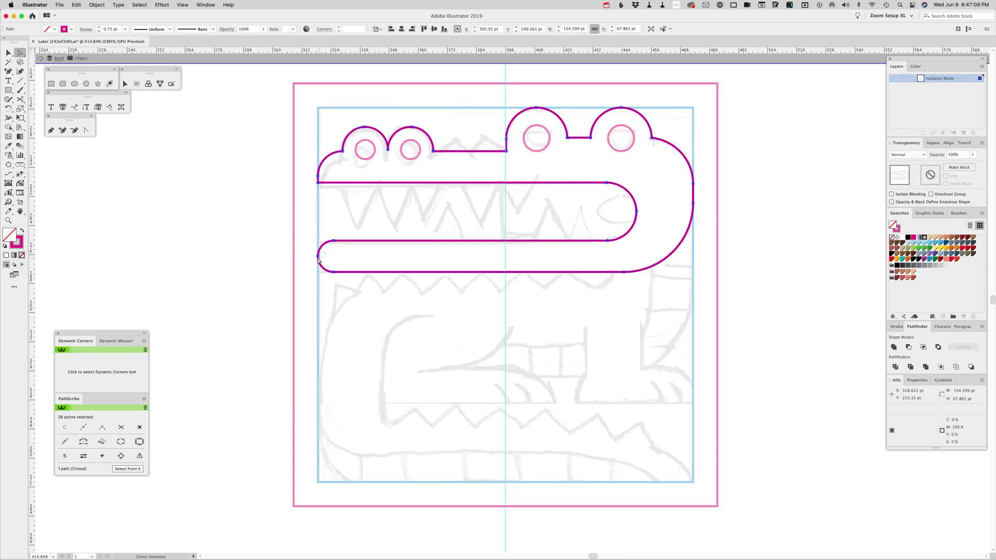
click(316, 257)
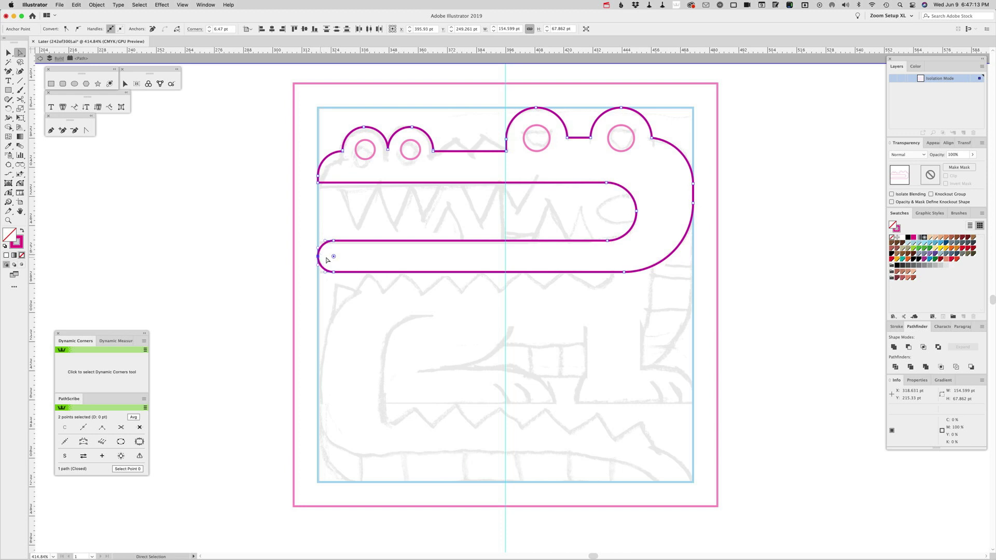
click(325, 260)
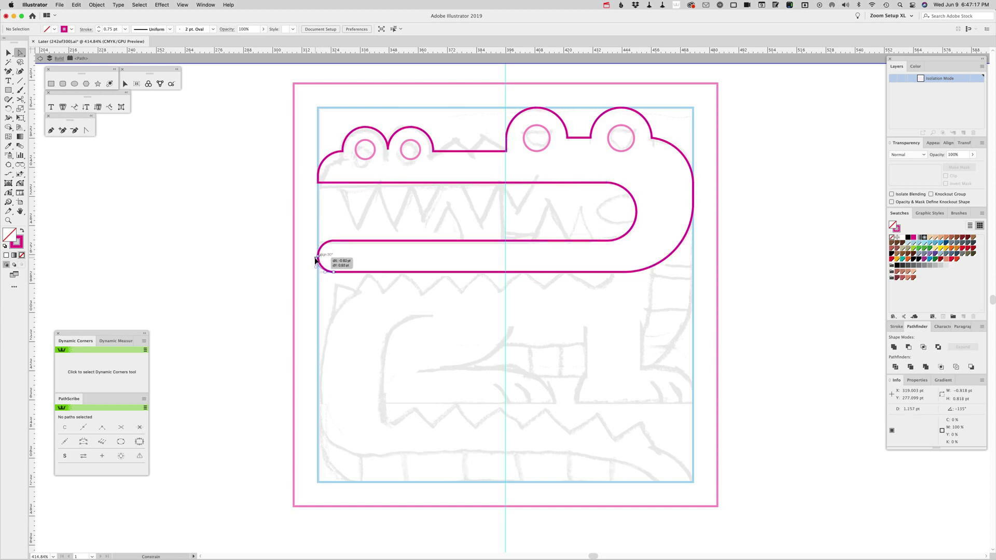
drag(310, 257, 330, 280)
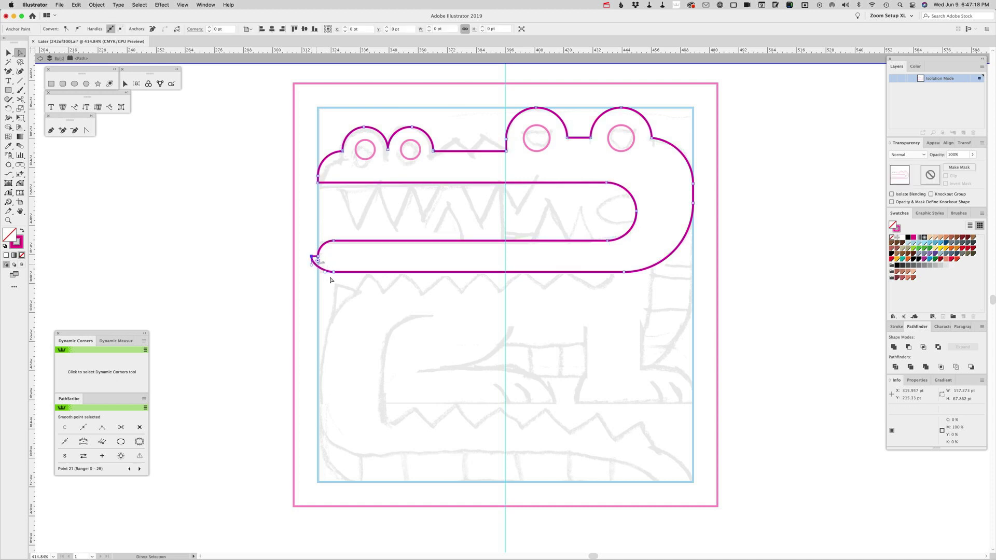
double_click(358, 259)
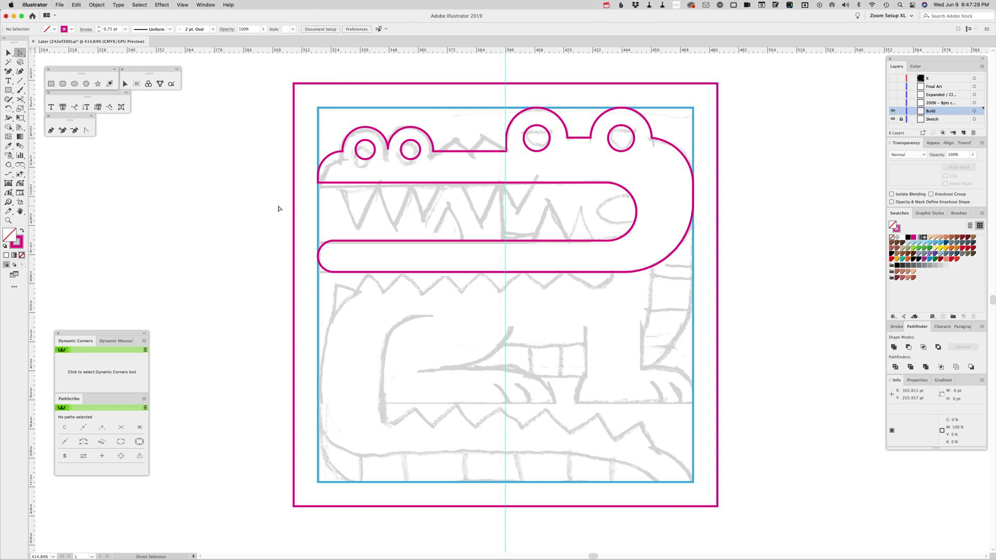
Draw a circle about 12.4 pt wide centred on the mouth's curved back edge and move it about 16 pt left.
click(75, 83)
mouse_move(636, 210)
mouse_down()
mouse_move(663, 217)
mouse_move(651, 226)
mouse_up()
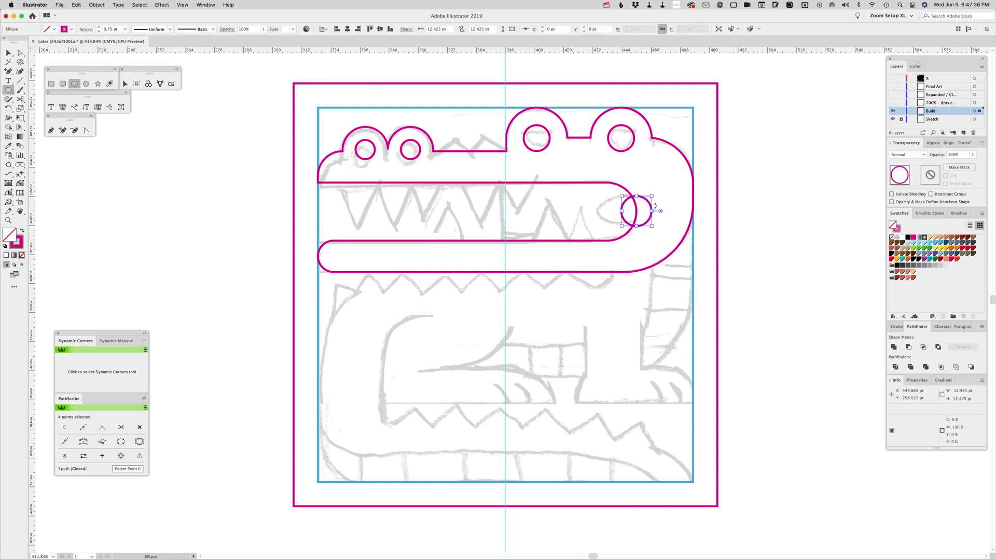
key(v)
click(657, 177)
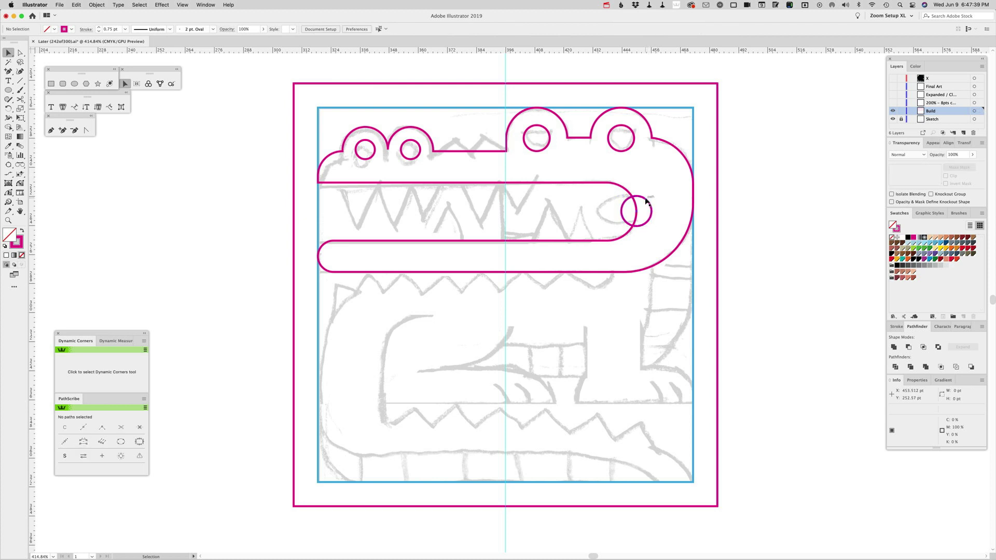
drag(646, 199, 605, 198)
Extend the circle rightward into a tongue shape about 31.6 pt long with a round left end and square right corners.
click(20, 183)
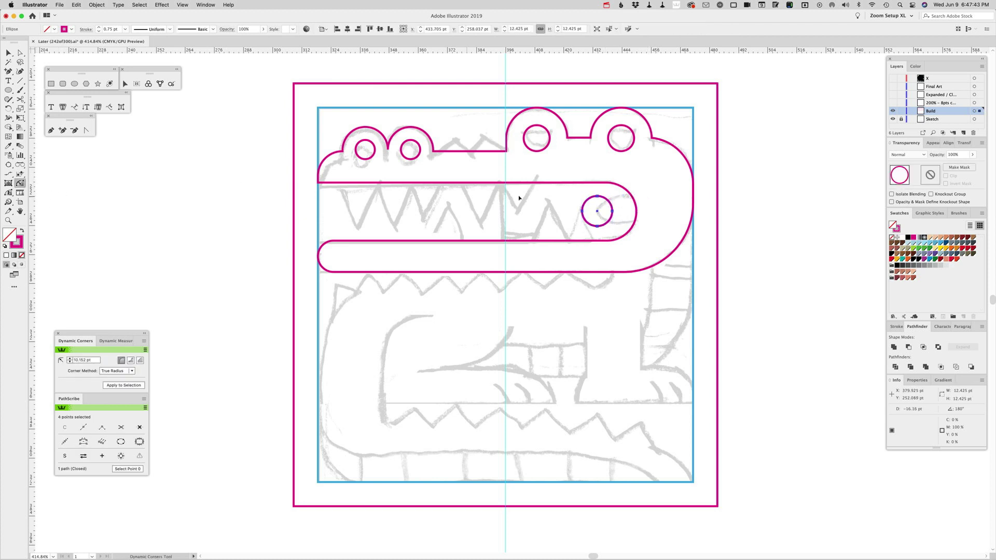
drag(611, 204, 659, 227)
key(a)
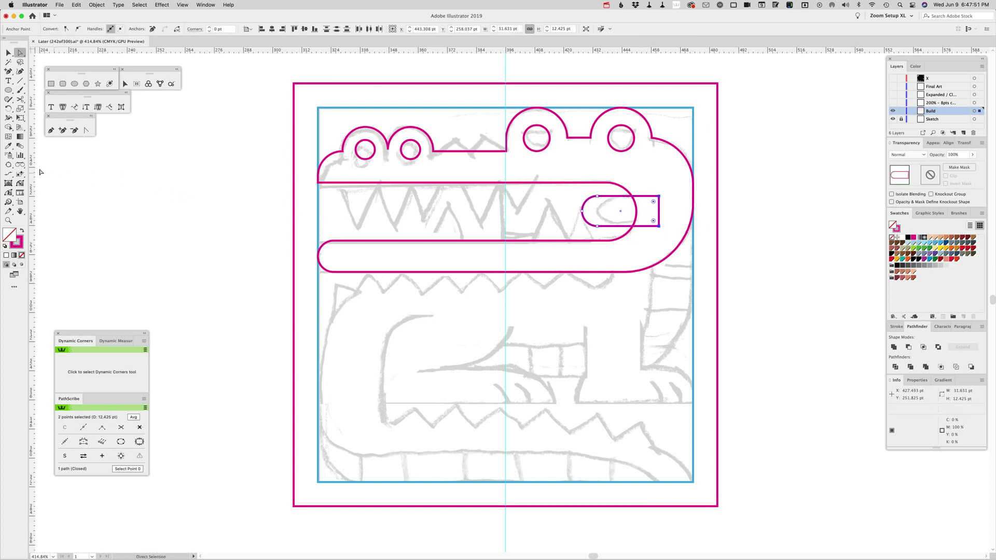
Cut the tongue path at its two right corners with the Scissors tool and delete the vertical end segment.
click(19, 100)
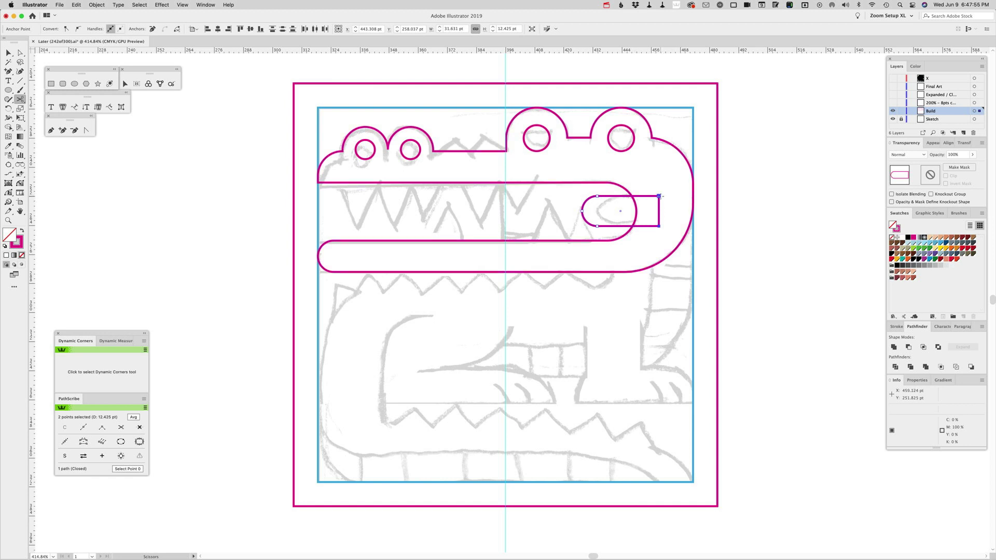
click(659, 196)
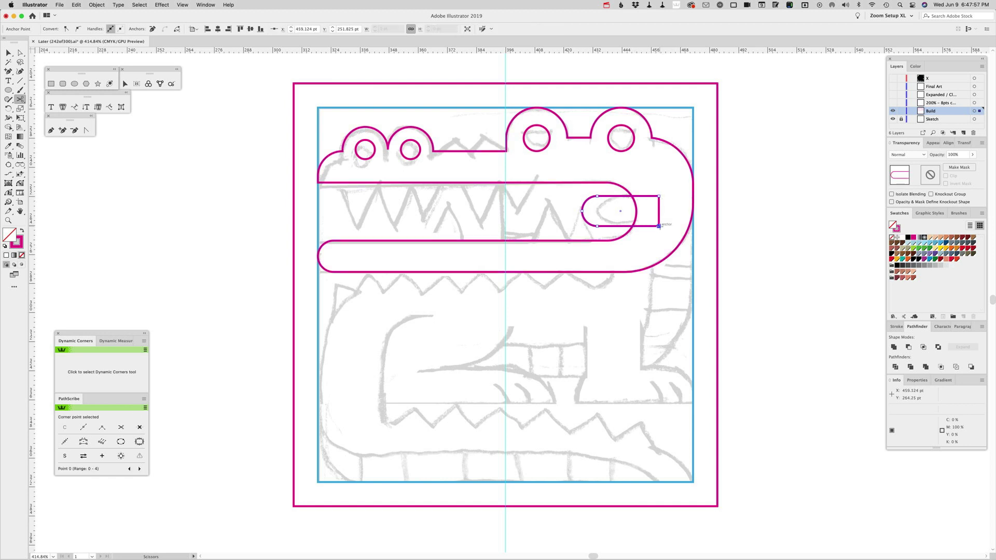
key(a)
click(656, 213)
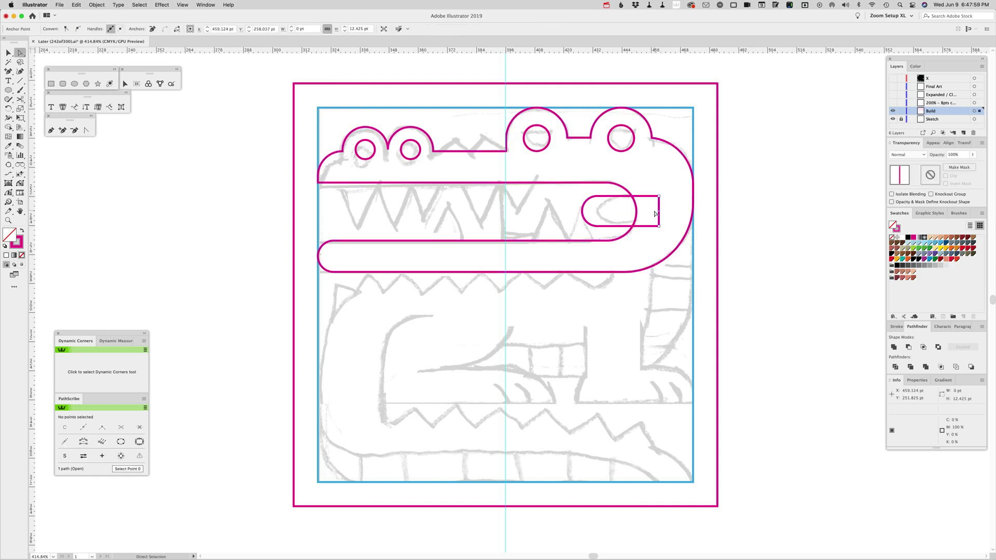
key(Delete)
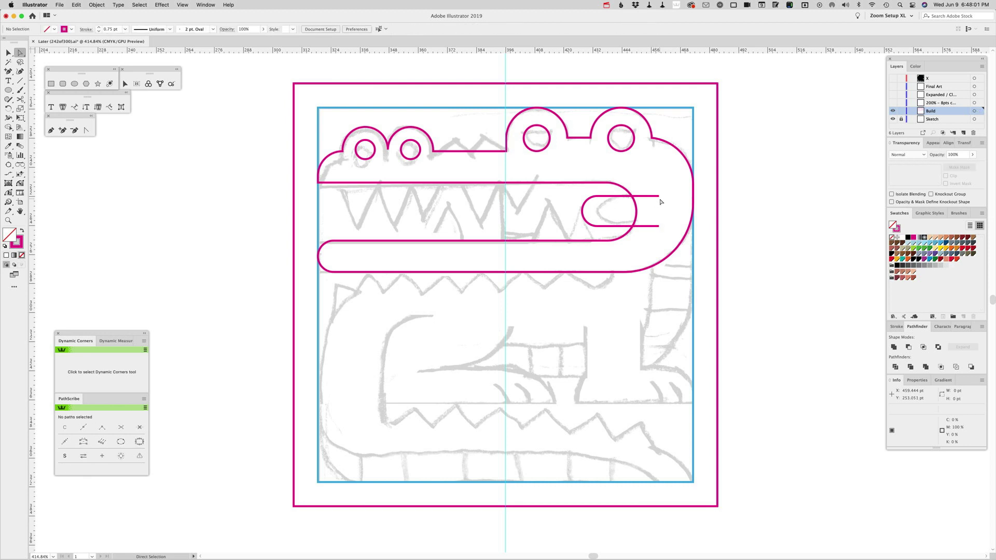
Scale the tongue down slightly and shorten both open ends so they meet the curved back of the mouth.
drag(659, 197, 637, 196)
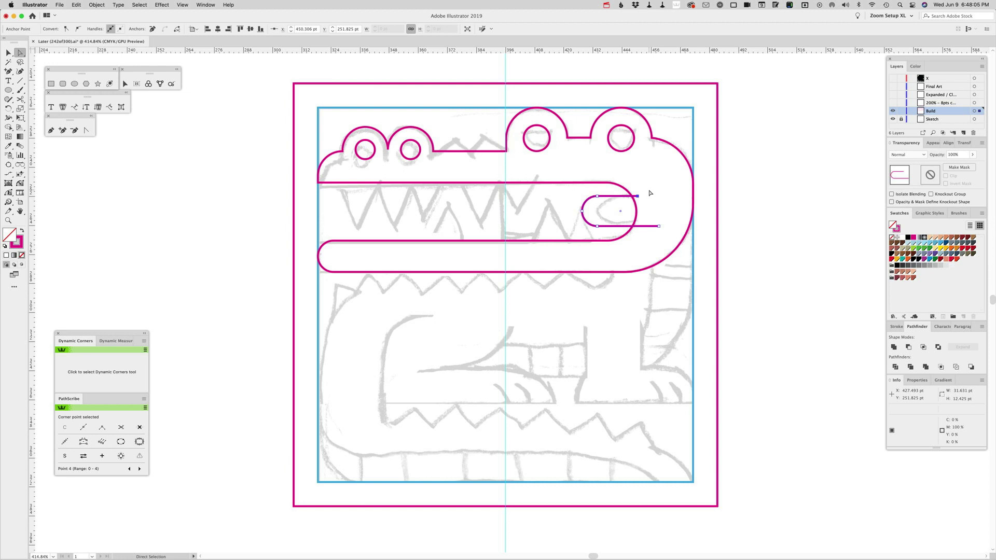
key(v)
click(582, 212)
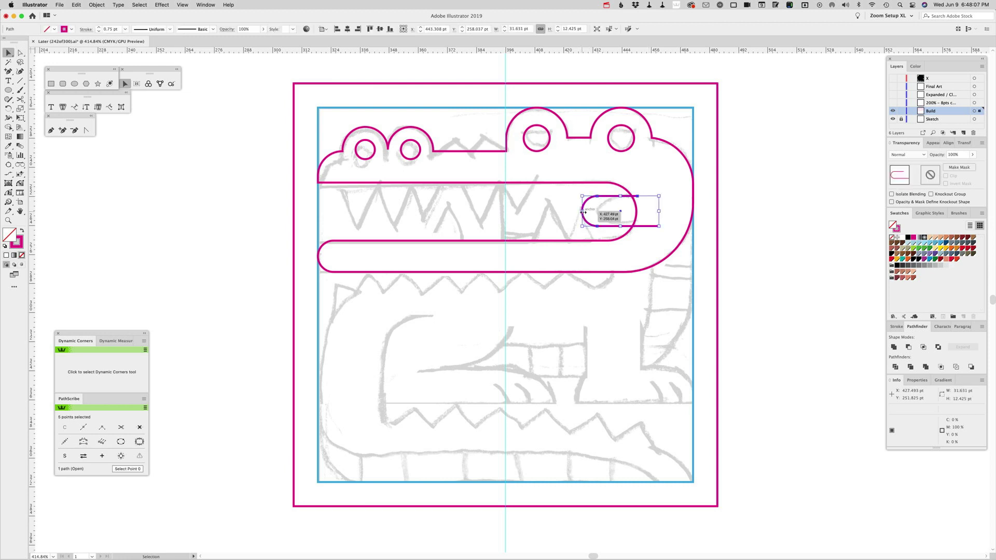
drag(583, 212, 634, 228)
key(a)
click(643, 195)
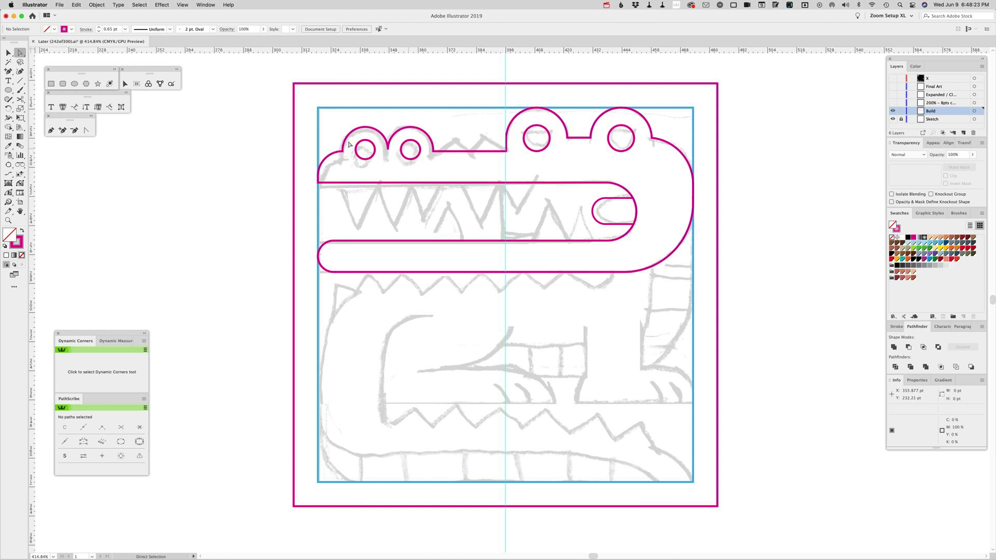
Draw a horizontal line about 30 pt long along the head's flat top between the small and large eyes, with a blue stroke.
click(20, 81)
drag(432, 152, 507, 151)
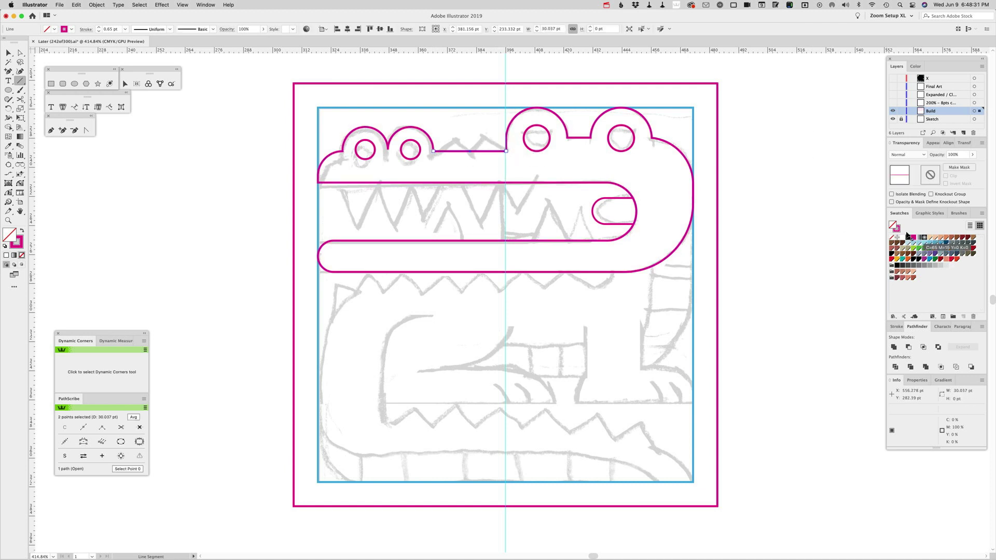
drag(899, 229, 898, 228)
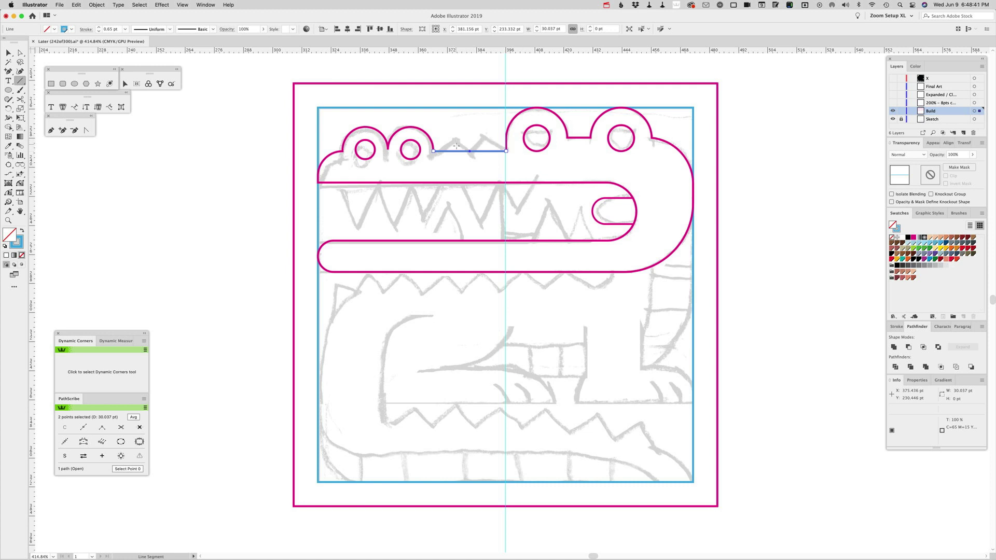
Try Add Anchor Points on the blue line between the small and large eyes.
key(z)
drag(414, 102, 535, 201)
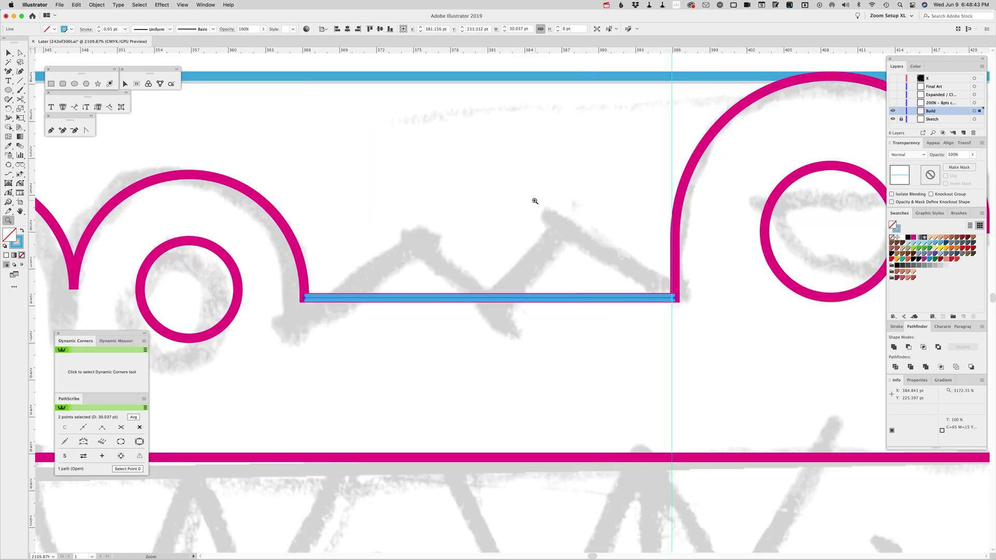
scroll(531, 239, up, 1)
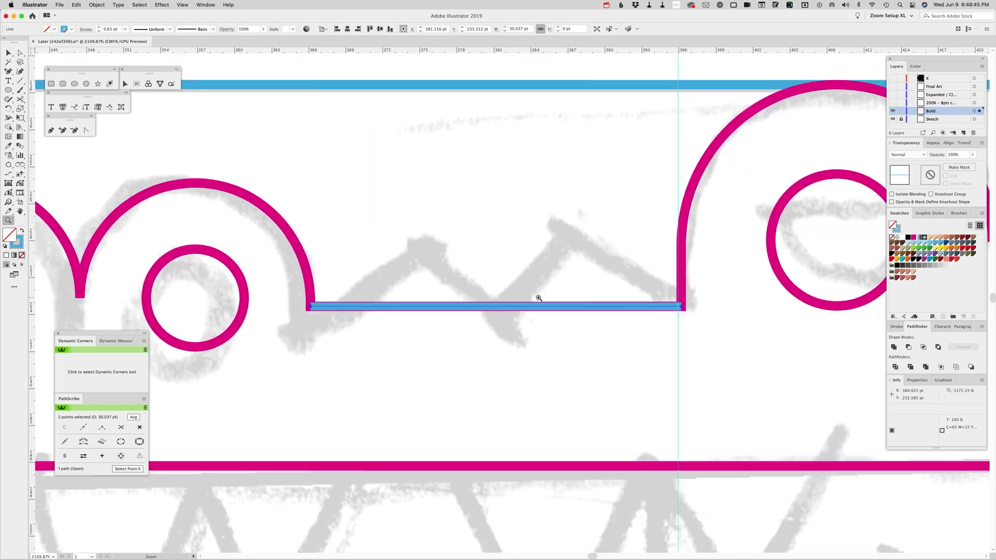
key(a)
click(96, 4)
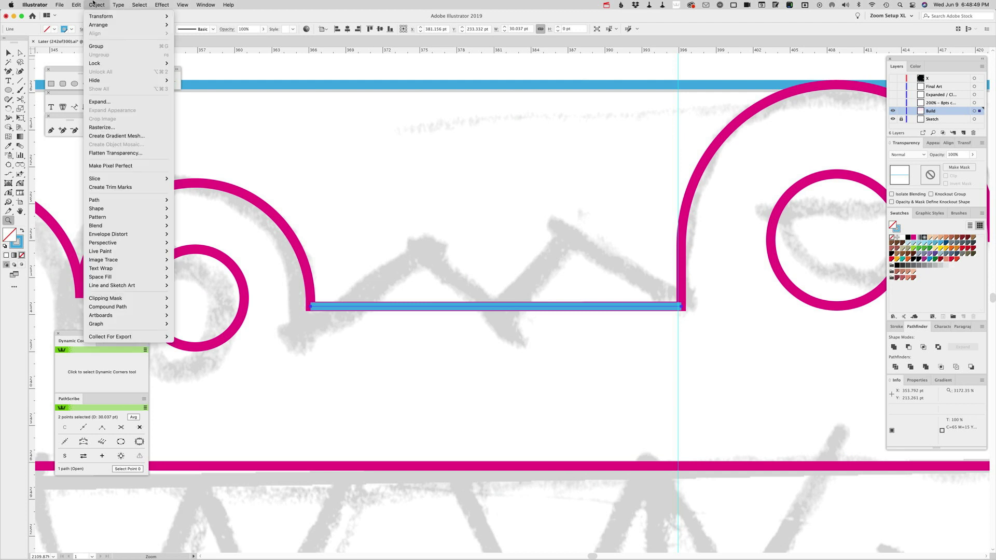
mouse_move(125, 200)
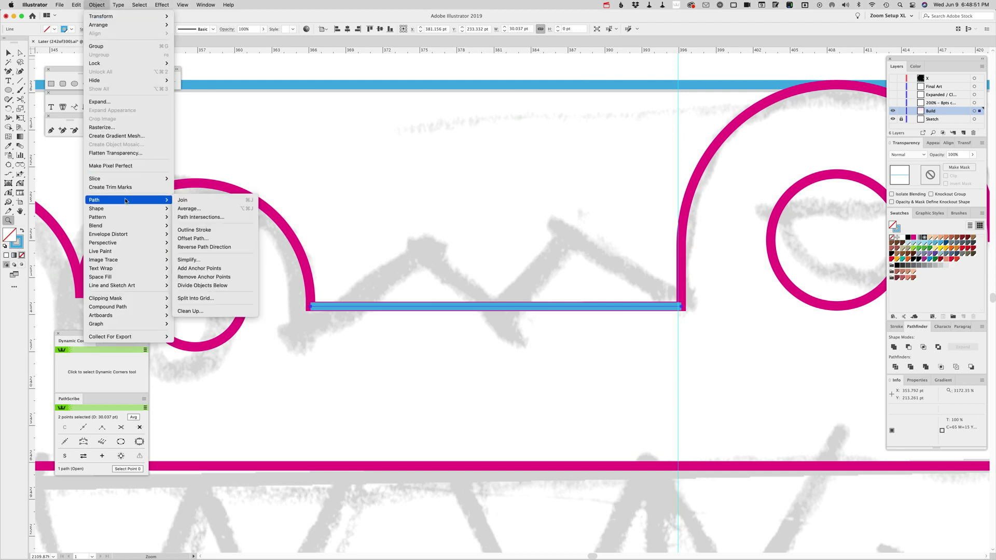
click(214, 270)
key(a)
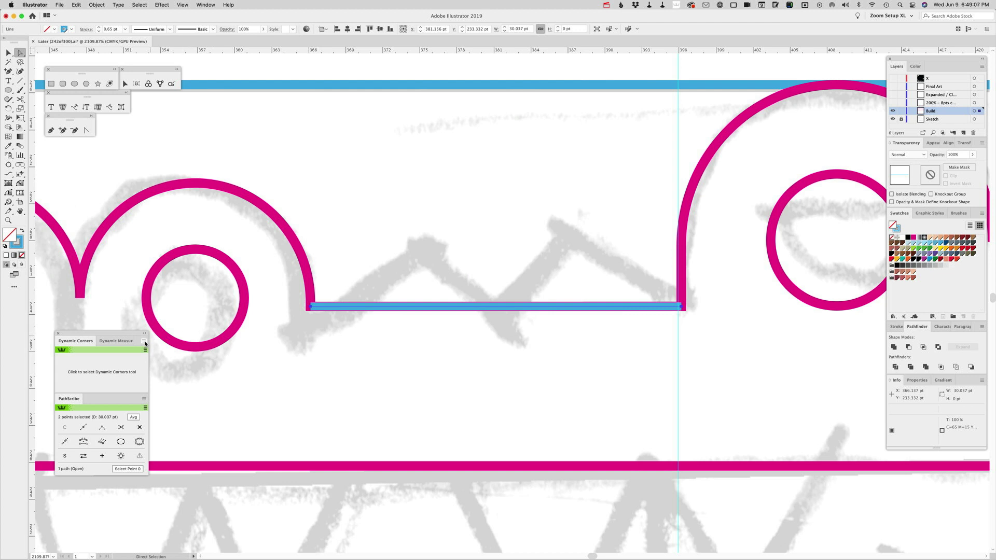
Add three equally spaced points to the blue line with PathScribe's Add Points to Selected Segments.
click(144, 400)
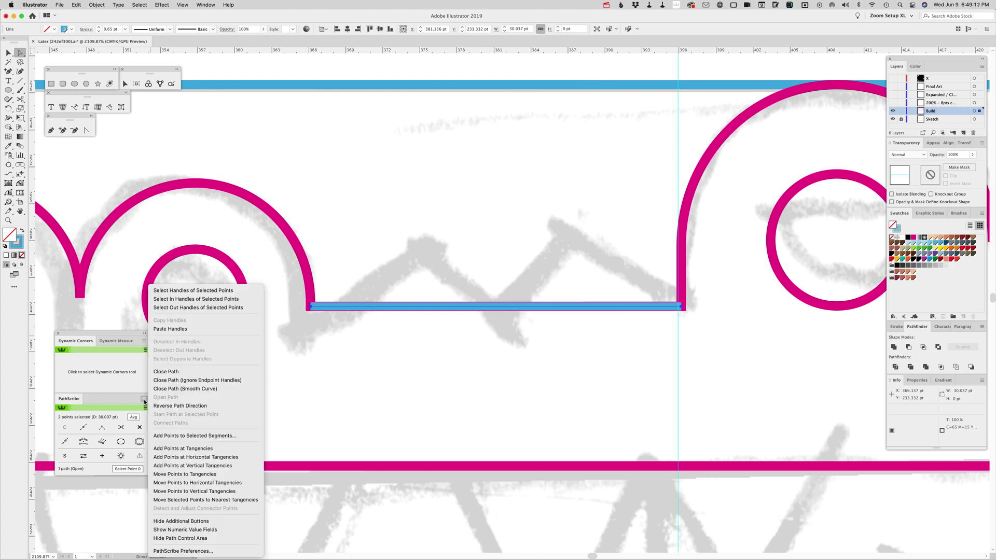
click(183, 437)
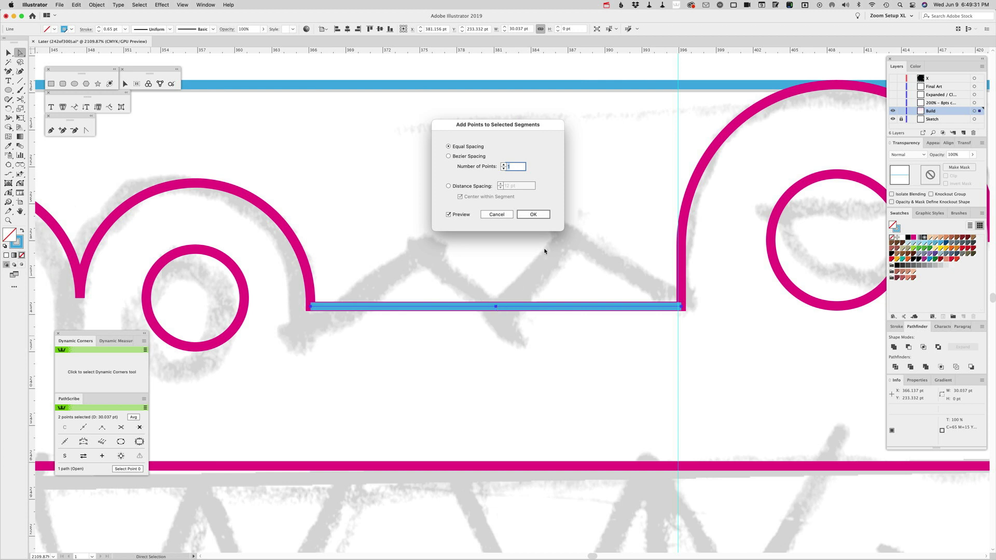
click(539, 217)
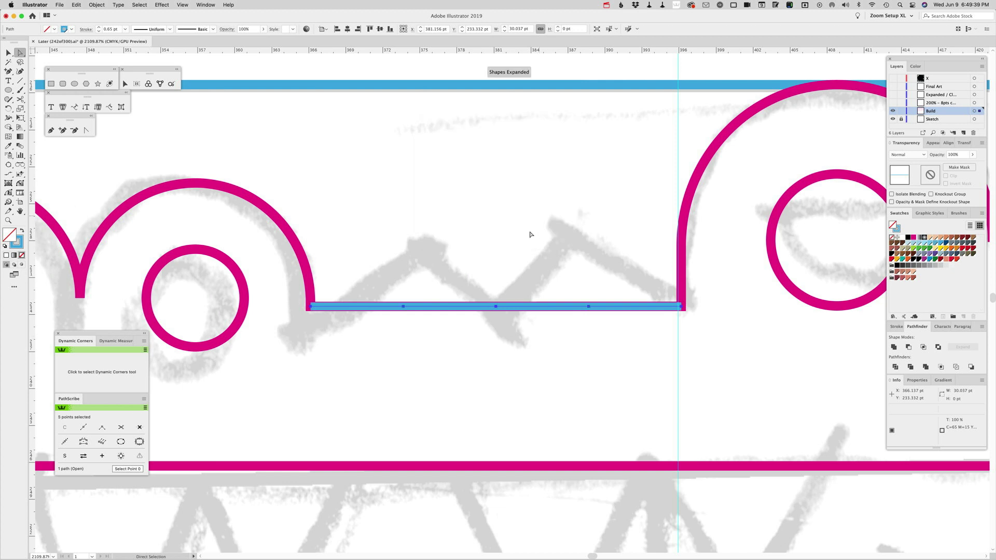
Raise the blue line's first and third inner points about 6.6 pt into two peaks and delete the resulting zigzag.
click(403, 306)
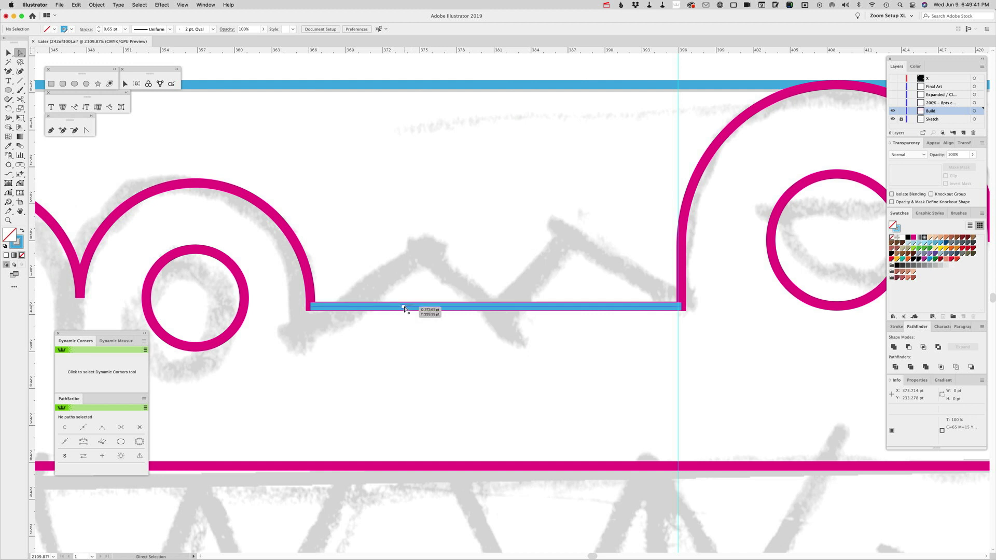
shift+click(586, 306)
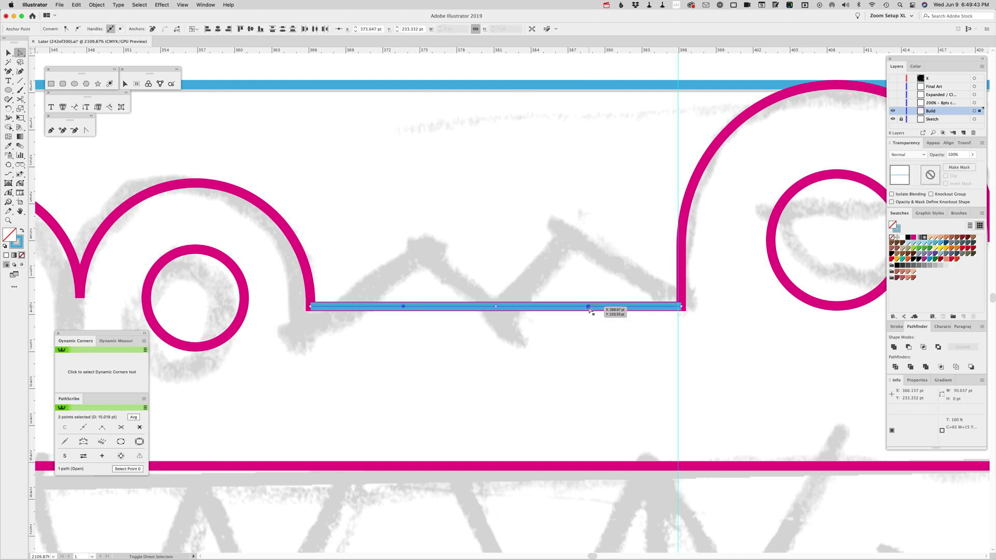
drag(586, 306, 588, 227)
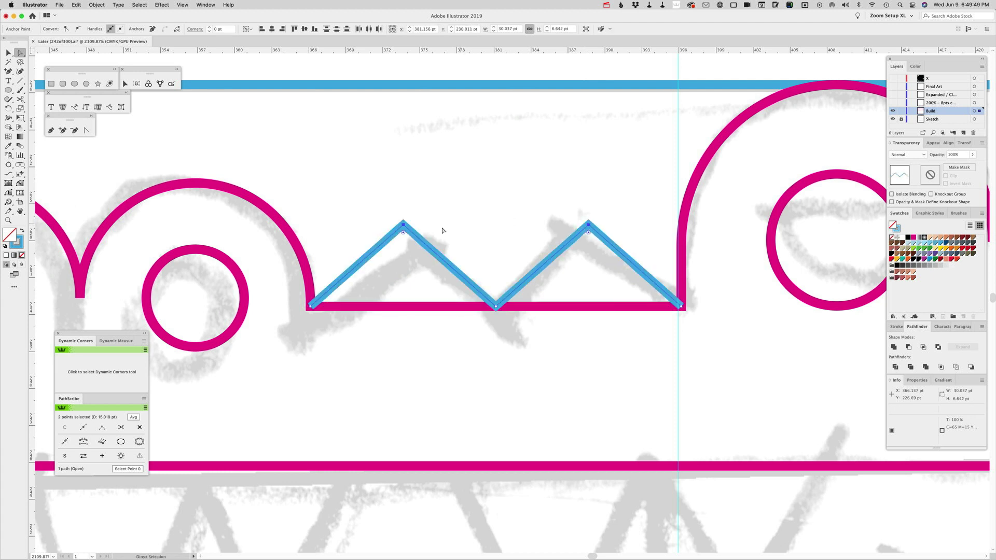
click(60, 132)
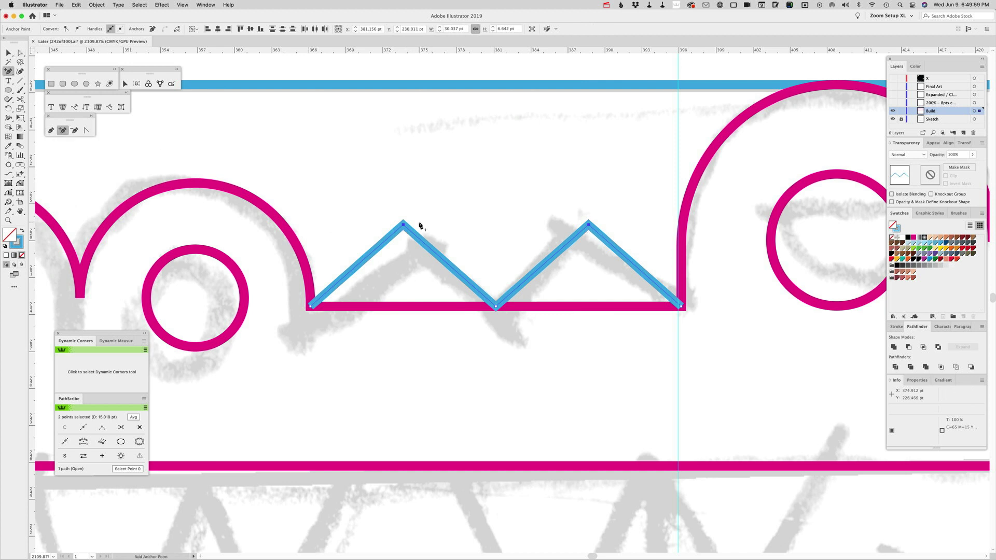
key(BackSpace)
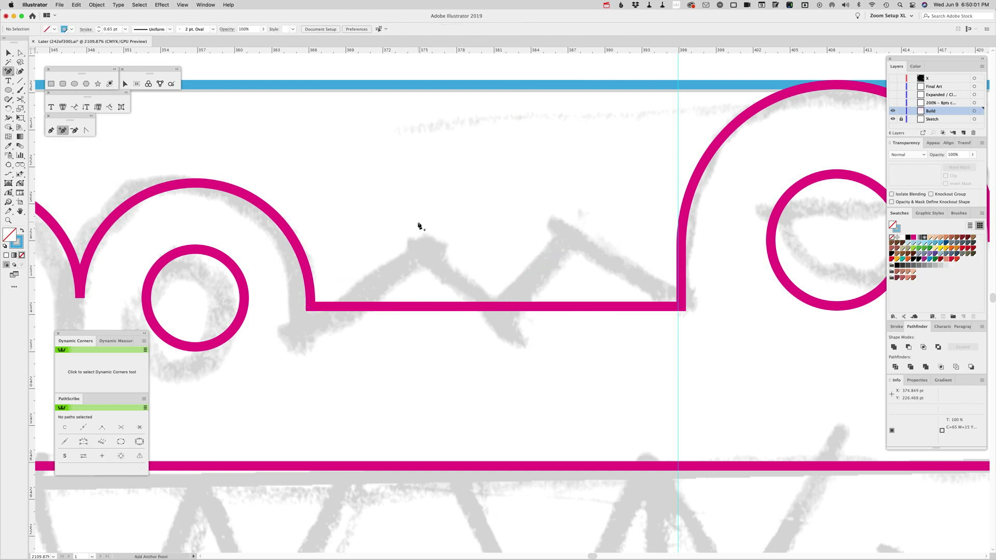
Add three equally spaced points to the head outline's flat segment between the small and large eyes using PathScribe.
key(a)
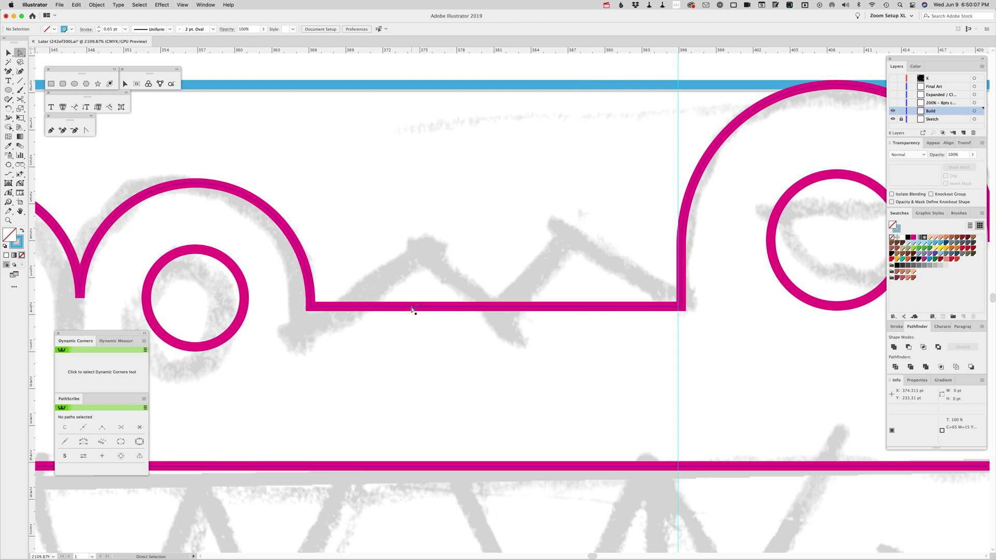
click(412, 310)
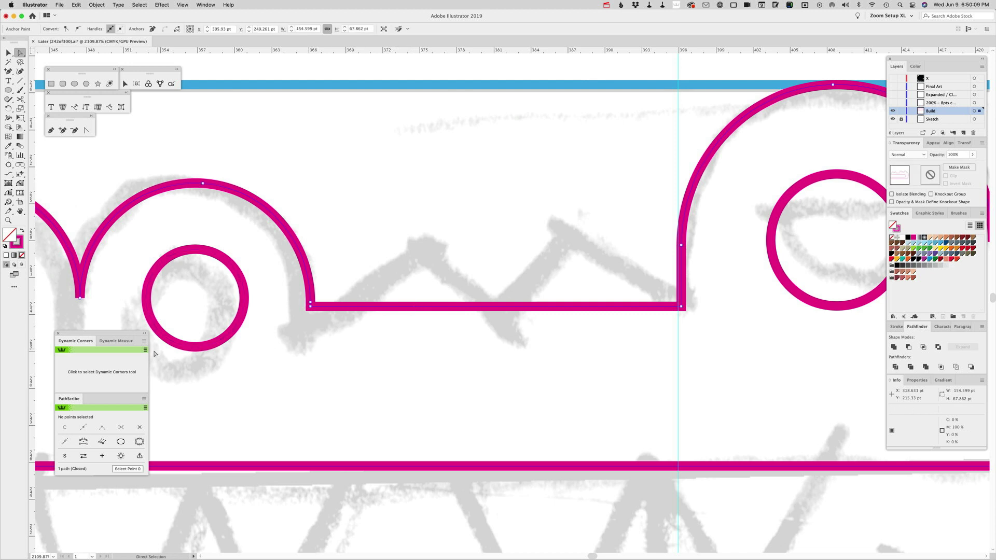
click(143, 398)
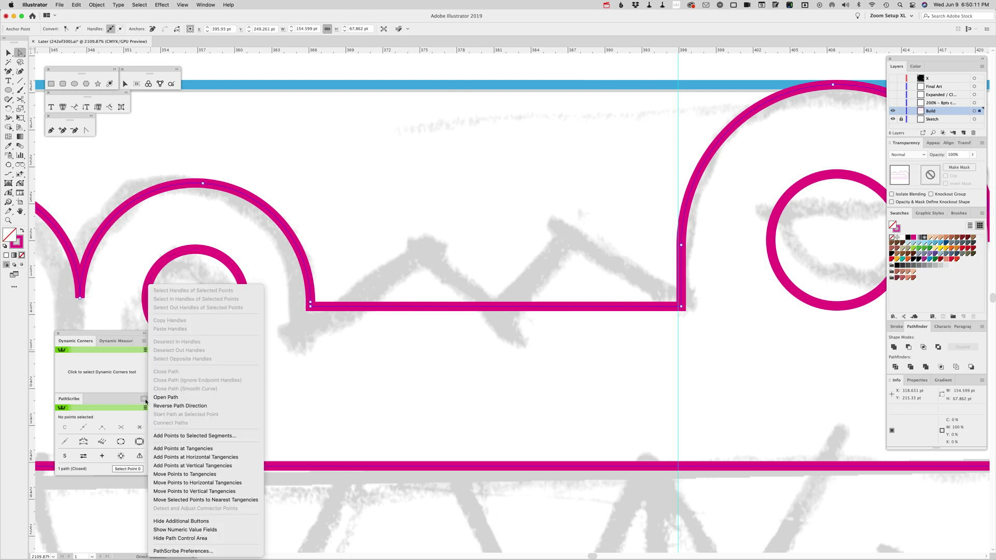
click(167, 436)
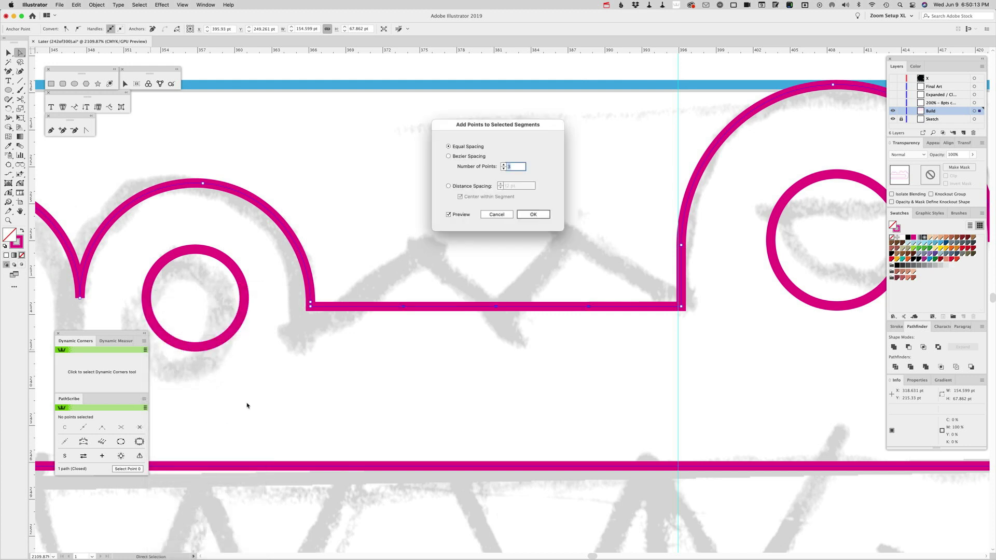
click(534, 214)
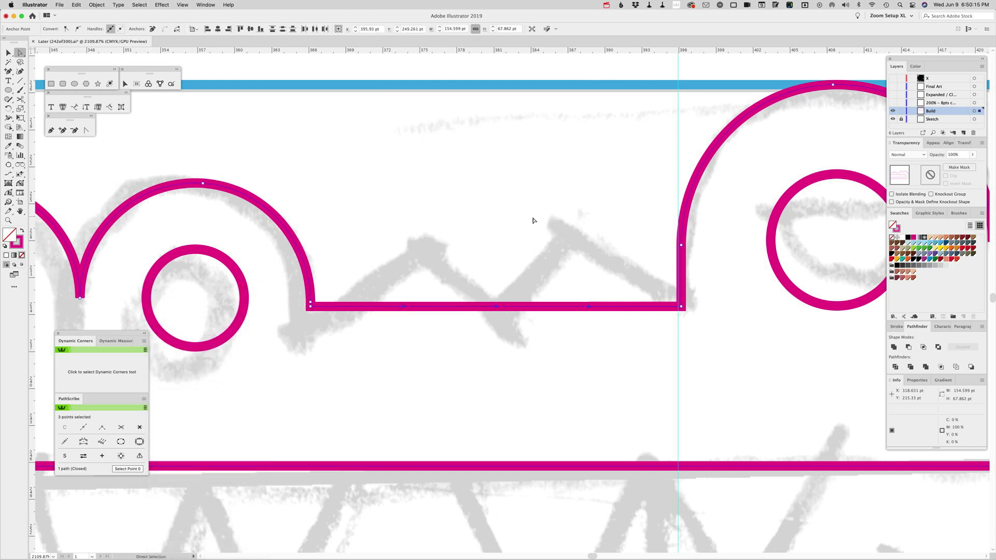
Raise the first and third new points on the head outline into two equal peaks matching the sketched ridge.
click(588, 306)
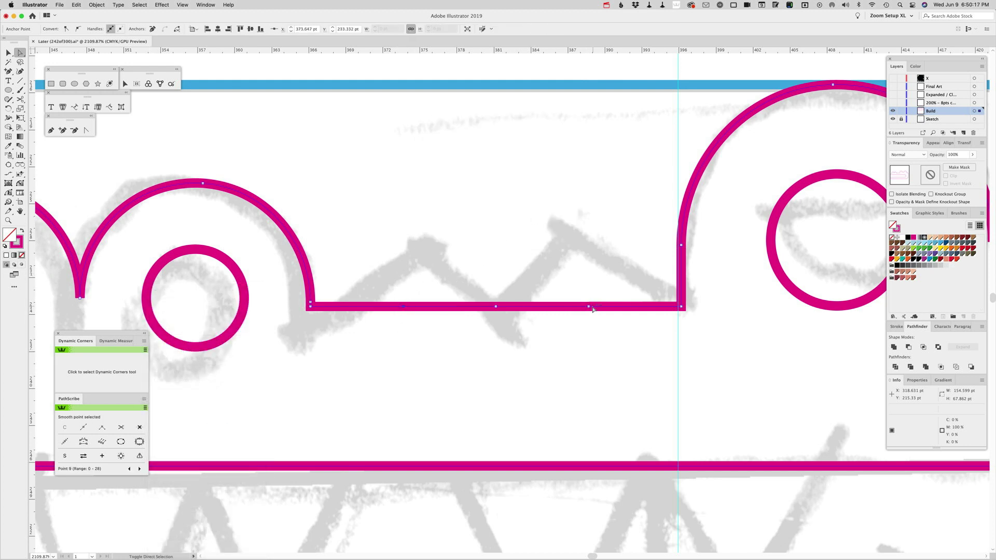
drag(588, 306, 591, 241)
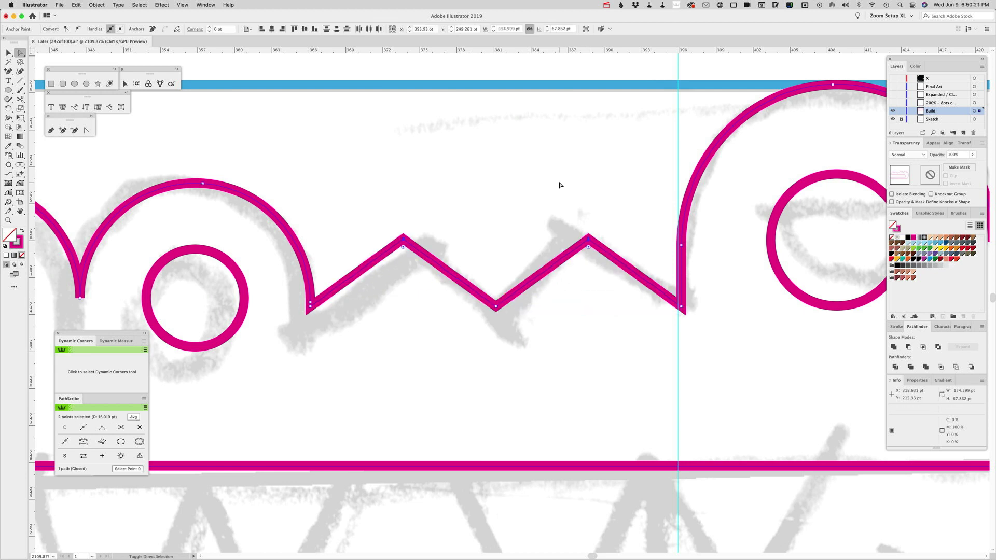
click(560, 184)
Draw a horizontal line about 98 pt long just below the lower jaw, along the base of the sketched spikes.
click(8, 220)
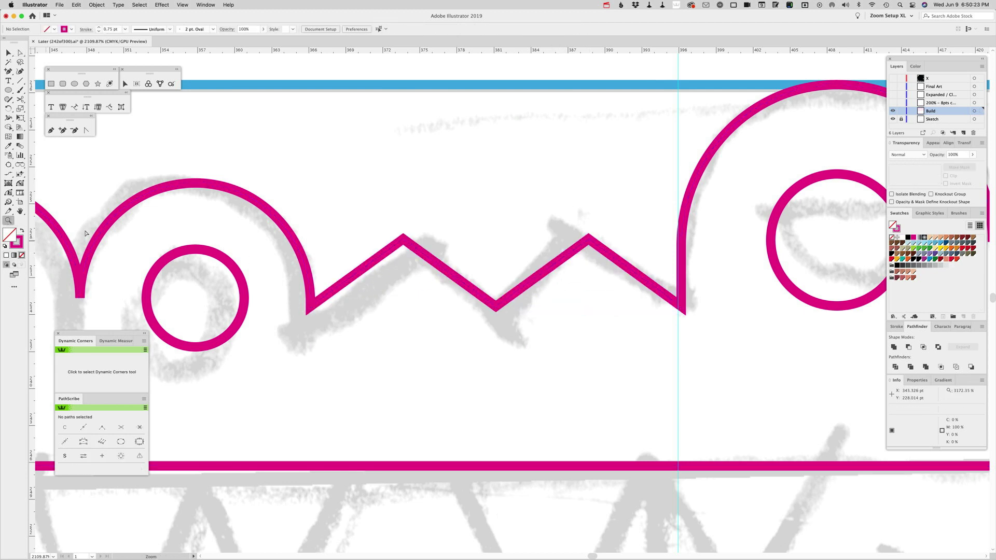
alt+click(486, 297)
alt+click(503, 303)
alt+click(520, 311)
alt+click(520, 311)
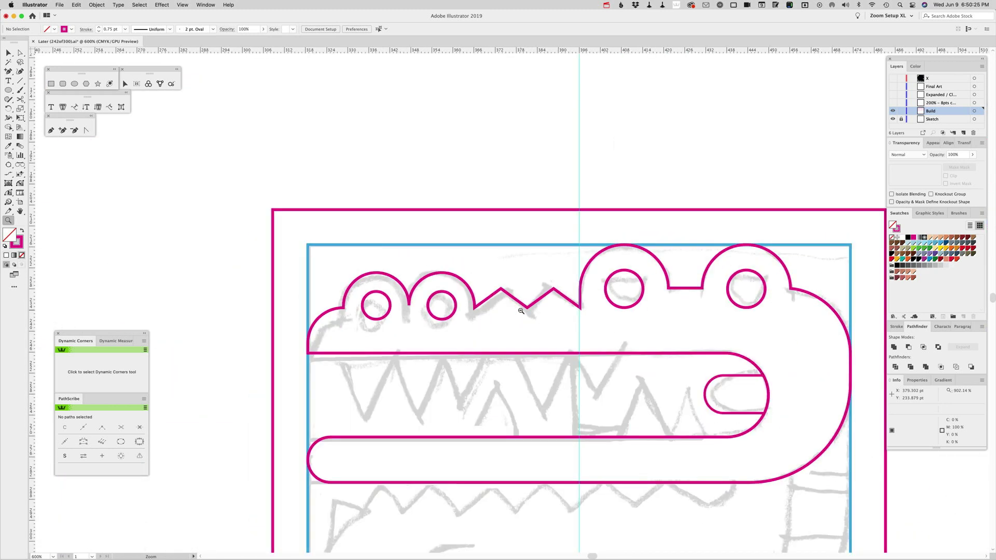
alt+click(520, 311)
drag(520, 311, 507, 167)
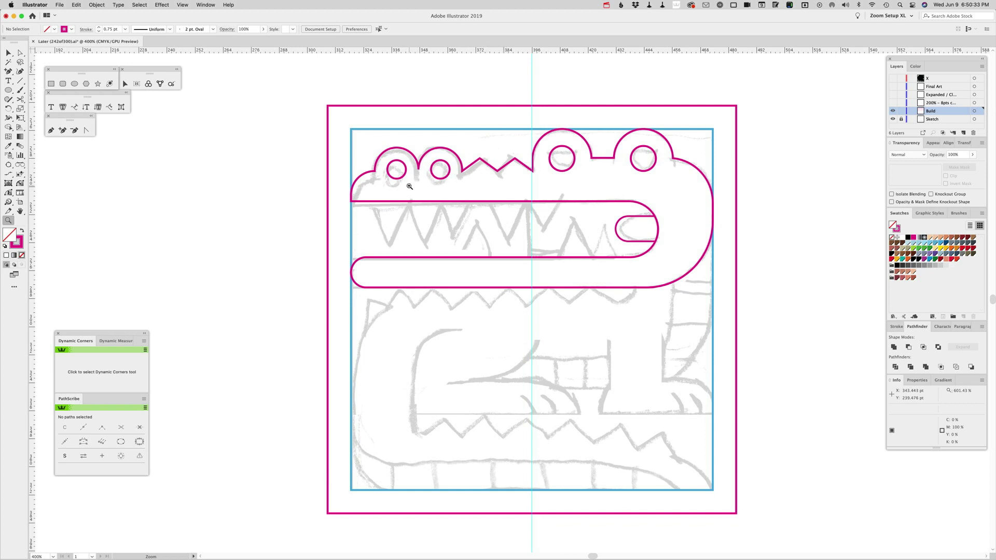
key(backslash)
drag(617, 303, 387, 314)
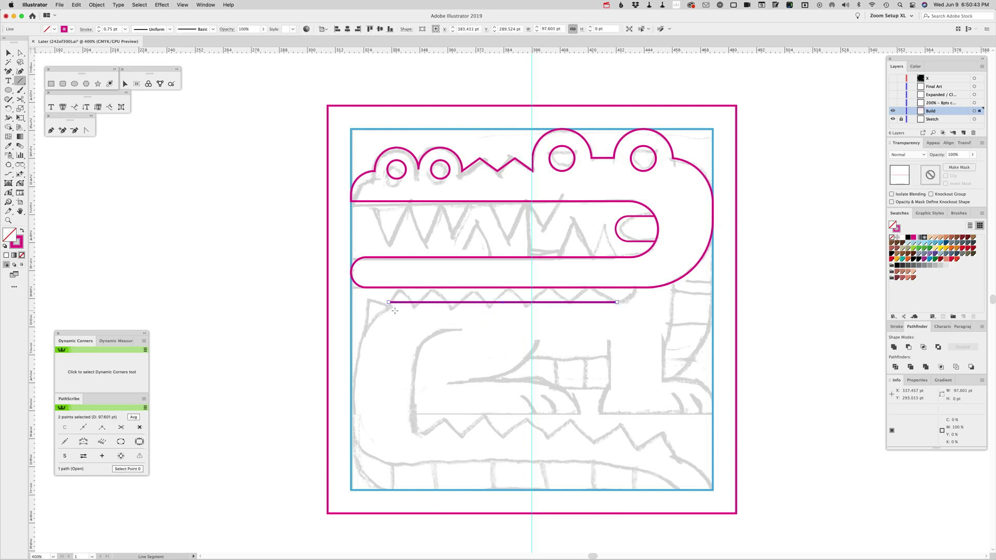
key(Down)
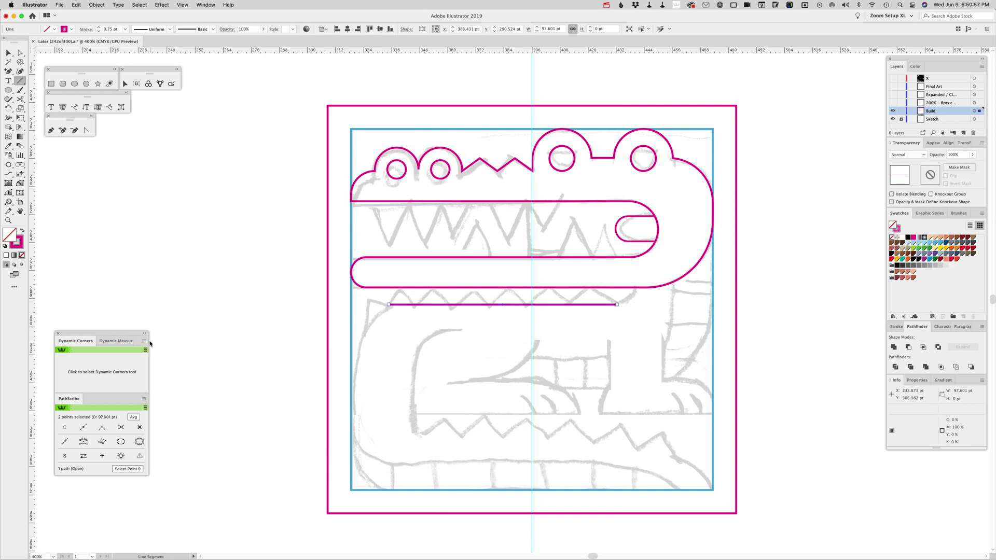
Add nine equally spaced points to the line below the jaw with PathScribe's Add Points to Selected Segments.
click(143, 398)
click(179, 435)
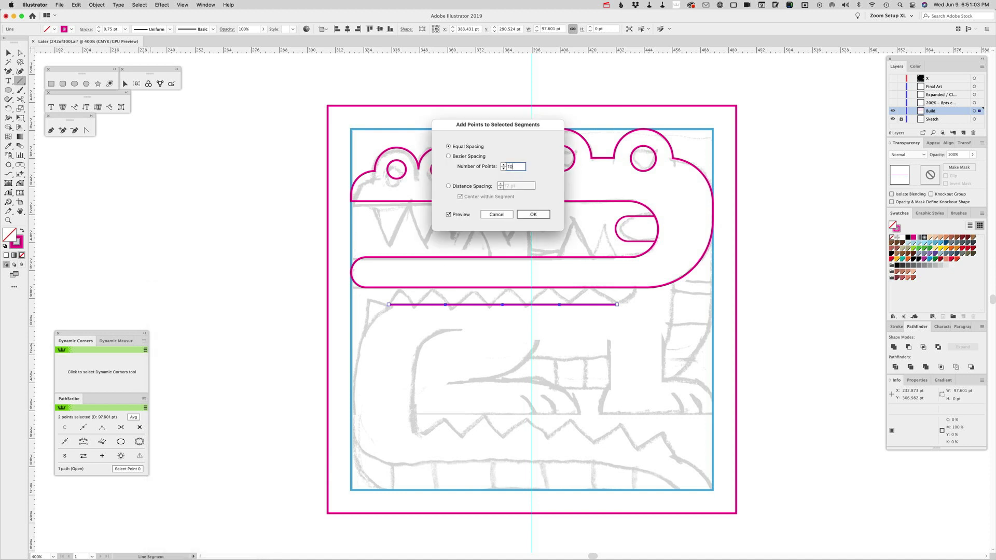
click(456, 216)
double_click(508, 165)
text(9)
click(456, 215)
click(526, 214)
Raise every second inner point of the line about 7.3 pt to the jaw's lower edge, forming five peaks.
key(a)
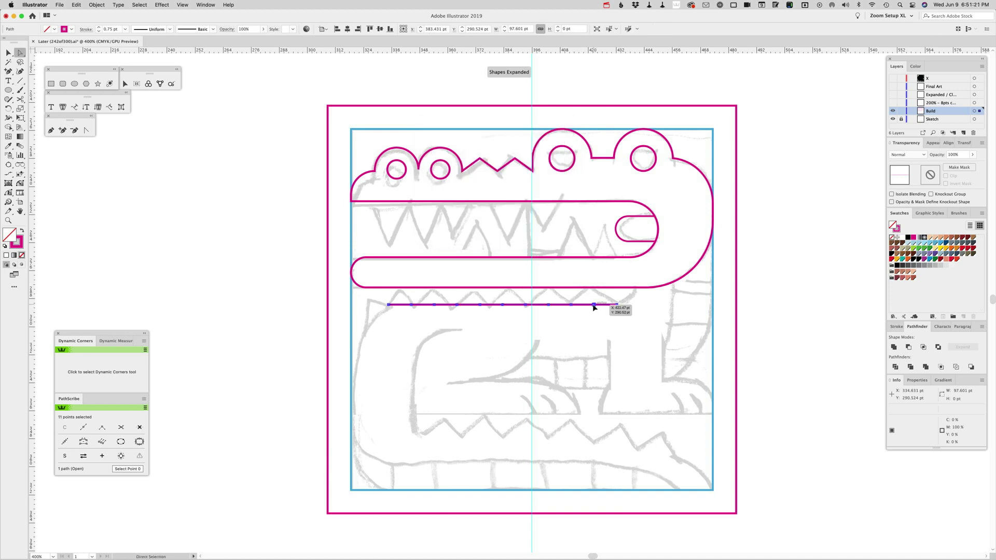
click(594, 305)
shift+click(548, 304)
shift+click(503, 305)
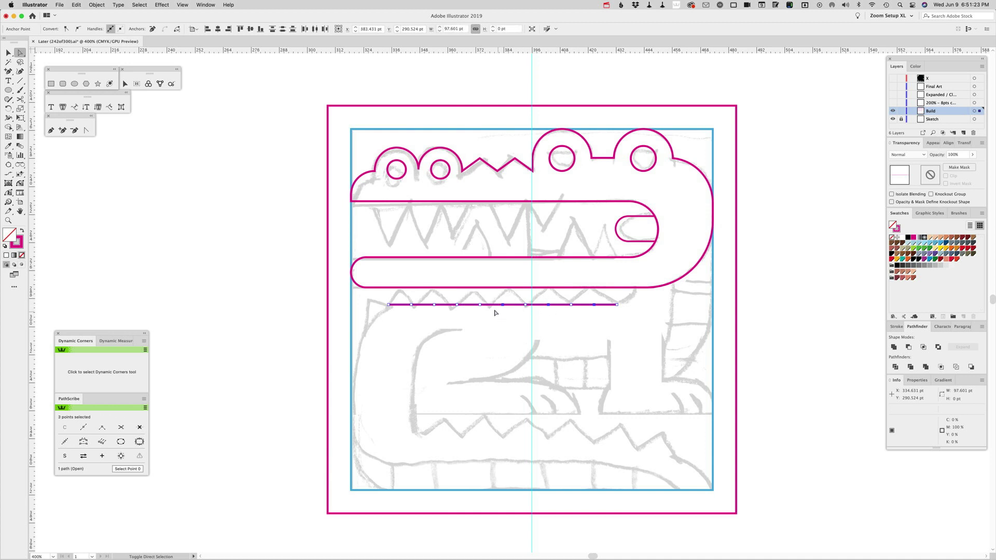
shift+click(457, 305)
shift+click(411, 305)
drag(594, 305, 593, 290)
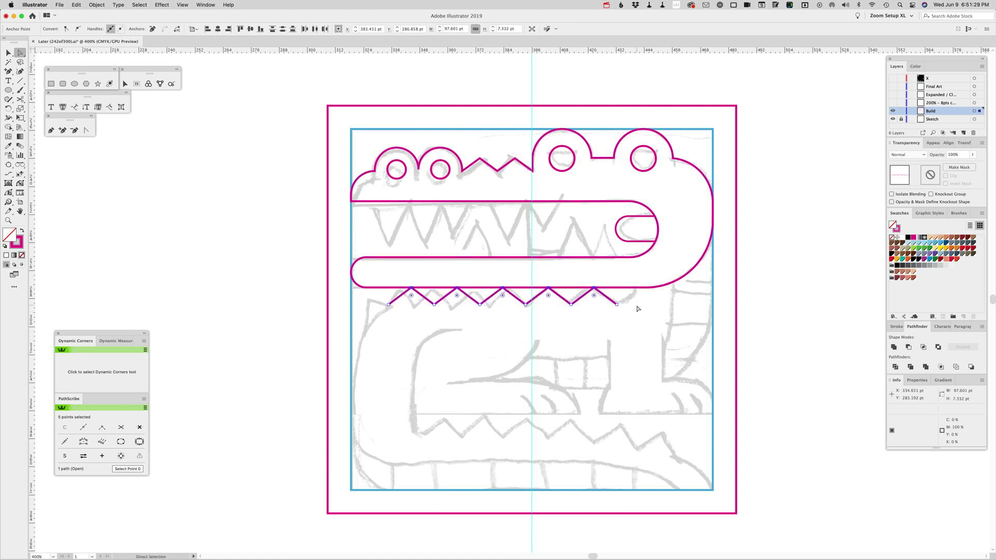
click(638, 308)
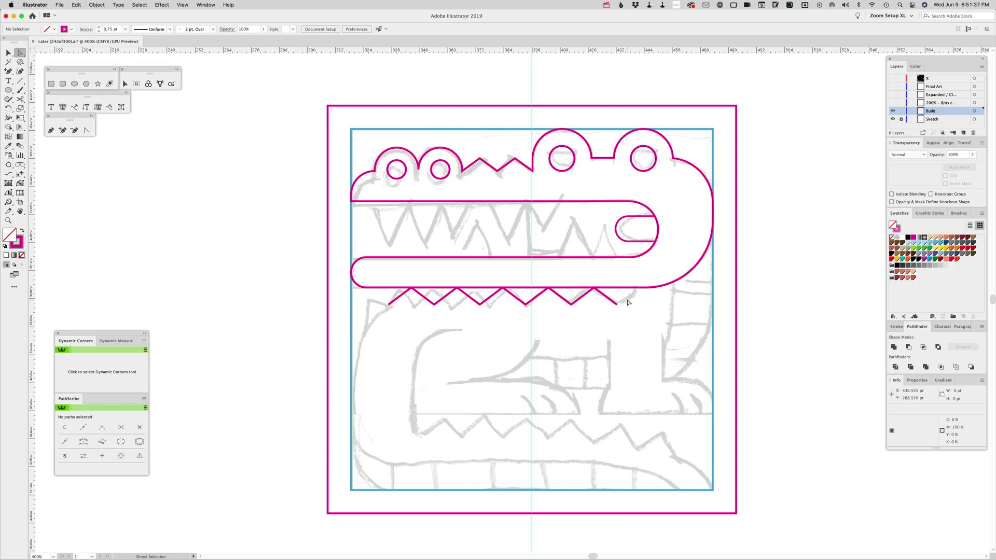
Duplicate the jaw zigzag onto the sketched row of spikes along the tail.
click(51, 130)
key(v)
click(515, 300)
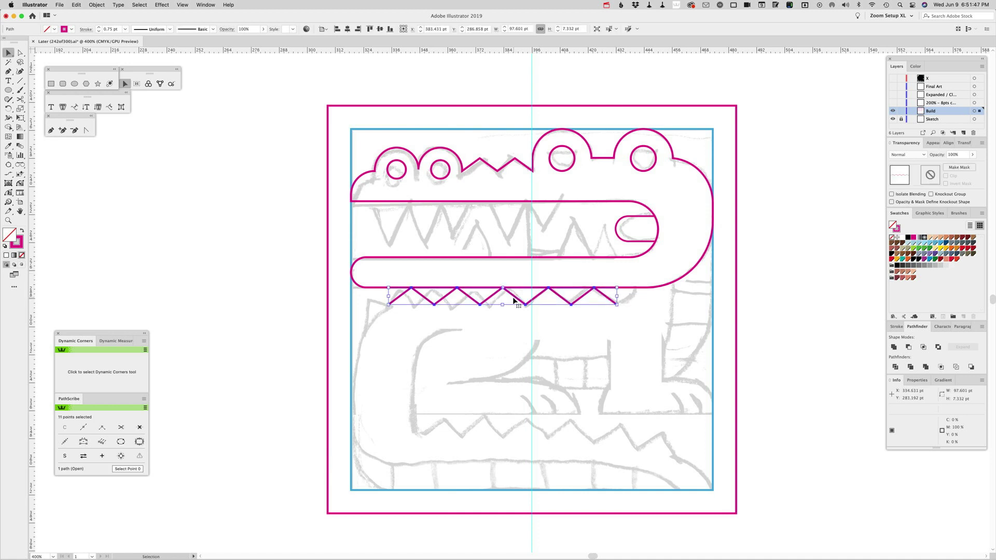
drag(514, 300, 551, 428)
Remove the rightmost peak and end point from the tail zigzag, leaving four peaks.
super+click(631, 418)
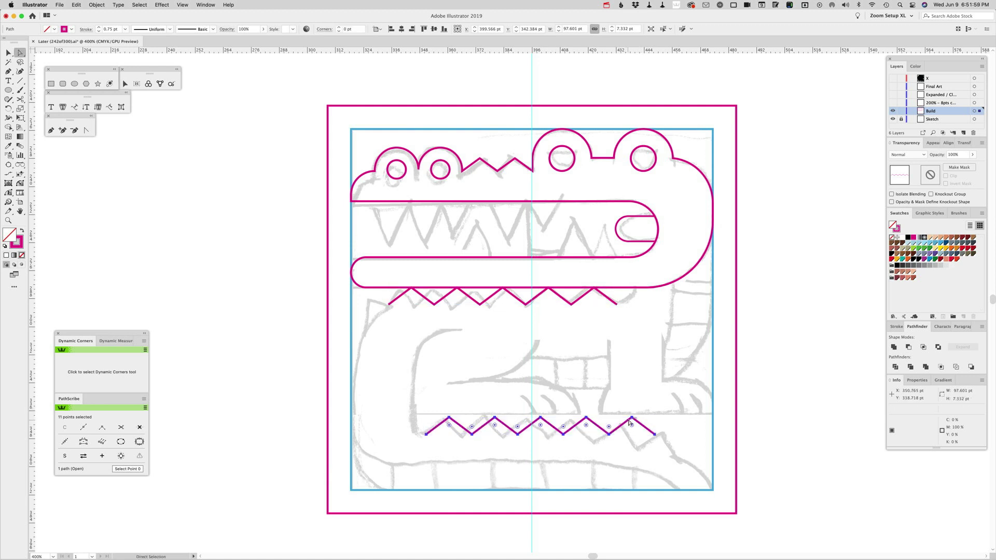
shift+click(654, 434)
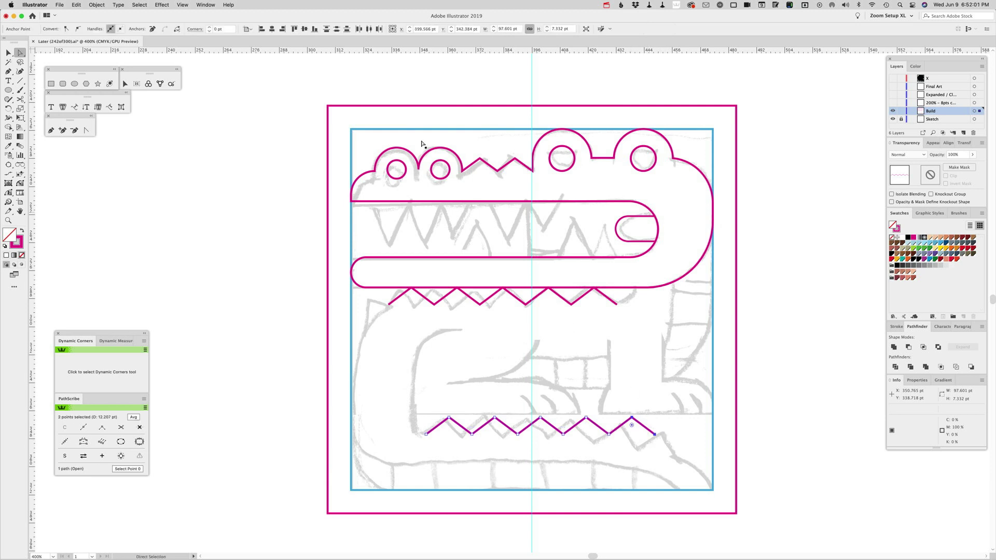
click(153, 29)
click(614, 356)
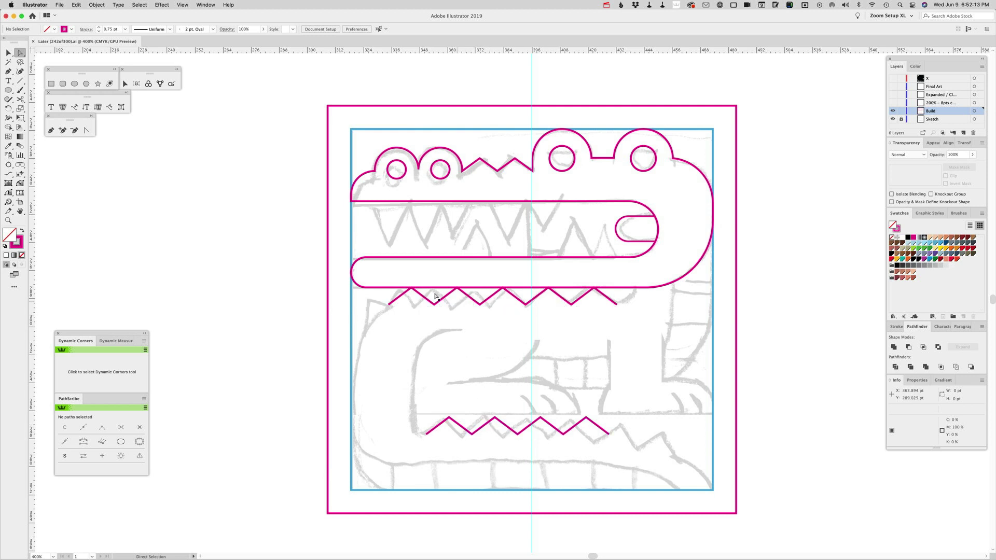
Draw an L-shaped path from the jaw's lower edge down past the upper zigzag's right end and back beneath it.
click(51, 130)
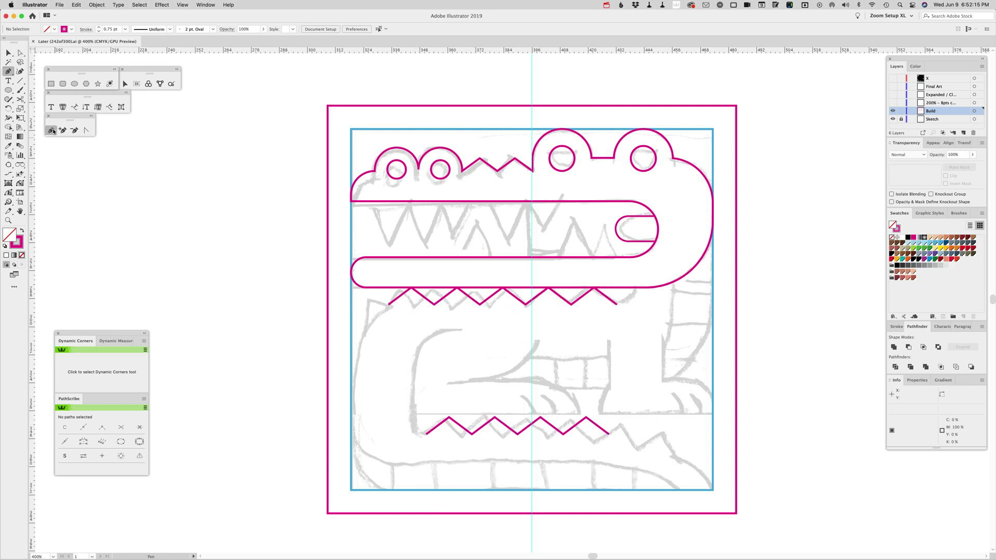
click(636, 287)
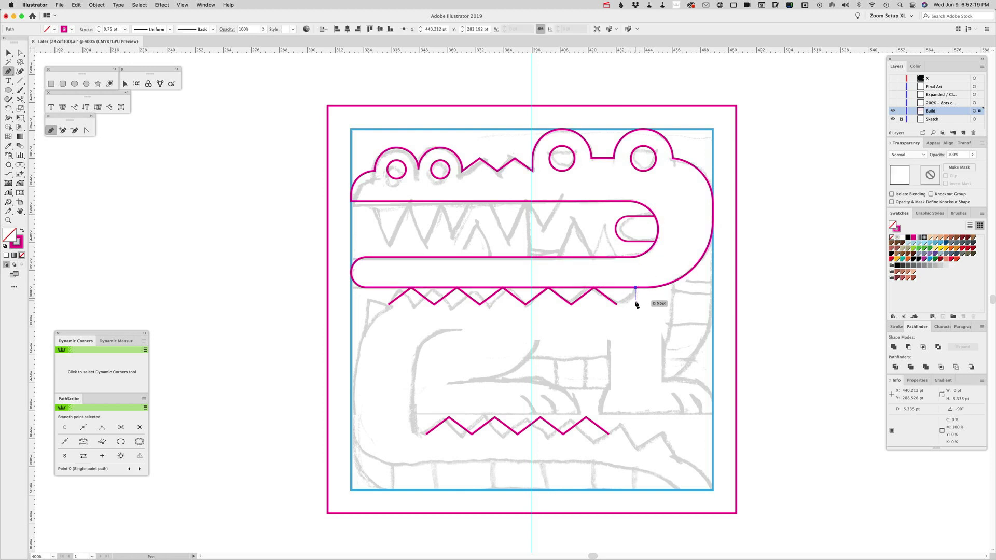
drag(635, 307, 594, 316)
click(594, 307)
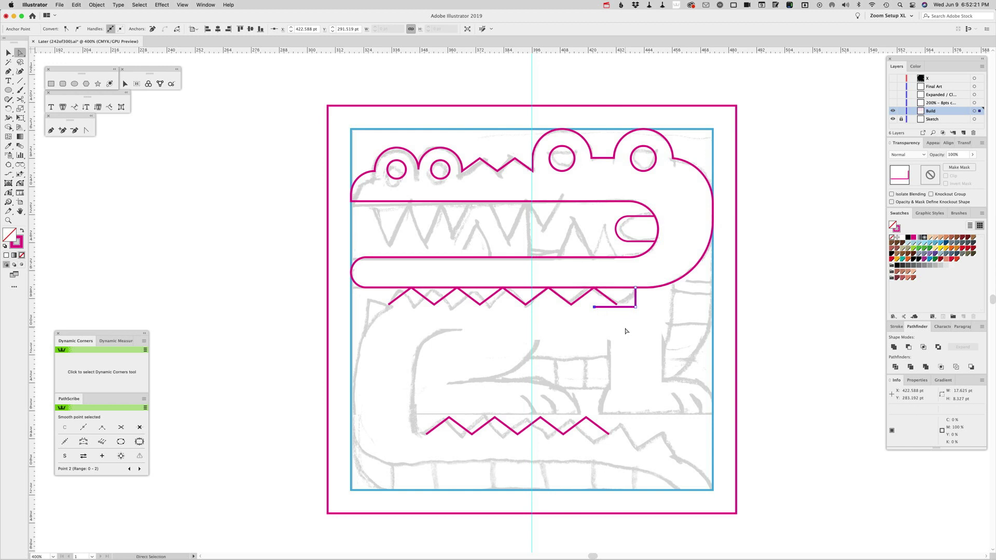
super+click(624, 328)
Join the L-shaped path to the upper zigzag's right end point and round its outer corner with Dynamic Corners.
mouse_move(619, 308)
mouse_down()
mouse_move(618, 319)
mouse_move(617, 305)
mouse_move(595, 305)
mouse_move(616, 308)
mouse_up()
click(597, 319)
click(617, 311)
click(617, 305)
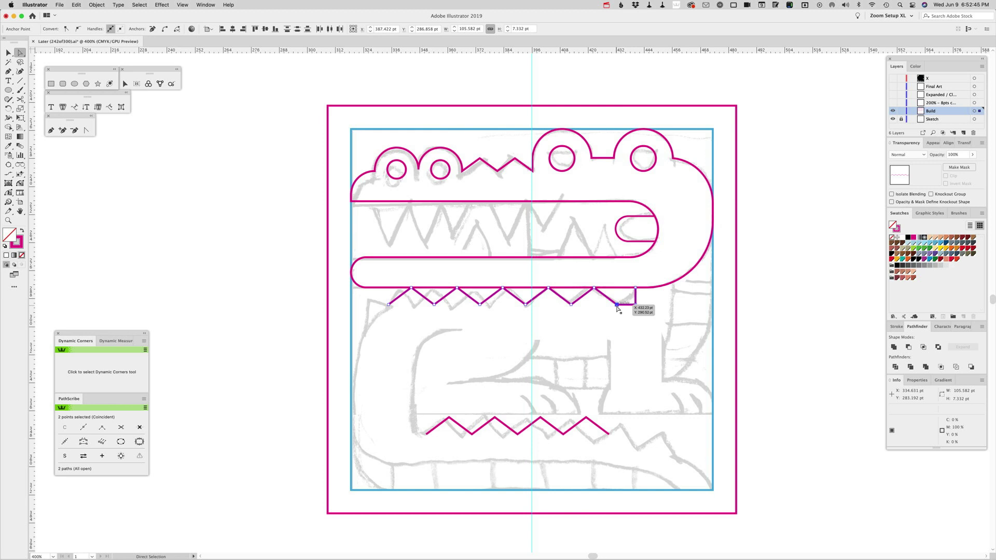
key(super)
super+click(630, 325)
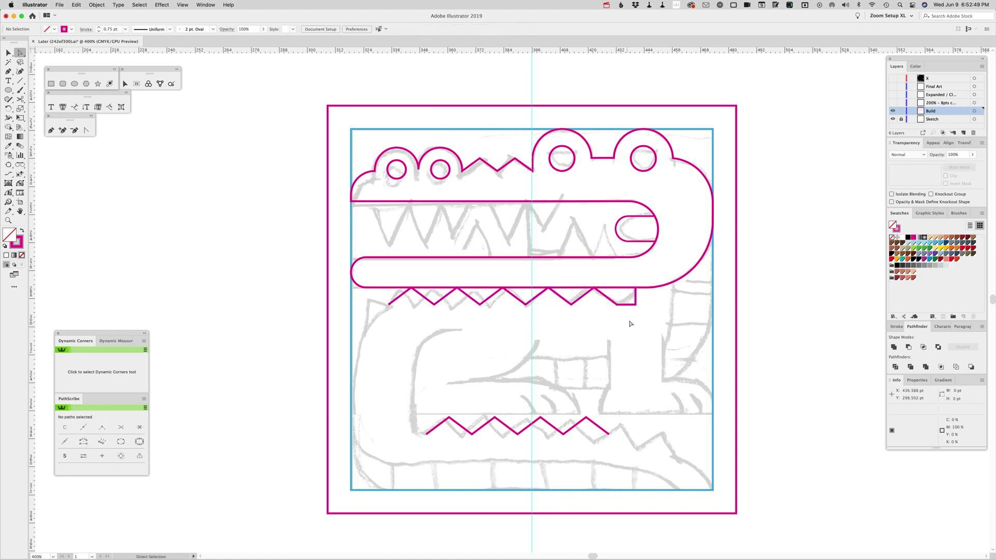
click(19, 183)
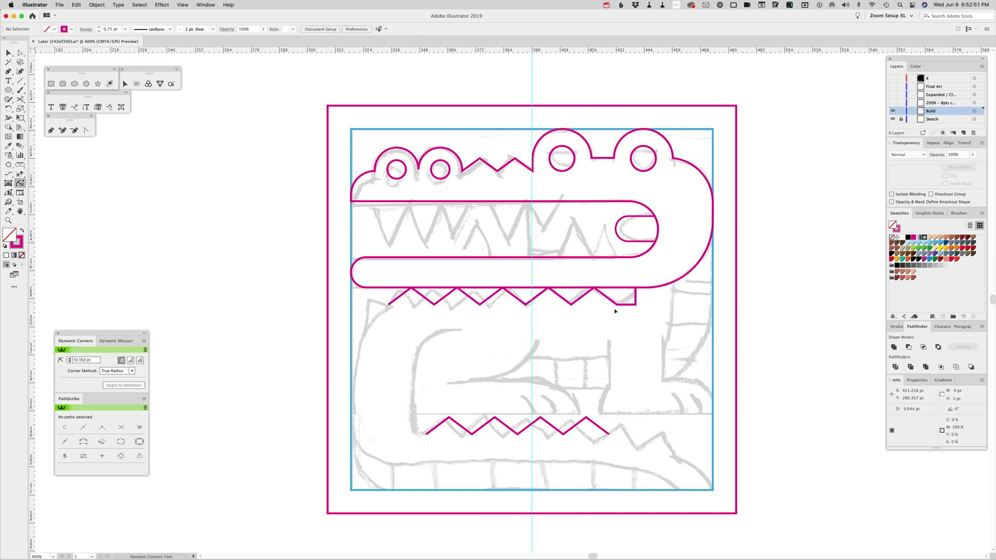
drag(636, 306, 634, 304)
Extend the upper zigzag's left end along the blue frame's left and bottom edges, about 21 pt up its right side, and about 54 pt inward.
click(51, 130)
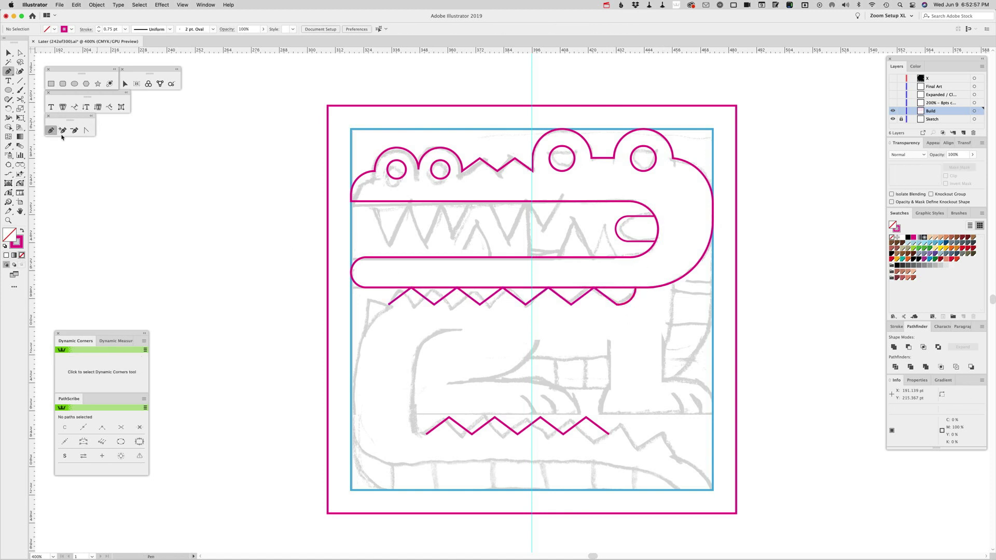
click(388, 305)
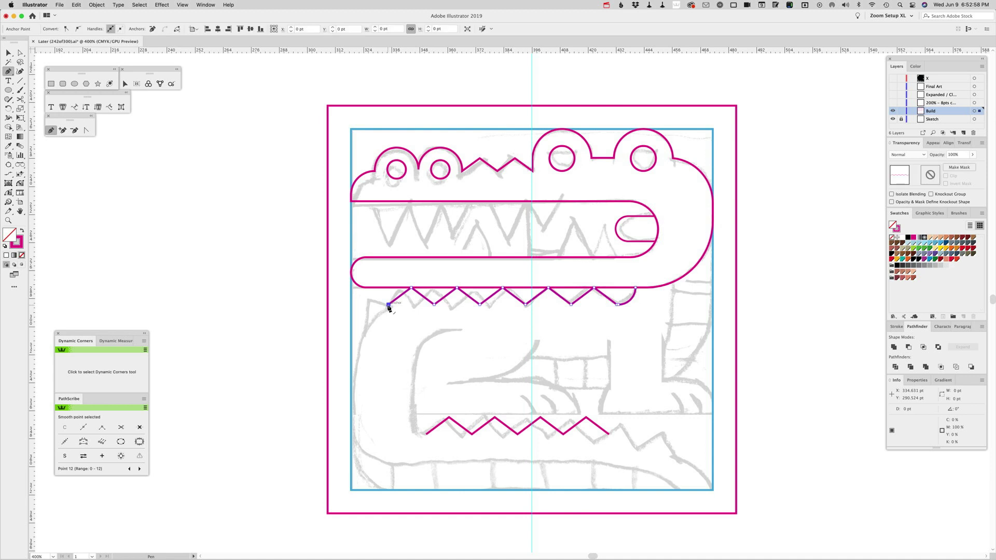
click(352, 305)
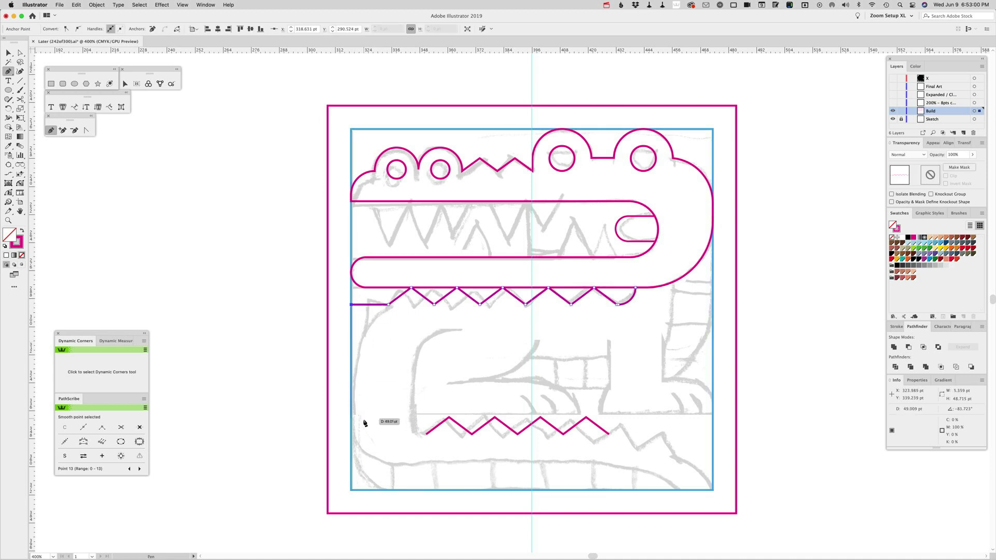
click(351, 490)
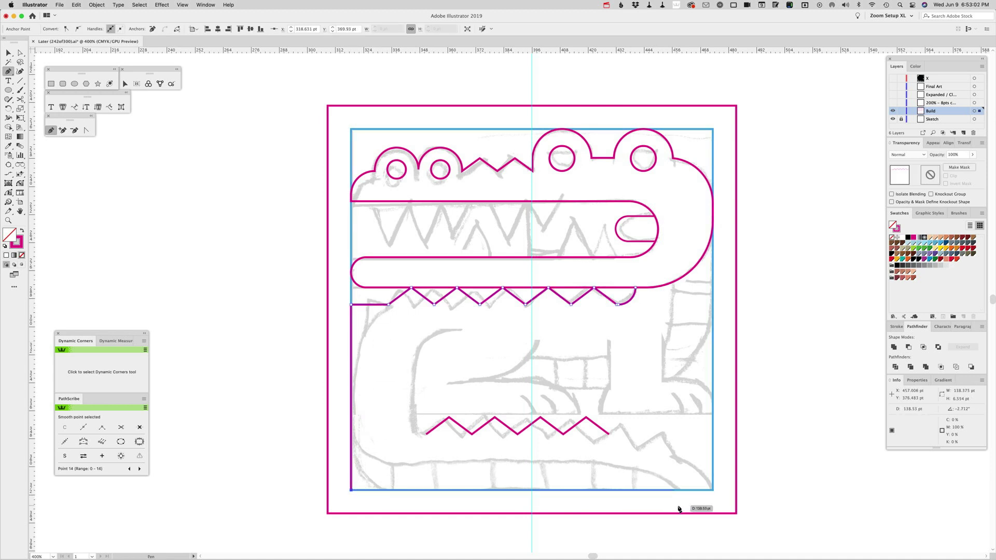
click(712, 489)
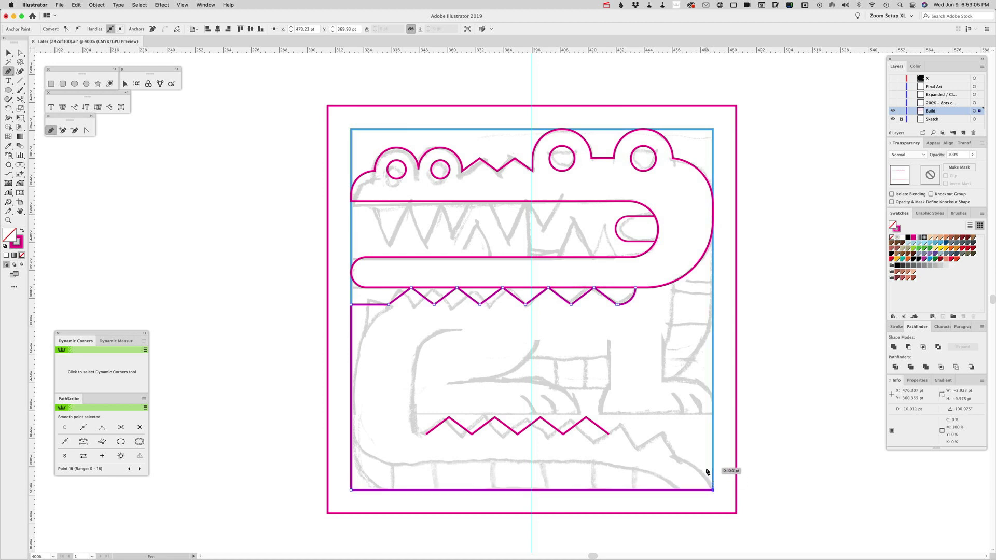
click(712, 441)
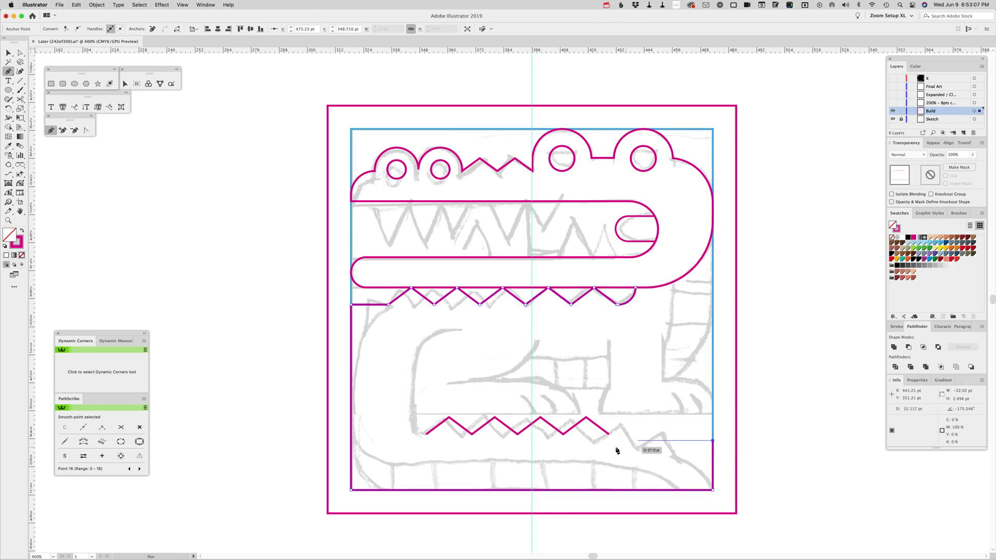
click(585, 441)
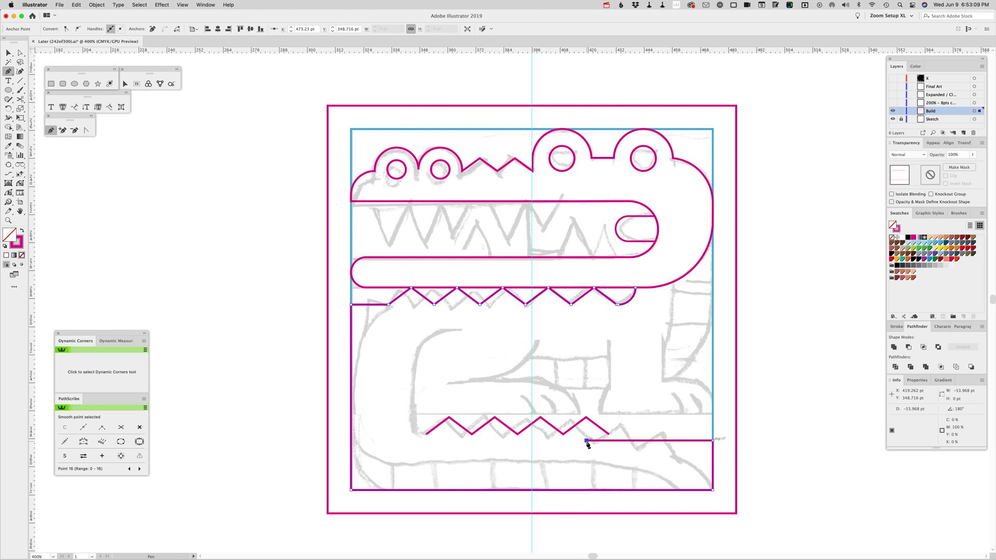
key(a)
click(633, 430)
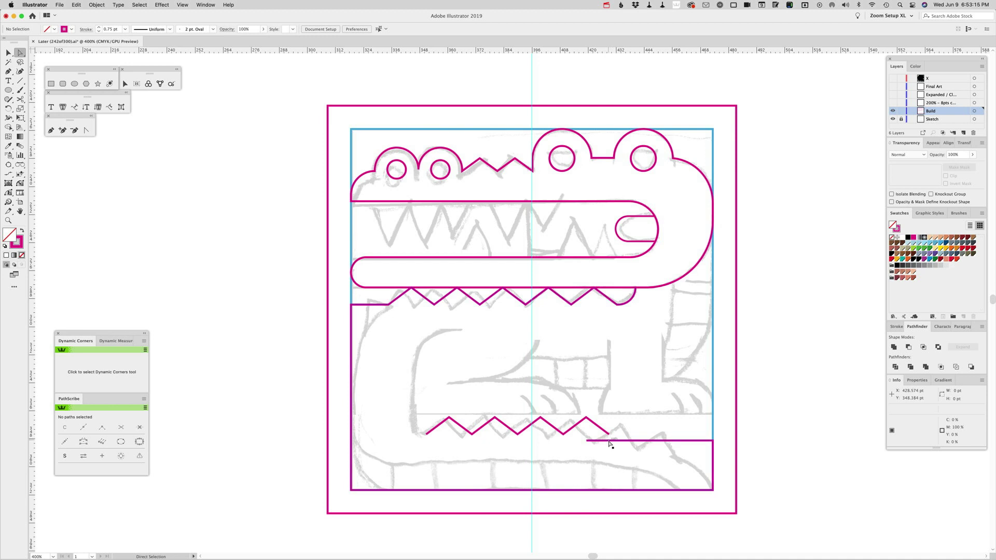
Align the horizontal segment above the frame's base with the tail zigzag, move its inner endpoint onto the zigzag's right end, and join them.
drag(610, 443, 610, 434)
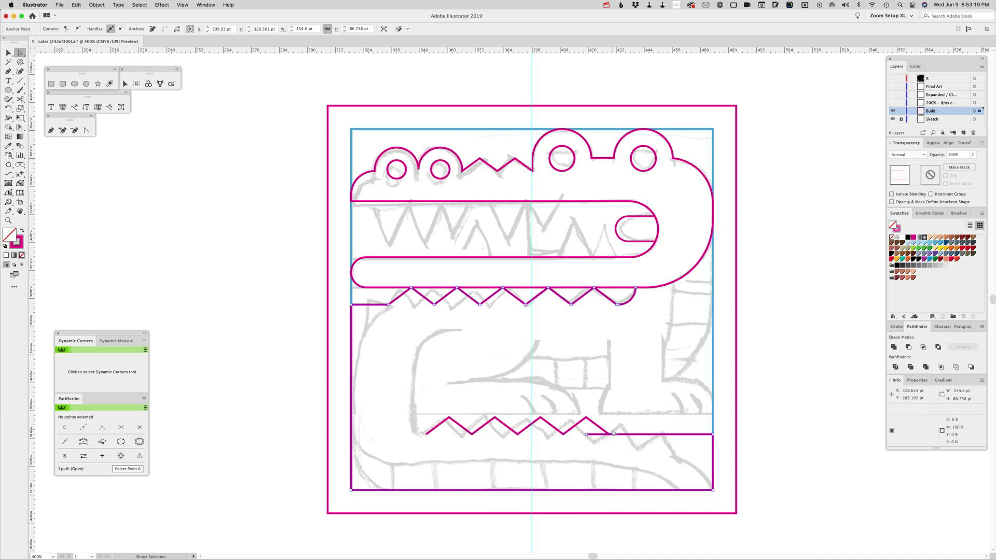
click(590, 439)
click(608, 435)
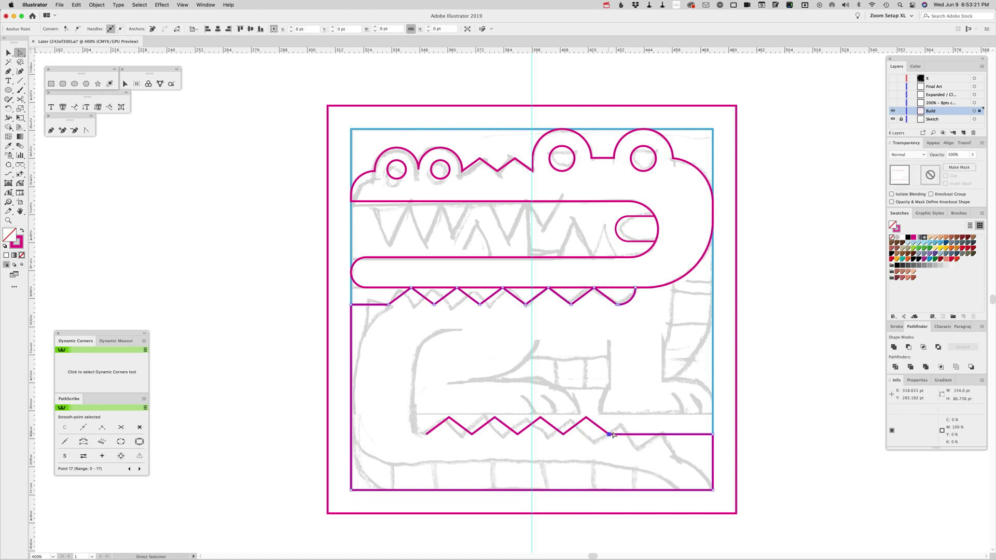
click(606, 439)
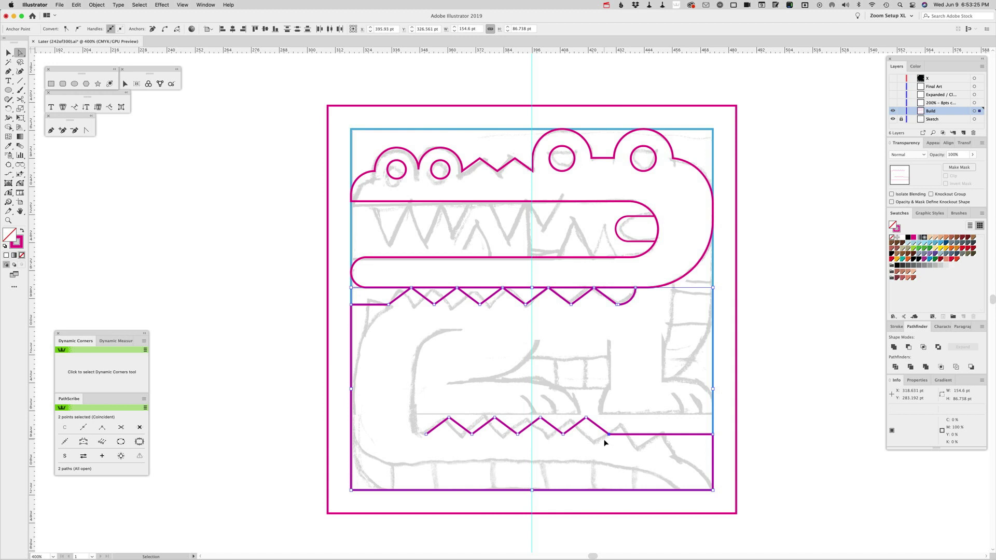
click(605, 442)
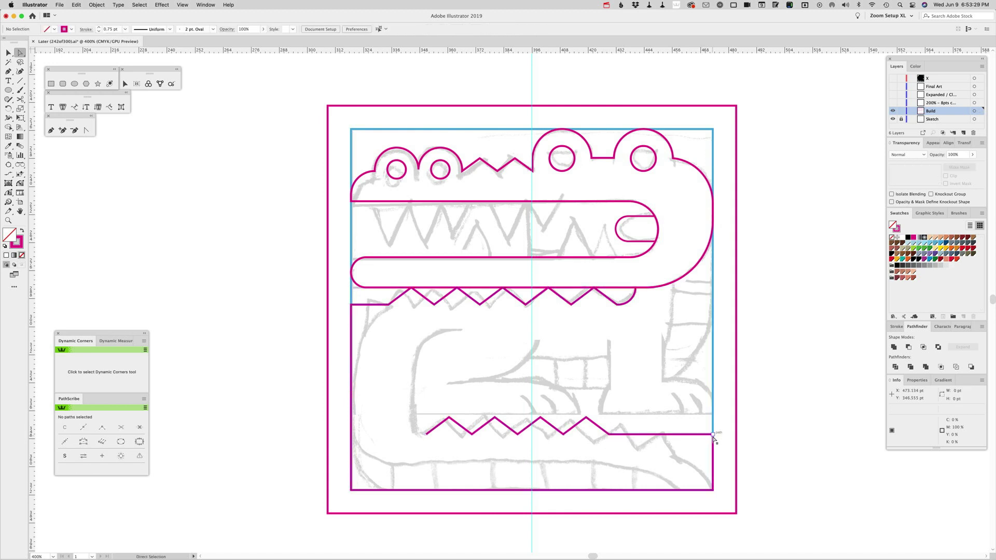
Try lowering the tail's corner point on the frame's right side about 6.5 pt and rounding it to about 20 pt with Dynamic Corners.
drag(713, 438, 713, 453)
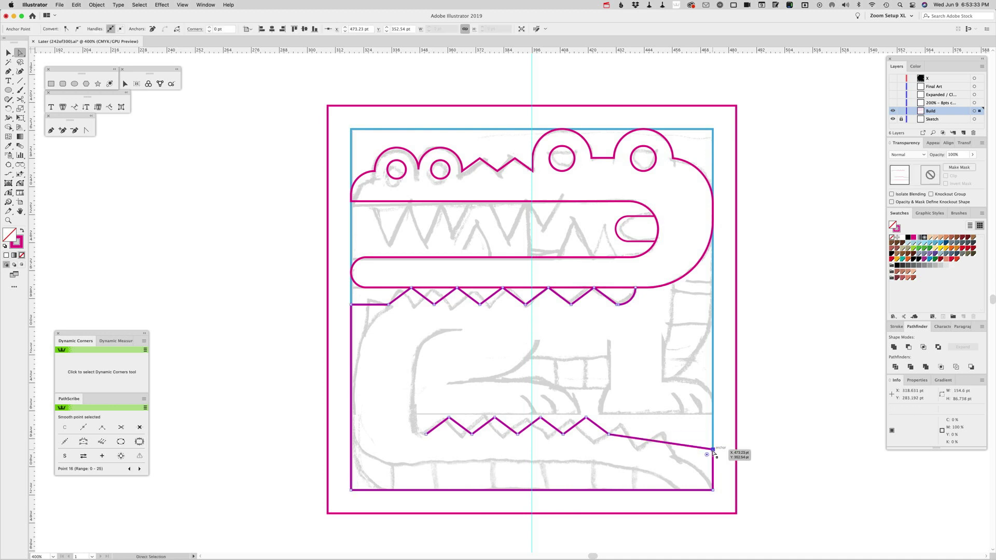
click(19, 182)
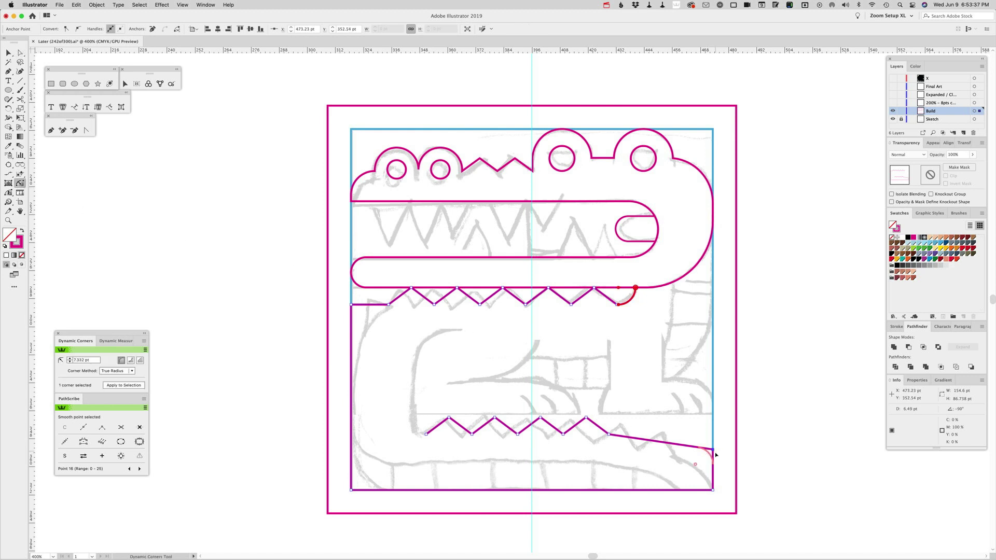
mouse_move(712, 450)
drag(713, 451, 695, 462)
scroll(531, 311, down, 10)
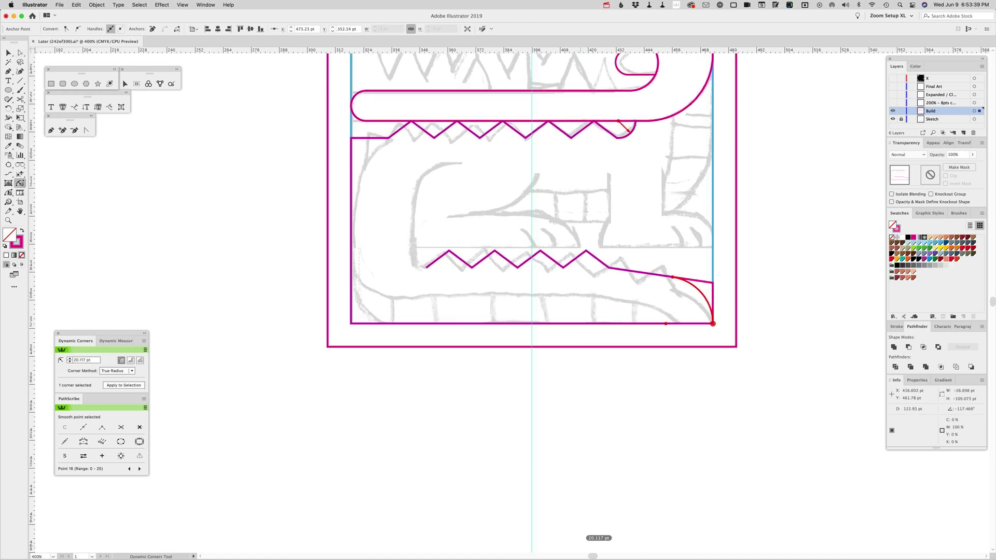
scroll(532, 312, up, 6)
scroll(532, 311, right, 2)
scroll(738, 336, up, 2)
click(741, 340)
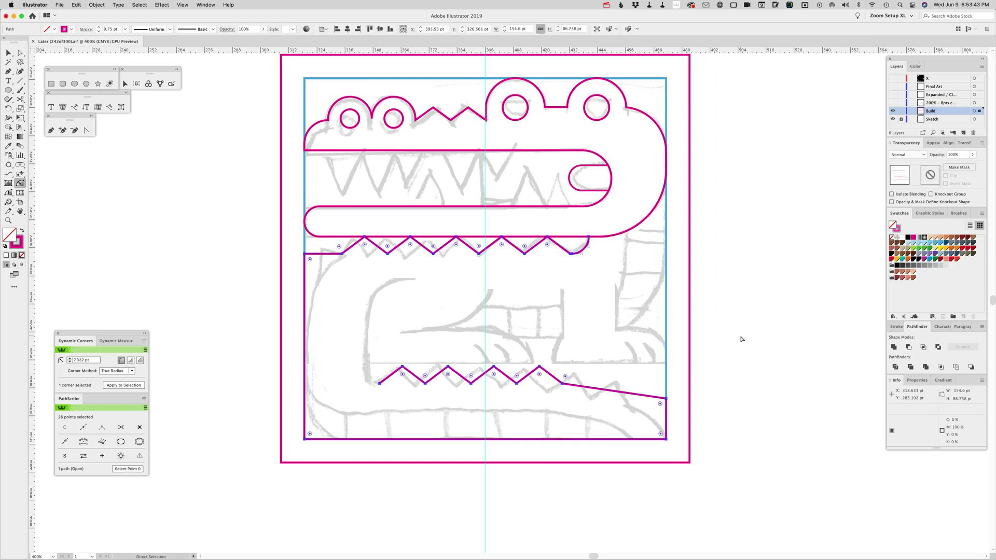
Move the tail's right corner point about 15 pt inward and round it with Dynamic Corners to about a 58.7 pt radius.
key(a)
click(666, 398)
drag(667, 398, 632, 396)
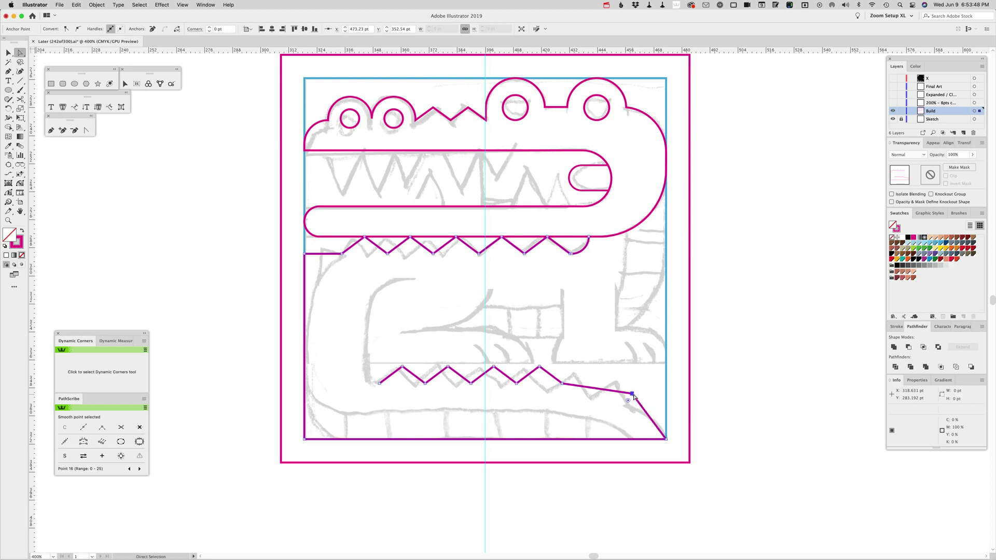
click(20, 183)
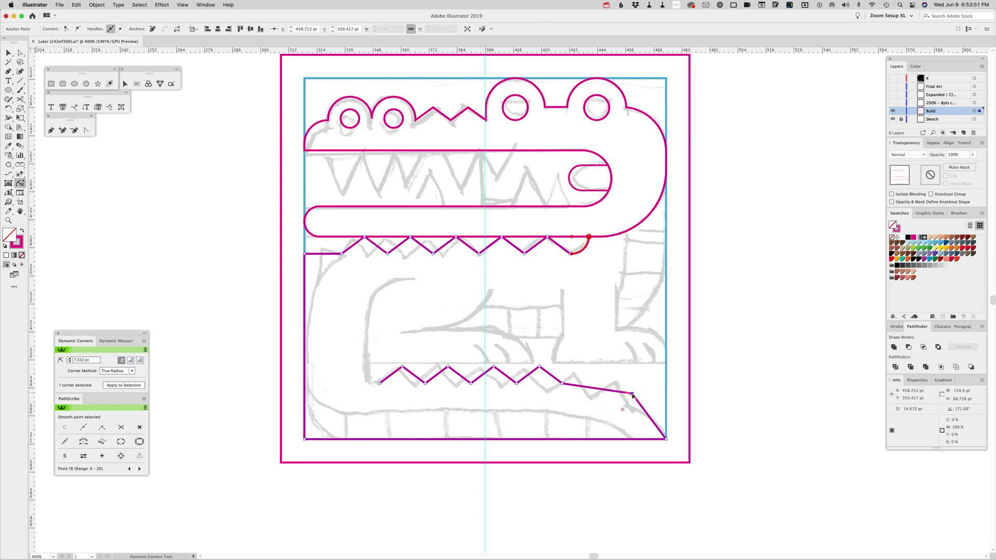
drag(626, 400, 512, 525)
key(a)
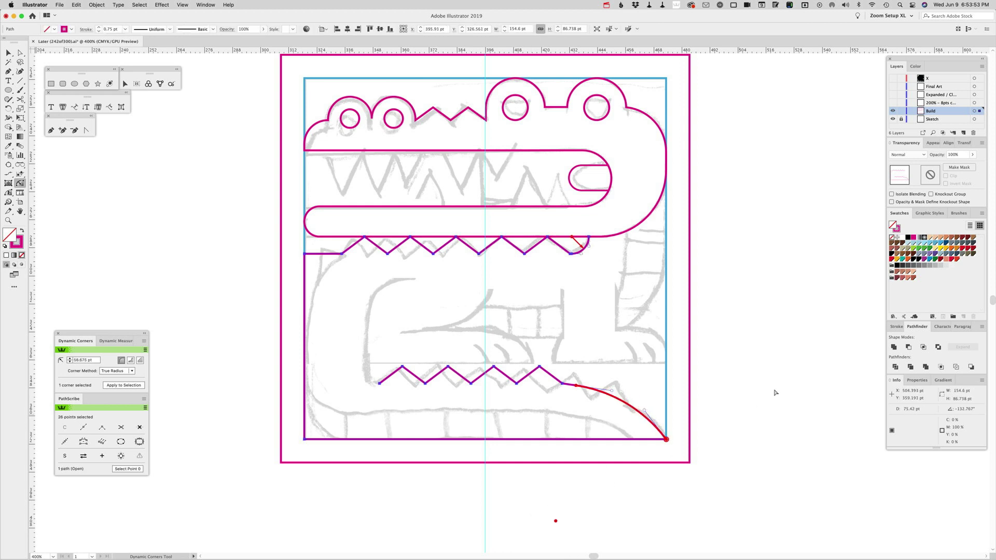
click(757, 358)
scroll(606, 312, up, 2)
scroll(607, 312, left, 3)
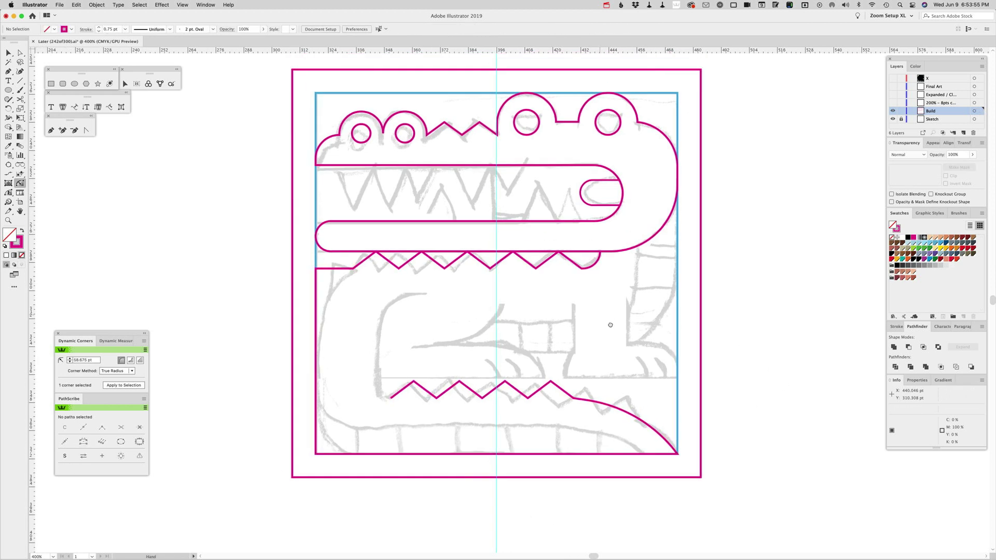
Extend the tail zigzag's left end with the Pen tool about 6 pt left, 44 pt up and 20 pt right for the inner body edge.
click(55, 131)
click(56, 131)
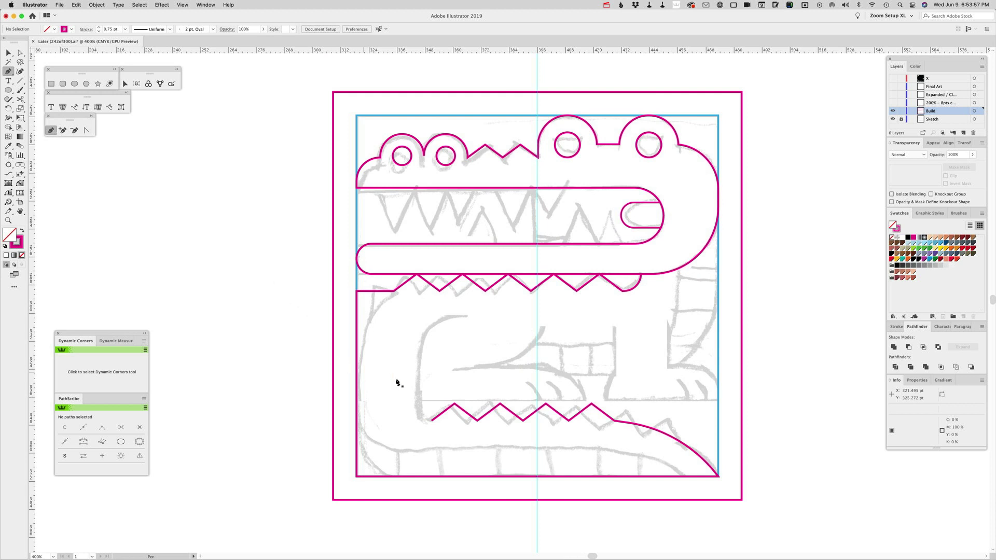
click(432, 420)
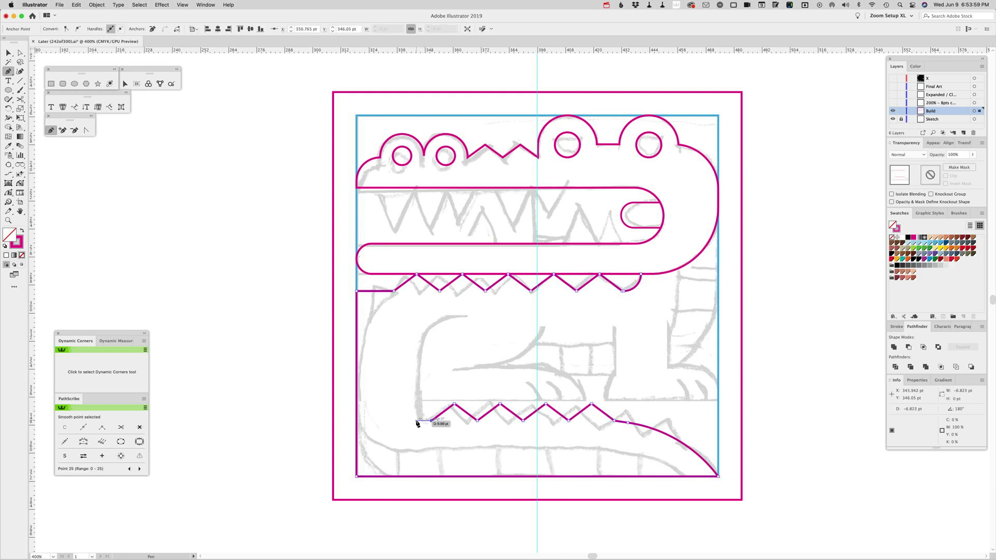
drag(418, 420, 463, 319)
click(466, 318)
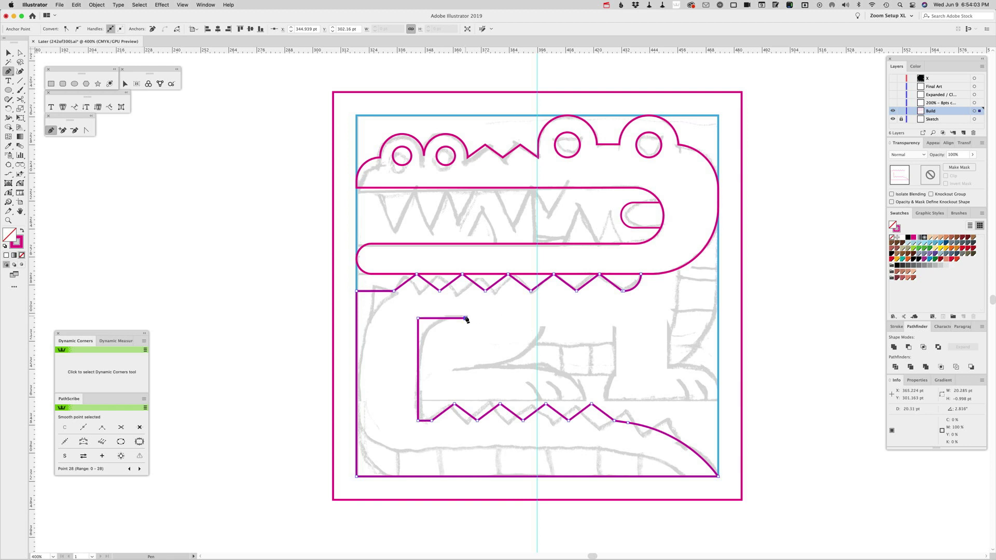
super+click(463, 333)
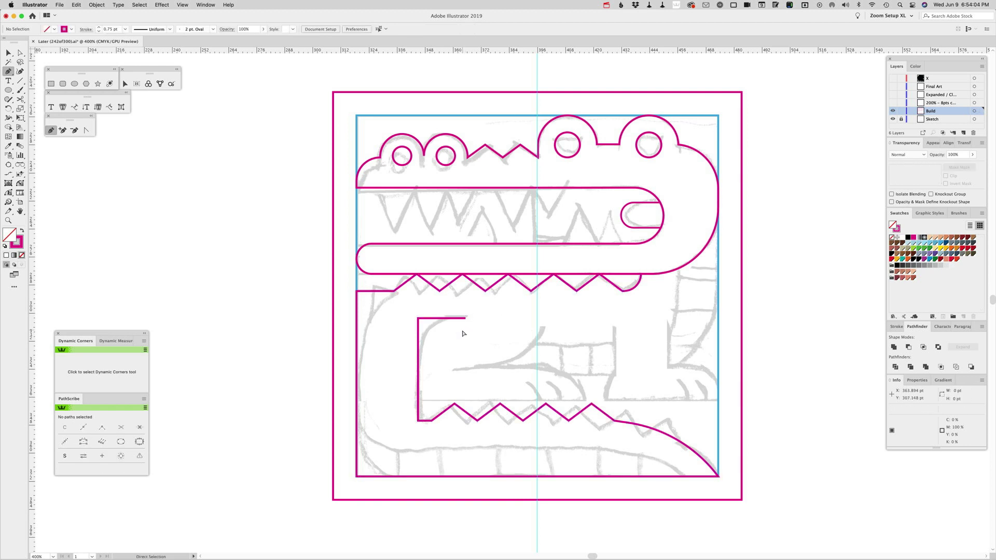
Try rounding the body's outer upper-left corner to 16 pt with Dynamic Corners.
click(20, 183)
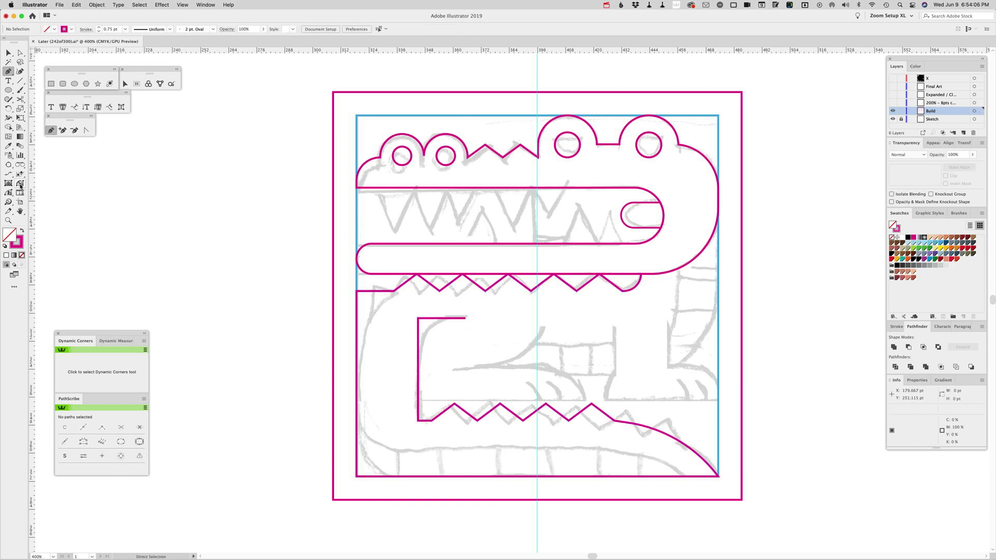
click(358, 294)
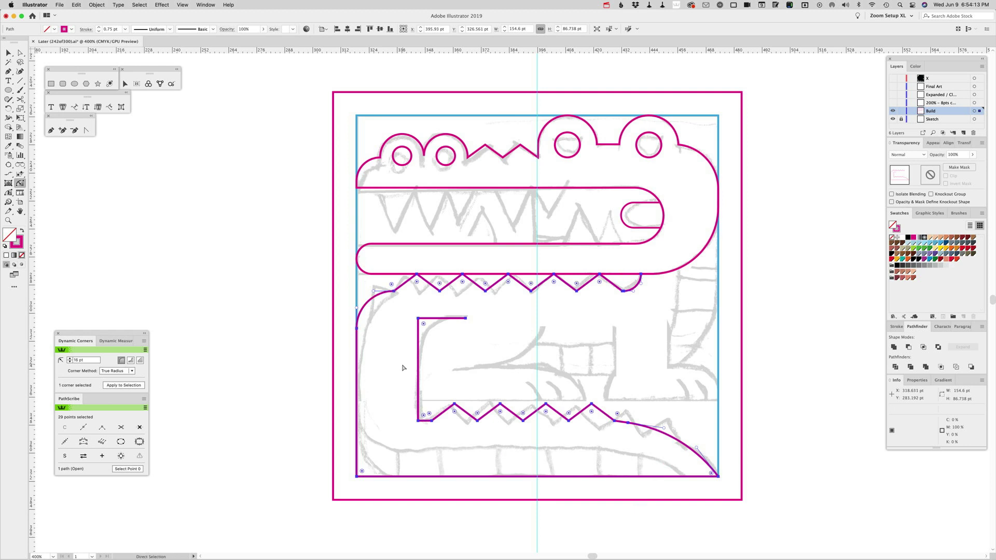
key(super+z)
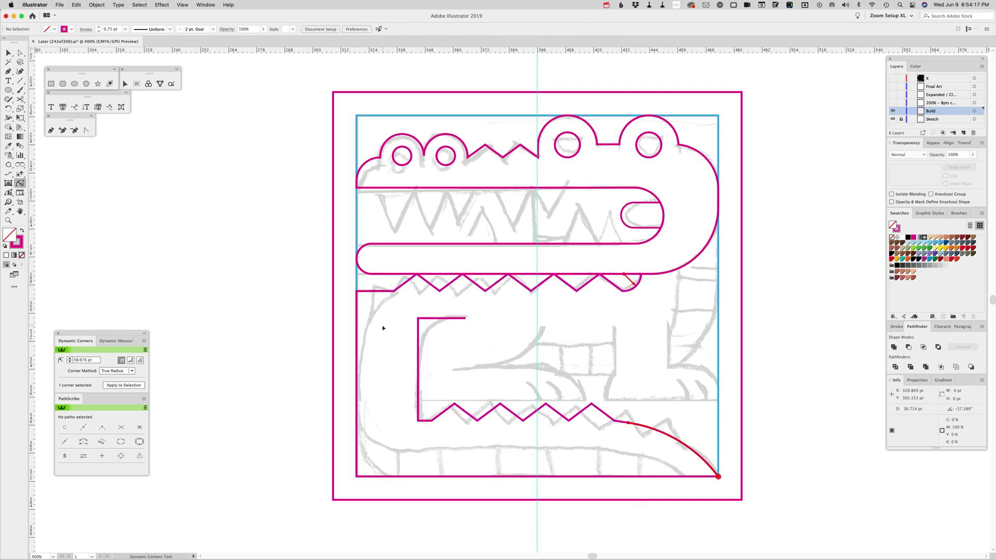
key(a)
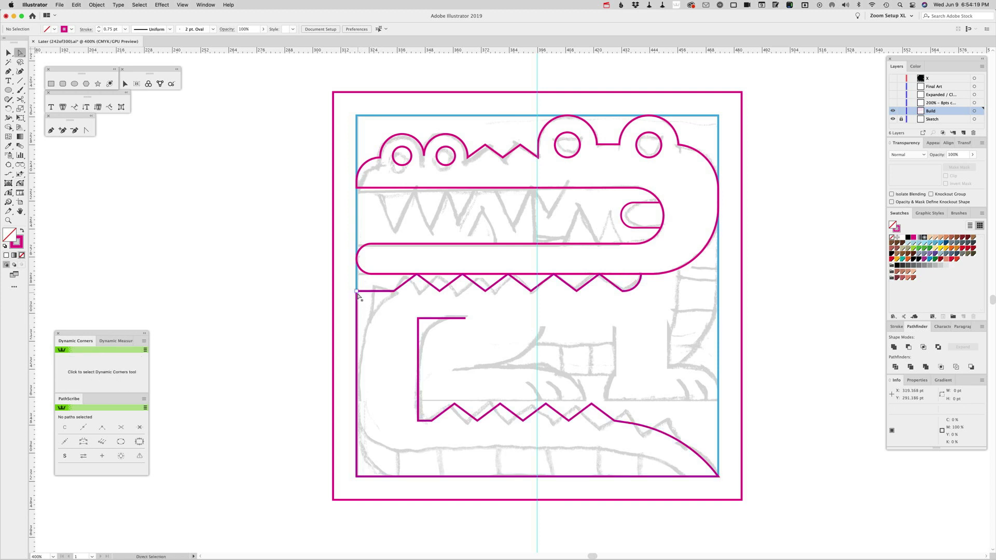
click(356, 291)
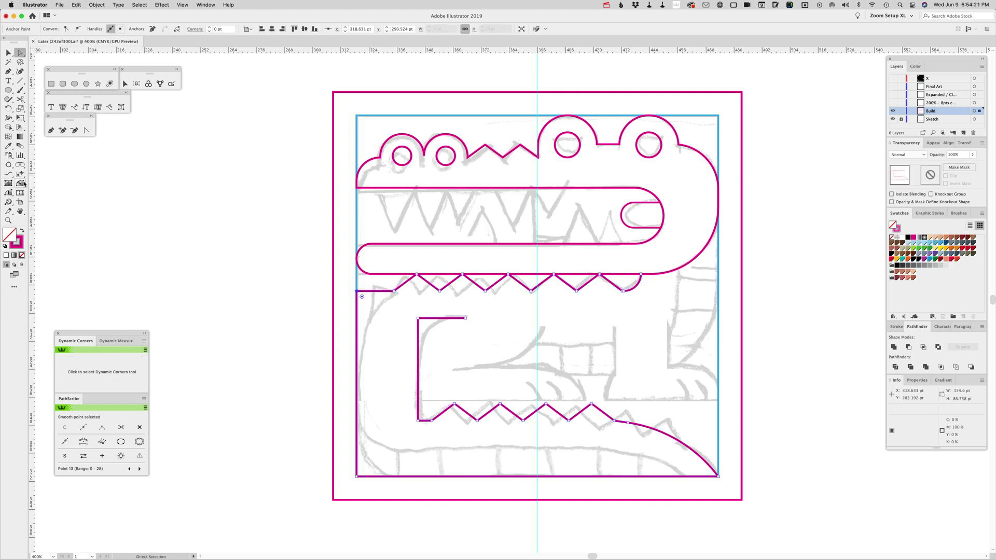
click(19, 183)
click(357, 294)
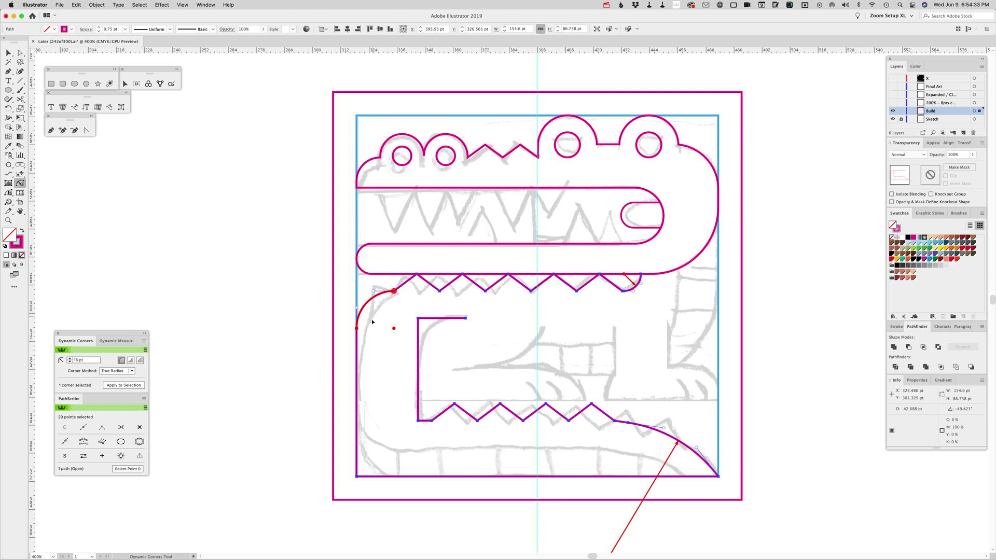
key(super+z)
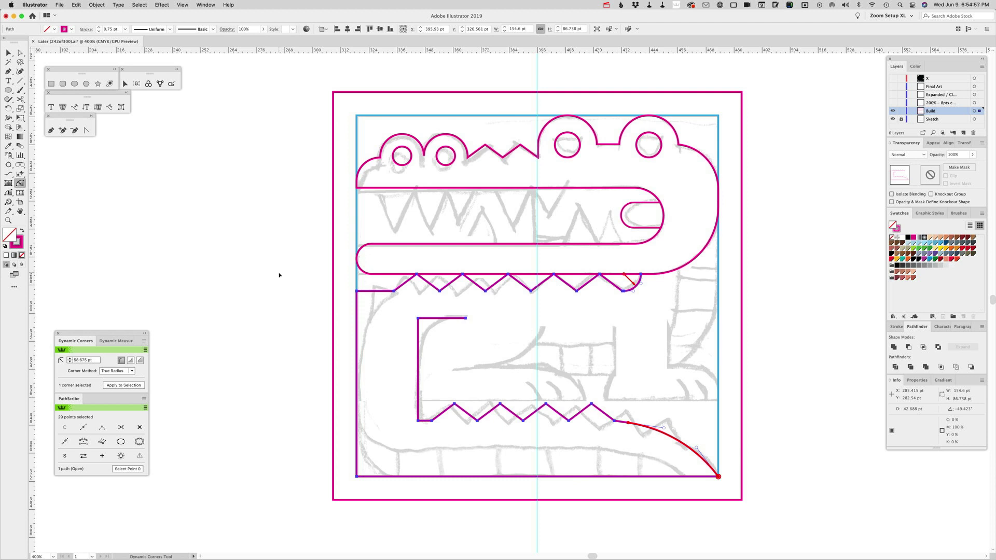
Lower the body's outer upper-left corner point along the frame edge and round it to about 24.9 pt with Dynamic Corners.
key(a)
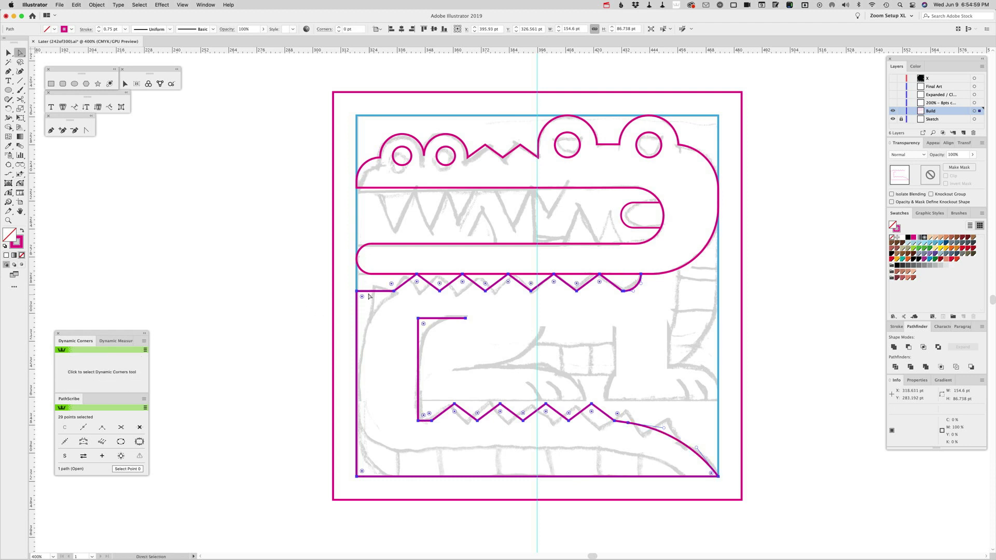
mouse_move(357, 291)
mouse_down()
mouse_move(373, 353)
mouse_move(451, 397)
mouse_move(463, 377)
mouse_up()
key(shift+c)
super+click(465, 370)
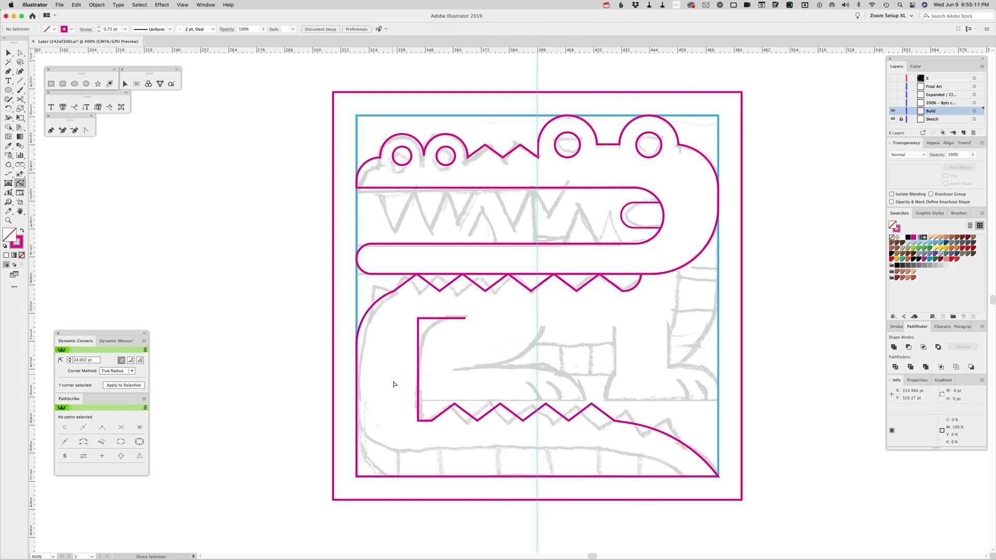
Round the body's outer lower-left corner to about 20.4 pt, the inner lower corner to about 5.8 pt, and the inner upper one to about 15.5 pt.
drag(357, 477, 394, 416)
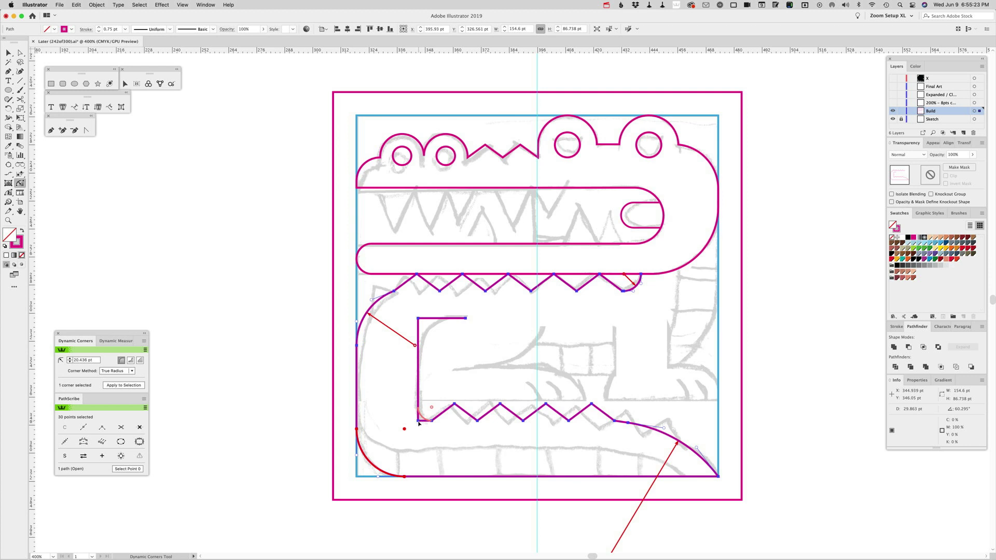
drag(419, 422, 432, 406)
click(451, 363)
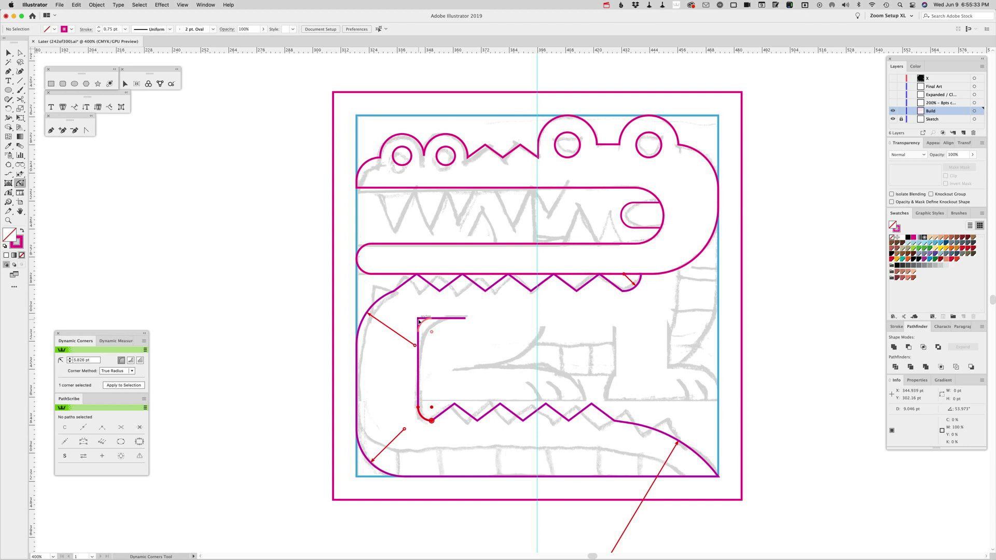
drag(419, 322, 456, 358)
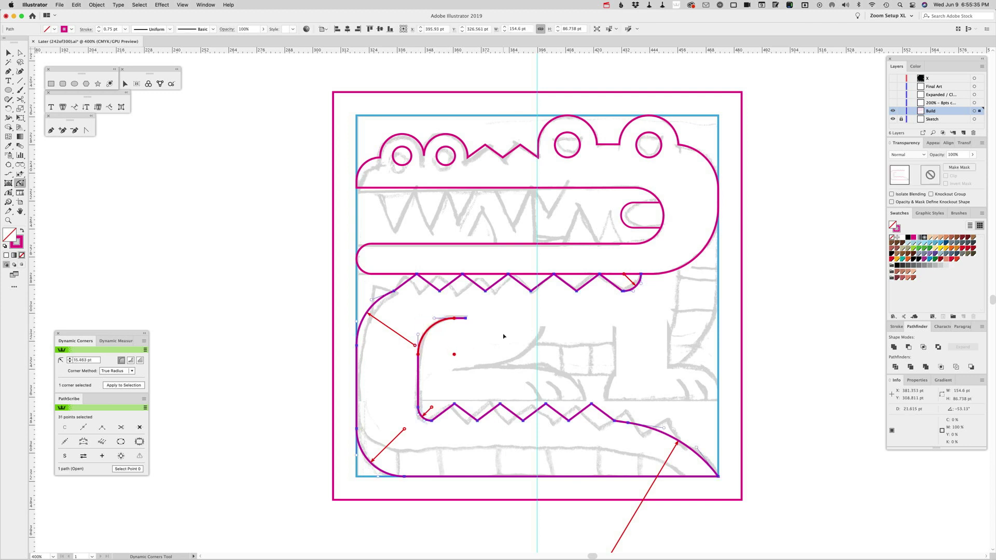
click(503, 336)
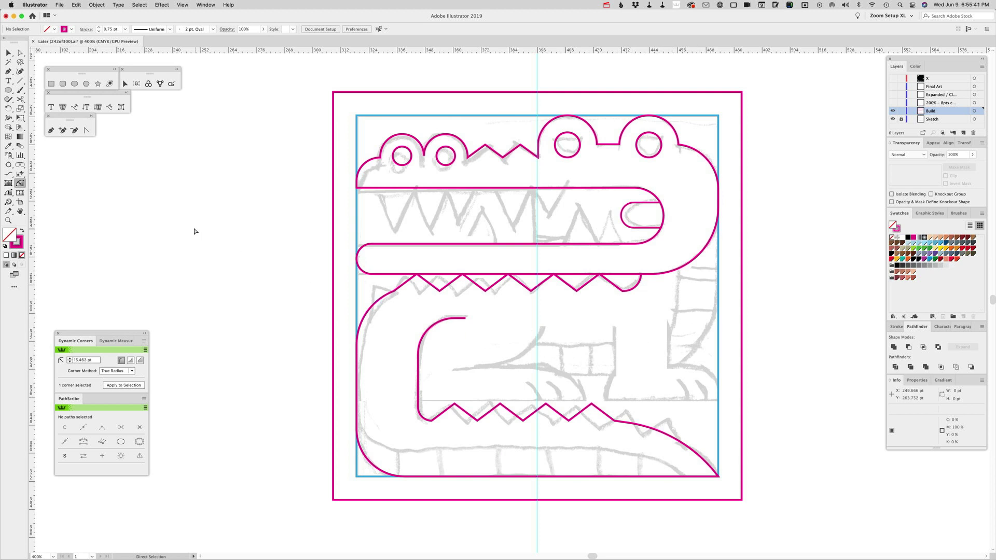
key(shift+c)
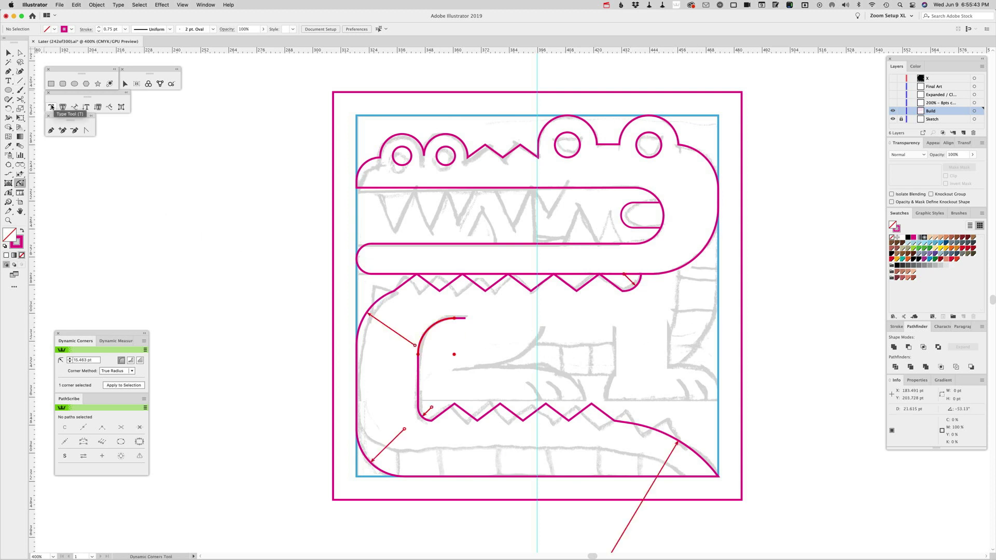
Draw the lower leg and foot as one open Pen path: about 71 pt right, 15 pt up, 56 pt left, 38 pt right and 20 pt up.
click(51, 129)
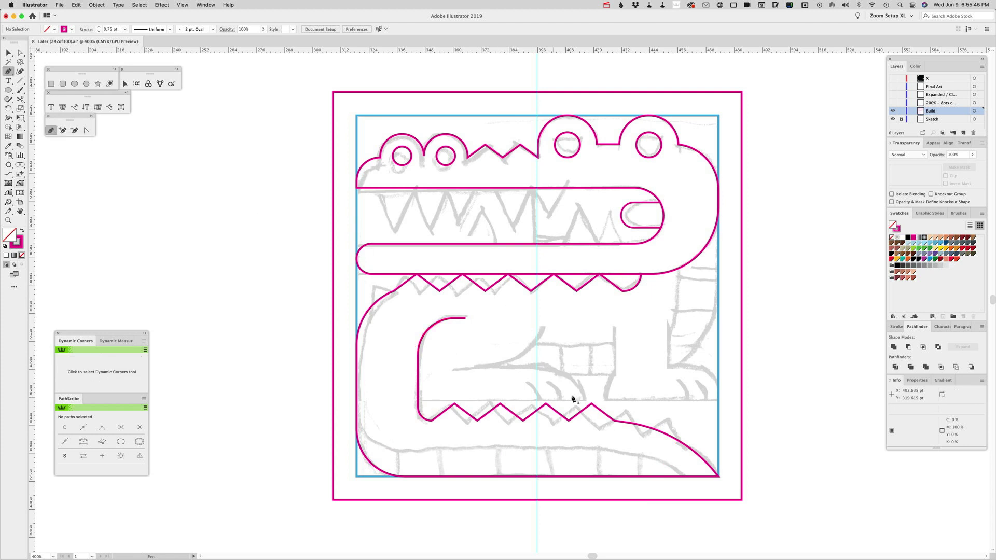
click(418, 402)
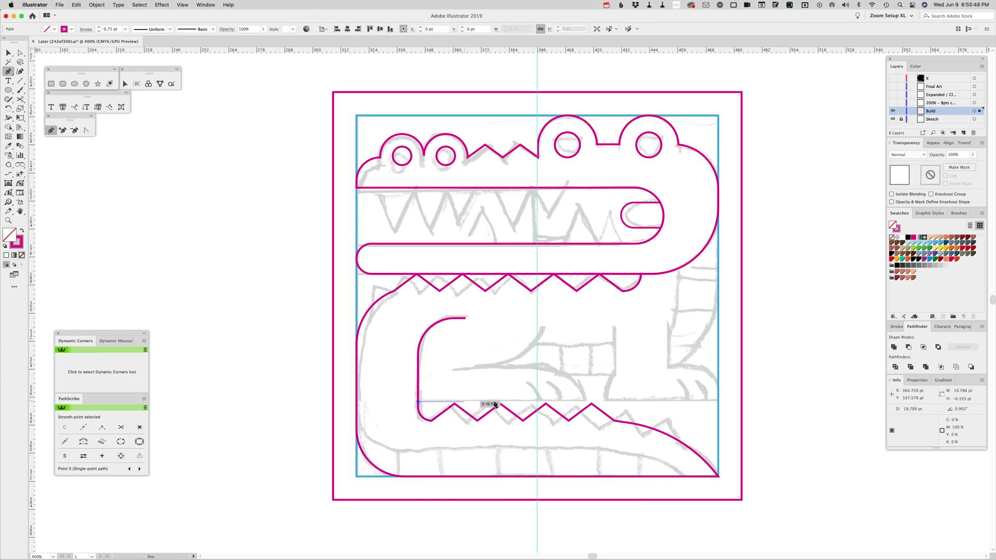
click(585, 401)
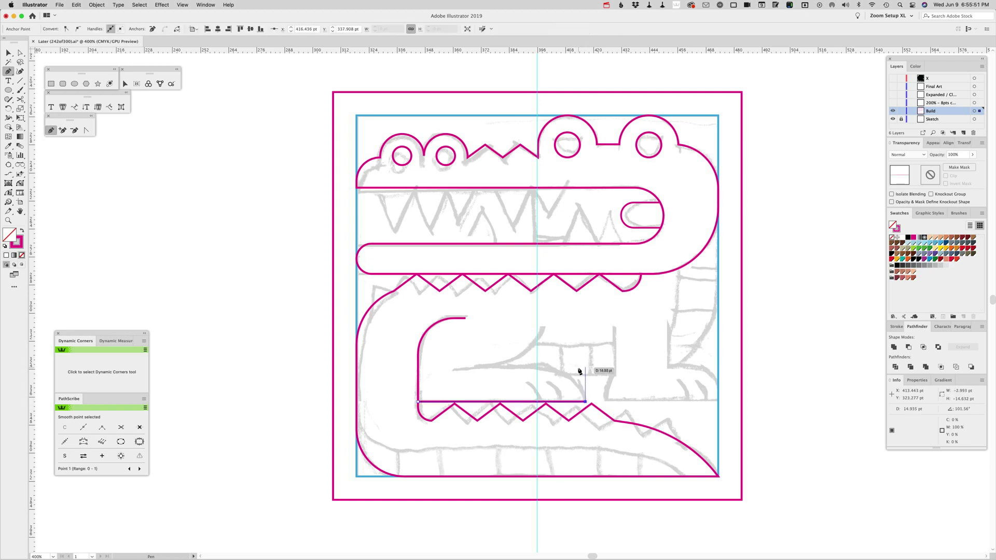
click(585, 368)
click(454, 368)
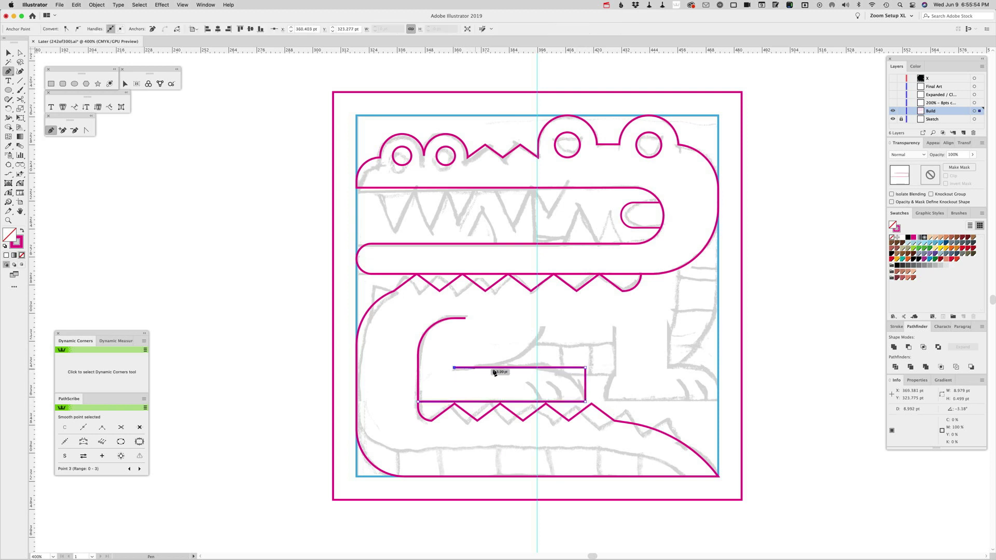
click(543, 372)
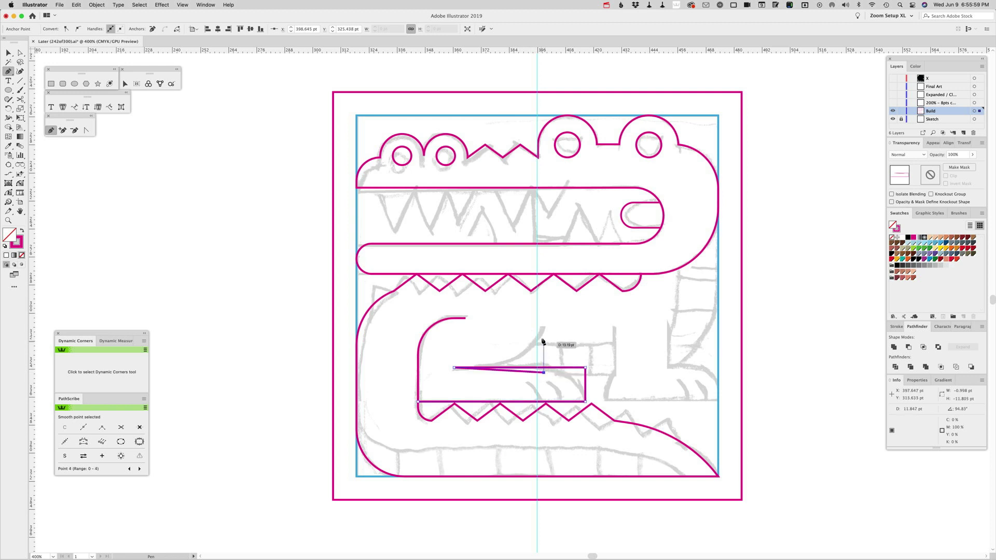
click(543, 327)
super+click(555, 363)
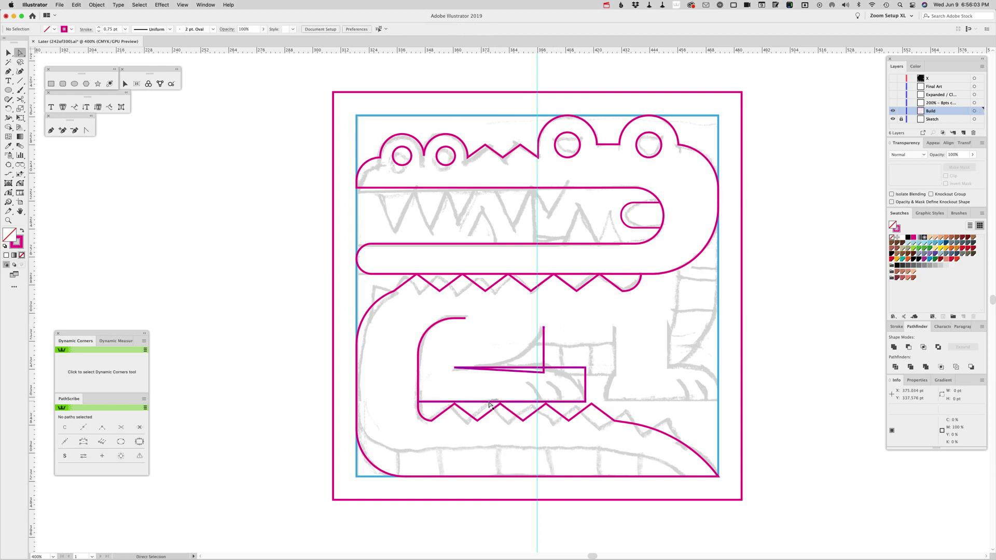
Lower the foot's base line onto the zigzag tips and raise the upright's bottom point level with the foot's upper edge.
drag(492, 401, 501, 404)
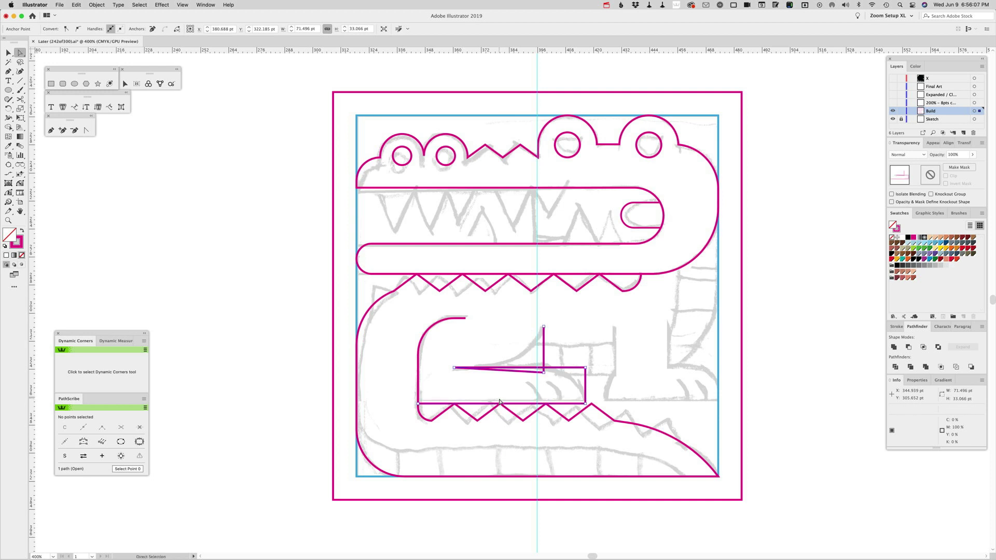
drag(543, 377, 544, 367)
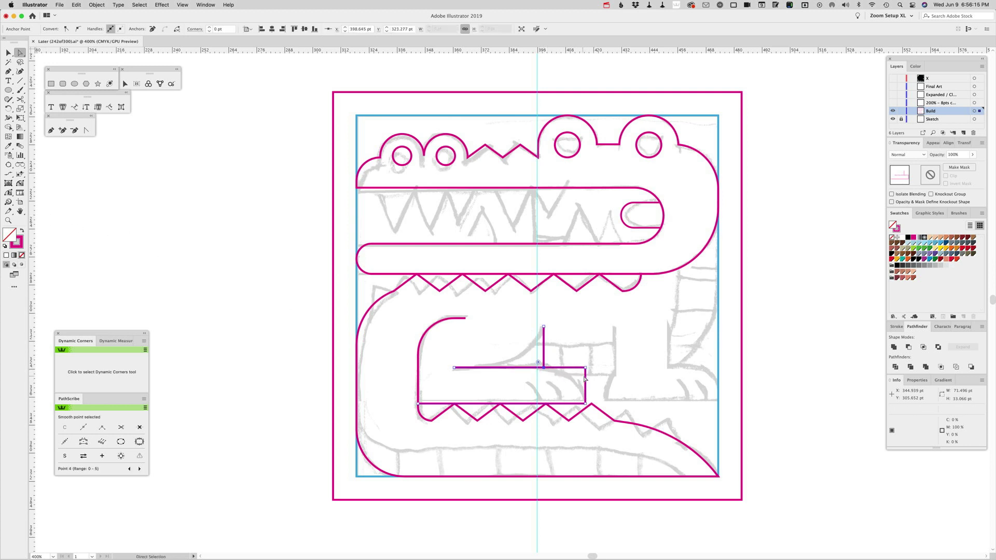
Round the foot's upper-right corner to about 20.3 pt with Dynamic Corners.
drag(586, 368, 478, 478)
click(20, 183)
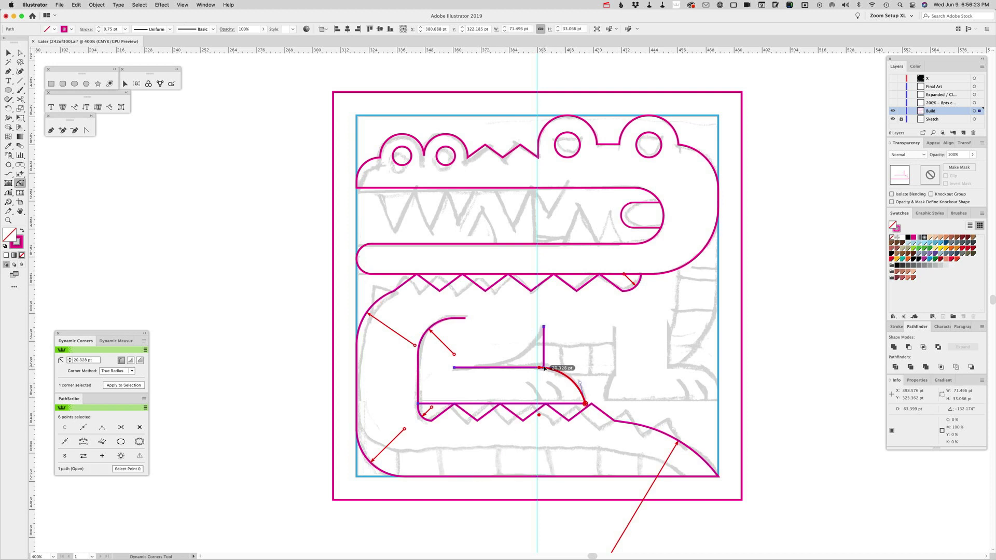
key(a)
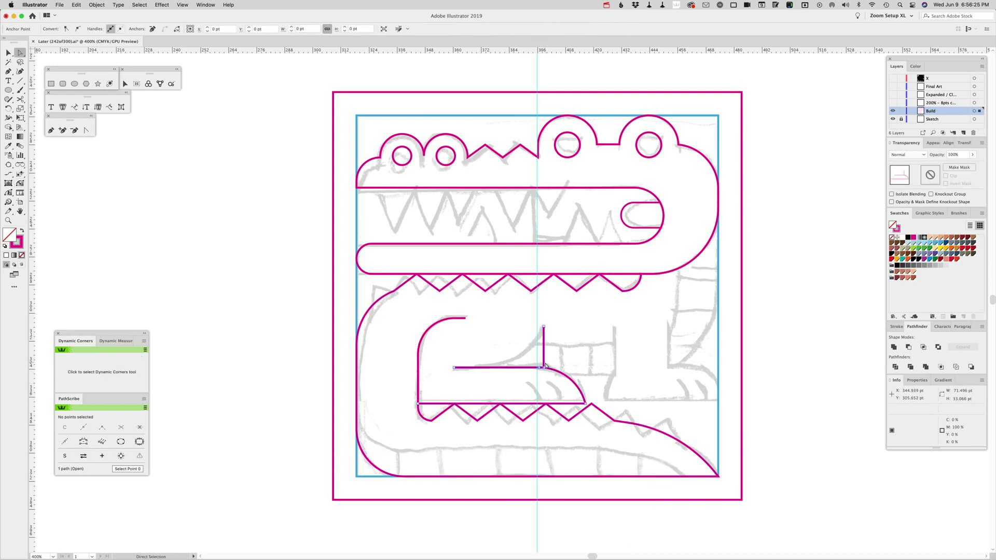
Move the leg's upright line about 5 pt right and round its lower corner to about 9.5 pt with Dynamic Corners.
click(540, 367)
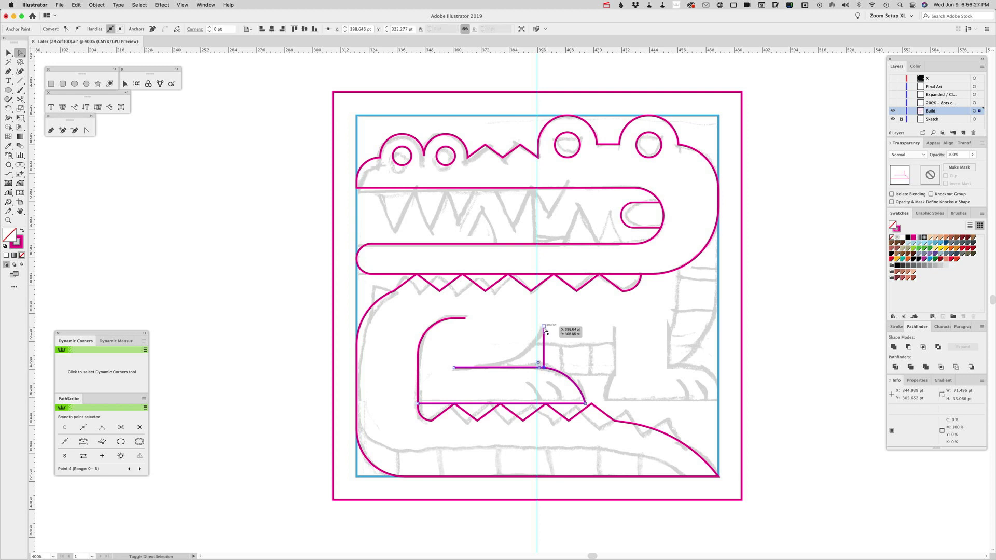
shift+click(544, 328)
drag(544, 328, 555, 328)
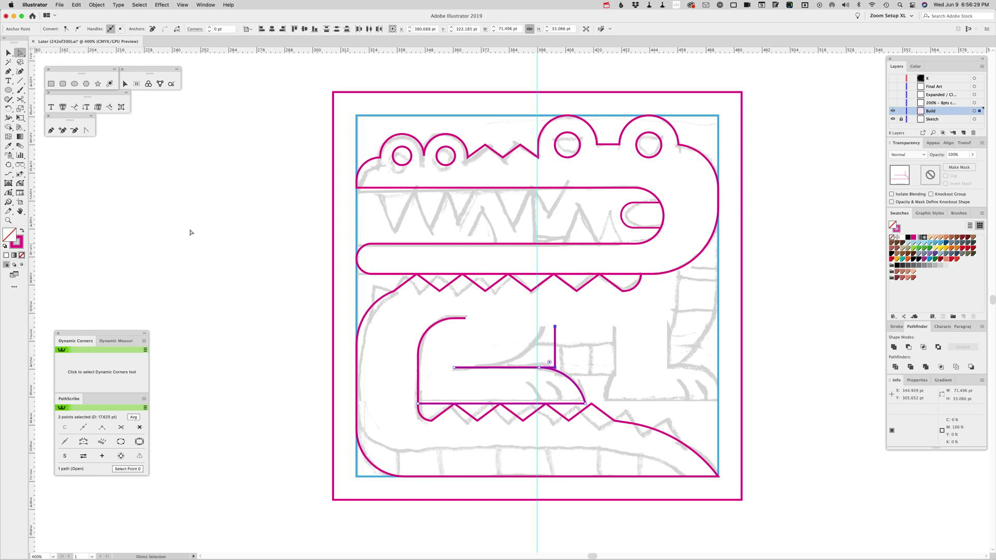
click(20, 183)
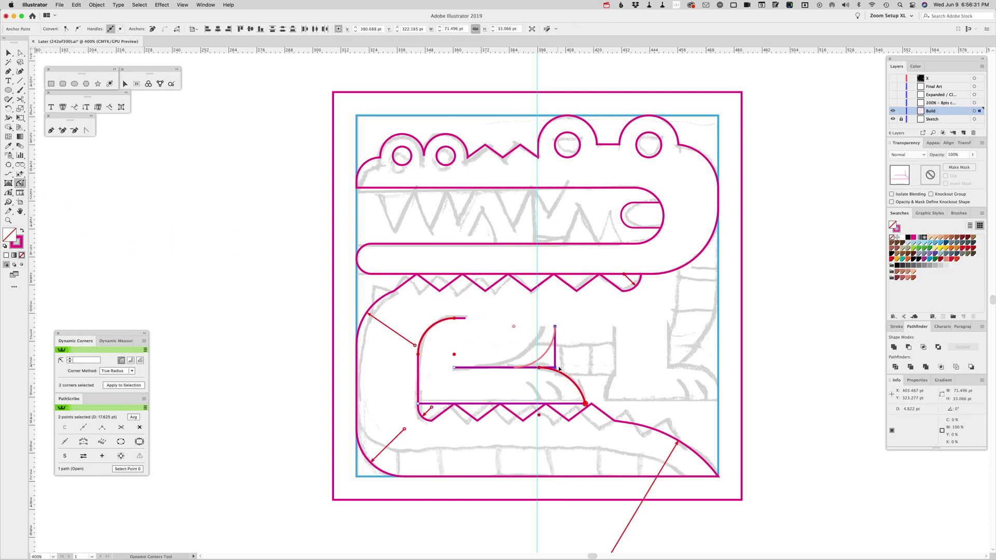
drag(555, 369, 557, 343)
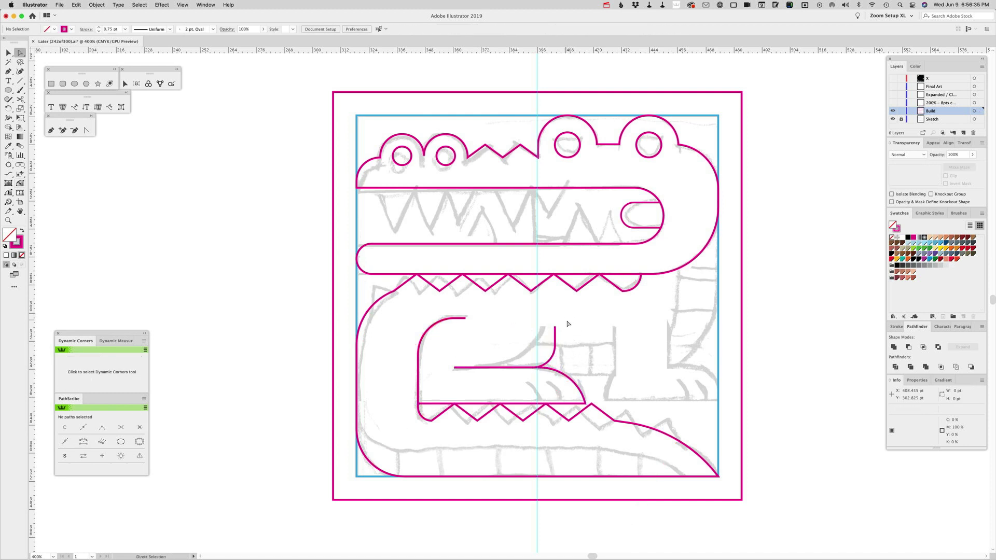
Shift the rounded upright about 5 pt back left and enlarge its corner radius to about 17.62 pt.
super+click(534, 368)
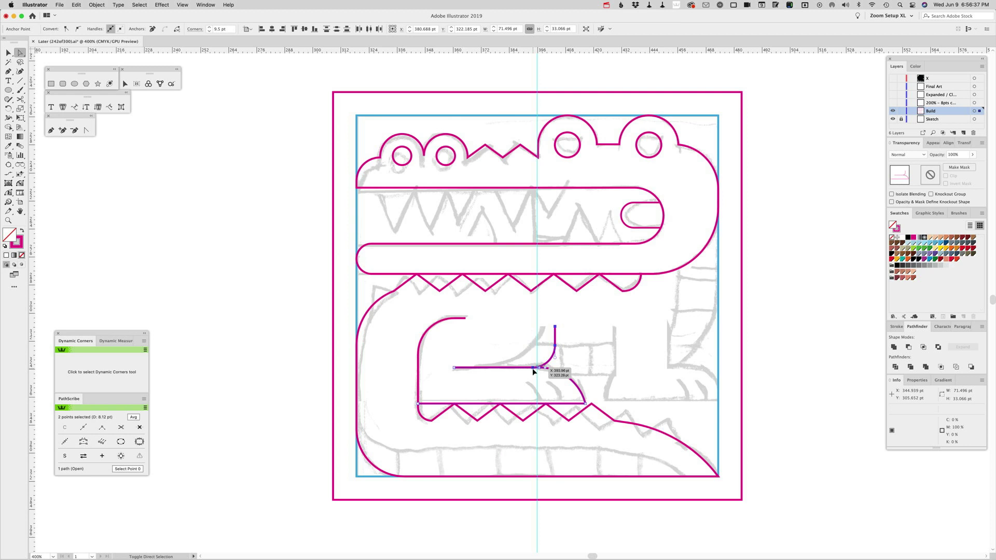
drag(534, 370, 520, 371)
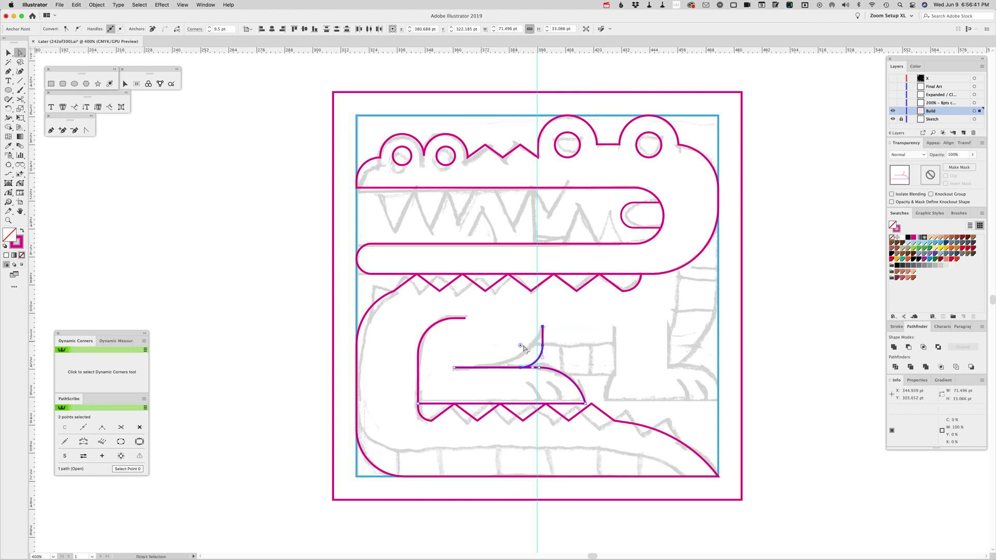
drag(520, 346, 493, 318)
click(566, 326)
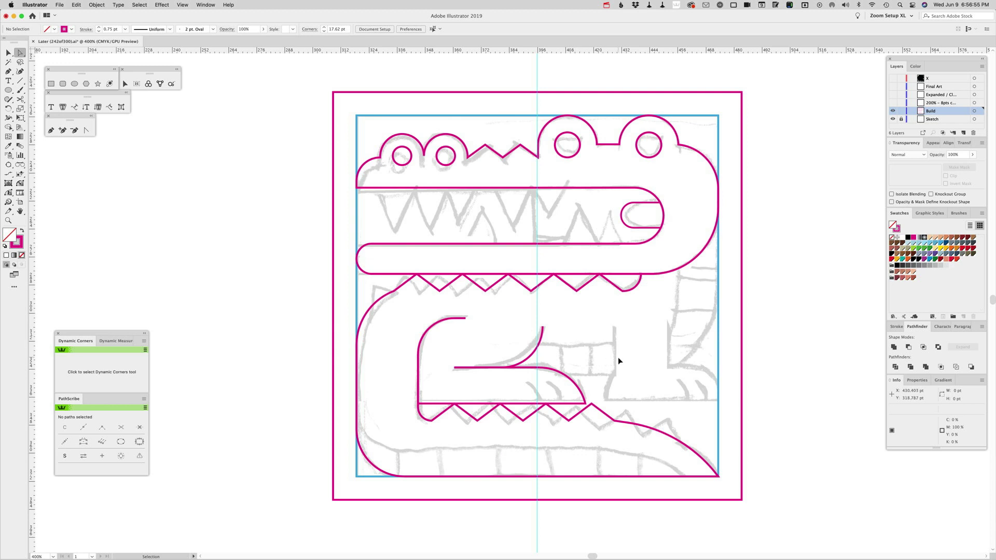
Activate the Arc by Points tool.
click(8, 165)
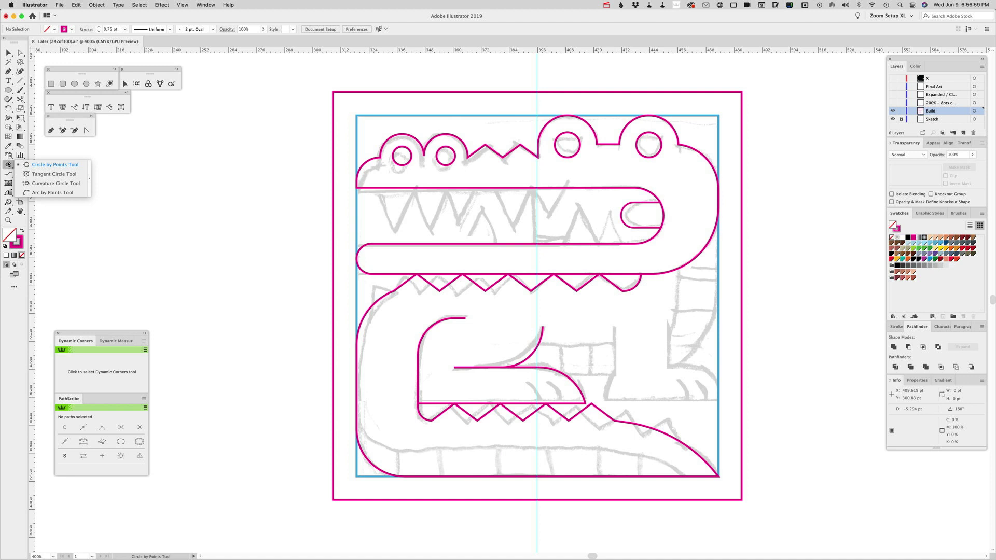
click(31, 194)
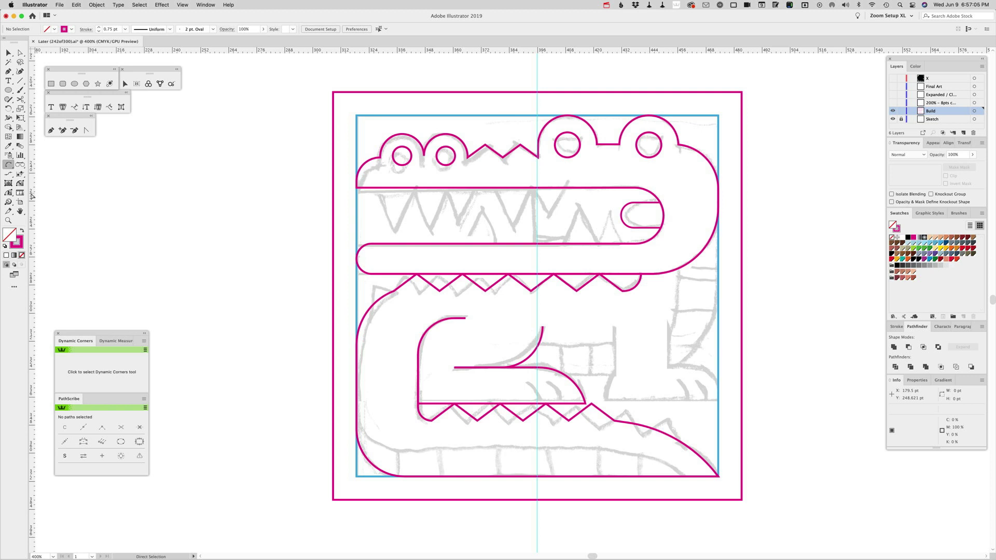
click(9, 166)
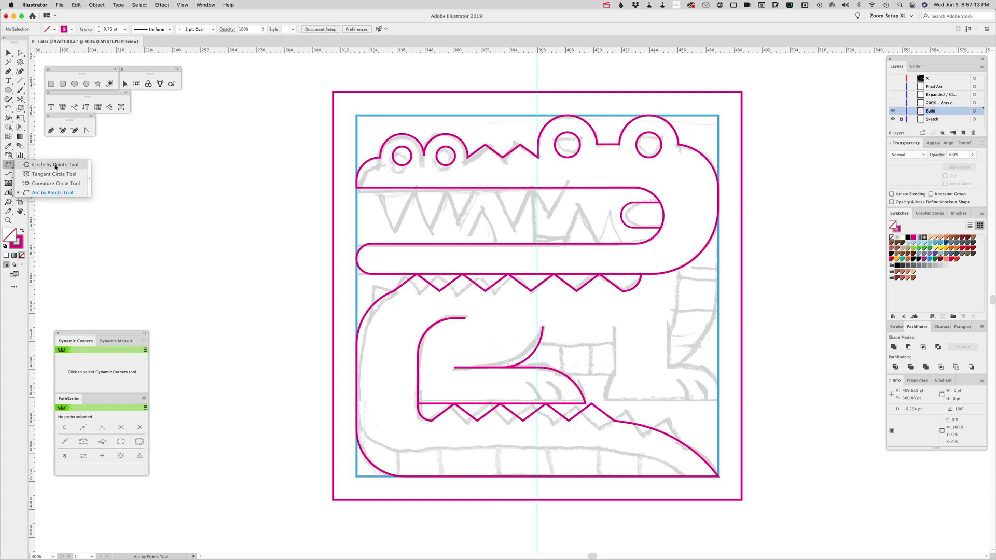
click(31, 193)
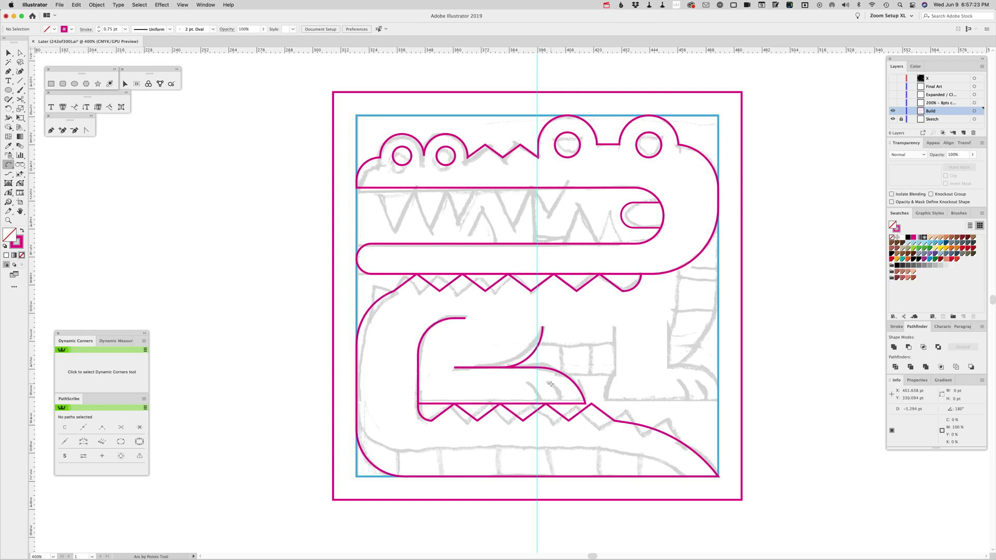
Try tracing the foot's right toe line with a straight Pen segment bent into a curve, and delete that curve.
key(z)
drag(492, 340, 590, 425)
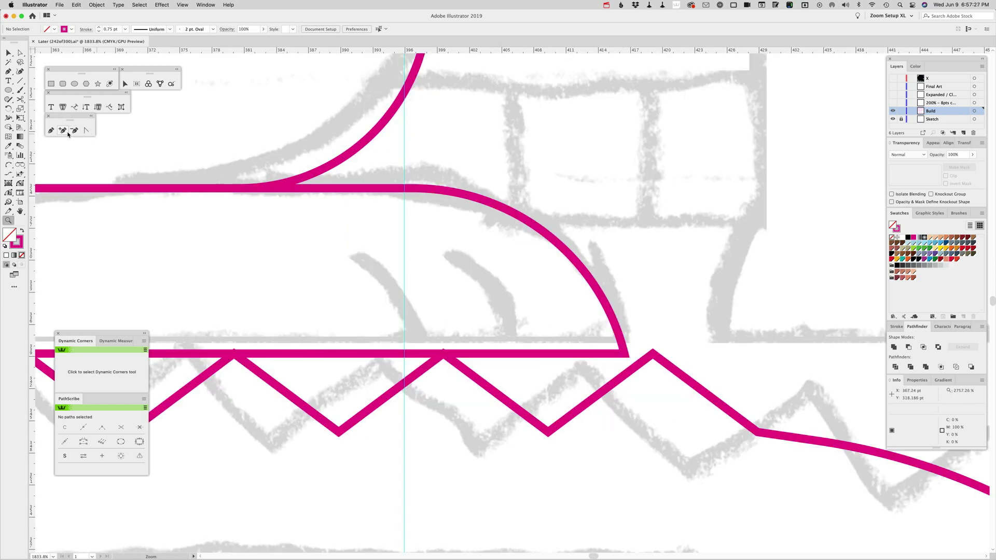
click(51, 130)
click(457, 255)
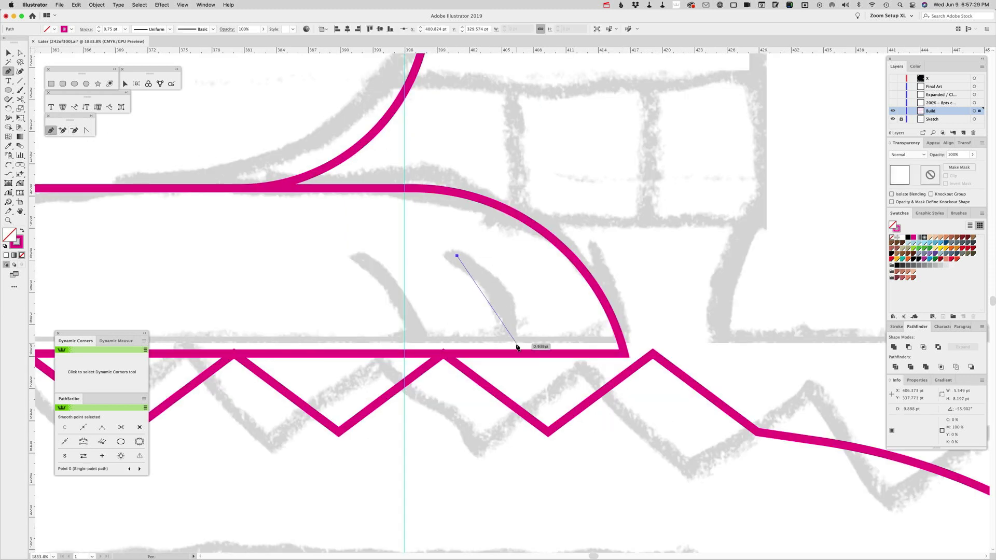
click(521, 353)
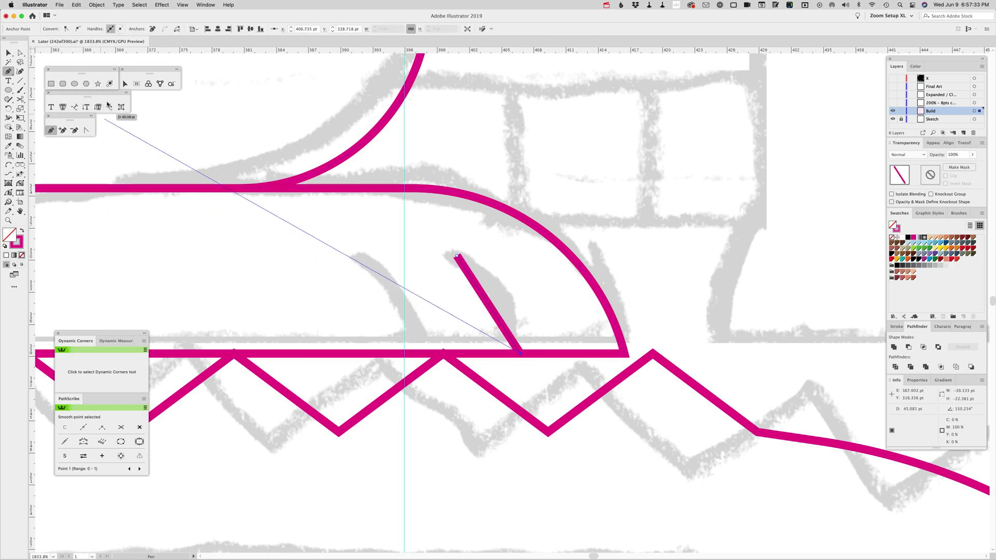
click(86, 130)
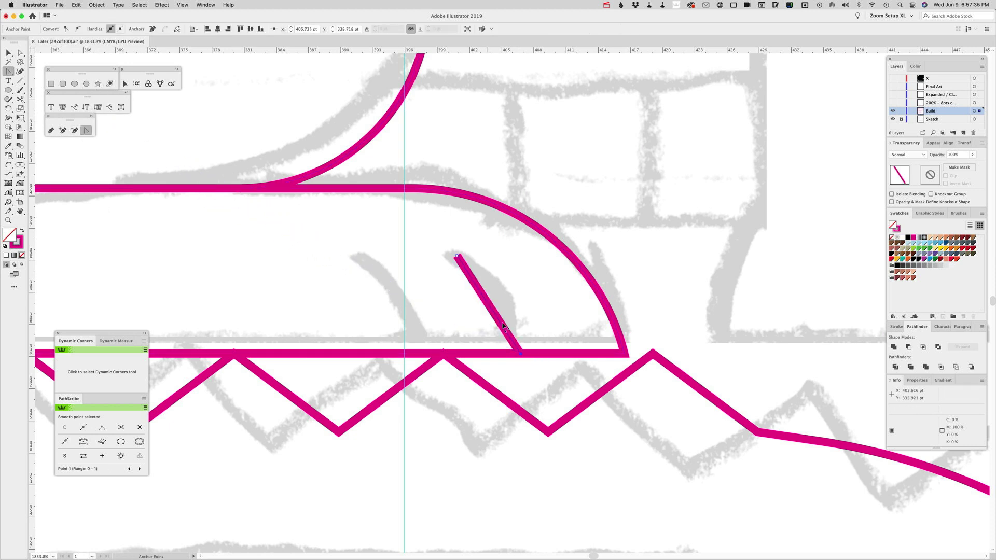
drag(505, 327, 497, 294)
super+click(539, 296)
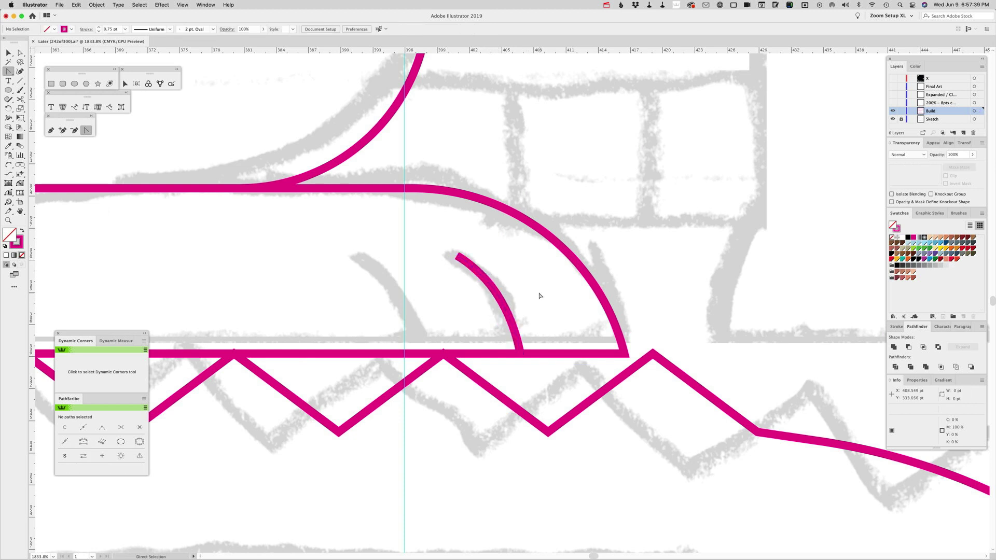
super+click(489, 286)
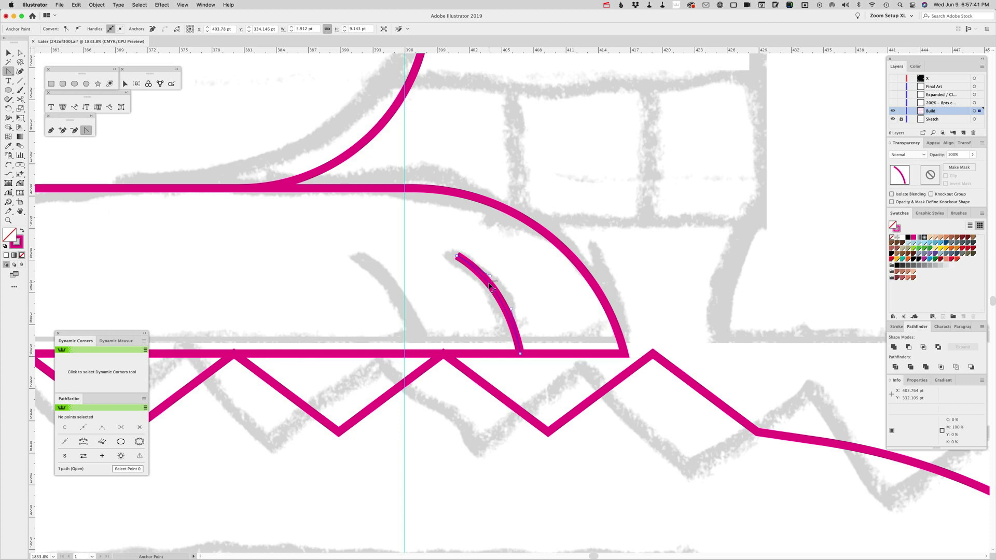
key(Delete)
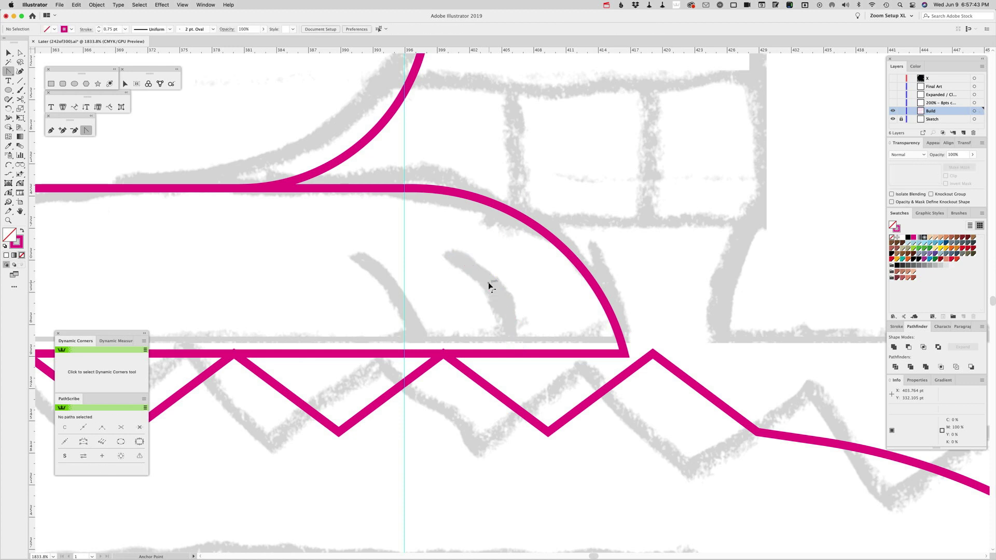
Draw the foot's right toe line with the Arc by Points tool, about 5.9 pt wide and 9.3 pt high, ending on the base line.
click(8, 164)
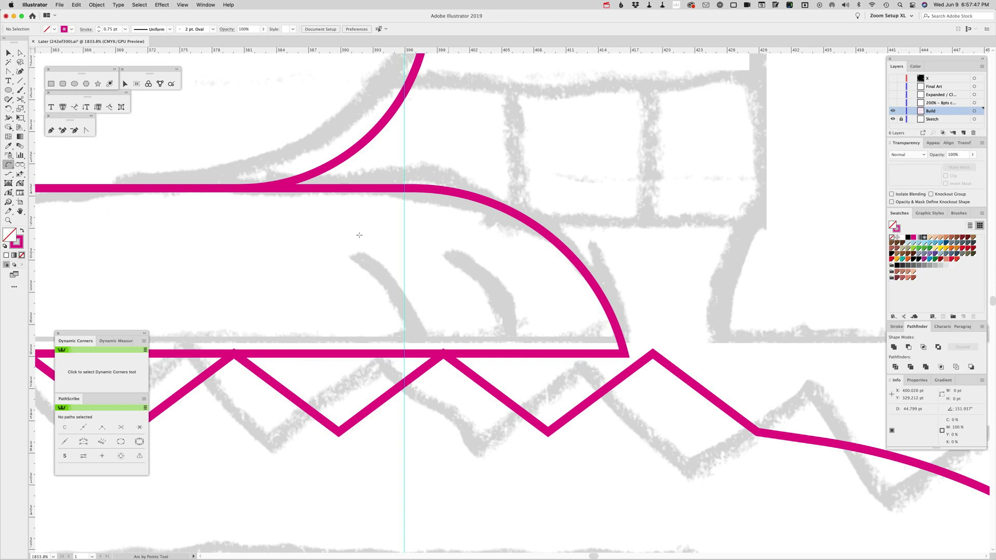
click(12, 166)
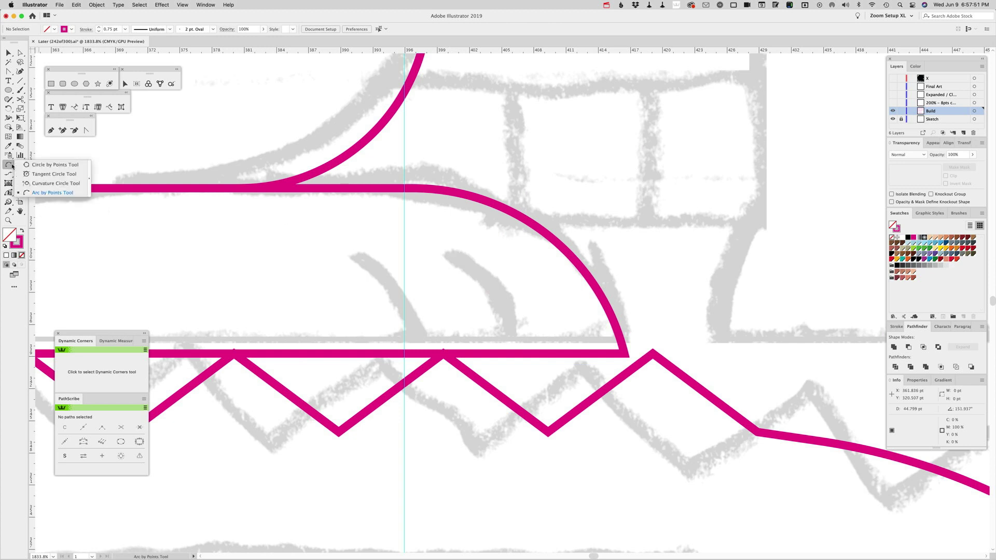
click(12, 166)
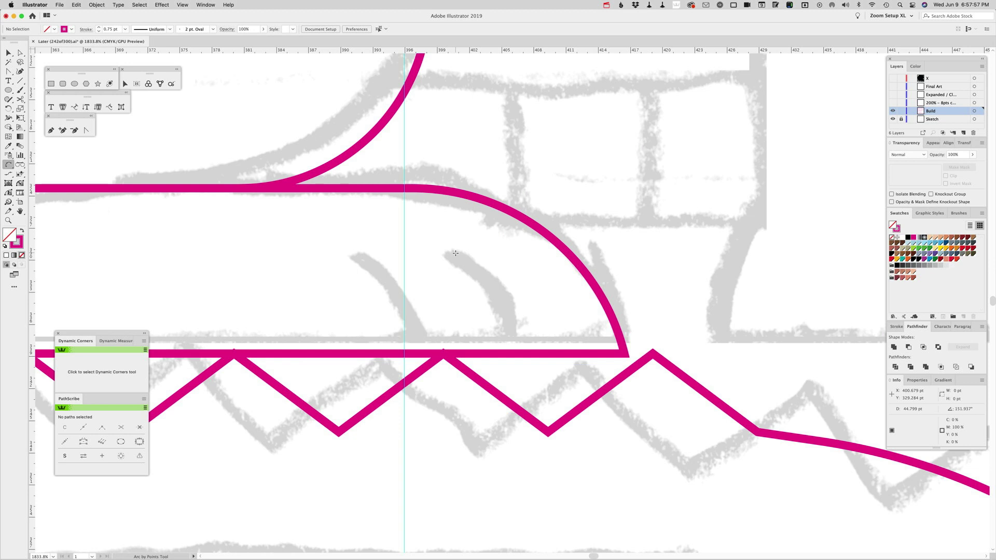
click(455, 254)
click(519, 354)
click(514, 333)
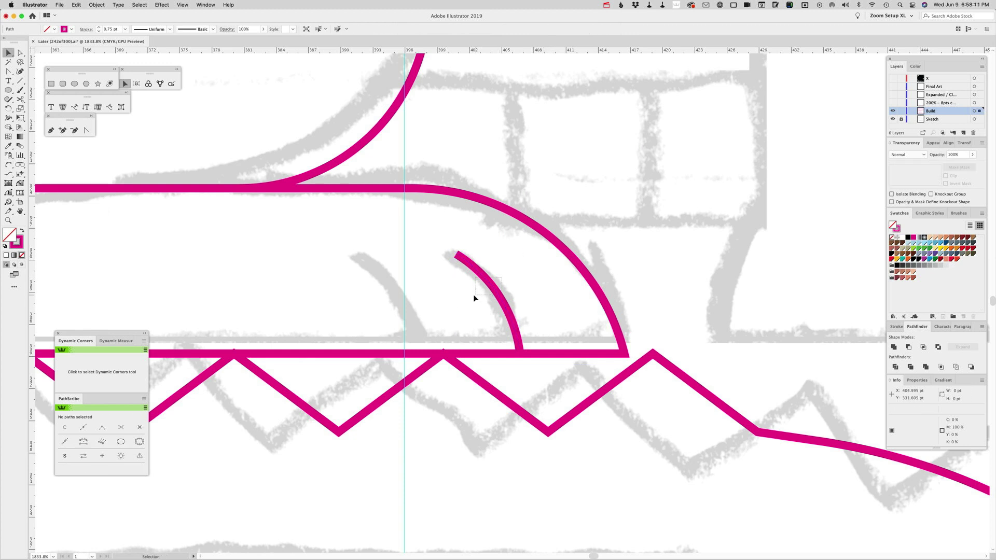
Duplicate the toe arc about 9.4 pt to the left along the base line, over the sketch's left toe line.
key(v)
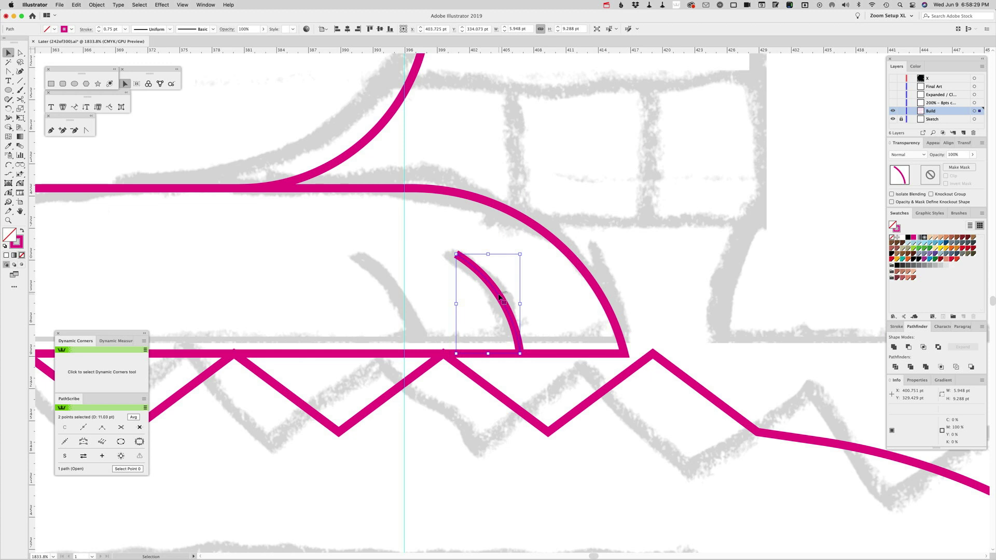
drag(492, 297, 398, 287)
click(431, 213)
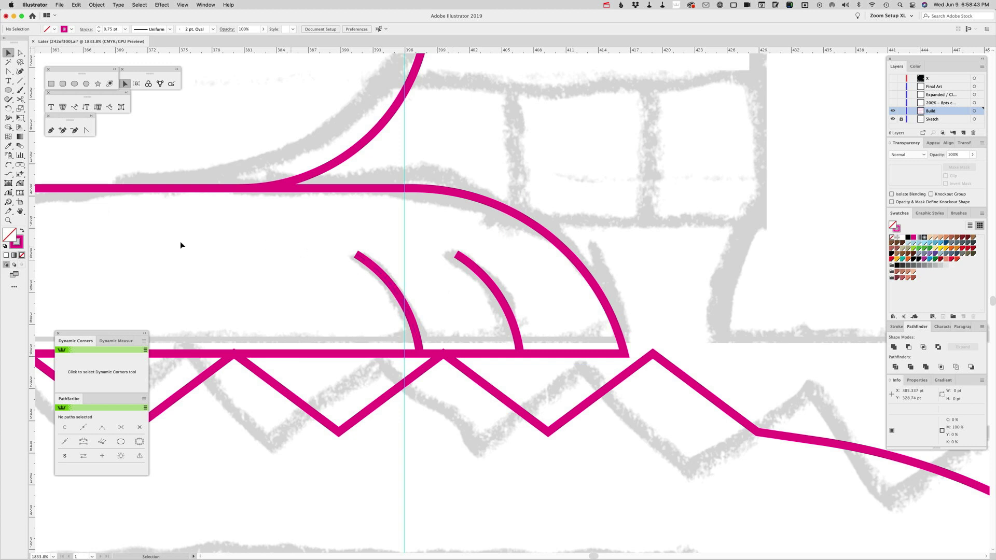
click(8, 220)
alt+click(414, 232)
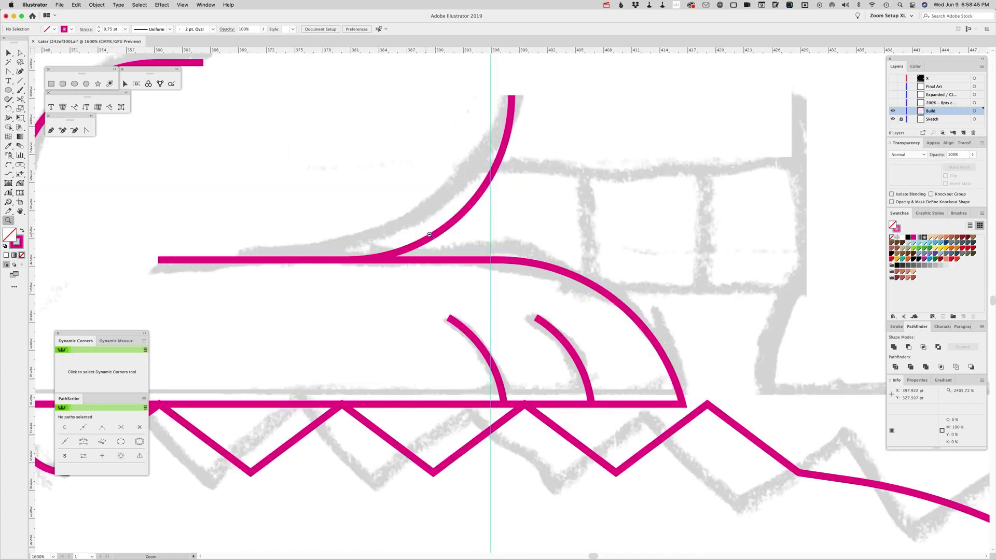
Duplicate the foot outline with its two toe lines about 56.8 pt to the right, ending at the blue edge line.
alt+click(498, 273)
alt+click(503, 273)
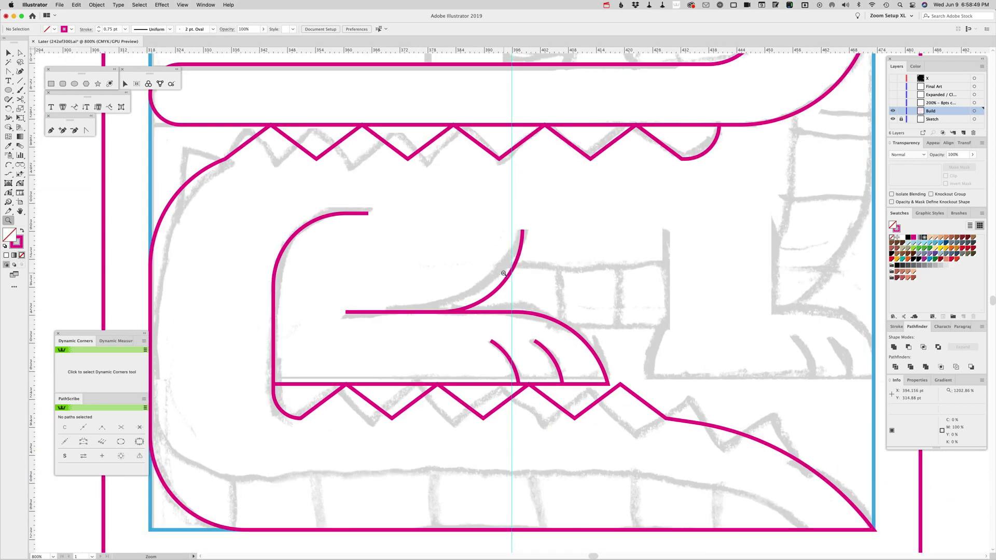
drag(511, 269, 428, 250)
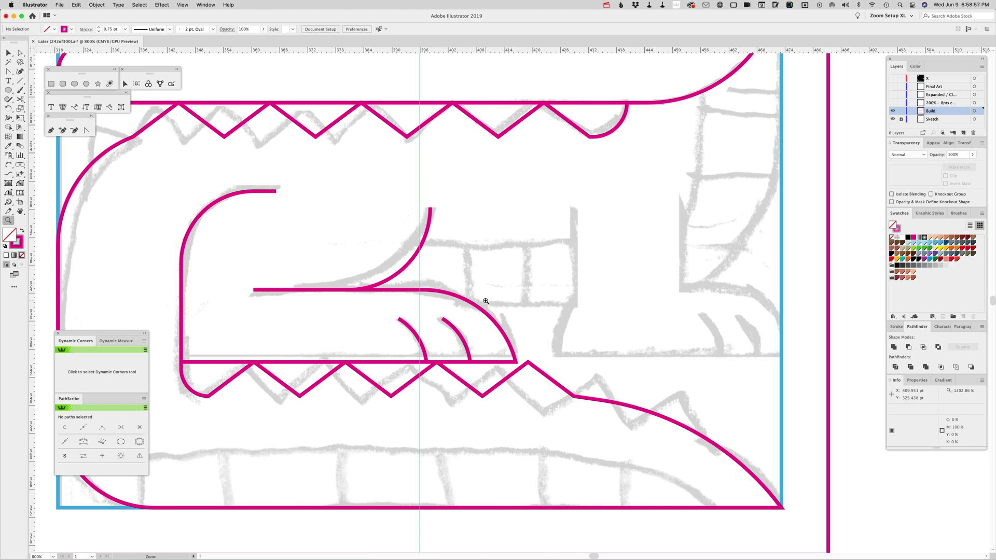
key(v)
drag(487, 300, 402, 333)
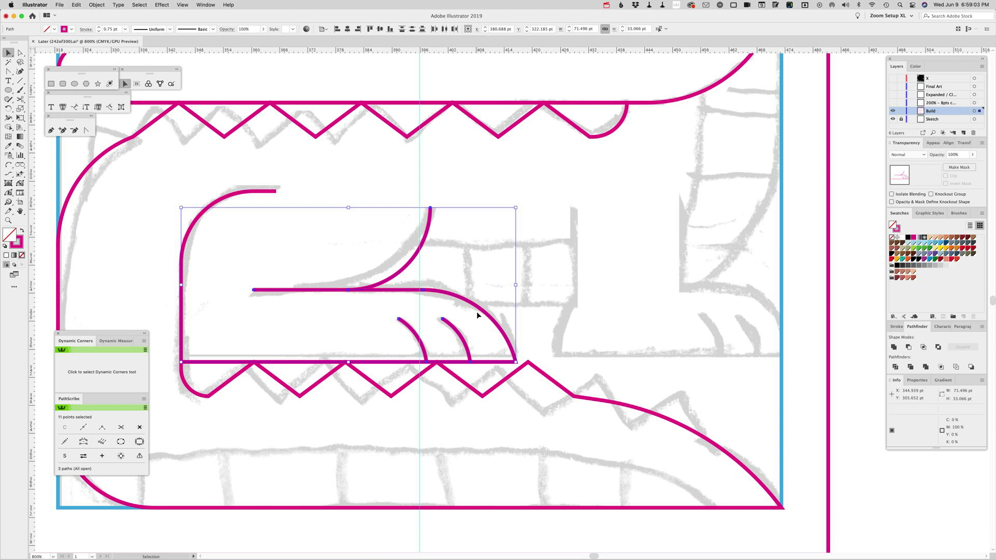
drag(516, 361, 783, 364)
click(723, 241)
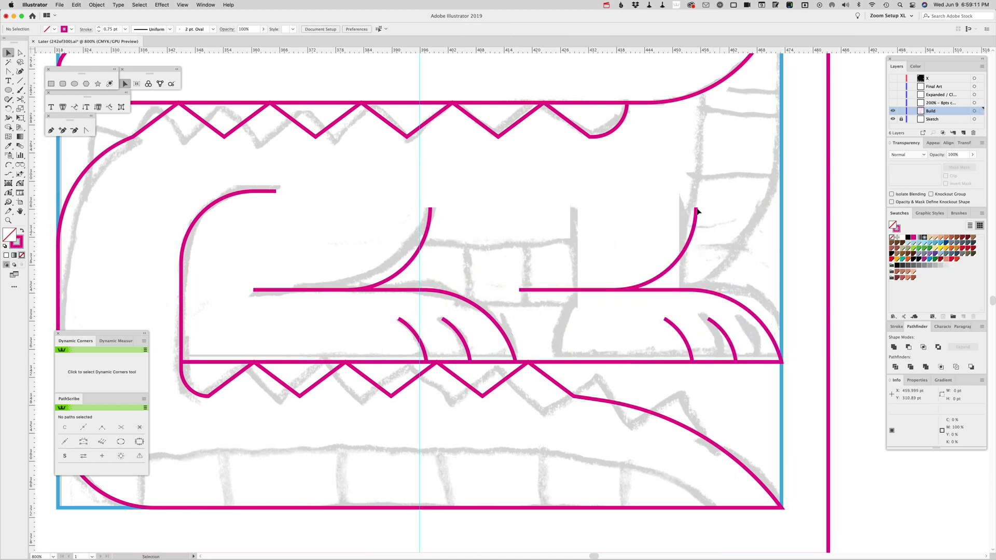
Remove the two anchor points of the ankle curve from the duplicated foot outline.
click(689, 230)
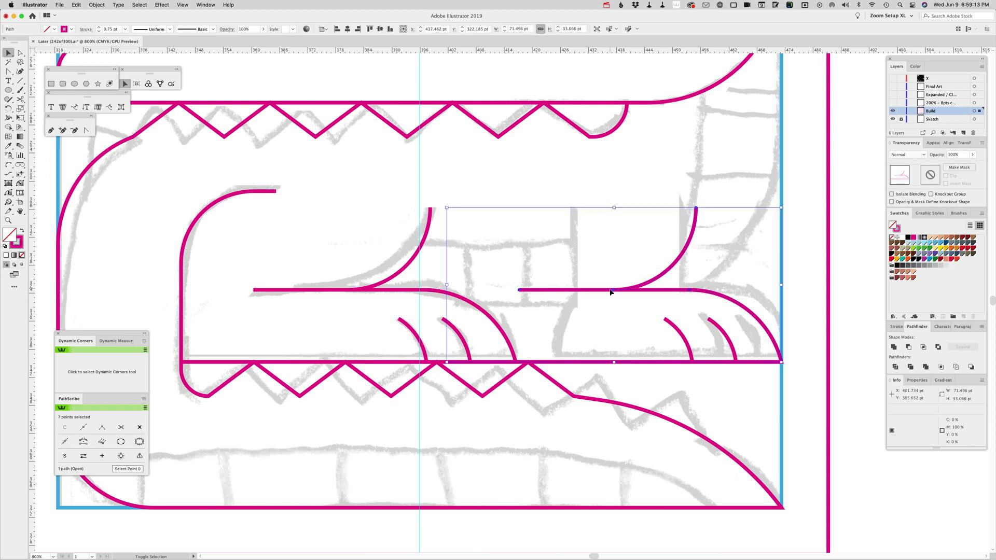
key(a)
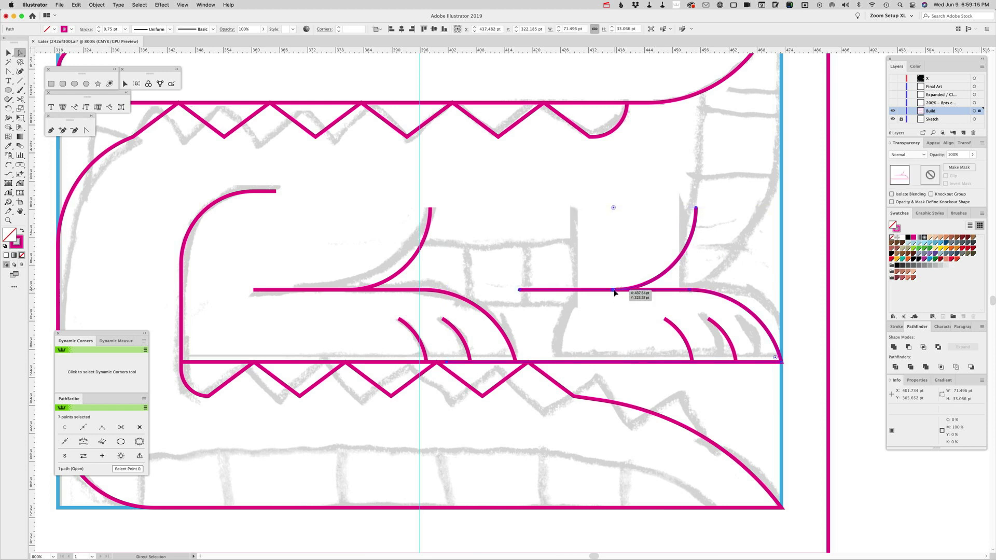
click(614, 291)
shift+click(696, 209)
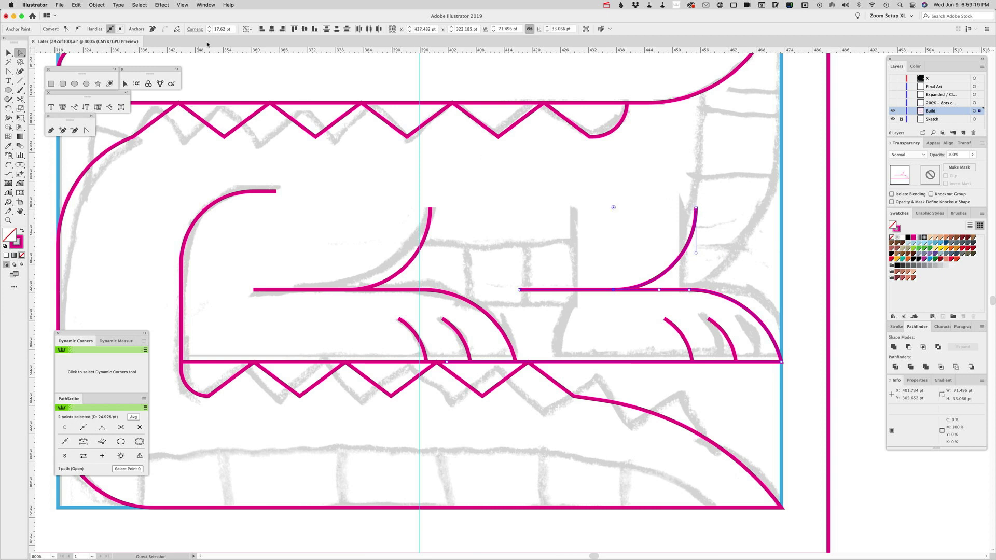
click(696, 208)
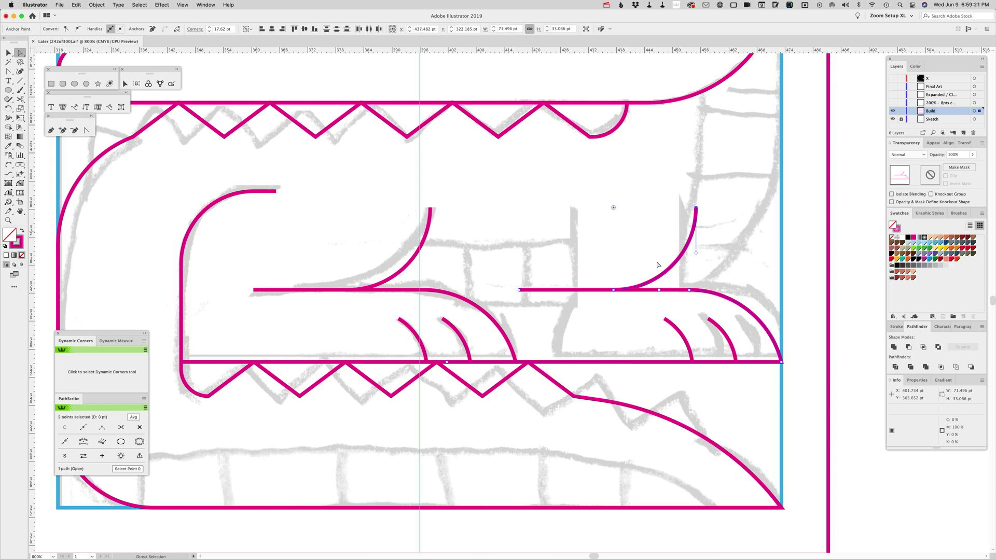
shift+click(613, 289)
click(152, 28)
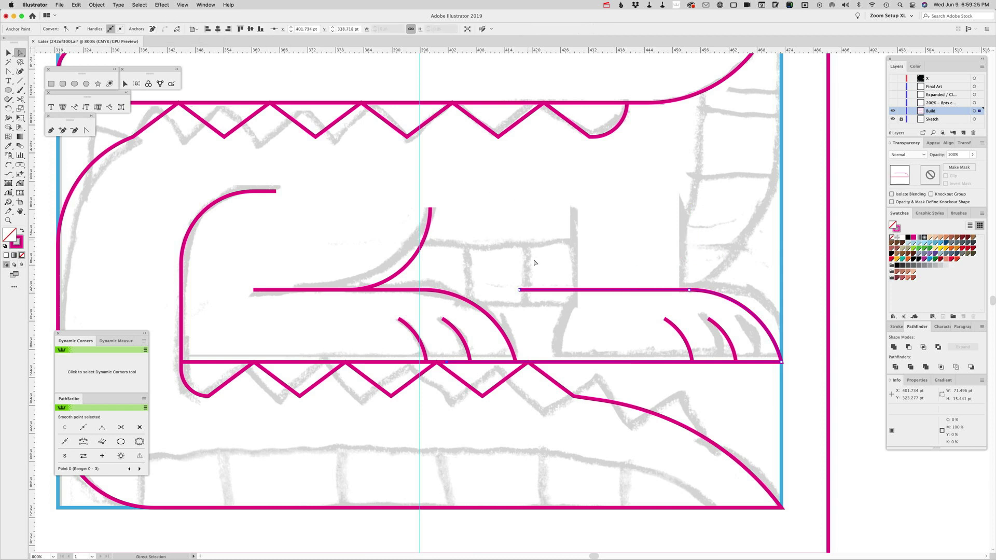
Shorten the duplicated foot's open ends to the sketch: the upper line to X 451.77 pt and the base line to X 424.58 pt.
drag(523, 289, 682, 296)
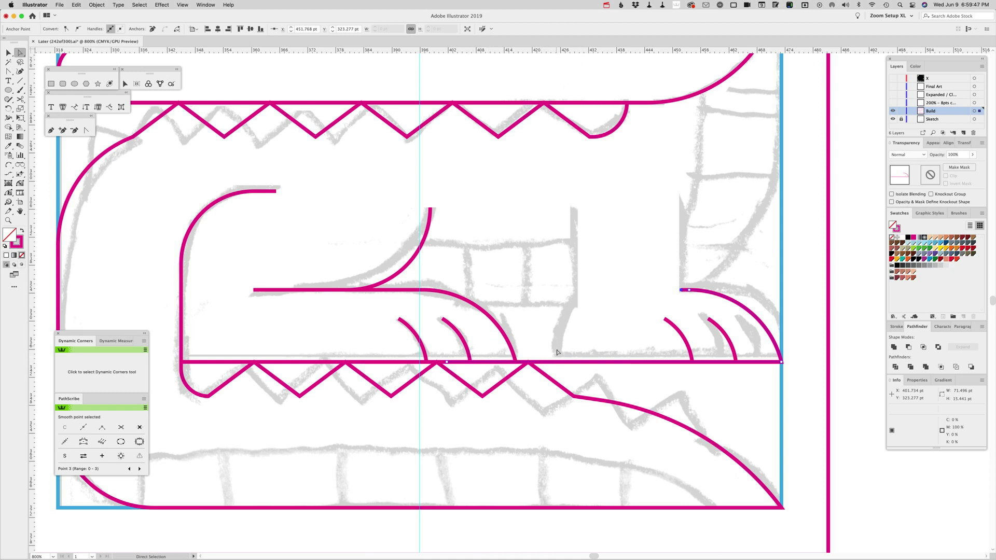
click(558, 368)
click(458, 361)
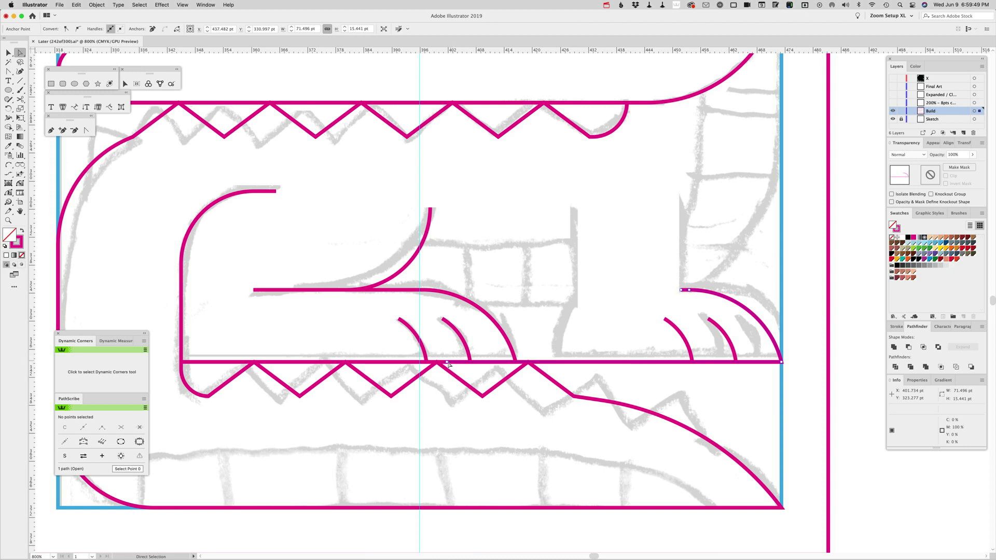
drag(447, 361, 553, 362)
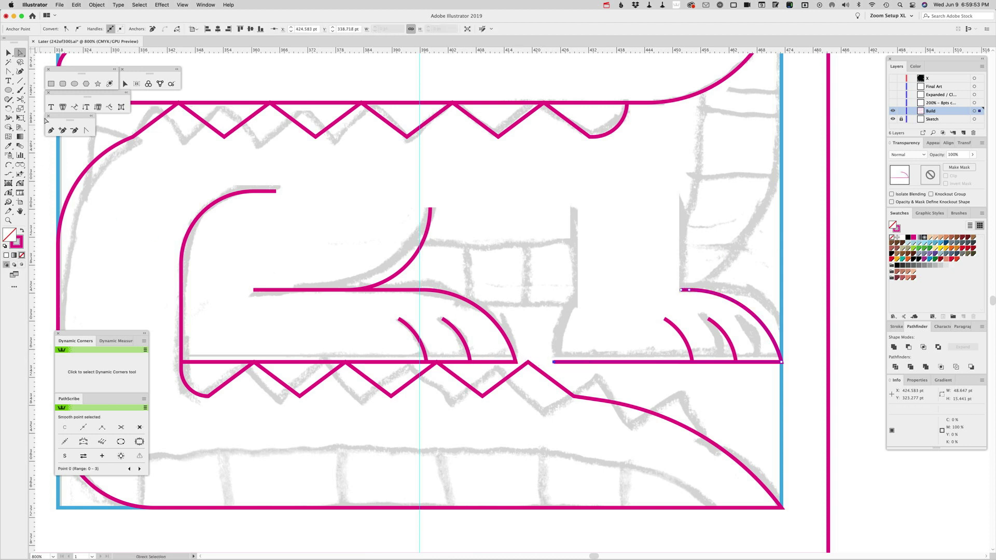
Extend the right foot's base line with the Pen tool into a square heel, its short upper segment ending at X 434.56, Y 323.28 pt.
click(51, 130)
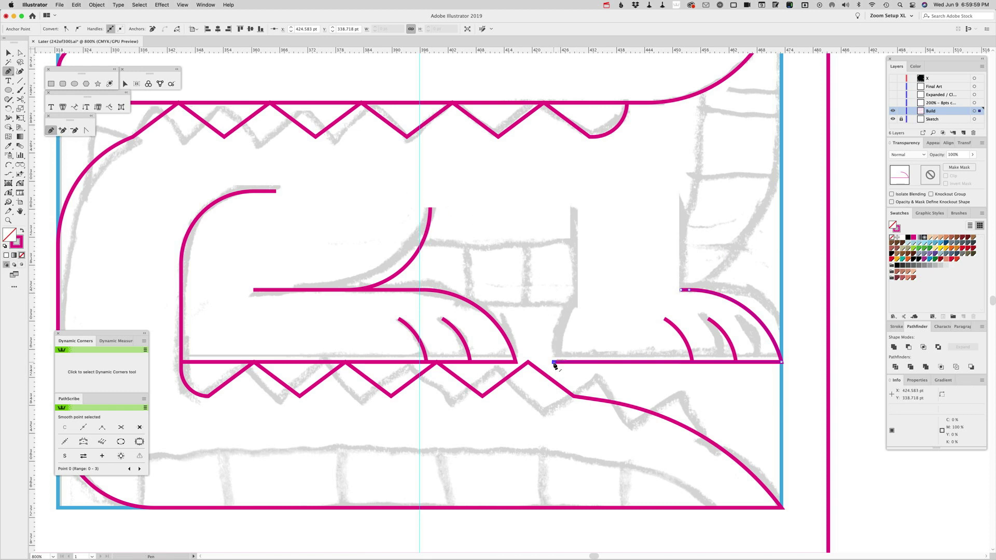
drag(554, 361, 554, 285)
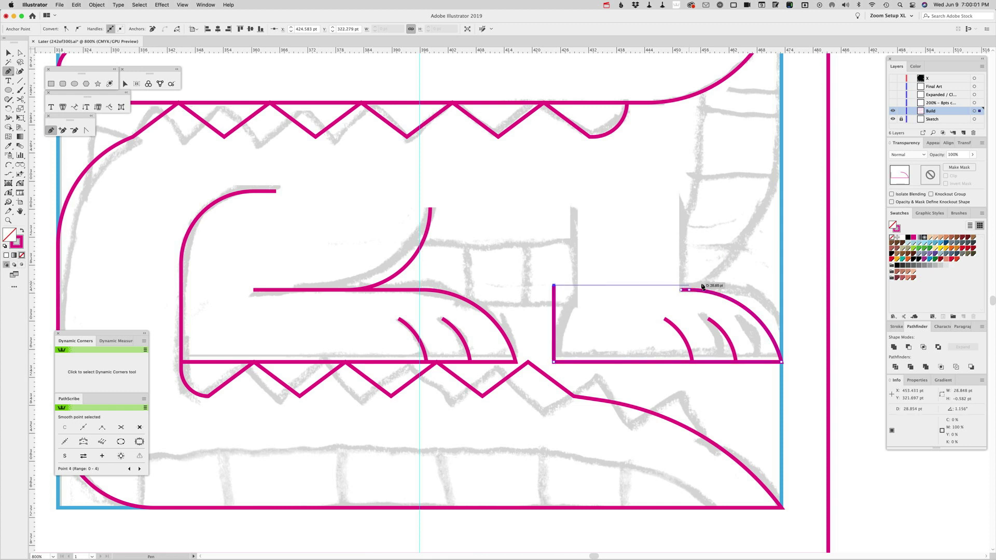
click(716, 284)
key(a)
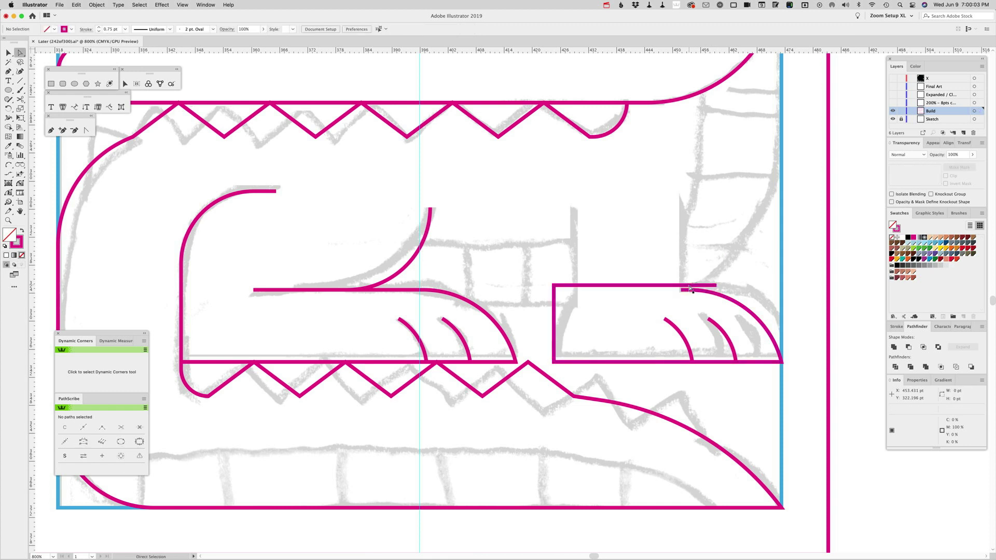
drag(690, 285, 603, 290)
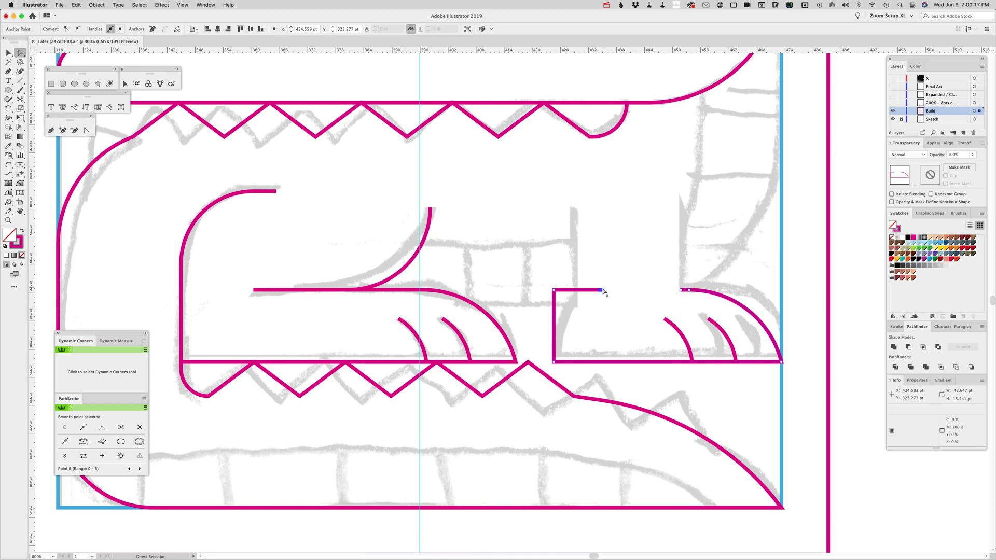
Round the square heel corner to a radius of about 10 pt, cut the curve at the sketched leg line and delete the piece beyond it.
click(20, 183)
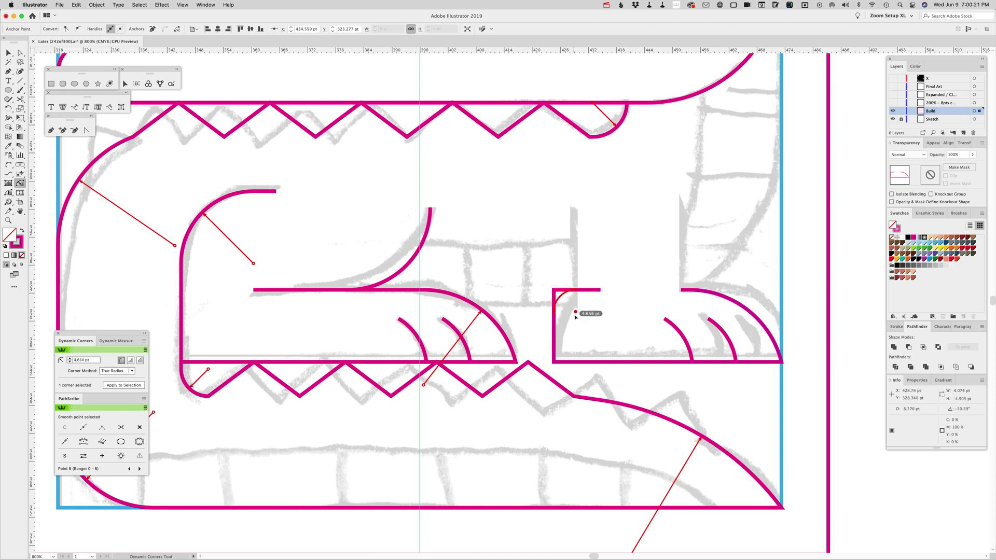
drag(597, 314, 614, 342)
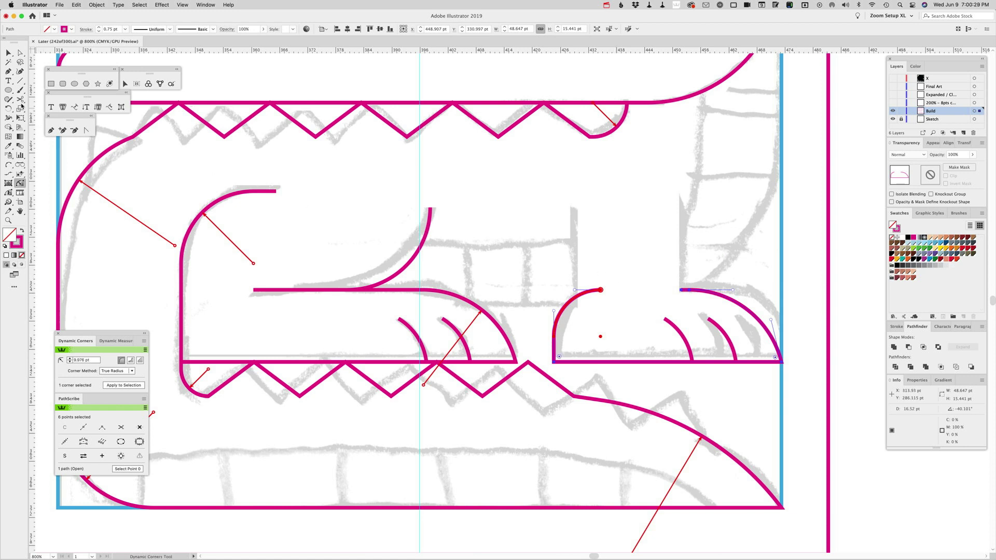
key(c)
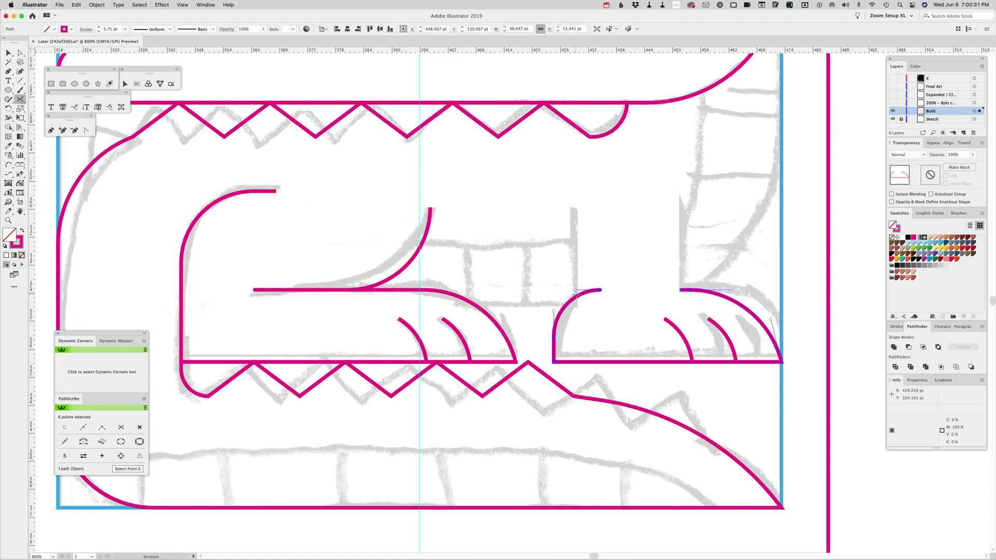
click(576, 297)
key(a)
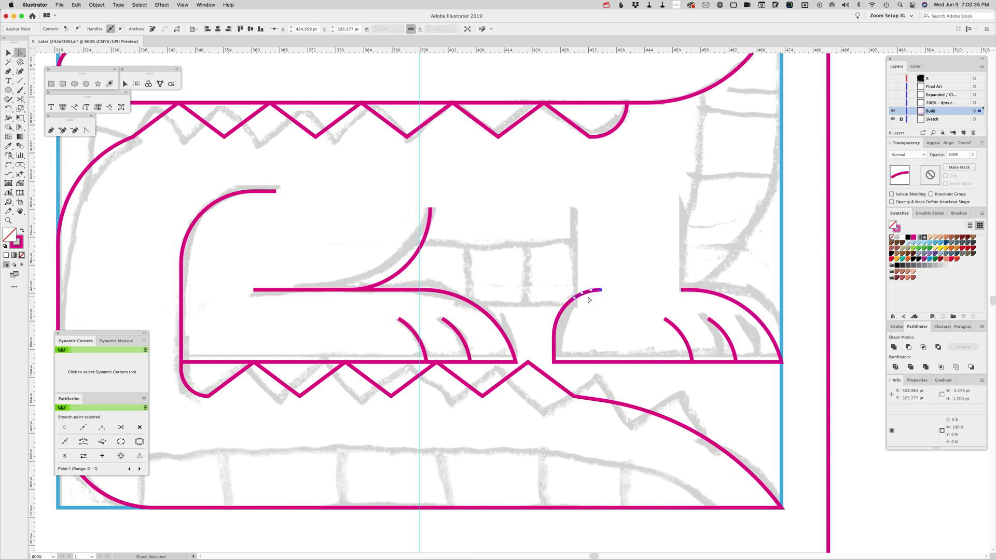
key(Delete)
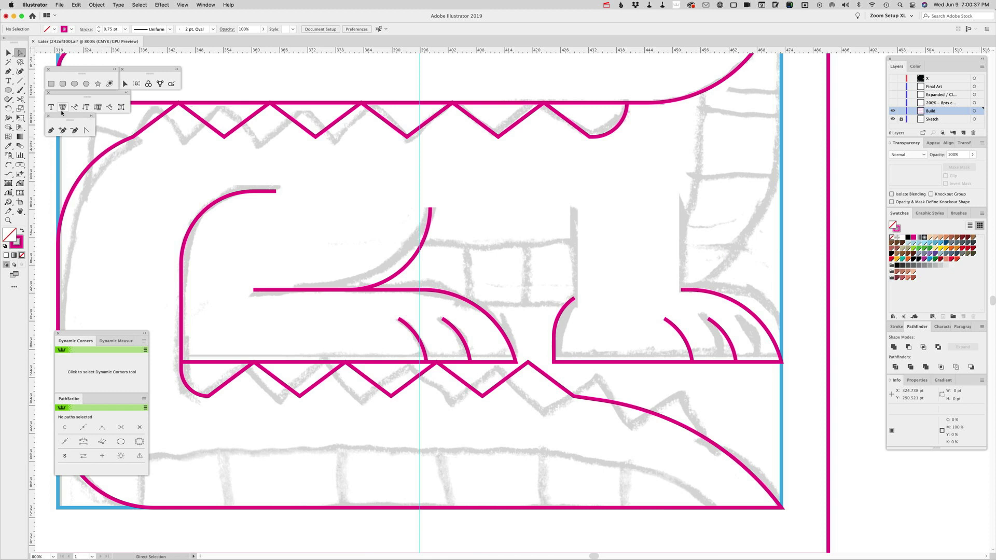
Extend the heel curve straight up along the sketched leg about 19 pt and snap its end to a horizontal guide placed at Y 305.65 pt.
click(51, 131)
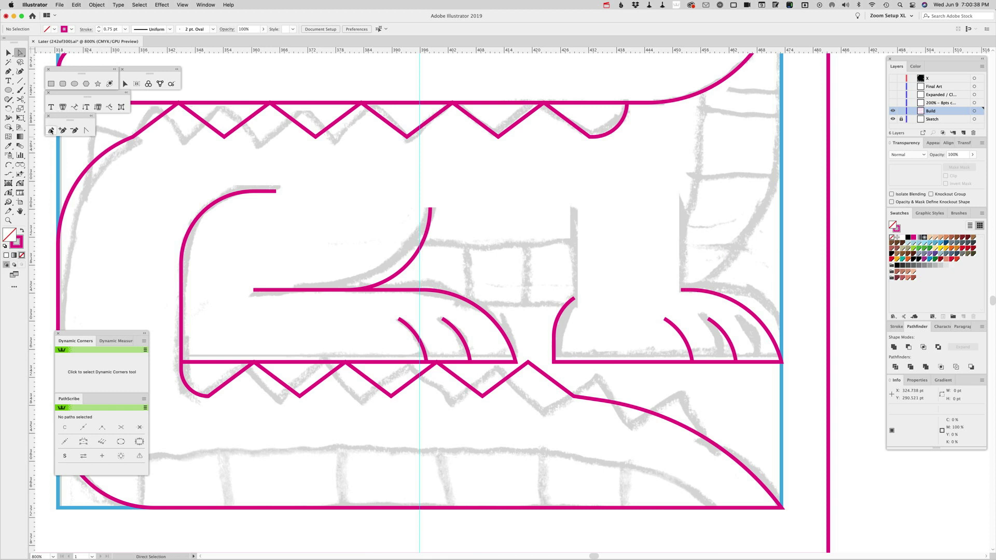
click(574, 297)
click(574, 209)
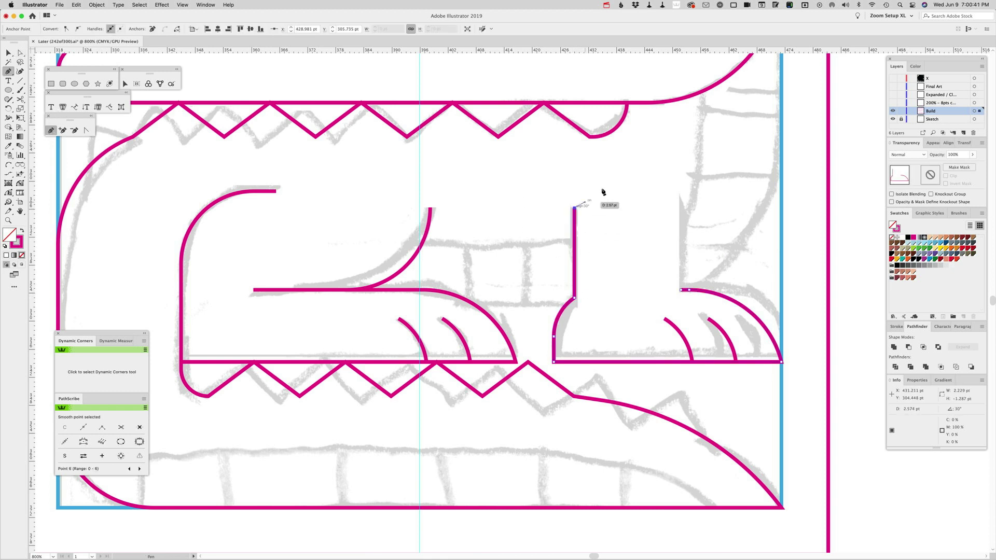
key(super+shift+a)
drag(495, 76, 462, 207)
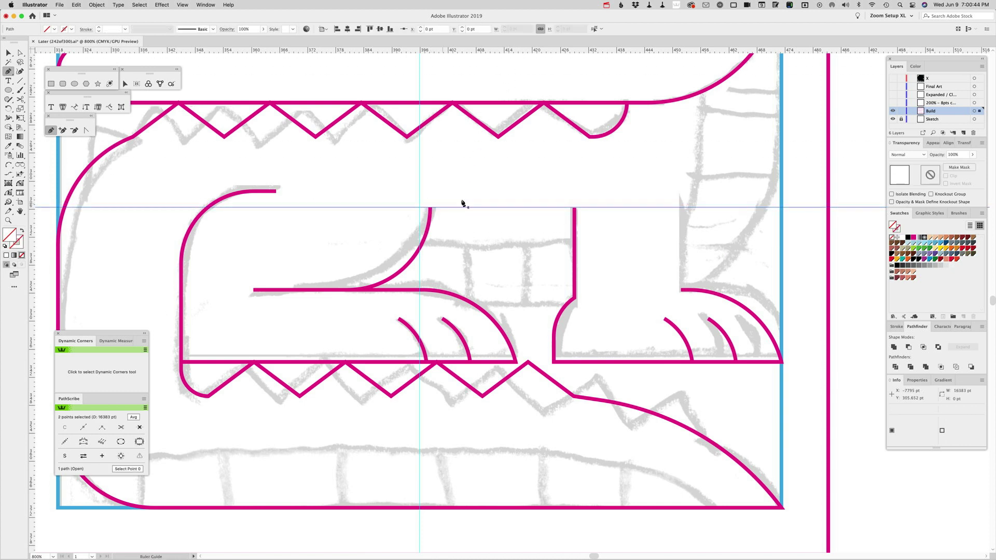
key(a)
click(575, 210)
mouse_move(575, 211)
mouse_down()
mouse_move(574, 224)
mouse_move(575, 208)
mouse_up()
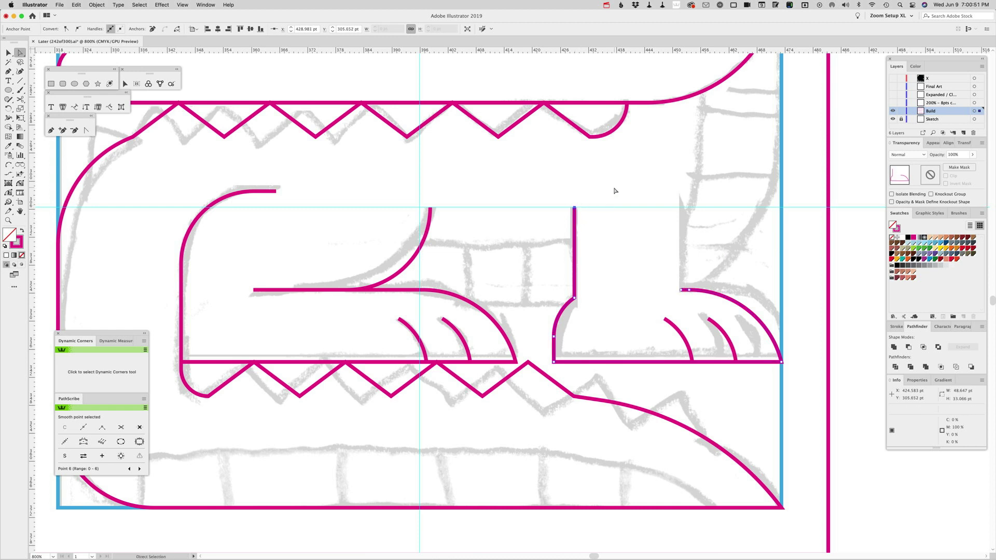
Draw the leg's front line straight up from the right foot's upper end to the horizontal guide, and delete that guide.
click(52, 131)
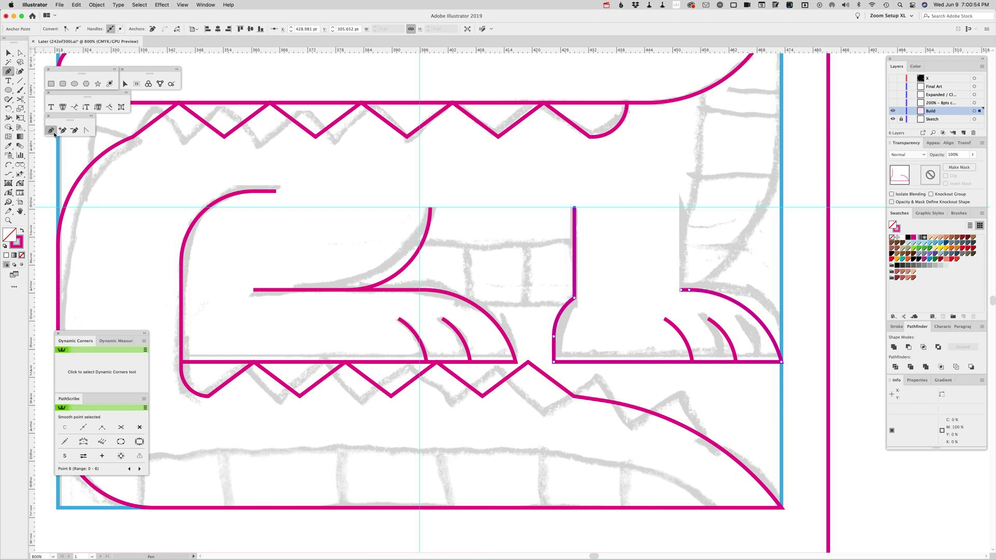
click(680, 290)
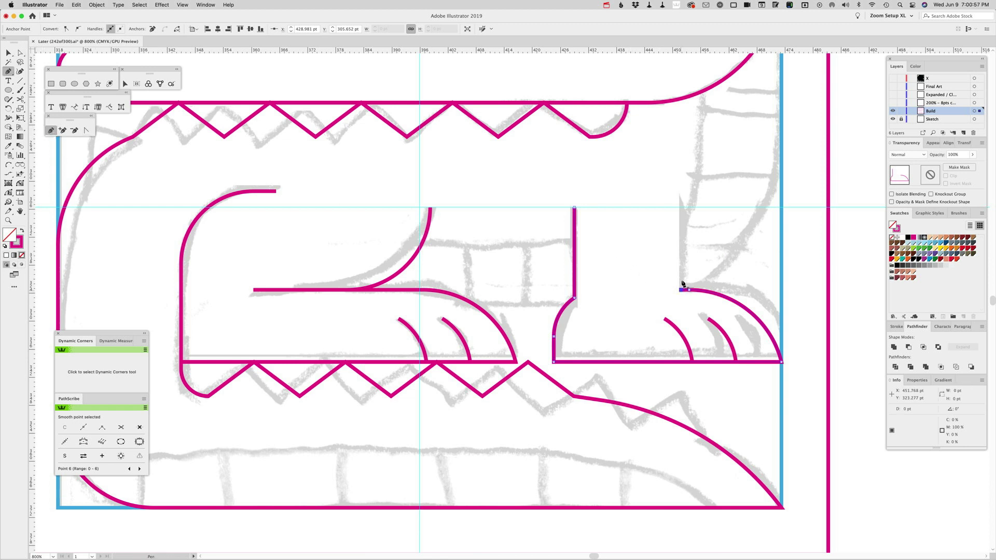
click(680, 208)
super+click(669, 191)
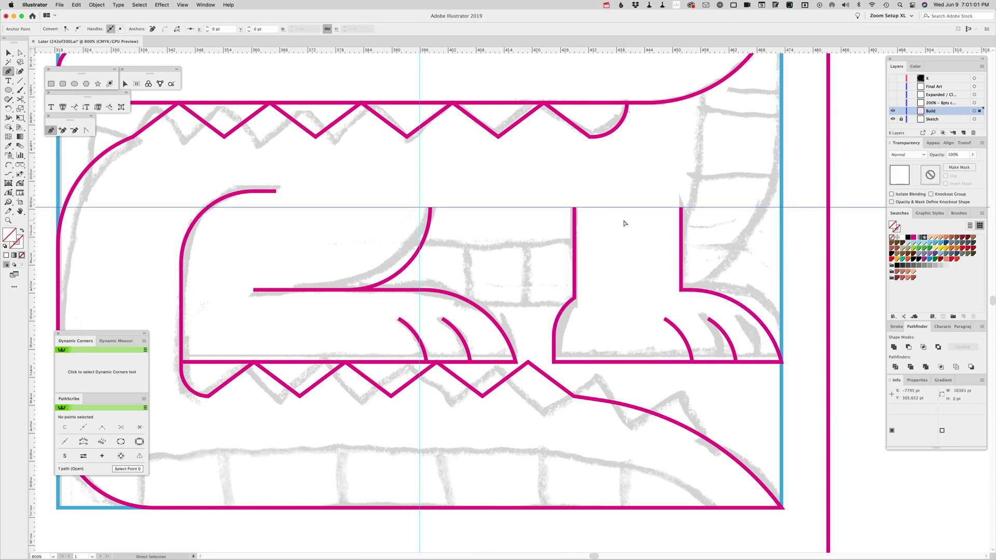
key(Delete)
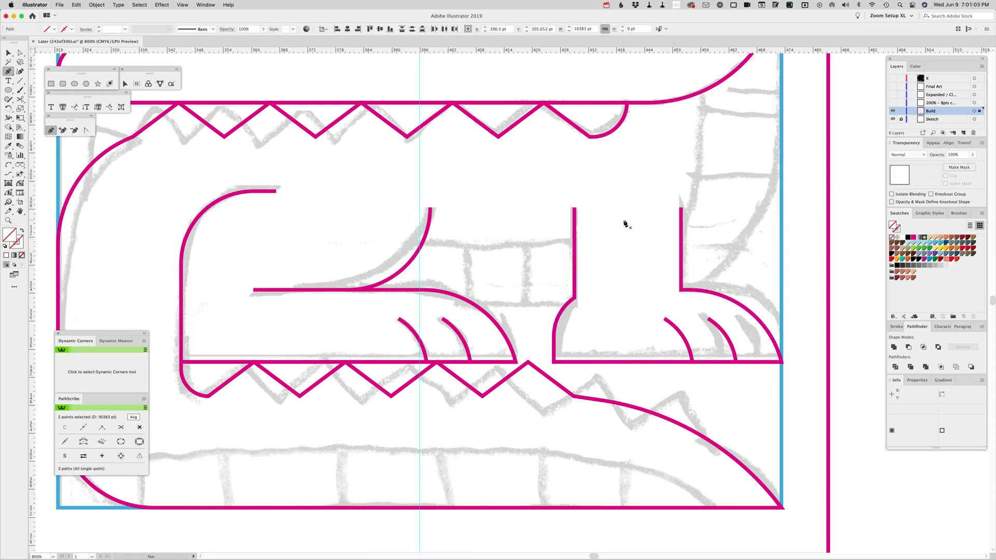
Draw a horizontal belly line about 24.1 pt long from the heel curve's top to the left foot, copying the leg line's magenta stroke.
drag(652, 213, 473, 304)
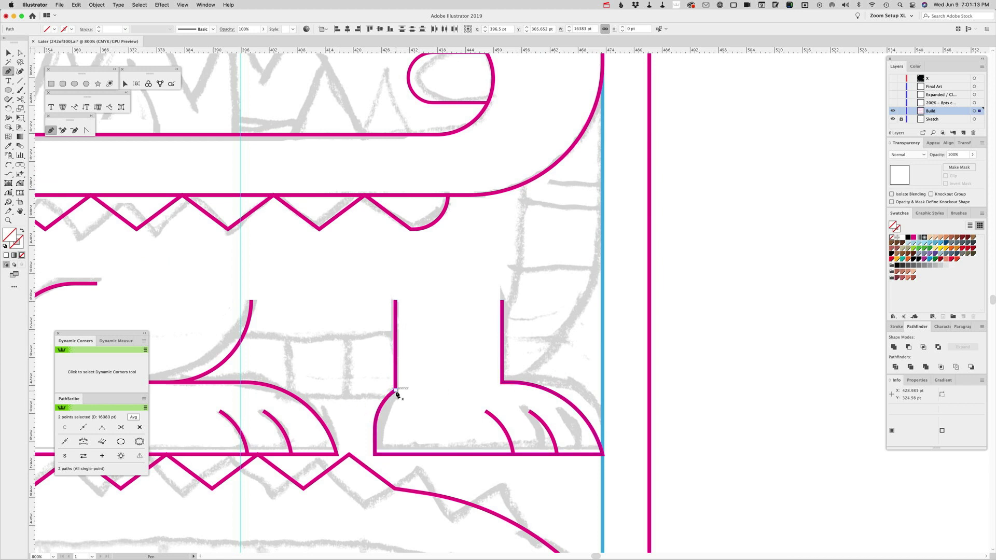
drag(397, 394, 284, 393)
key(a)
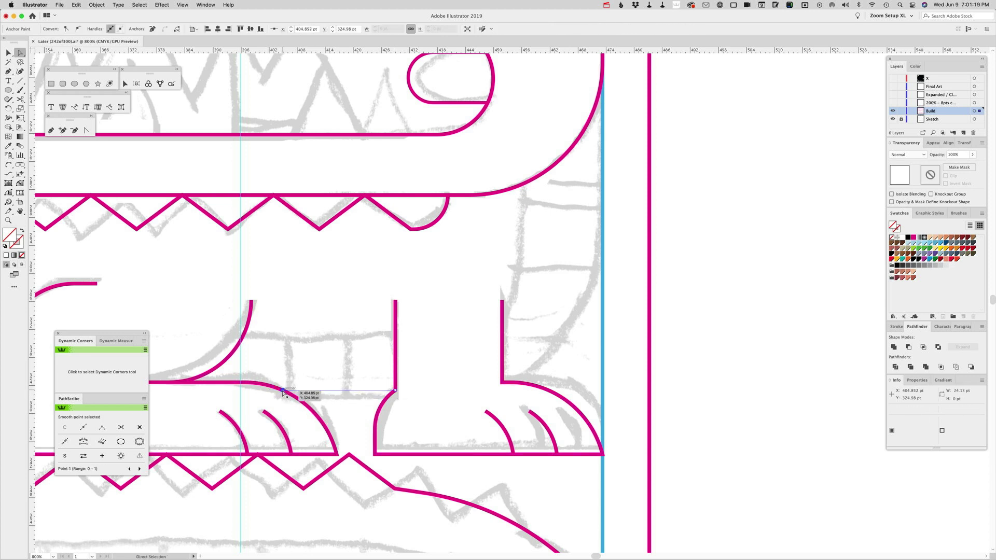
key(i)
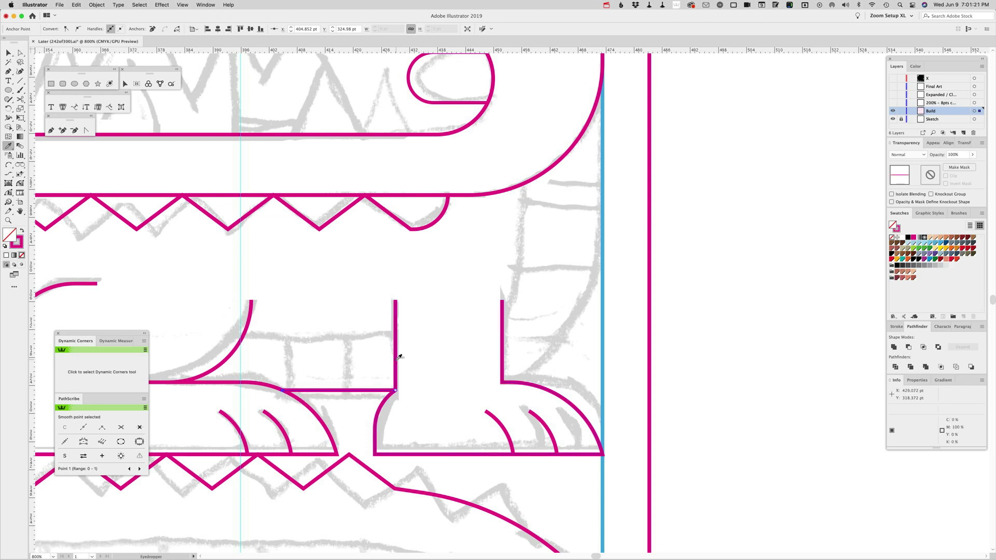
click(396, 356)
key(a)
click(51, 130)
key(v)
click(433, 375)
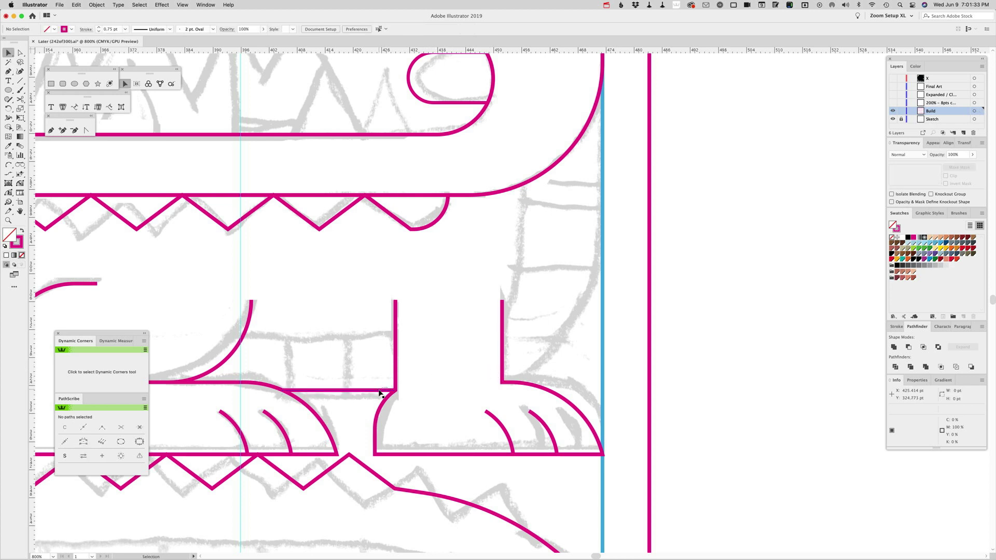
Duplicate the belly line across the right foot and extend it to the blue edge line, about 27.6 pt long.
click(379, 390)
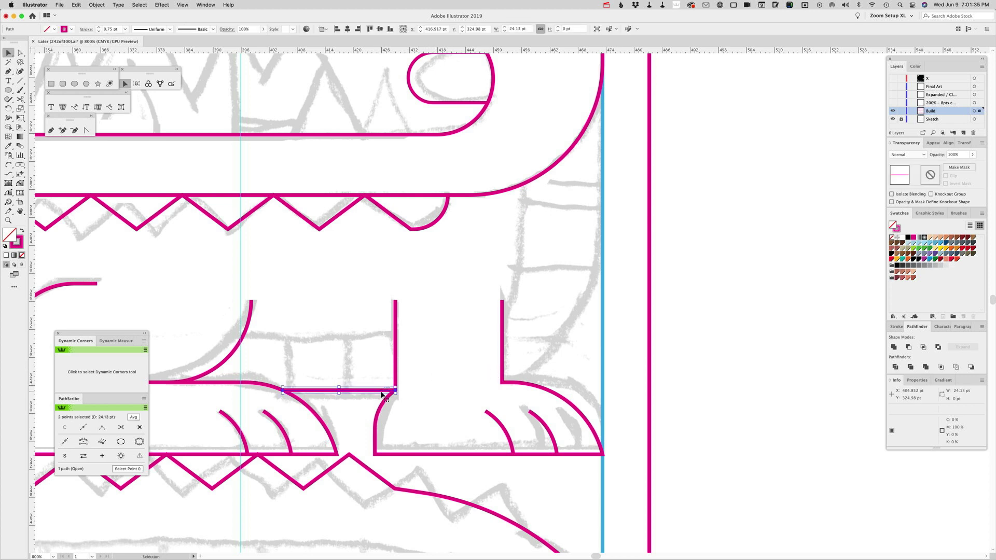
drag(383, 395, 603, 390)
key(a)
click(599, 400)
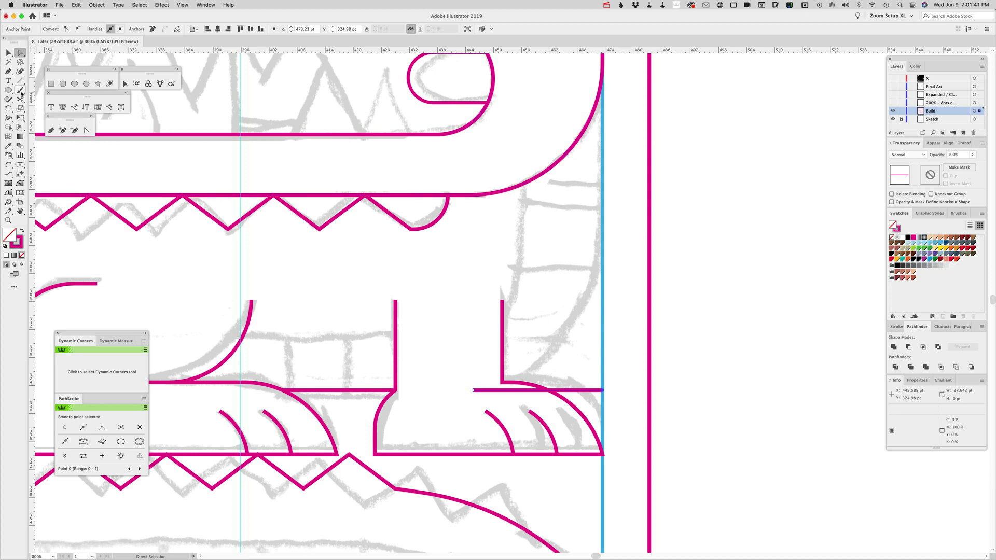
Extend the right foot's belly line straight up along the blue edge with the Pen, about 70.2 pt high, past the jaw curve.
click(52, 130)
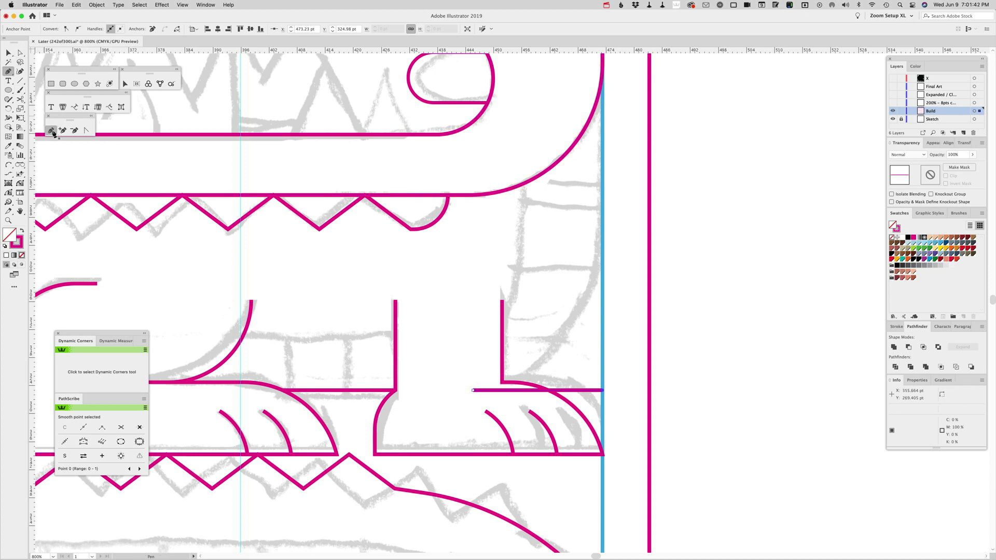
click(603, 391)
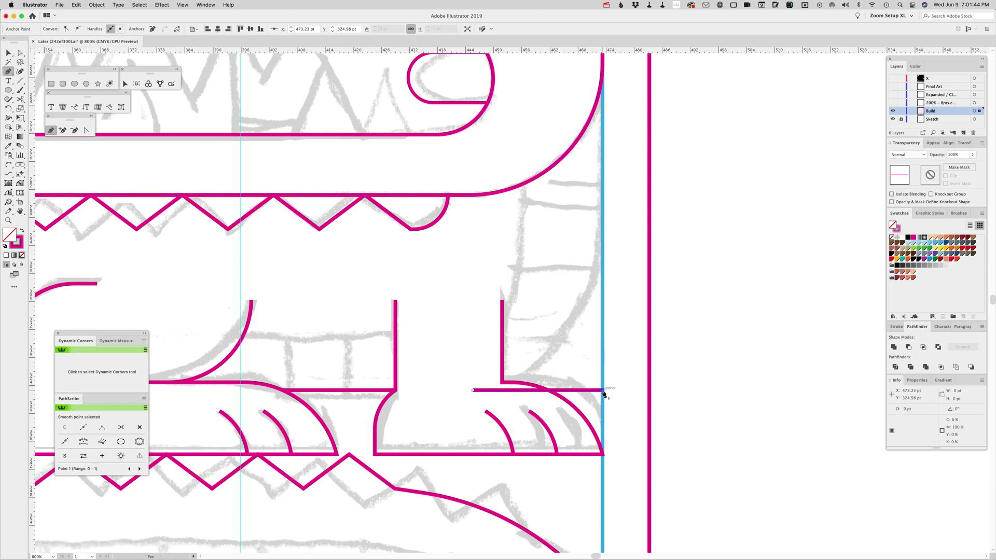
click(603, 127)
key(a)
scroll(607, 135, up, 3)
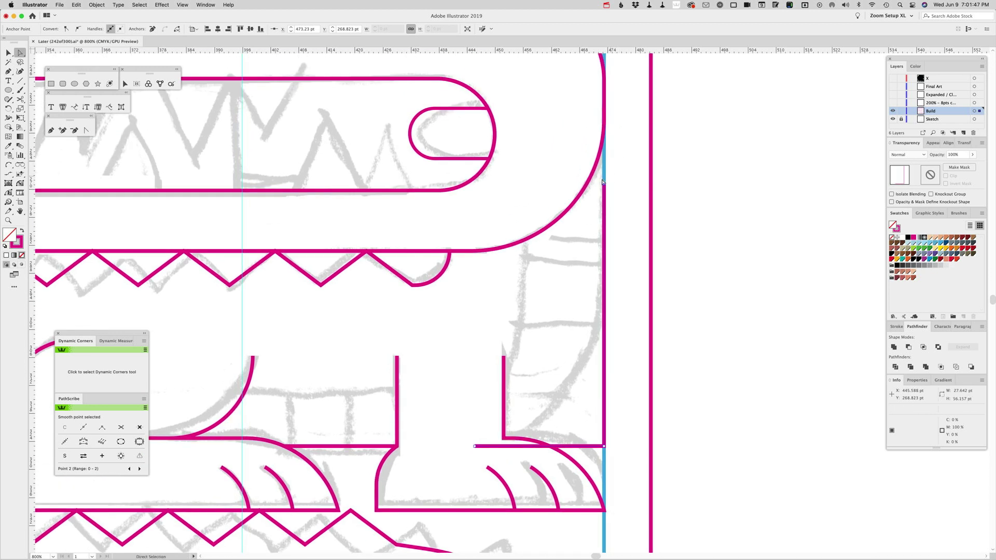
drag(604, 186, 604, 121)
drag(474, 446, 551, 450)
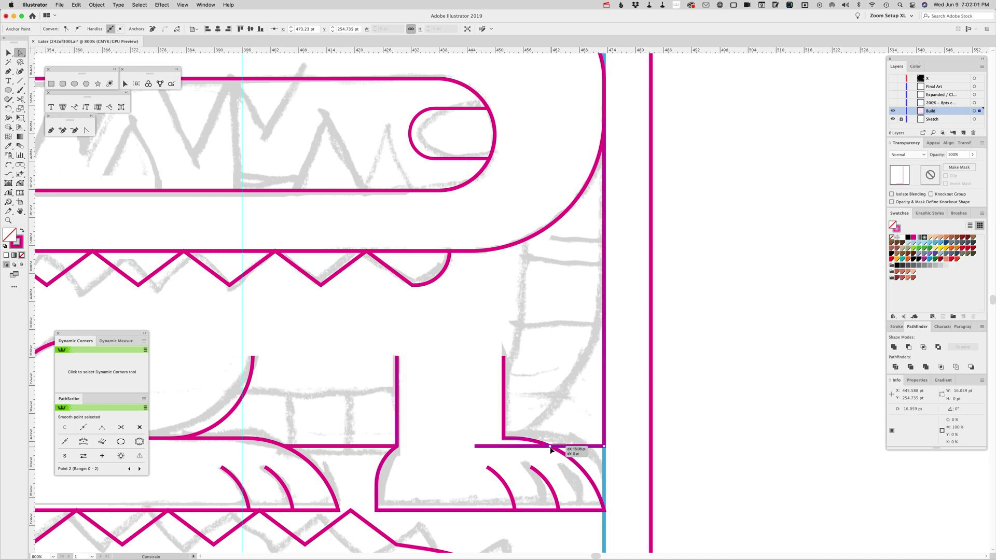
drag(551, 450, 550, 449)
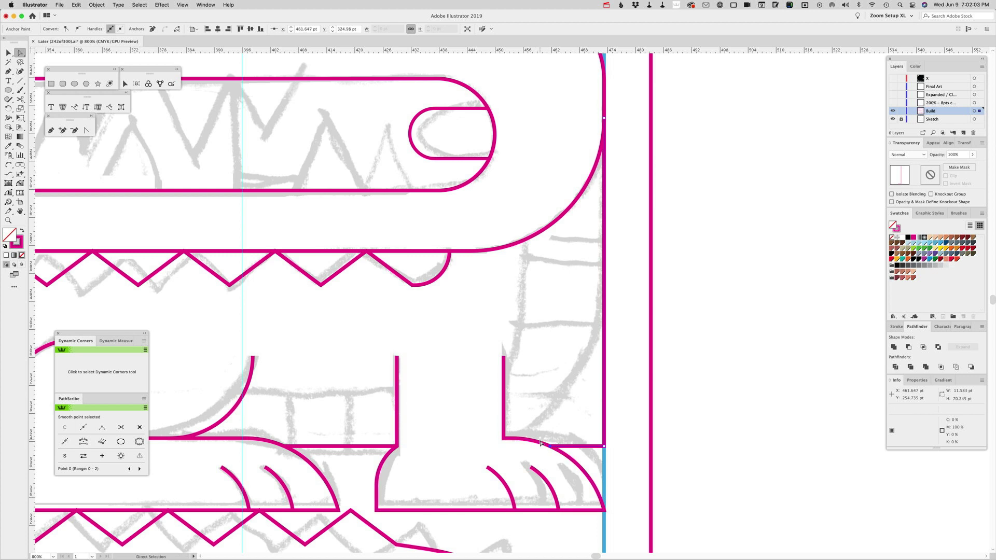
key(super+z)
Round the corner between the horizontal belly line and the vertical edge line with Dynamic Corners at a radius of about 27.6 pt.
click(39, 180)
click(20, 185)
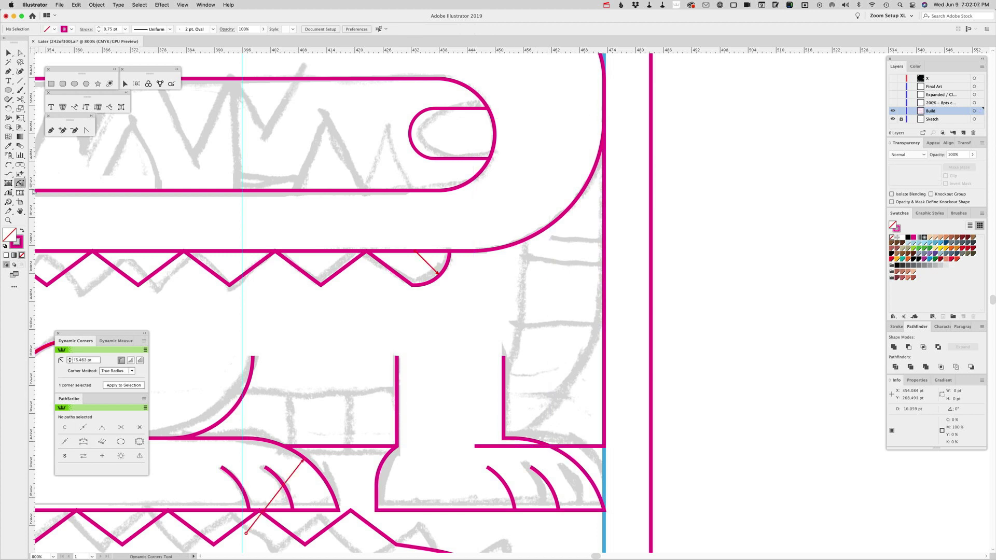
drag(601, 447, 431, 286)
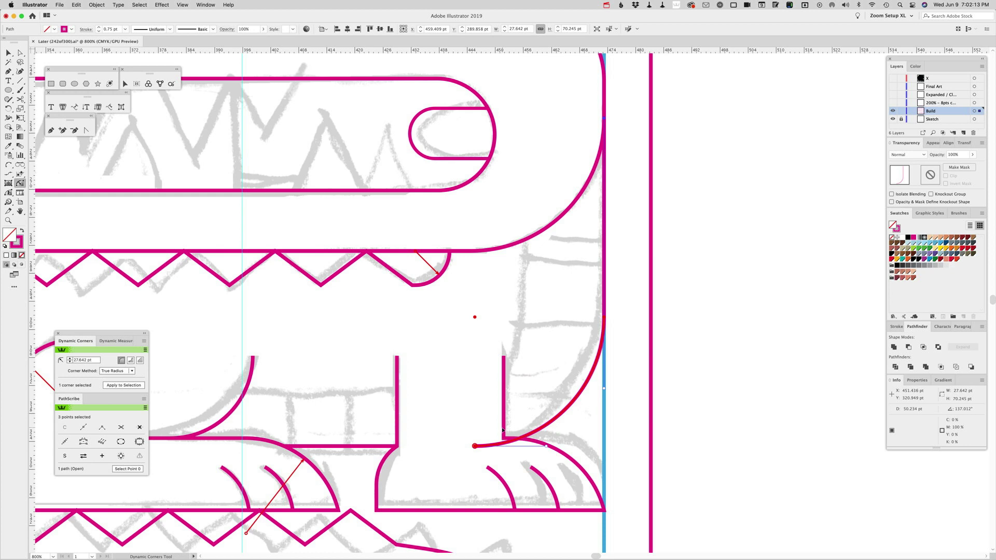
Extend the right leg's front line straight up from its open end to the underside of the jaw.
key(v)
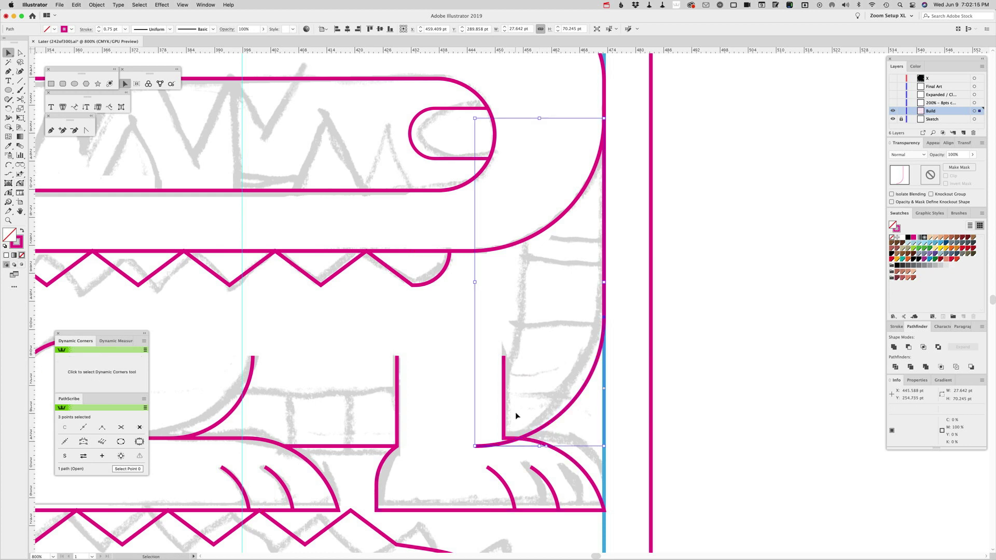
drag(516, 419, 508, 448)
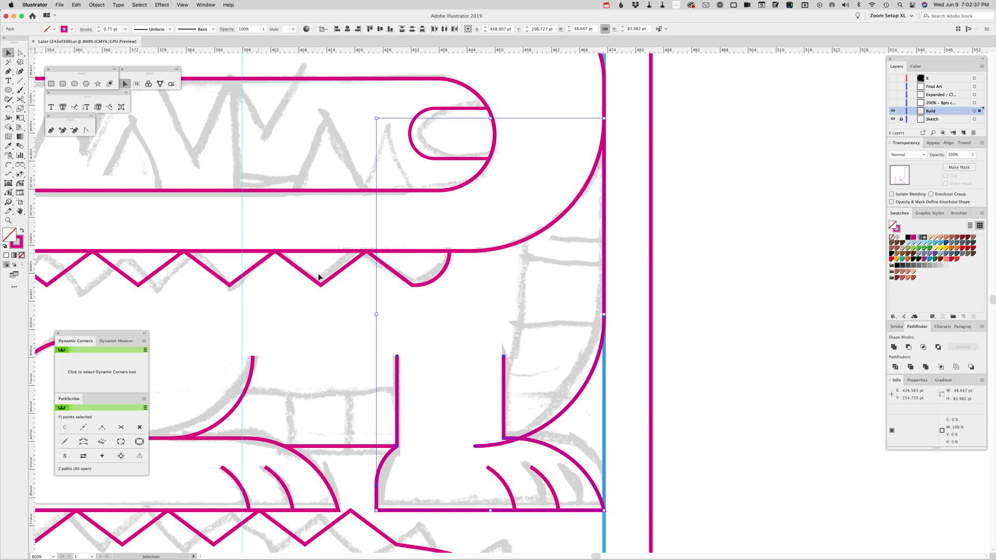
key(a)
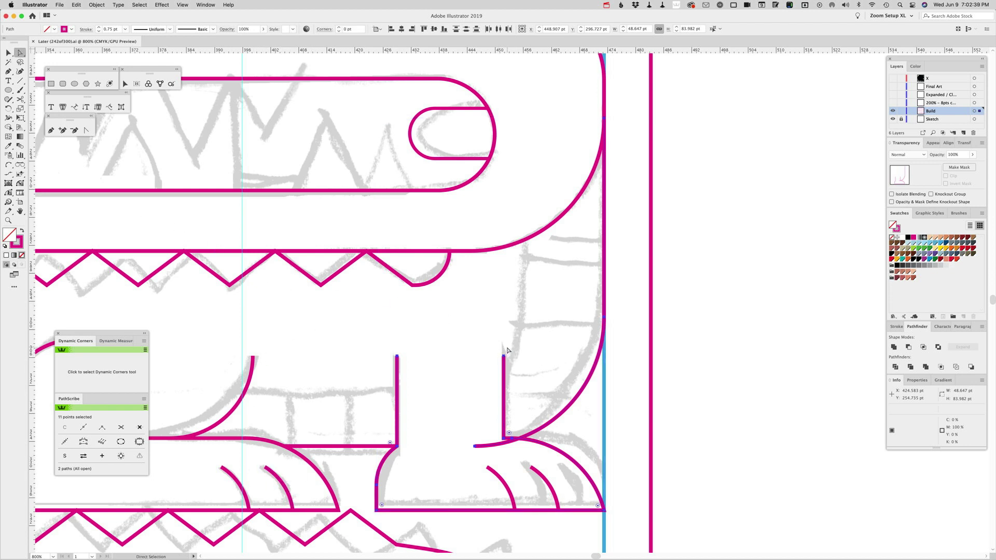
click(508, 352)
drag(503, 356, 504, 247)
drag(541, 294, 551, 211)
Draw a leaf shape about 6.8 by 15.8 pt between the leg lines from two opposing arcs with the Arc by Points tool.
super+click(535, 348)
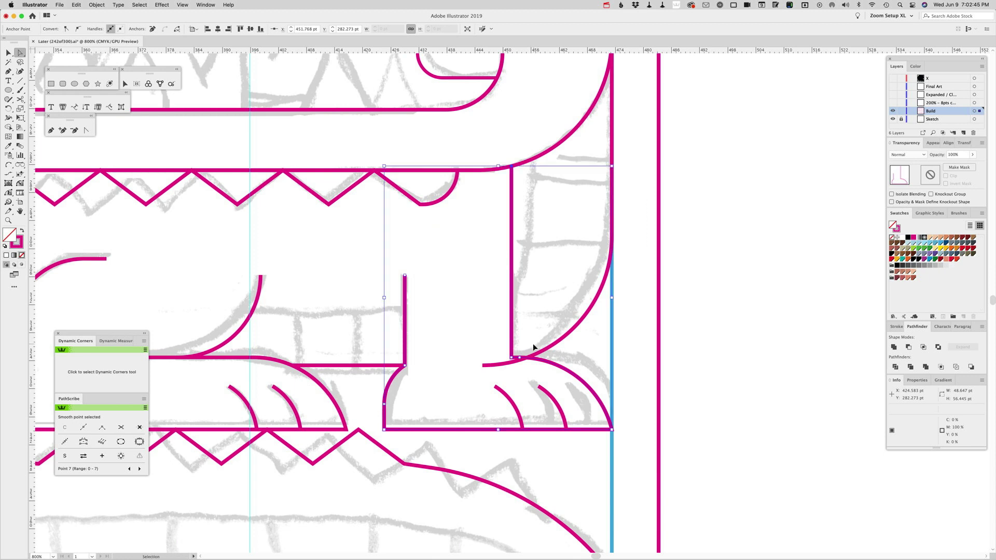
shift+click(518, 370)
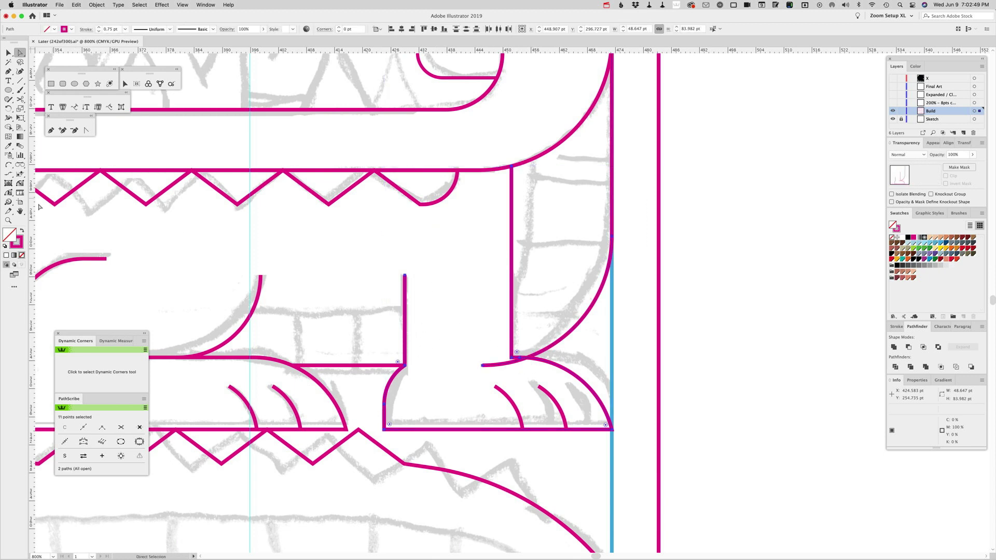
click(8, 165)
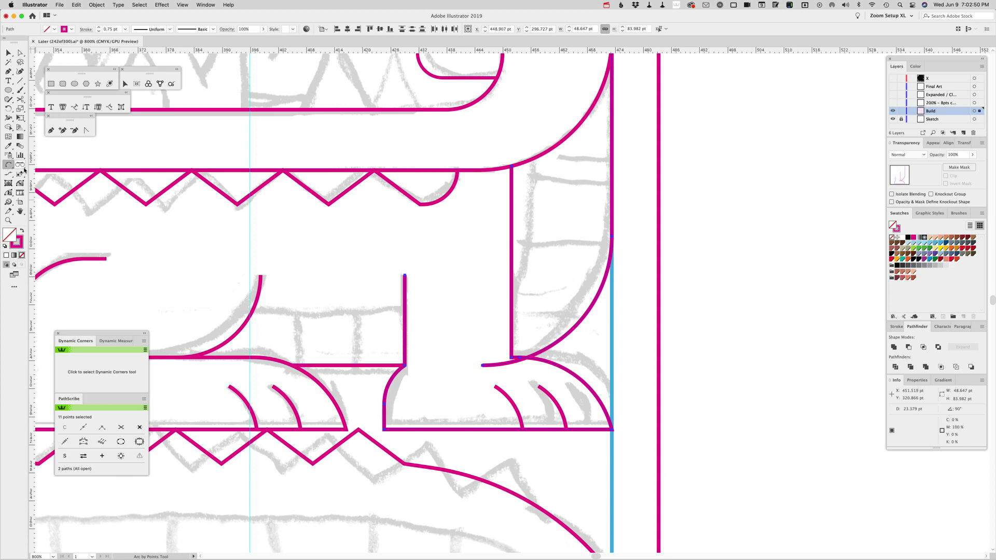
click(437, 246)
click(443, 311)
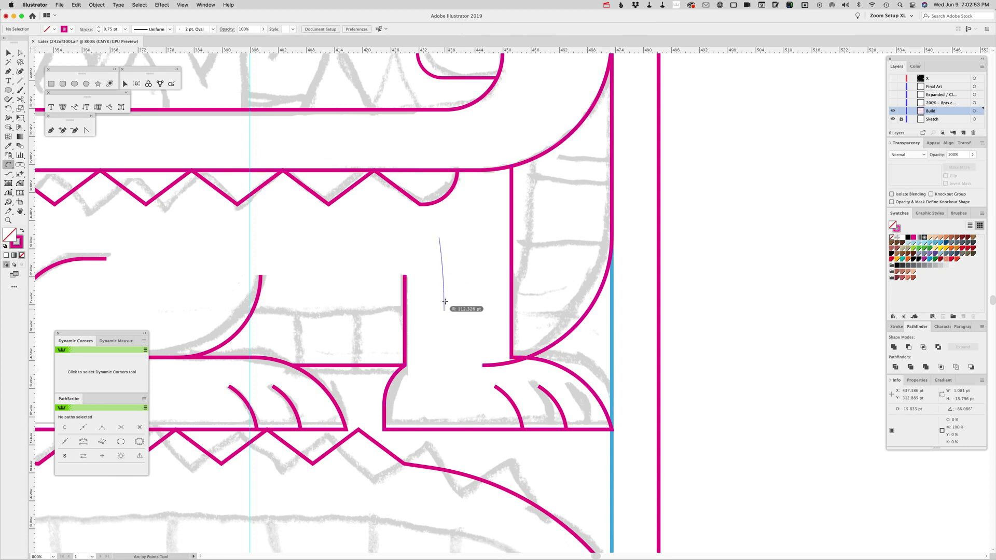
click(424, 273)
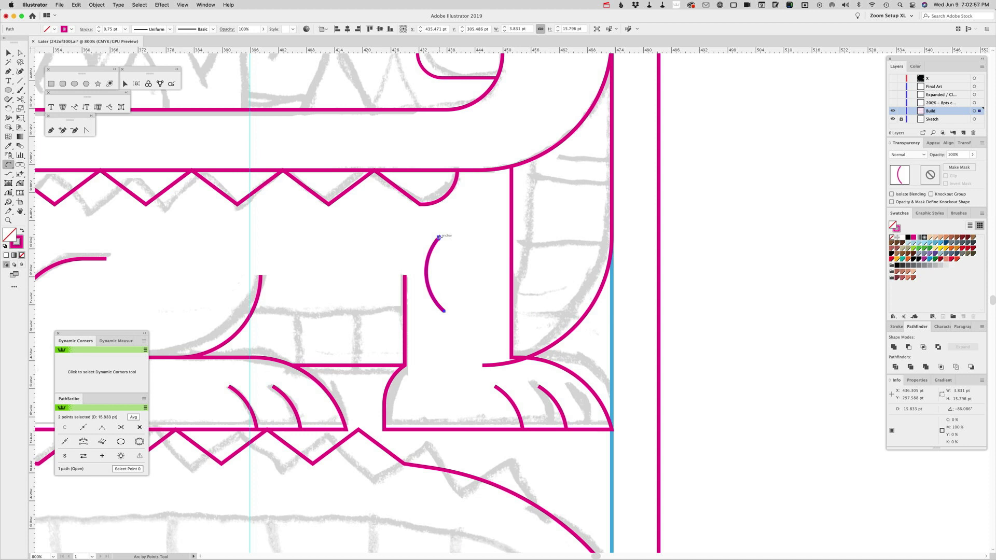
click(440, 237)
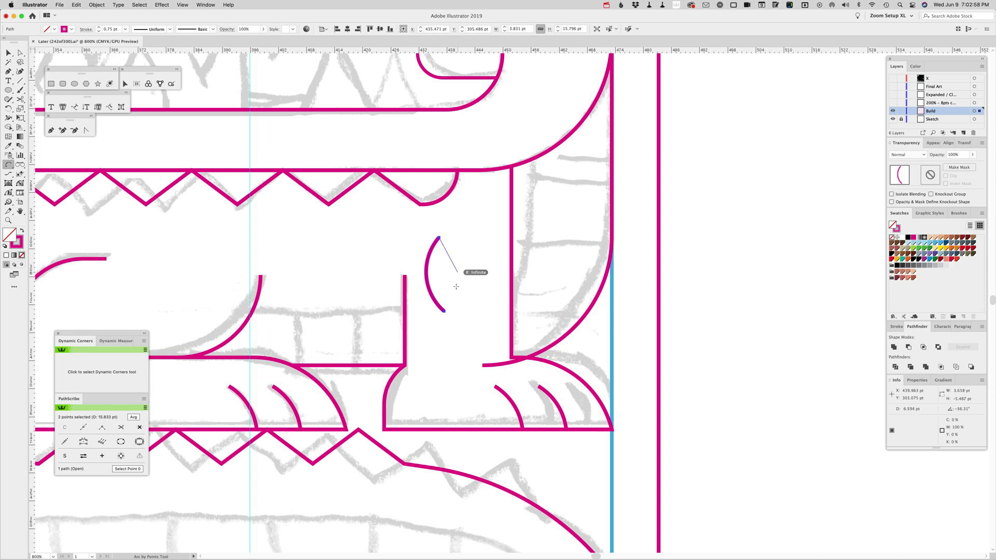
click(444, 311)
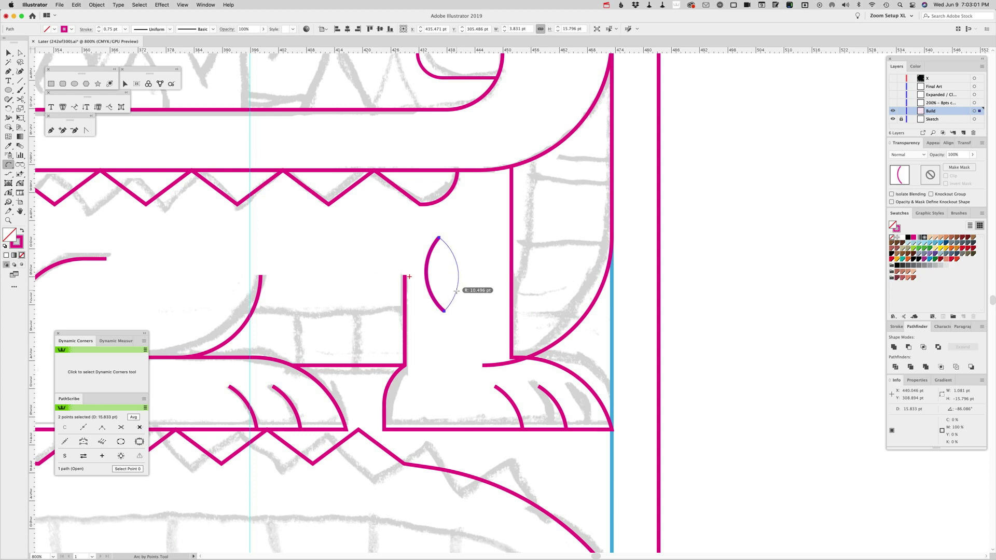
click(456, 288)
key(super+shift+a)
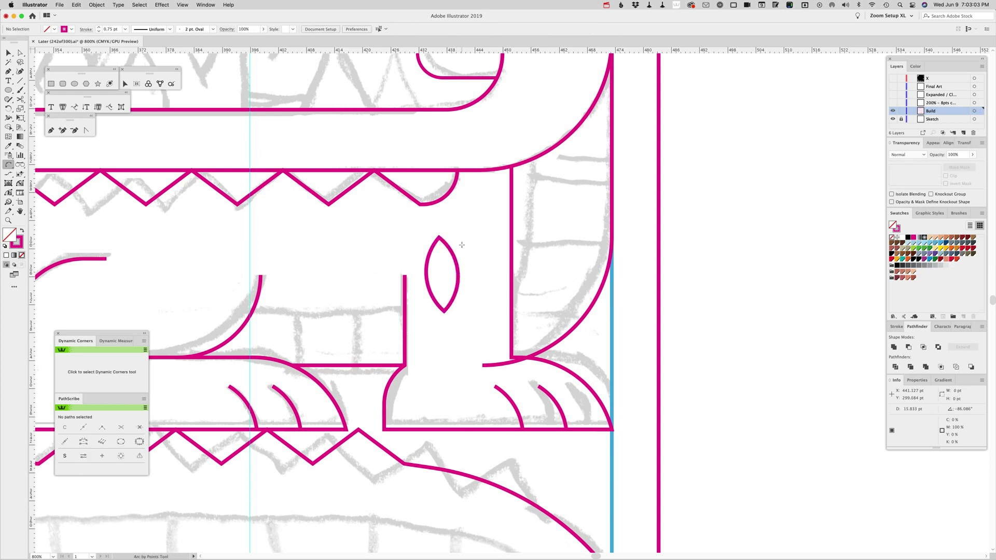
Check the leaf shape's end points and delete the whole shape.
key(a)
click(443, 310)
click(443, 311)
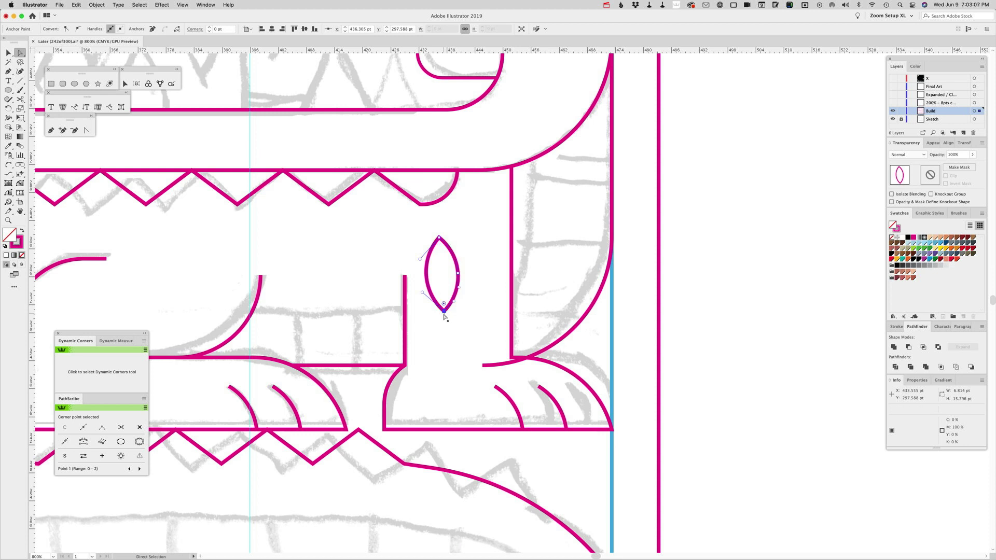
click(438, 240)
super+click(431, 250)
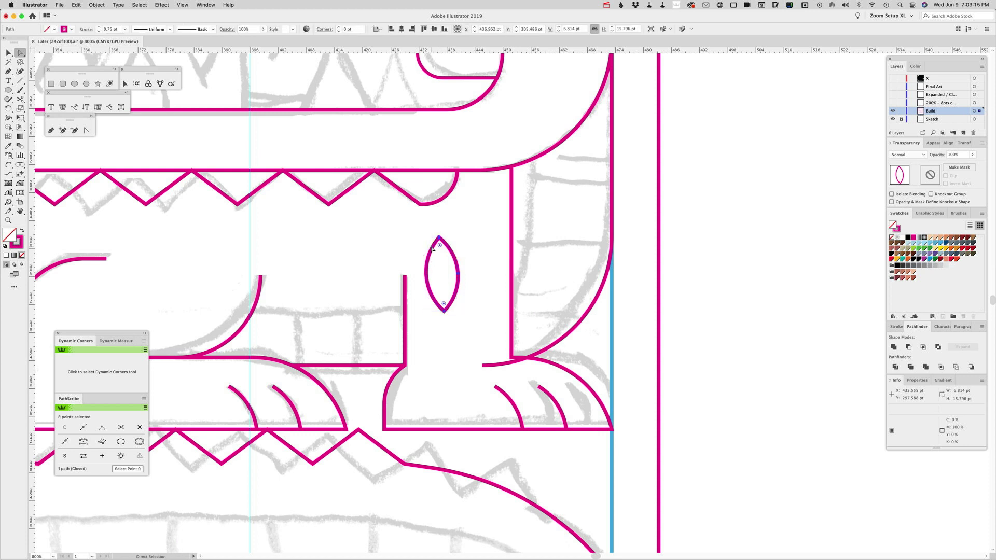
key(Delete)
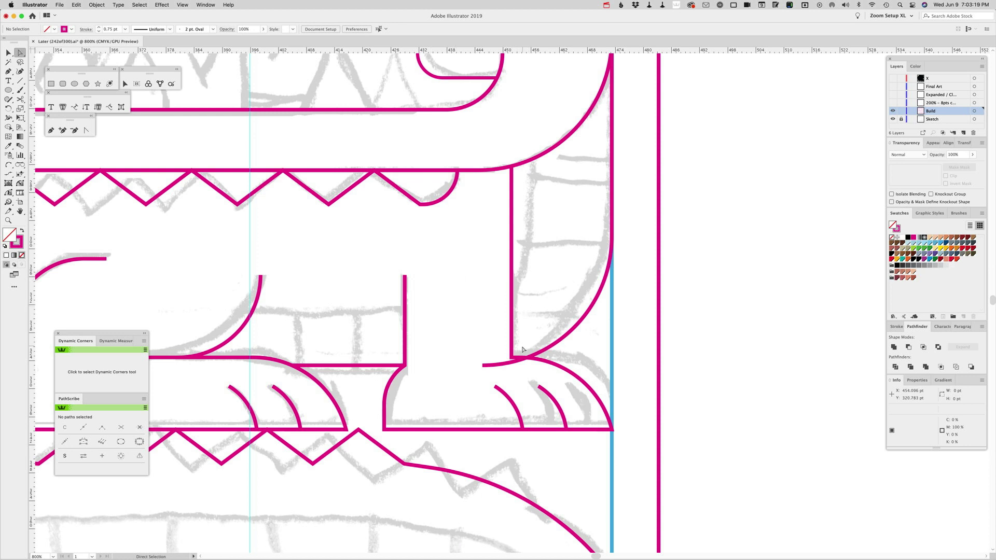
Trim the belly curve's end that overlaps the right leg and foot using the Shape Builder tool.
key(v)
click(502, 369)
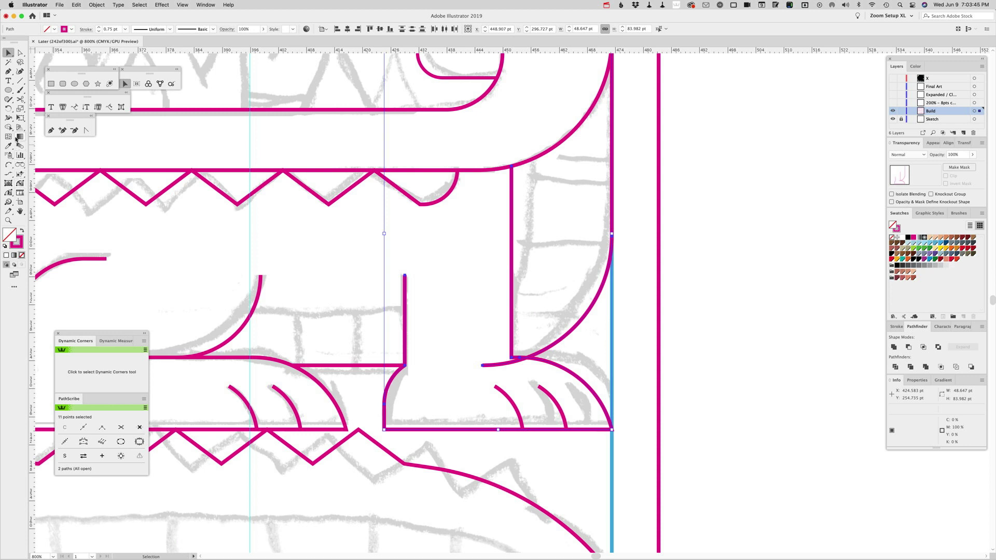
click(9, 127)
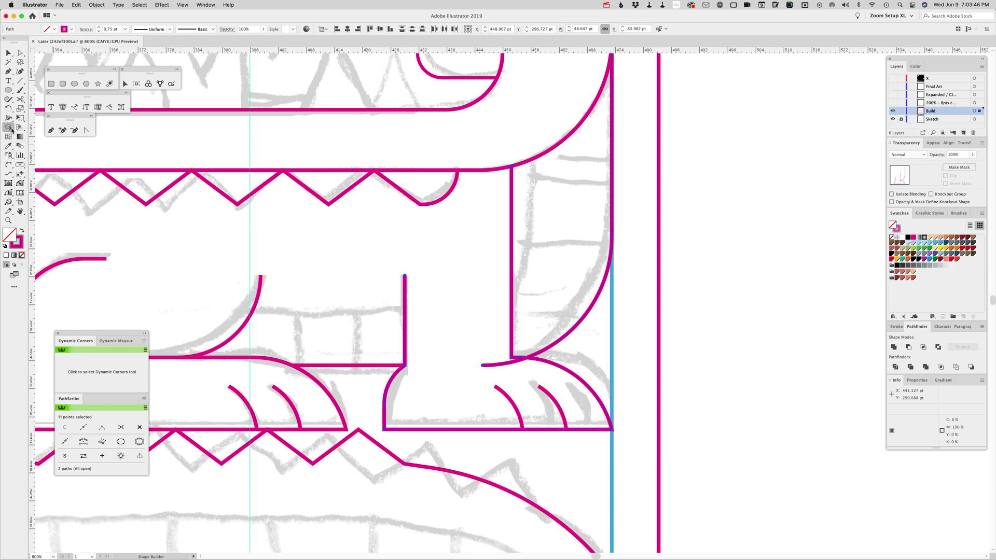
alt+click(502, 365)
key(super+shift+a)
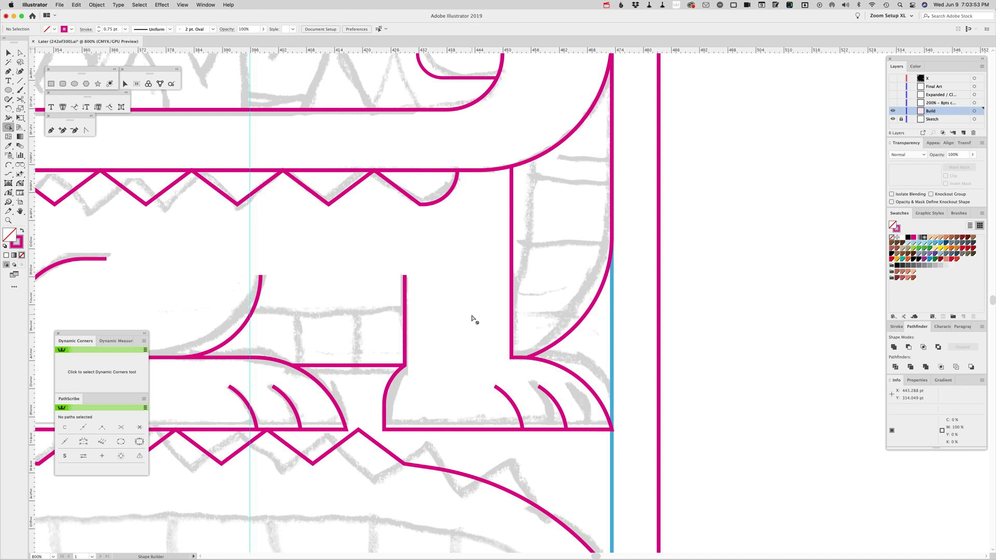
Draw a horizontal line along the sketched upper belly edge, from the right leg's back line to the heel curve.
click(8, 220)
alt+click(474, 263)
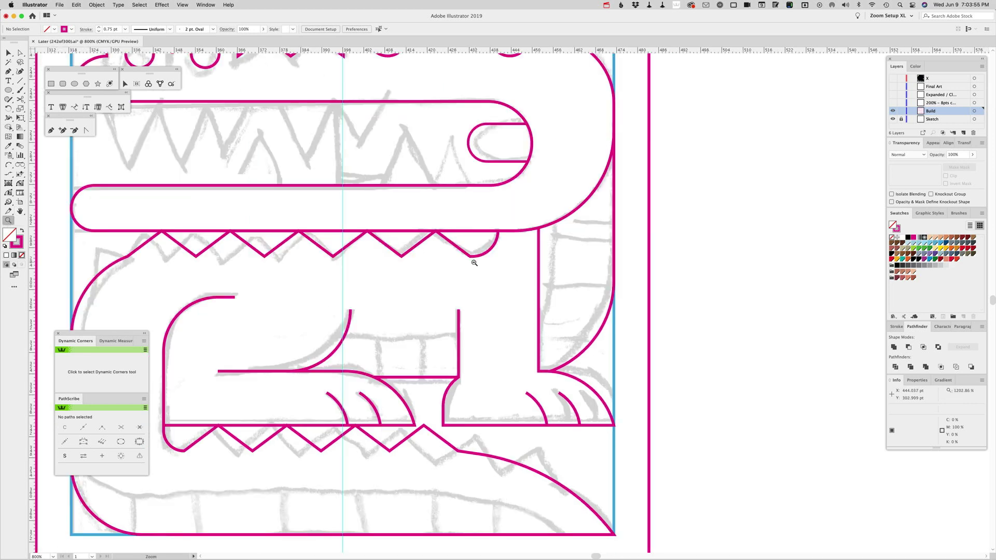
alt+click(472, 261)
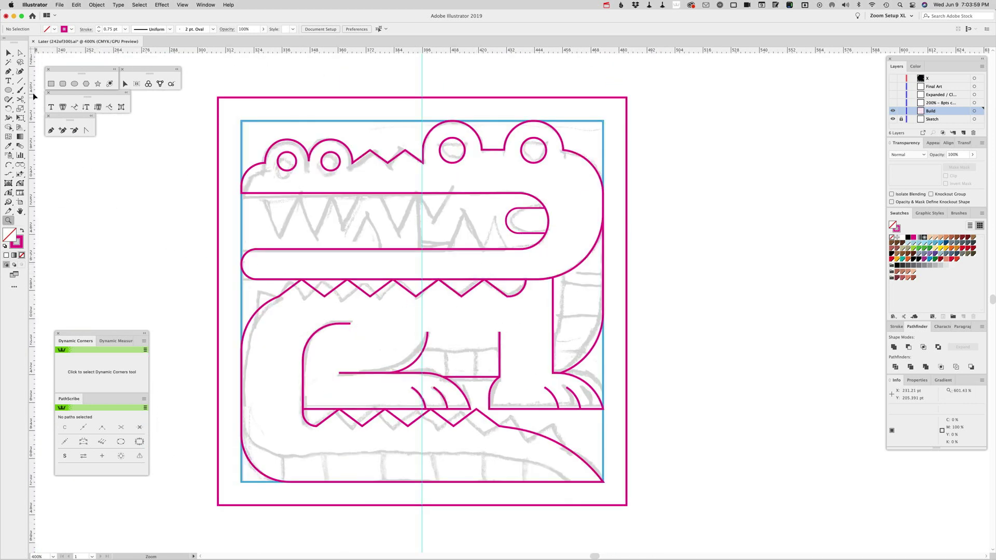
click(20, 81)
drag(499, 343, 427, 345)
key(a)
click(454, 328)
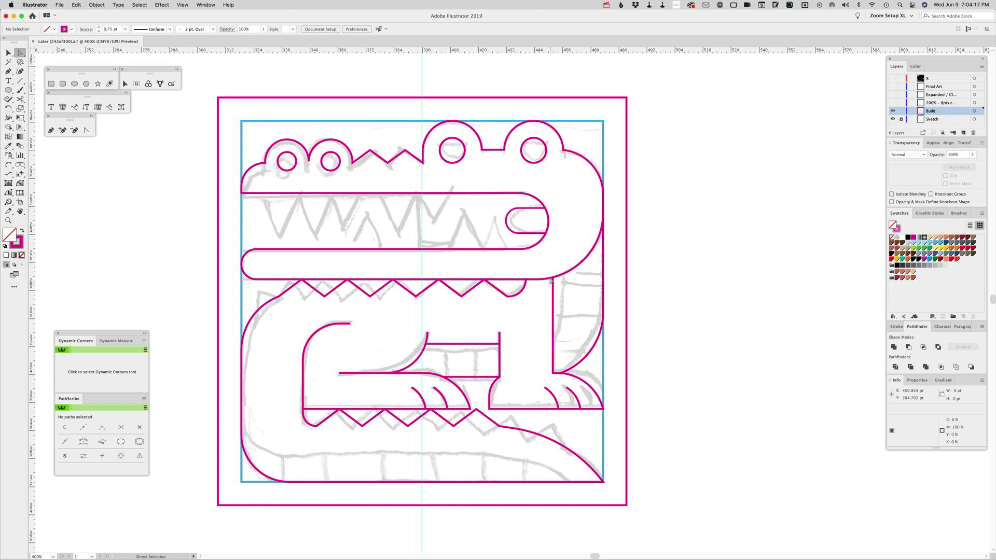
Shorten the right leg's front line to Y 308.479 pt, and continue it with a slanted segment and a vertical line up to the jaw.
drag(554, 280, 555, 338)
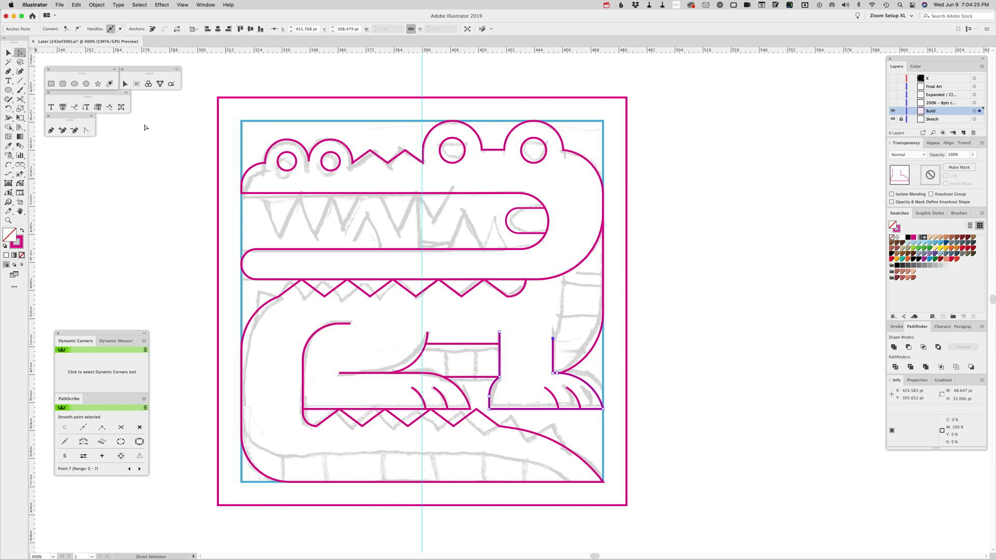
click(51, 130)
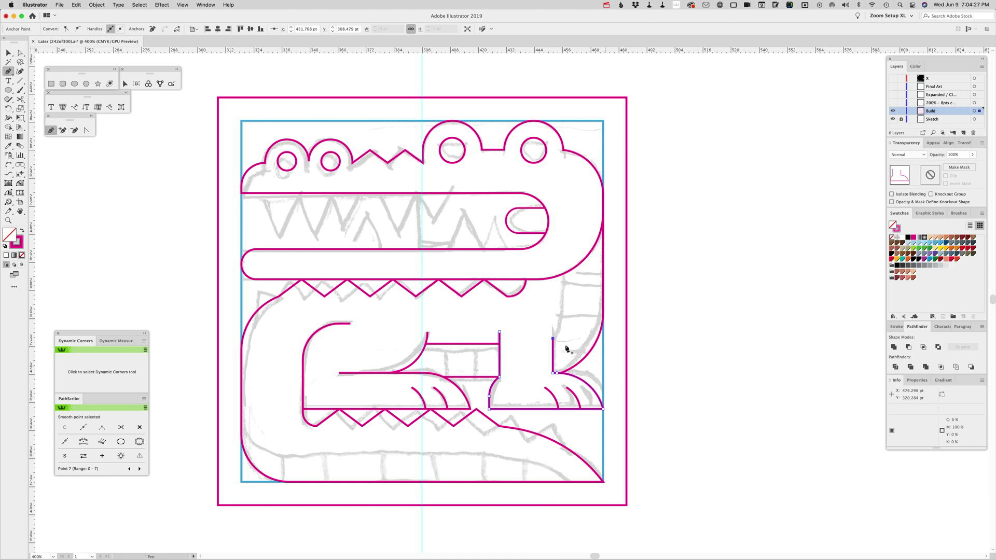
click(555, 338)
drag(560, 338, 569, 331)
click(565, 325)
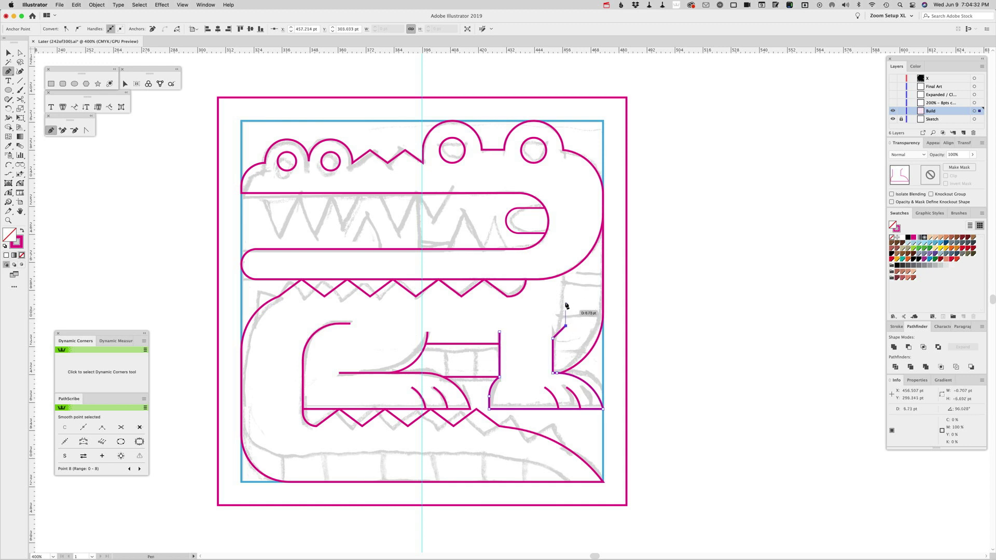
click(565, 275)
super+click(582, 296)
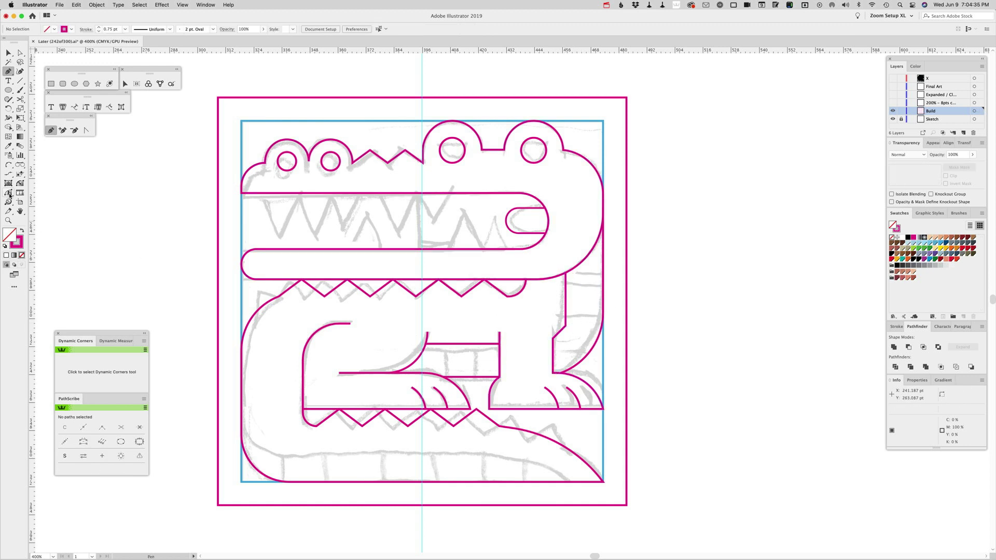
Lower the bend point of the right leg's front line to Y 305.319 pt and round that corner to a radius of 10.93 pt.
key(a)
click(564, 325)
drag(565, 328, 565, 331)
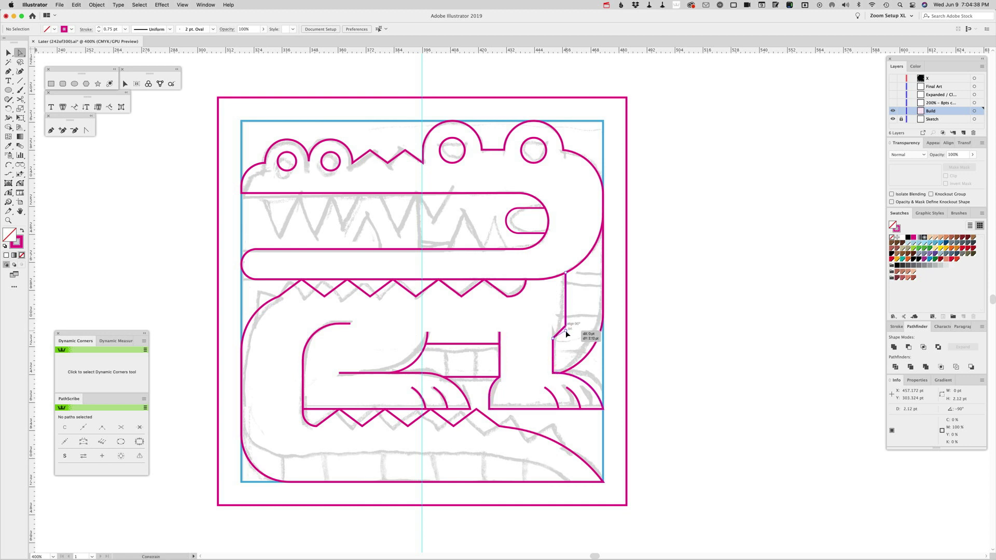
click(20, 184)
drag(559, 335, 544, 316)
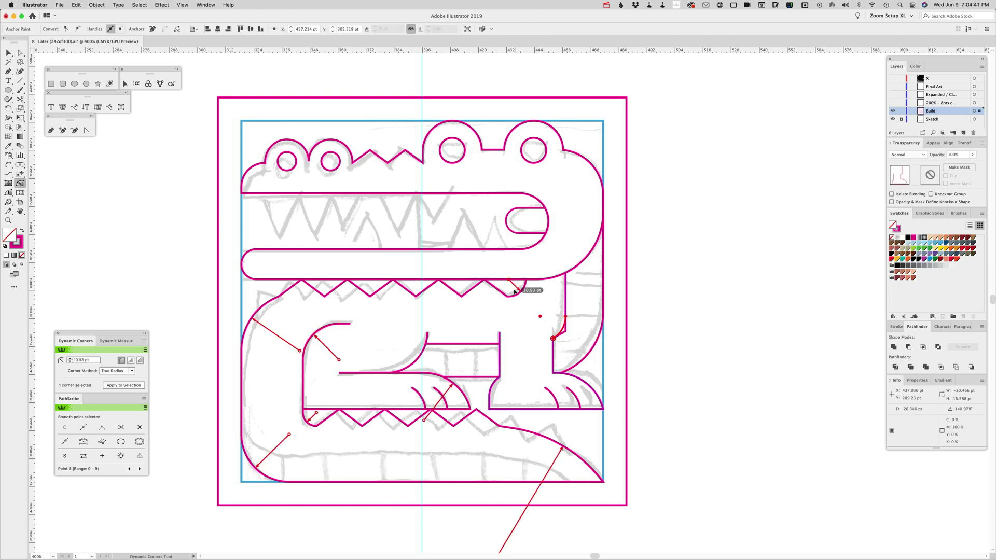
click(584, 316)
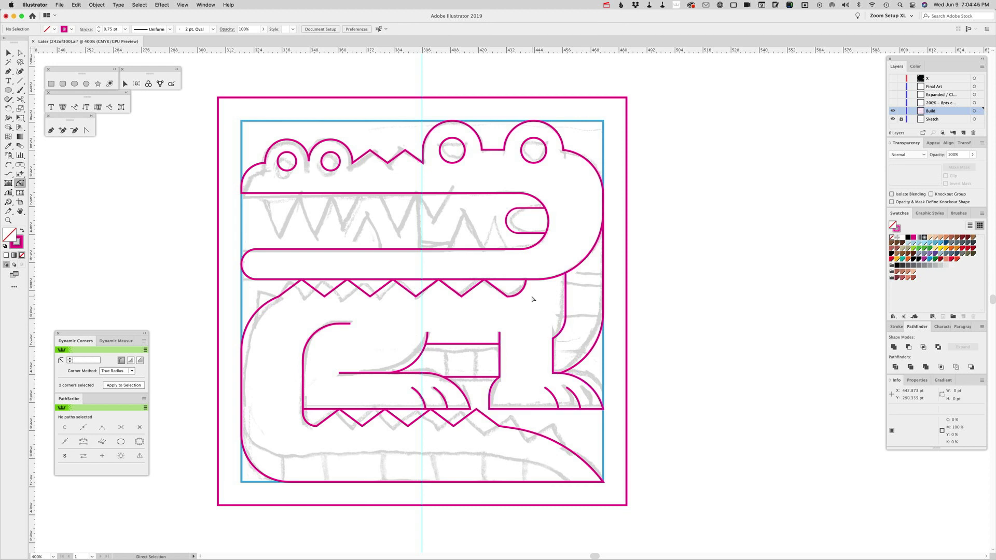
Draw a horizontal stripe line about 16 pt long across the belly strip beside the upper right leg, just below the jaw.
click(22, 80)
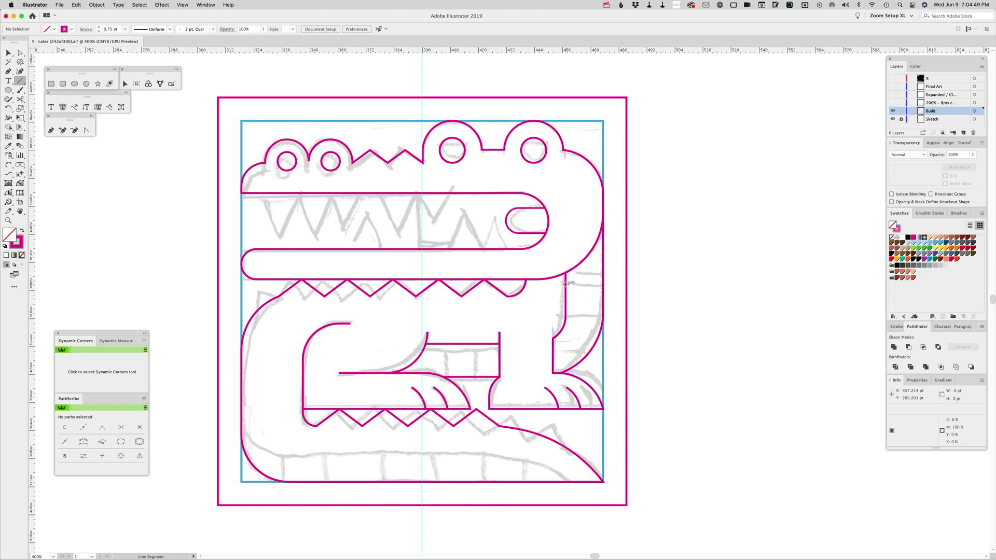
drag(566, 282, 603, 284)
key(v)
click(591, 286)
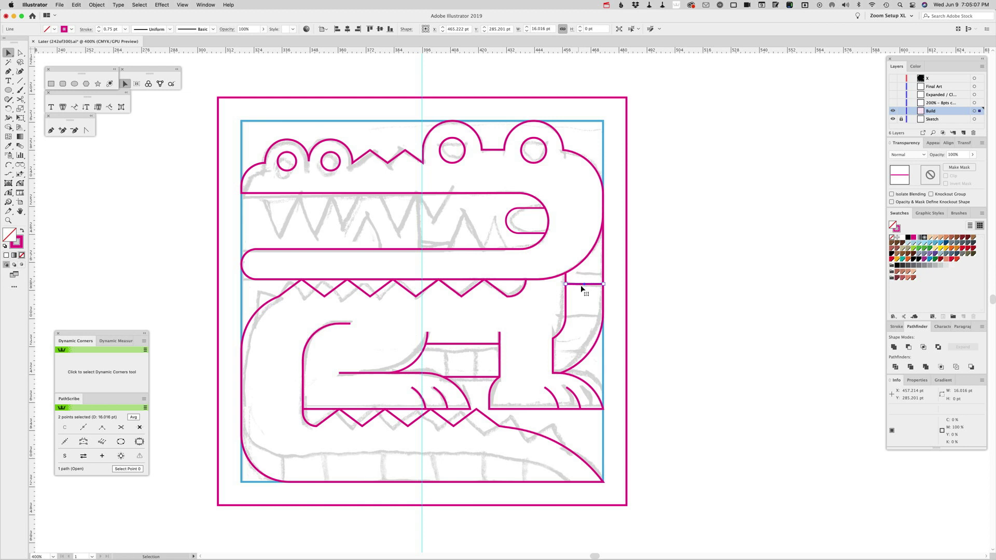
Duplicate the stripe line twice downward at equal spacing and fit the lowest copy between the right leg's line and the outer belly curve.
drag(589, 285, 590, 317)
key(a)
key(super+d)
click(638, 324)
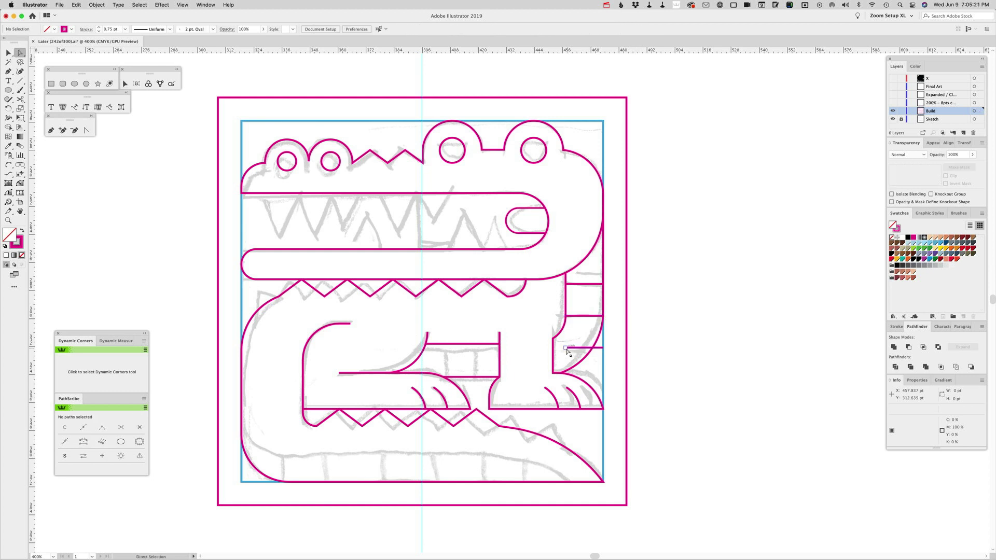
drag(566, 348, 593, 351)
click(633, 318)
Draw a vertical stripe line about 14.2 pt high across the belly section between the legs, copy it toward the left leg, and space both lines.
click(22, 81)
drag(475, 343, 475, 378)
key(super+shift+a)
key(v)
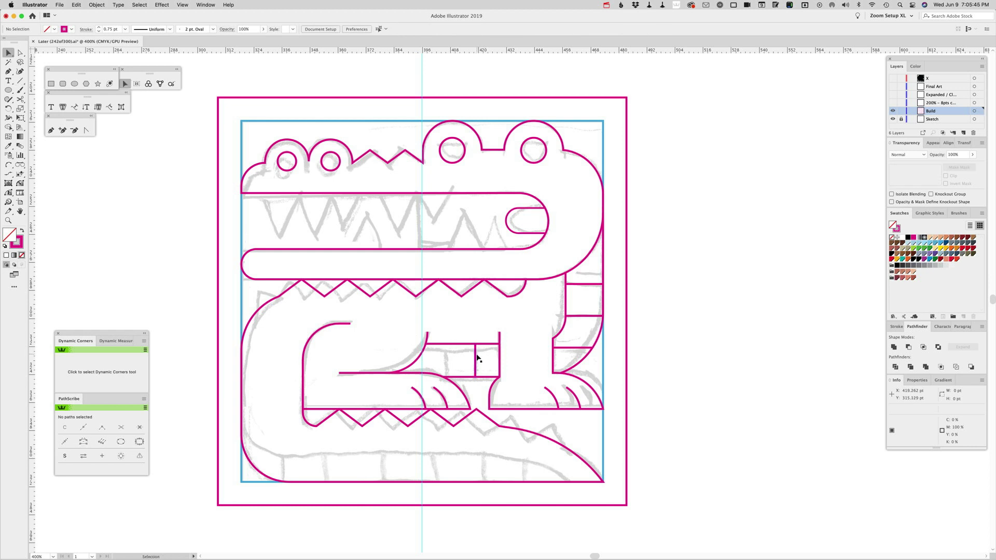
click(477, 357)
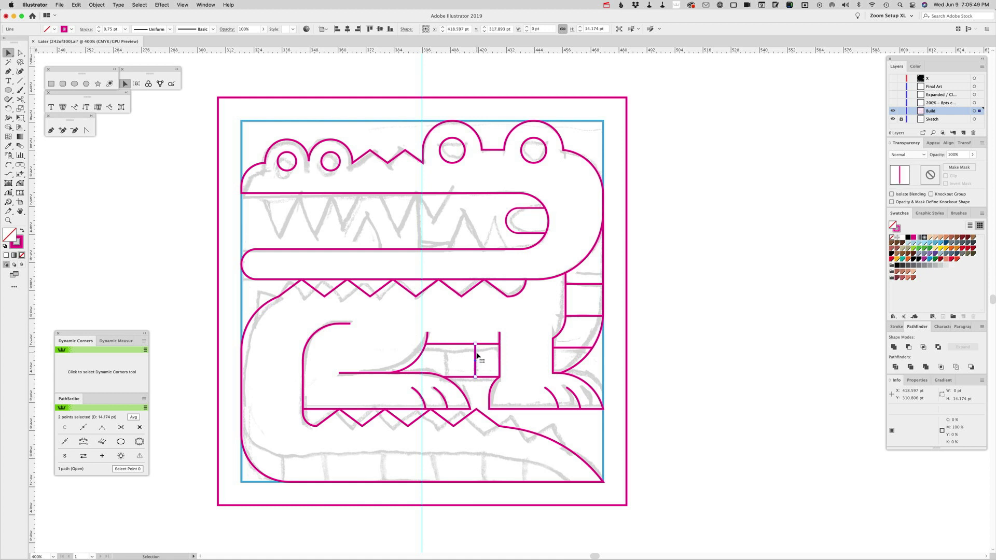
drag(477, 357, 443, 380)
shift+click(477, 358)
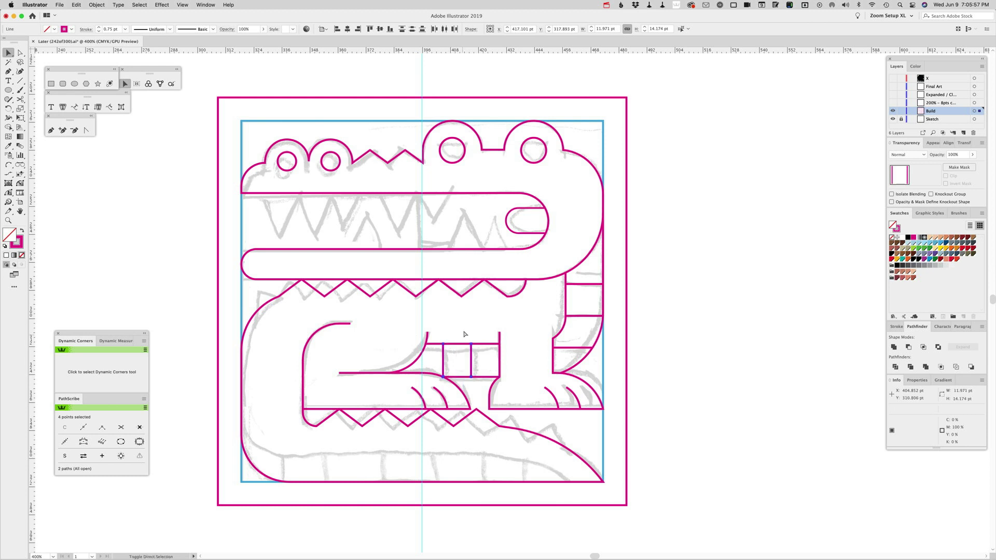
click(470, 321)
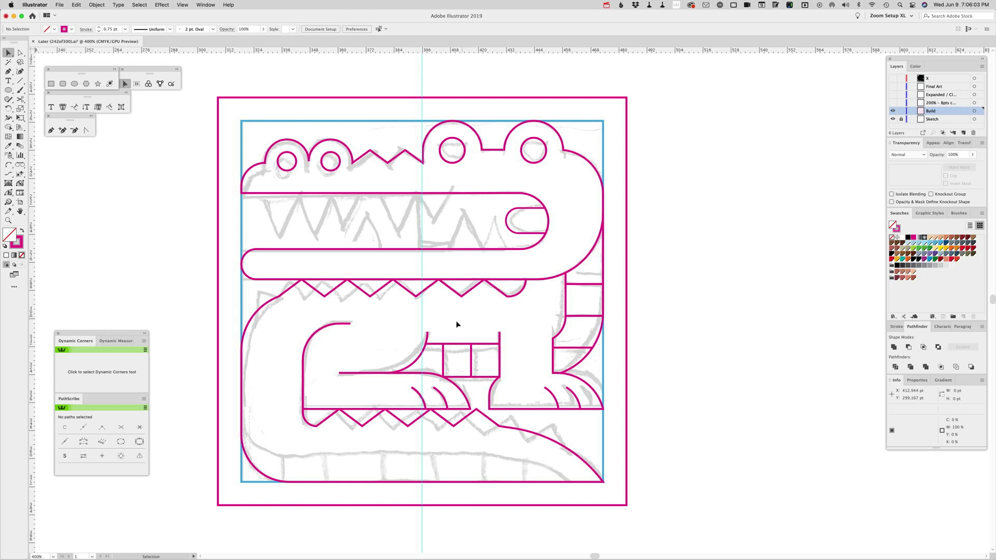
Copy the body and tail outline straight up about 11.4 pt so its bottom edge follows the sketched belly line.
click(253, 319)
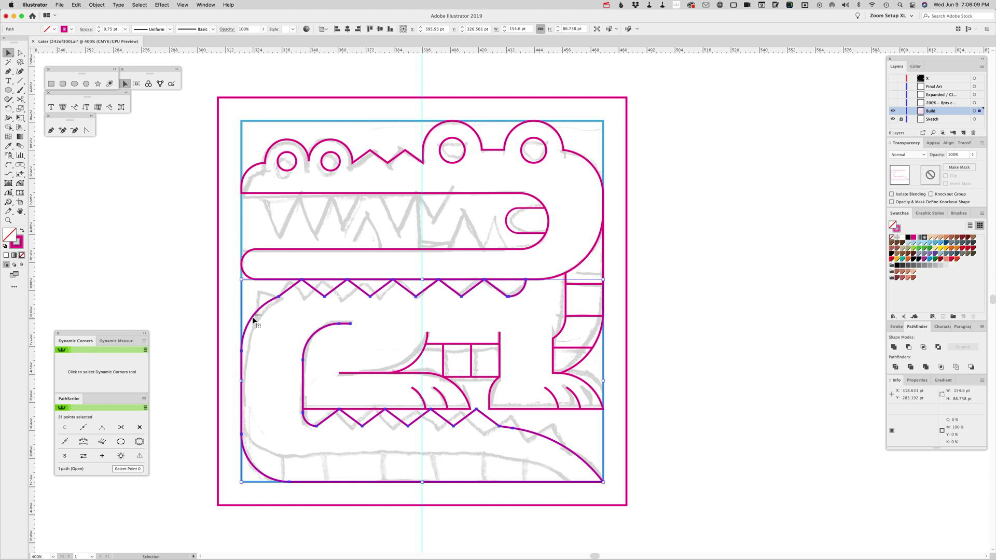
drag(249, 460, 246, 435)
drag(245, 433, 248, 433)
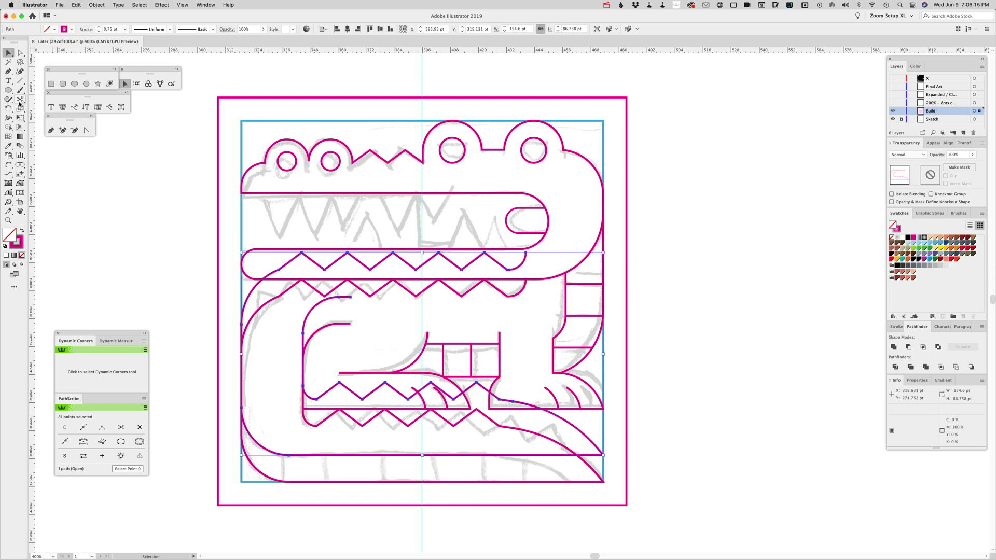
Cut the copied outline at its left side and near the tail end, and delete everything except the lower belly curve.
key(c)
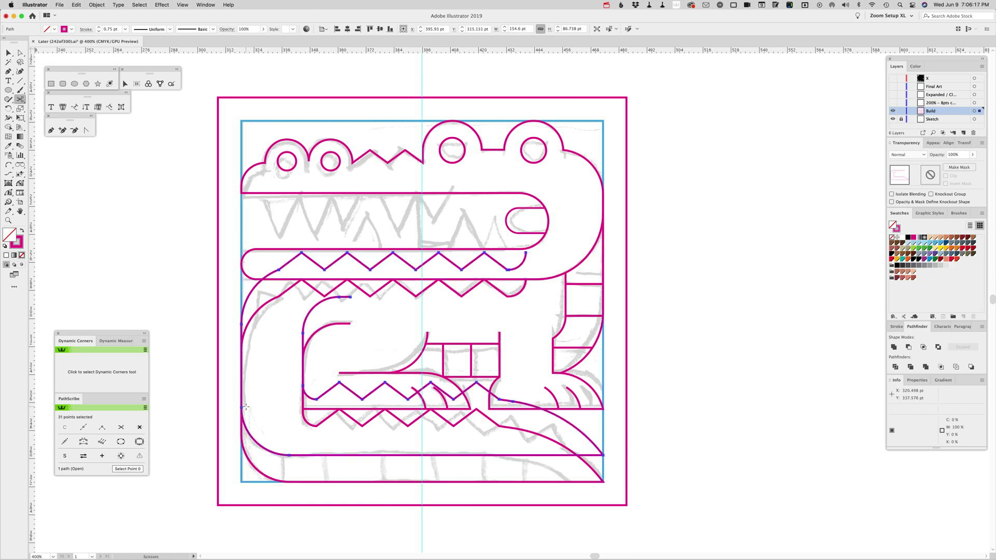
click(242, 407)
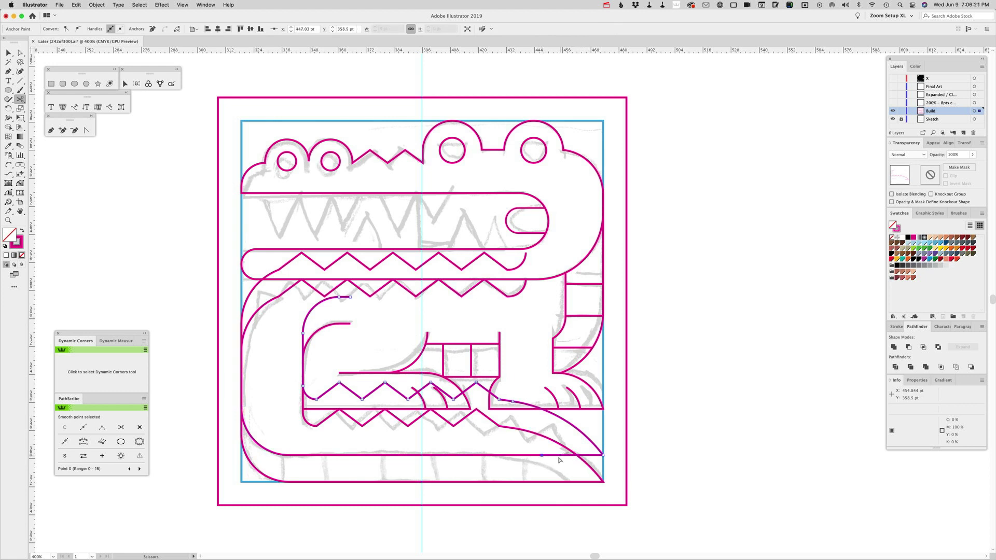
key(a)
click(557, 456)
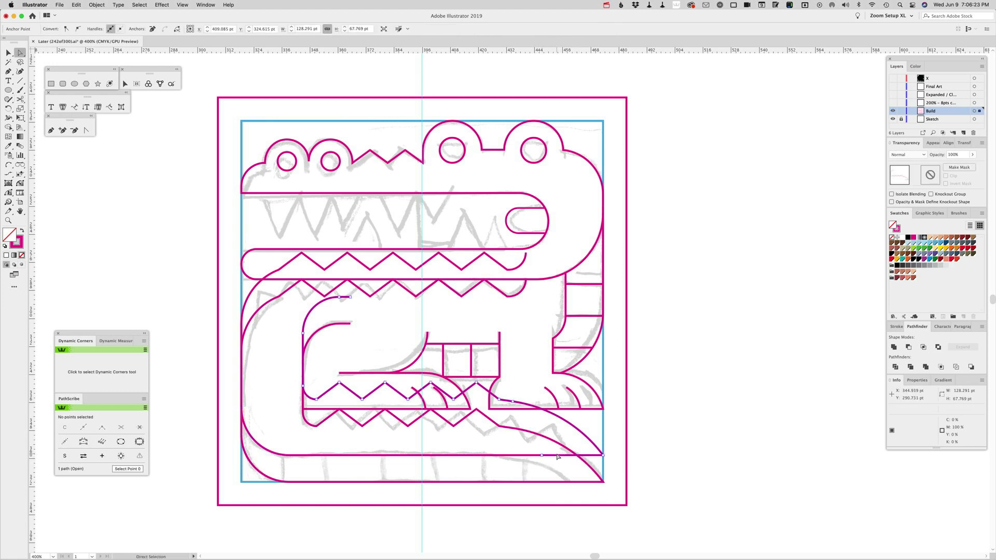
key(Delete)
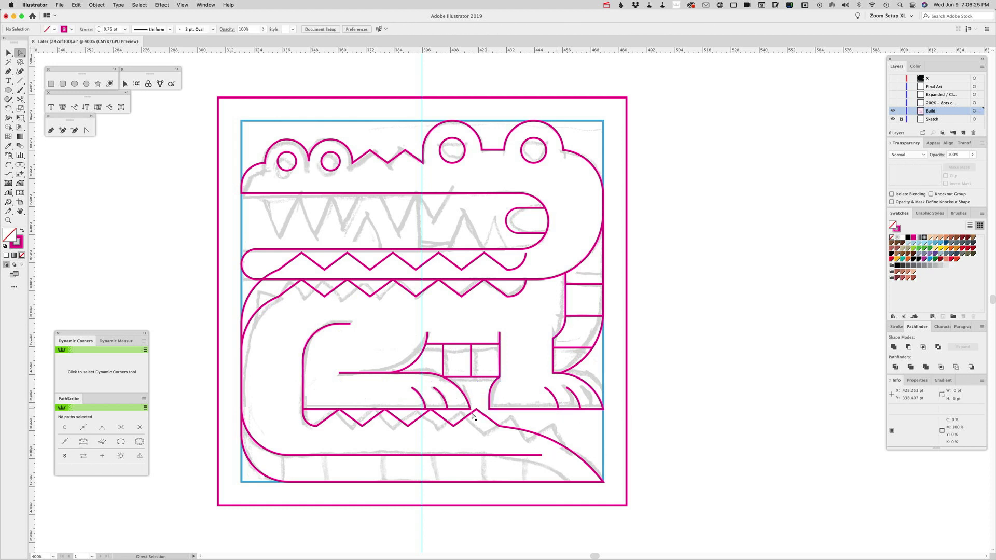
click(318, 267)
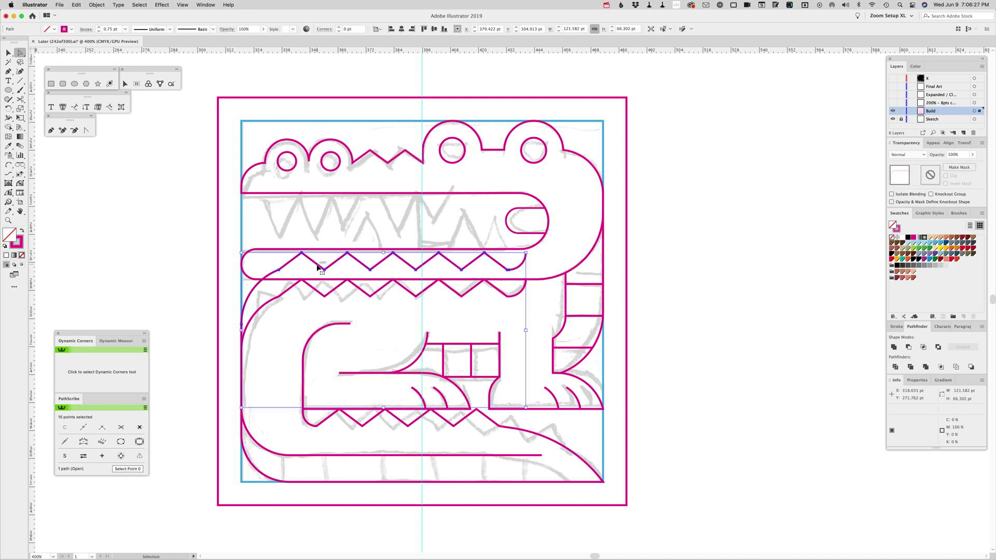
key(Delete)
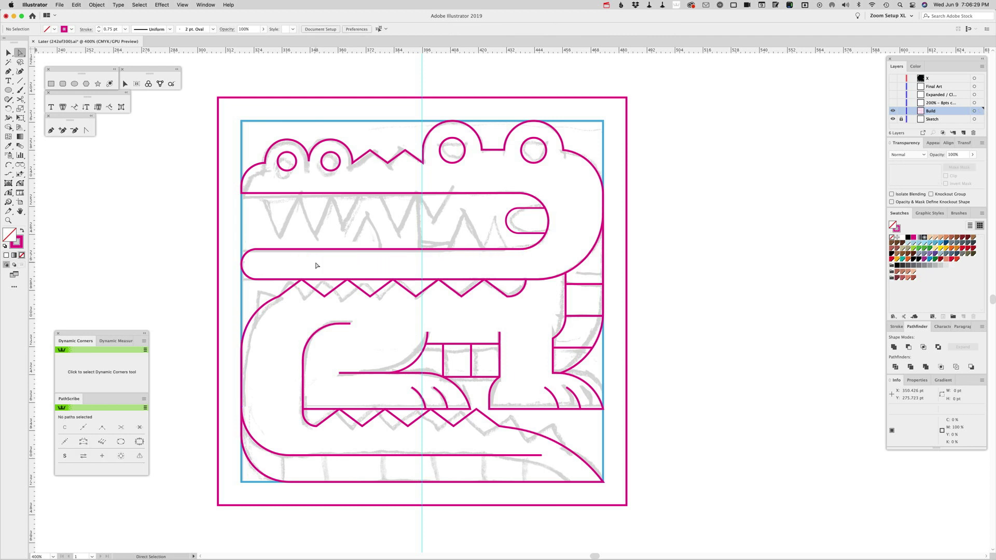
Extend the lower belly line with a slanted segment down to the tail's bottom edge and round the corner into a smooth curve.
click(51, 129)
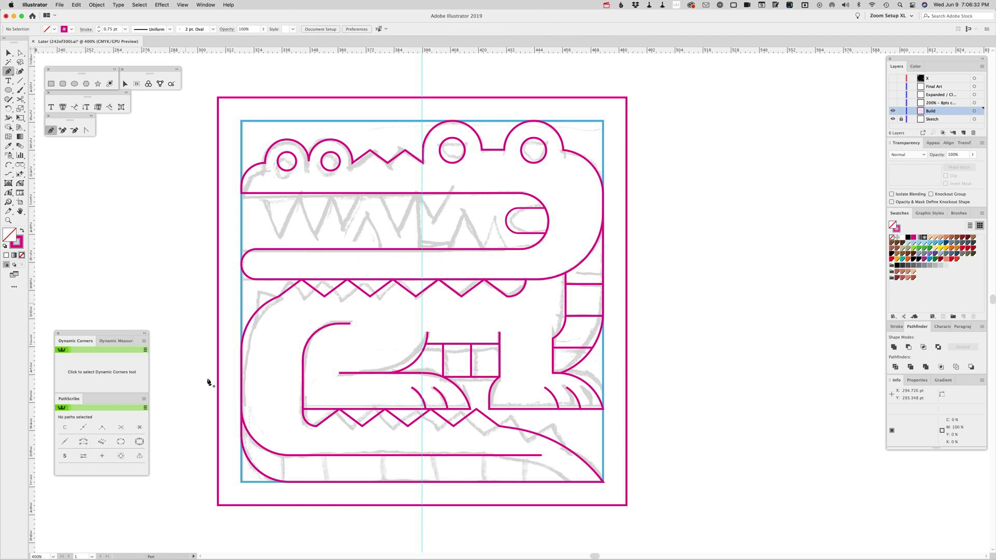
click(542, 455)
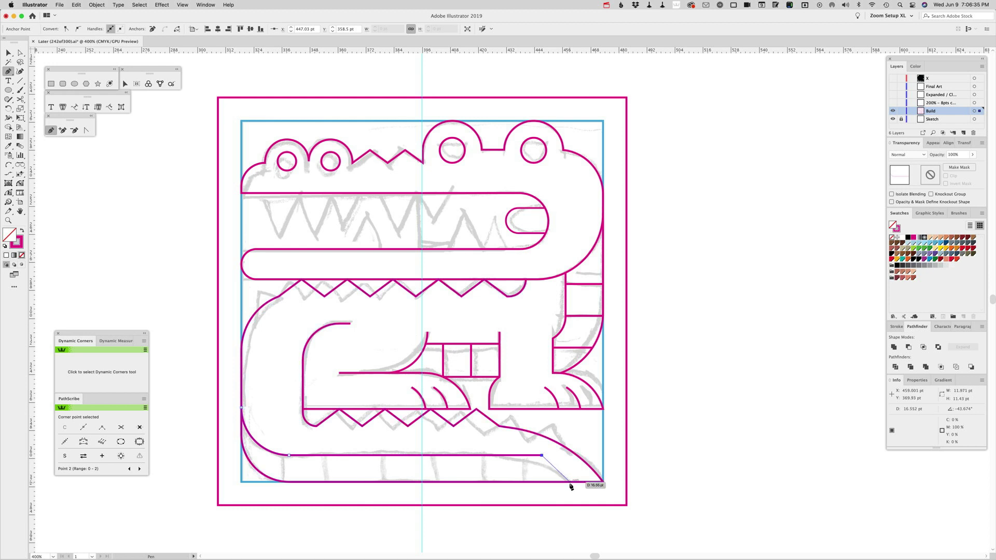
click(569, 482)
click(19, 183)
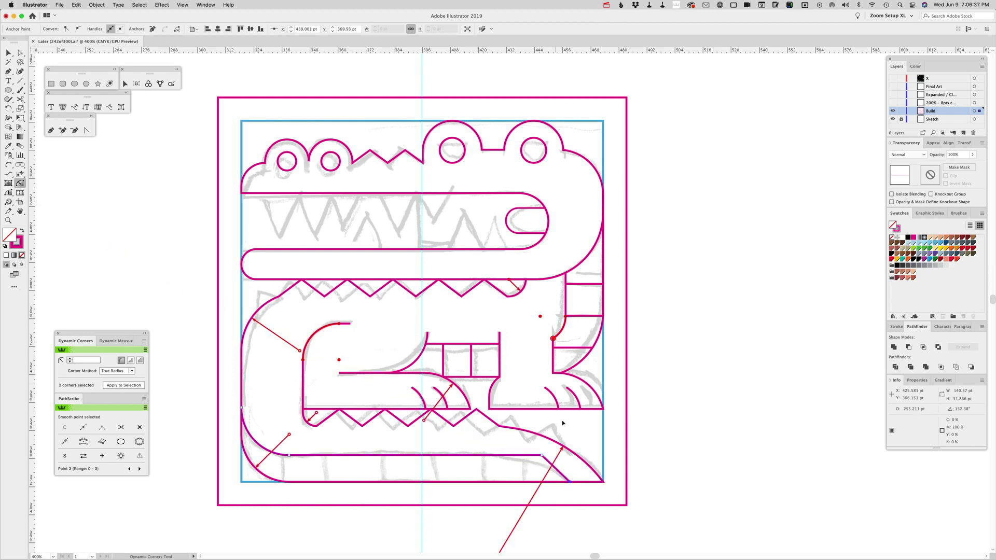
drag(541, 456, 542, 498)
drag(542, 499, 606, 402)
super+click(260, 296)
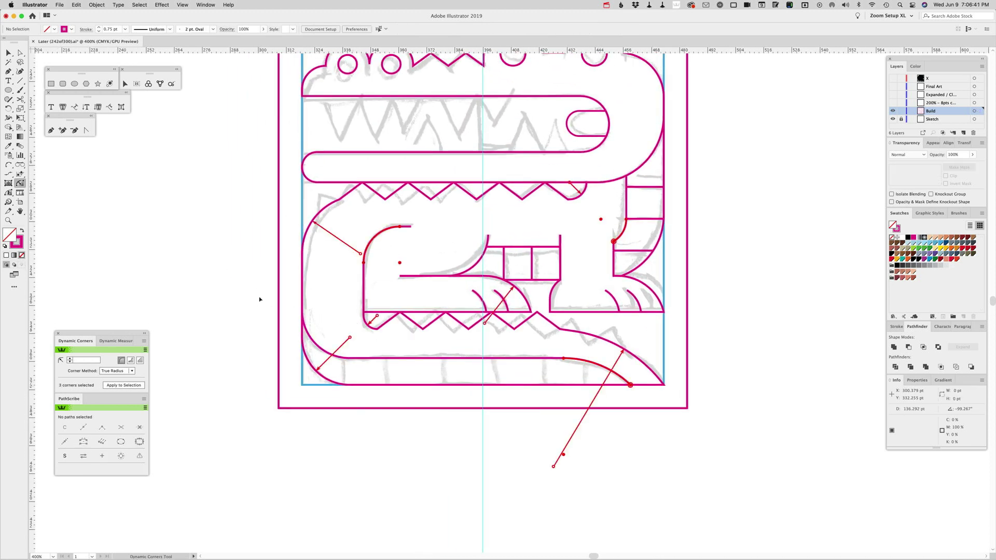
Draw a vertical line 11.428 pt high across the left end of the lower belly band and copy it to X 439.714 pt near the tail.
click(20, 80)
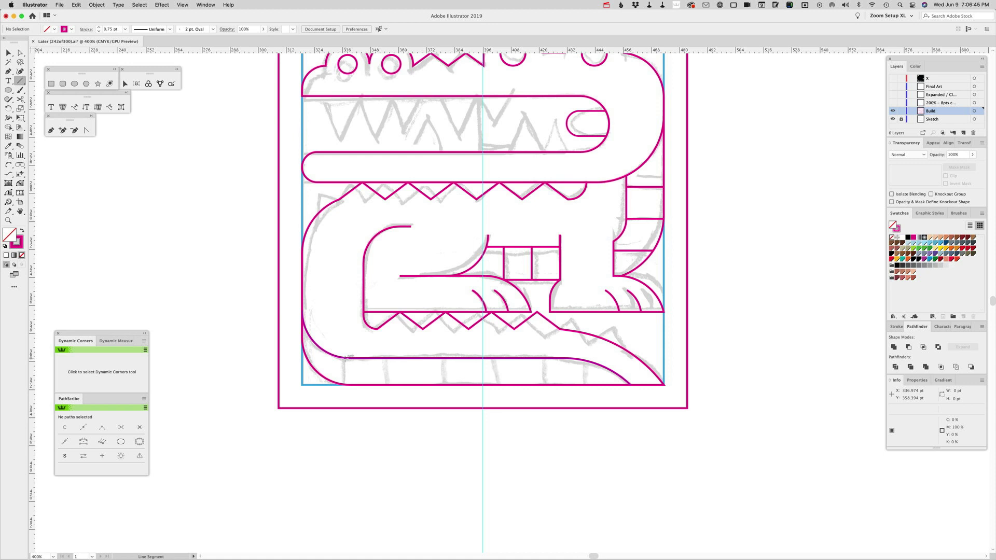
drag(345, 358, 345, 385)
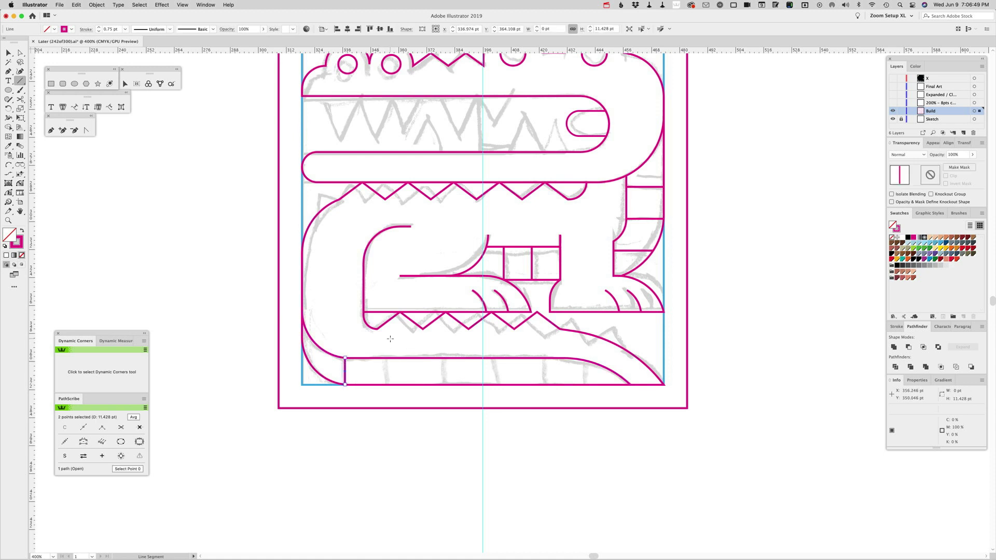
key(v)
click(390, 347)
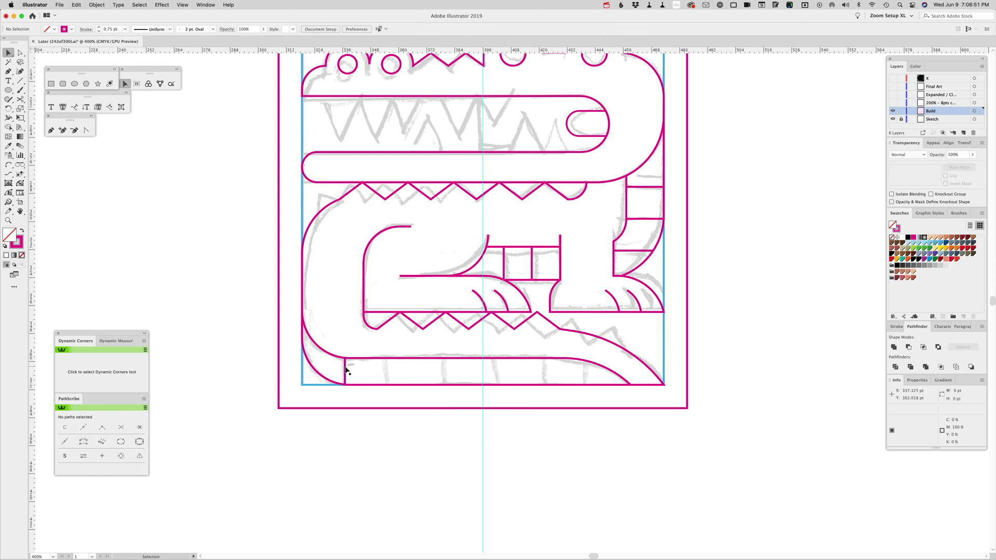
drag(345, 370, 585, 372)
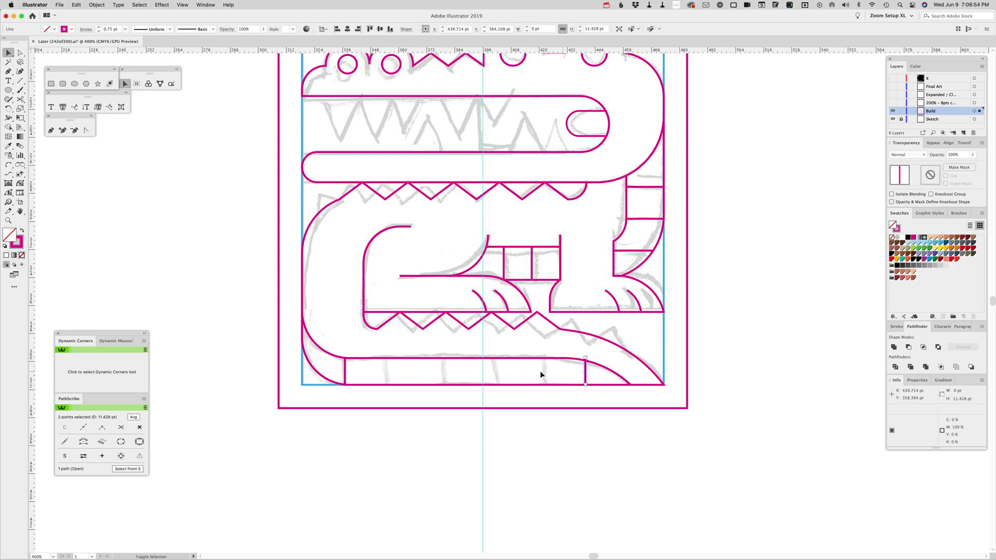
Blend the two vertical belly lines using Specified Steps spacing with 4 steps.
shift+click(345, 371)
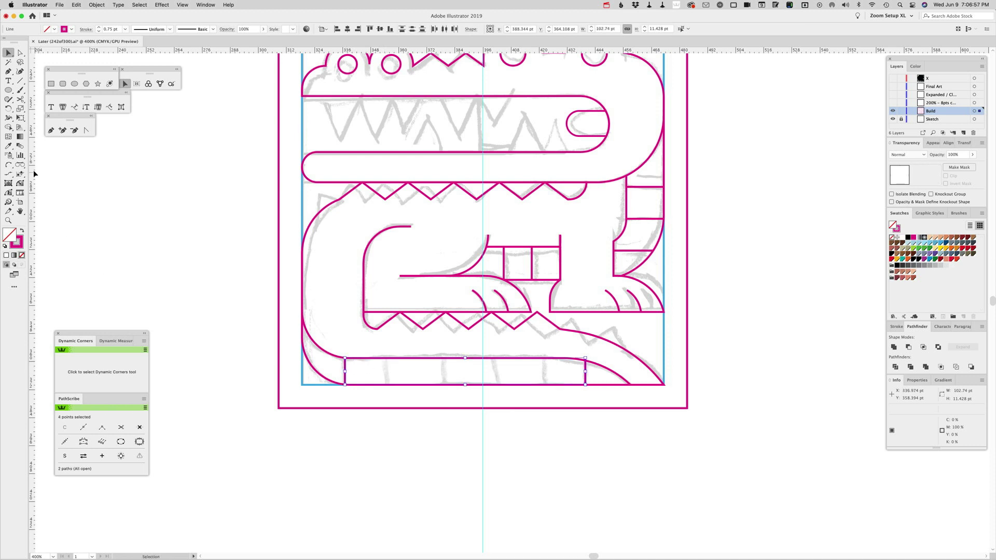
click(20, 145)
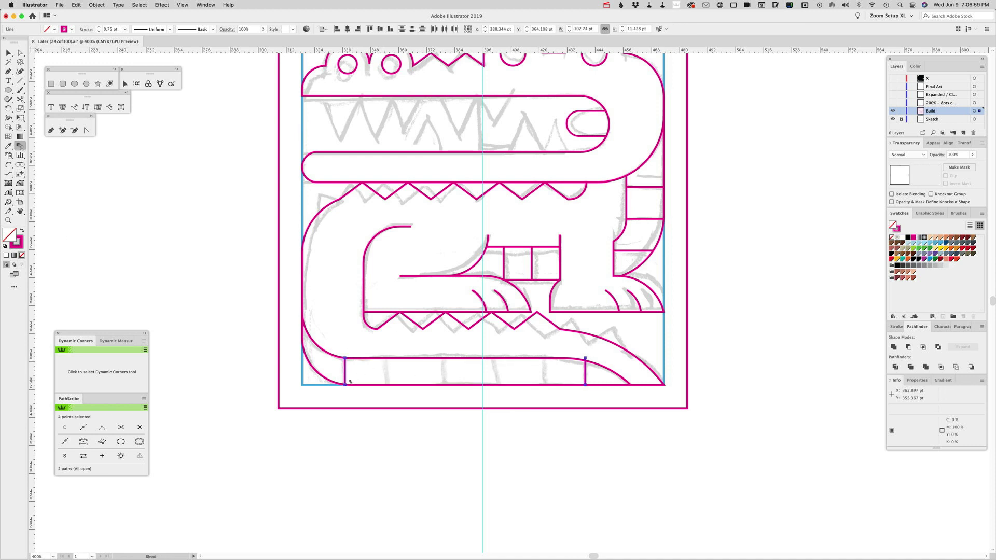
click(586, 385)
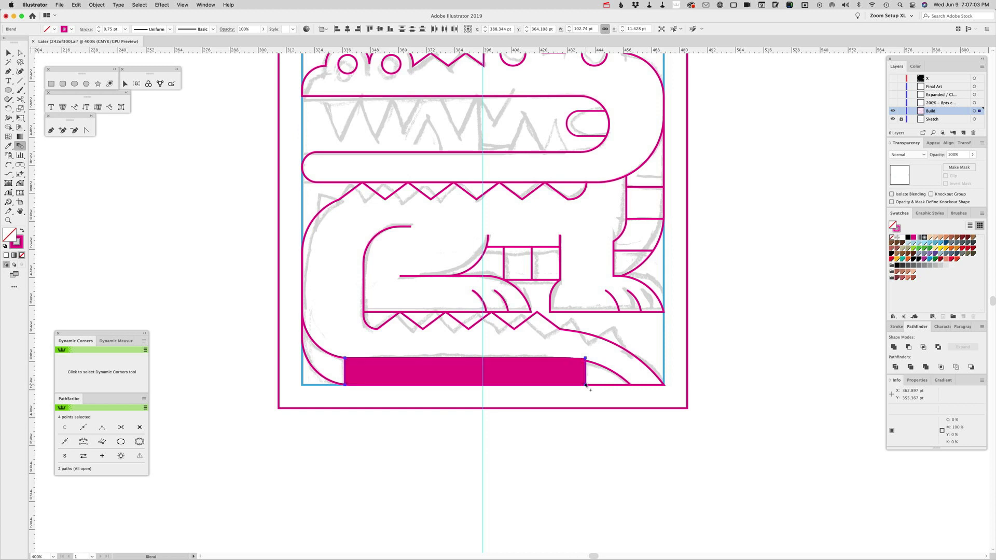
double_click(20, 146)
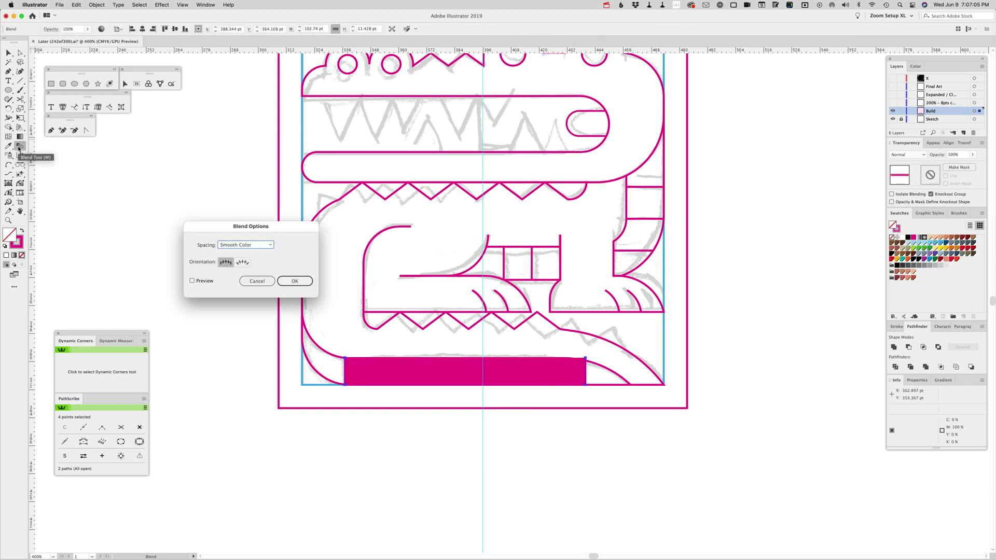
click(242, 245)
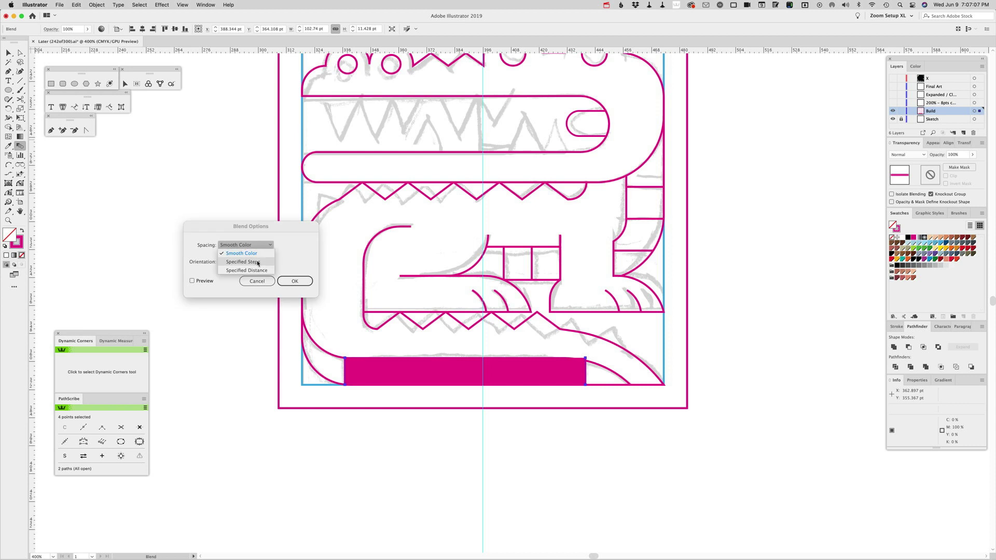
click(254, 262)
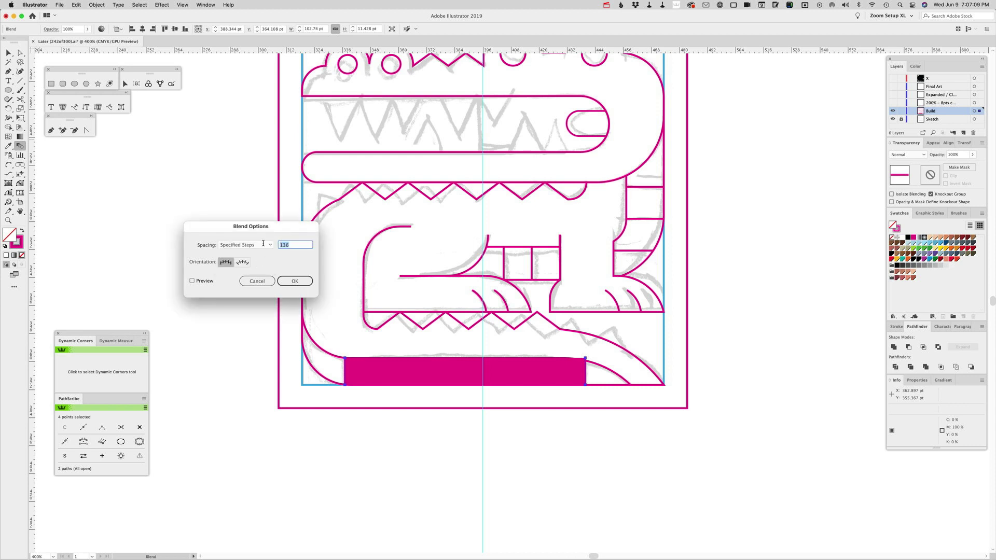
text(4)
key(Return)
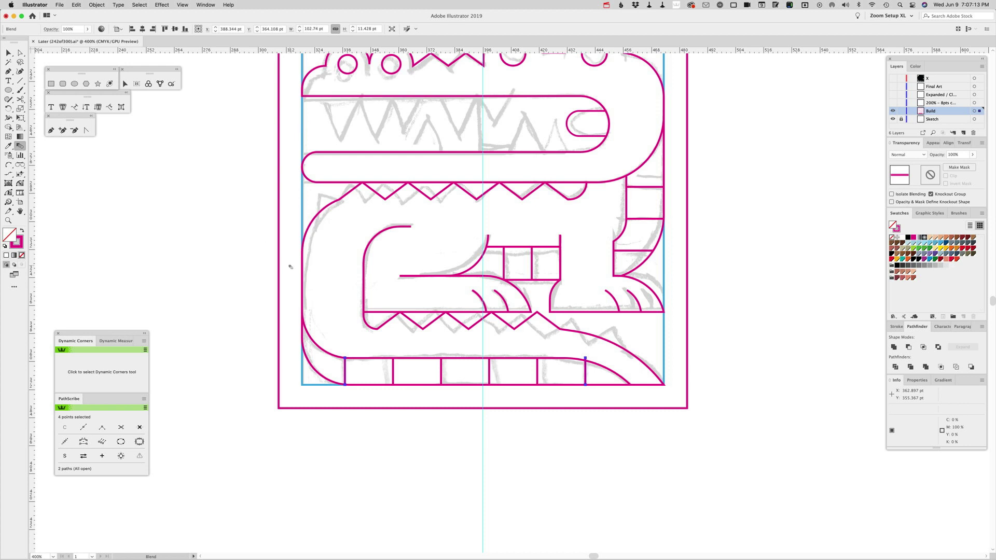
Expand the stripe blend into separate line paths.
click(89, 4)
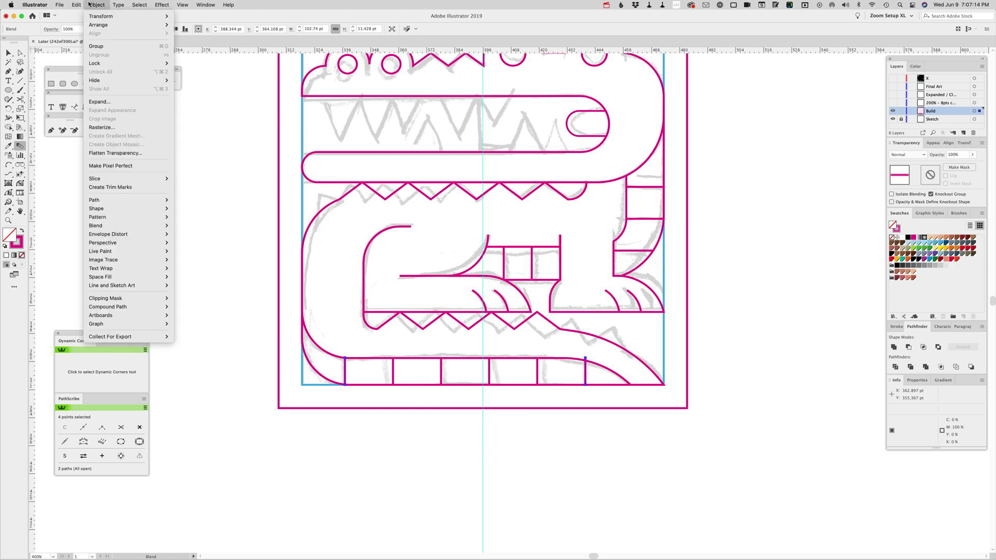
click(112, 102)
click(472, 335)
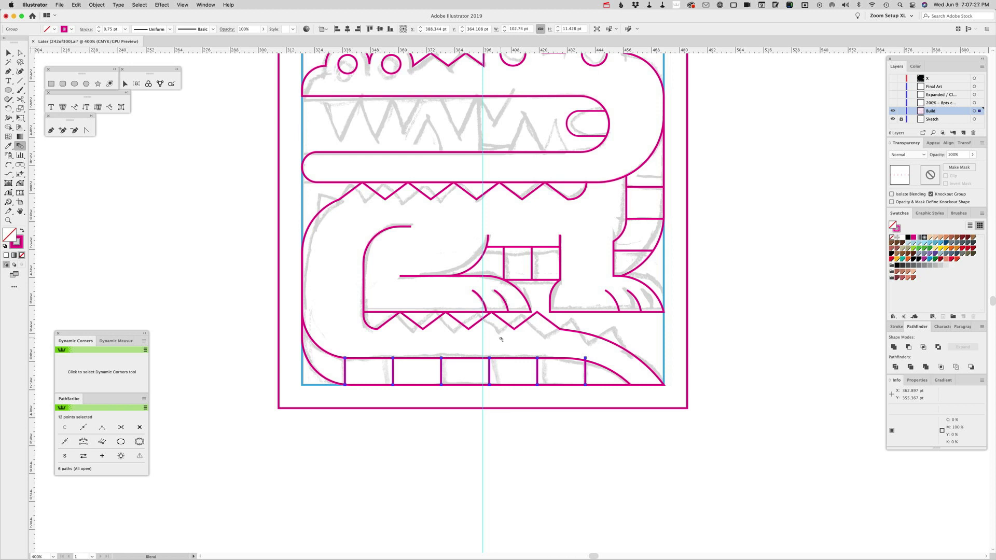
Adjust the upper end of the stripe nearest the tail tip so it meets the curved belly line.
key(a)
click(567, 349)
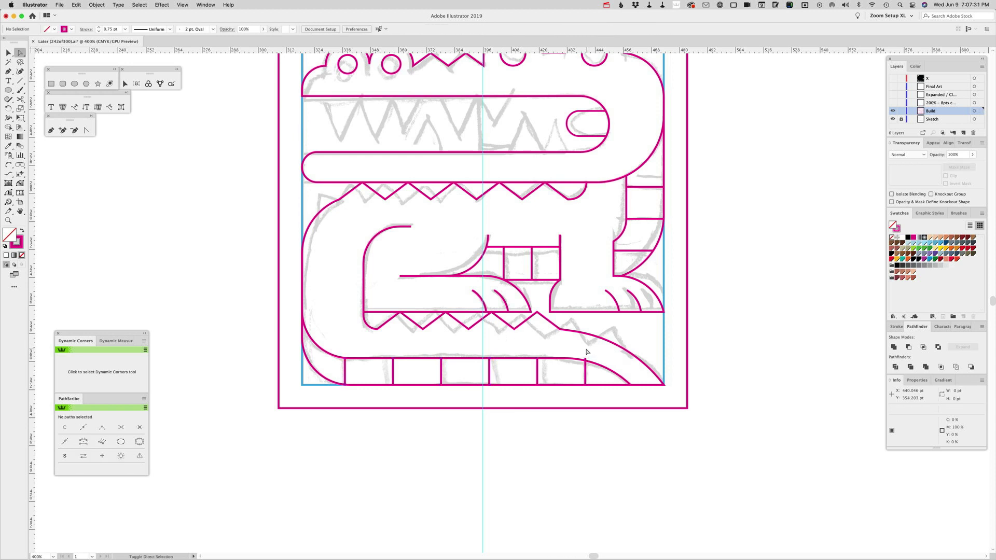
click(585, 349)
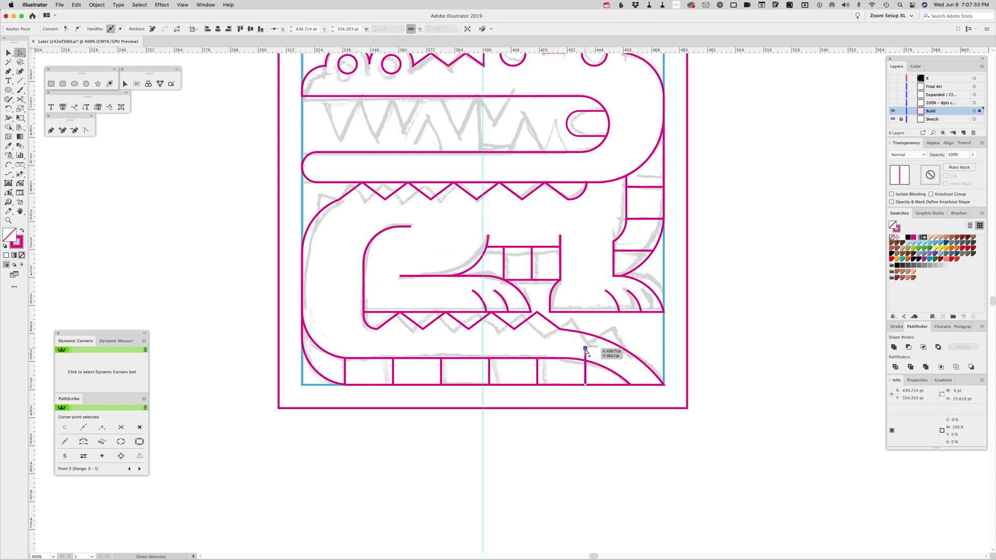
drag(586, 350, 586, 363)
click(547, 349)
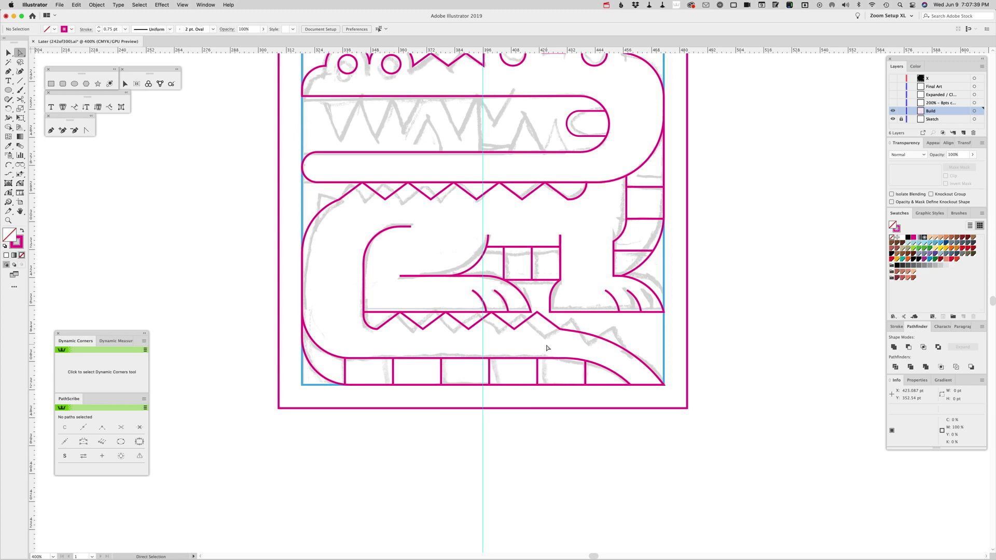
Draw a square about 13.6 pt per side, rotated into a diamond, inside the crocodile's open mouth.
drag(544, 279, 573, 401)
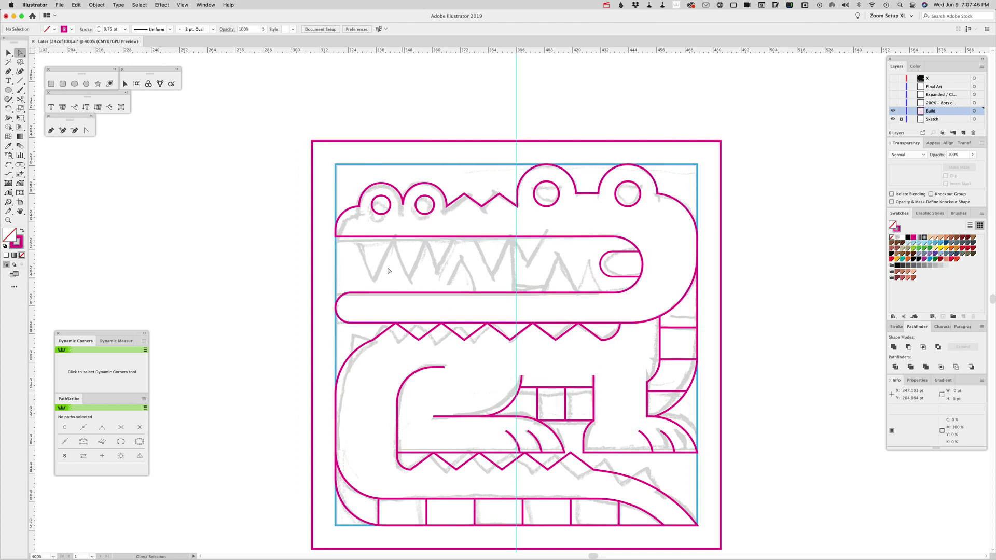
click(51, 131)
click(51, 84)
mouse_move(426, 264)
mouse_down()
mouse_move(442, 279)
mouse_move(445, 248)
mouse_move(452, 271)
mouse_up()
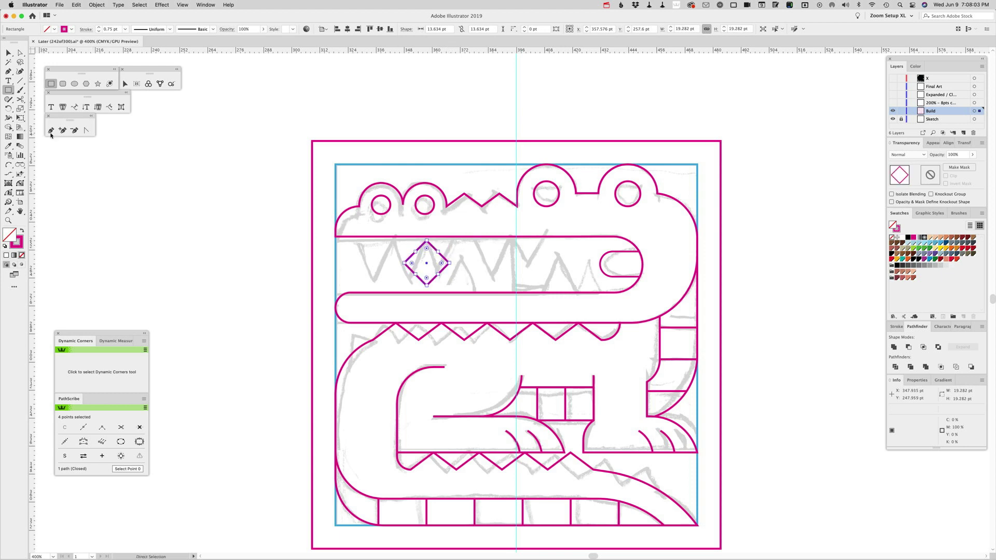
Cut the diamond at its two side corners with Scissors and delete the upper half, leaving a V.
click(20, 99)
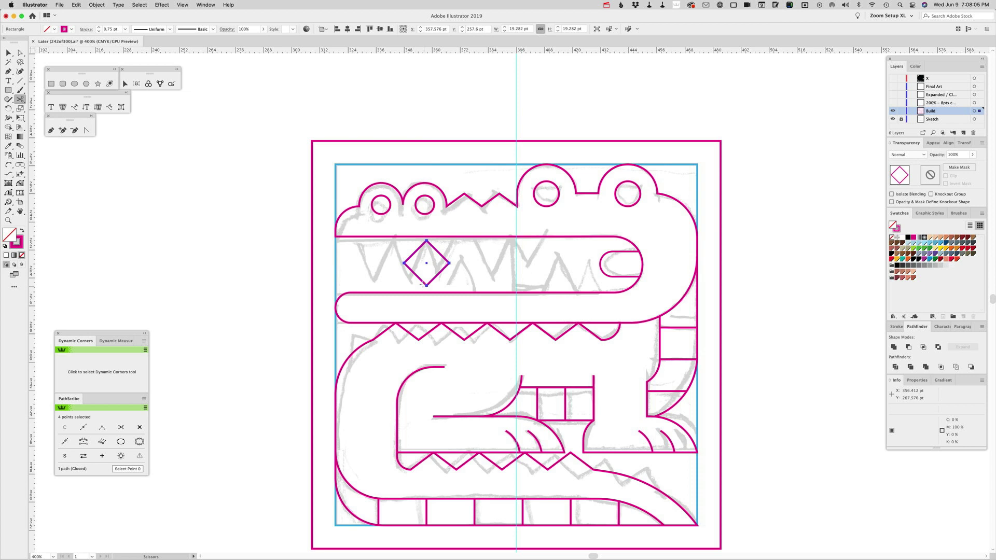
click(404, 263)
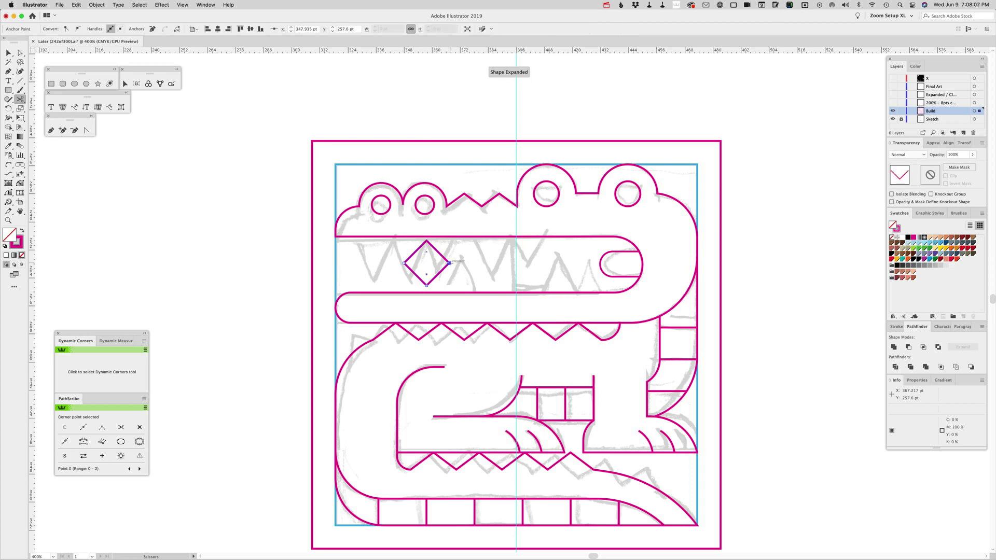
key(a)
click(438, 252)
key(Delete)
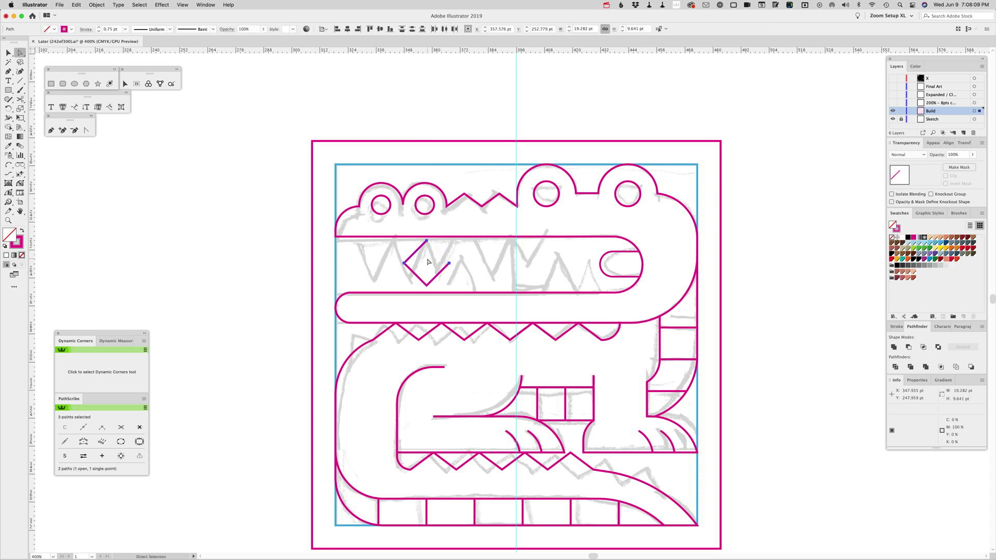
key(Delete)
Move the V to the front of the upper jaw and stretch its tip into a tooth 19.634 pt high.
key(v)
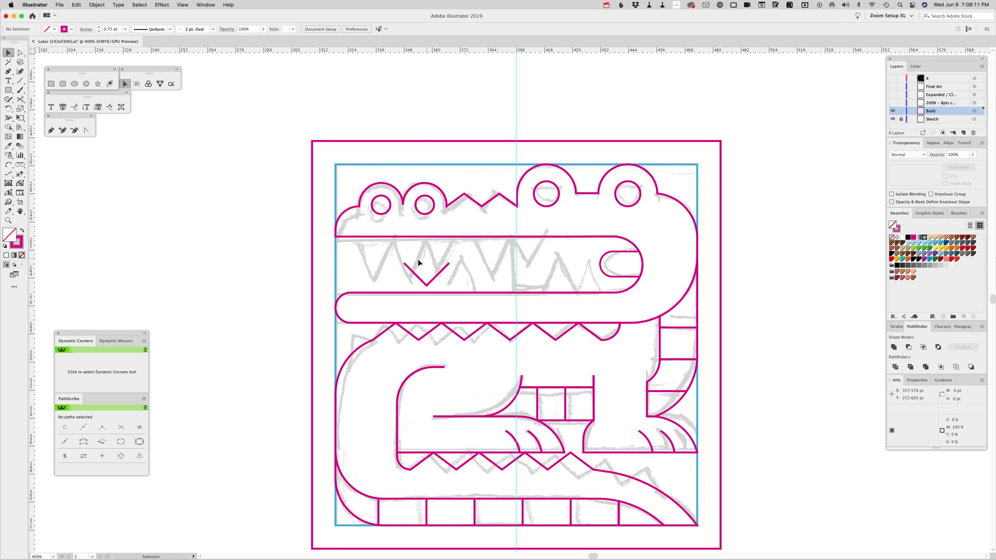
drag(404, 266, 376, 282)
key(a)
click(375, 260)
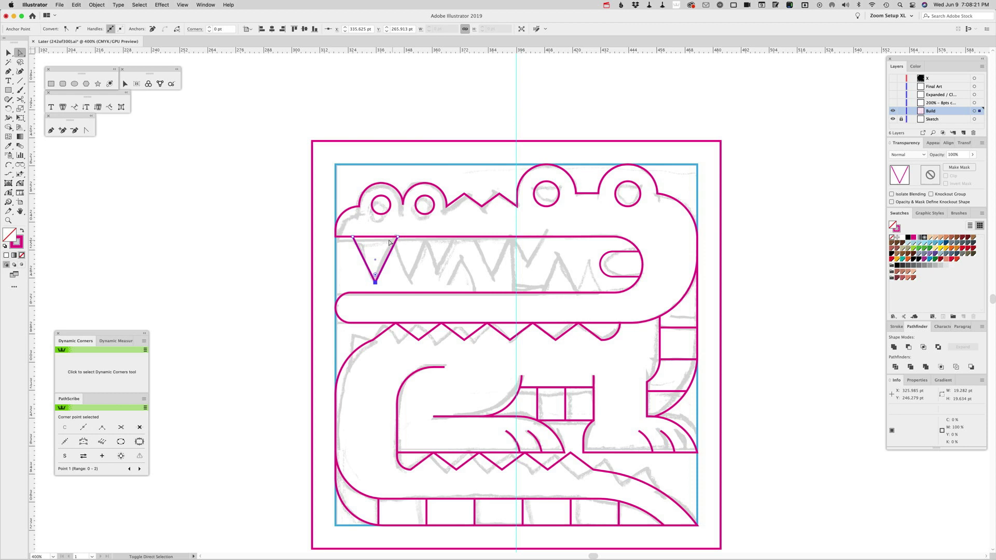
Reset the V-shaped tooth's bounding box and undo the reset.
click(353, 238)
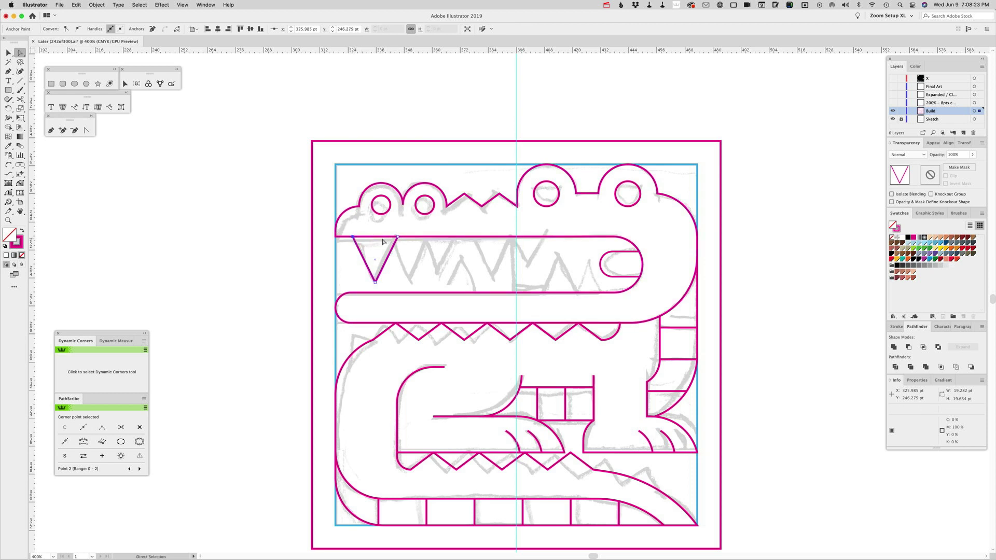
key(v)
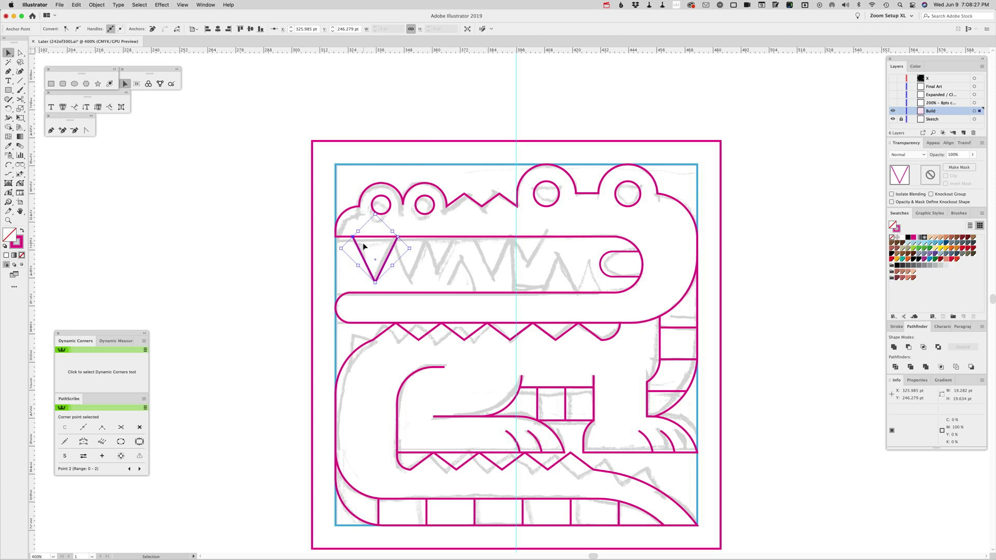
click(92, 5)
mouse_move(99, 21)
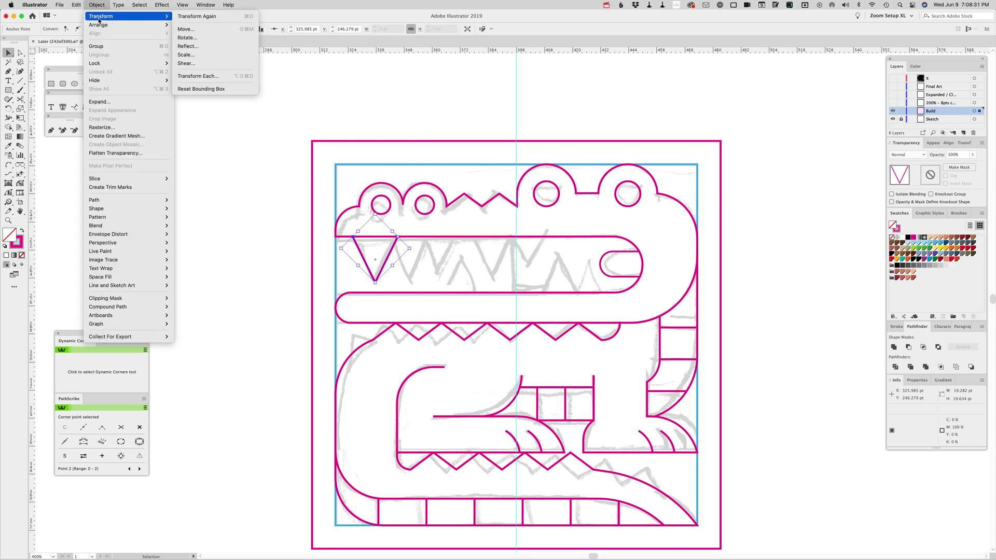
click(202, 89)
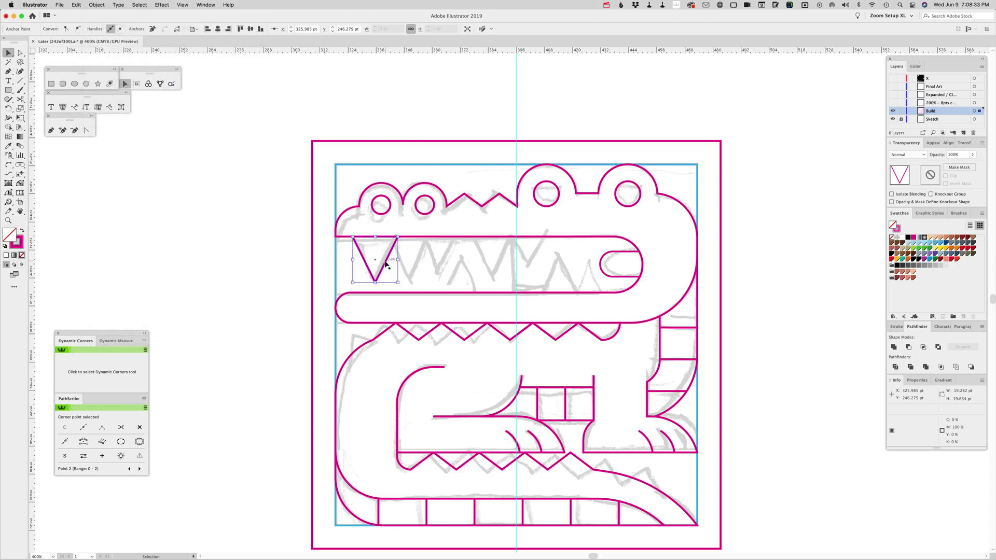
key(ctrl+z)
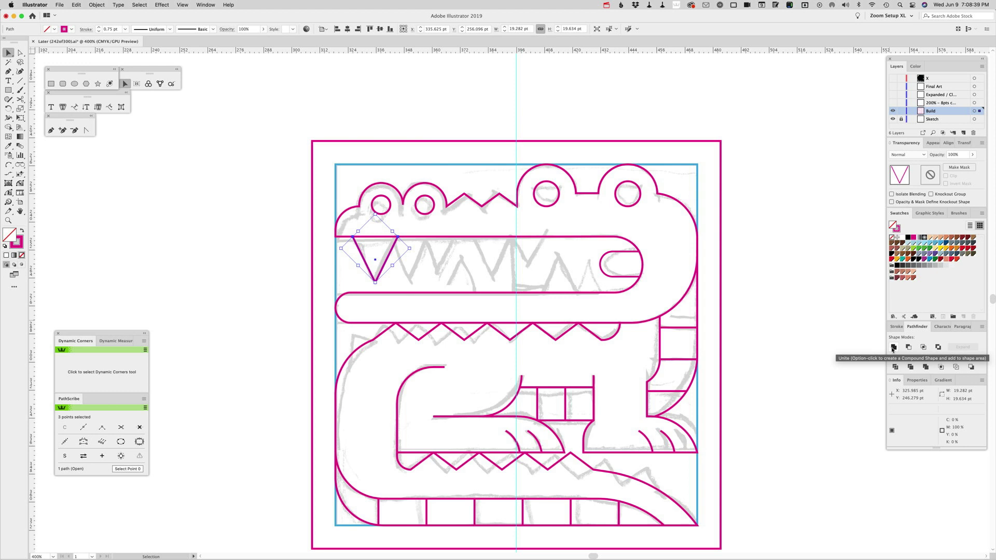
Try to straighten the tooth's bounding box by using Unite and removing the segment across its top.
click(892, 350)
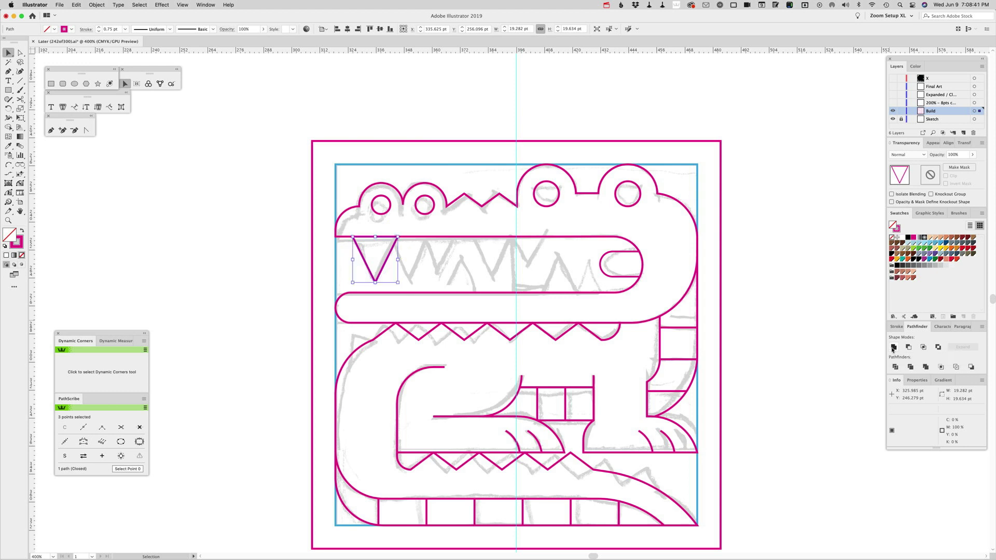
key(a)
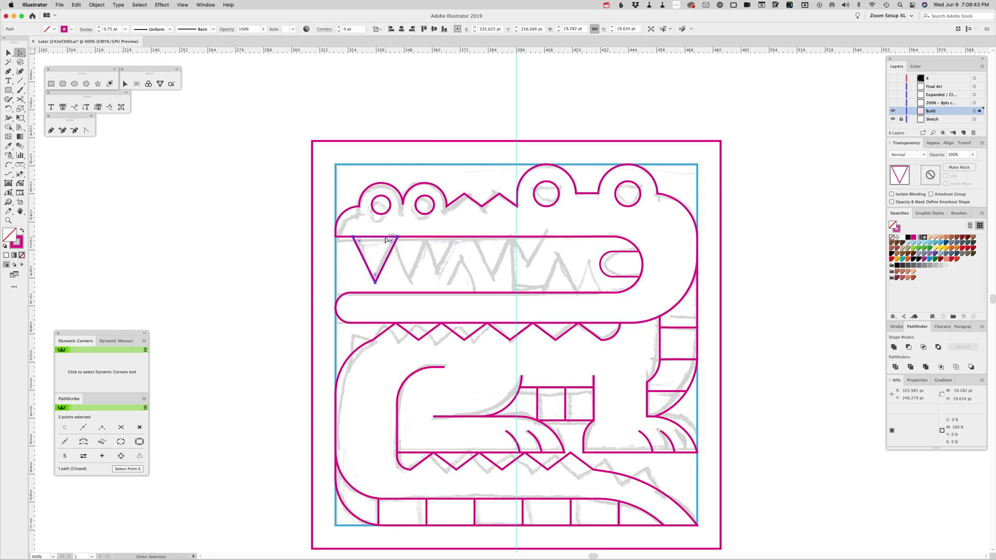
click(376, 238)
key(Delete)
key(v)
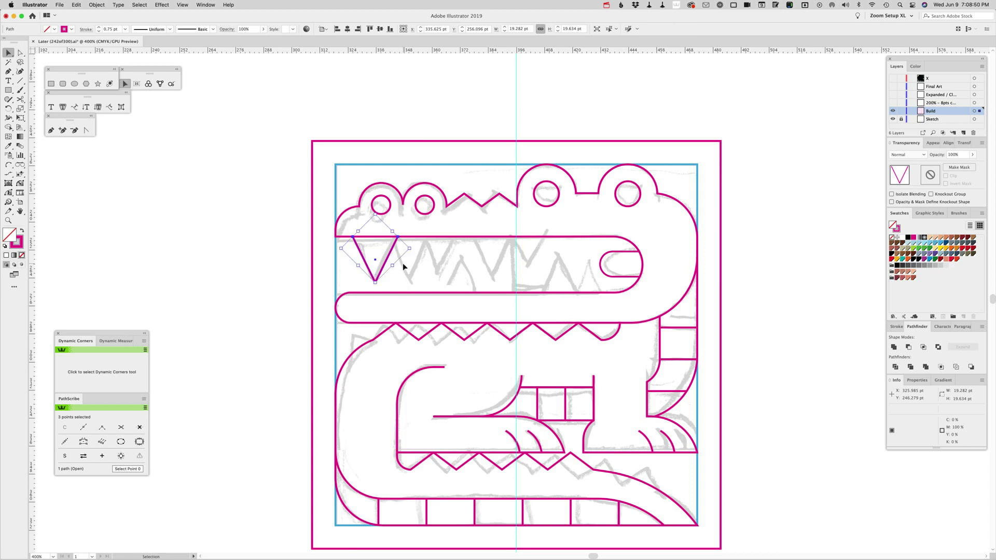
Reset the tooth's bounding box and narrow the tooth symmetrically to 16.633 pt wide.
click(105, 5)
mouse_move(130, 16)
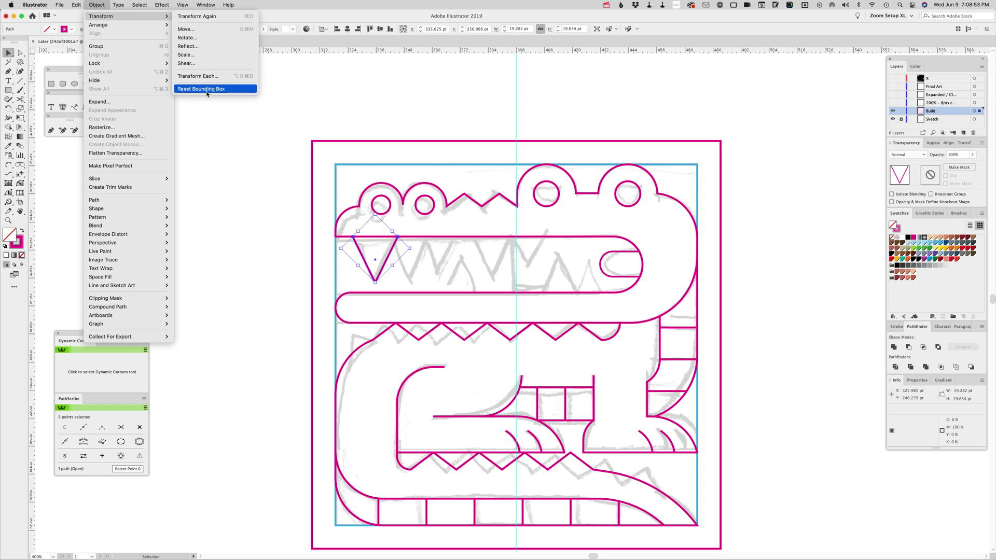
click(240, 89)
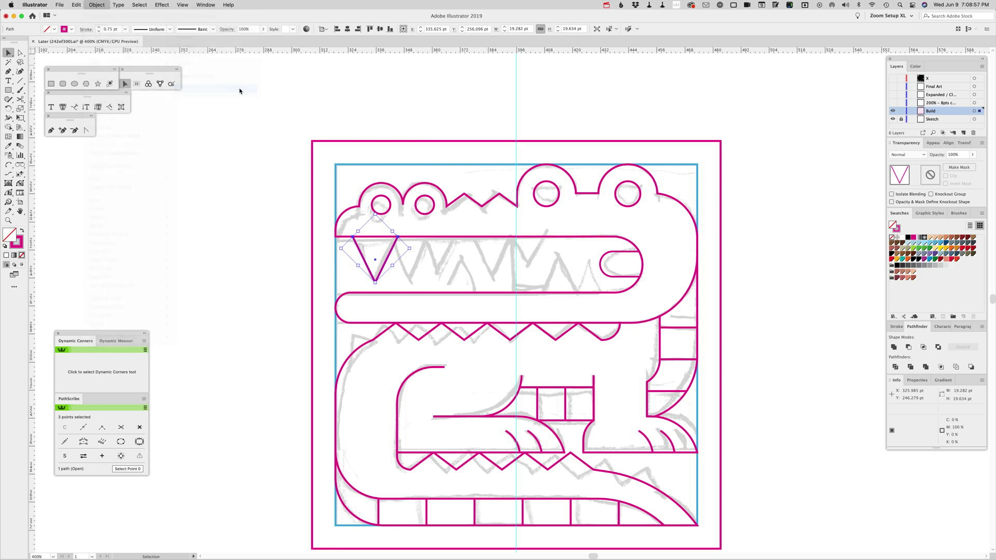
key(a)
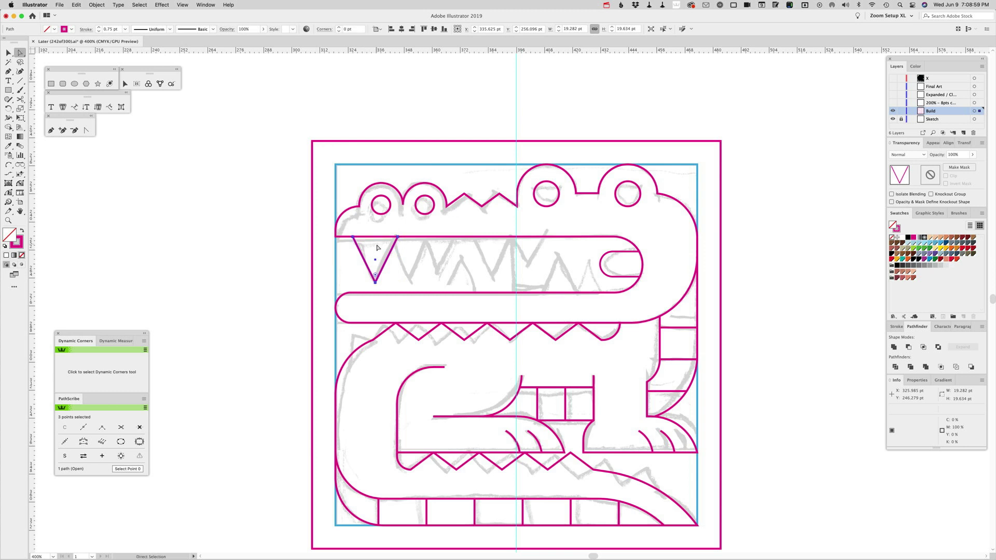
key(v)
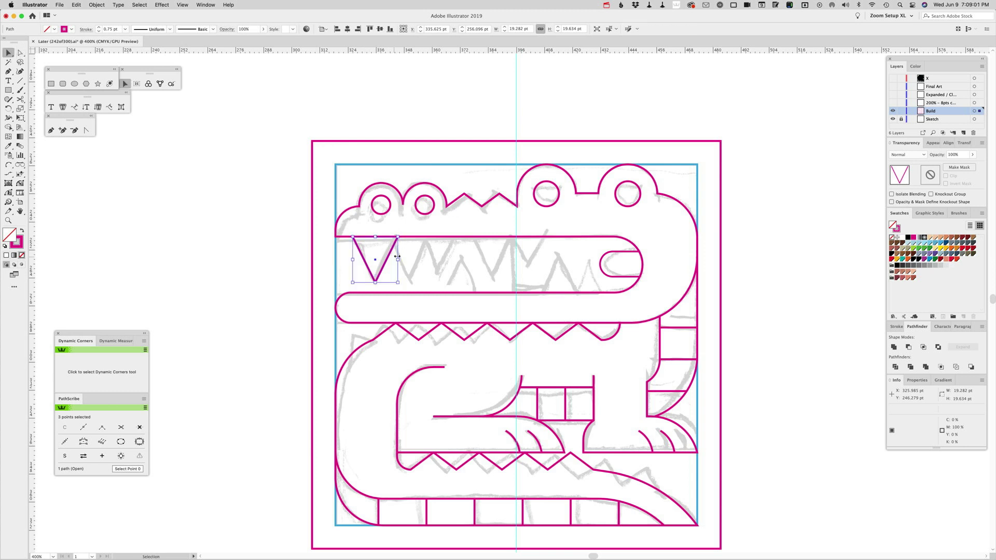
drag(398, 256, 395, 260)
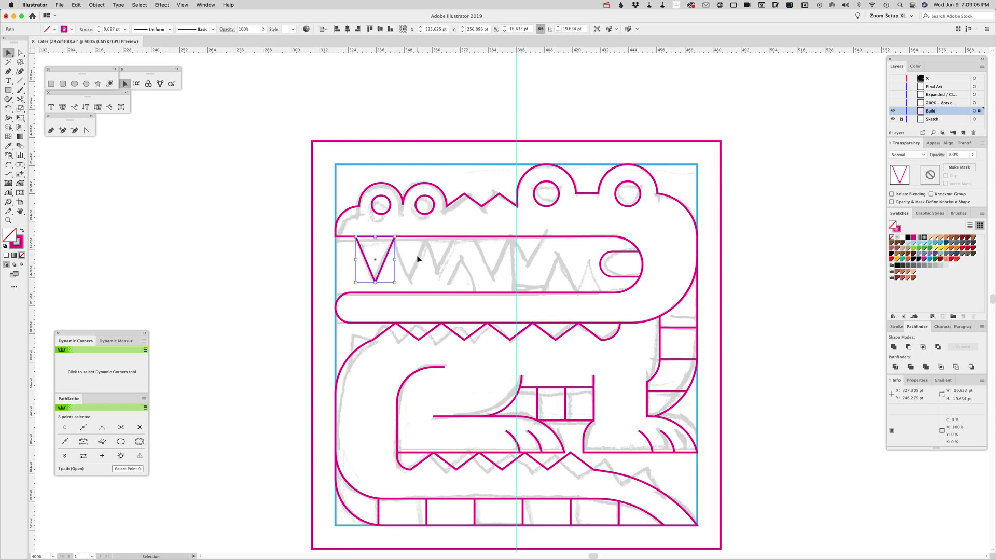
Copy the tooth directly beside the first one and place another copy at X 386.542 pt along the upper jaw.
click(416, 256)
click(392, 248)
drag(359, 239, 395, 239)
click(423, 256)
click(401, 252)
drag(401, 251, 479, 252)
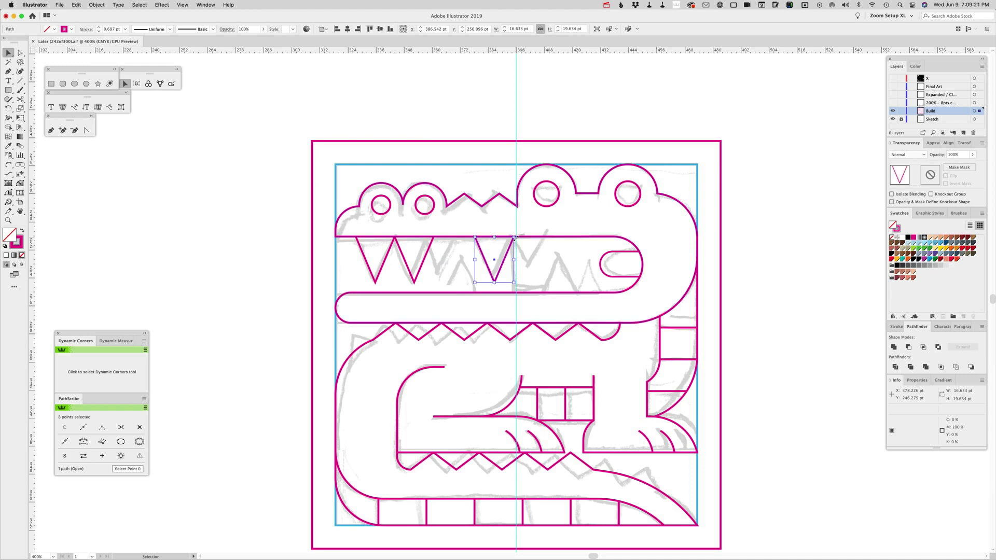
Add a smaller 13.252 by 11.82 pt tooth beside the second tooth and copy it beyond the third large tooth.
drag(513, 283, 450, 265)
key(a)
click(464, 227)
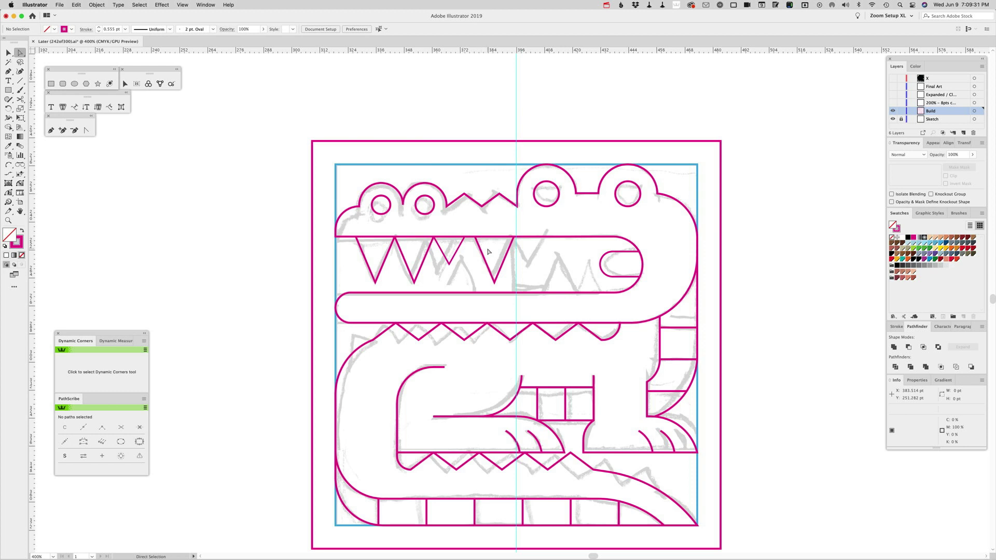
key(v)
click(460, 248)
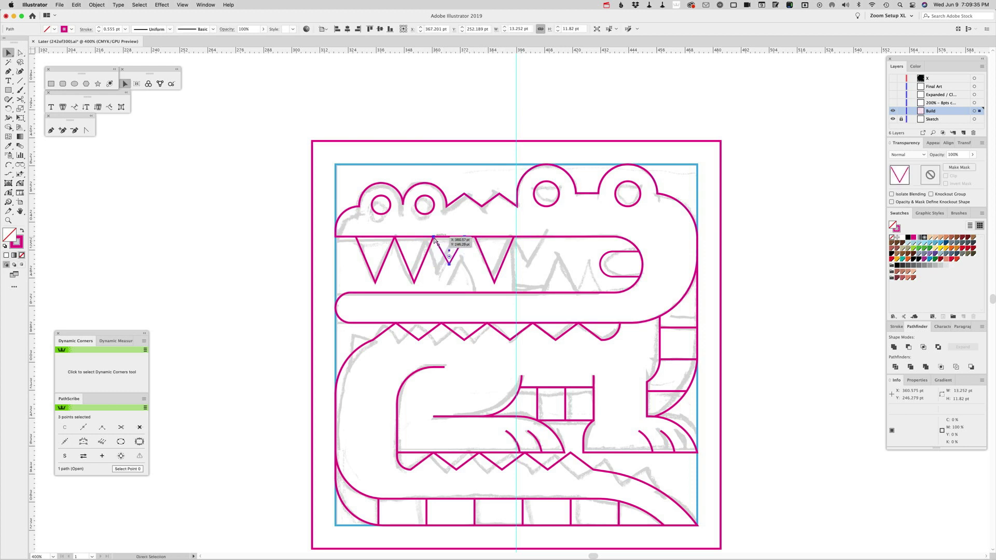
drag(435, 240, 515, 241)
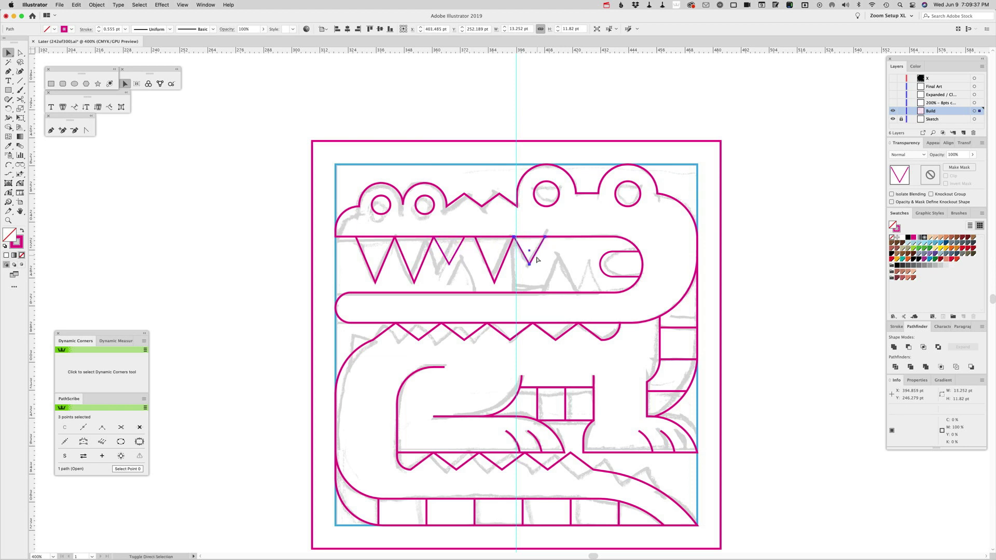
Make vertically flipped copies of the second and third large teeth and the small tooth nearest the back of the mouth.
click(490, 260)
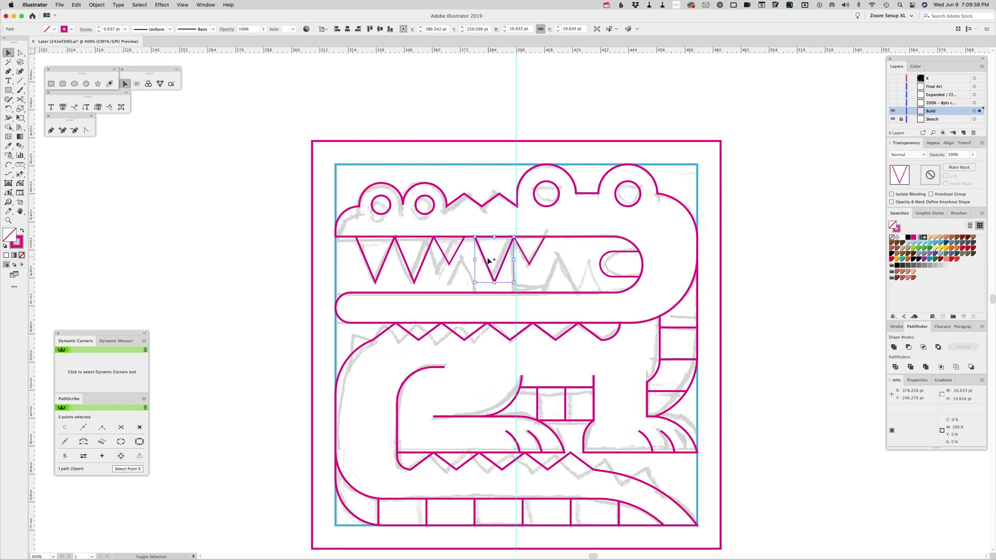
shift+click(423, 263)
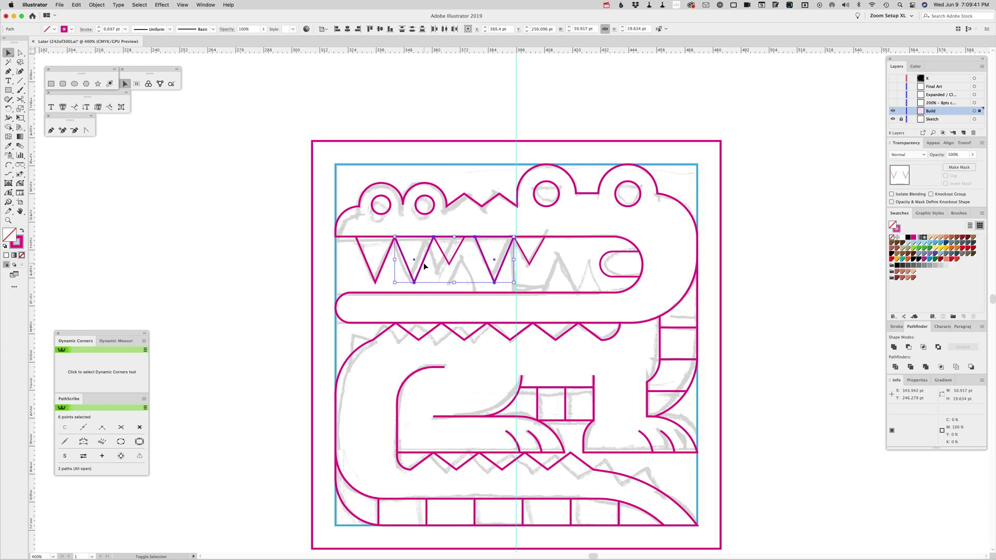
shift+click(537, 253)
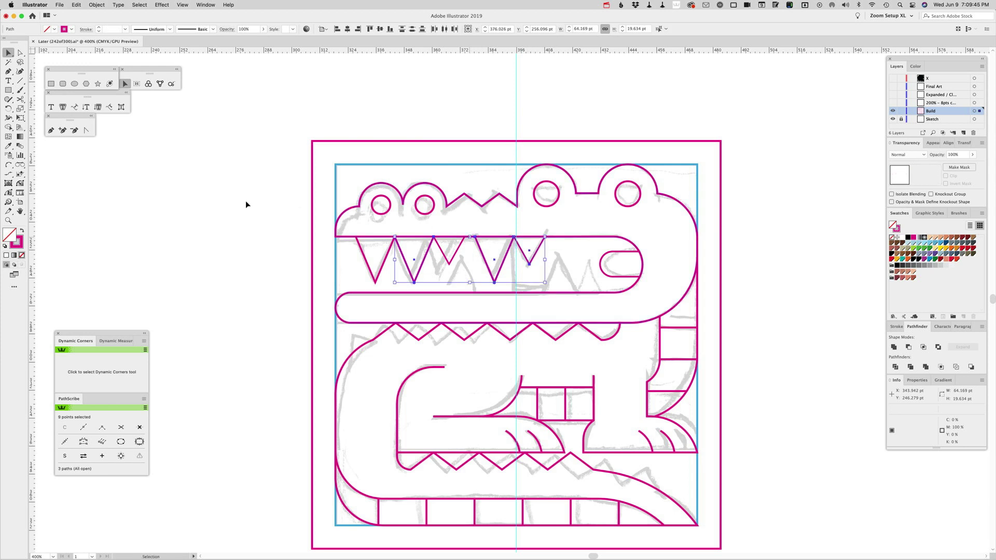
key(o)
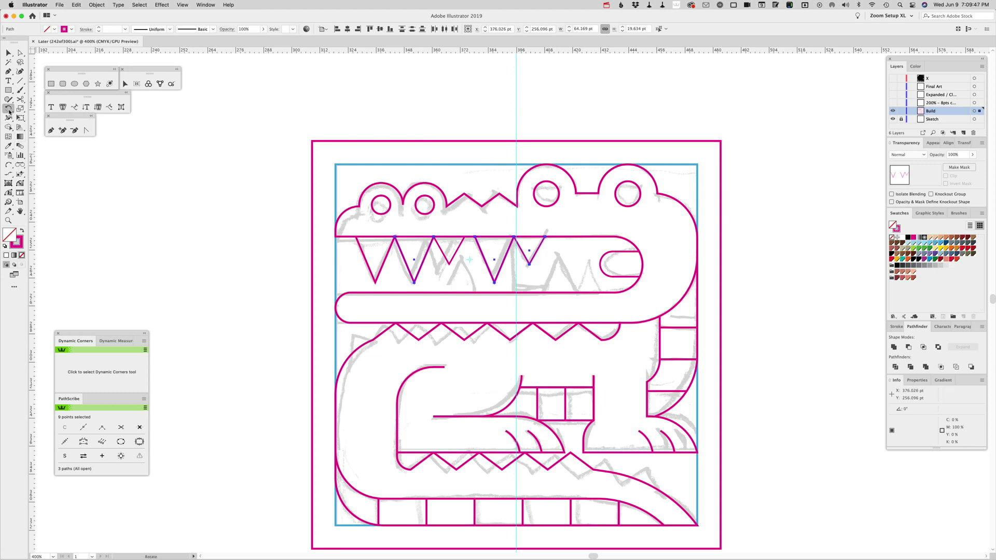
click(511, 273)
drag(540, 278, 566, 274)
key(v)
key(a)
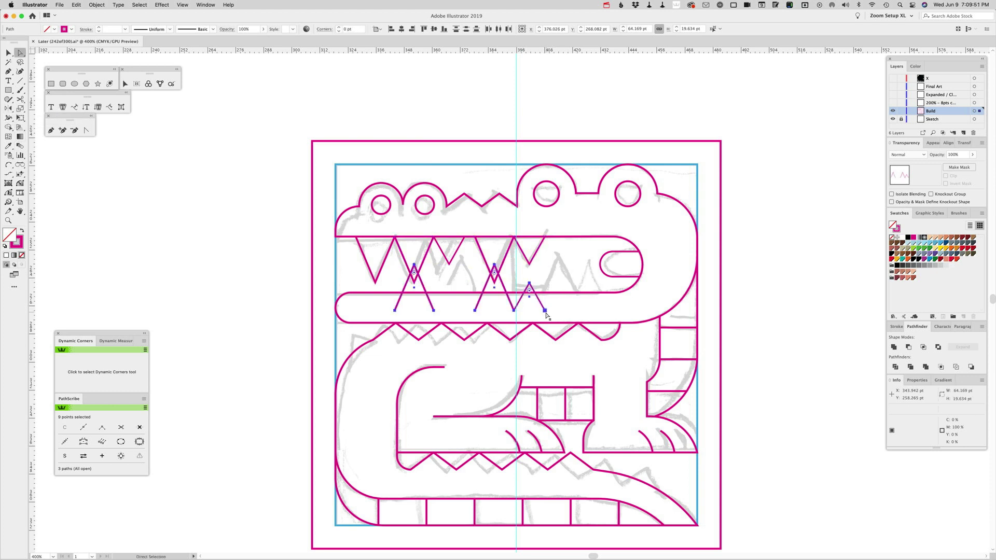
Move the three upward-pointing teeth onto the lower jaw line near the back of the mouth, centred at X 405.147 pt.
drag(545, 312, 601, 295)
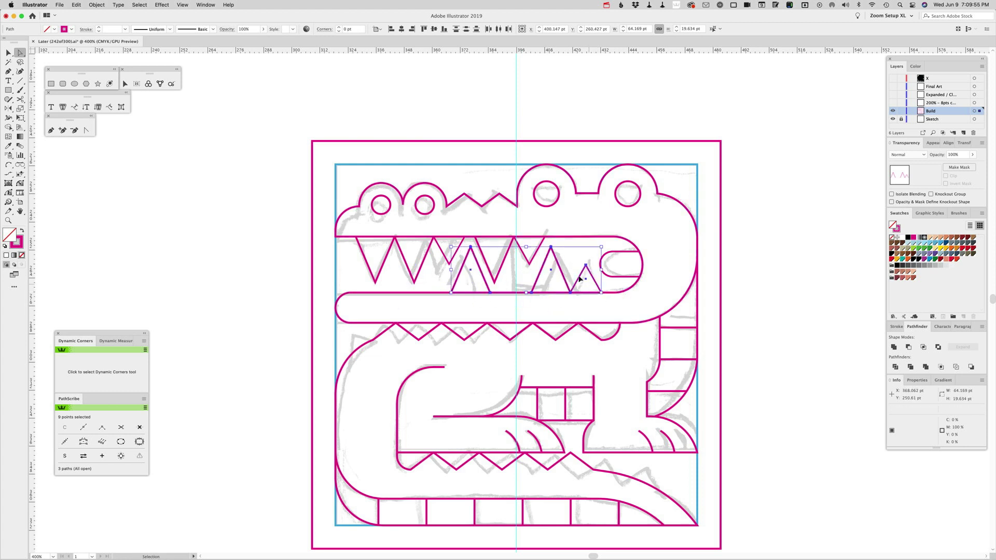
key(super)
super+click(515, 283)
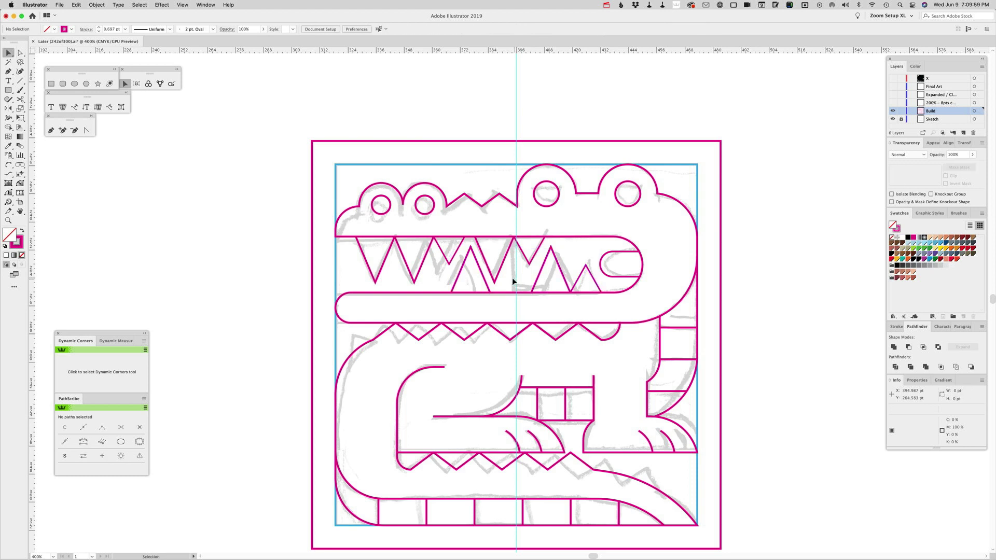
Scale down the lower tooth nearest the snout, keeping its base on the lower jaw line.
click(475, 260)
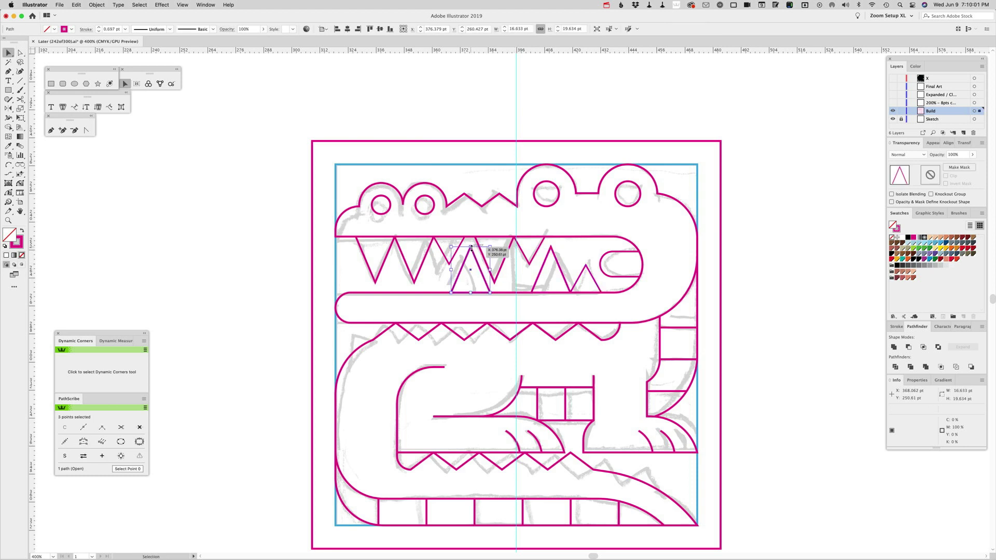
drag(471, 247, 473, 258)
click(514, 269)
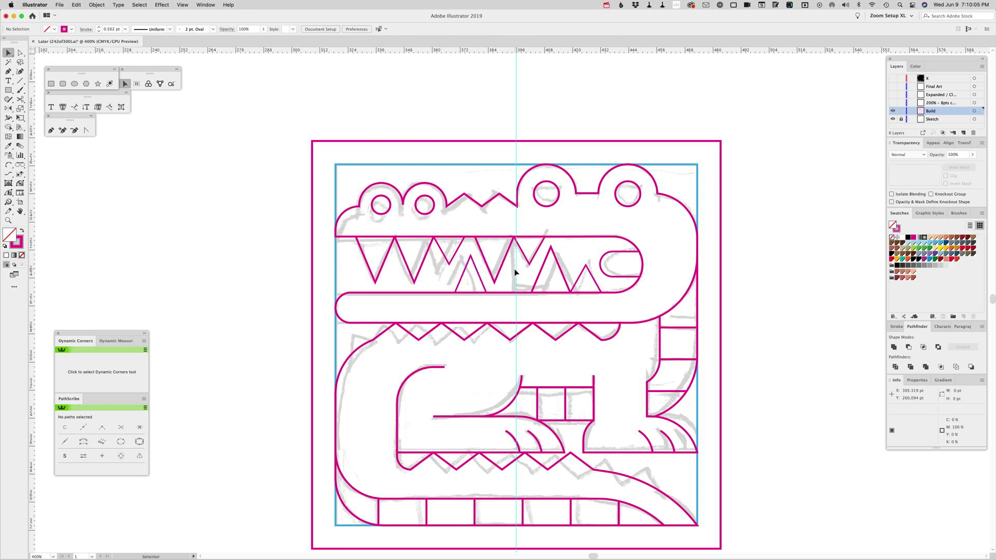
Draw a vertical line across the mouth from the upper jaw to the lower jaw beside the third large upper tooth.
click(20, 81)
drag(513, 251, 514, 292)
scroll(604, 306, down, 3)
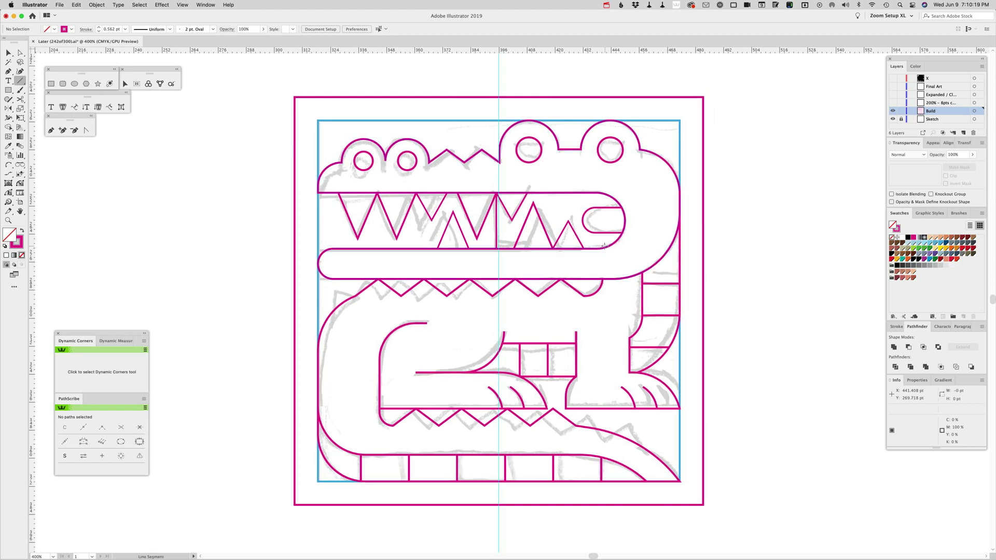
Match the stroke of all artwork inside the outer frame to the frame's 0.75 pt magenta stroke with the Eyedropper.
key(v)
drag(308, 113, 680, 460)
shift+click(681, 451)
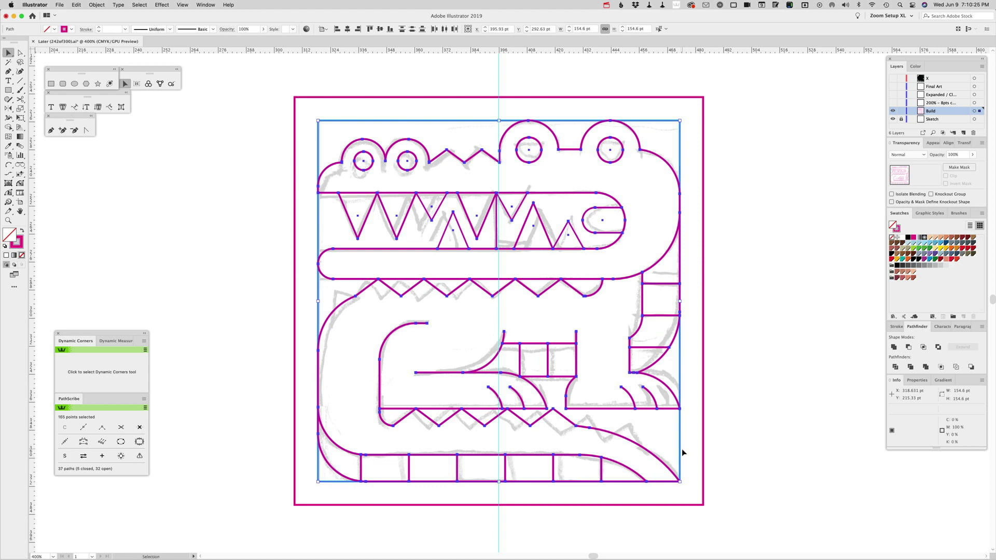
key(i)
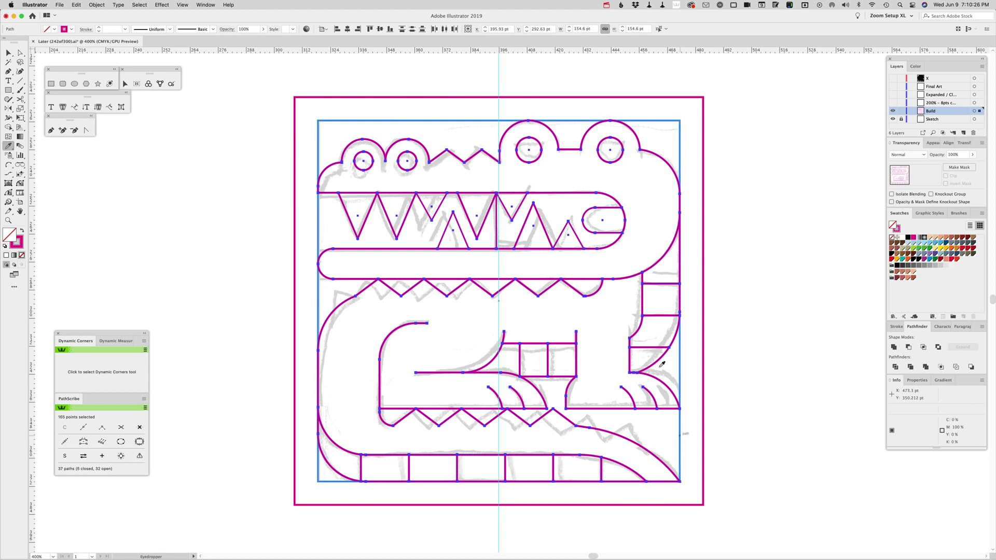
click(659, 97)
key(v)
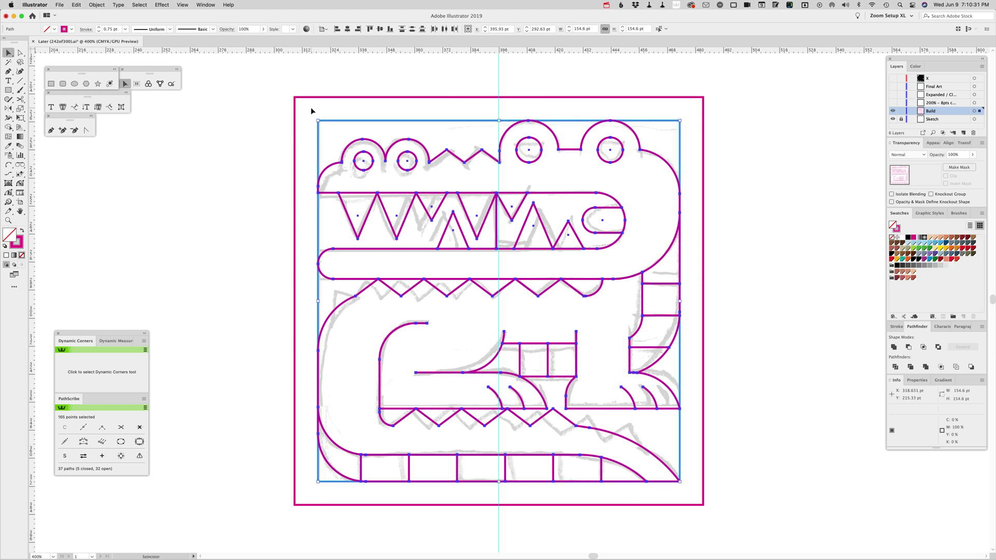
Copy the crocodile line work and both square frames onto the "200% - 8pts" layer, with only that layer shown and the artboard fitted to the window.
drag(311, 109, 695, 491)
key(v)
super+click(893, 117)
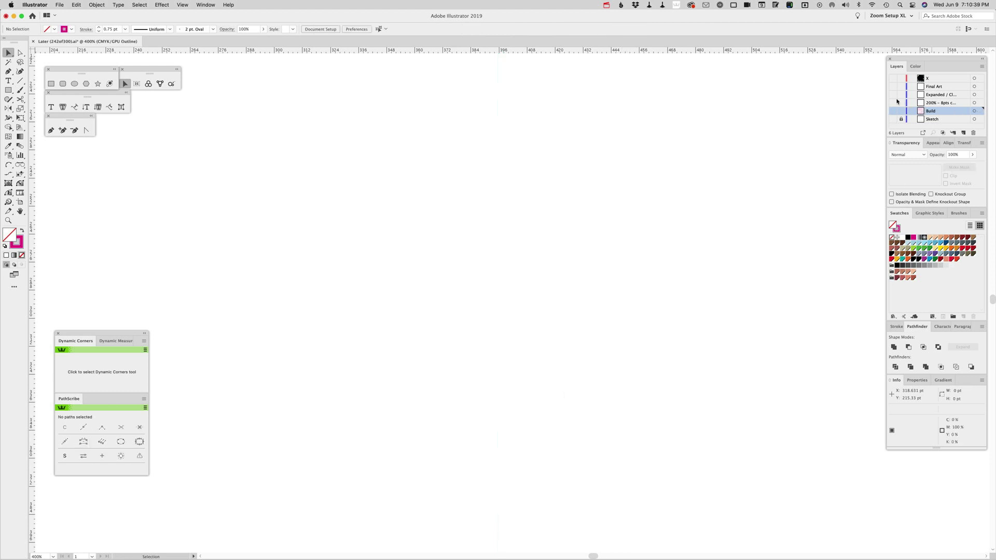
click(893, 102)
click(924, 105)
key(super+0)
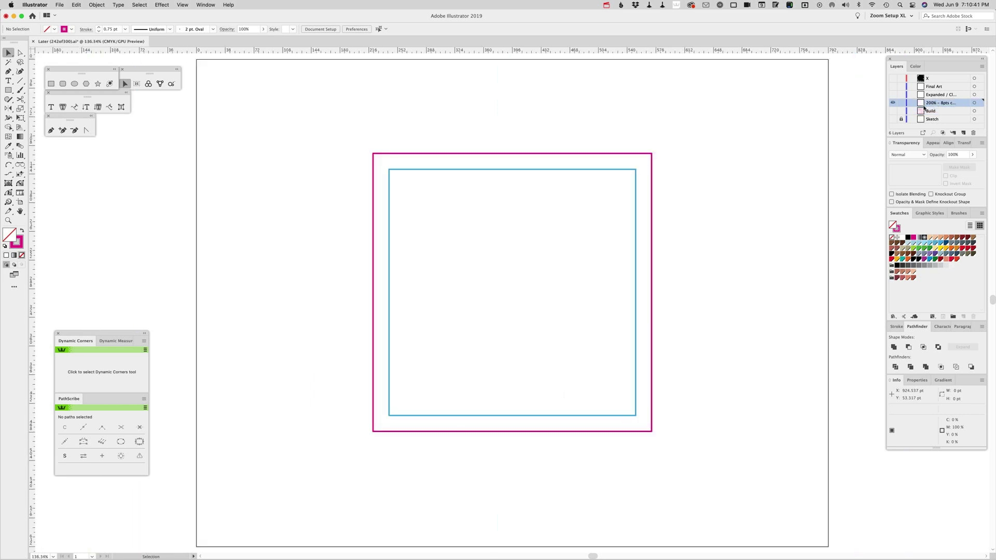
key(super+a)
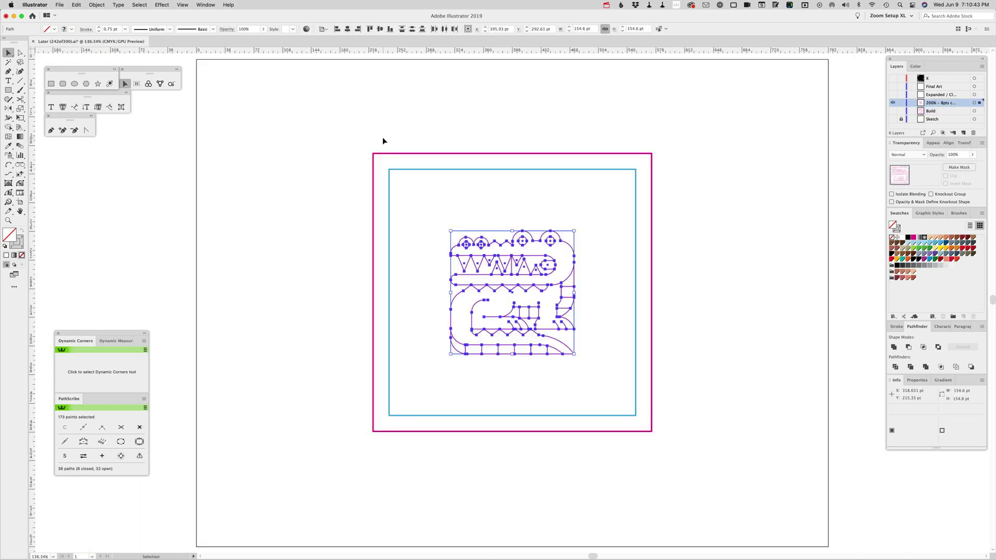
Scale all the copied artwork uniformly to 200%, with corners, strokes and effects scaled too.
double_click(21, 110)
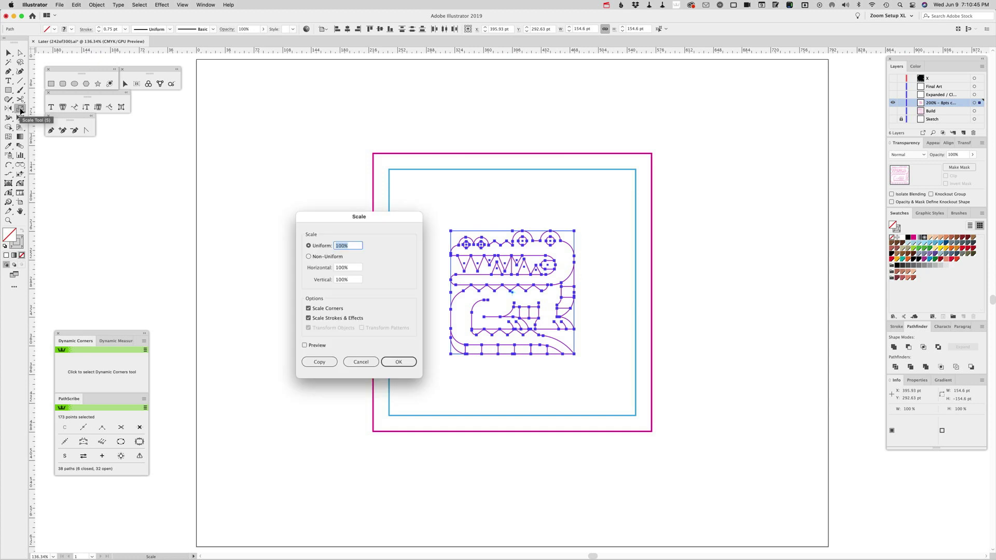
text(20)
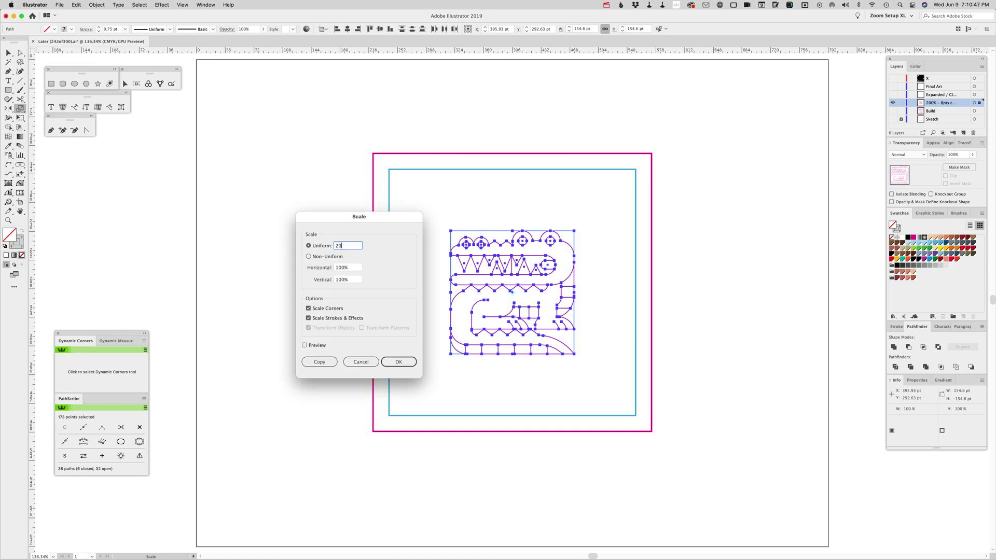
key(Return)
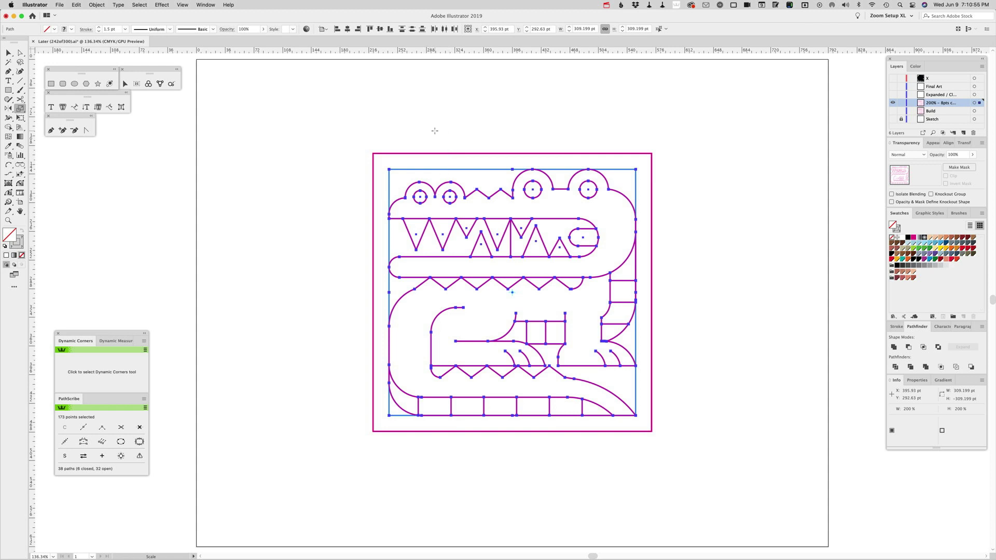
key(v)
click(436, 133)
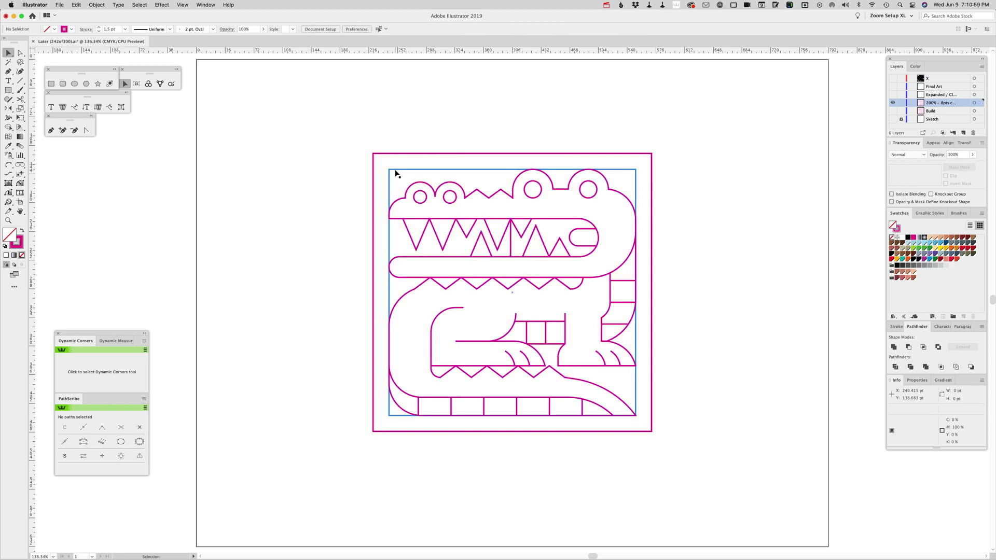
Delete the blue inner square and the magenta outer square around the enlarged crocodile.
click(396, 171)
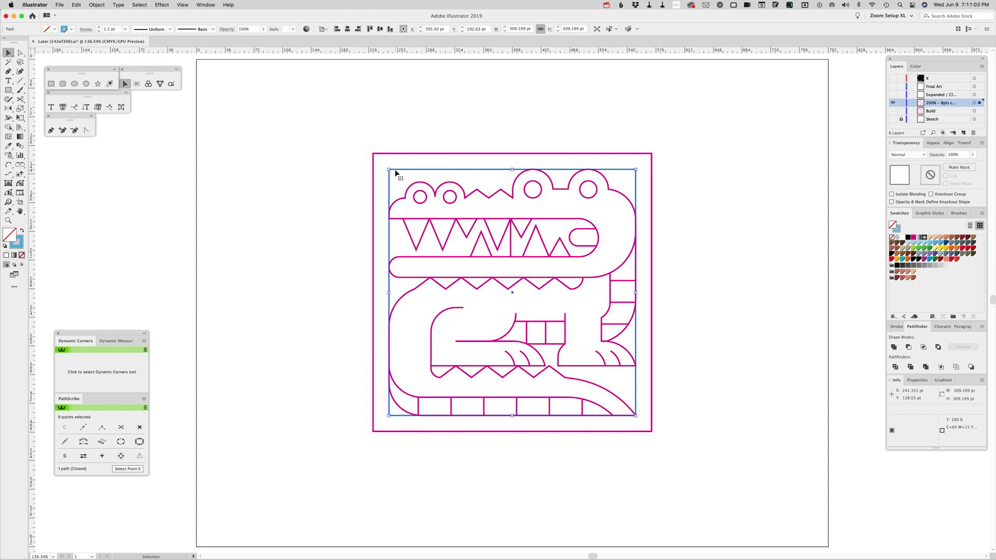
key(super+shift+a)
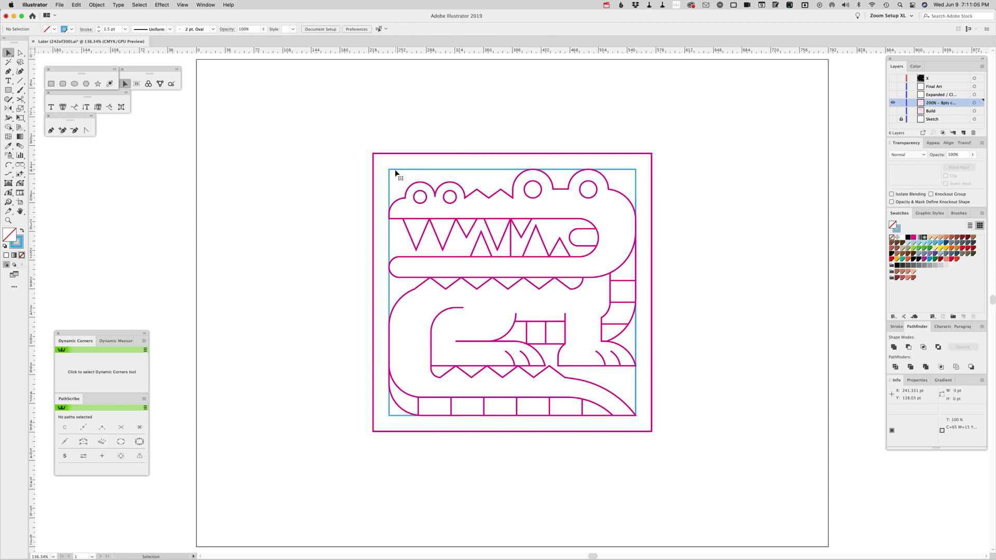
click(395, 173)
key(Delete)
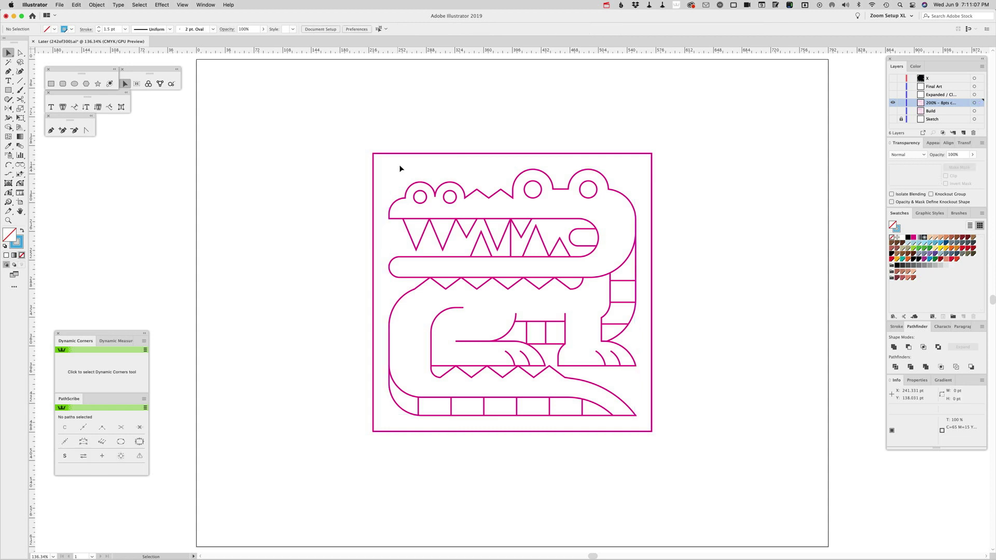
click(381, 154)
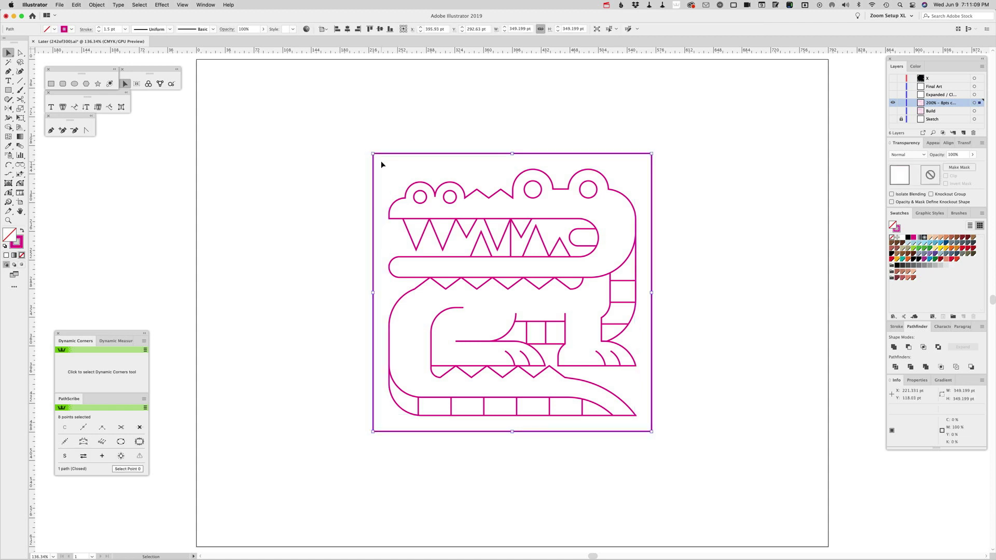
key(Delete)
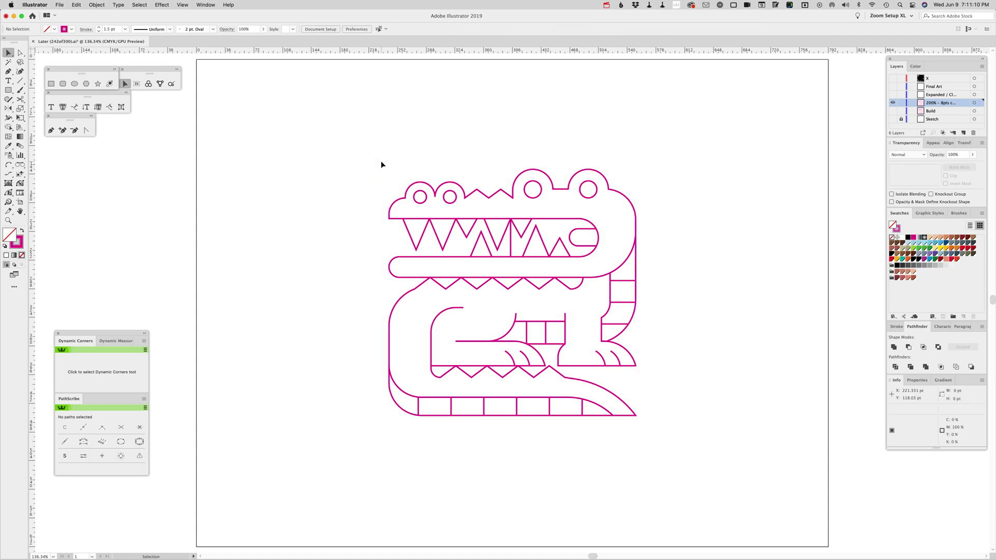
Fill the four inner circles of the eyes and nostrils with magenta and remove their stroke.
click(445, 197)
shift+click(421, 203)
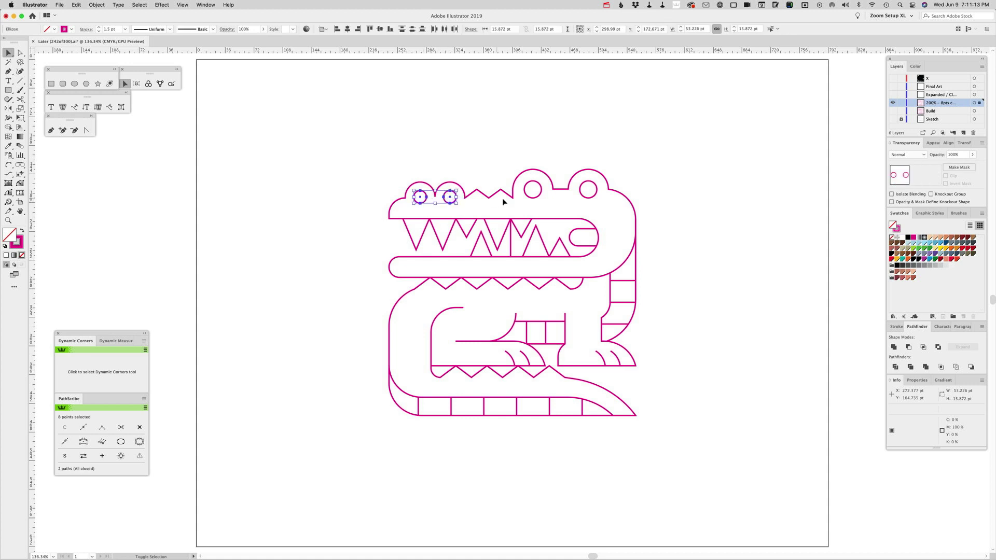
shift+click(532, 199)
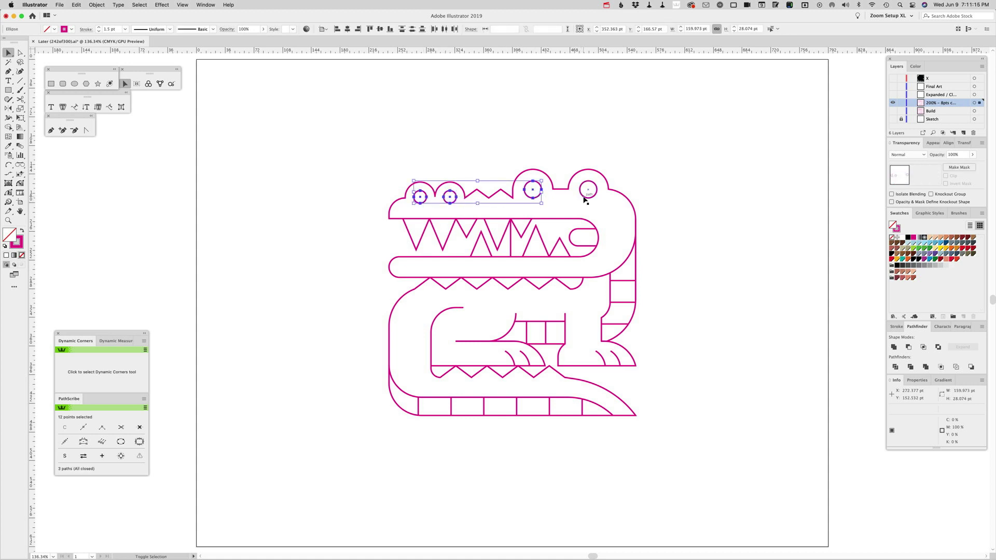
shift+click(588, 198)
click(913, 237)
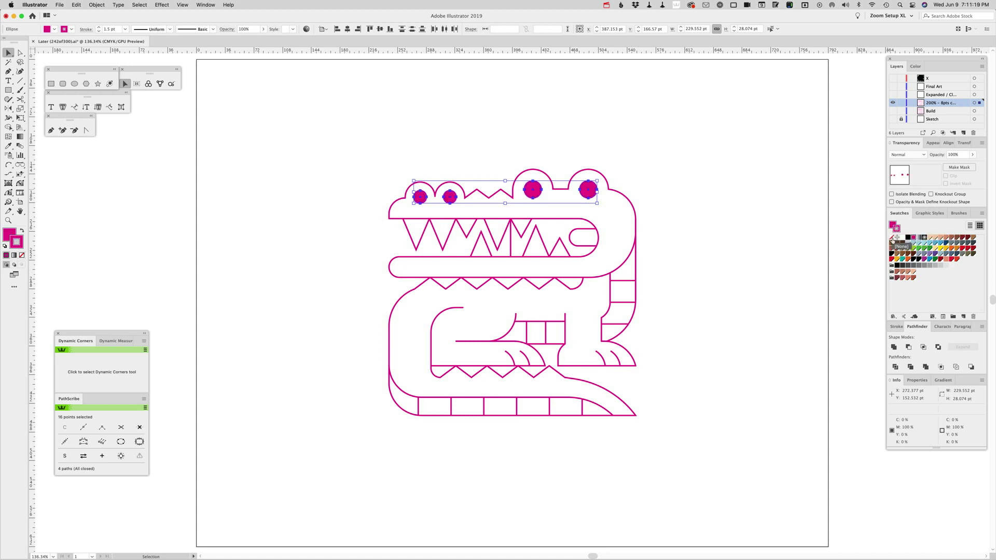
click(736, 186)
Set the stroke of all paths except the four filled circles to 8 pt with round corner joins.
drag(288, 140, 757, 499)
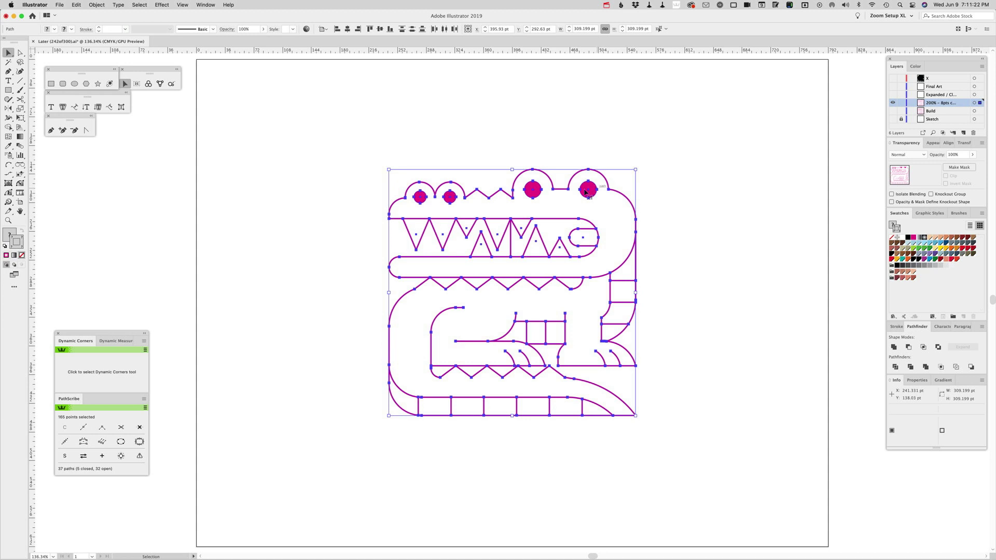
shift+click(538, 194)
shift+click(423, 200)
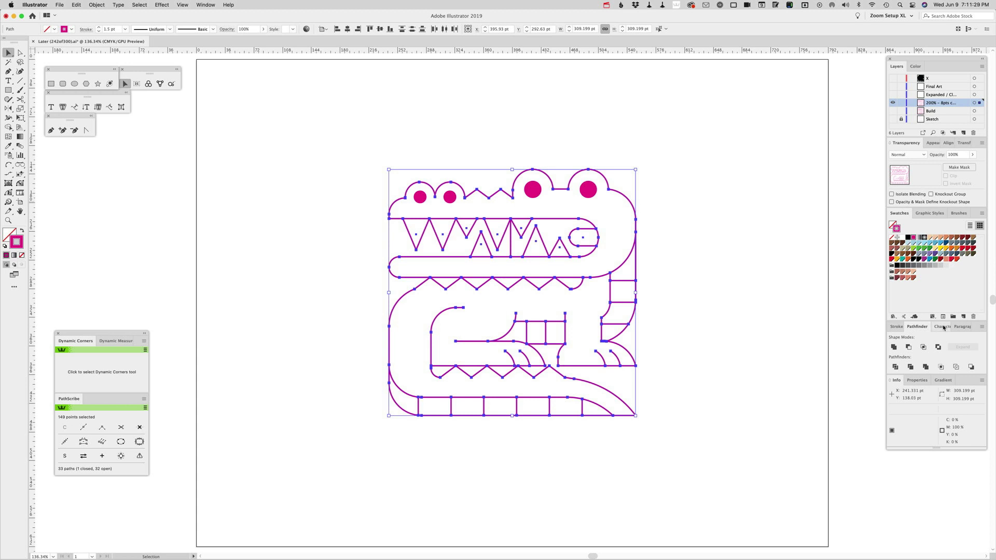
click(897, 326)
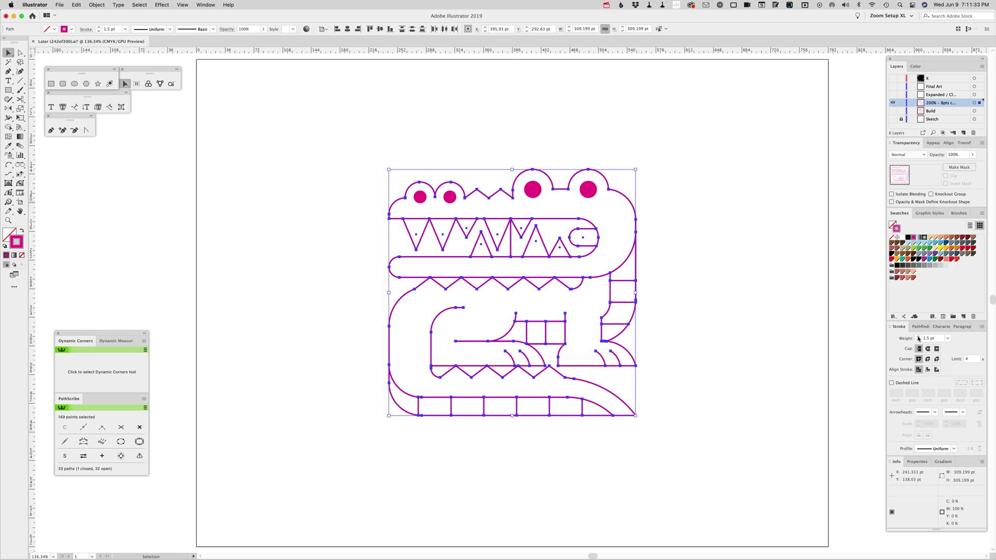
click(918, 337)
click(918, 340)
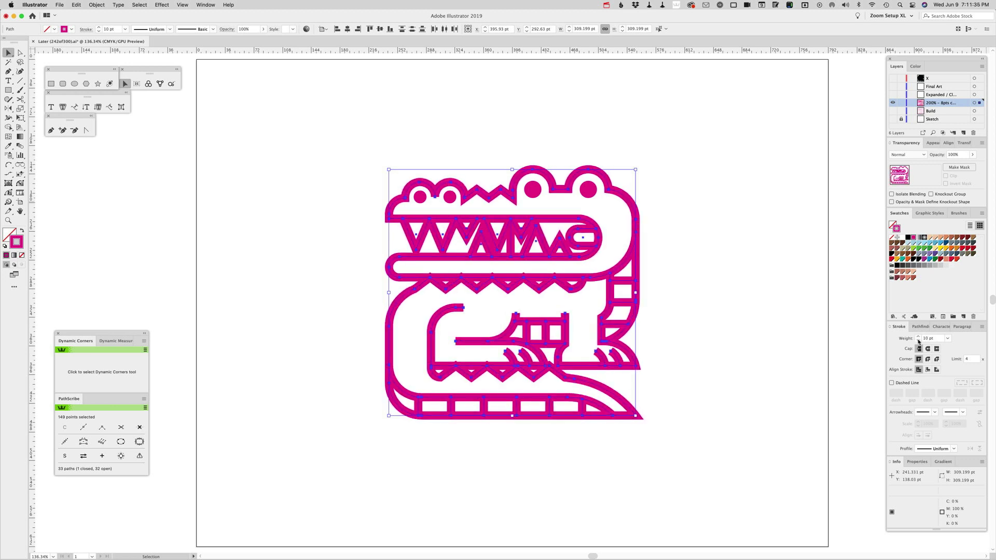
click(918, 341)
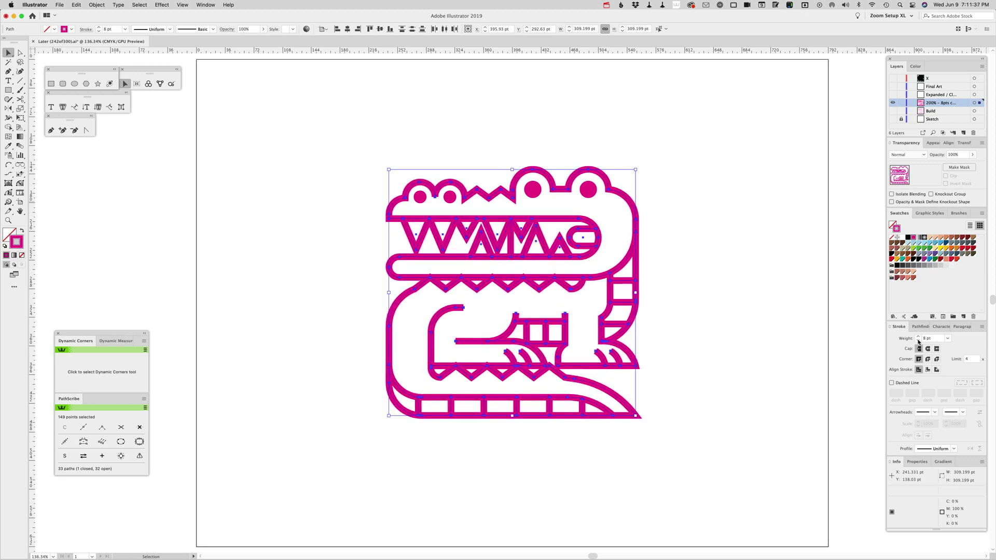
click(928, 358)
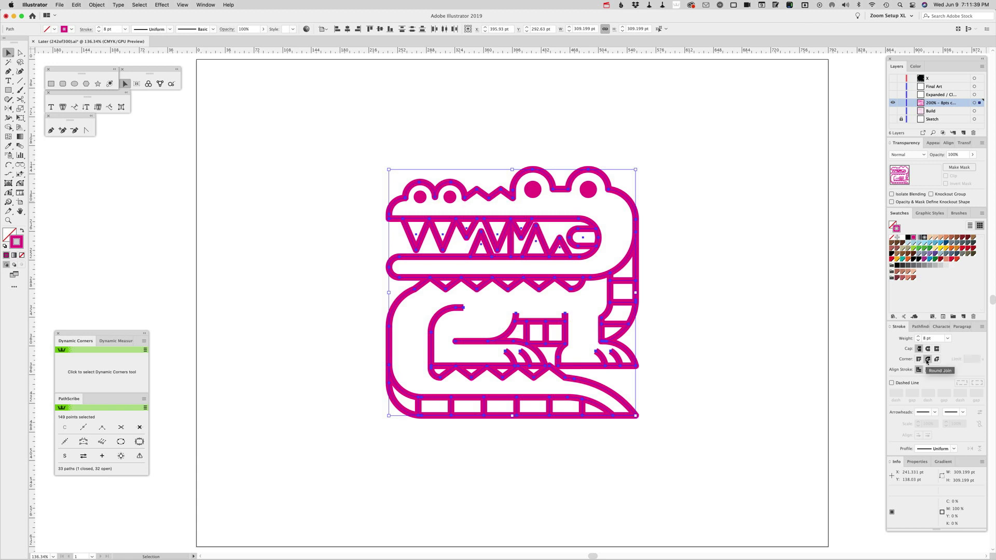
click(781, 301)
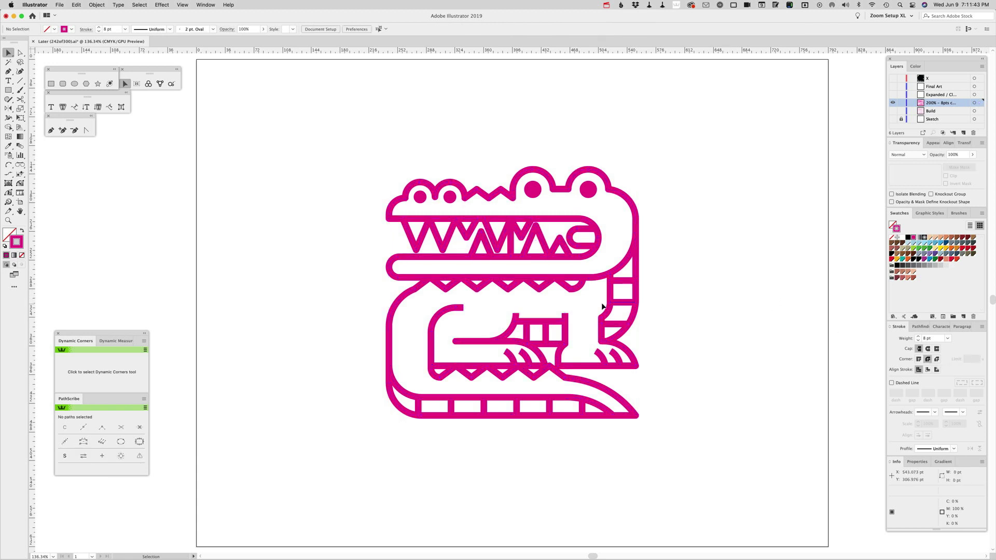
Give the open-ended leg, body and toe lines round stroke caps.
key(a)
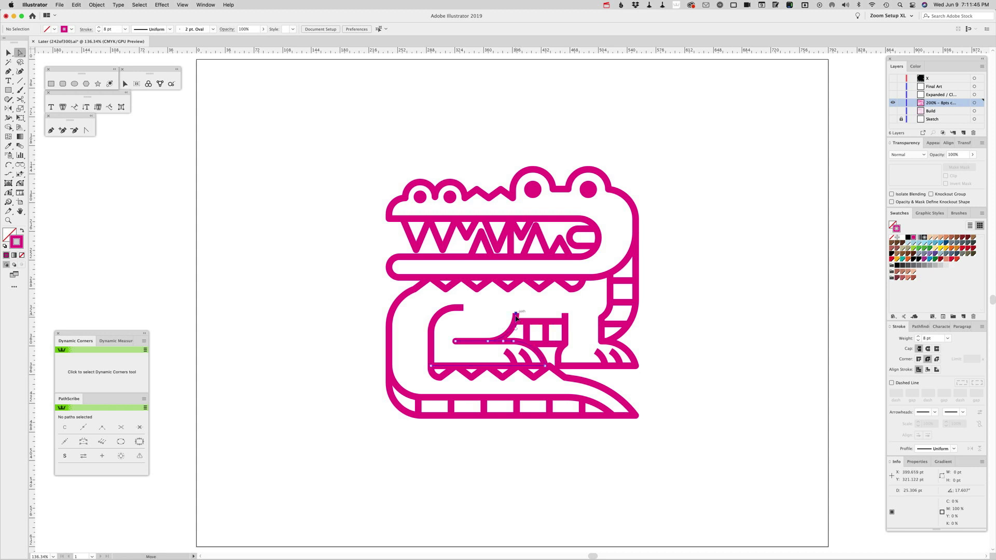
click(516, 315)
shift+click(456, 310)
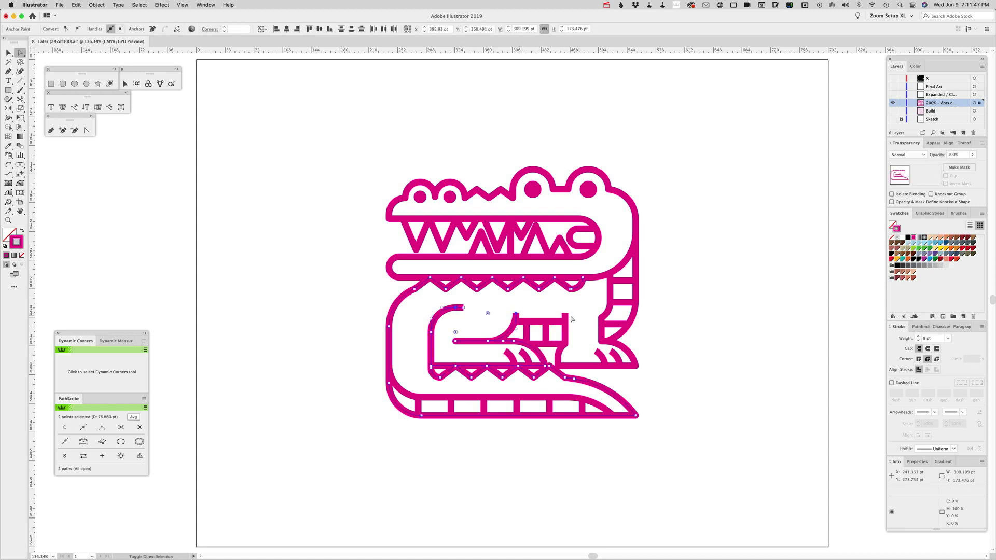
shift+click(567, 320)
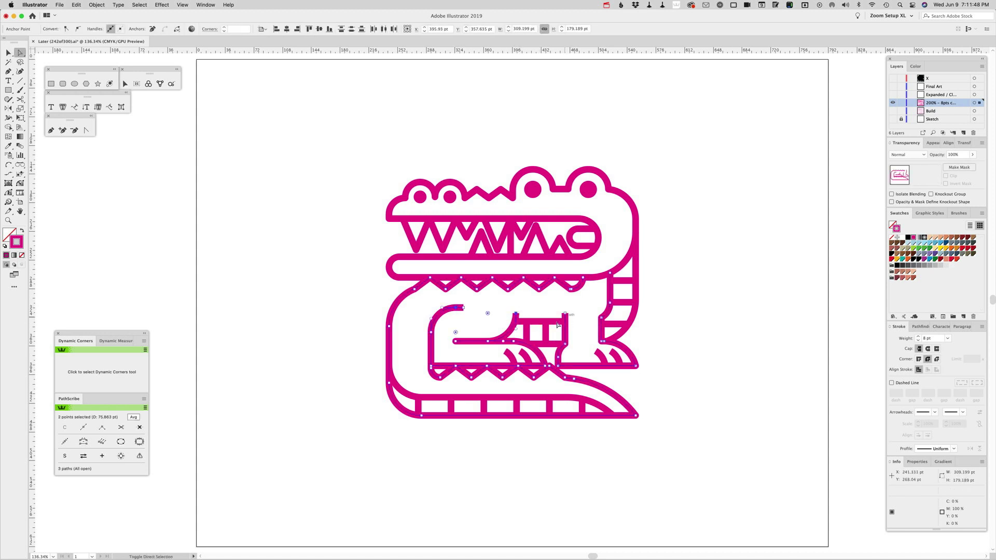
shift+click(510, 357)
shift+click(524, 357)
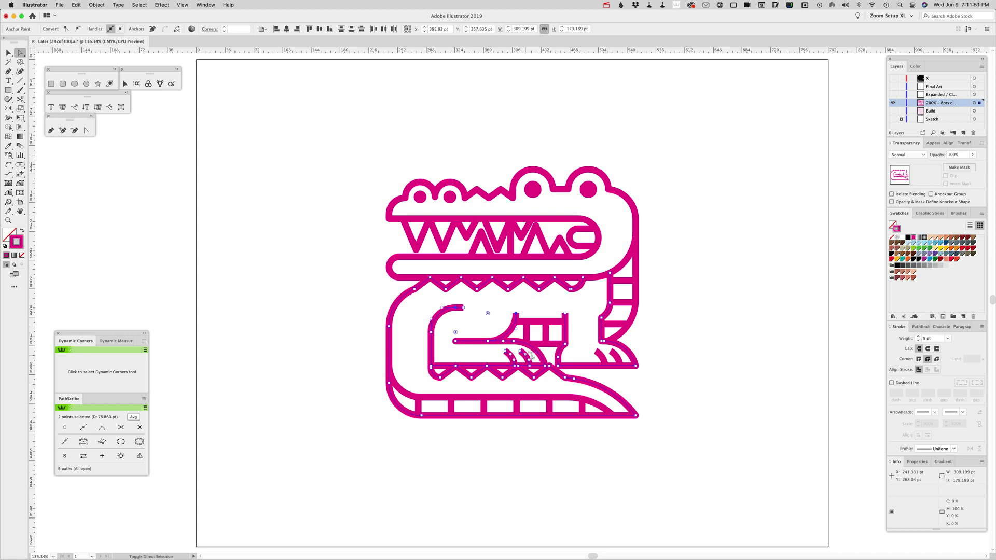
shift+click(600, 358)
shift+click(617, 358)
click(928, 350)
click(787, 310)
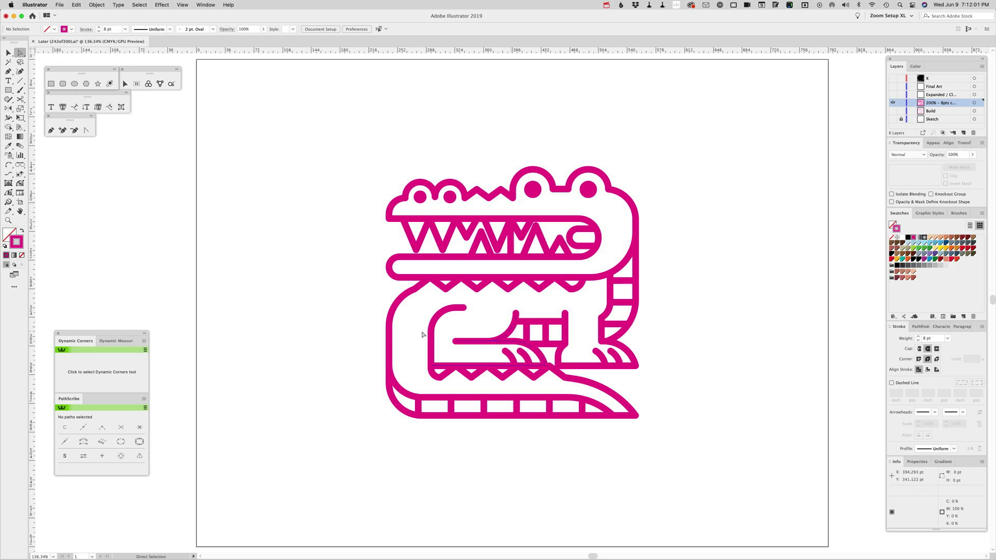
Delete the four curved toe lines from the crocodile's two feet.
key(z)
drag(419, 289, 695, 433)
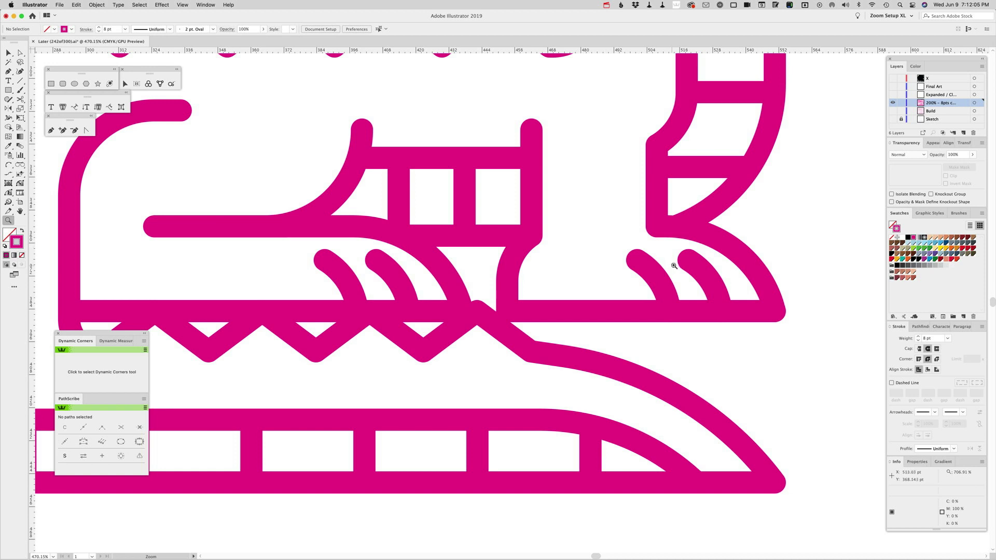
key(v)
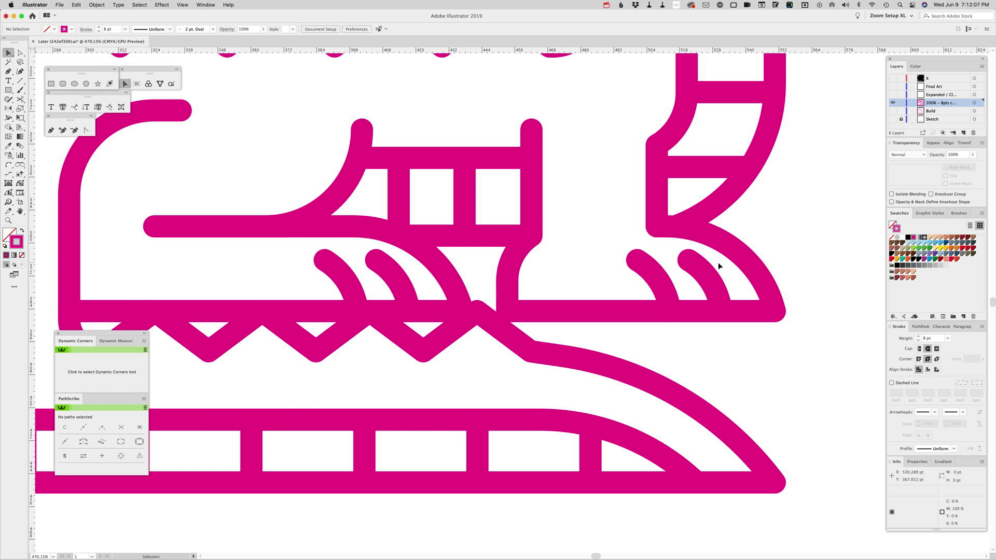
drag(628, 275, 726, 290)
drag(409, 266, 322, 277)
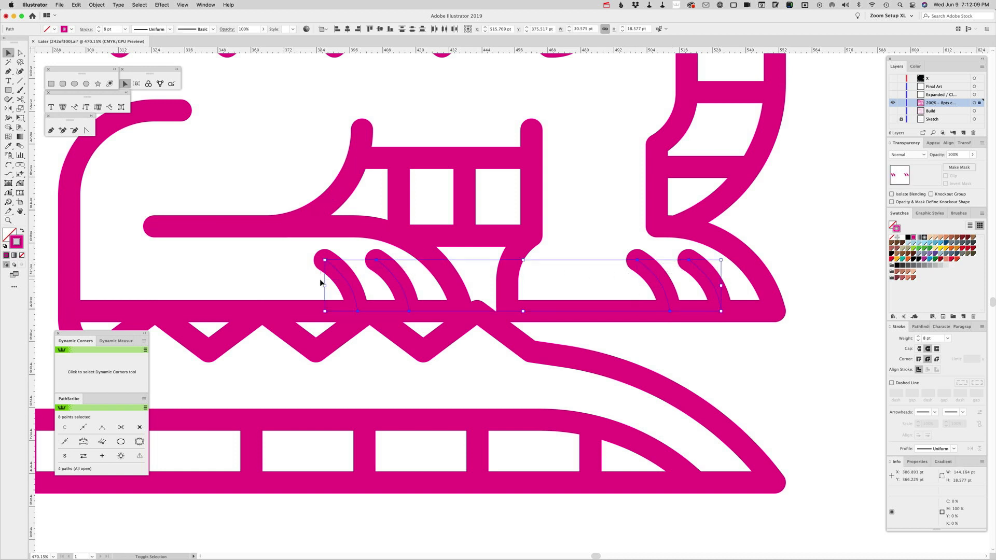
key(Delete)
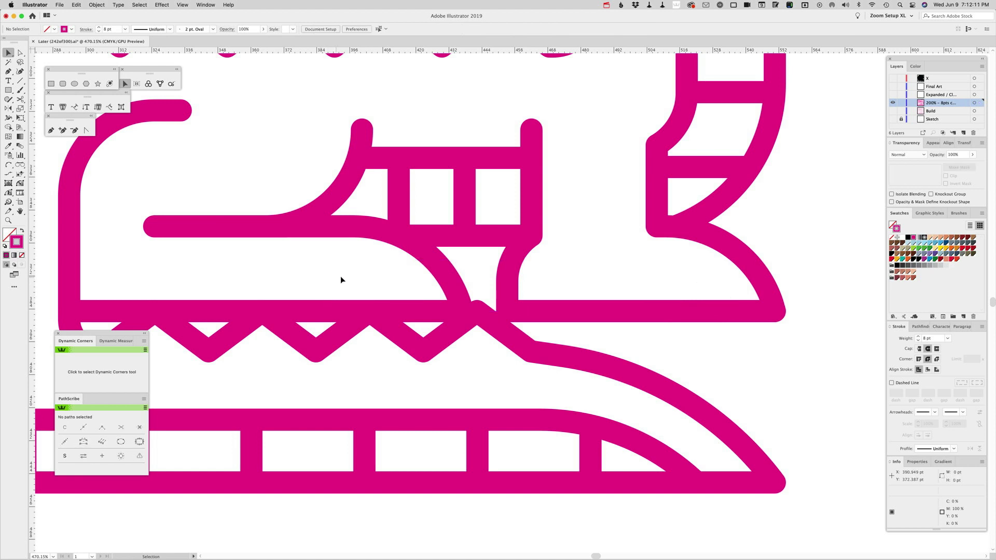
Draw a vertical toe line about 11 pt tall rising from the base line of the crocodile's right foot.
key(a)
click(532, 139)
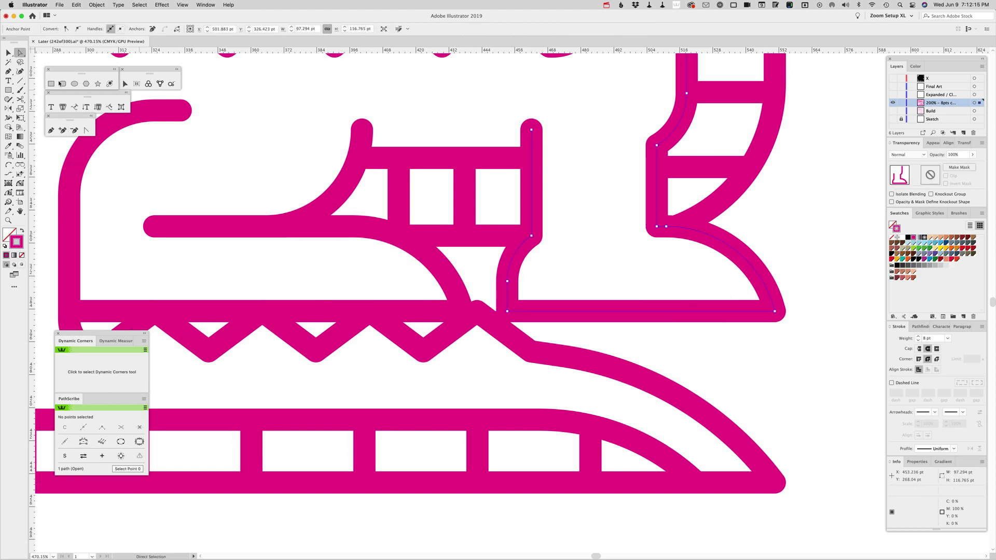
click(19, 82)
drag(718, 311, 717, 280)
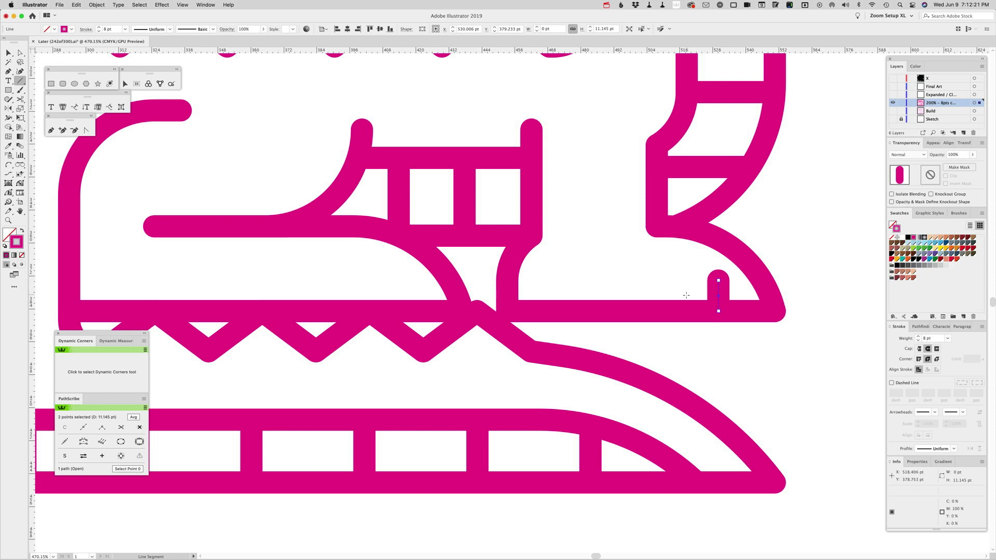
key(v)
click(834, 257)
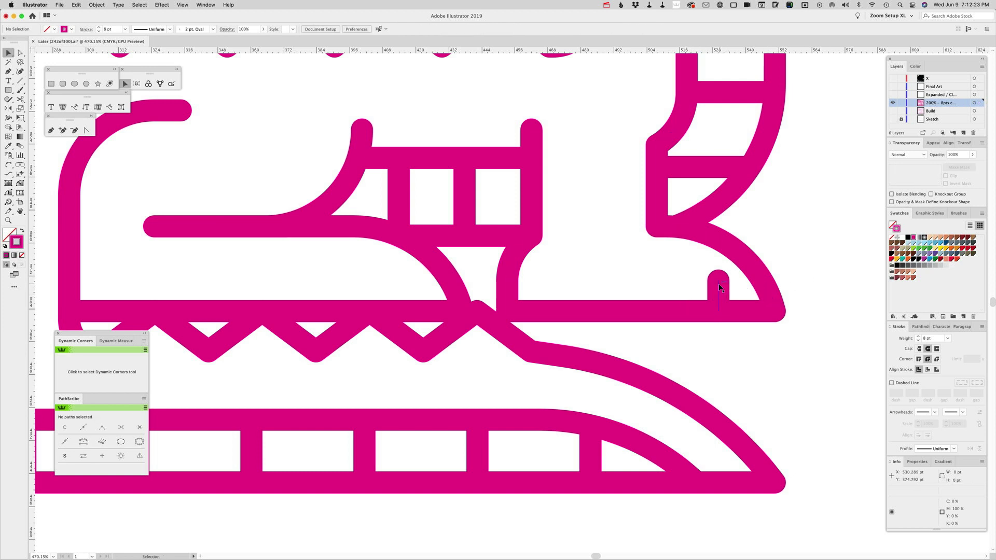
Shift the toe line slightly toward the heel of the right foot and place a copy about 19.7 pt to its left.
mouse_move(718, 287)
mouse_down()
mouse_move(706, 287)
mouse_move(729, 290)
mouse_up()
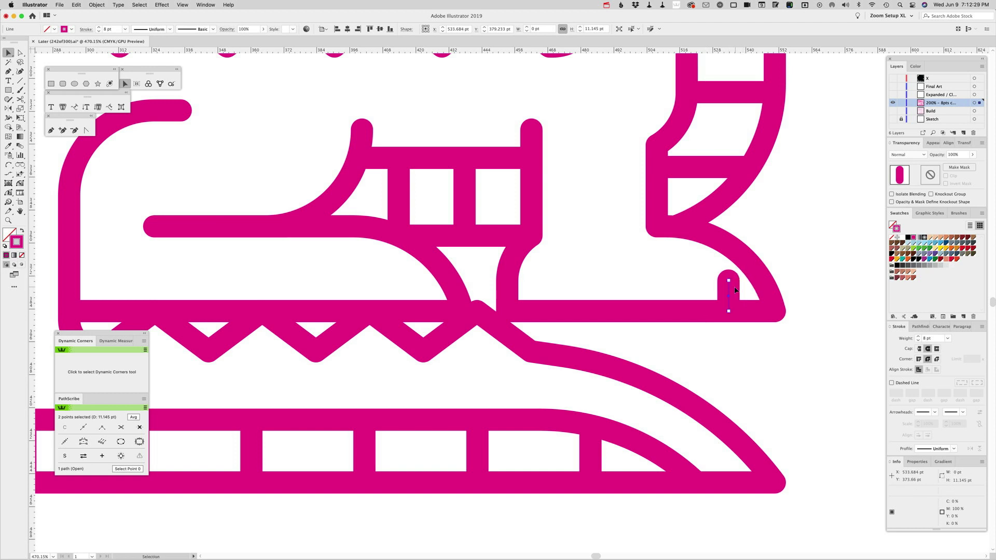
drag(729, 290, 709, 290)
drag(708, 287, 706, 286)
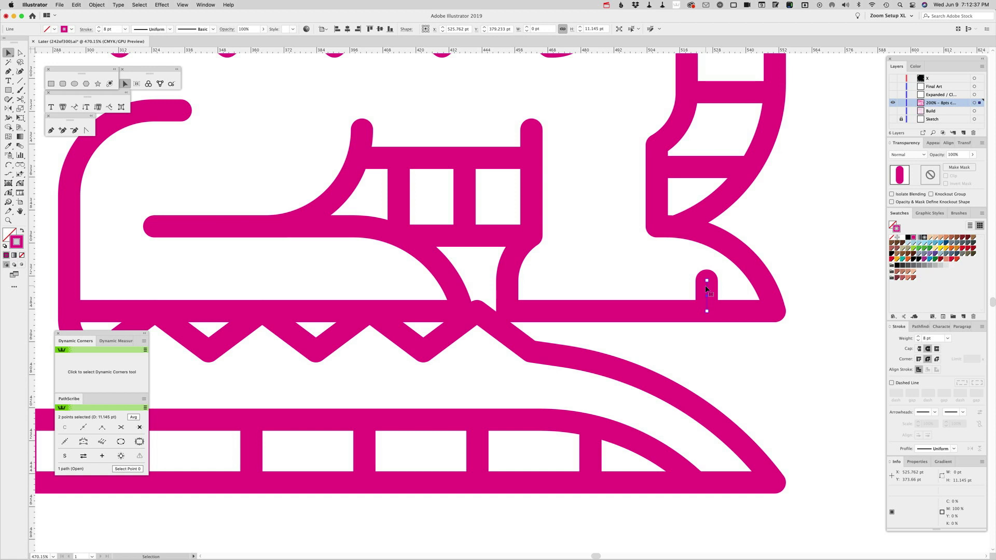
drag(706, 288, 652, 293)
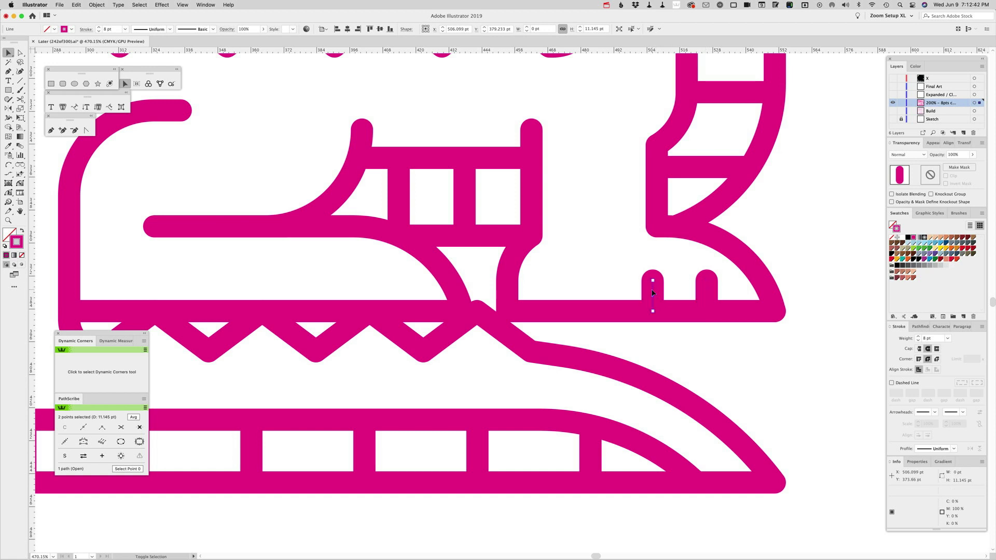
Copy both toe lines from the right foot onto the base line of the left foot.
shift+click(707, 288)
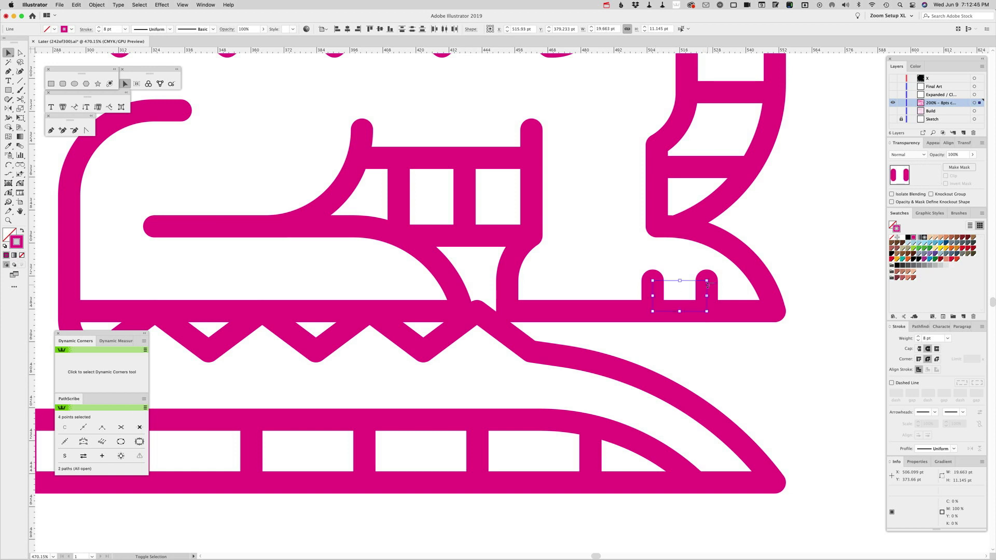
shift+click(759, 279)
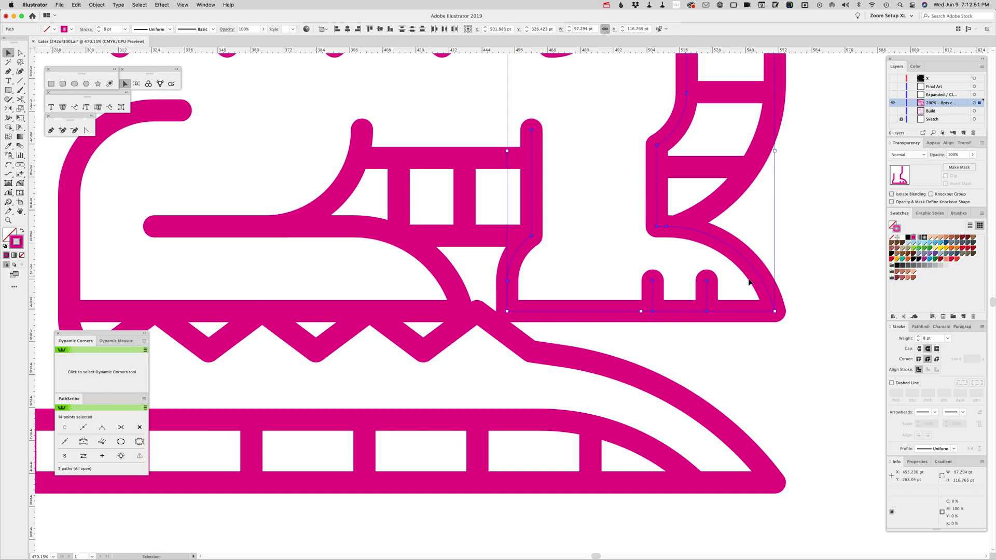
key(a)
drag(775, 314, 463, 310)
drag(414, 278, 322, 286)
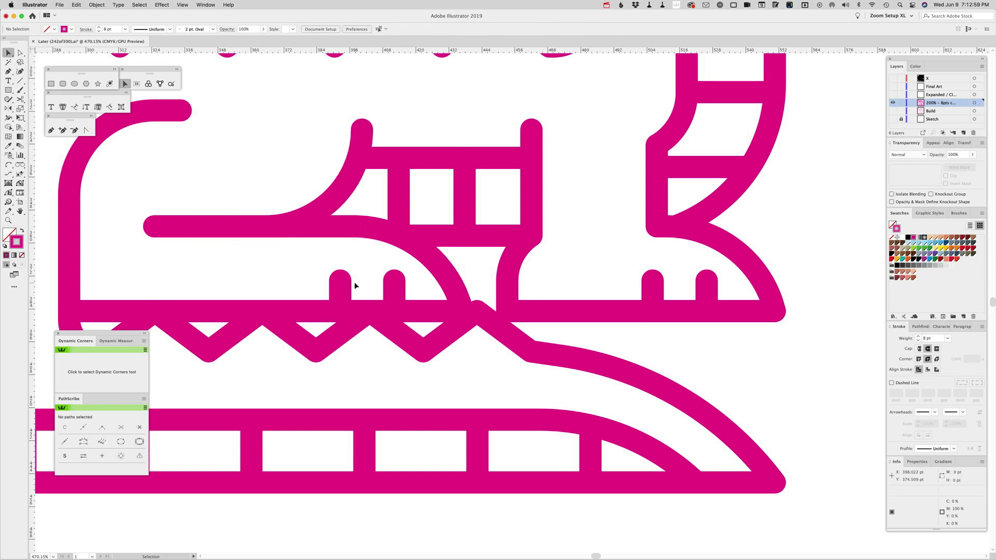
Select the curved outer line that ends at the right foot's ankle and start the Extend Path tool for it.
click(13, 221)
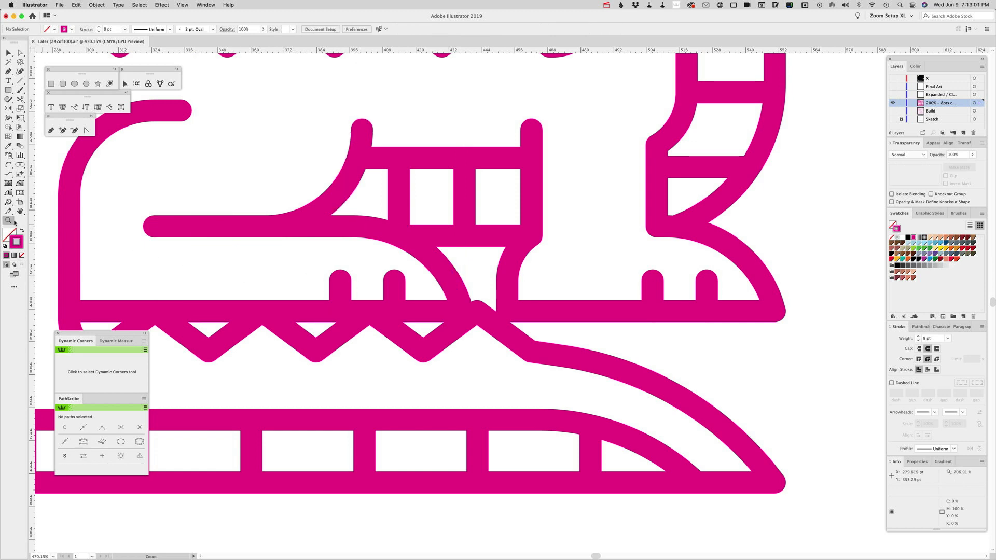
alt+click(460, 247)
alt+click(500, 252)
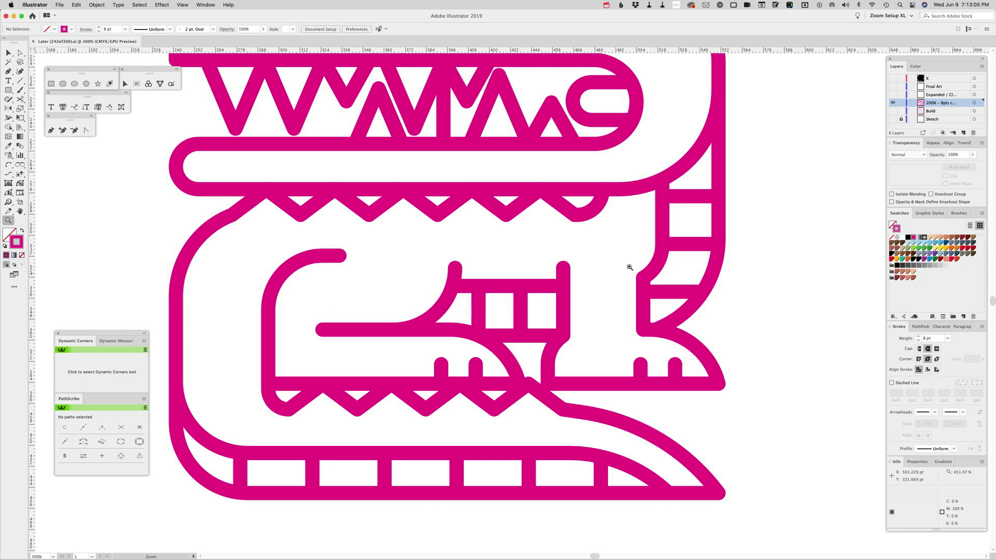
drag(610, 258, 721, 364)
key(a)
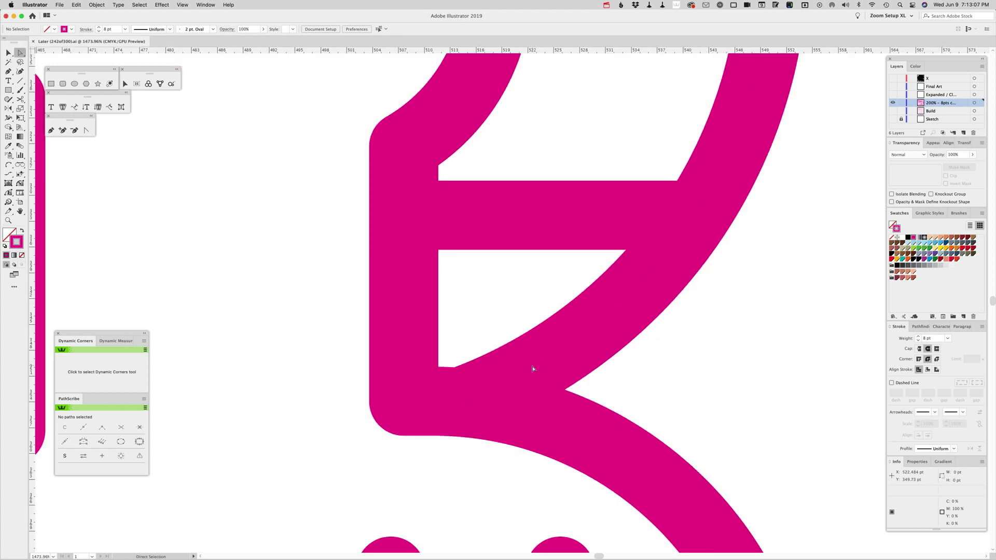
click(532, 367)
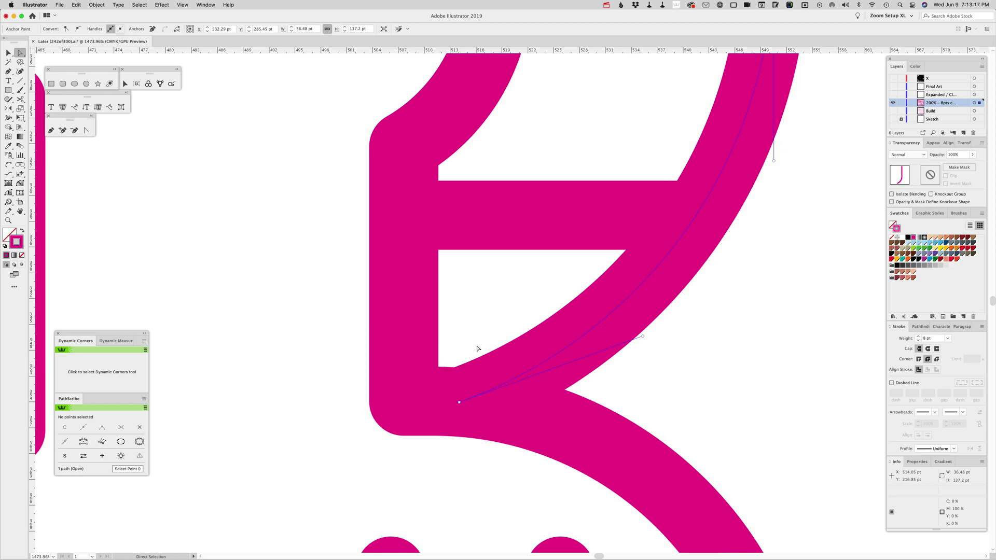
click(7, 192)
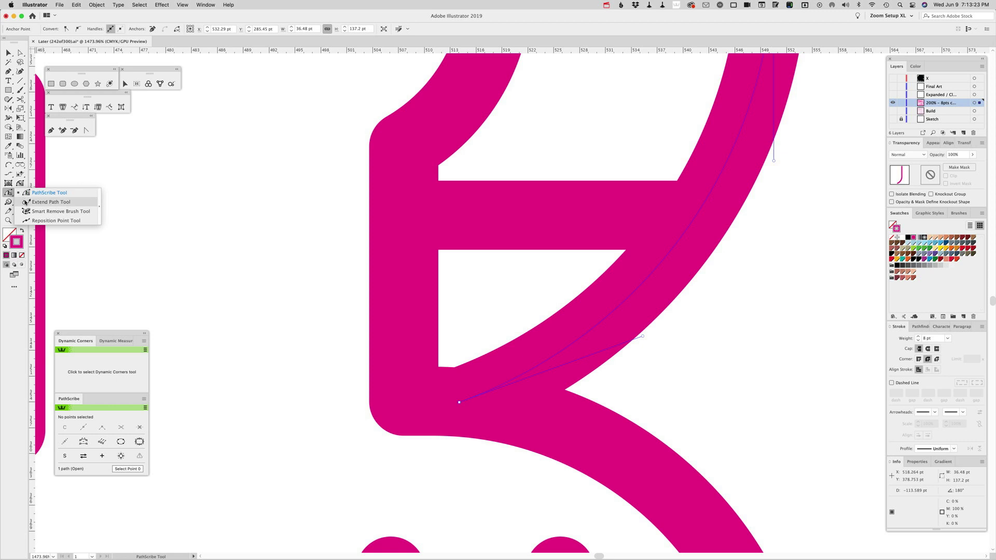
click(26, 202)
key(a)
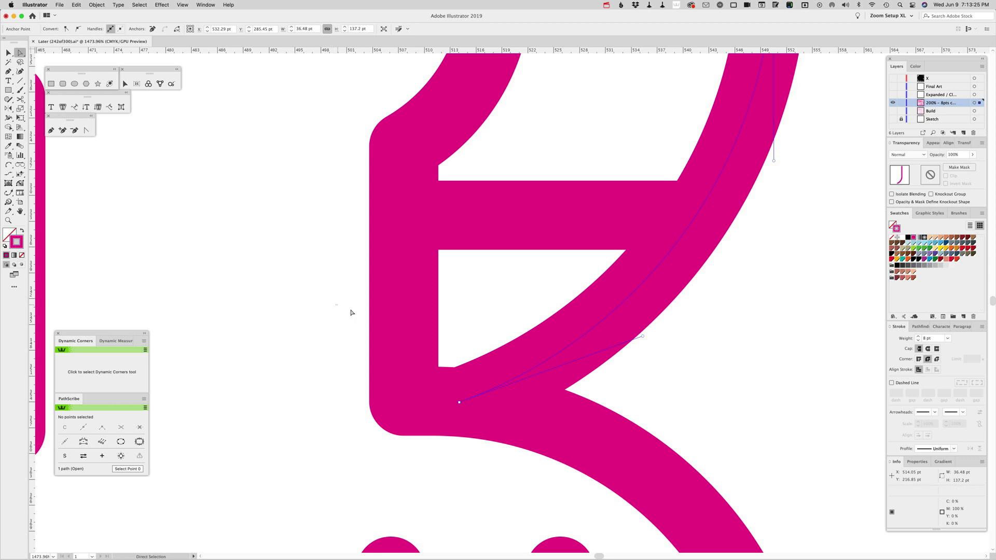
Place a vertical guide through the anchor point at the rounded lower-left corner of the leg outline.
click(416, 332)
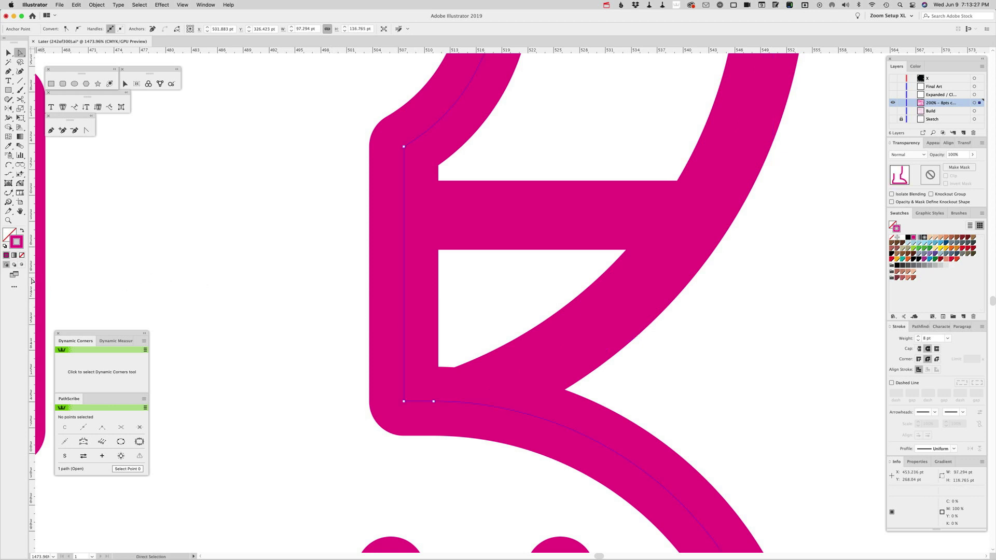
drag(32, 281, 405, 404)
click(415, 452)
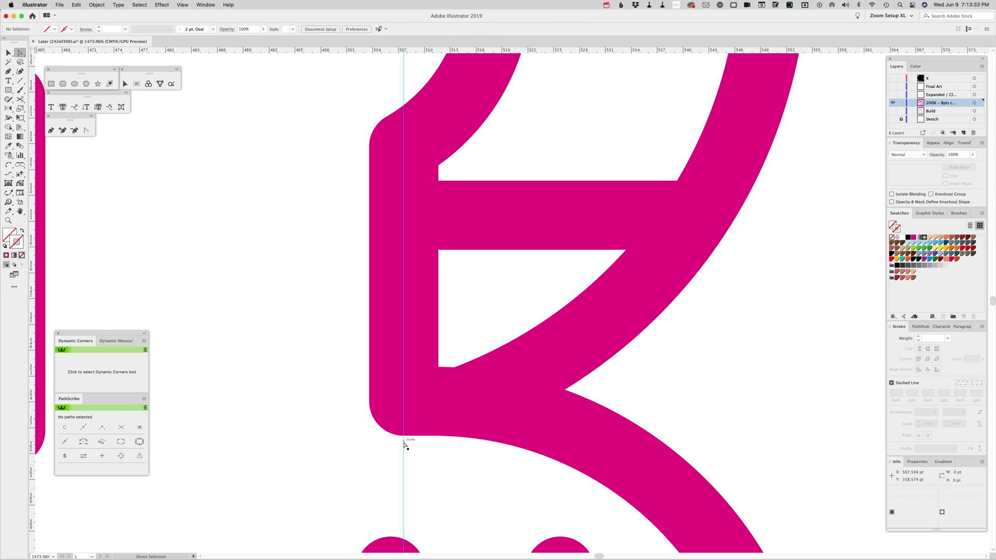
Extend the lower end of the large outer curve to the vertical guide using the Extend Path tool.
click(554, 363)
click(460, 403)
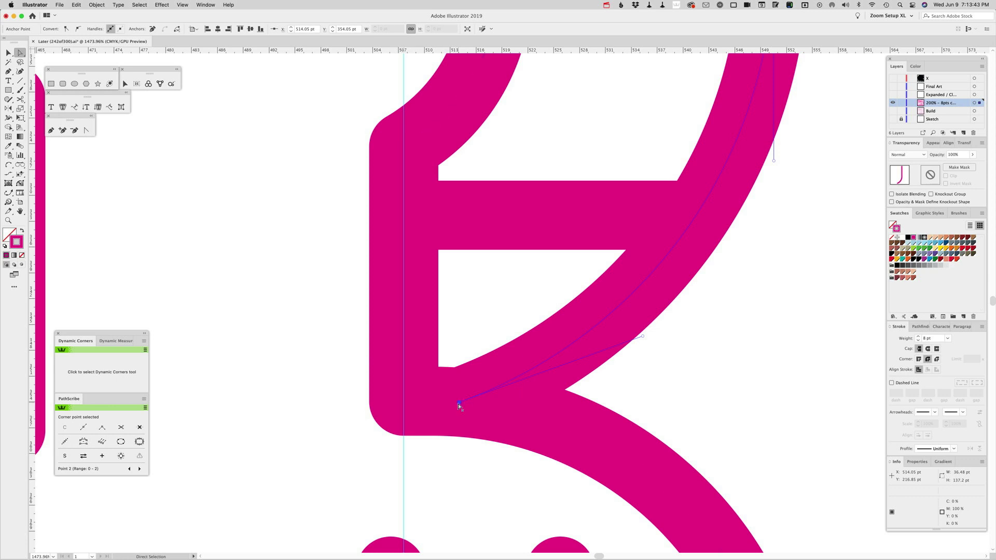
click(9, 193)
drag(460, 405, 404, 421)
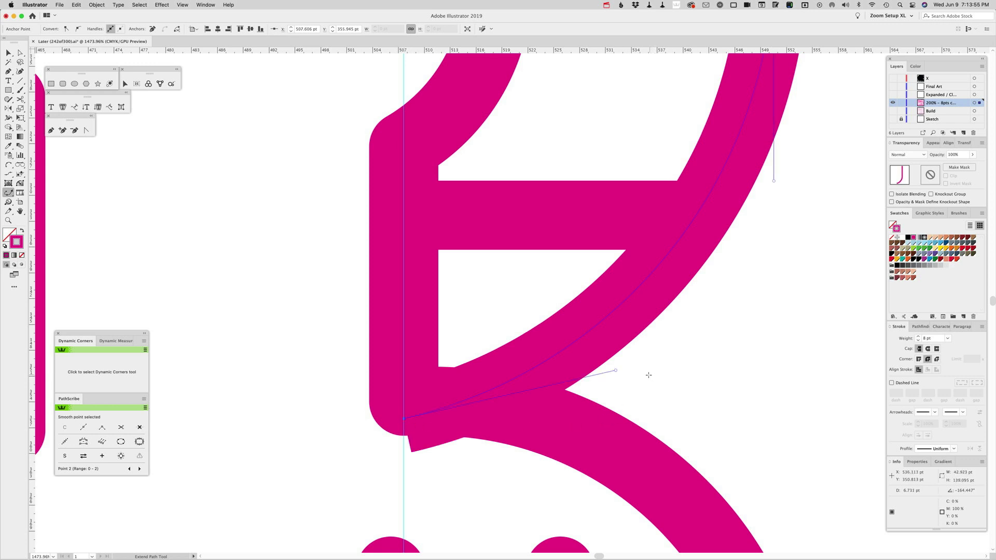
Move the outer curve's two lower anchor points straight up about 2 pt so its end sits inside the rounded corner.
click(8, 220)
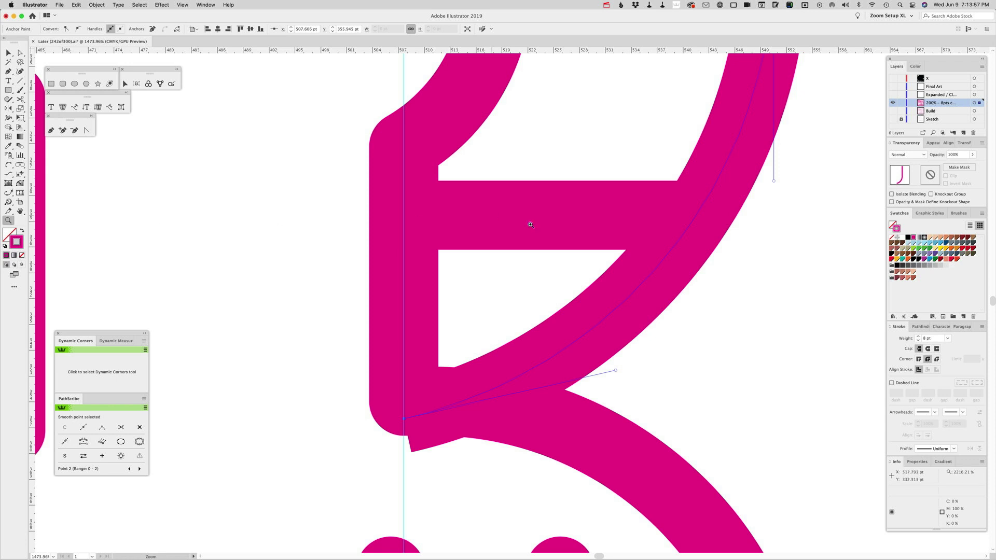
alt+click(561, 246)
alt+click(561, 245)
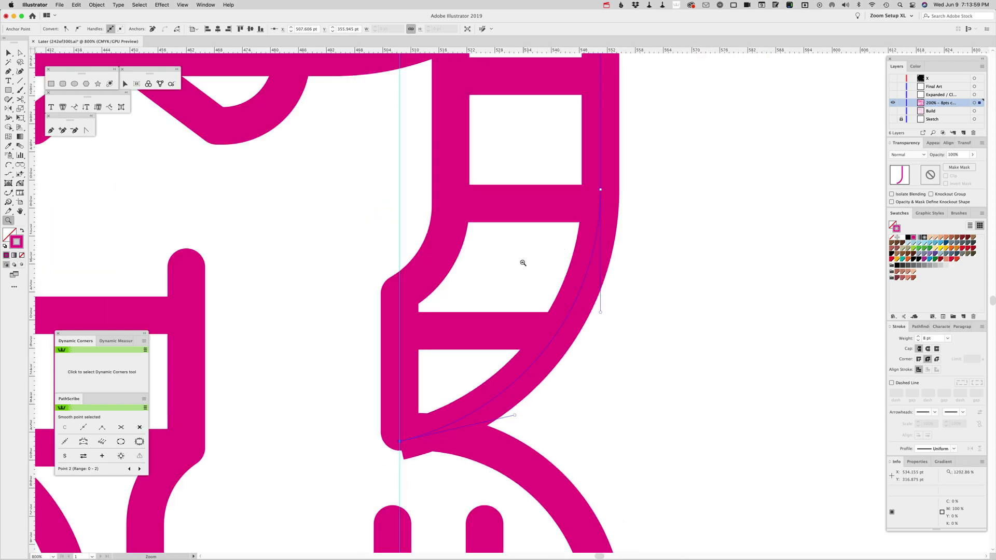
key(a)
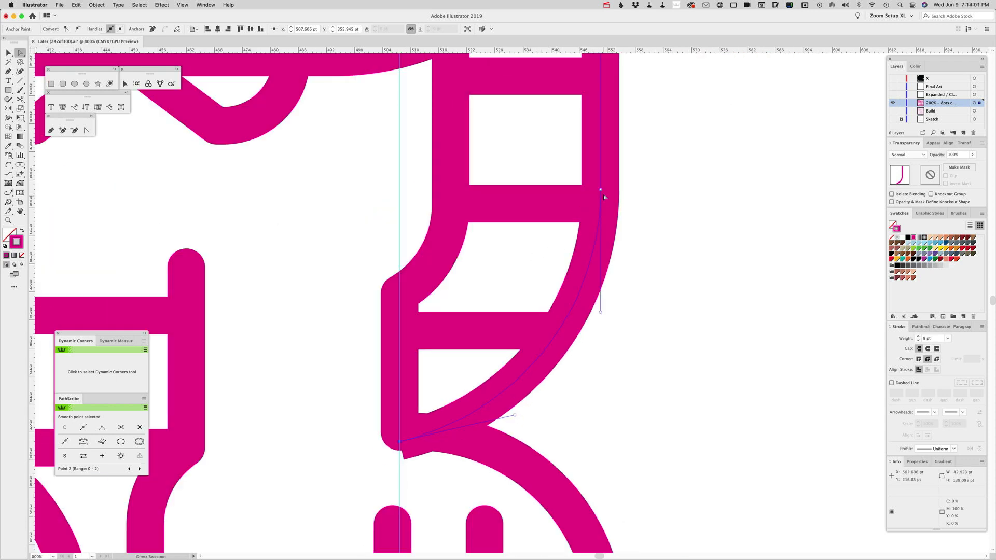
shift+click(600, 190)
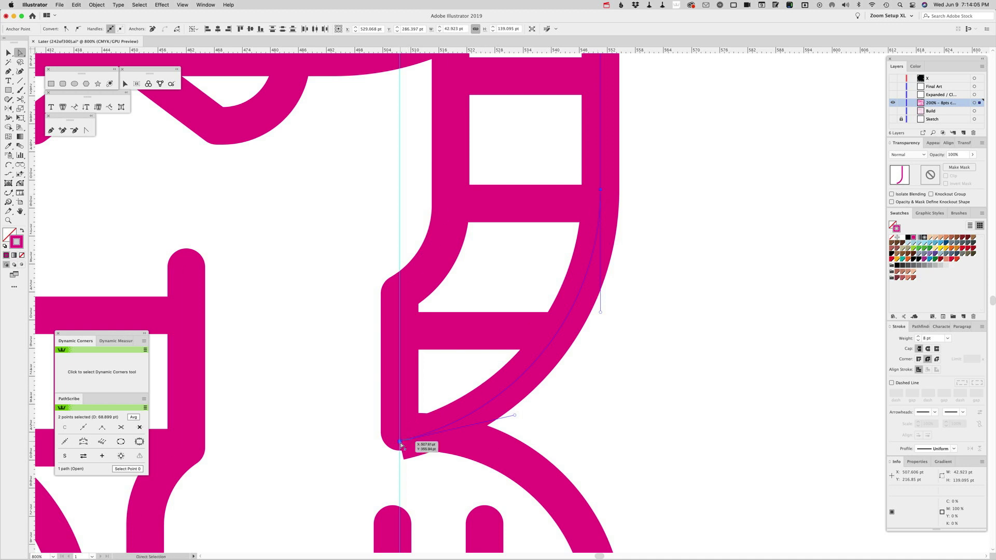
drag(400, 444, 399, 434)
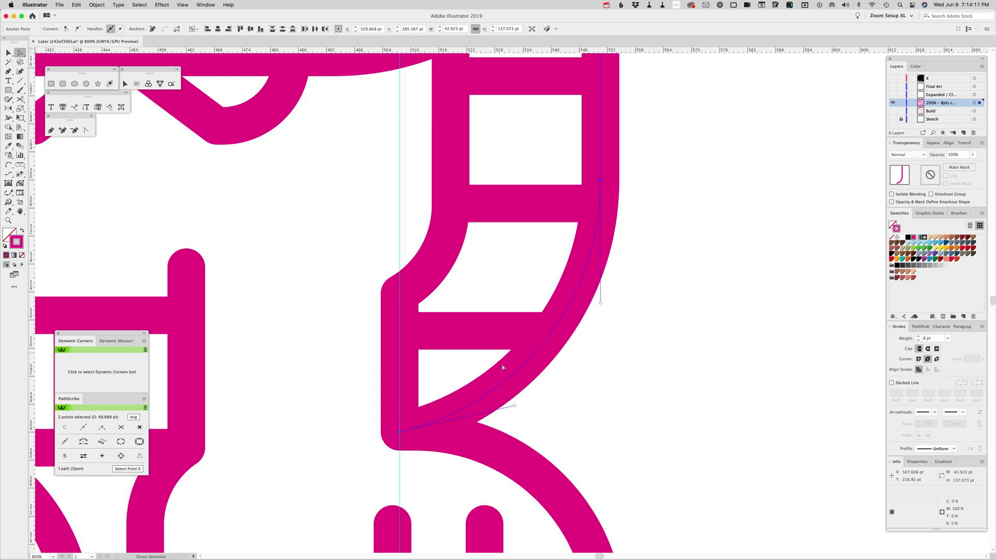
click(570, 406)
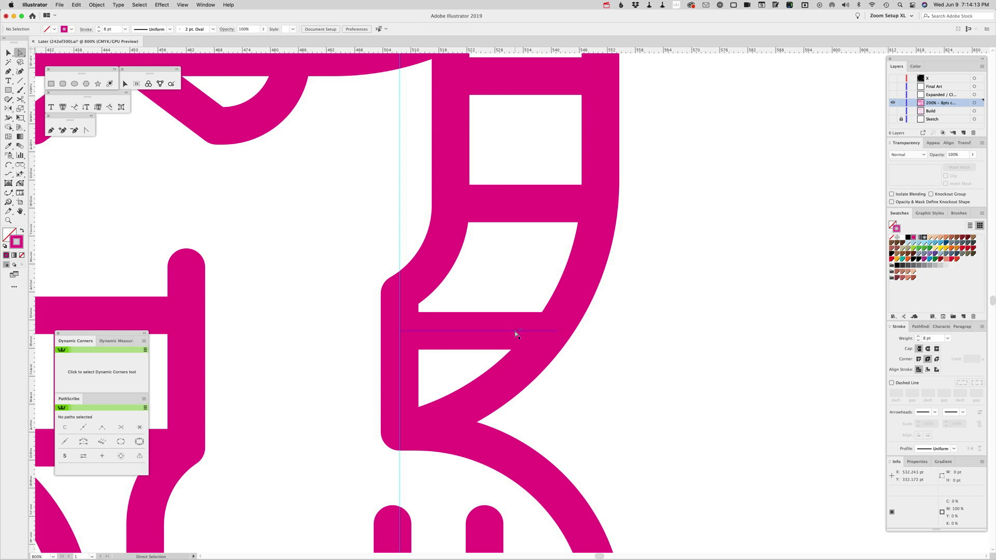
Pull the right end of the lower crossbar back to the outer curve and check the crossbar above it.
click(561, 332)
drag(562, 333, 551, 332)
click(579, 205)
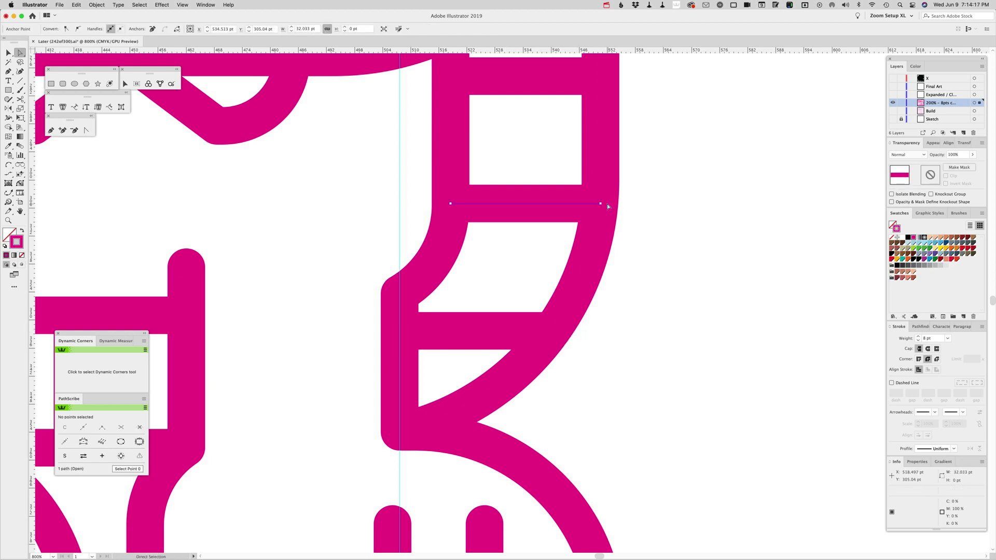
click(655, 211)
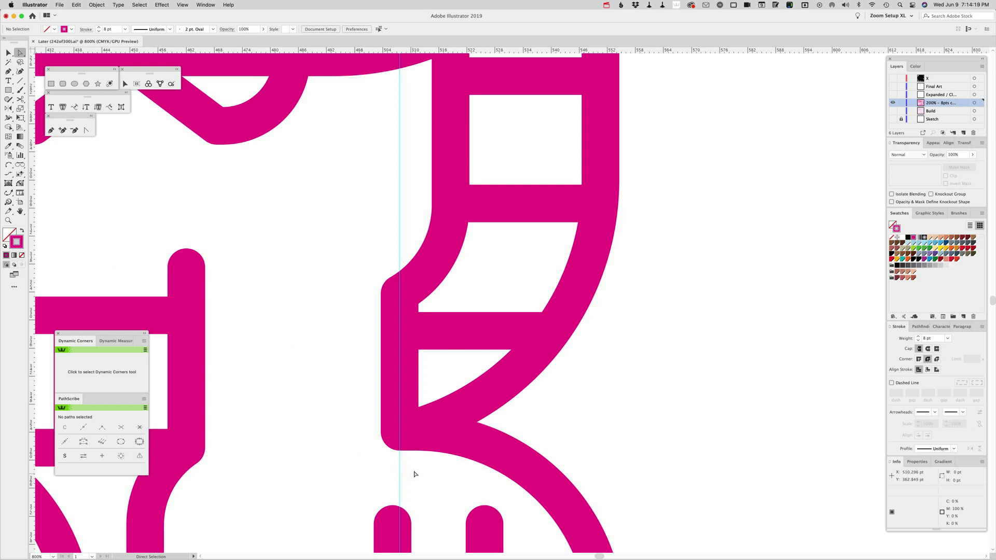
Delete the vertical guide and bring the whole crocodile back into view.
drag(413, 474, 374, 476)
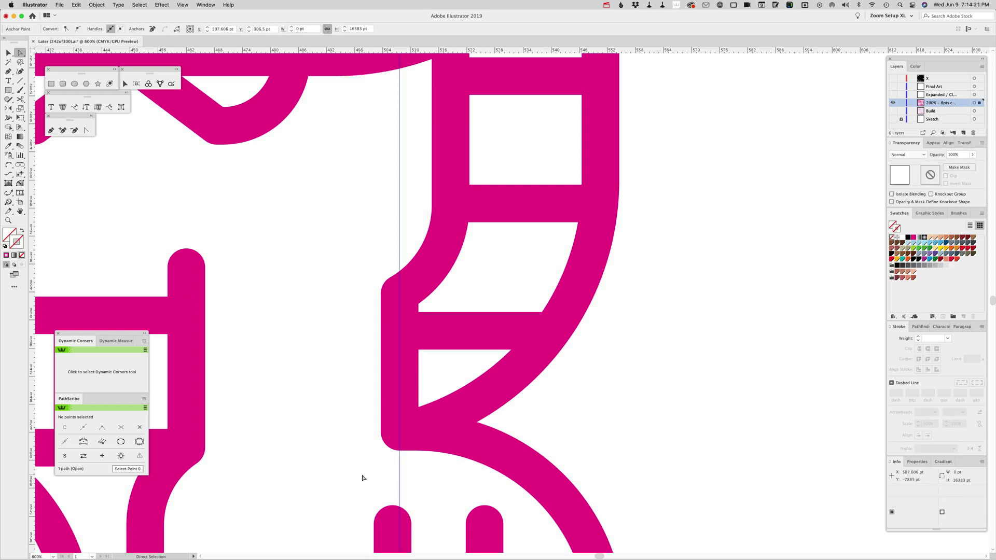
click(8, 221)
alt+click(470, 284)
alt+click(498, 290)
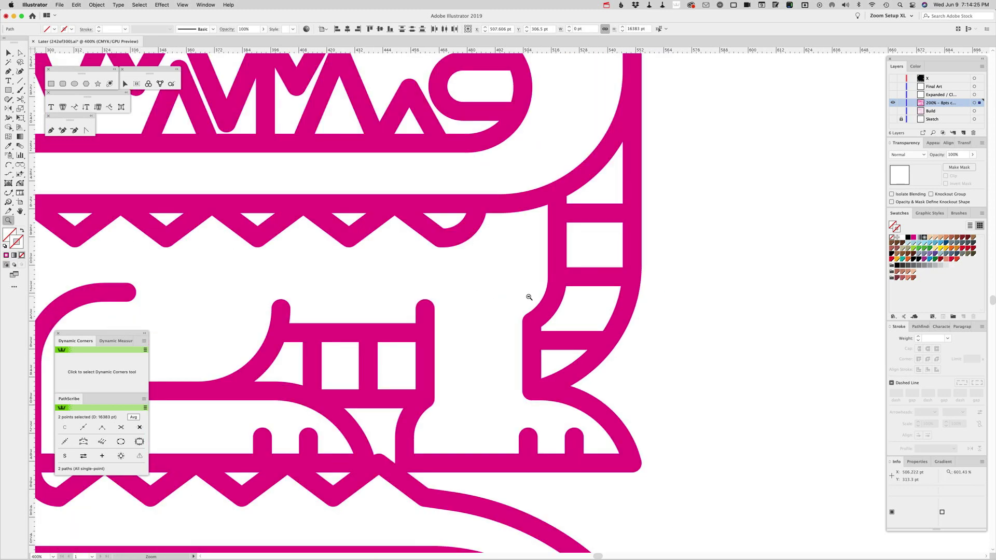
alt+click(470, 276)
alt+click(444, 271)
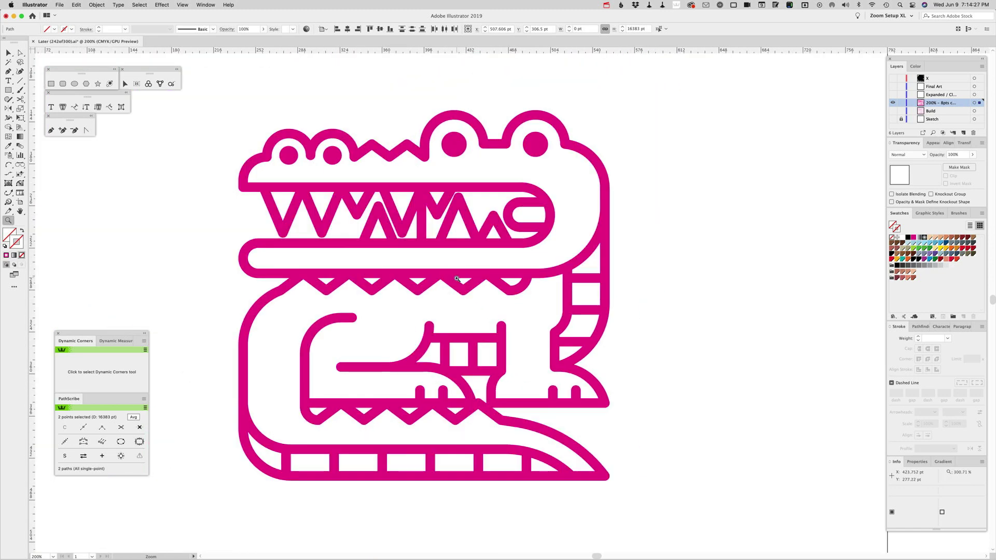
drag(456, 278, 549, 297)
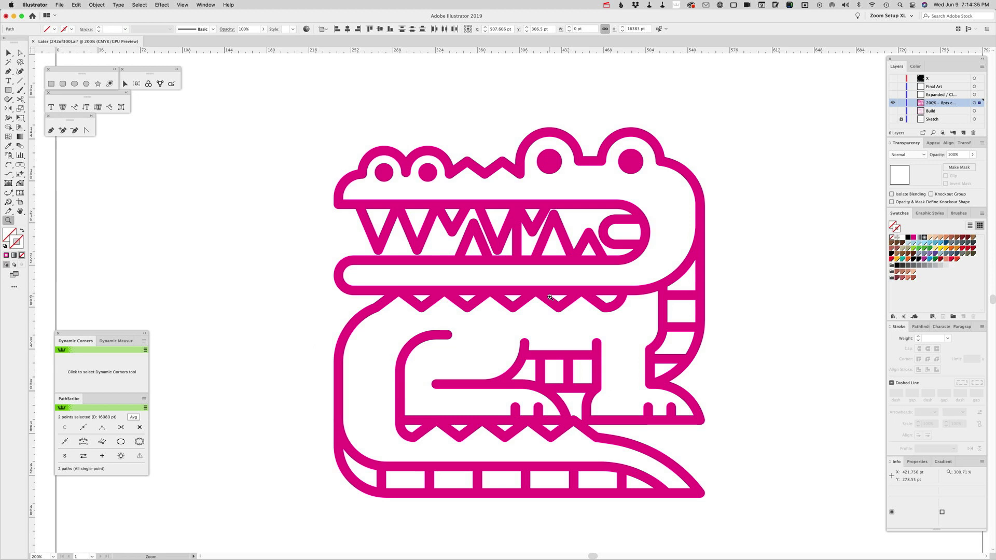
Set the crocodile head outline's stroke corners to Miter Join.
key(v)
click(592, 162)
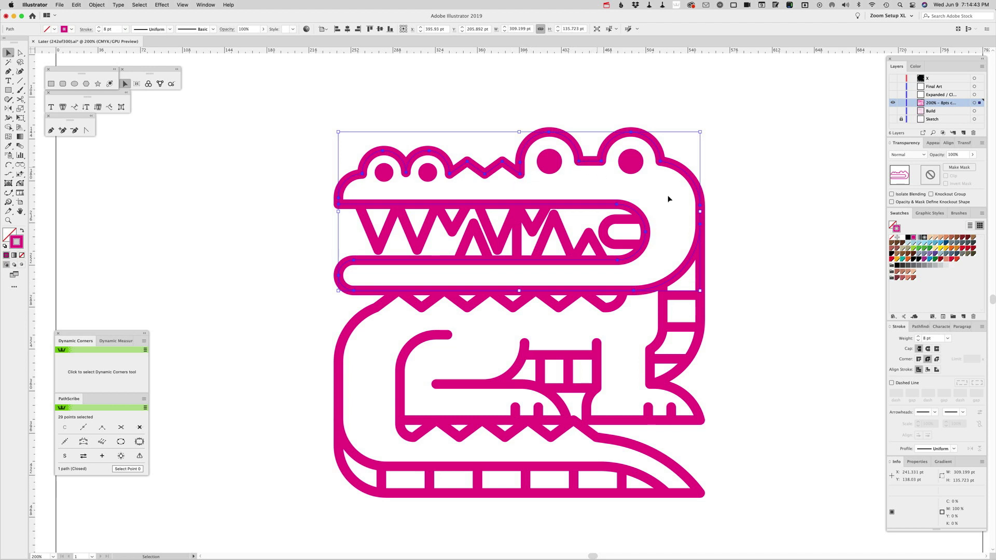
click(919, 360)
click(405, 188)
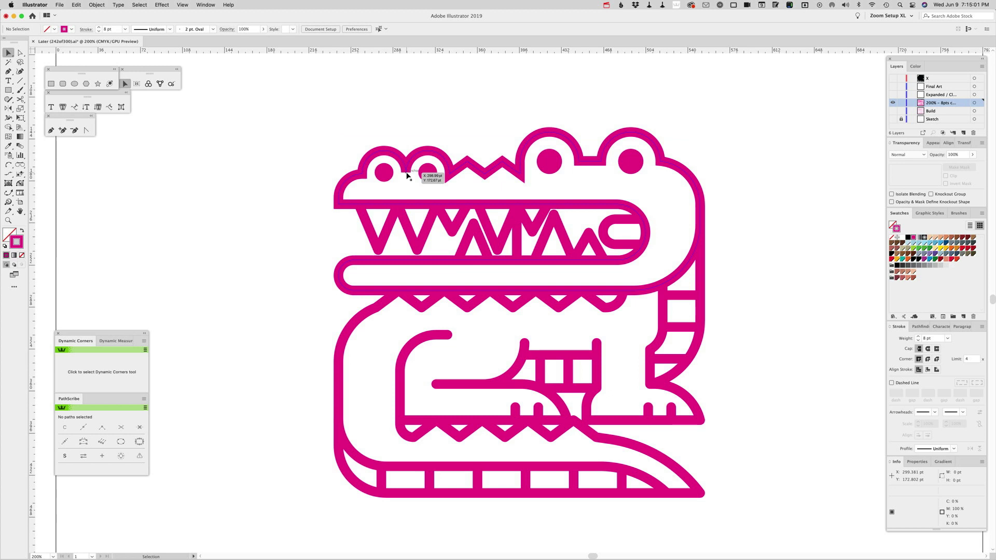
Try Round Join on the head outline's stroke corners, and return them to Miter Join.
key(a)
click(407, 175)
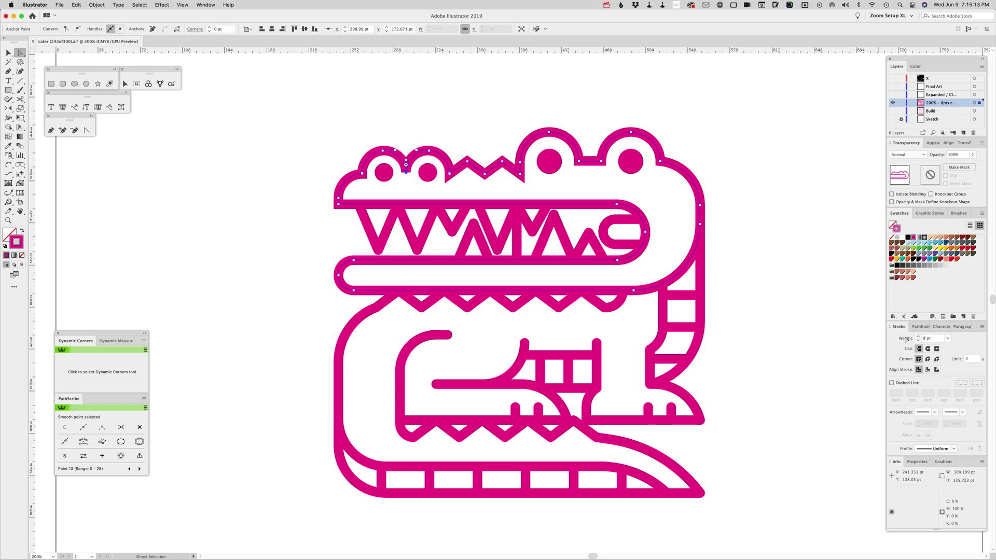
click(928, 350)
click(928, 360)
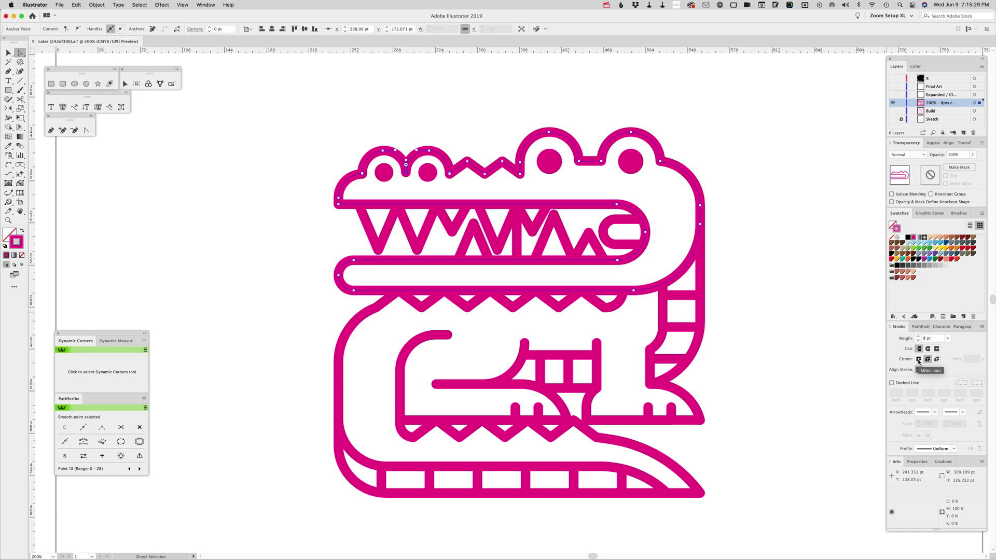
click(918, 360)
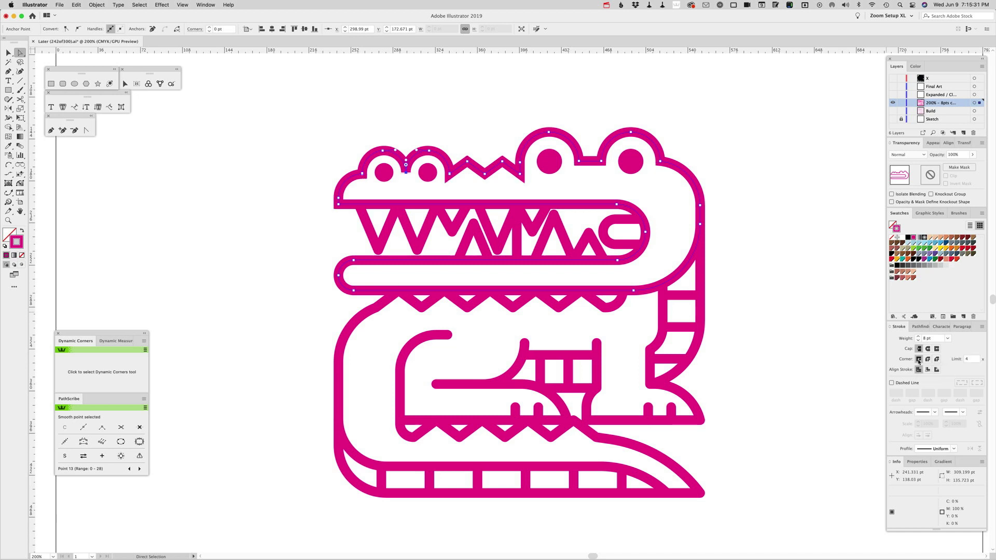
click(451, 95)
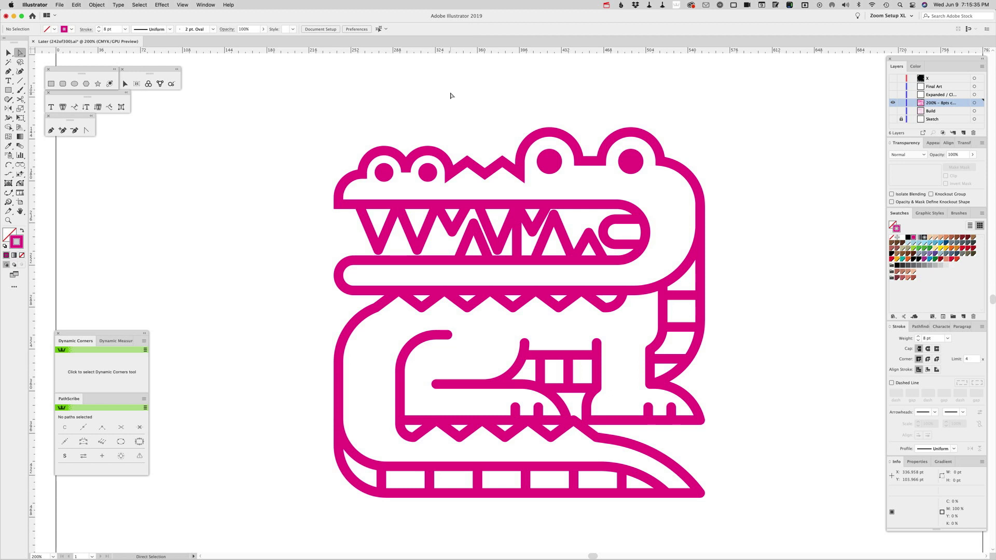
Compare the head outline's corners once more by switching to Round Join and back to Miter Join.
click(406, 173)
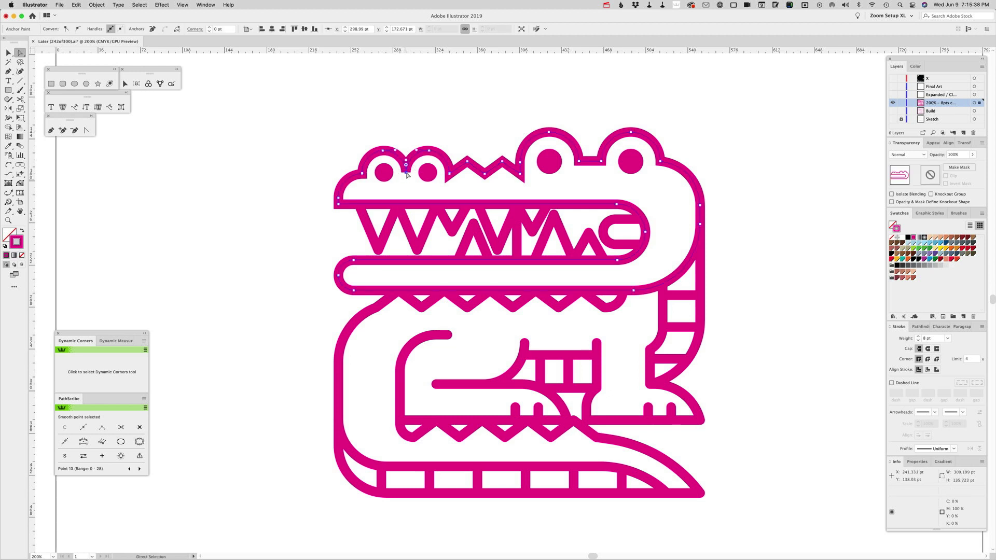
click(927, 359)
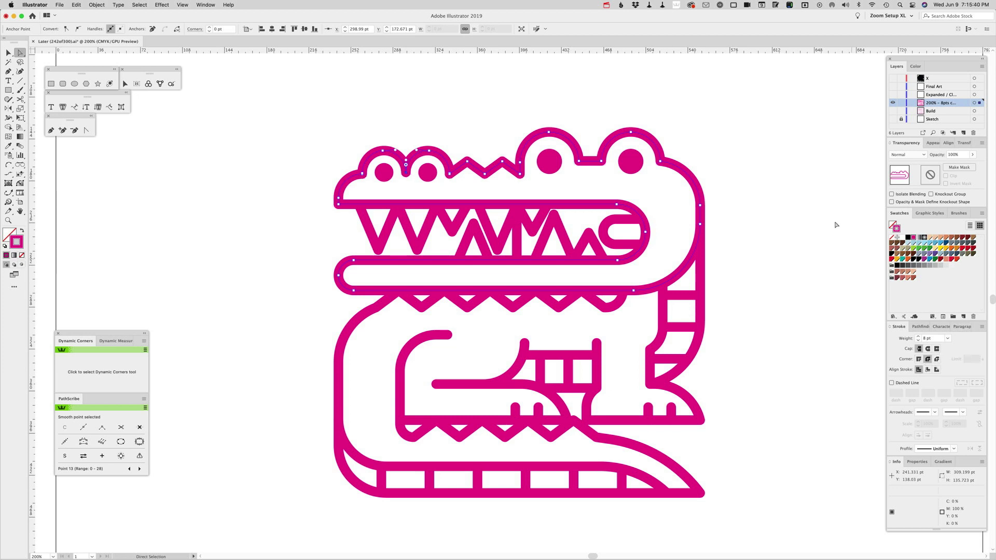
click(792, 172)
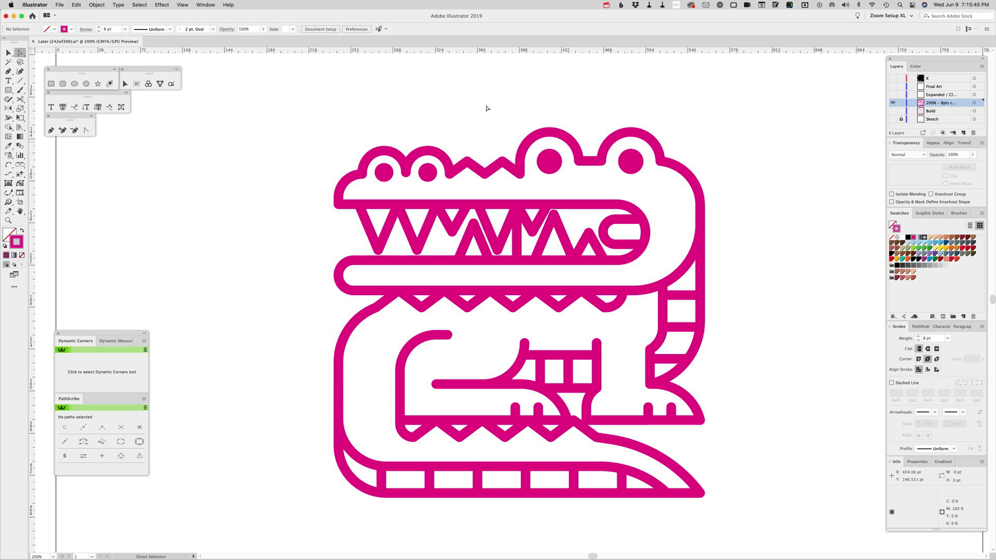
click(523, 161)
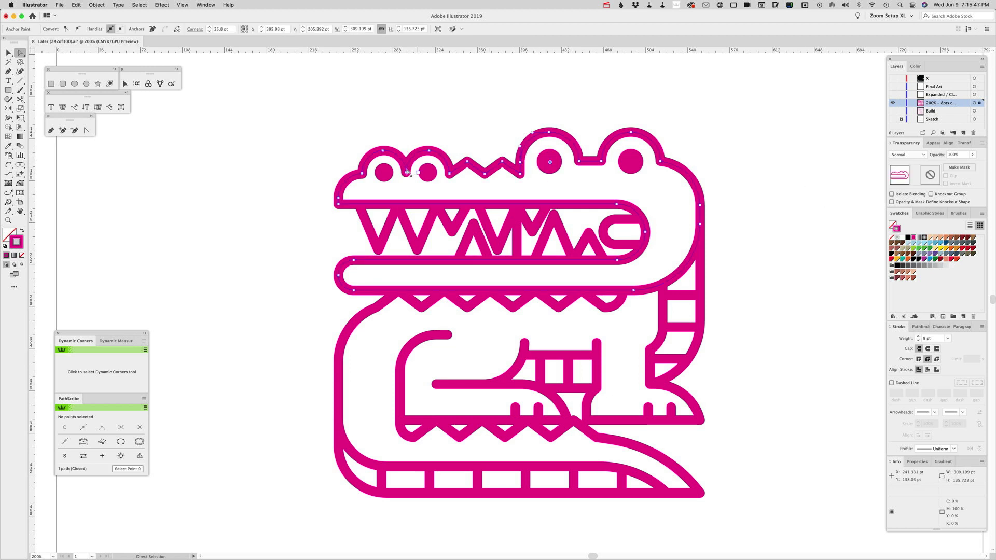
click(918, 359)
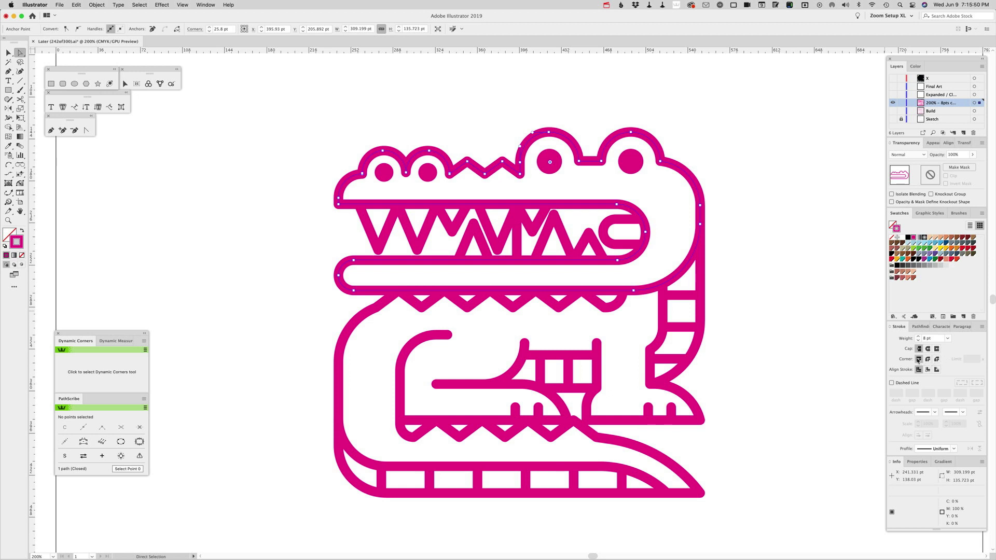
click(813, 168)
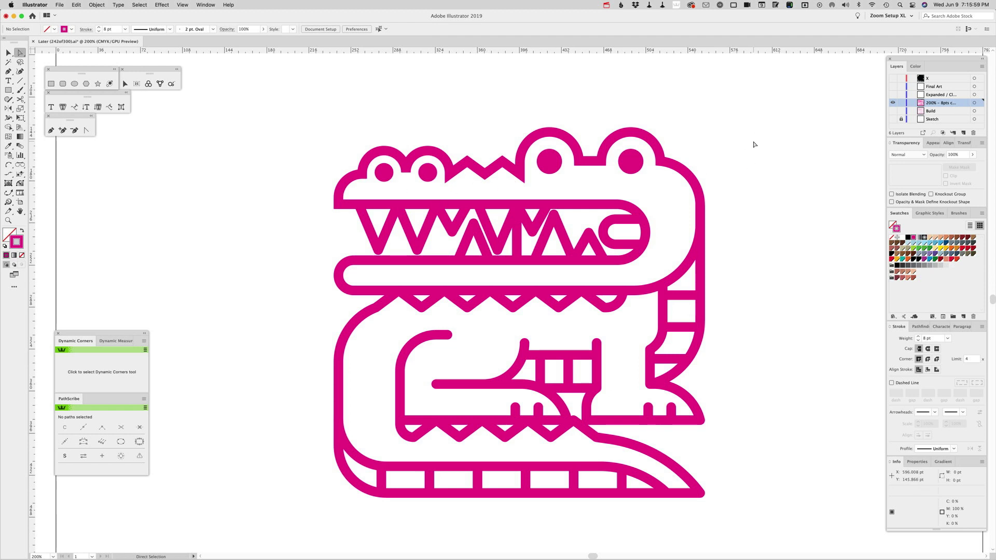
Enlarge the lower-jaw tooth nearest the snout to about 36 × 42 pt and match its stroke to the neighbouring 8 pt tooth.
key(v)
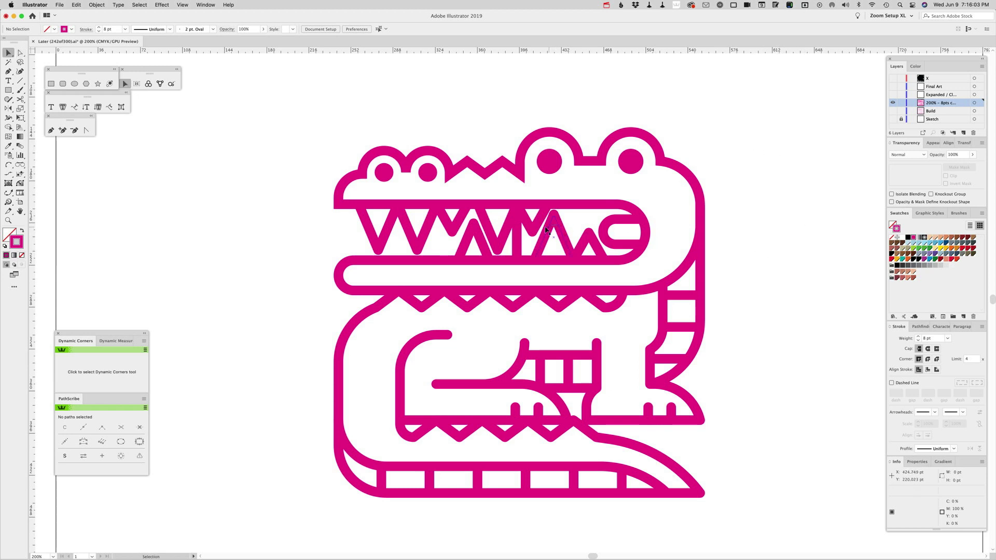
click(472, 224)
drag(473, 224, 473, 212)
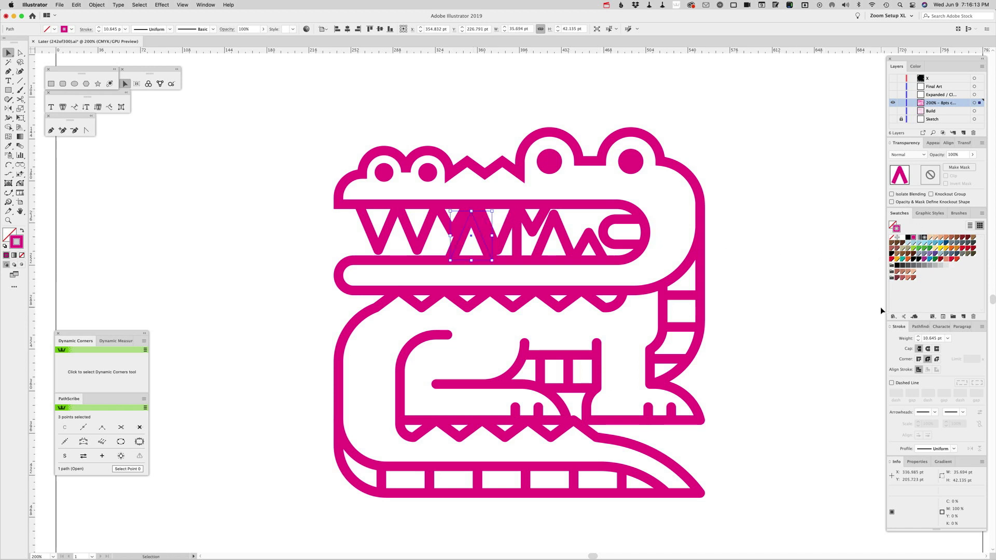
key(i)
click(508, 228)
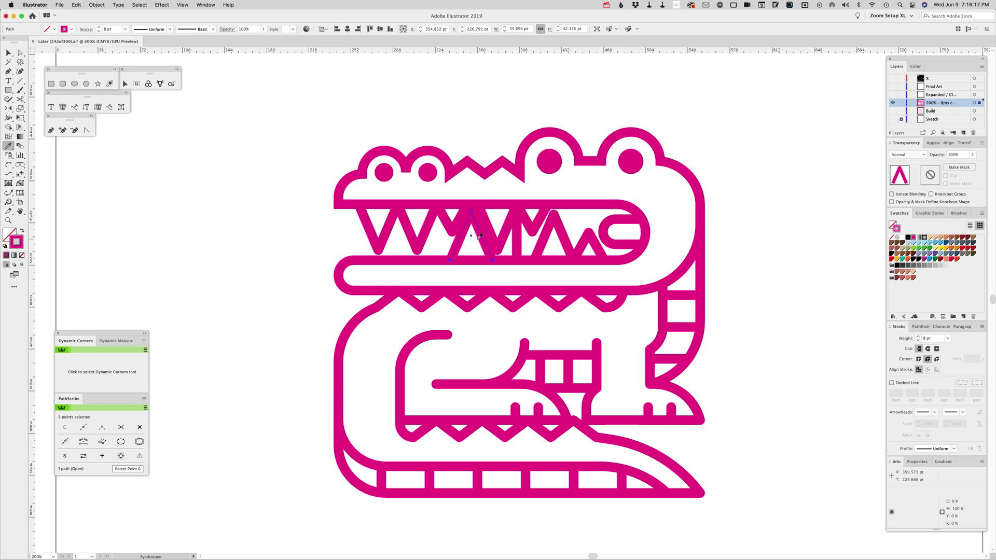
key(v)
drag(480, 237, 493, 221)
click(507, 93)
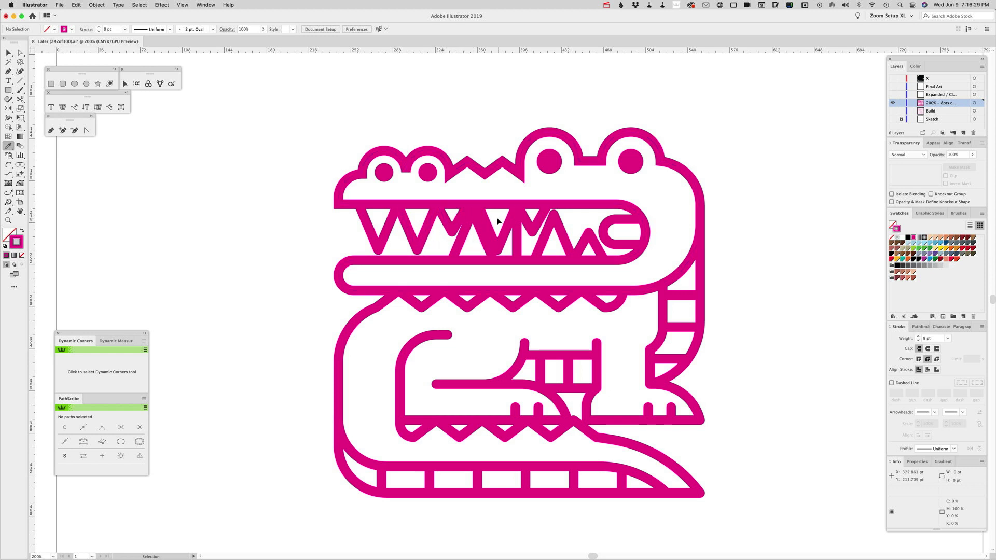
Enlarge the small third upper-jaw tooth to about 32 × 28 pt and match its stroke to the neighbouring 8 pt tooth.
key(v)
click(456, 224)
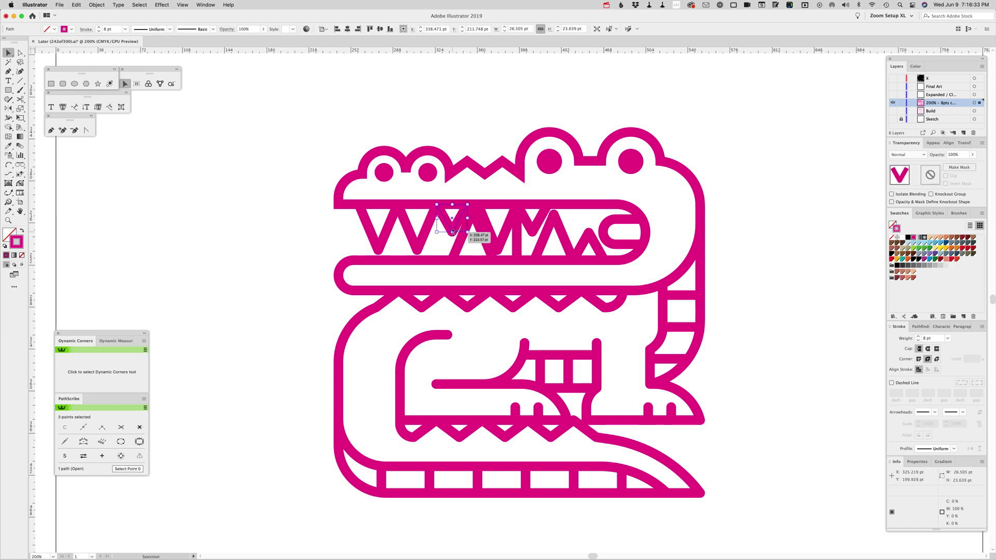
drag(453, 232, 452, 237)
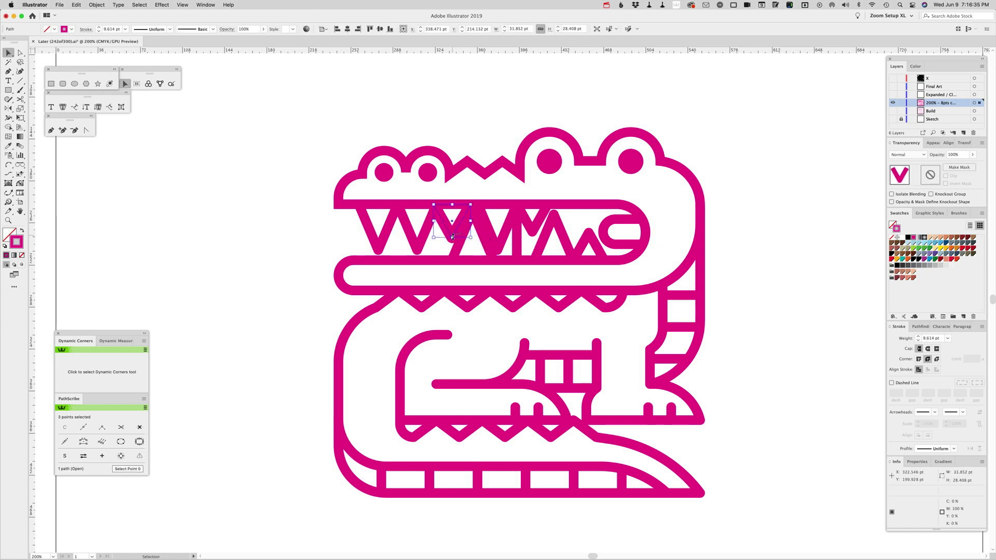
key(i)
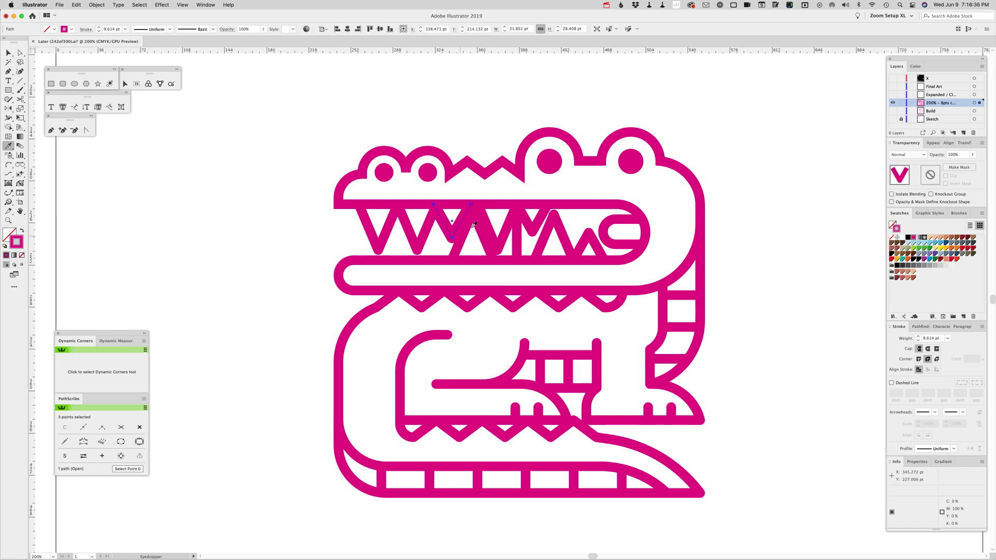
click(432, 219)
super+click(489, 248)
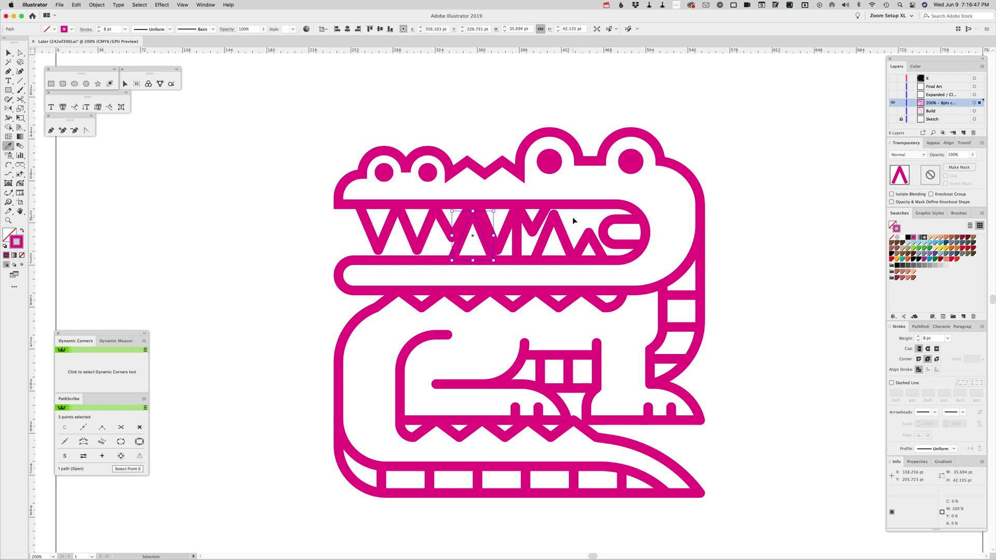
key(i)
Scale the two rearmost lower-jaw teeth down together to about 49 × 32 pt and set their stroke weight to 8 pt.
key(v)
click(544, 224)
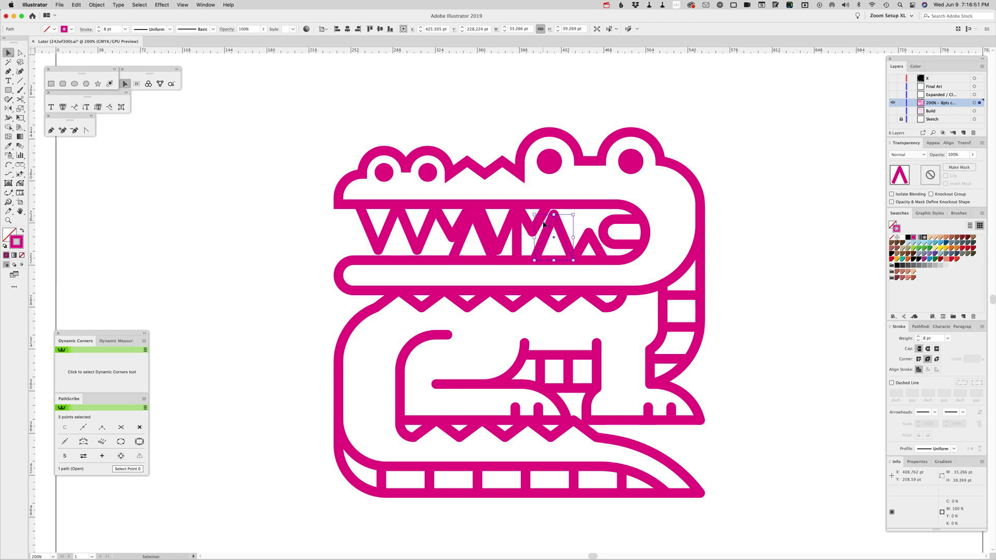
shift+click(586, 242)
drag(569, 215, 569, 223)
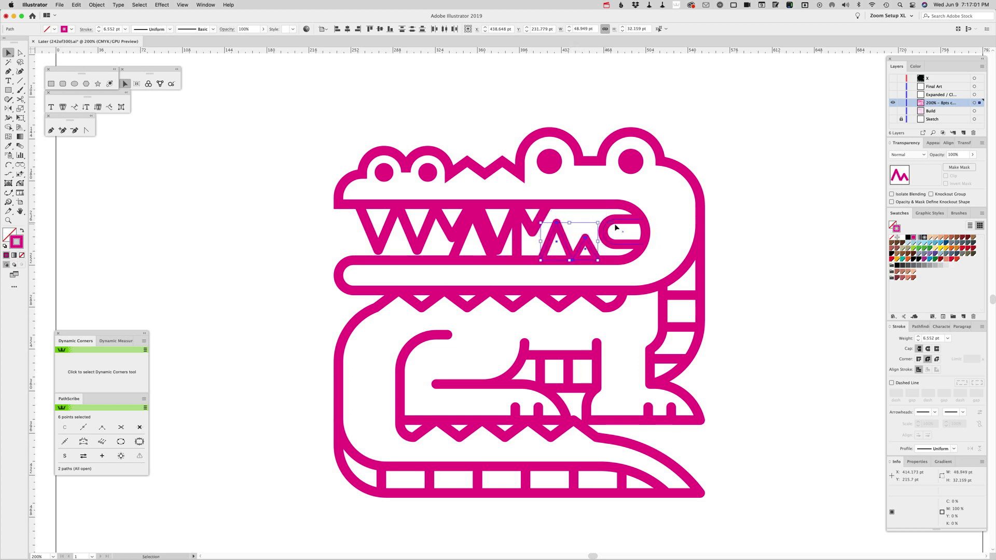
click(918, 336)
click(917, 336)
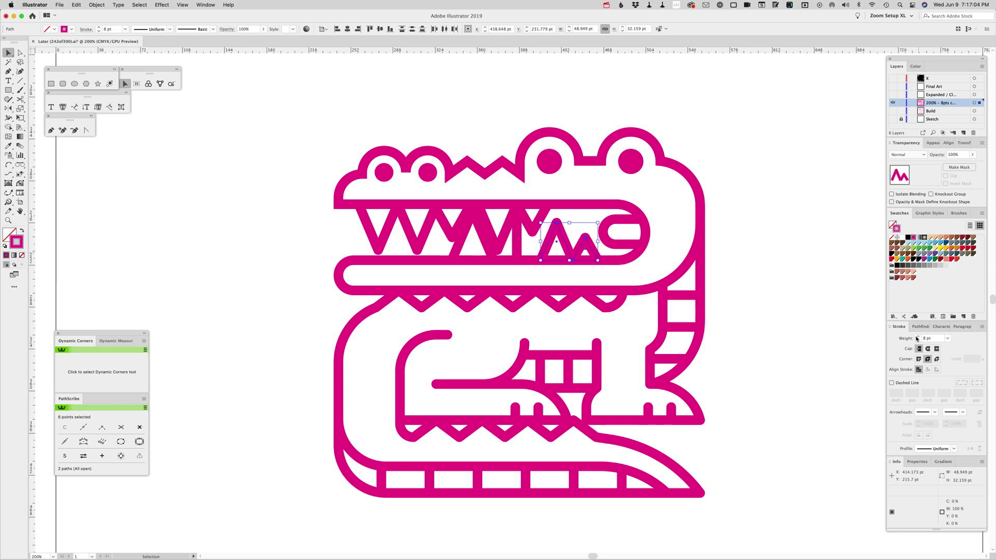
click(760, 143)
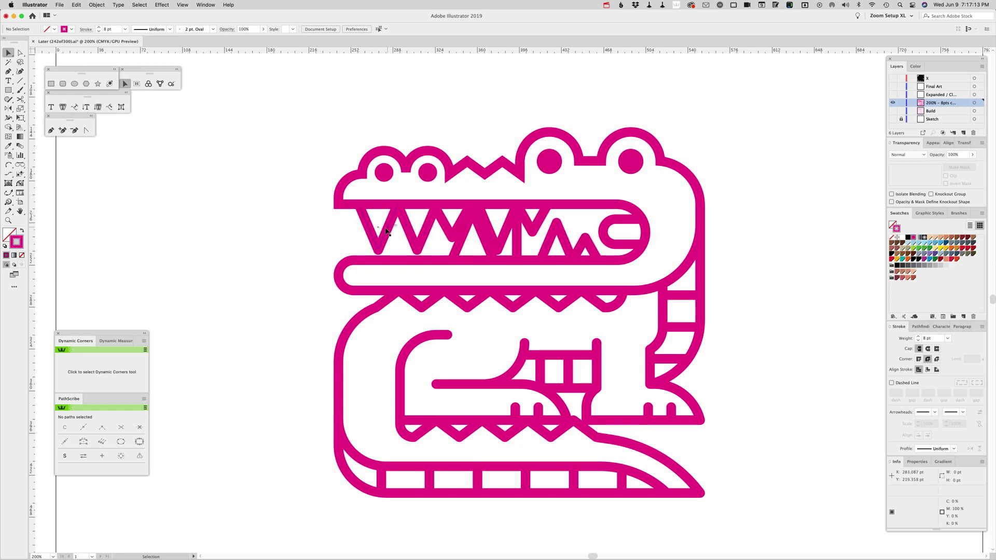
Enlarge the large middle upper-jaw tooth to about 41 × 48 pt and set its stroke weight to 8 pt.
click(491, 235)
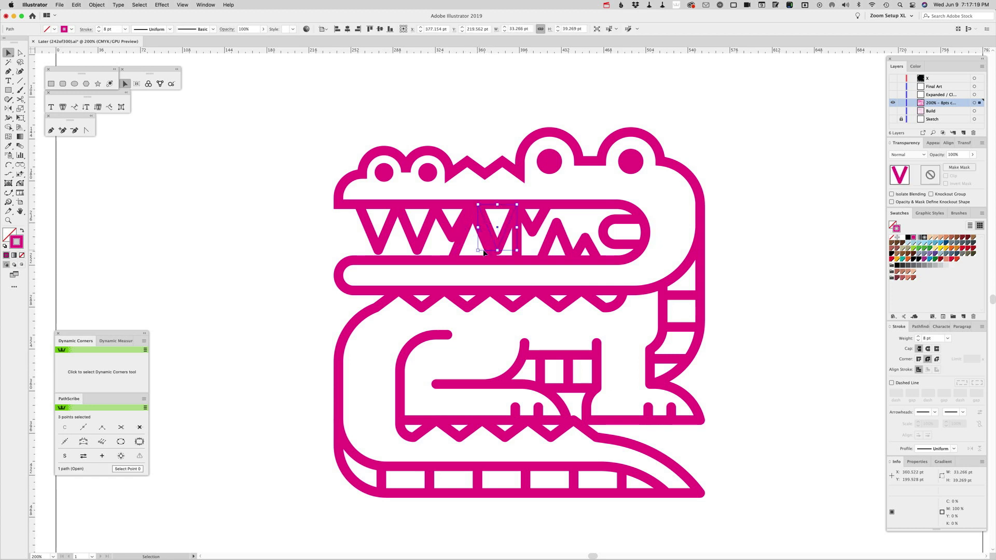
drag(496, 251, 499, 263)
click(918, 336)
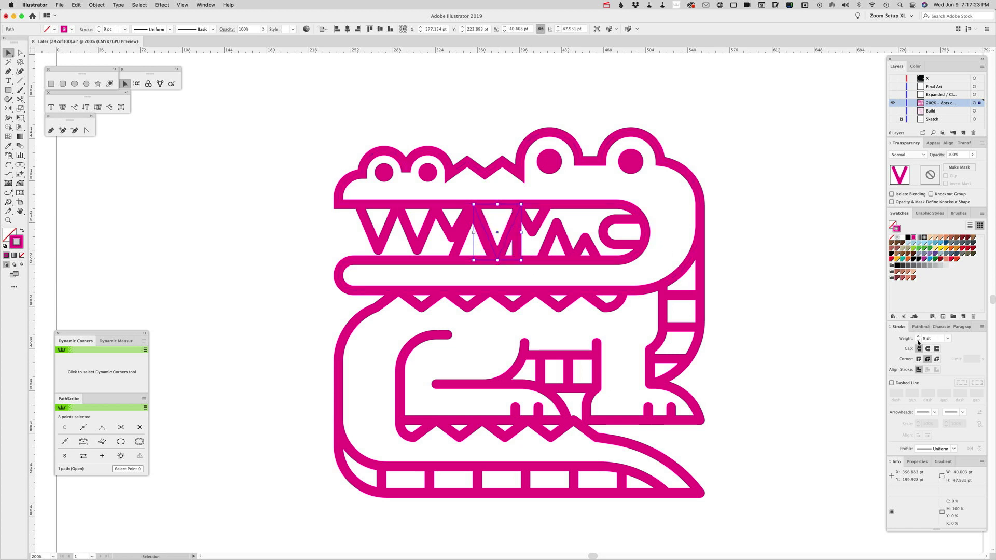
click(919, 341)
Shift the enlarged upper-jaw tooth about 4 pt toward the snout.
key(a)
drag(523, 207, 519, 208)
click(765, 183)
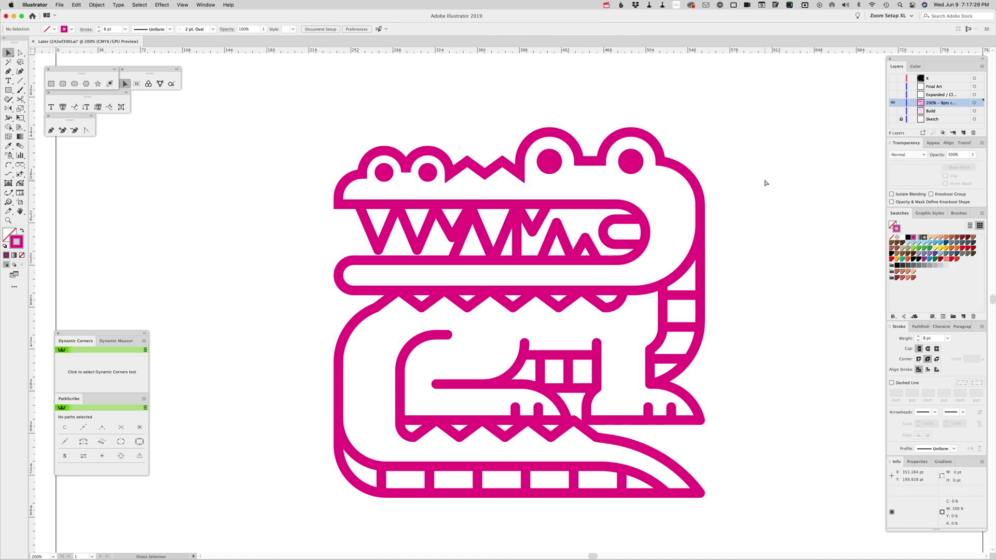
Nudge the front lower-jaw tooth slightly toward the snout.
key(v)
click(482, 238)
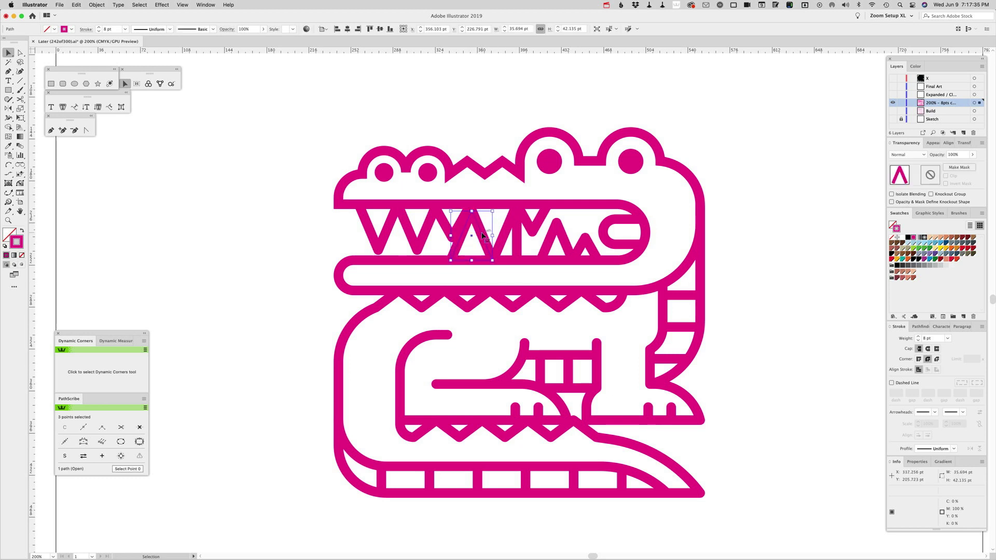
key(Left)
click(451, 116)
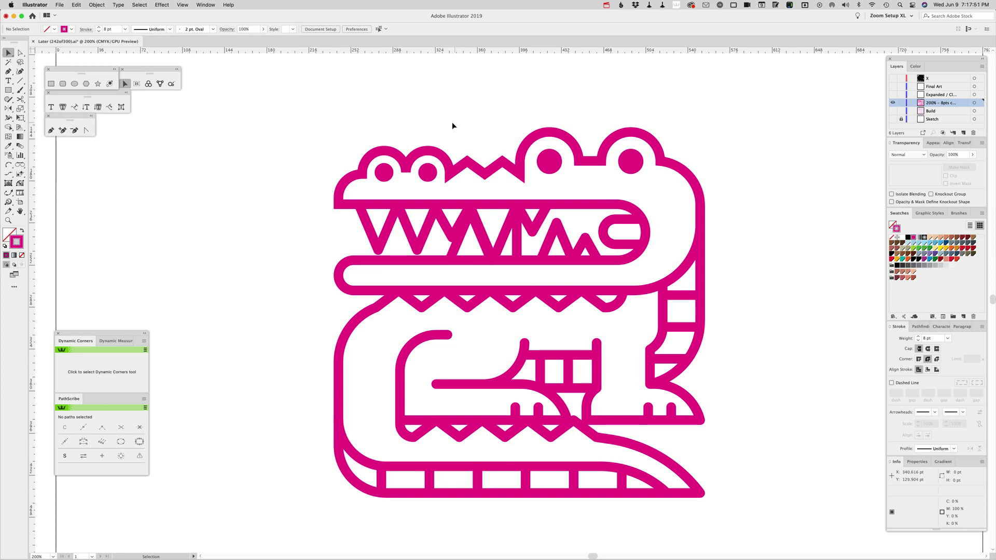
Copy the toe lines of the foot below the tail band one spacing inward to give the foot three evenly spaced toe lines.
click(648, 412)
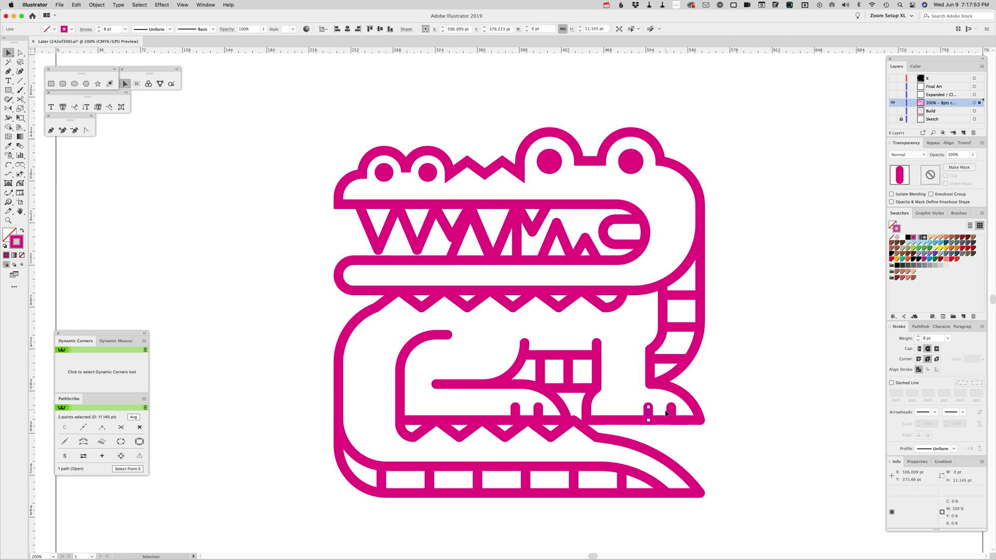
shift+click(671, 410)
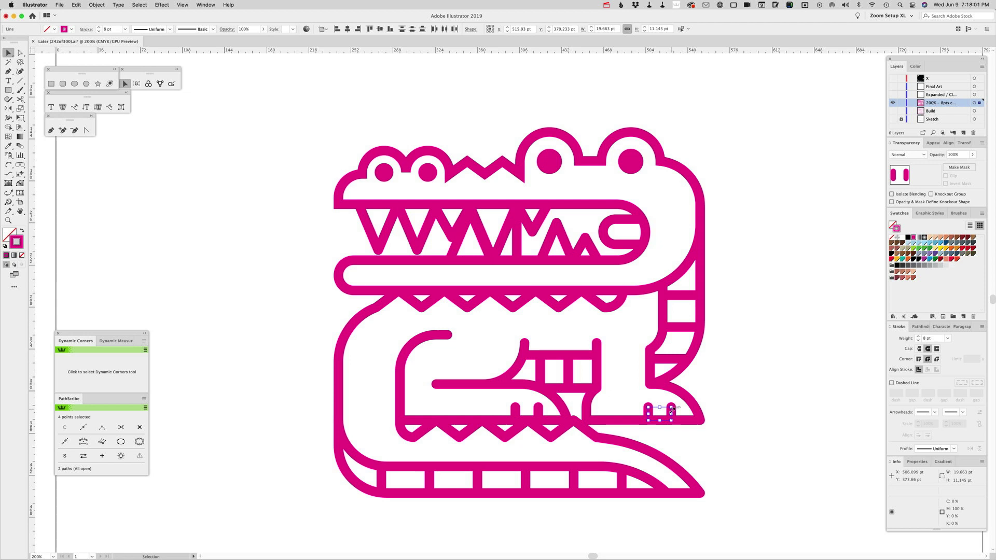
key(a)
drag(672, 411, 628, 416)
key(super)
click(711, 436)
click(648, 414)
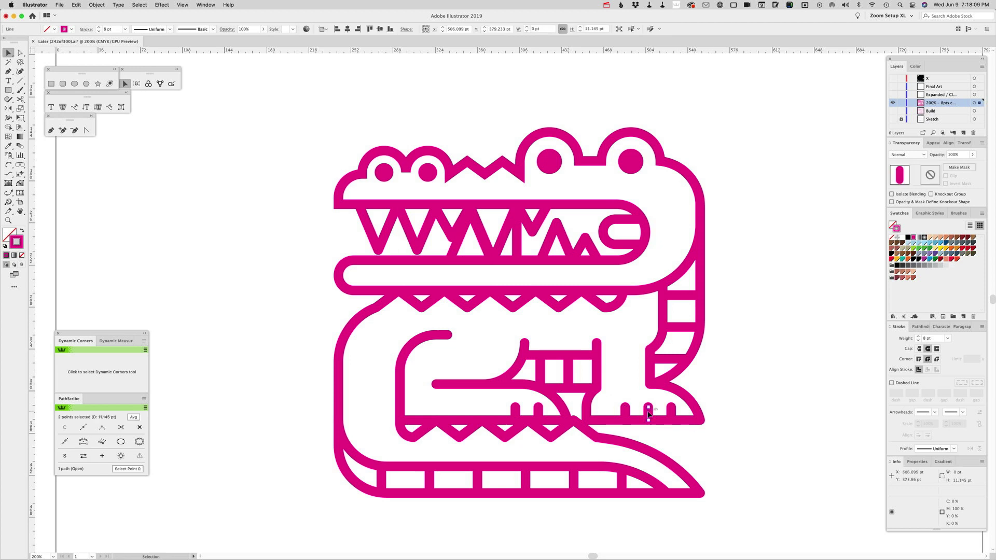
key(super+shift+a)
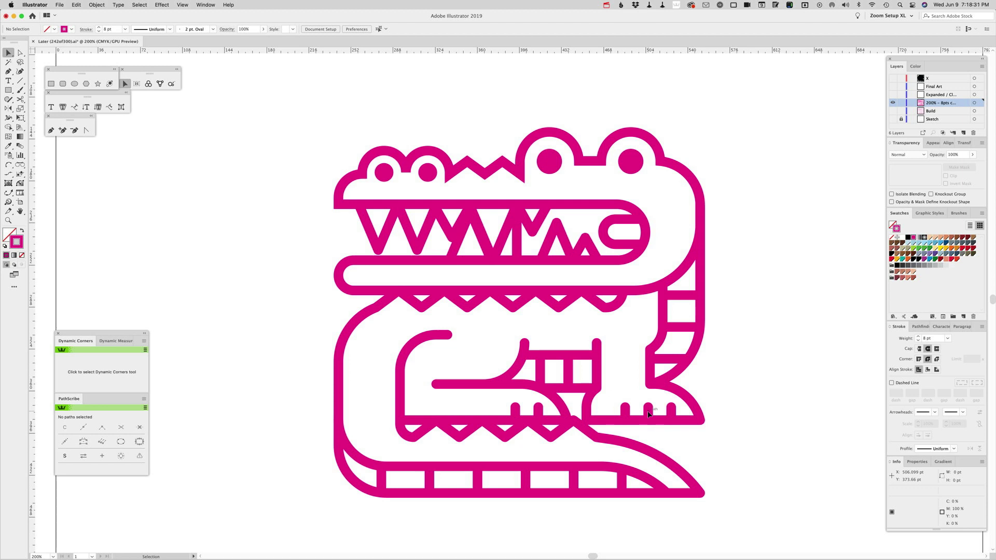
Copy the other foot's toe lines one spacing toward the snout side to give it three evenly spaced toe lines.
click(539, 410)
shift+click(516, 411)
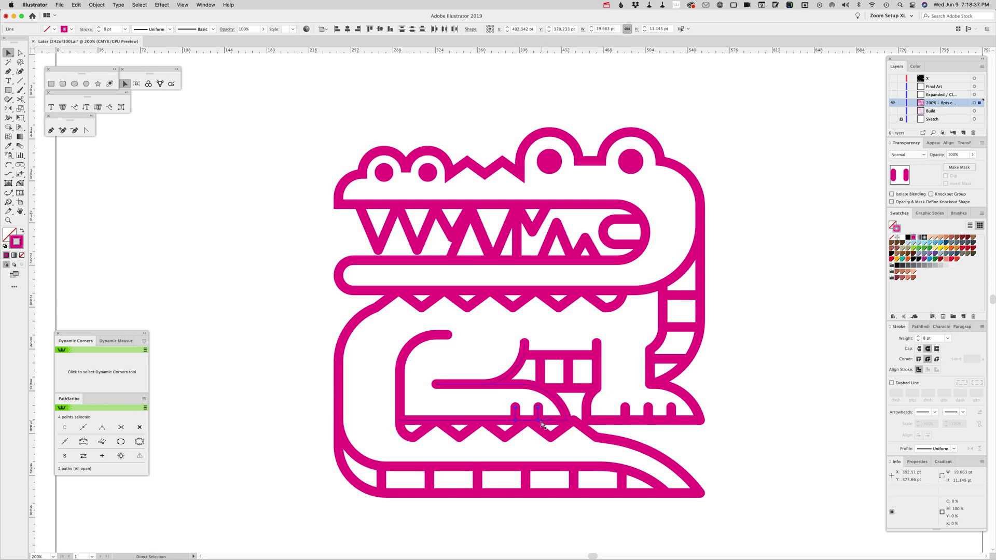
drag(544, 425, 514, 423)
click(503, 408)
click(515, 412)
key(super+shift+a)
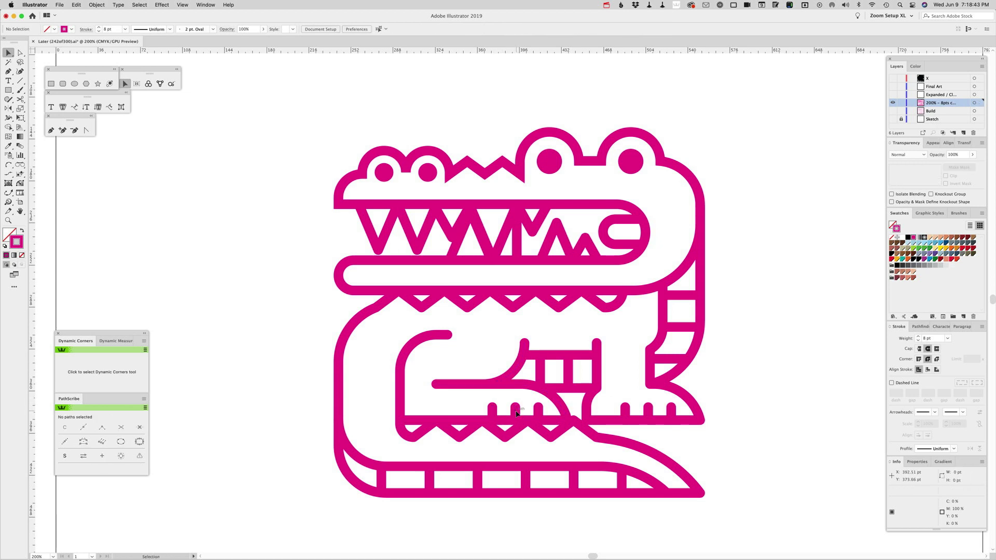
Shrink the front nostril's dot and replace the other nostril's dot with a centre-aligned copy of it.
click(393, 177)
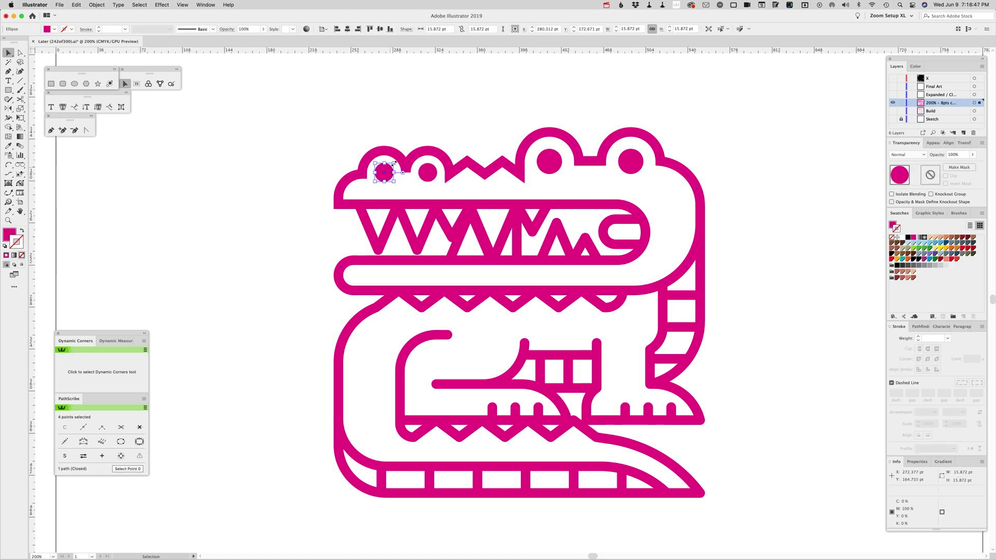
drag(394, 164, 391, 166)
shift+click(432, 176)
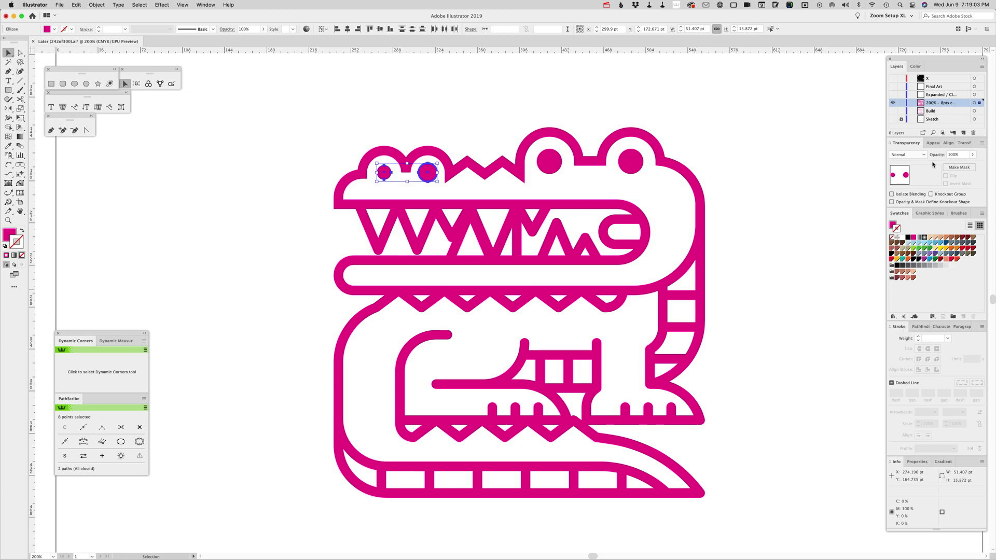
click(948, 142)
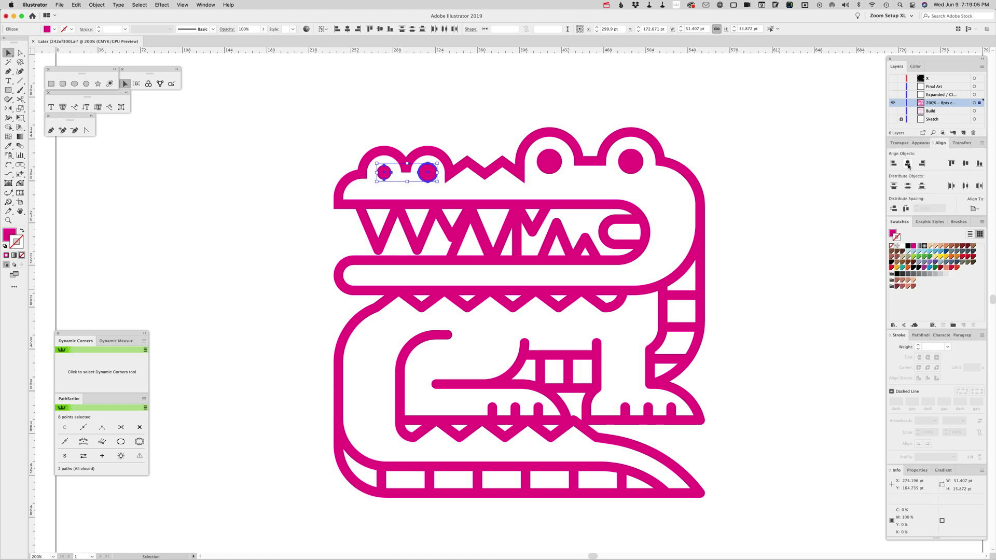
click(907, 164)
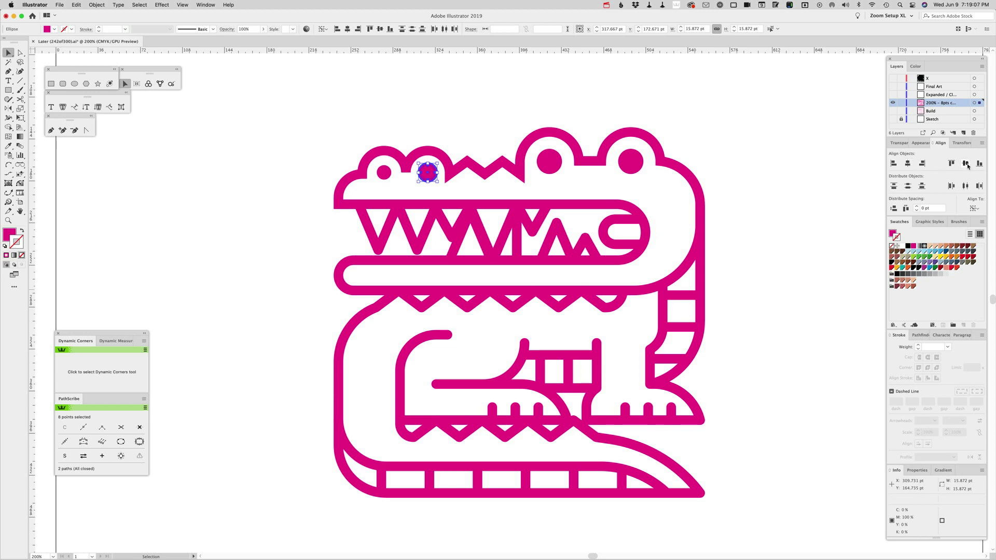
click(511, 117)
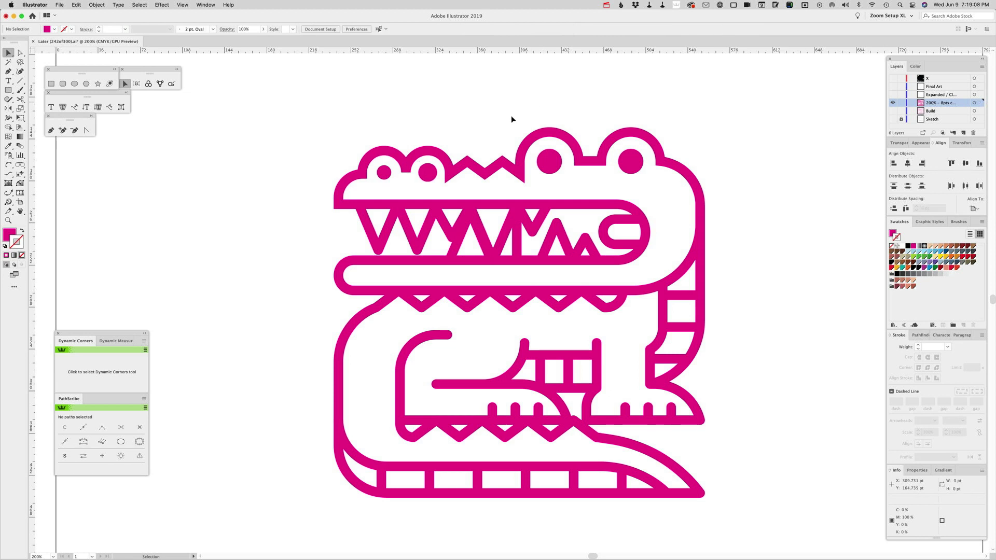
click(428, 166)
click(442, 138)
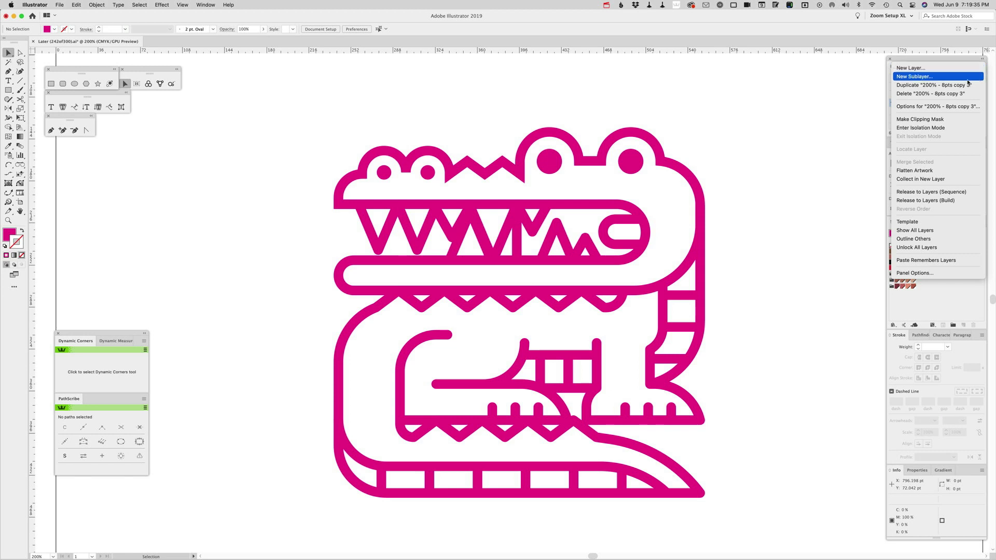
Duplicate the layer "200% - 8pts copy 3" and hide the original.
click(964, 85)
click(893, 110)
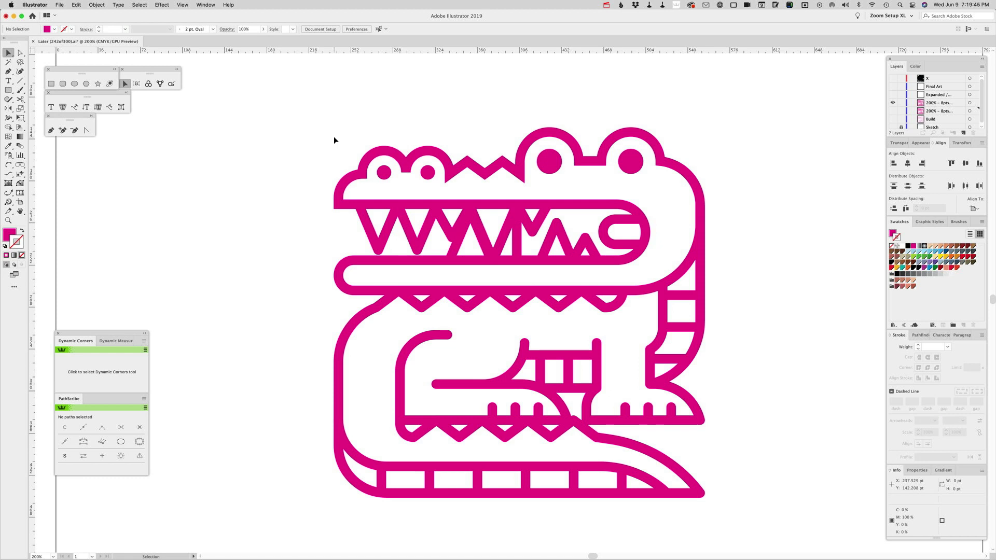
Raise the lowest crossbar of the striped band behind the leg and extend its outer end to make it about 36 pt long.
click(8, 220)
drag(576, 259, 738, 444)
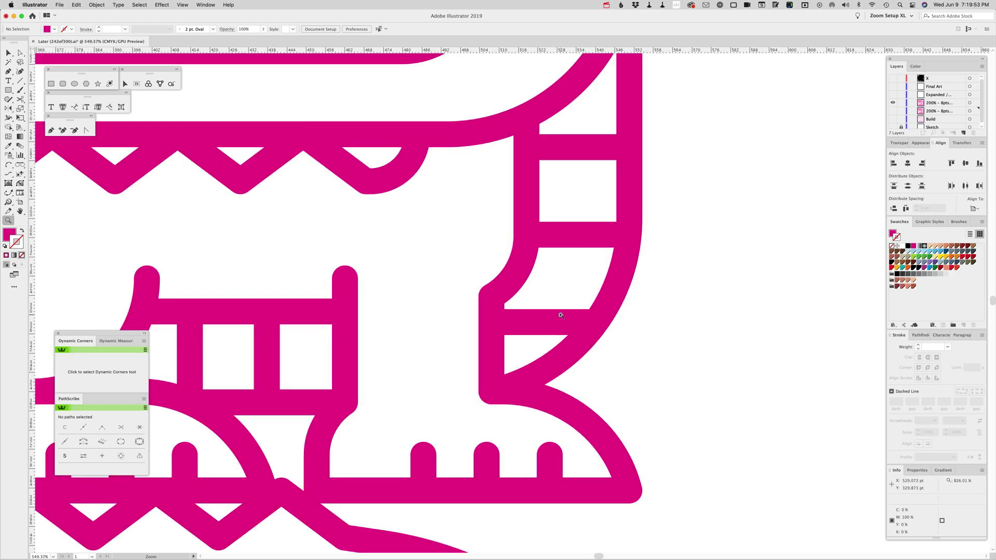
key(v)
drag(493, 326, 494, 304)
key(a)
drag(596, 305, 608, 306)
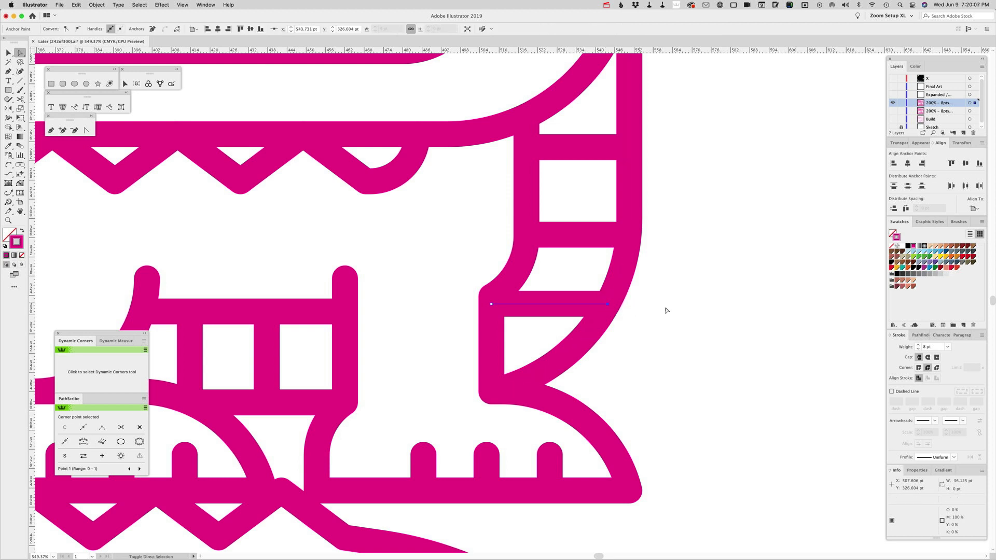
Move the middle crossbar of the striped band down to the height of the lowest crossbar.
drag(680, 262, 669, 326)
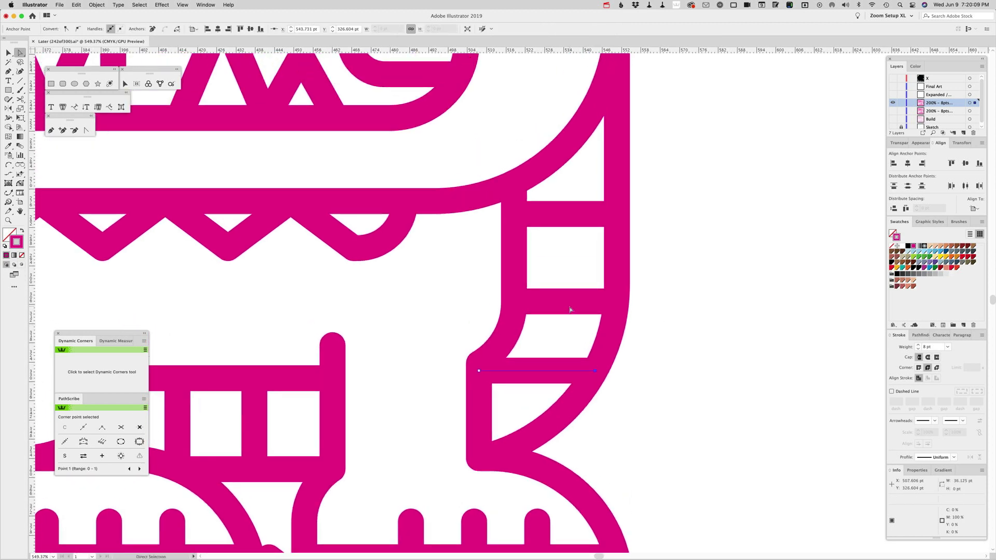
key(v)
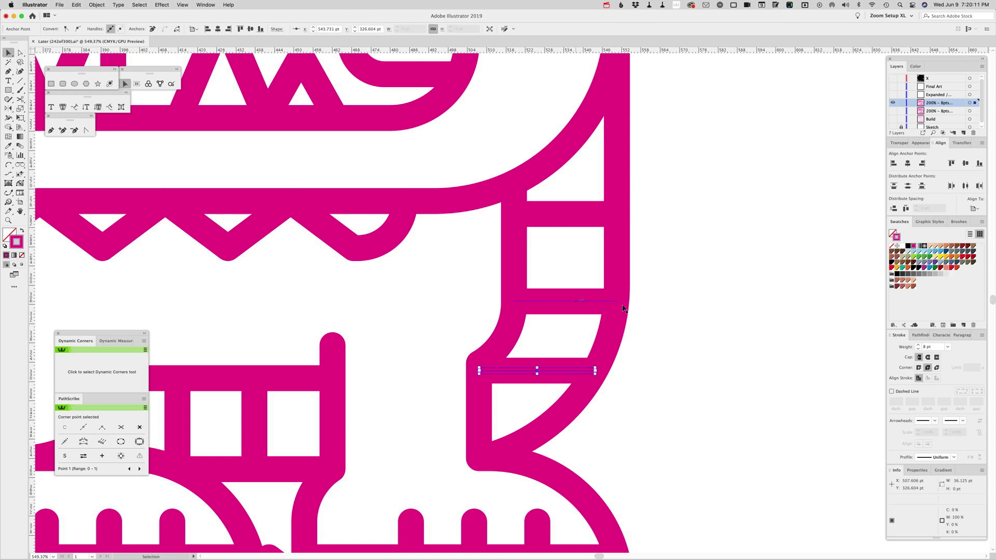
click(659, 310)
drag(558, 302, 551, 369)
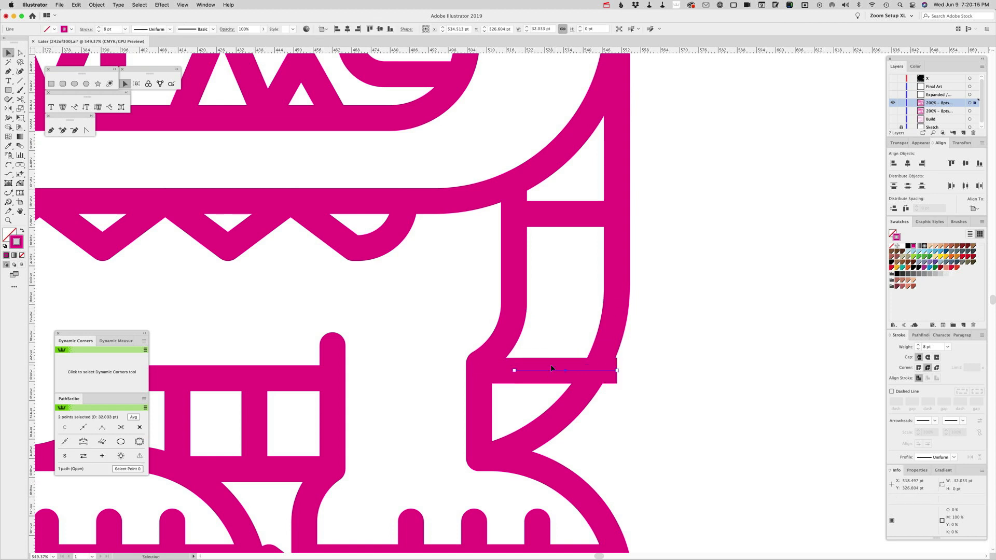
Raise the middle crossbar of the striped band behind the leg to a Y position of about 300.6 pt.
key(Up)
key(Up)
key(Up)
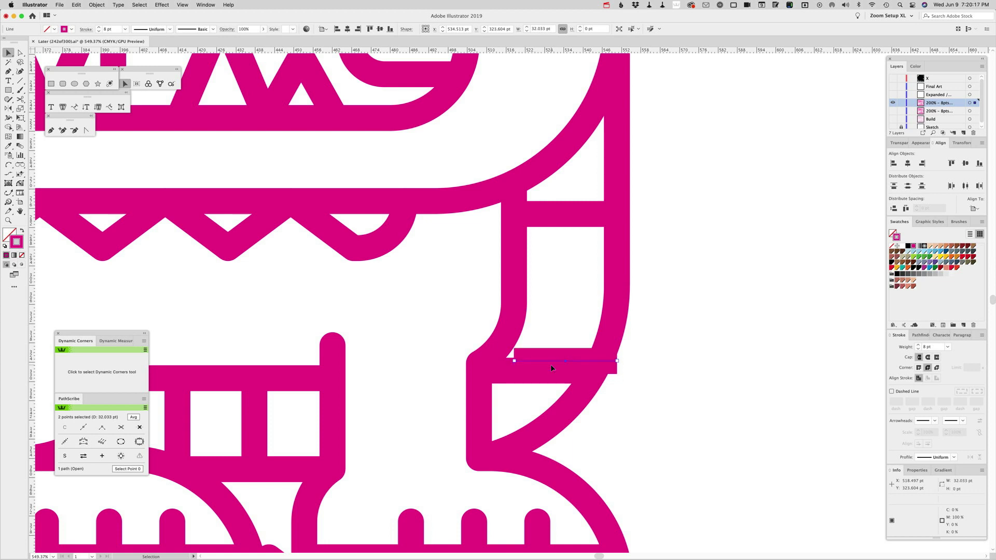
key(Up)
key(Up)
key(Up)
key(Up)
key(Up)
key(Up)
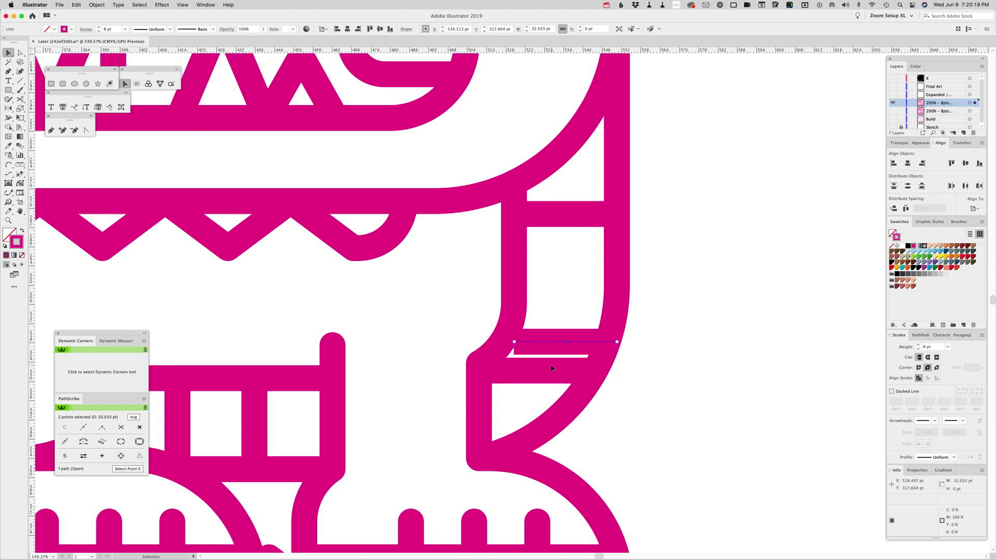
key(Up)
key(Up)
key(Up)
key(Up)
key(Up)
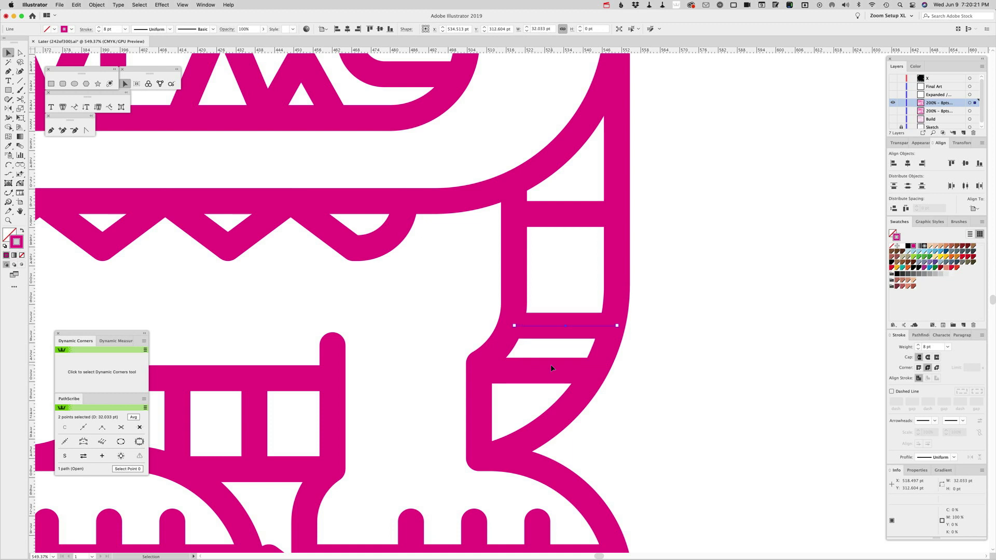
key(Up)
key(Up)
key(Up)
key(Up)
key(Up)
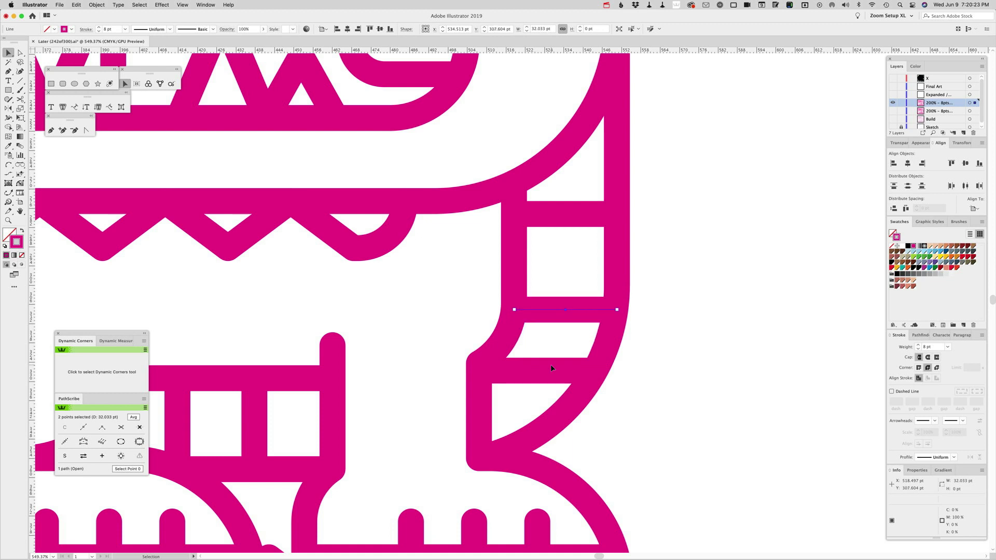
key(Up)
key(Up)
key(Up)
key(Up)
key(Up)
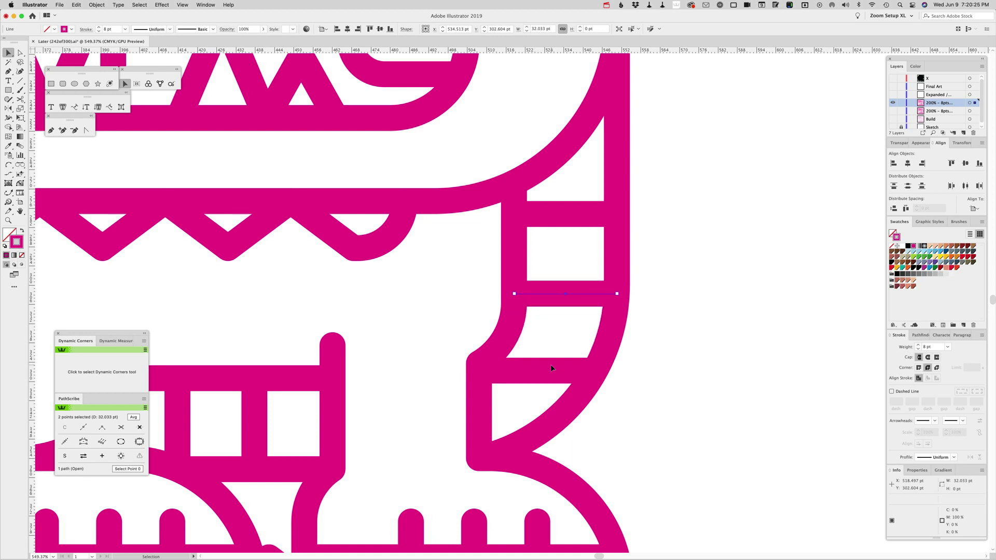
key(Up)
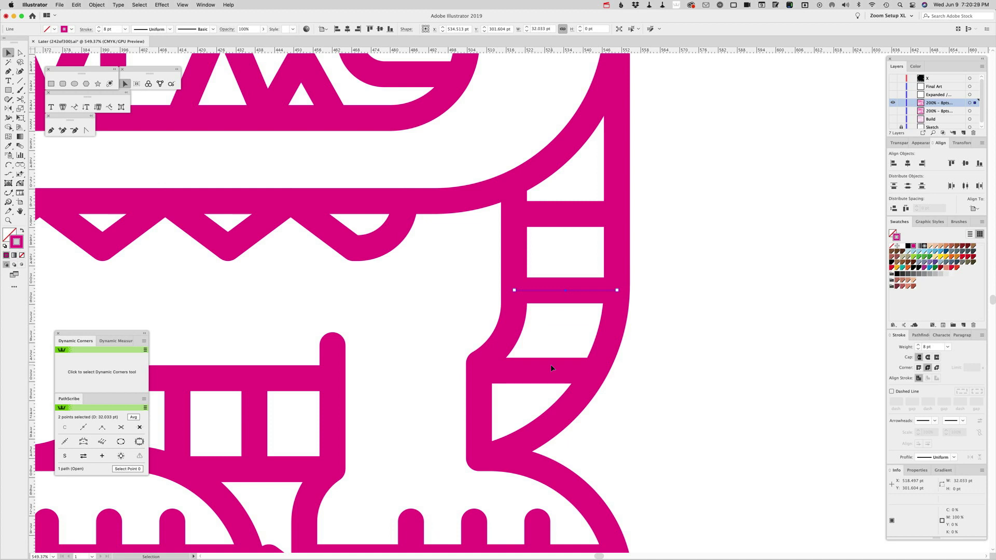
key(Up)
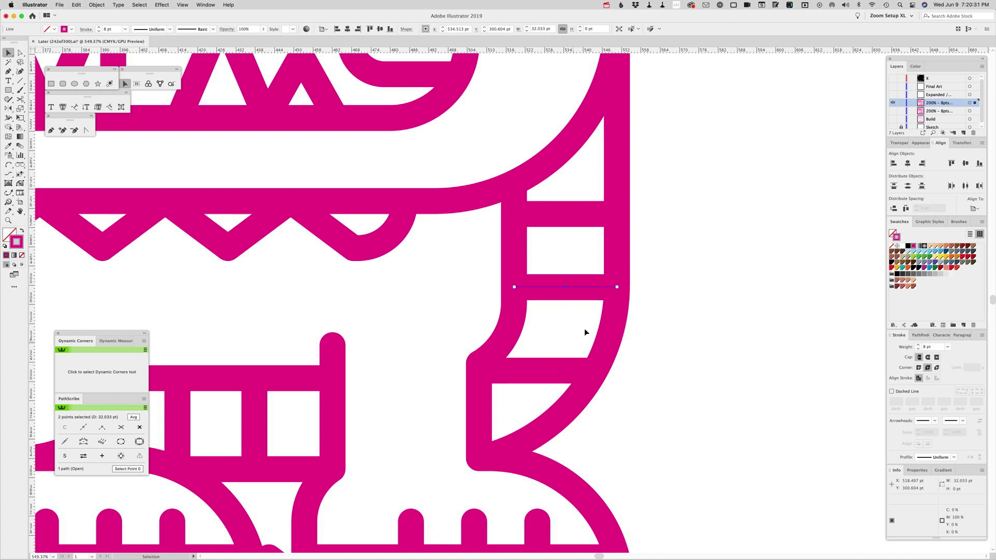
Move the top crossbar down onto the middle crossbar, and raise it to sit 26 pt above that crossbar.
drag(579, 218, 574, 289)
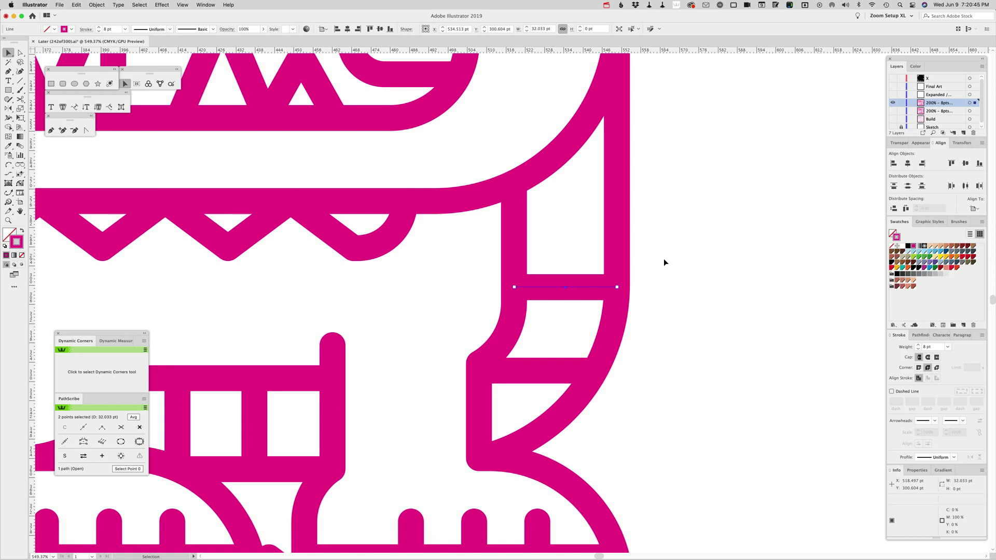
key(Up)
key(Up)
key(Up)
key(Up)
key(Up)
key(Up)
key(Up)
key(Up)
key(Up)
key(Up)
key(Up)
key(Up)
key(Up)
key(Up)
key(Up)
key(Up)
key(Up)
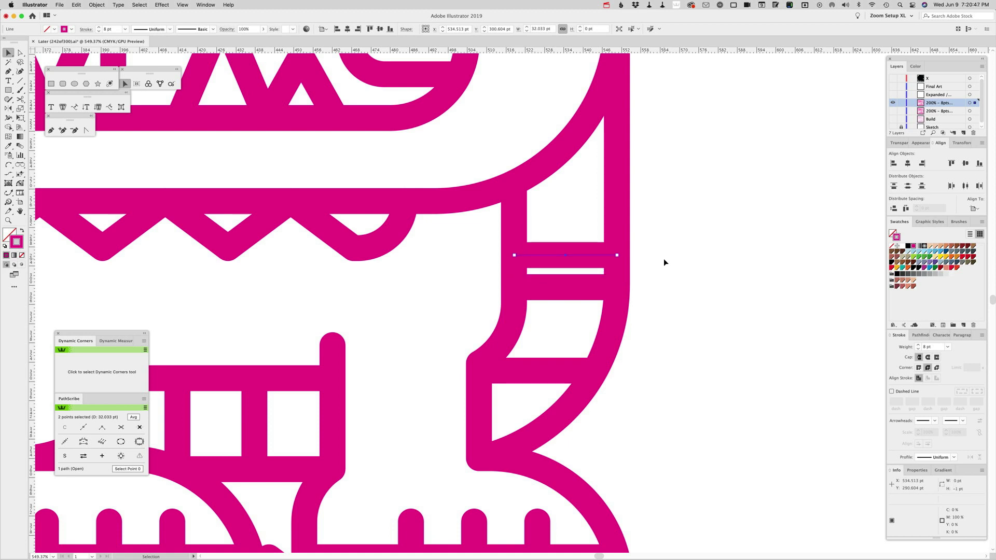
key(Up)
key(Up)
key(Up)
key(Up)
key(Up)
key(Up)
key(Up)
key(Up)
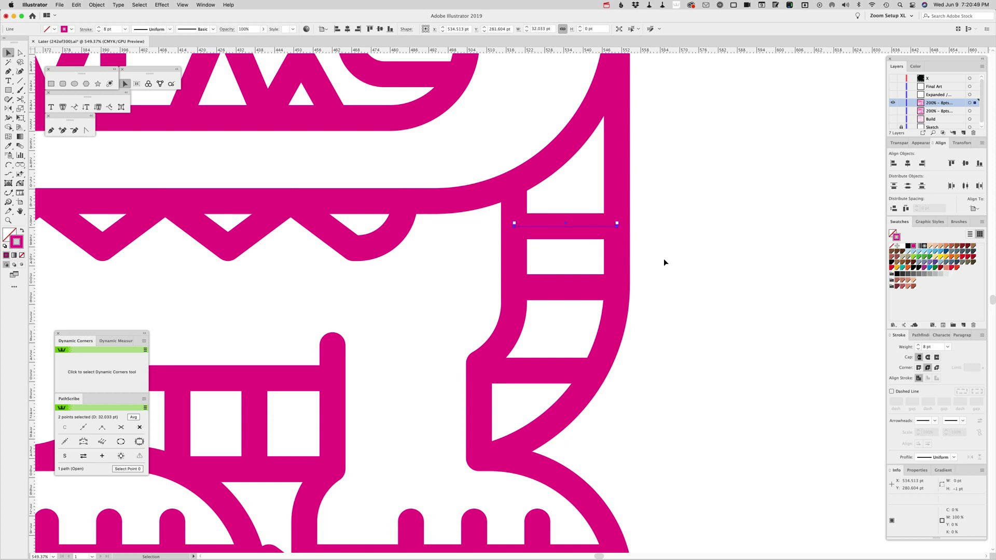
key(Up)
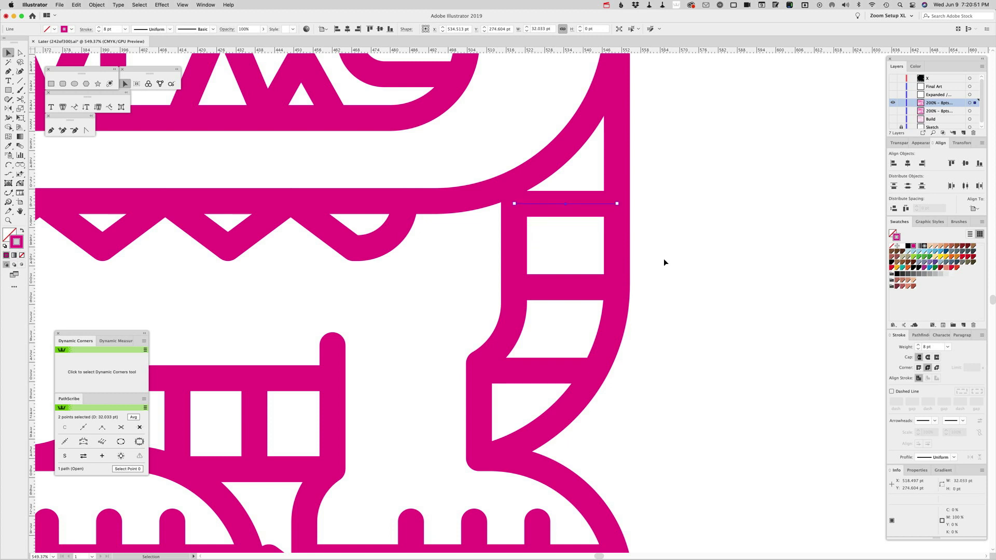
click(675, 253)
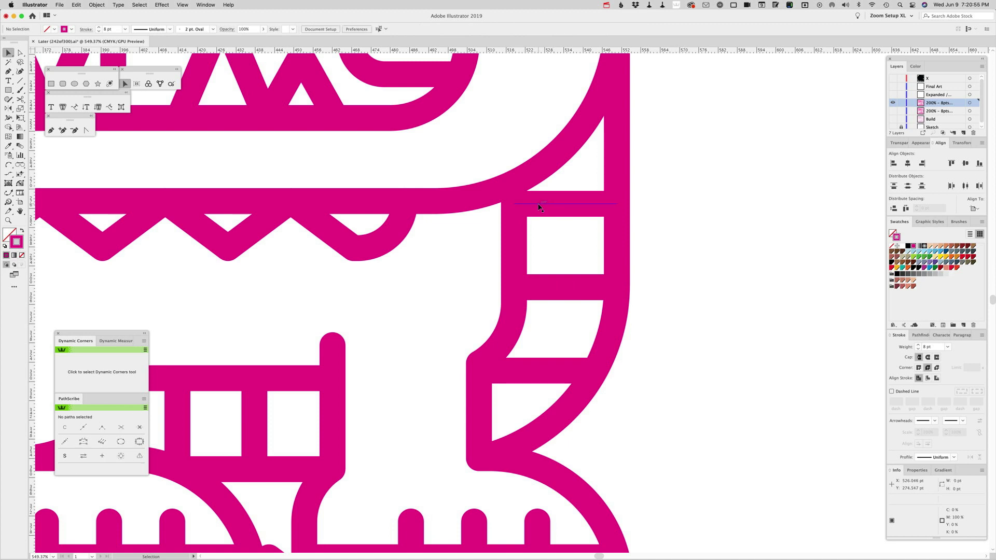
Nudge the middle and top crossbars of the striped band up by 1 pt each, checking the junction under the jaw closely.
click(8, 220)
drag(499, 173, 554, 223)
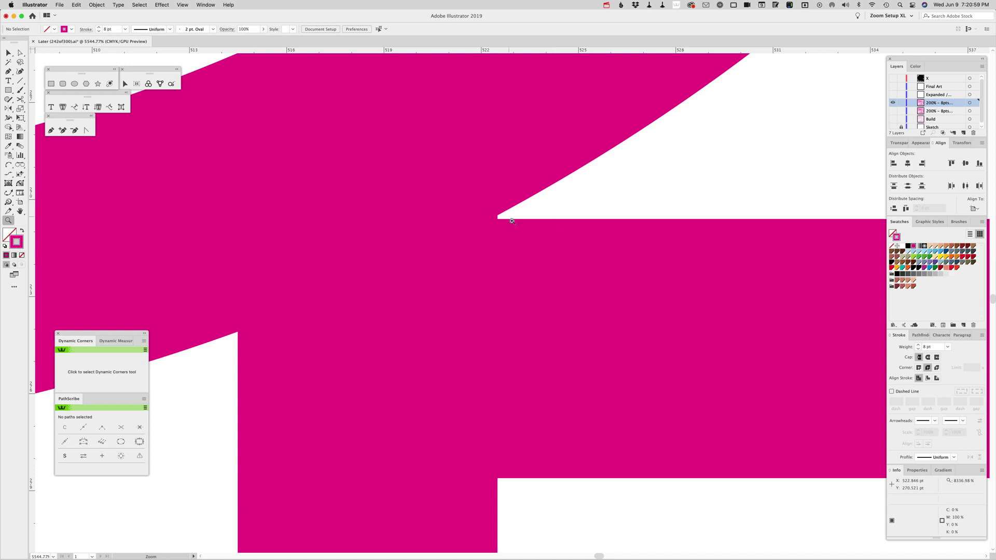
alt+click(613, 303)
alt+click(612, 329)
alt+click(612, 331)
alt+click(612, 332)
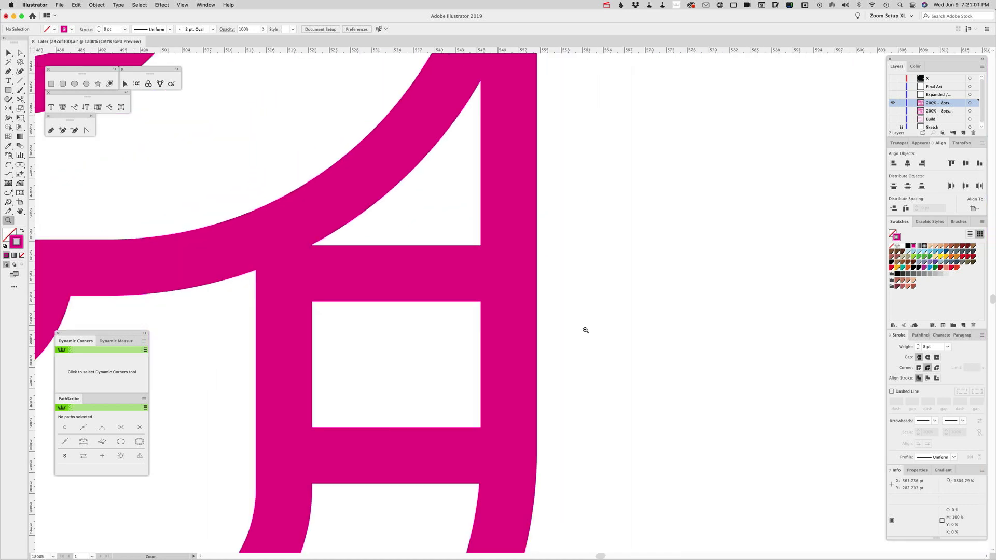
drag(450, 334, 653, 303)
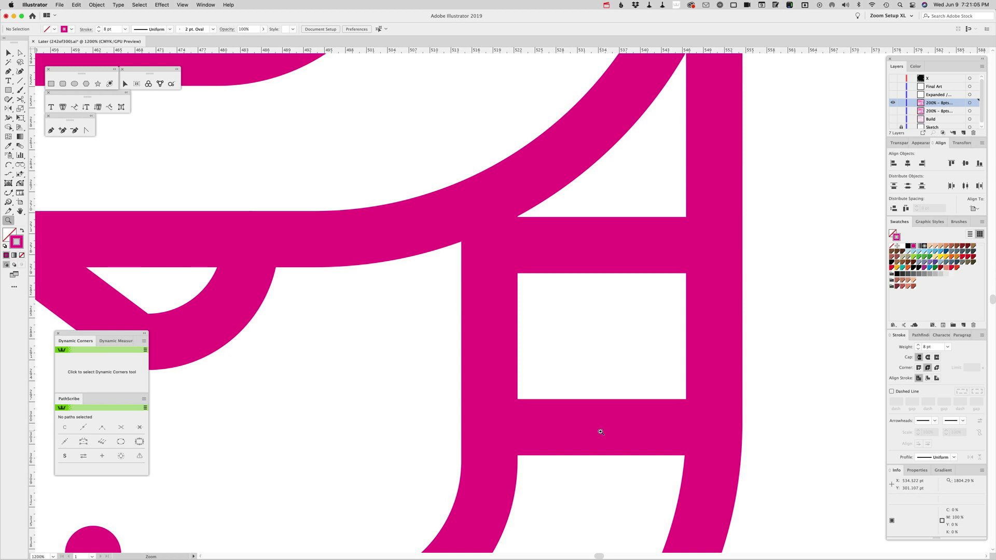
key(v)
click(606, 430)
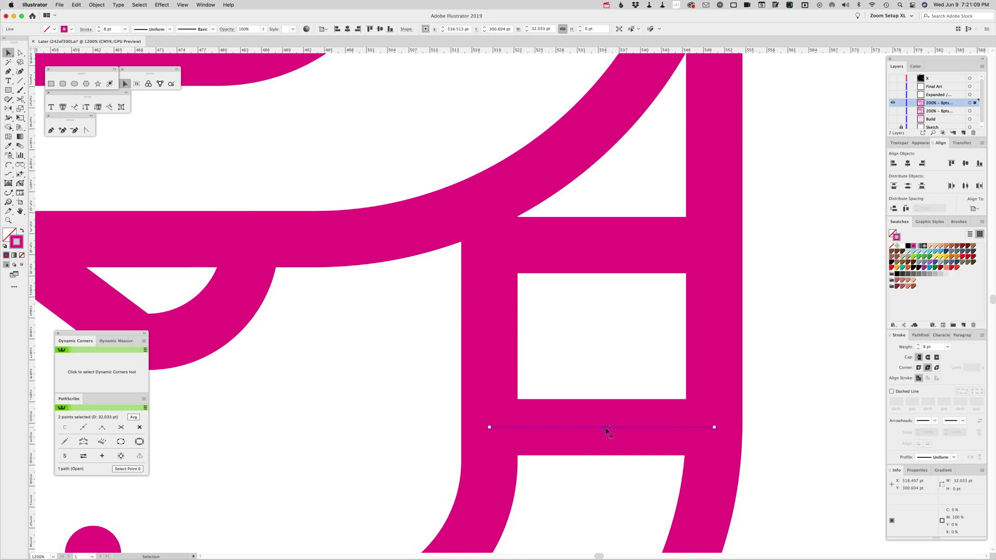
key(Up)
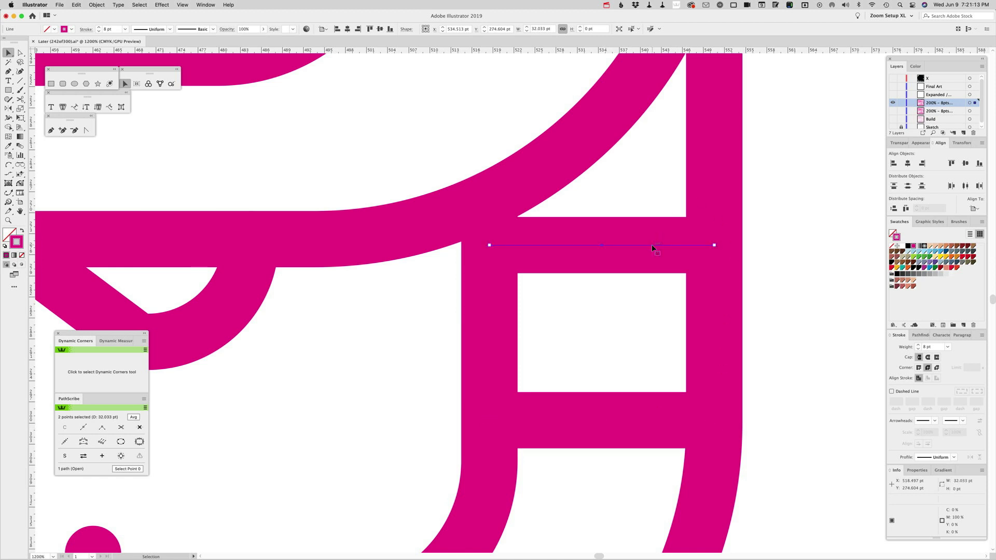
key(Up)
click(778, 228)
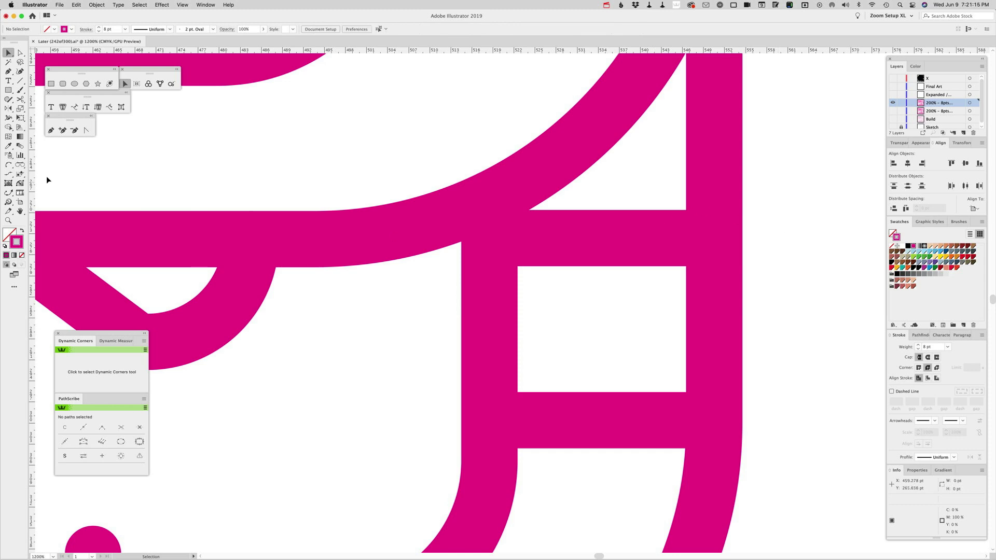
Review the crossbar spacing on the whole crocodile and inspect the anchor points of the head outline.
click(9, 220)
alt+click(489, 329)
alt+click(489, 329)
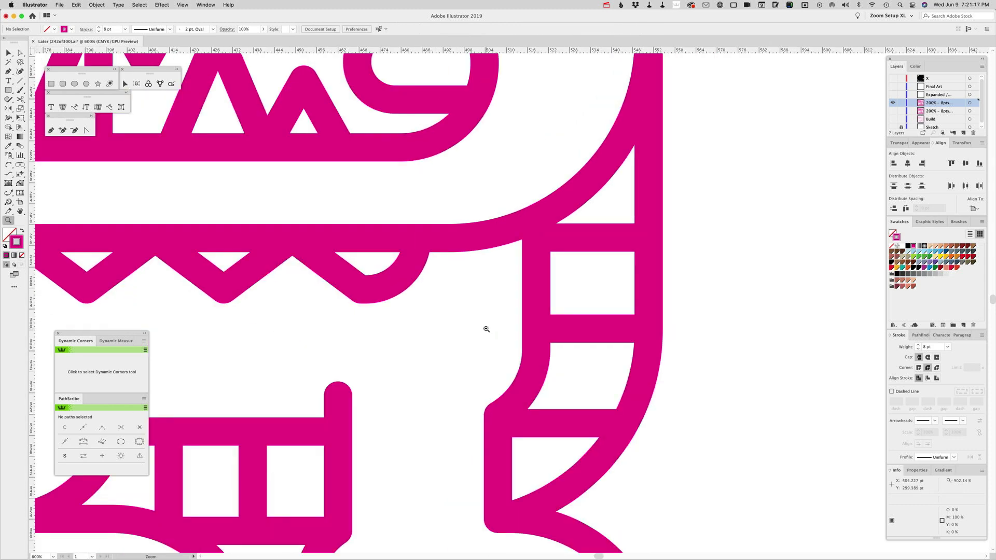
alt+click(489, 329)
alt+click(489, 329)
drag(469, 241, 544, 312)
alt+click(535, 319)
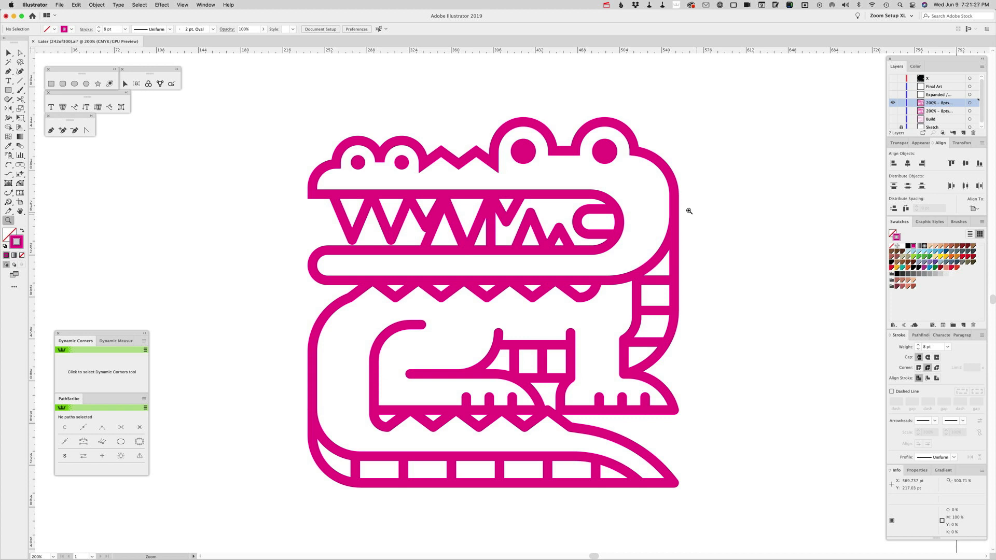
key(a)
click(659, 167)
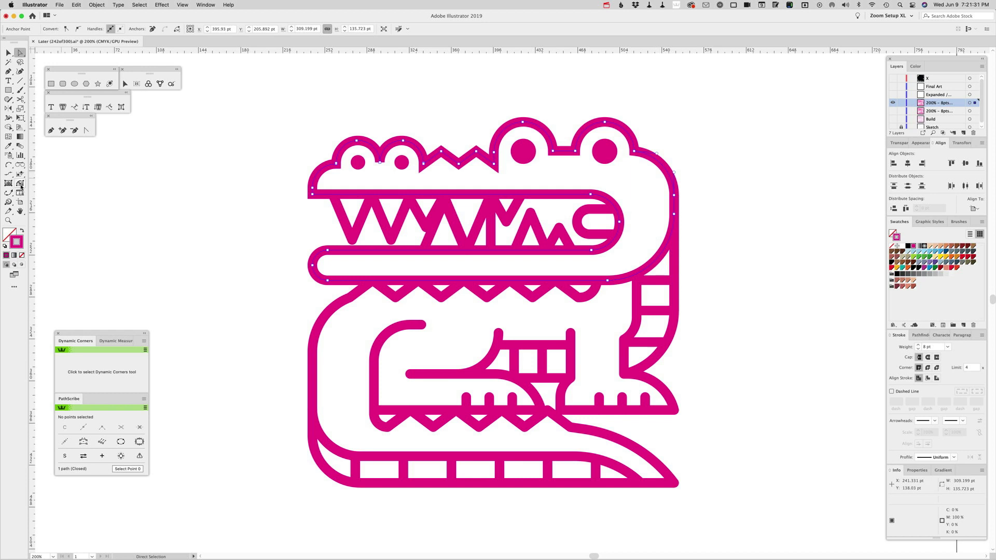
click(746, 231)
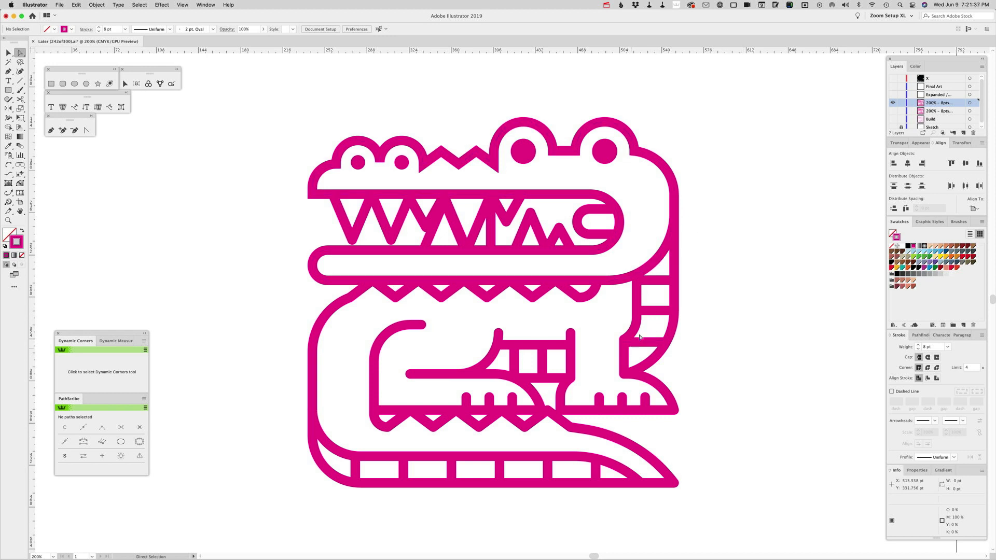
Duplicate the layer "200% - 8pts copy 4" and hide the original.
click(982, 68)
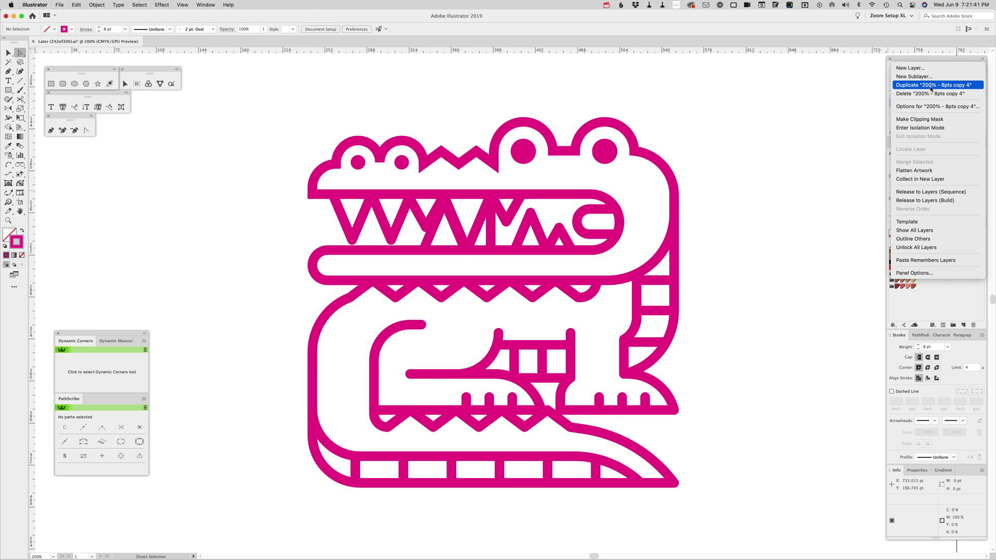
click(913, 66)
click(893, 111)
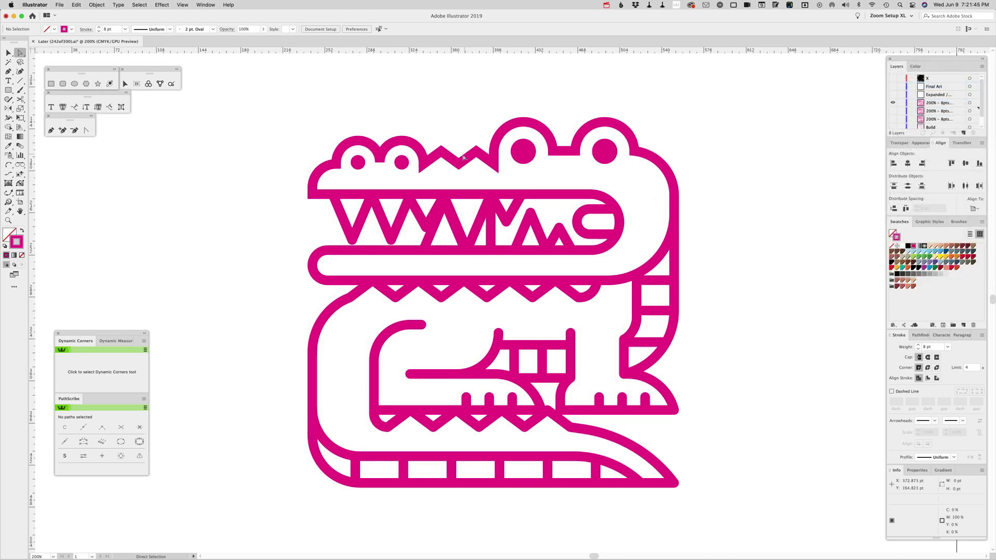
Compare the Build layer and the successive 8 pt versions one at a time, ending with only the newest copy shown.
key(v)
scroll(927, 120, down, 1)
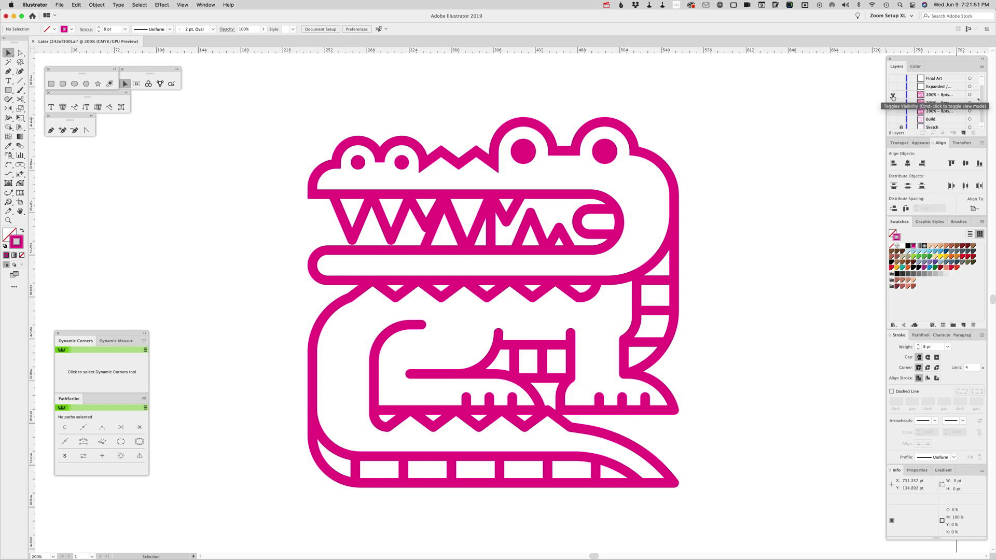
click(893, 97)
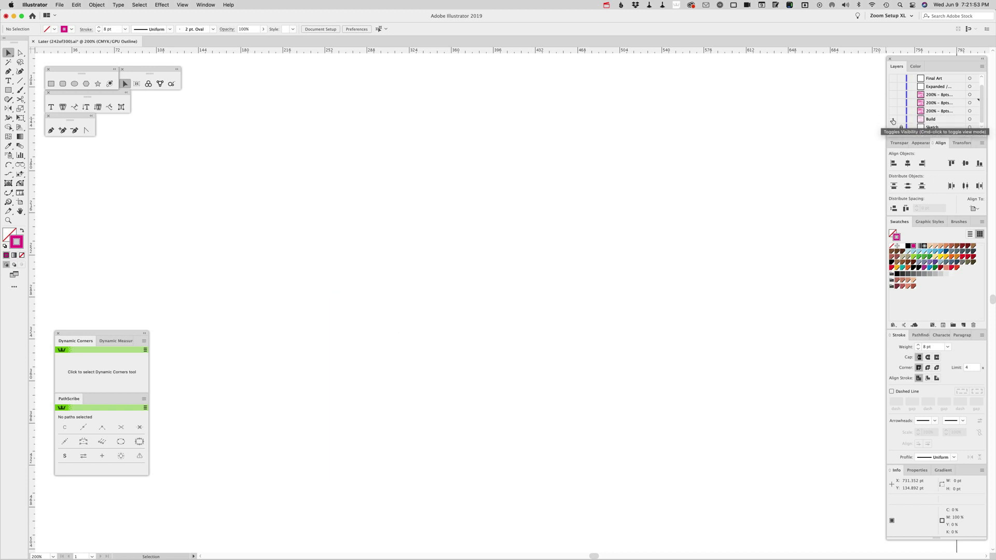
click(892, 121)
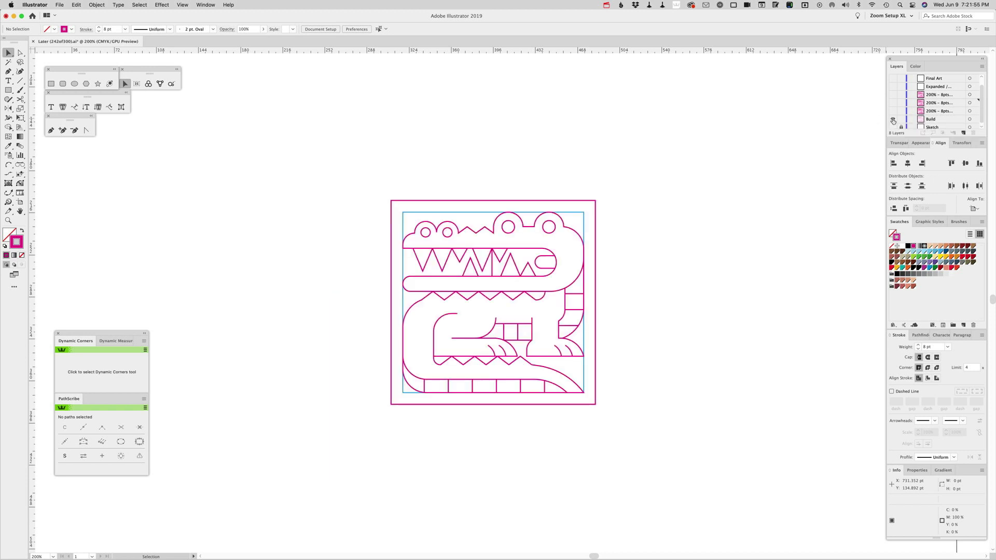
click(893, 120)
click(893, 111)
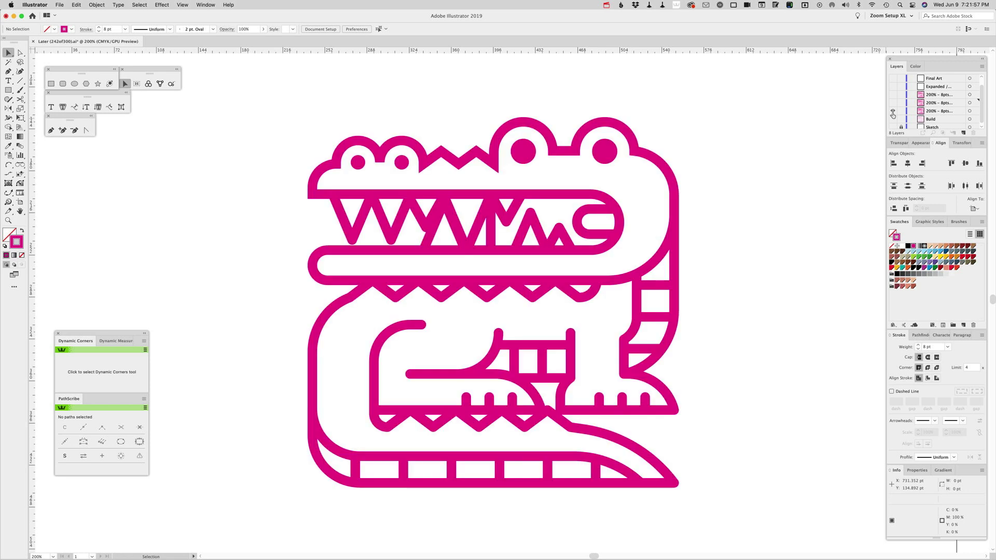
click(893, 111)
click(893, 103)
click(893, 102)
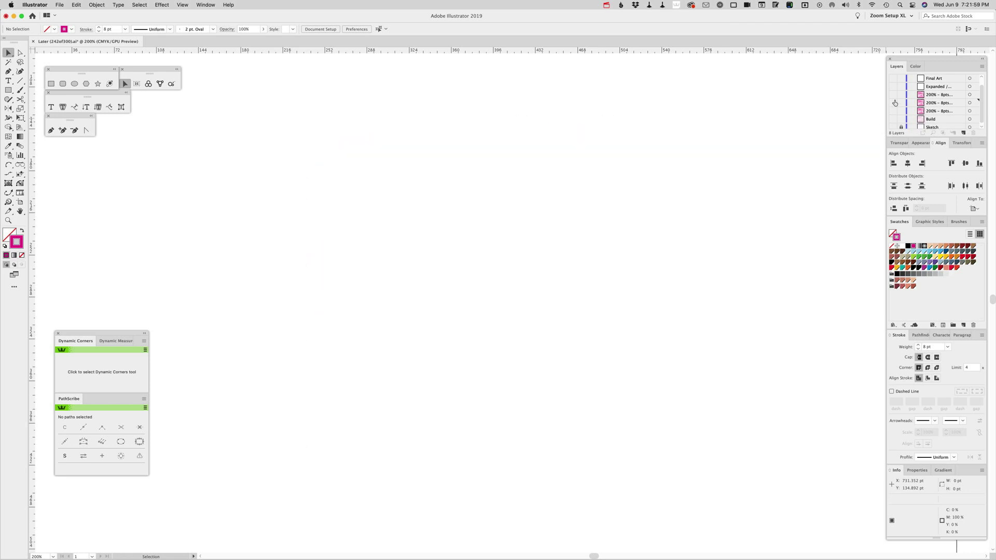
click(893, 95)
Select all the crocodile artwork on the newest layer and convert its strokes to filled shapes with Outline Stroke.
drag(287, 111, 750, 515)
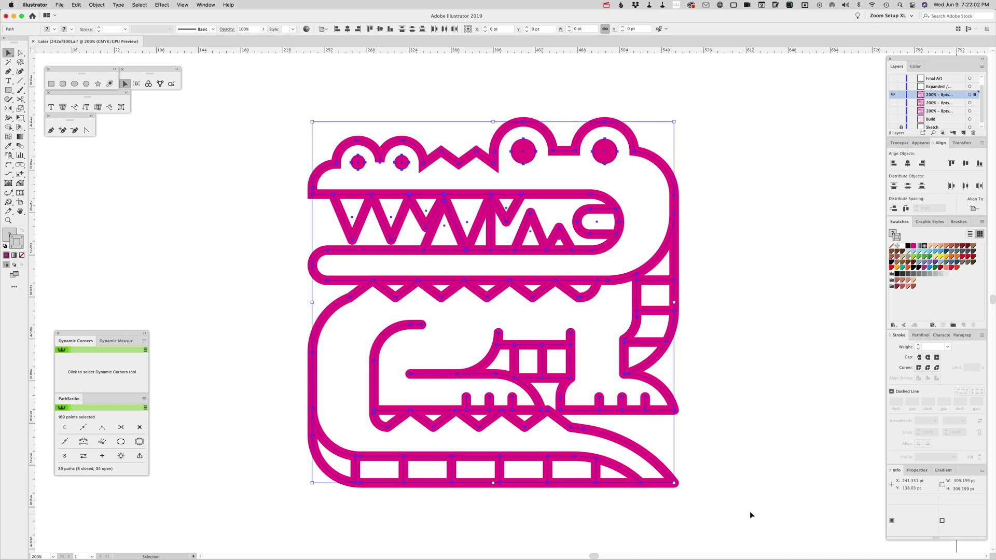
click(97, 4)
mouse_move(101, 201)
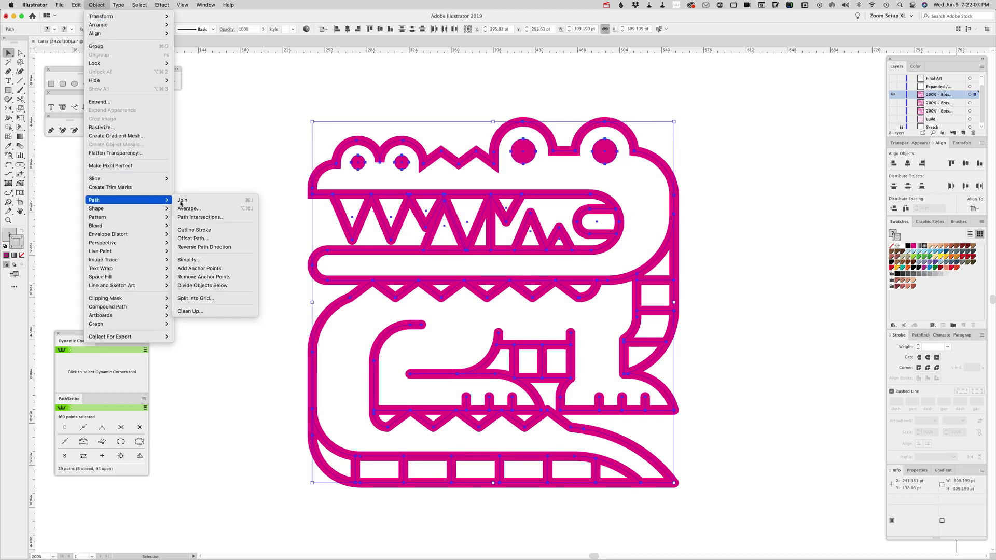
click(212, 230)
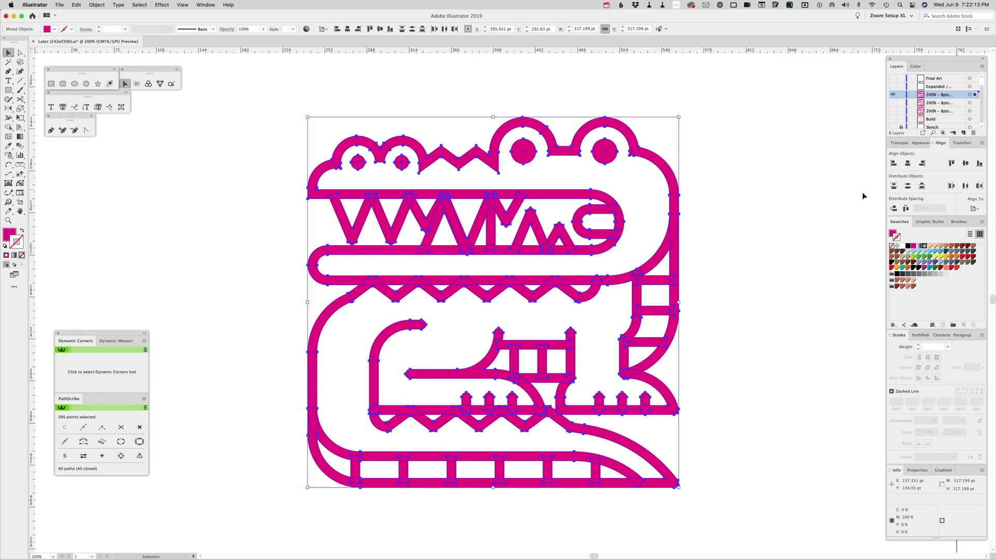
Merge all the outlined crocodile shapes with Pathfinder Unite, and move the Dynamic Corners and PathScribe panels up beneath the floating tool palettes.
click(920, 335)
click(892, 356)
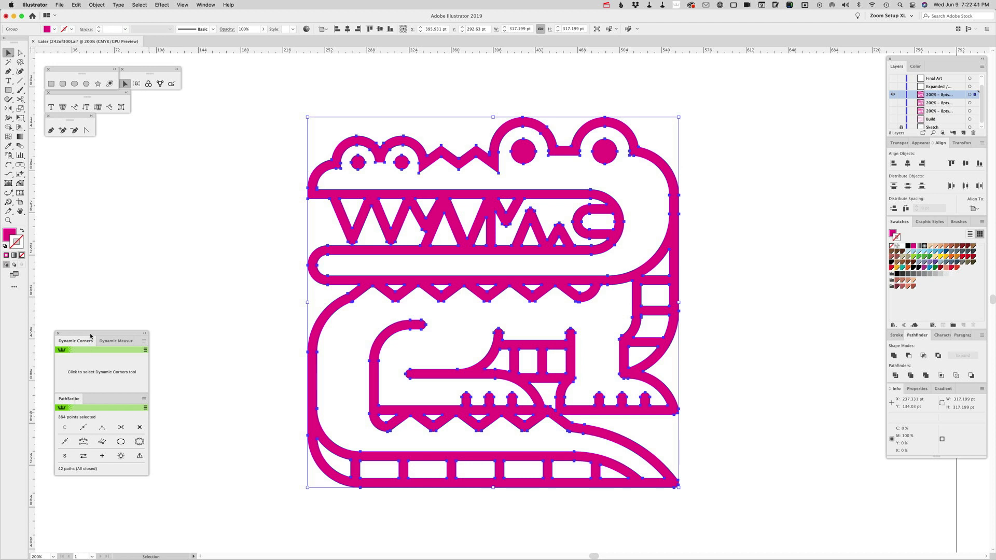
drag(91, 336, 88, 153)
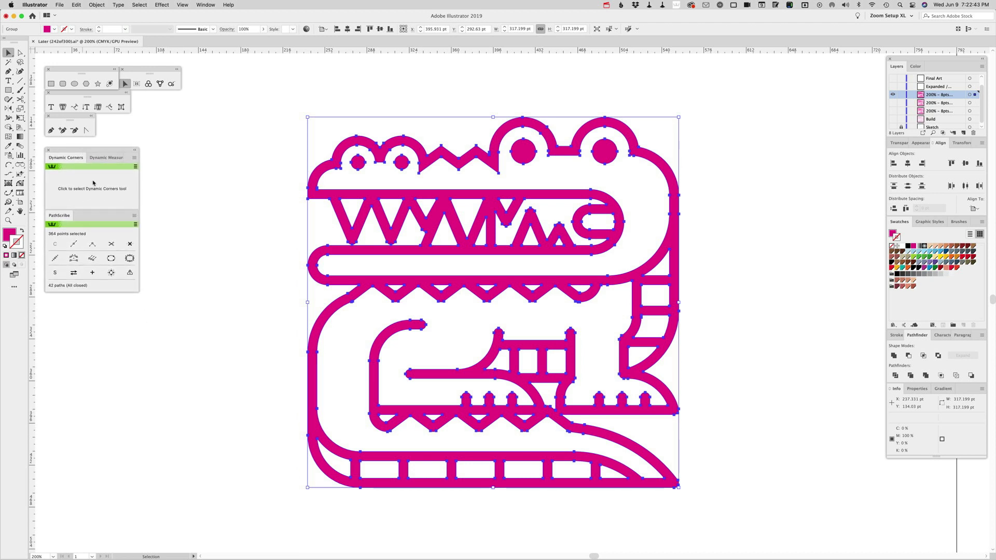
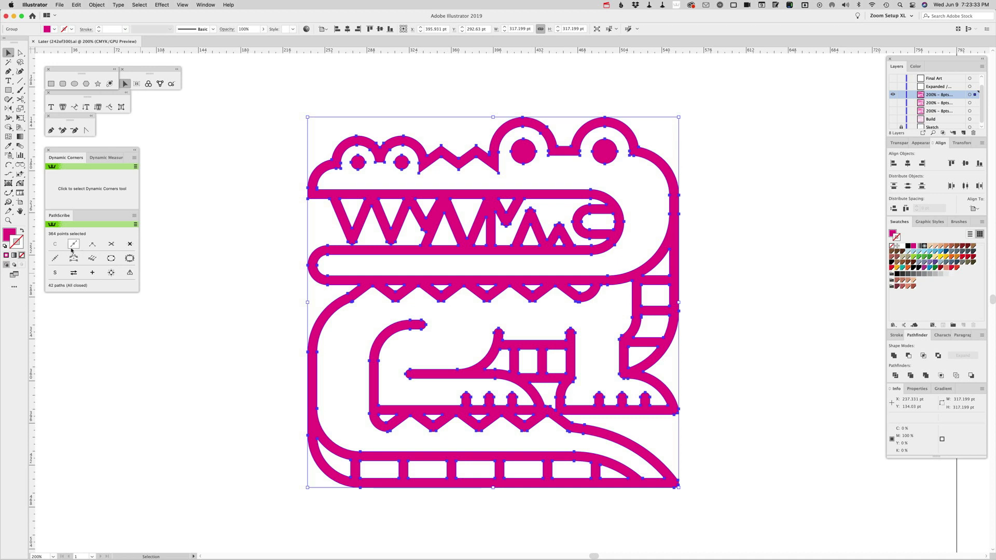
Remove the redundant points from the united crocodile artwork with PathScribe and release its compound path into separate shapes.
click(129, 274)
click(97, 4)
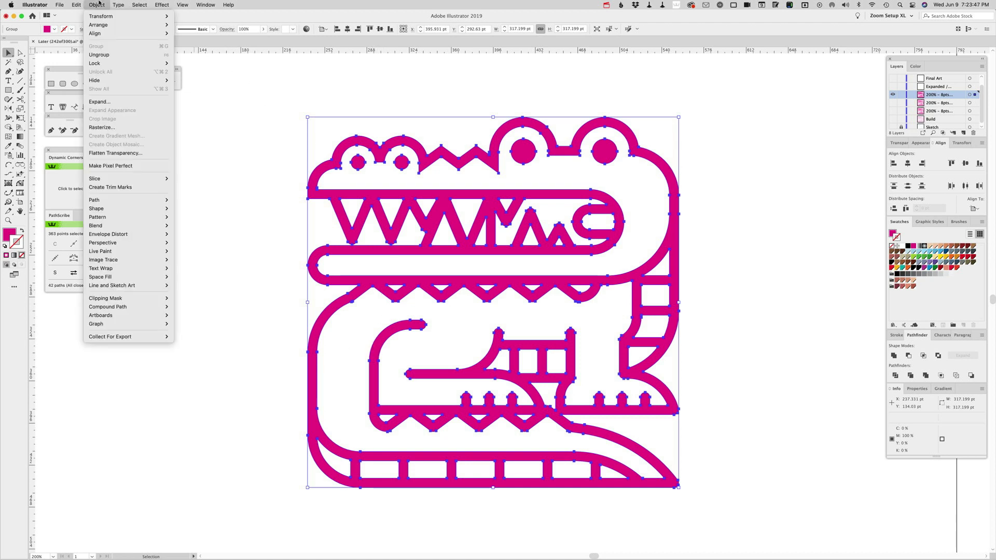
mouse_move(147, 308)
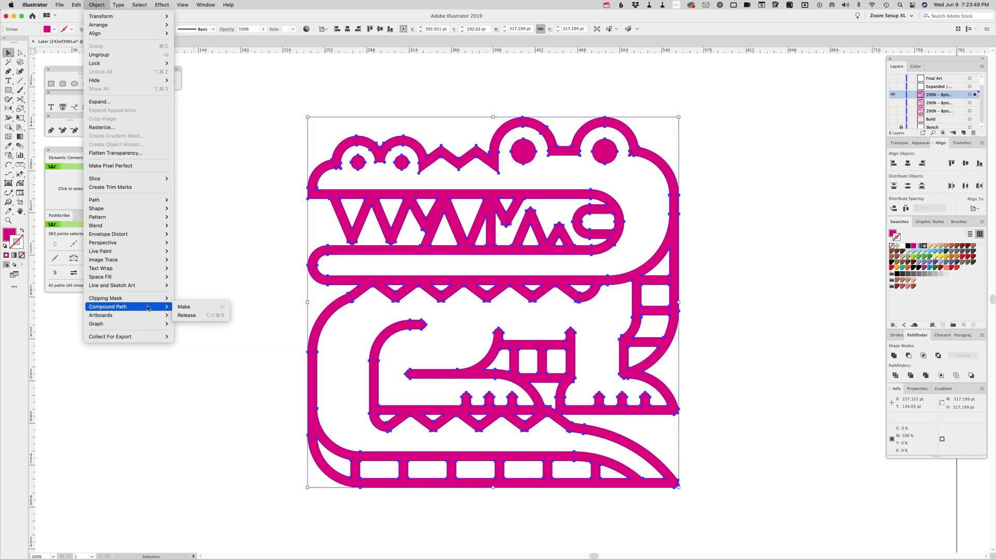
click(186, 307)
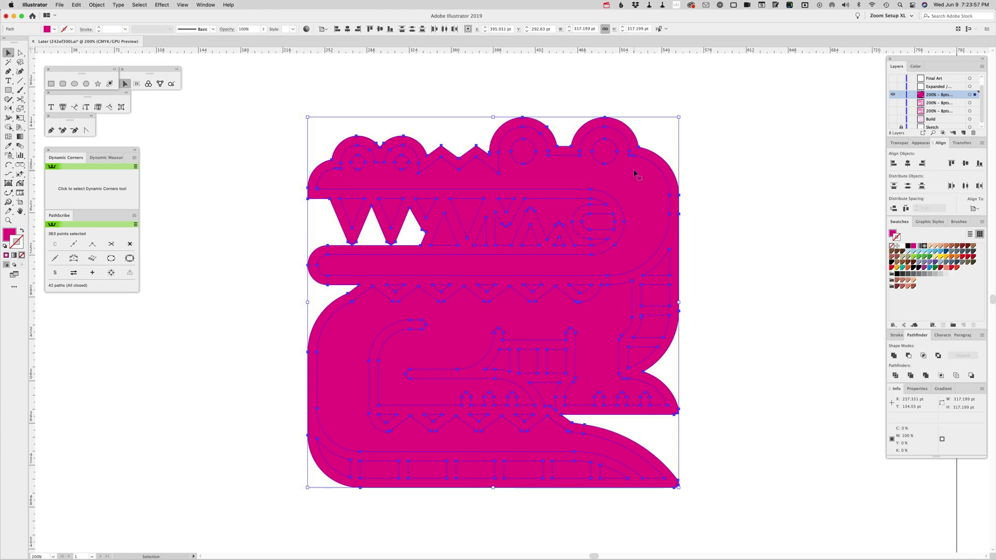
Exclude the outer silhouette from the selection and fill all the released inner shapes with white.
shift+click(652, 156)
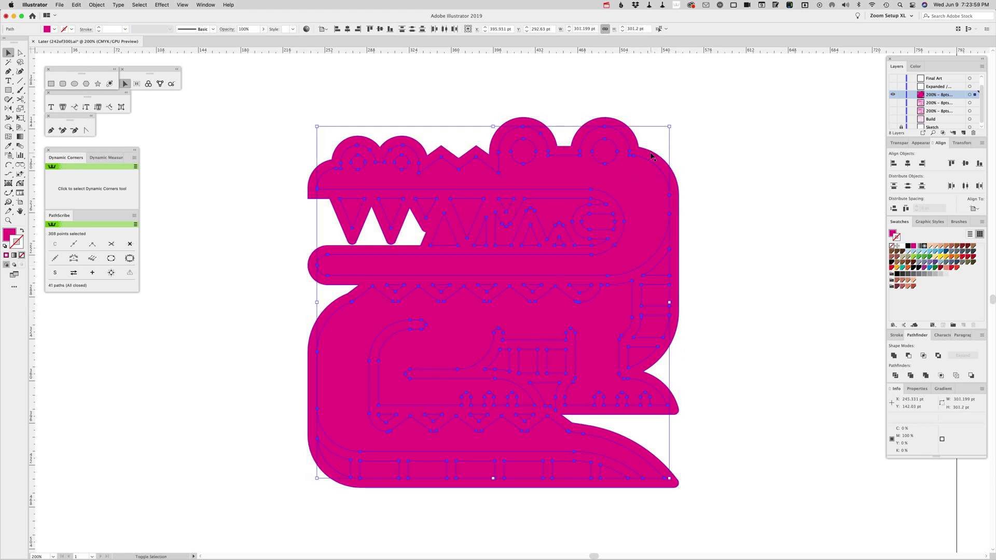
click(902, 249)
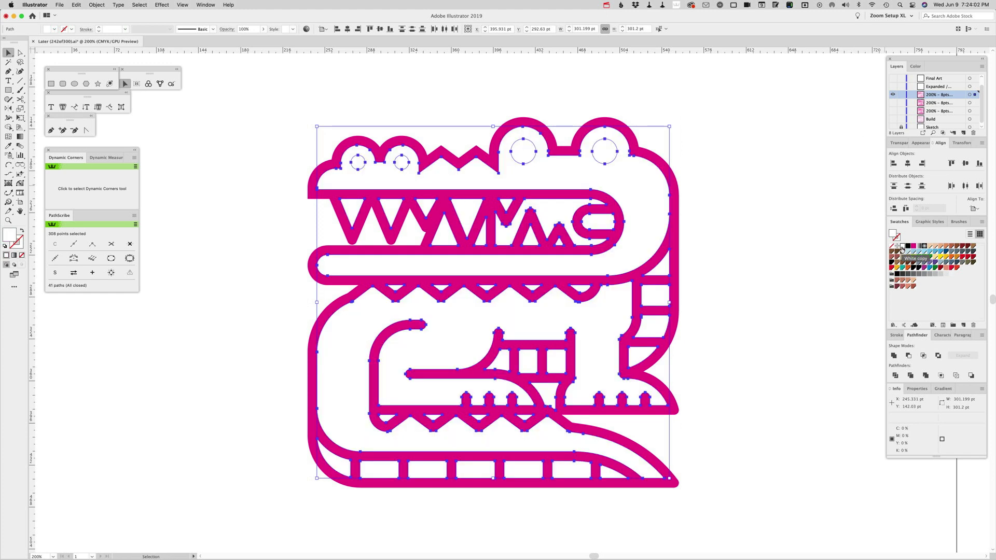
Test-move the magenta outer silhouette away from the white shapes, undo the move, and fill the silhouette with black.
click(804, 182)
drag(658, 157, 801, 121)
key(super+z)
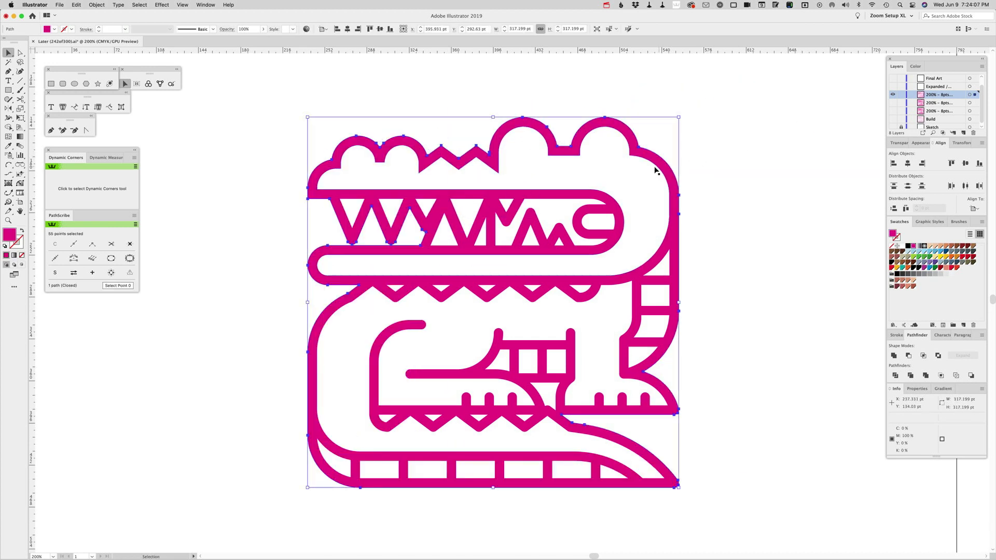
click(919, 268)
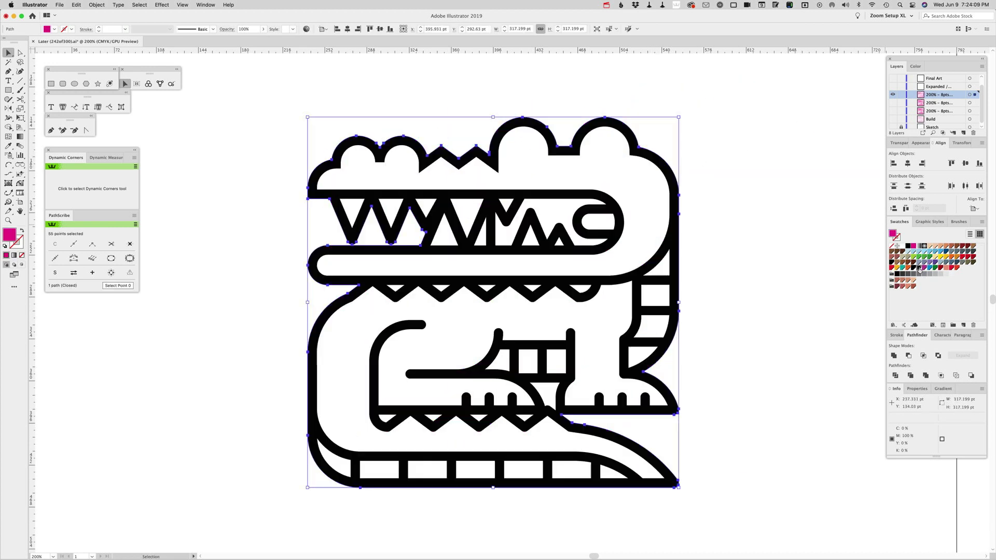
click(828, 122)
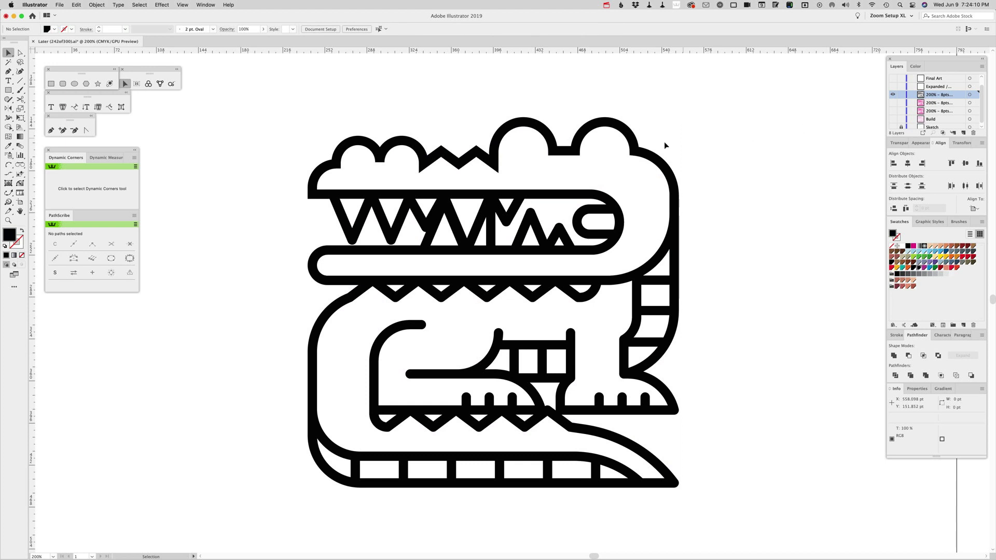
Select the white head shape together with the black outer silhouette and send both behind the other shapes, including the pupils.
click(604, 155)
key(a)
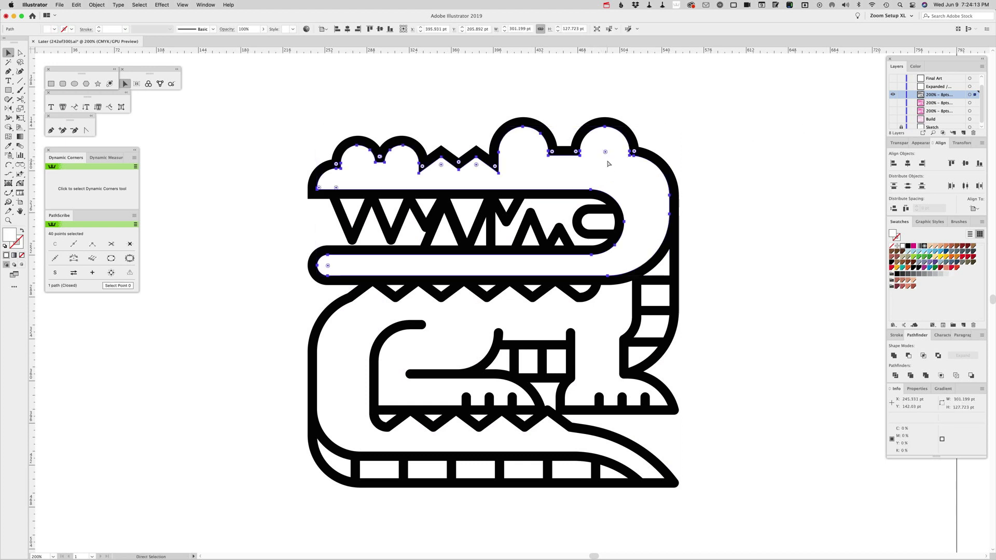
key(super+a)
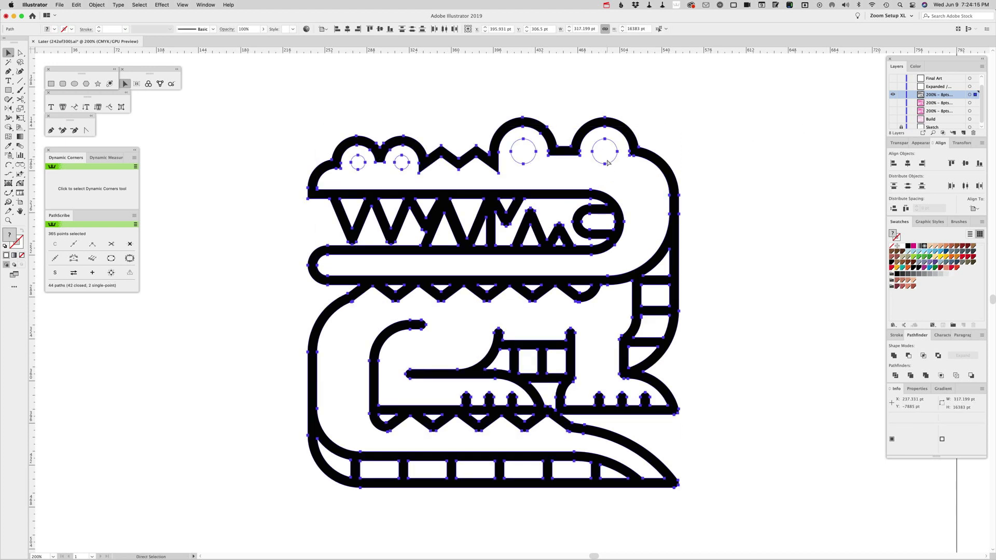
key(v)
key(super+shift+a)
click(644, 157)
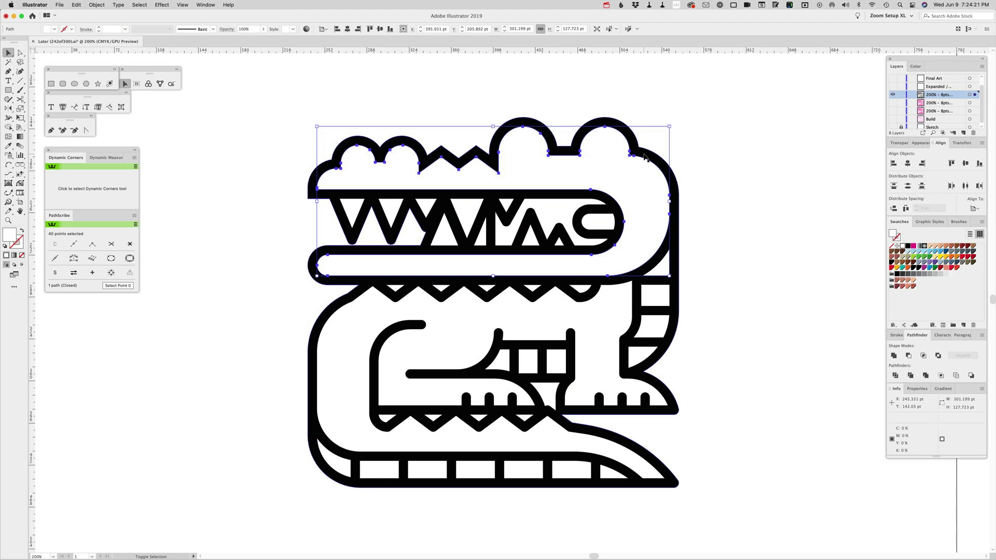
shift+click(644, 157)
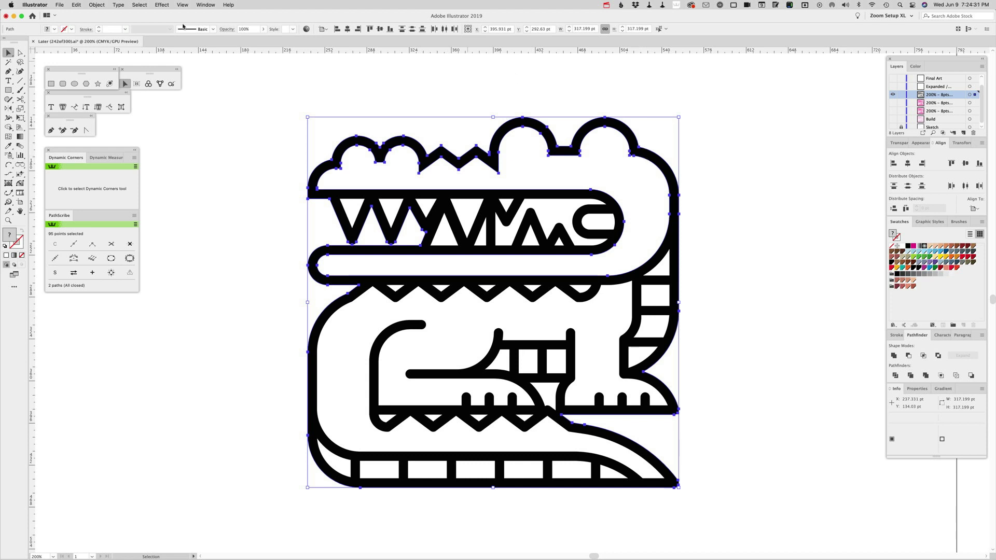
click(101, 5)
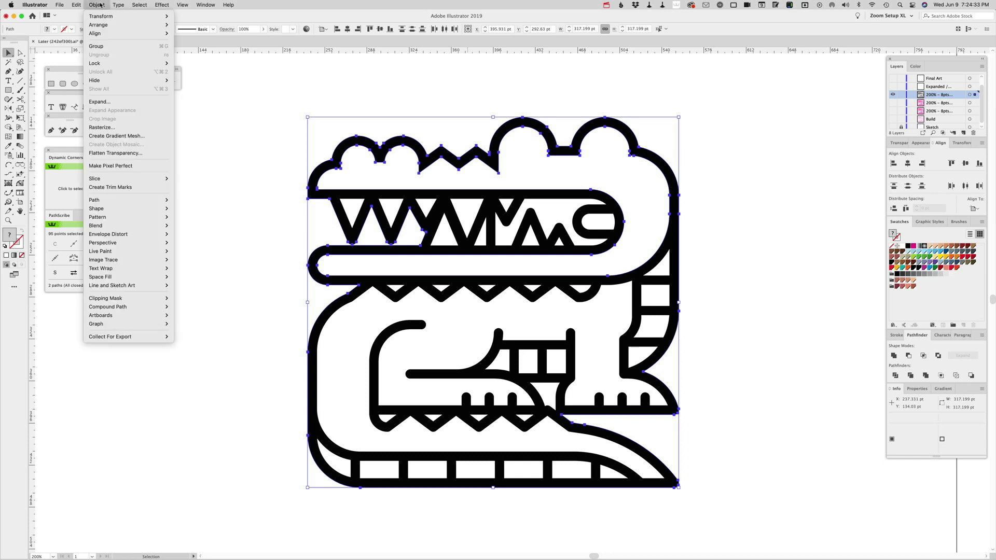
mouse_move(105, 26)
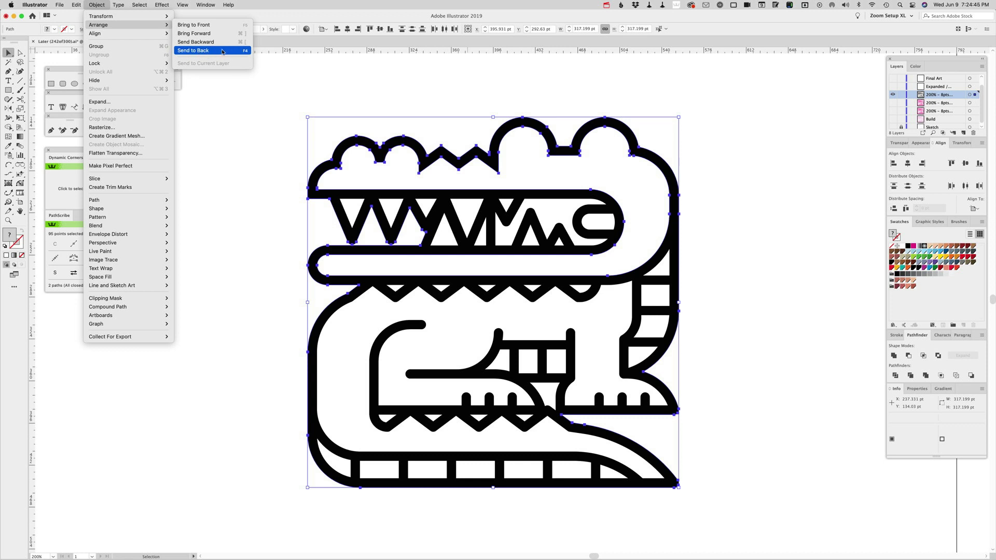
click(318, 68)
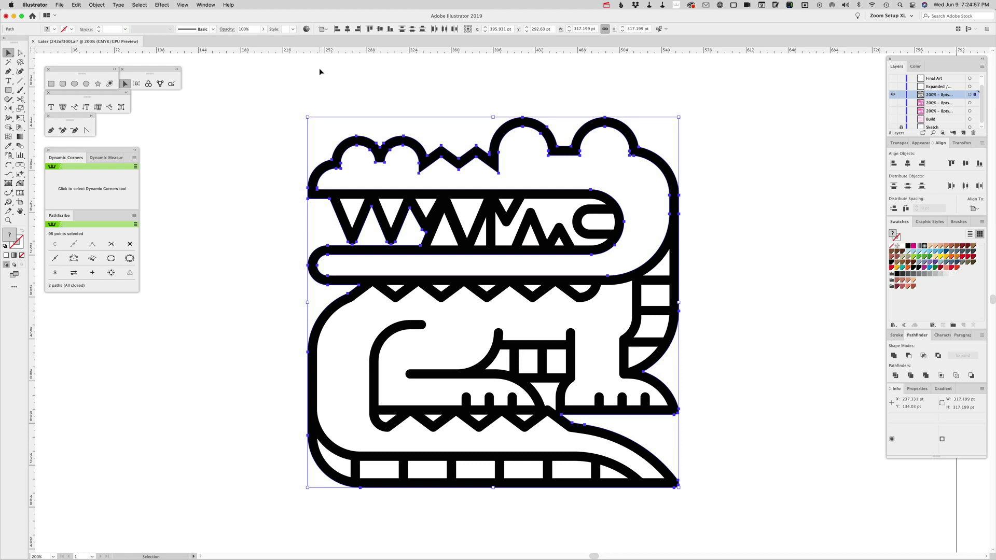
click(366, 93)
Fill the four white pupil circles with teal and combine them with Pathfinder Unite.
click(358, 162)
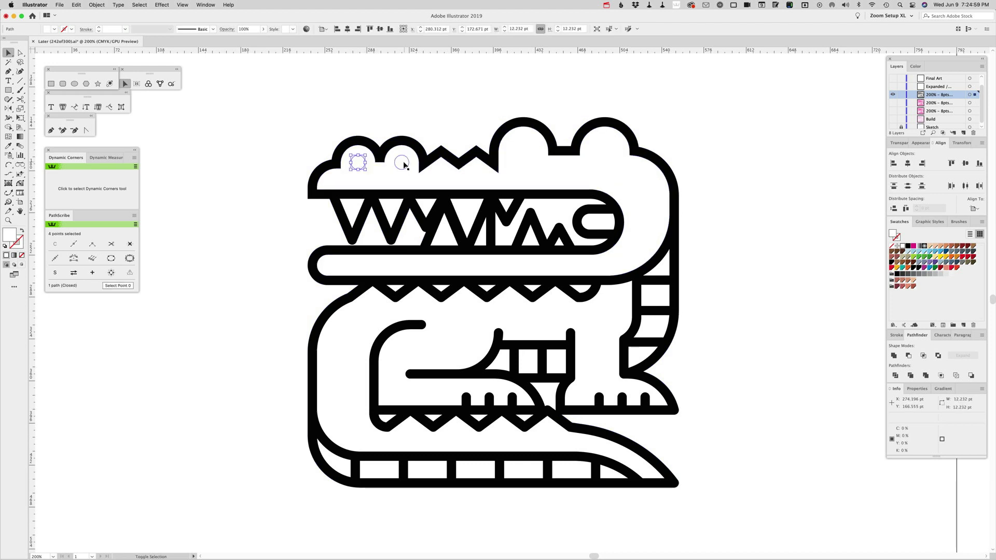
shift+click(403, 164)
shift+click(521, 151)
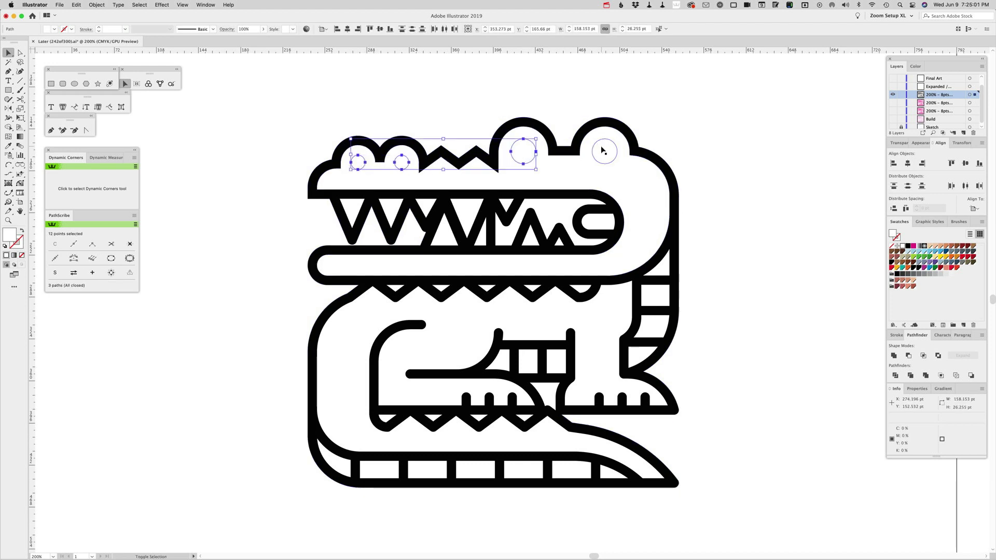
shift+click(603, 150)
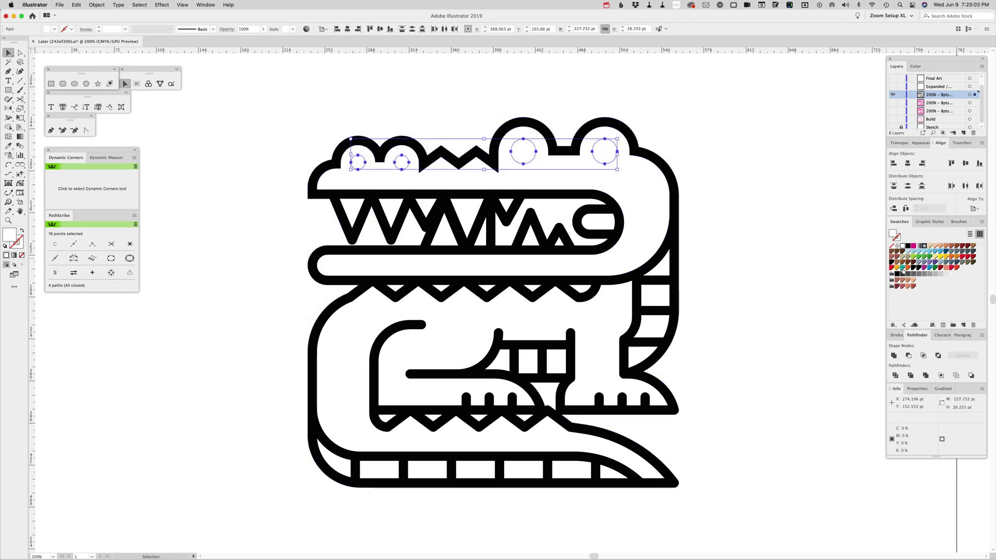
click(903, 268)
click(893, 355)
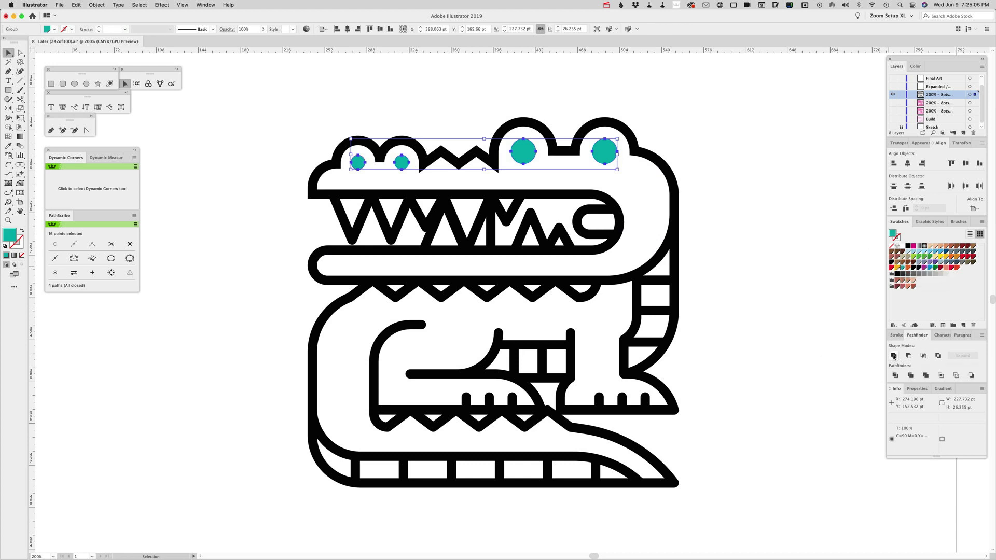
Cut the united pupils out of the white head shape with Pathfinder Minus Front.
shift+click(639, 189)
click(908, 356)
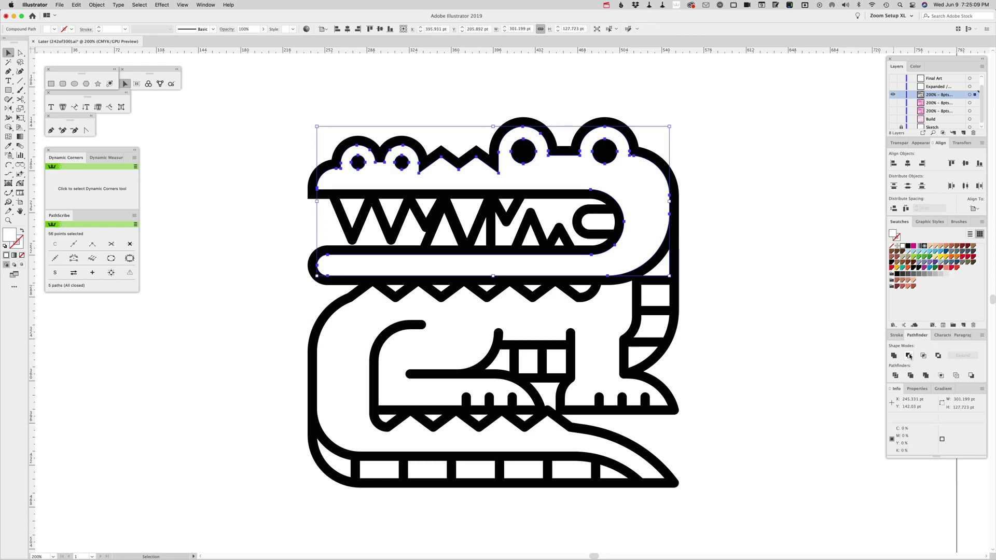
click(757, 174)
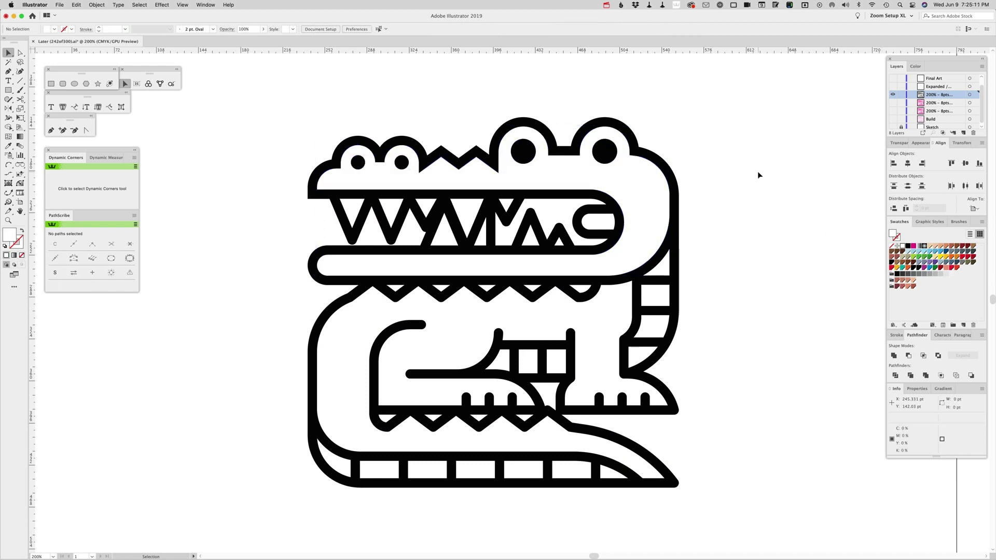
Delete the narrow white sliver beside the vertical bar in the middle of the crocodile's mouth.
shift+click(480, 231)
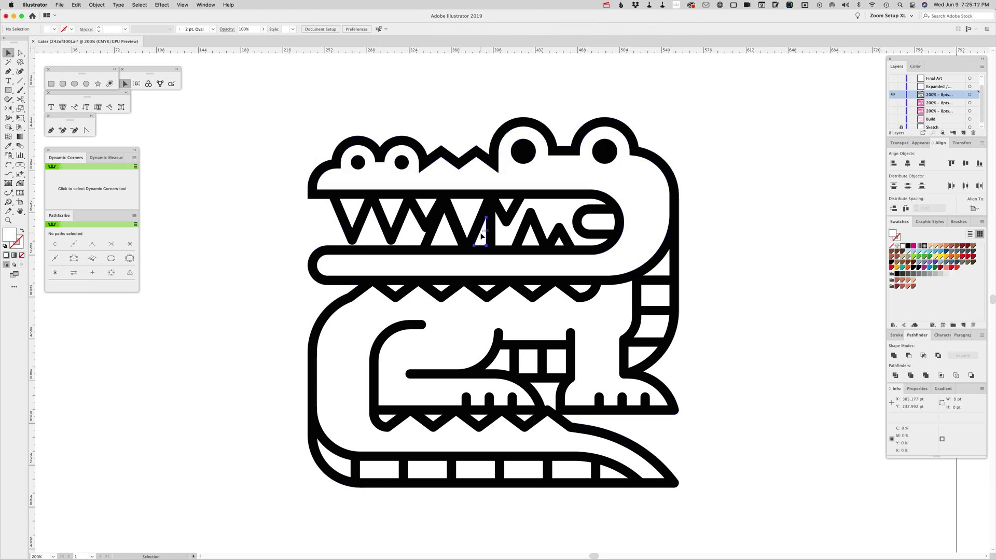
shift+click(445, 229)
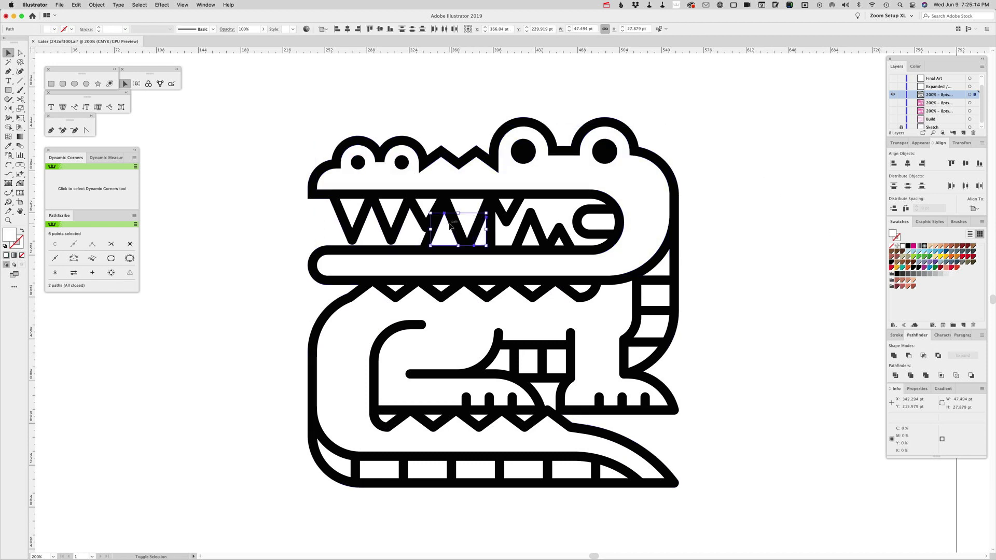
click(417, 233)
click(485, 231)
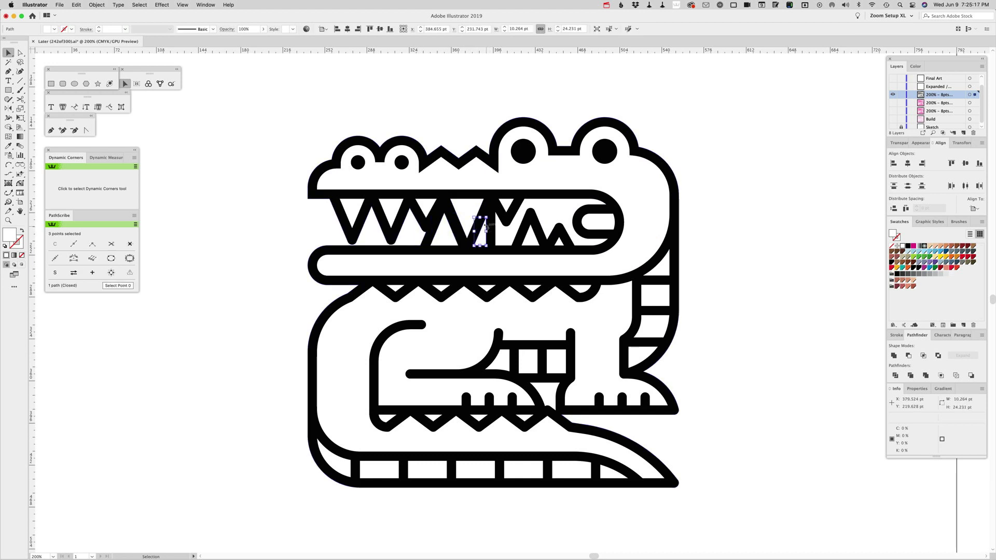
key(Delete)
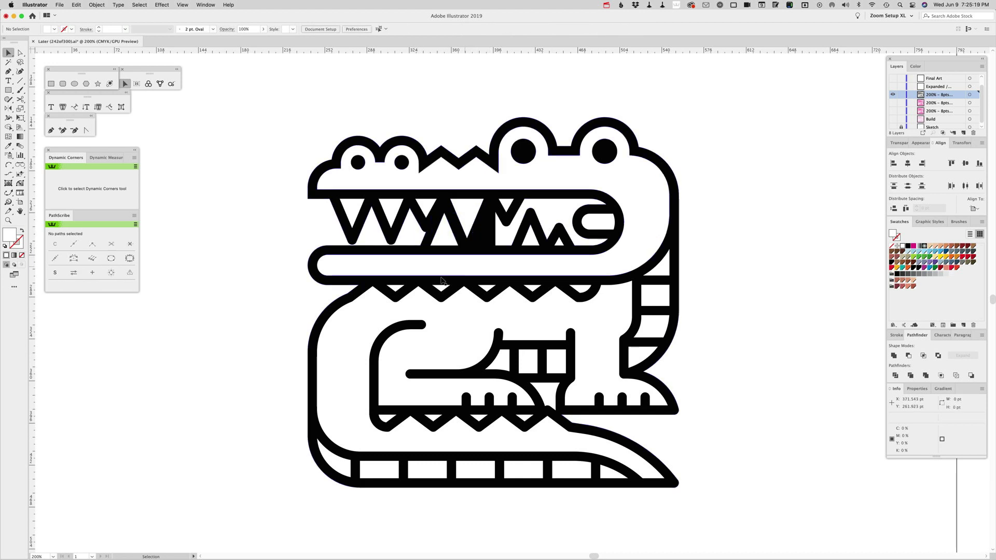
Delete the five small white shapes inside the zigzag ridge directly below the lower jaw.
click(395, 287)
shift+click(441, 288)
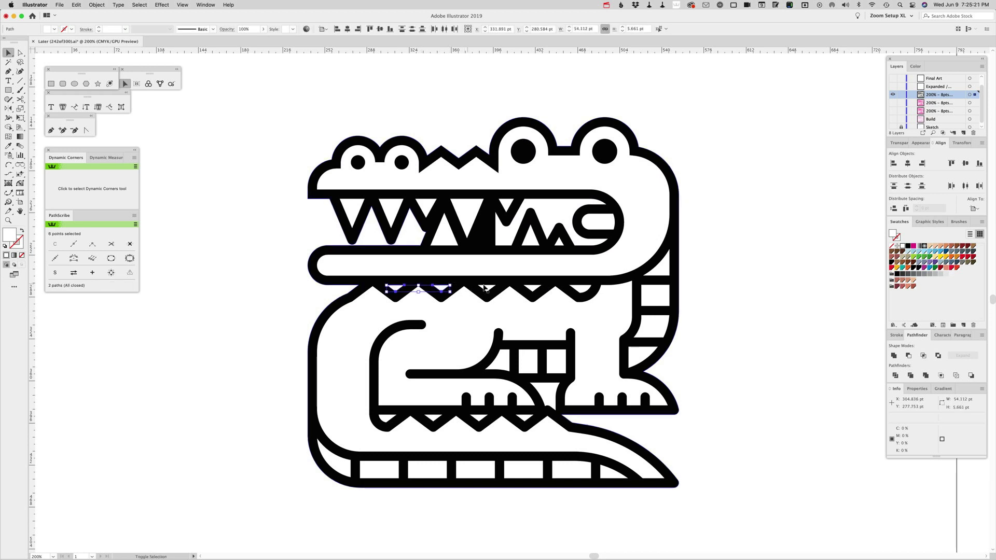
shift+click(486, 287)
shift+click(534, 287)
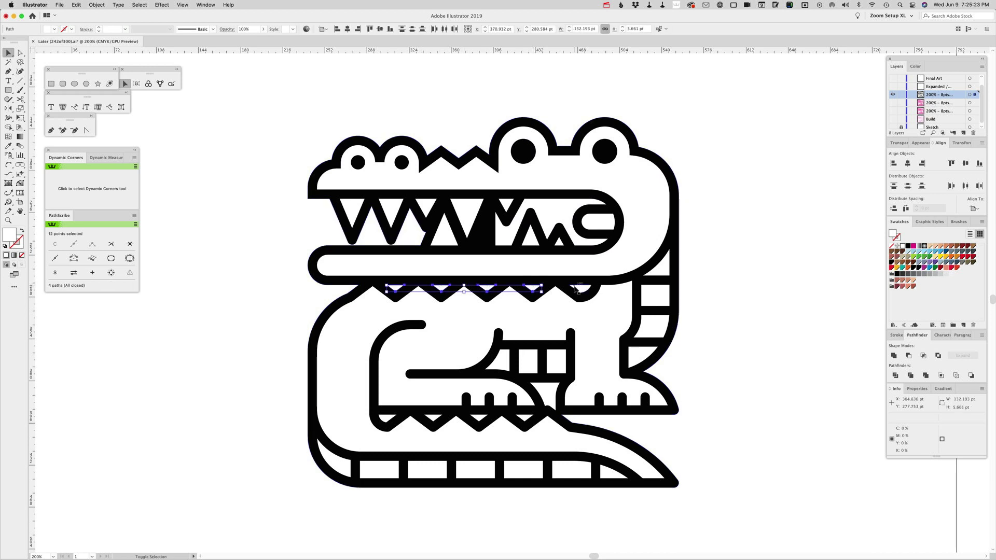
shift+click(576, 288)
key(Delete)
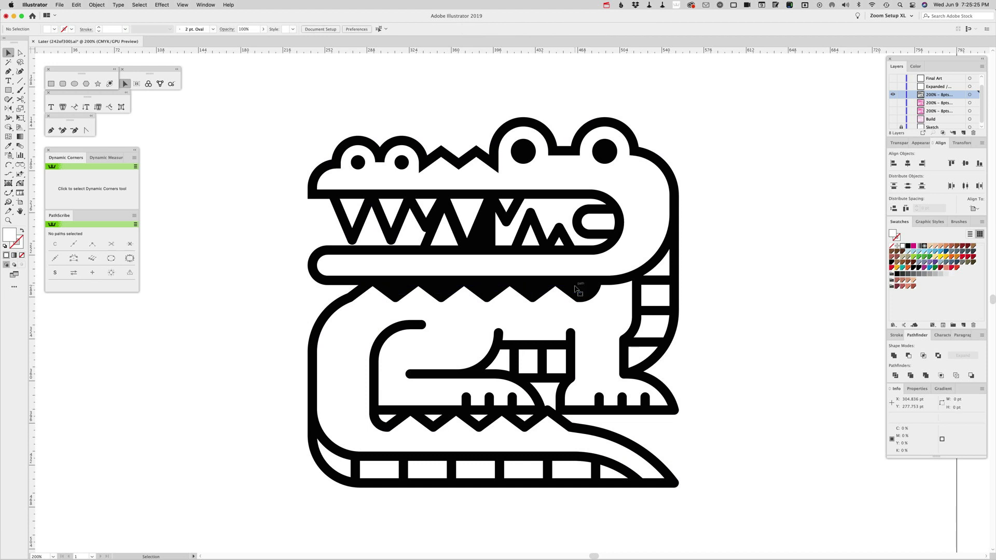
Delete the white gap between the two legs and the four small white shapes in the zigzag ridge below the belly.
click(554, 386)
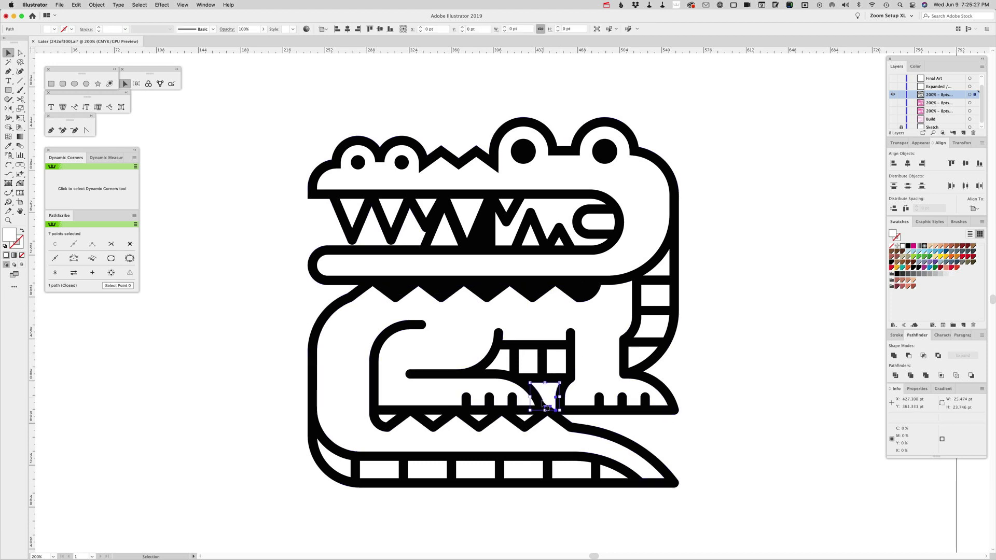
shift+click(524, 417)
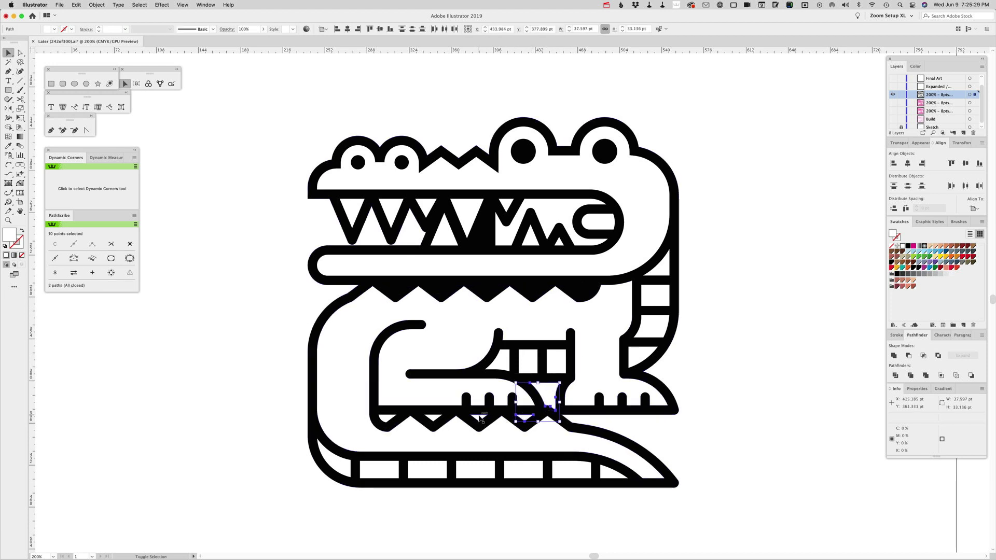
shift+click(478, 417)
shift+click(433, 417)
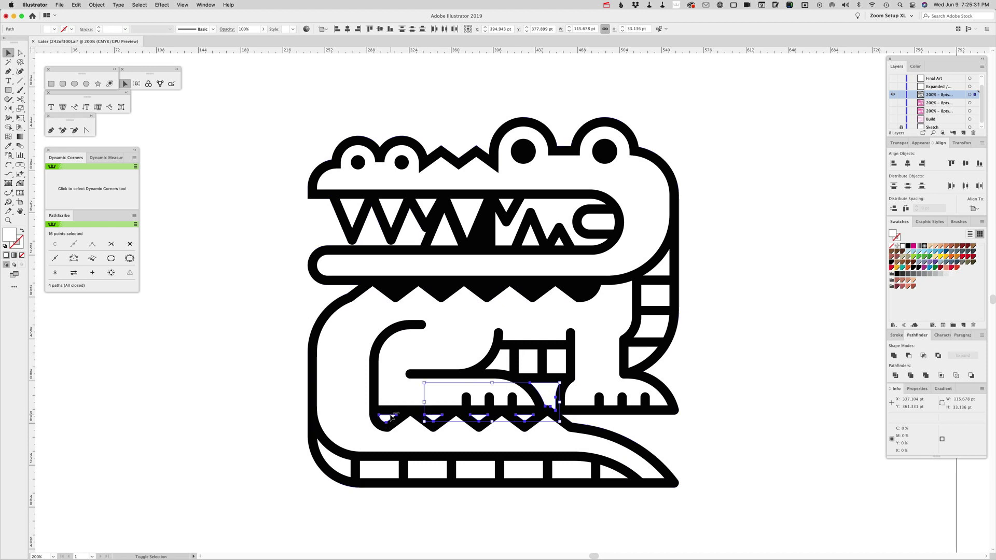
shift+click(392, 416)
key(Delete)
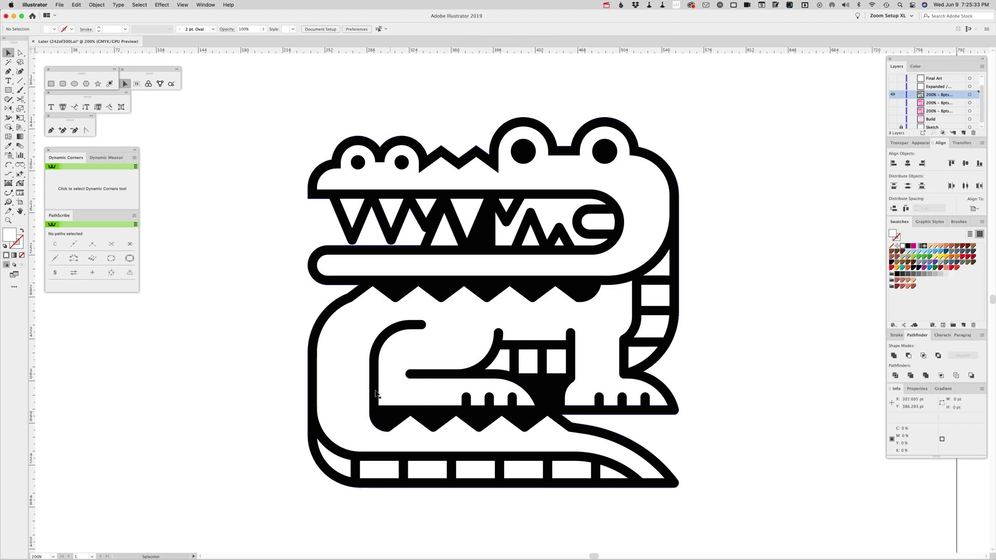
Try to offset the crocodile's black silhouette by 12 pt with Miter joins, and undo it.
click(392, 294)
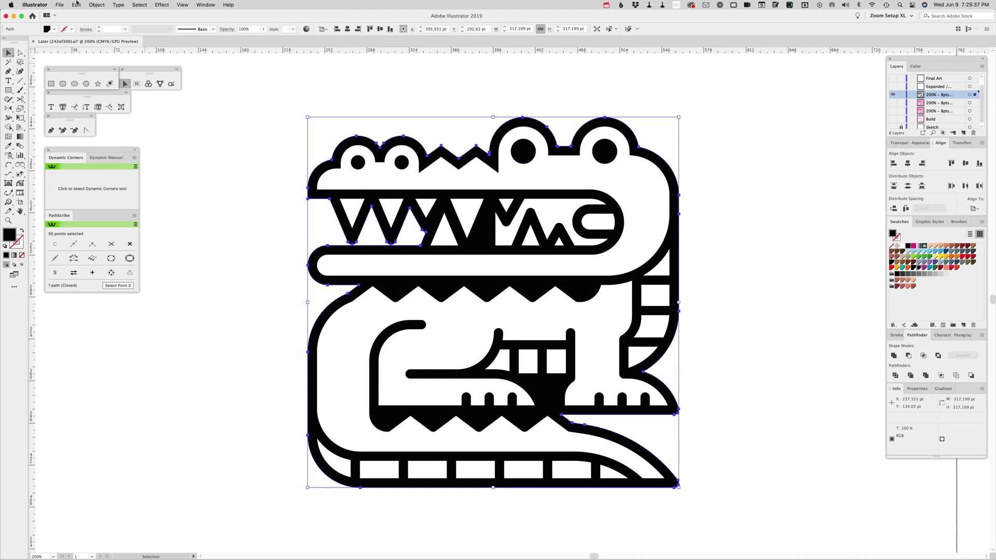
click(96, 4)
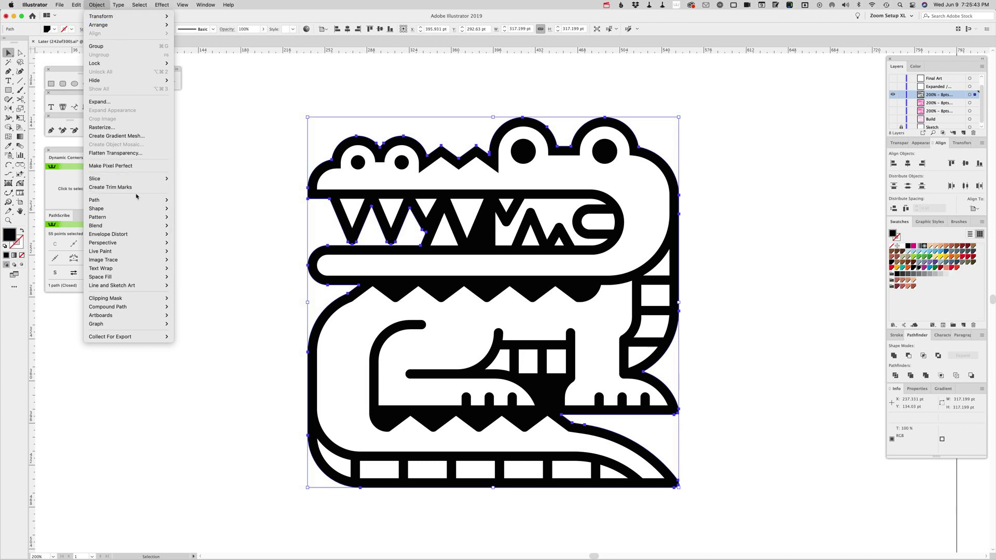
mouse_move(145, 200)
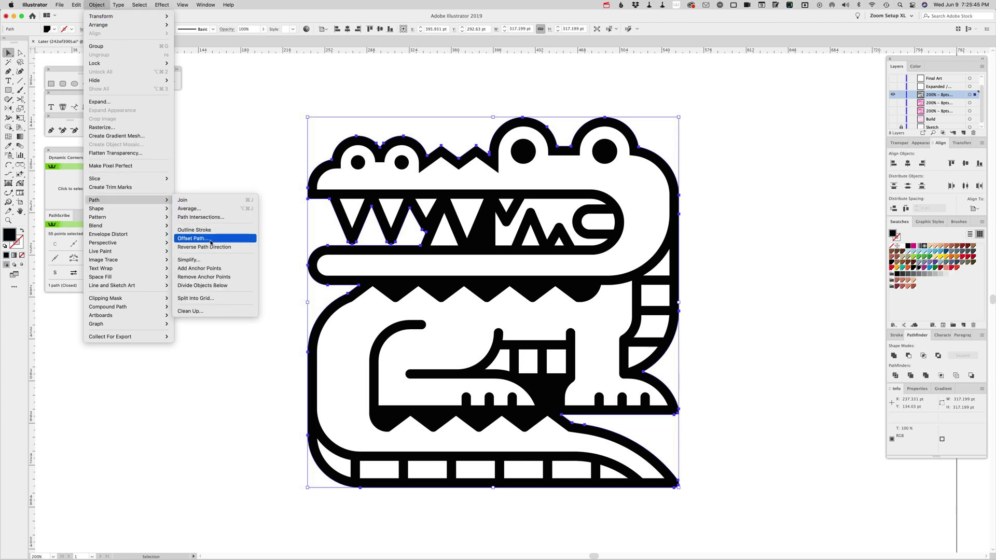
click(192, 238)
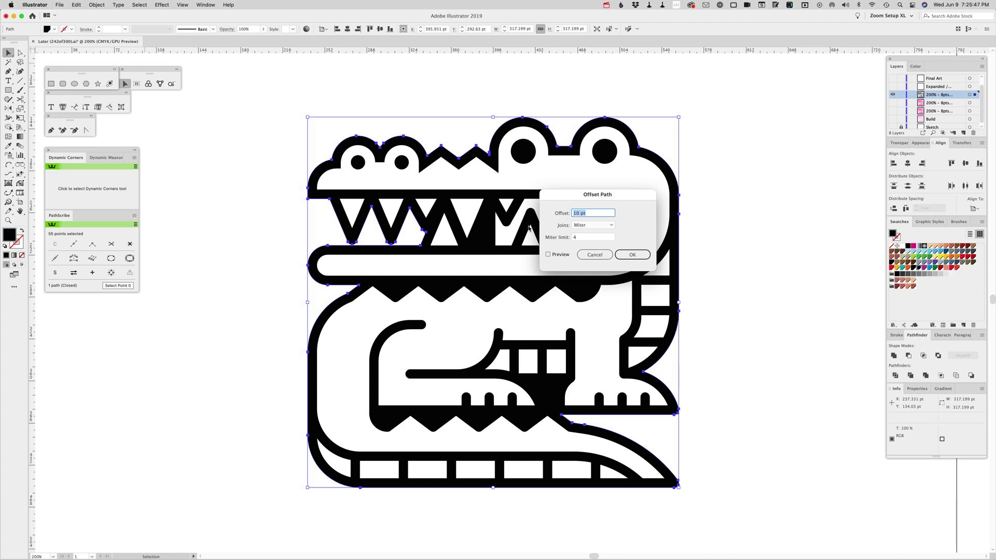
text(12)
click(628, 255)
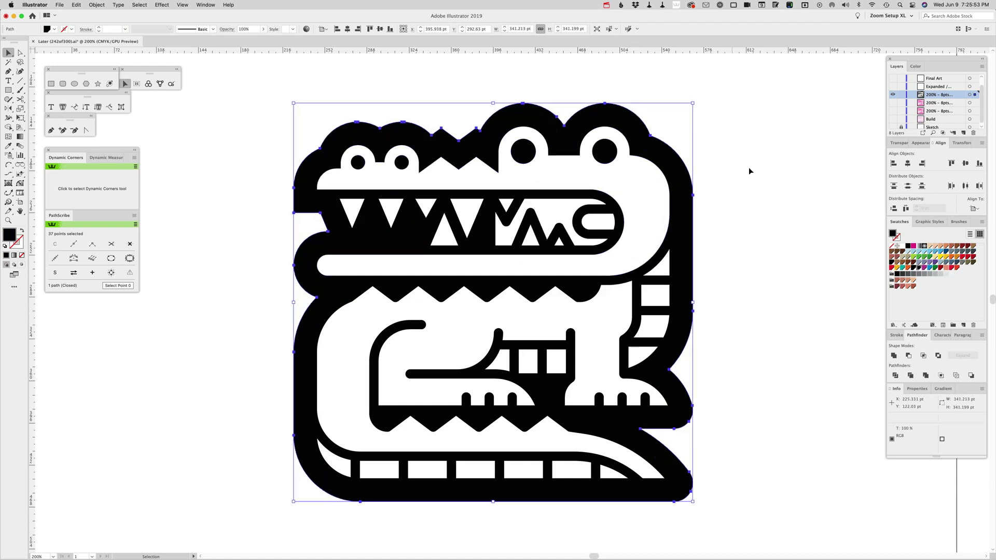
key(super+z)
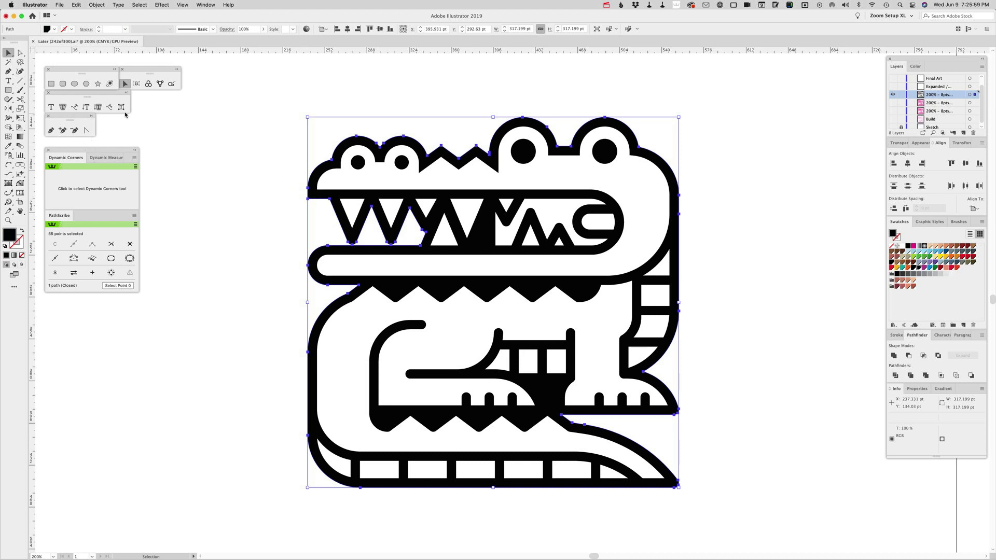
Offset the crocodile's black silhouette outward by 12 pt with Round joins, using the preview.
click(92, 4)
mouse_move(103, 200)
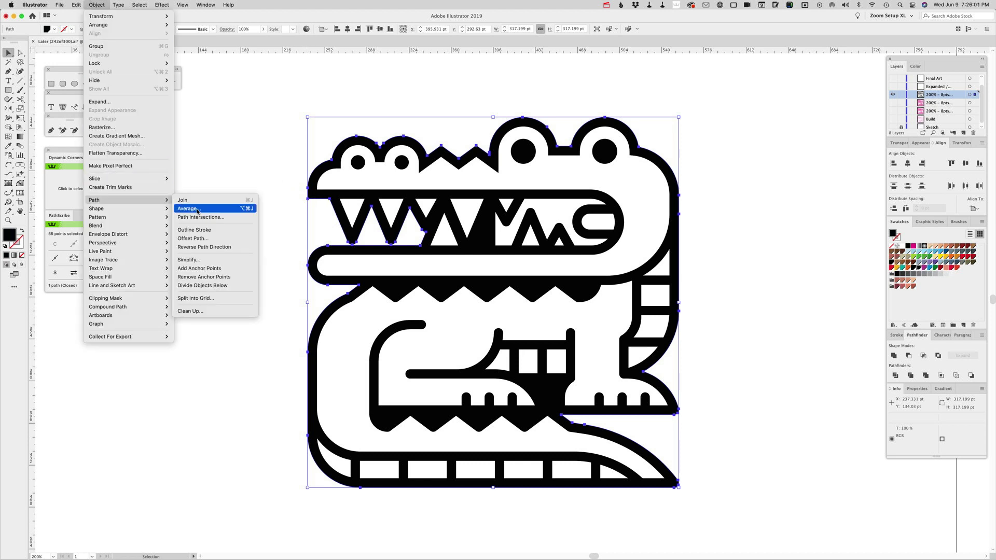
click(202, 242)
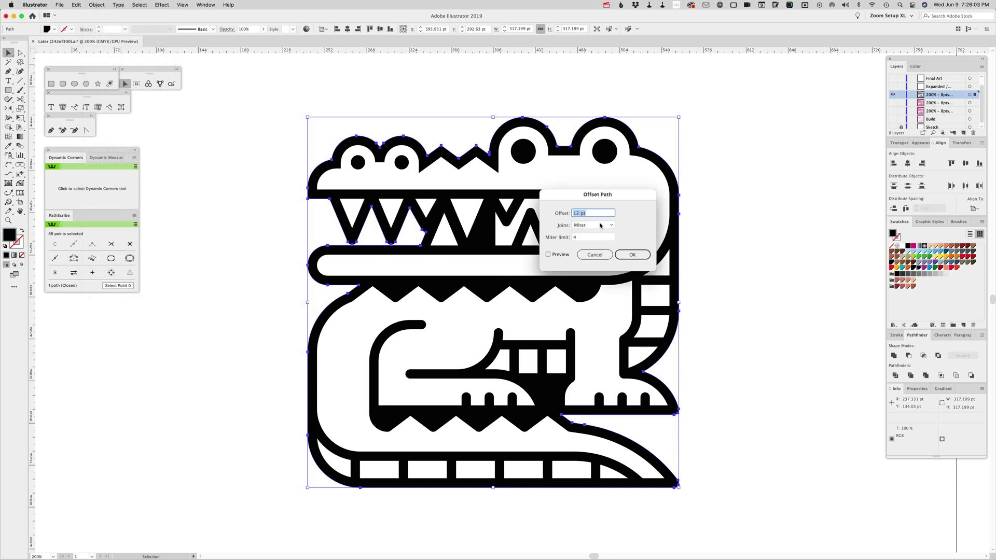
click(600, 225)
click(587, 231)
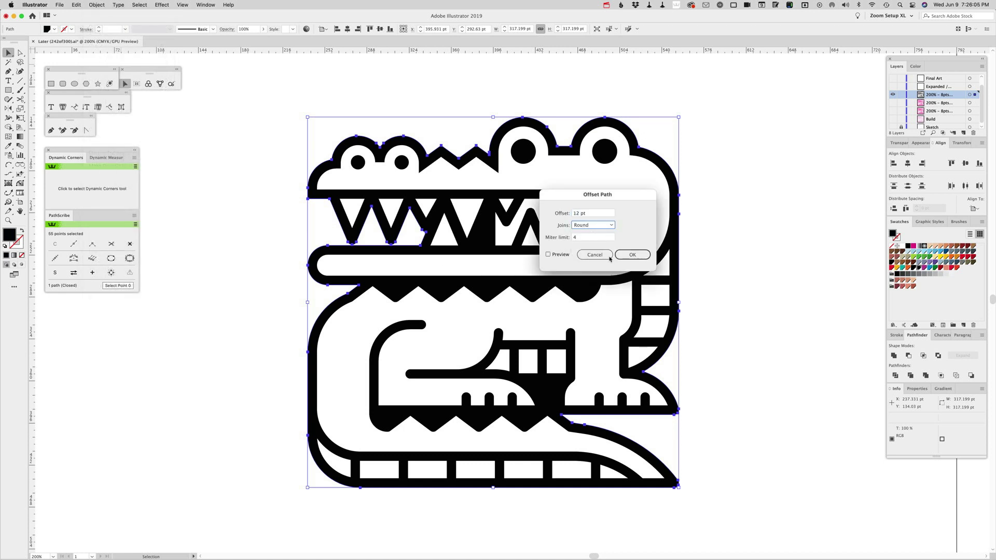
click(559, 255)
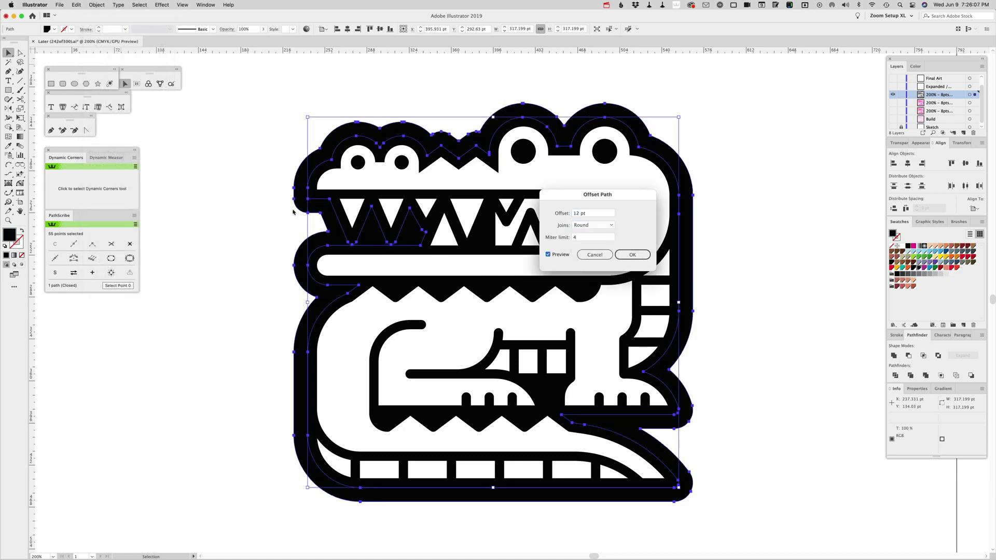
click(649, 255)
click(710, 210)
Move the original inner silhouette path to the Final Art layer.
click(672, 176)
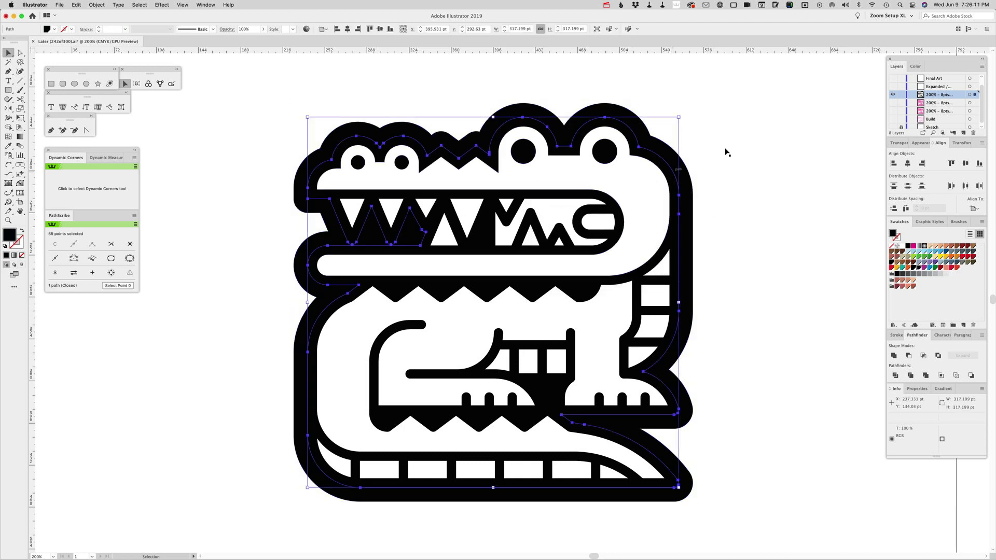
drag(975, 95, 975, 82)
click(777, 121)
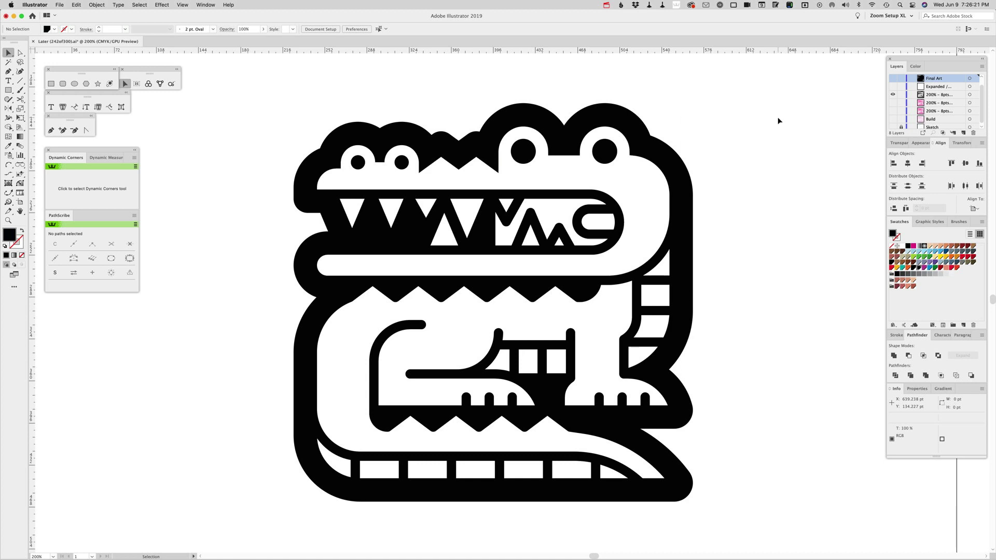
Duplicate the layer "200% - 8pts copy 5" and make the upper copy the active layer.
click(940, 95)
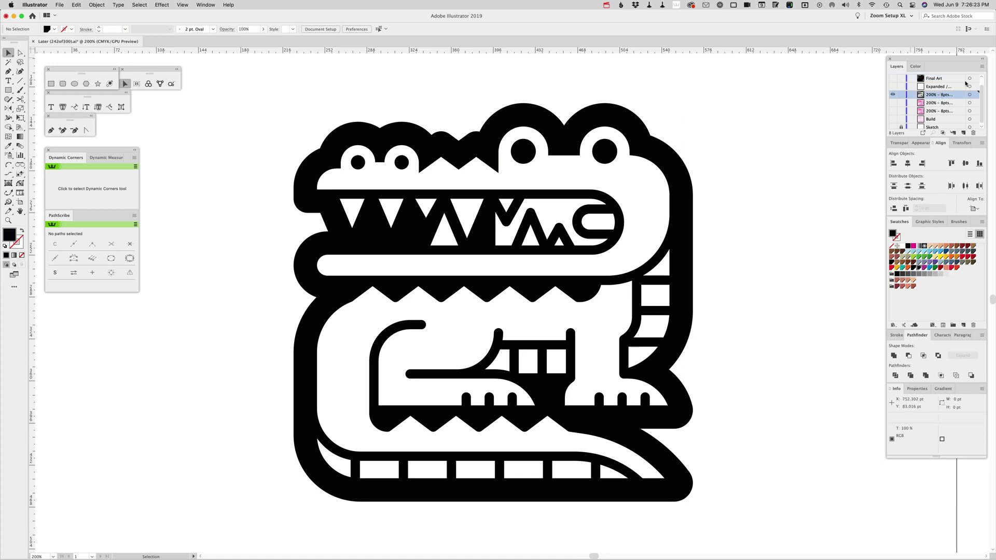
click(981, 66)
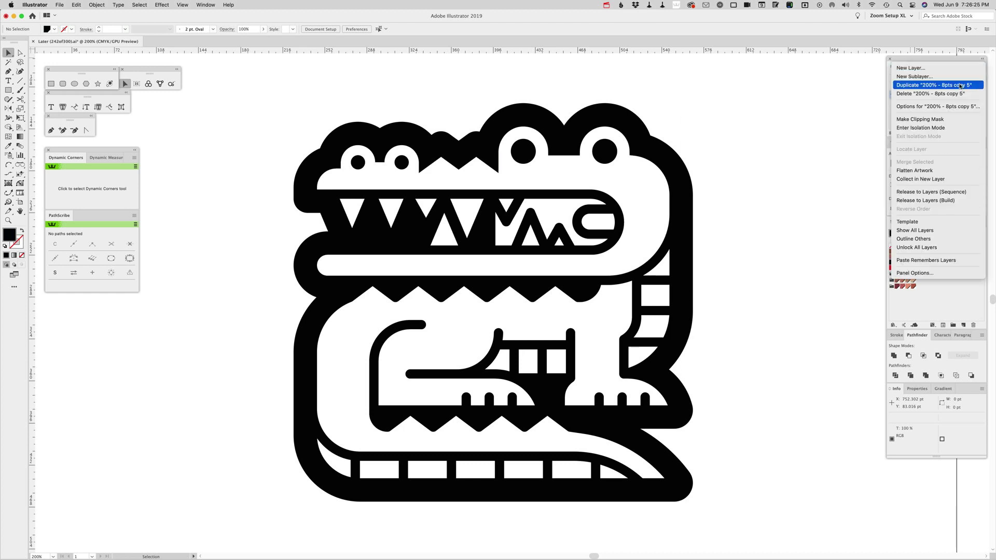
click(960, 86)
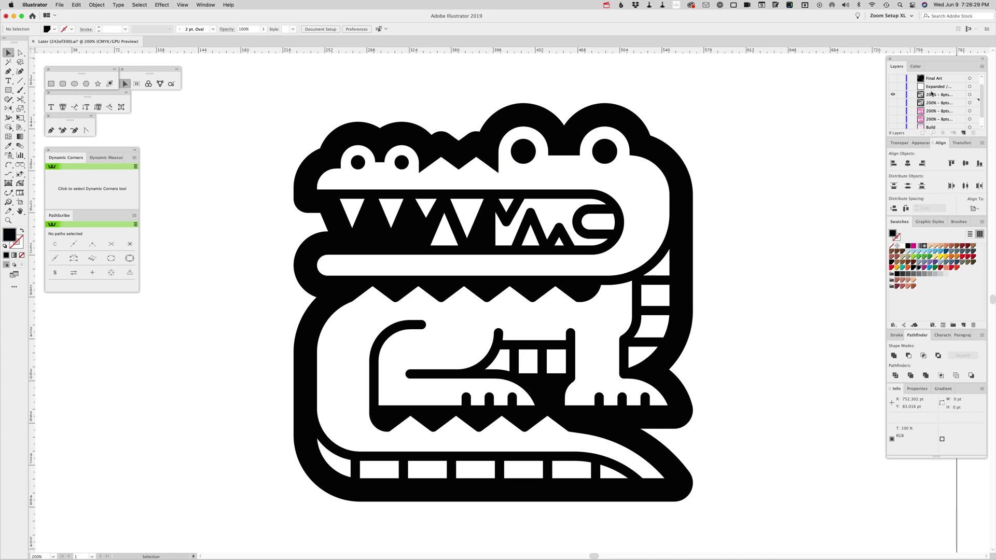
click(932, 95)
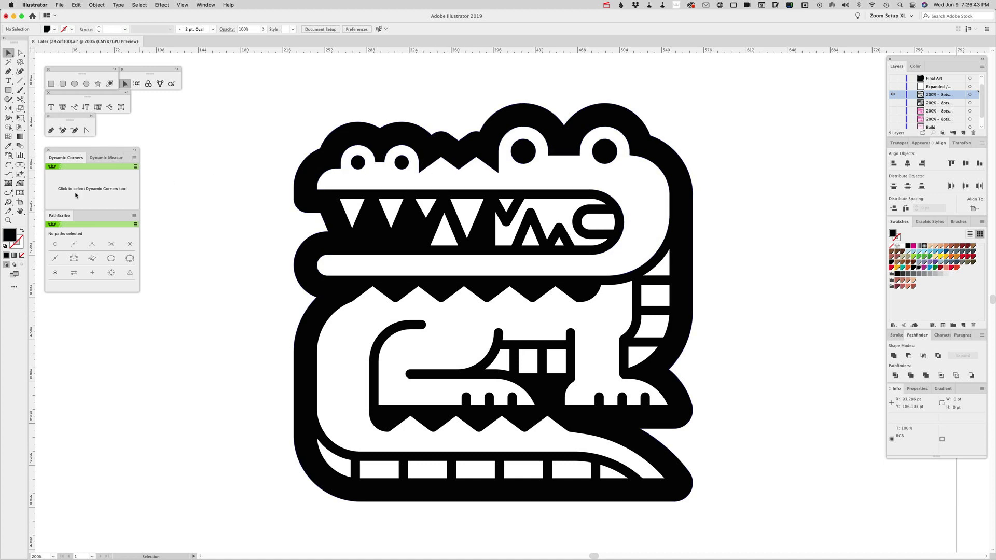
Draw a patch about 8 pt wide and 7.7 pt tall with the Pen tool over the notch between the two snout nostrils.
click(8, 220)
drag(287, 107, 493, 231)
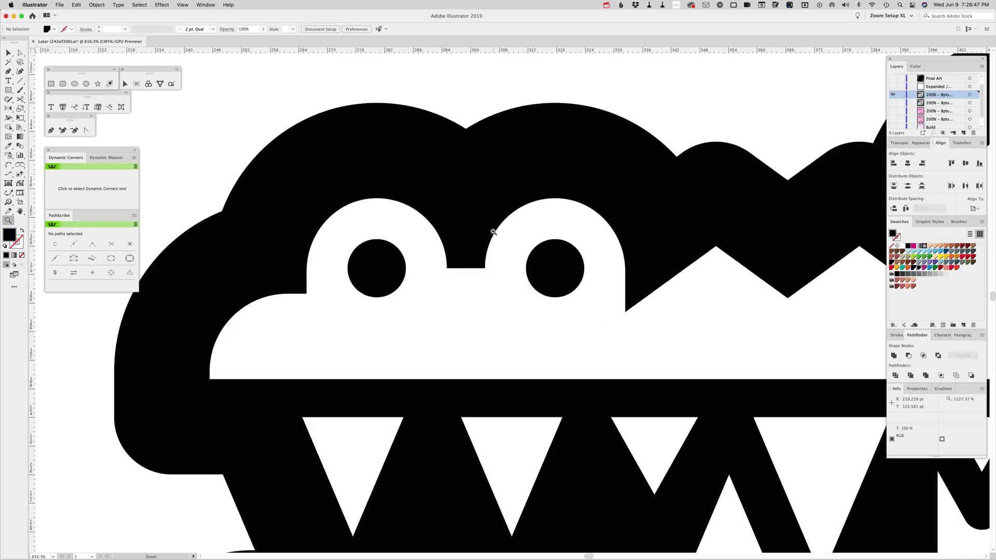
key(a)
click(454, 271)
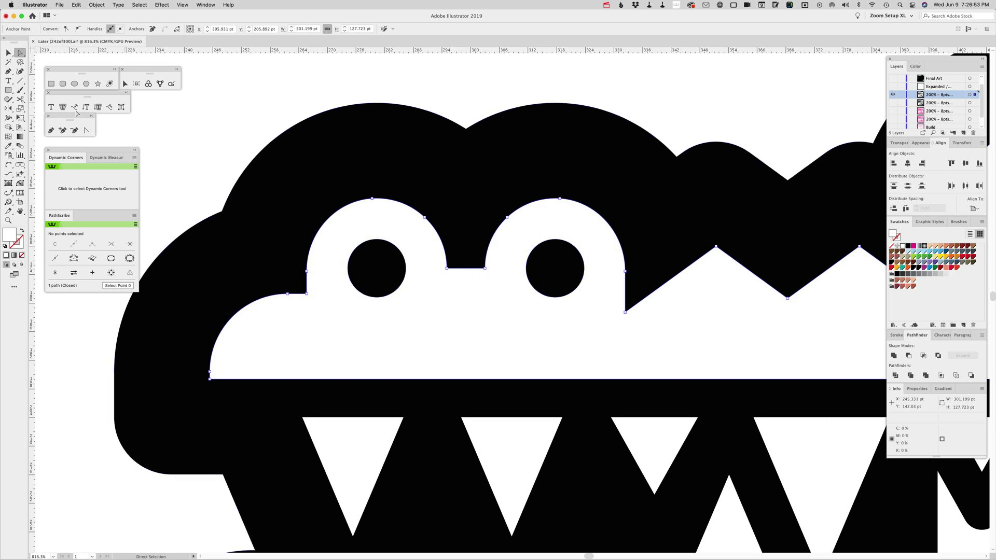
click(50, 130)
drag(463, 254, 446, 269)
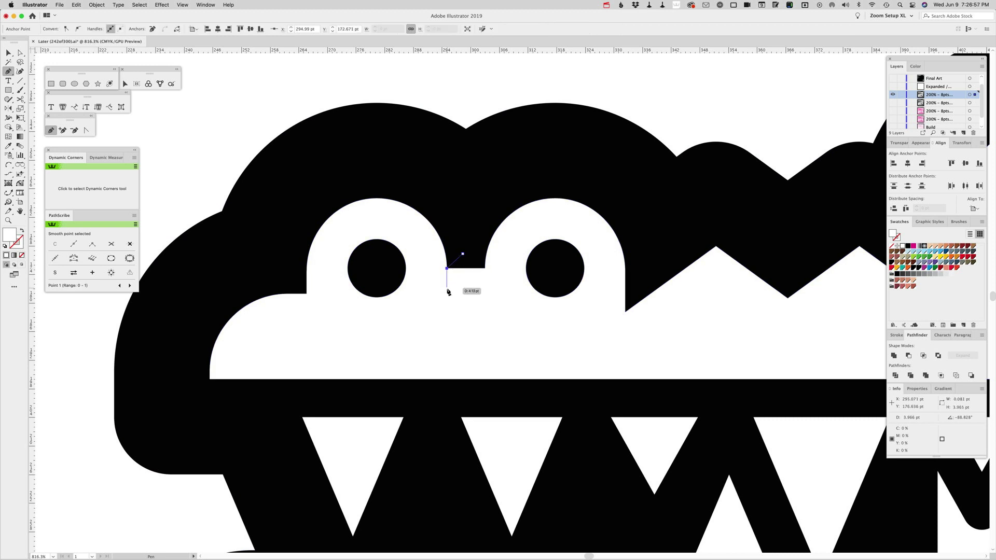
shift+click(446, 290)
click(477, 290)
click(477, 263)
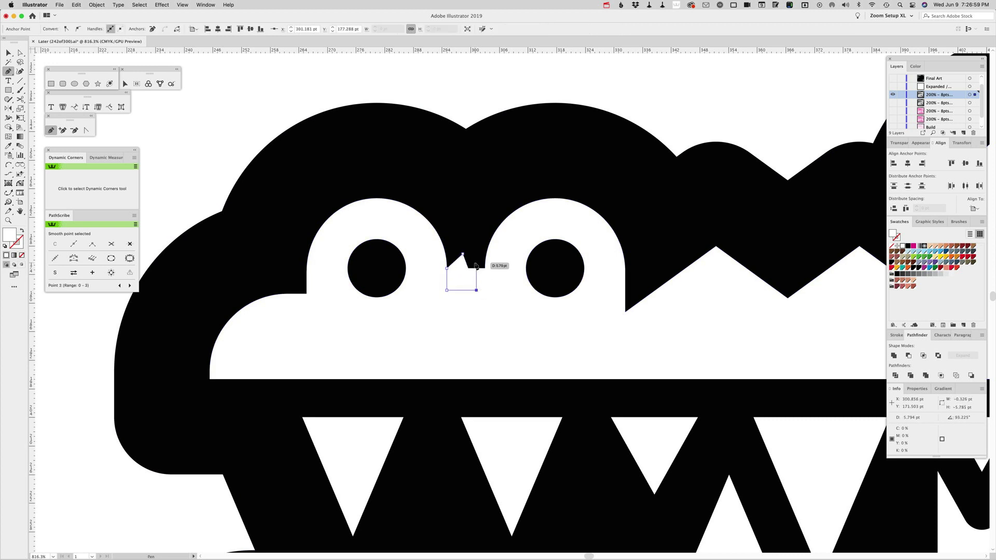
click(462, 254)
drag(477, 269, 486, 272)
Fill the patch between the nostrils with black and close its path.
click(908, 246)
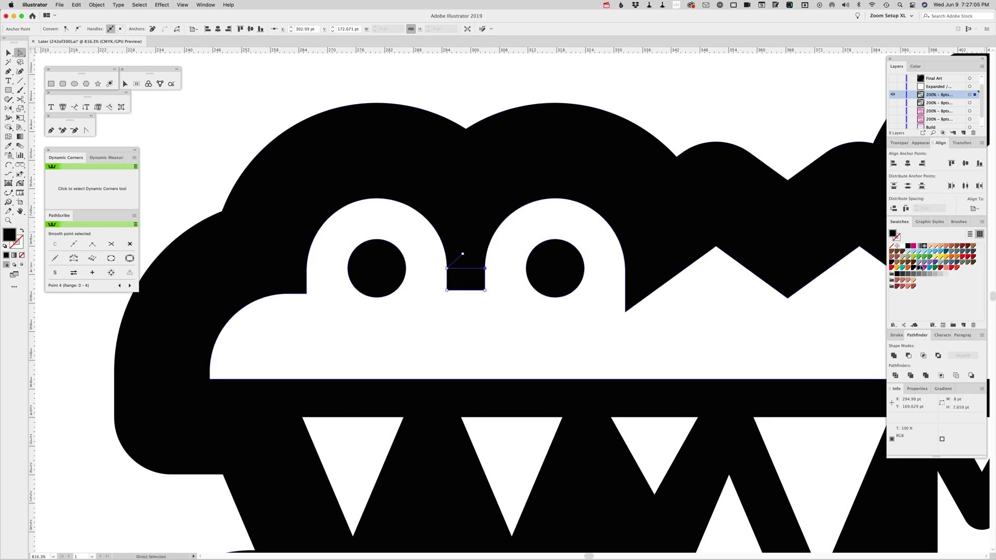
click(53, 130)
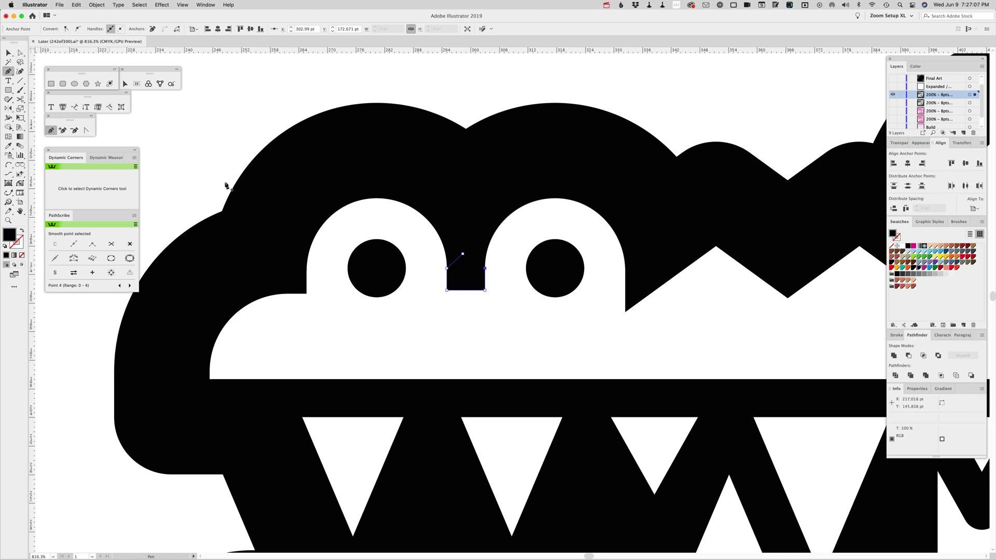
click(485, 269)
key(v)
click(458, 273)
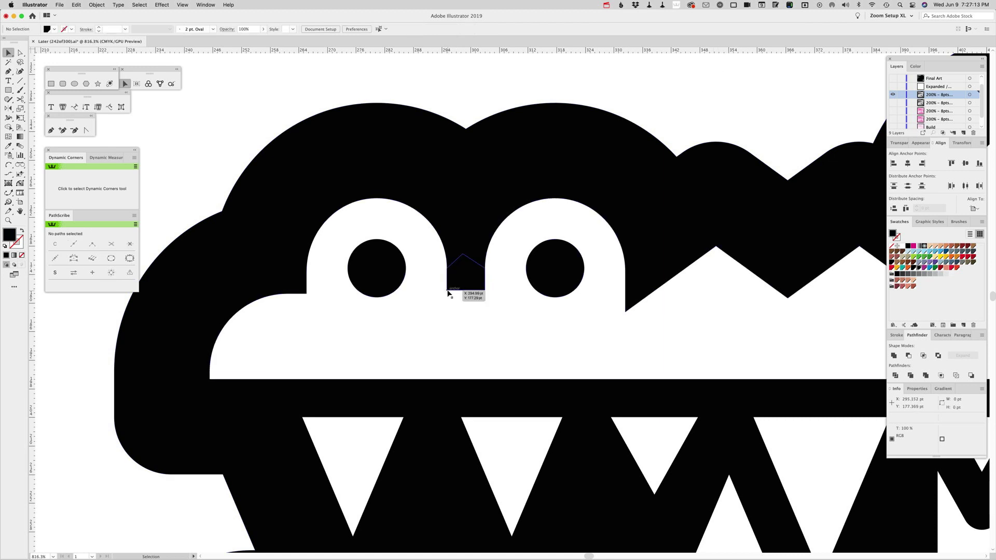
Align the black patch's base with the white ledge outside the left nostril and raise its two upper side corners.
drag(446, 291, 308, 297)
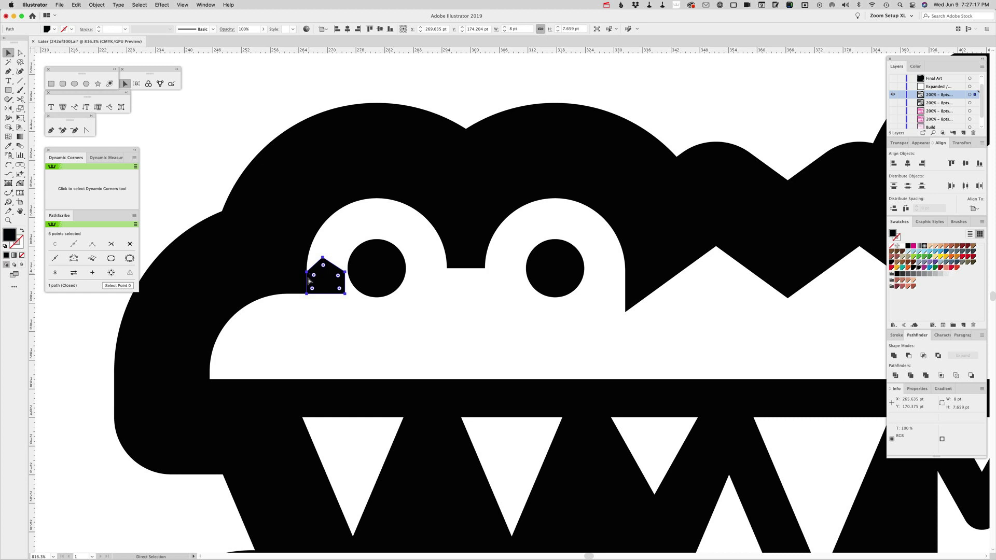
super+click(307, 271)
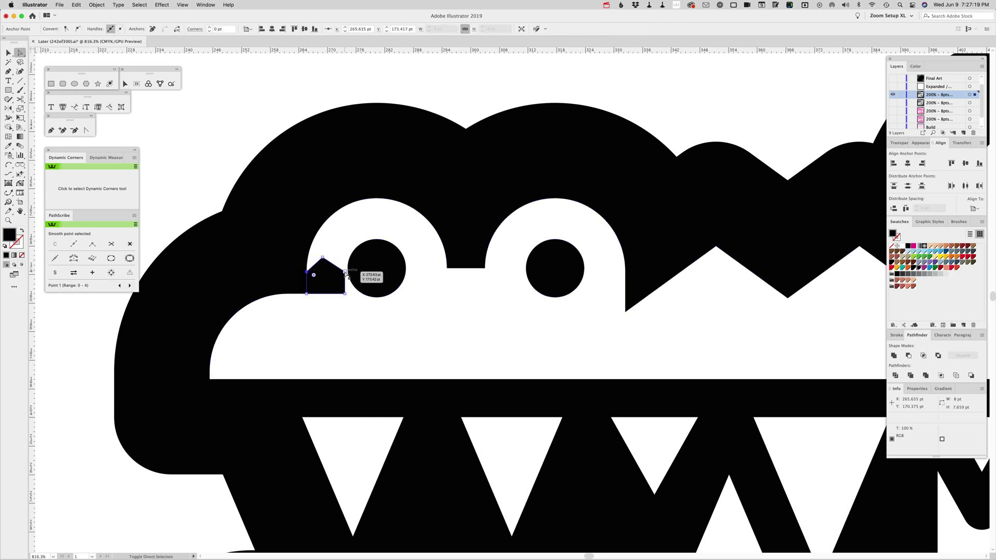
shift+click(345, 271)
drag(345, 271, 346, 260)
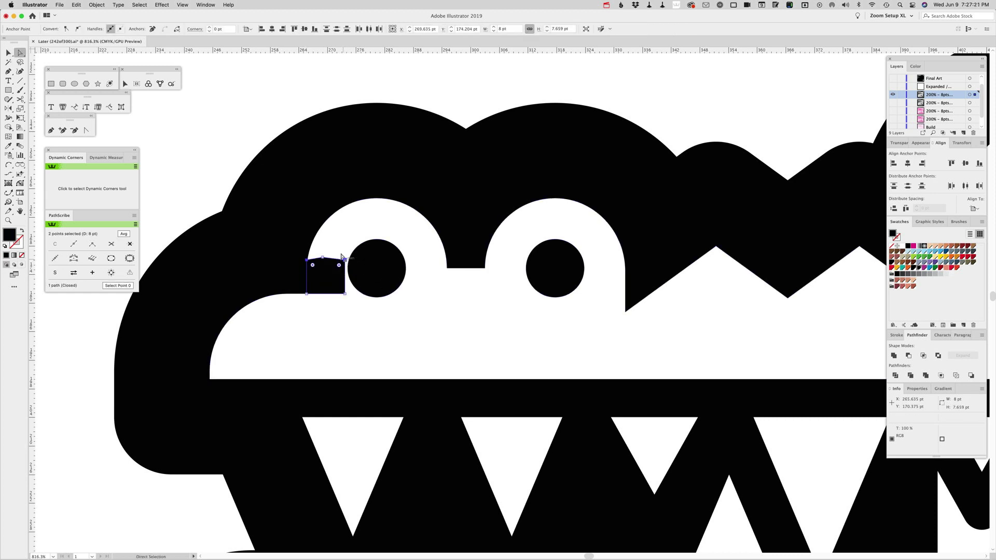
key(v)
click(222, 185)
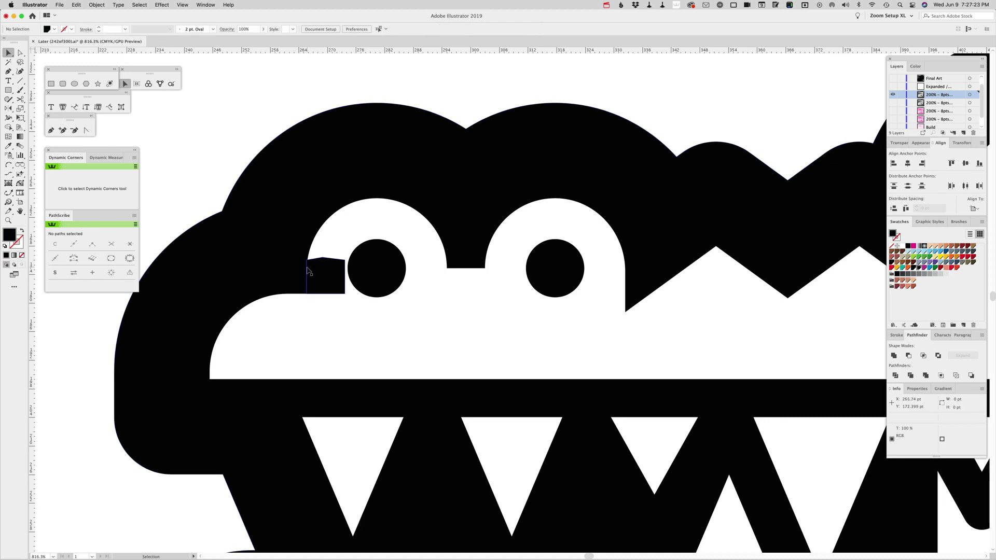
Move the patch back into the notch between the nostrils and subtract it from the white head shape with Pathfinder Minus Front.
drag(309, 269, 486, 269)
key(a)
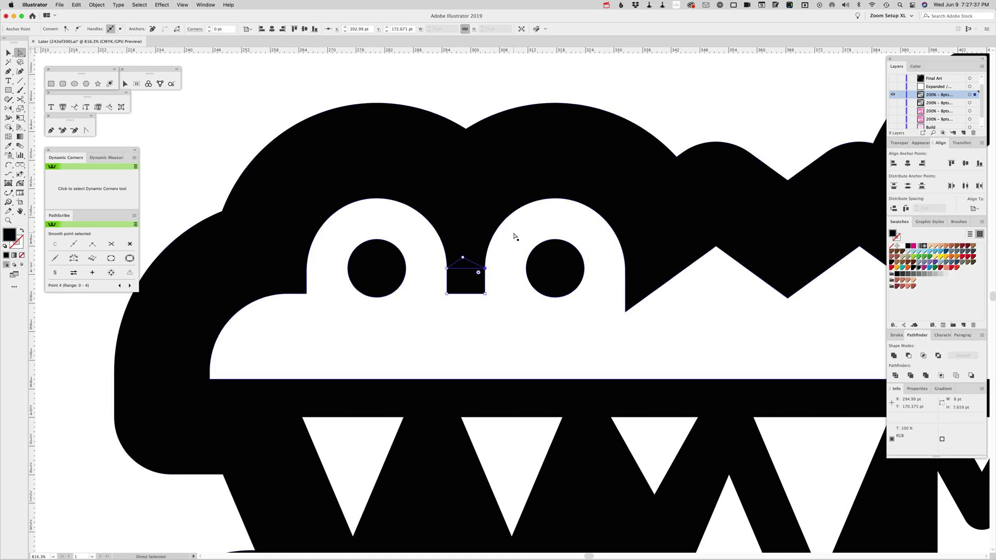
super+click(470, 258)
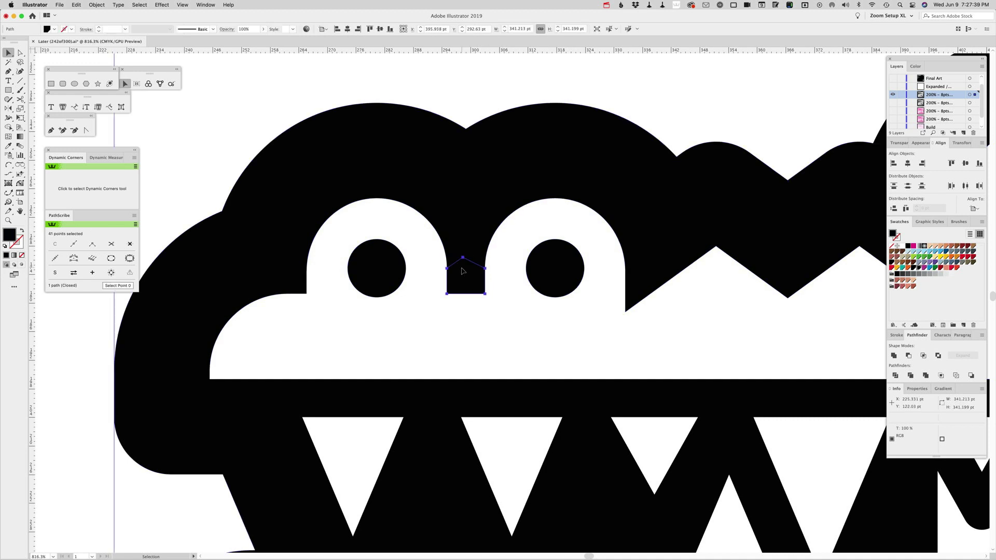
shift+click(503, 256)
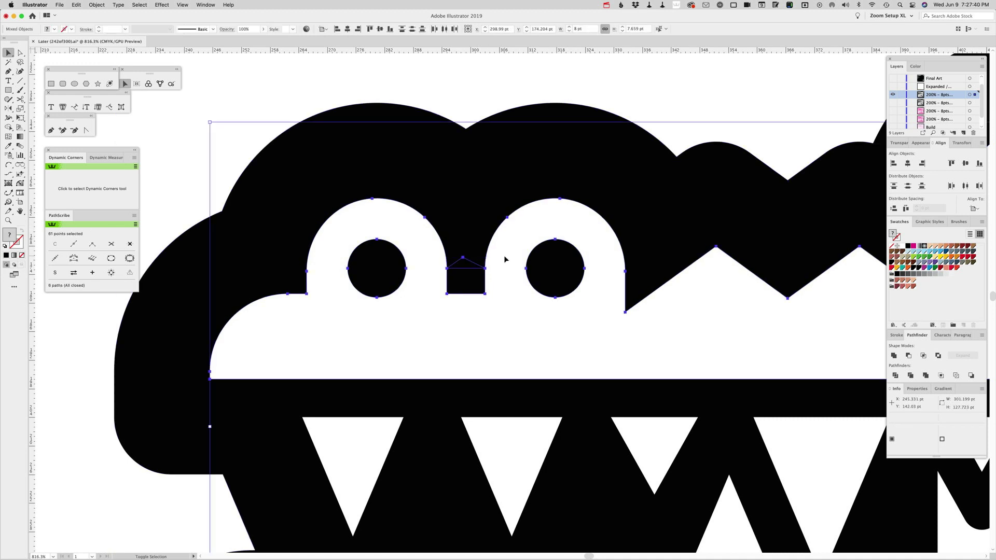
click(909, 357)
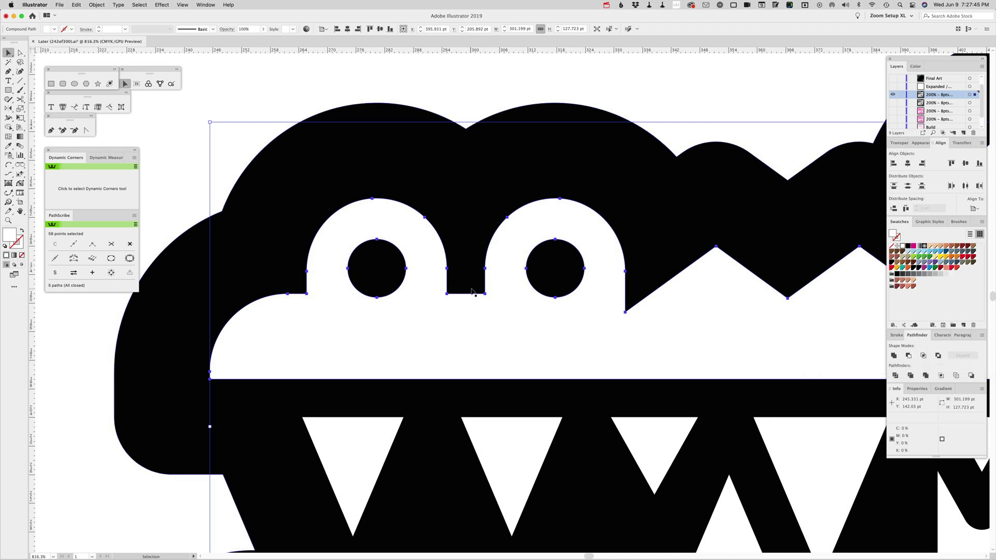
Round the two bottom corners of the notch between the nostrils to a 4 pt radius.
key(a)
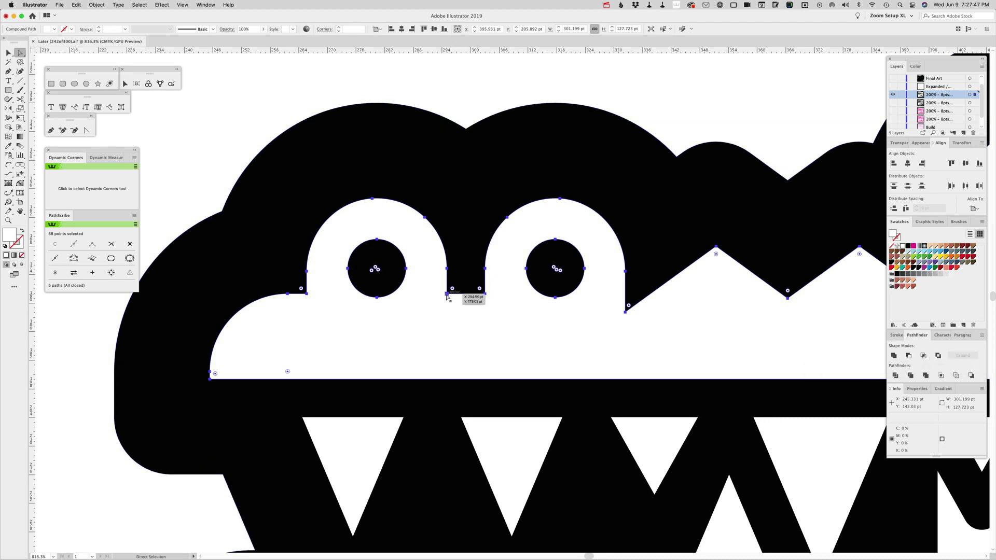
click(447, 294)
shift+click(484, 294)
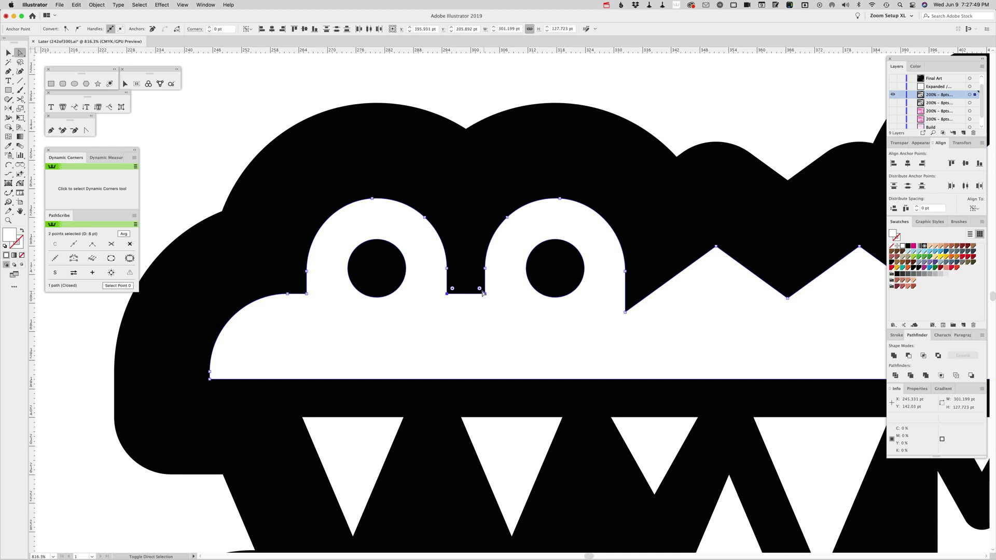
drag(479, 288, 437, 225)
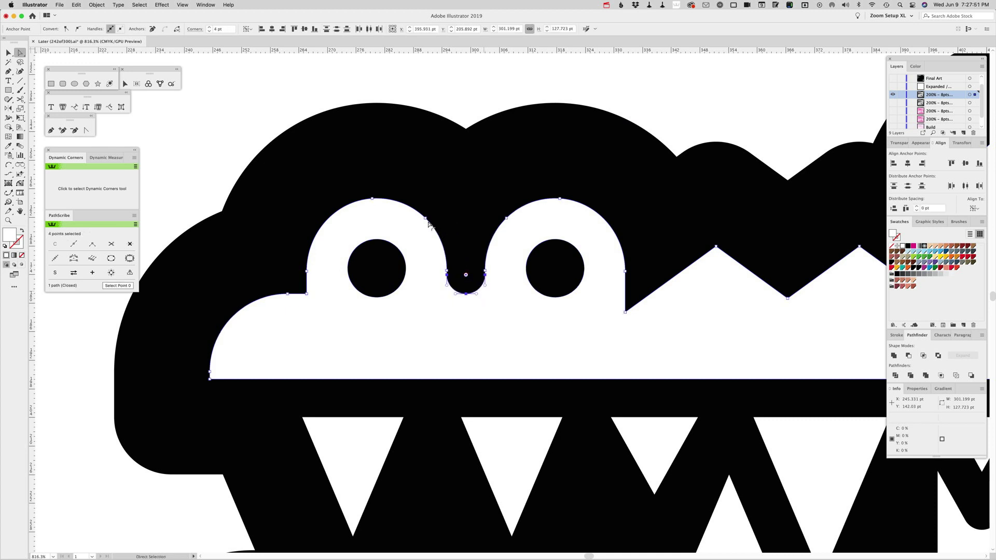
click(479, 84)
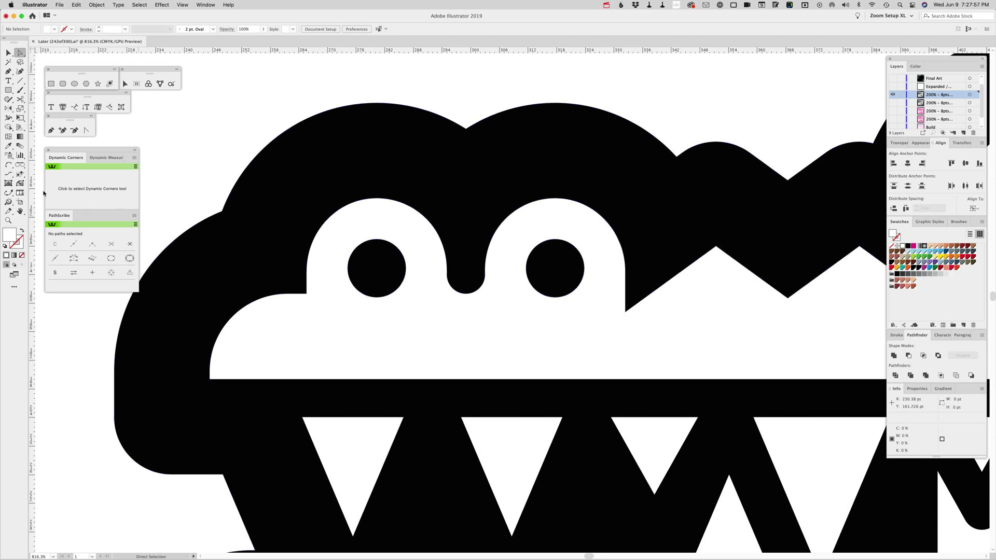
Round the white head's corners at the snout tip and at the outer bases of both nostrils to about 1.07 pt with Dynamic Corners.
click(20, 183)
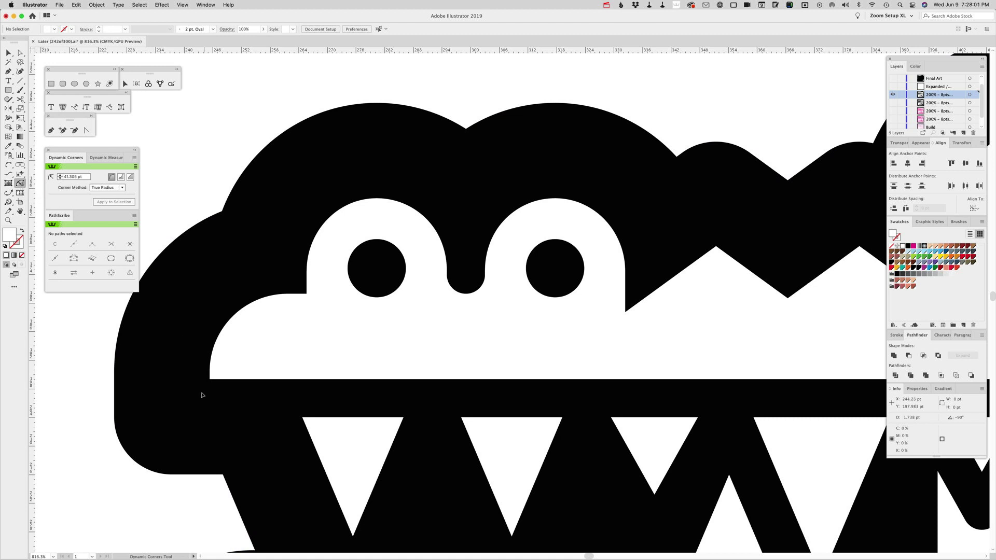
click(209, 376)
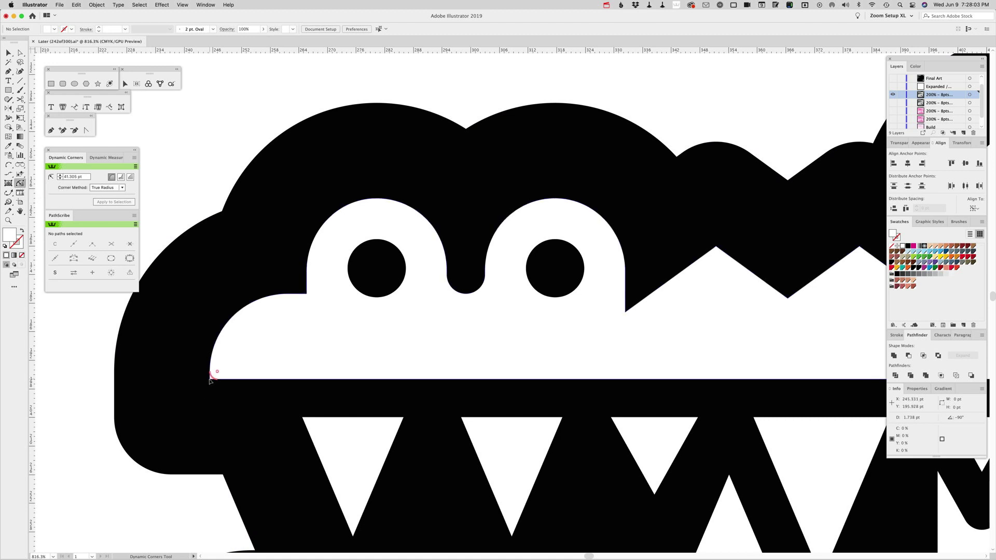
click(306, 295)
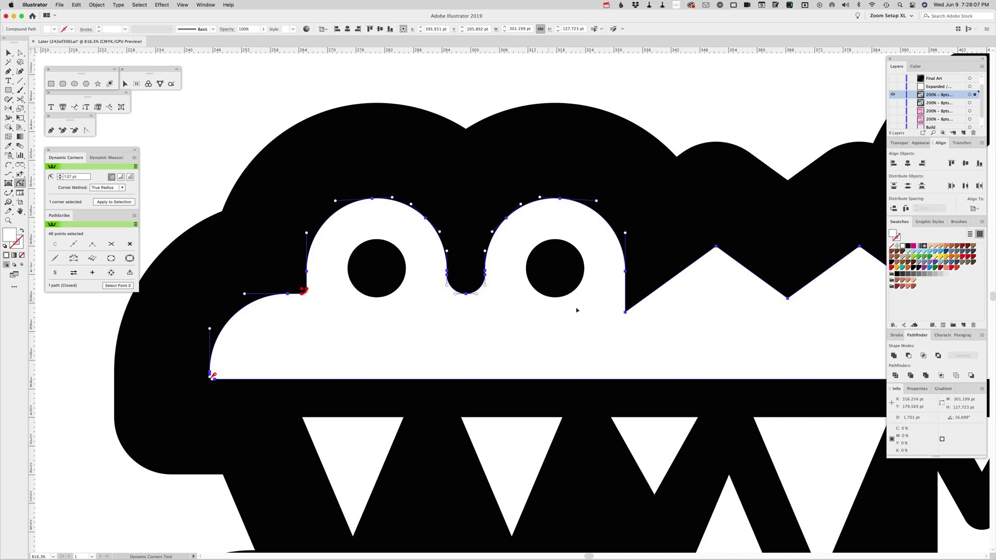
click(625, 314)
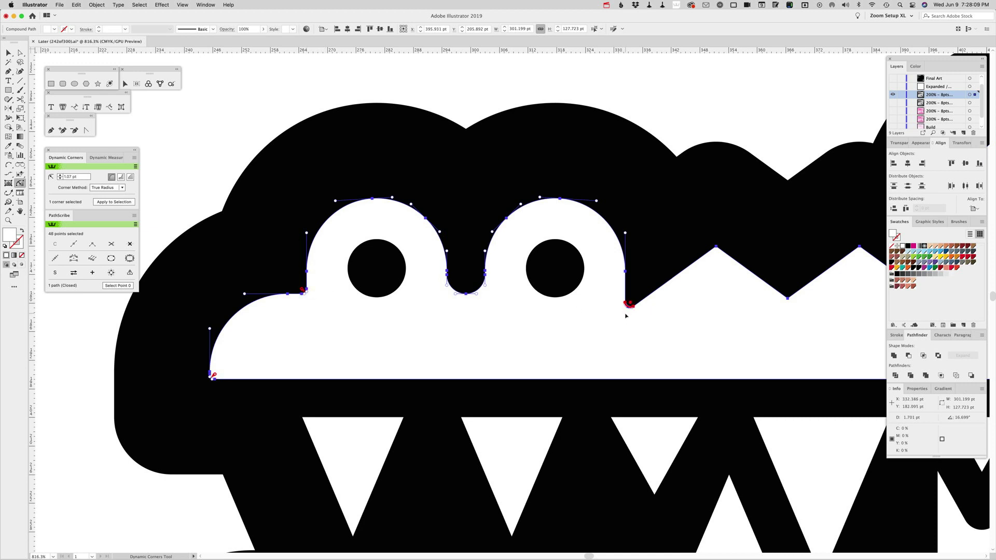
Round the peaks and valley of the snout's zigzag ridge and the corner where it meets the first eye.
click(789, 300)
scroll(675, 296, right, 10)
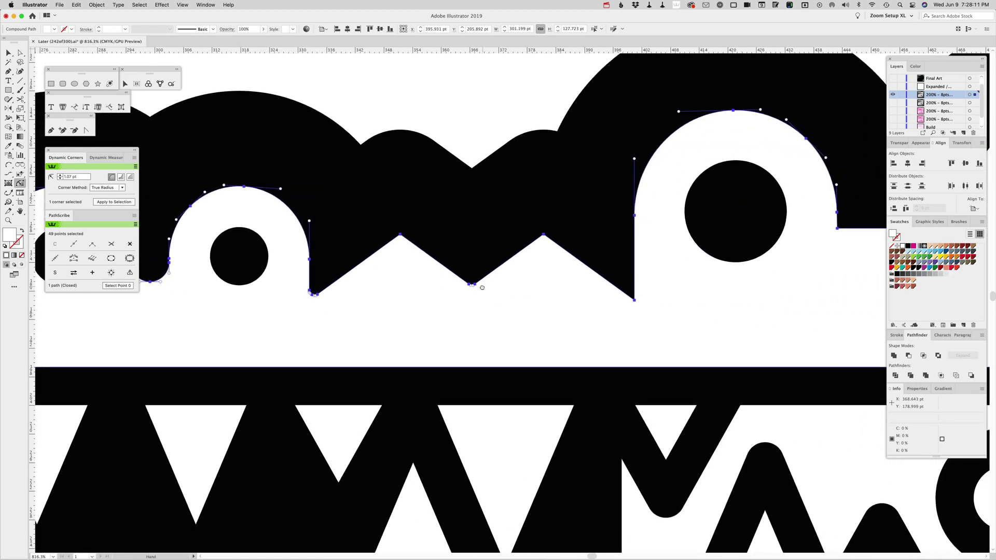
click(639, 305)
click(400, 237)
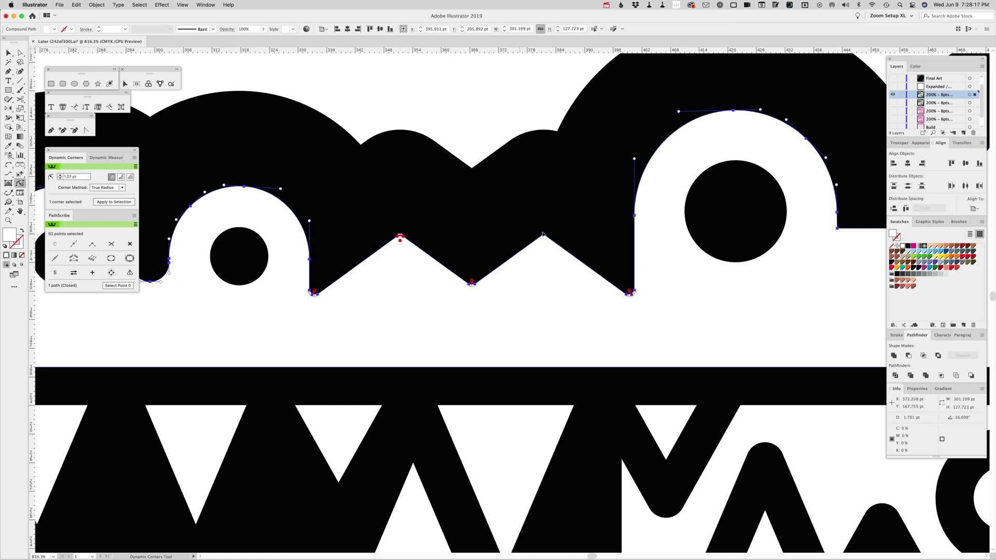
click(544, 237)
Round the two corners of the flat notch between the eyes and the corner behind the rear eye.
drag(662, 251, 327, 263)
key(space)
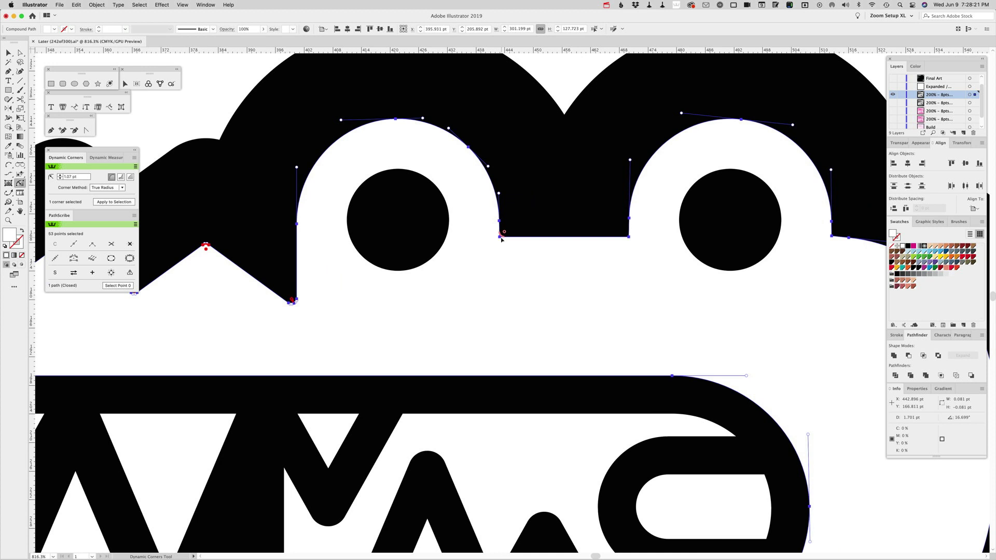
drag(501, 239, 516, 230)
mouse_move(504, 232)
click(629, 238)
drag(666, 244, 368, 273)
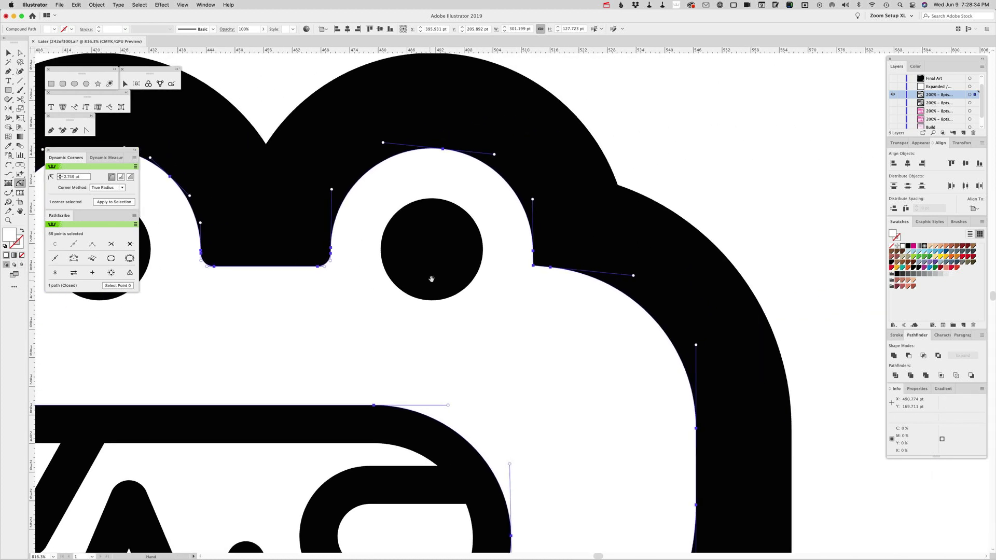
click(536, 267)
Round the two base corners of each of the first two upper teeth at the front of the jaw.
drag(555, 316, 536, 151)
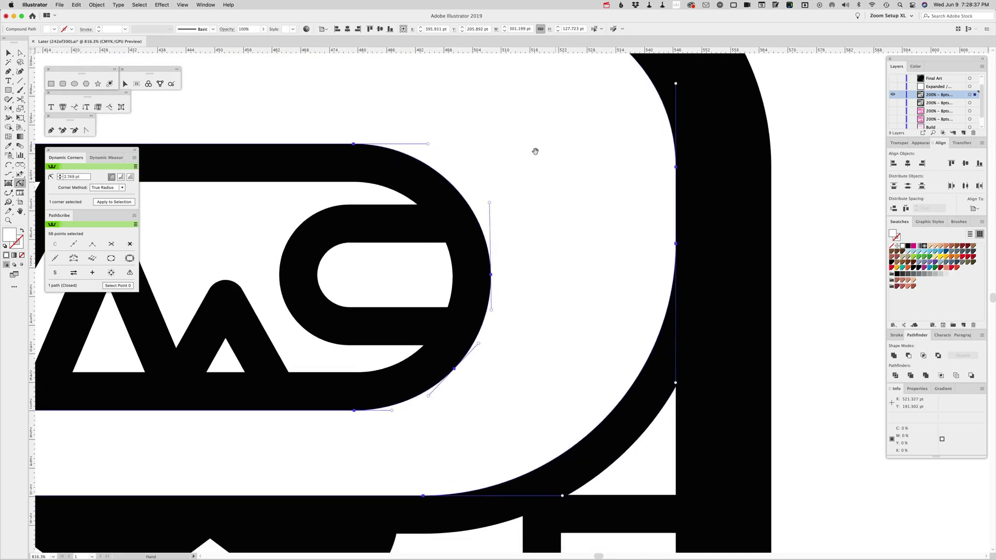
scroll(535, 151, left, 15)
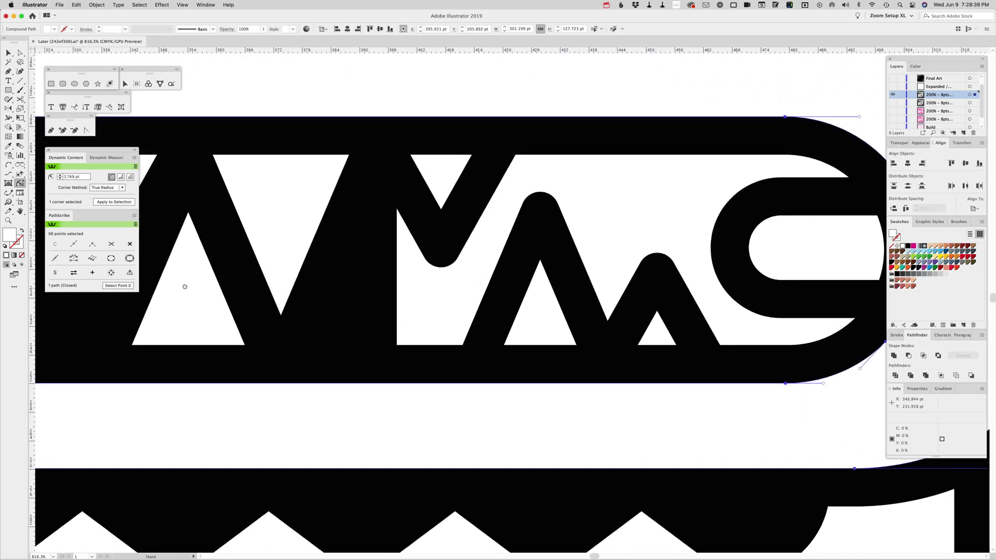
drag(185, 286, 634, 266)
scroll(522, 316, left, 3)
drag(522, 316, 501, 427)
click(301, 286)
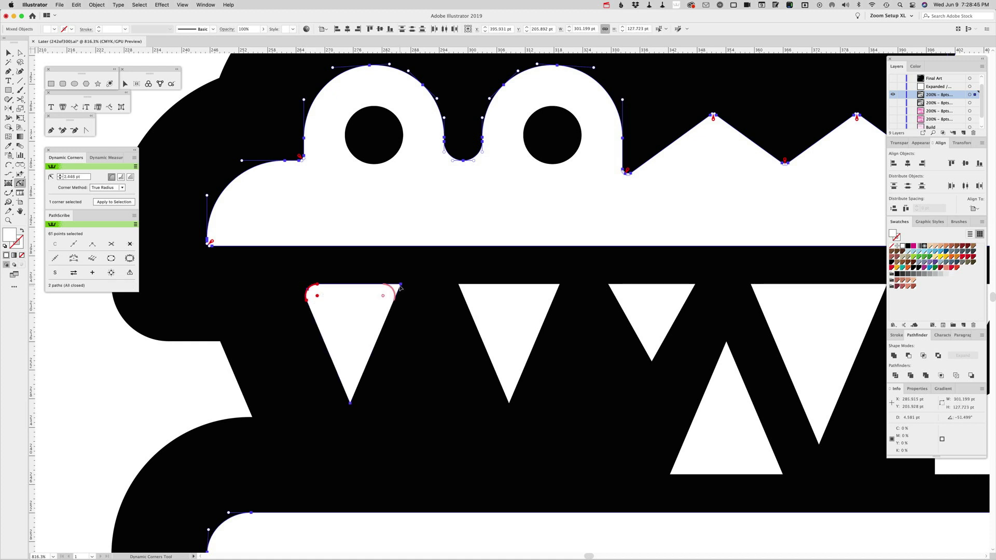
click(400, 287)
shift+click(461, 285)
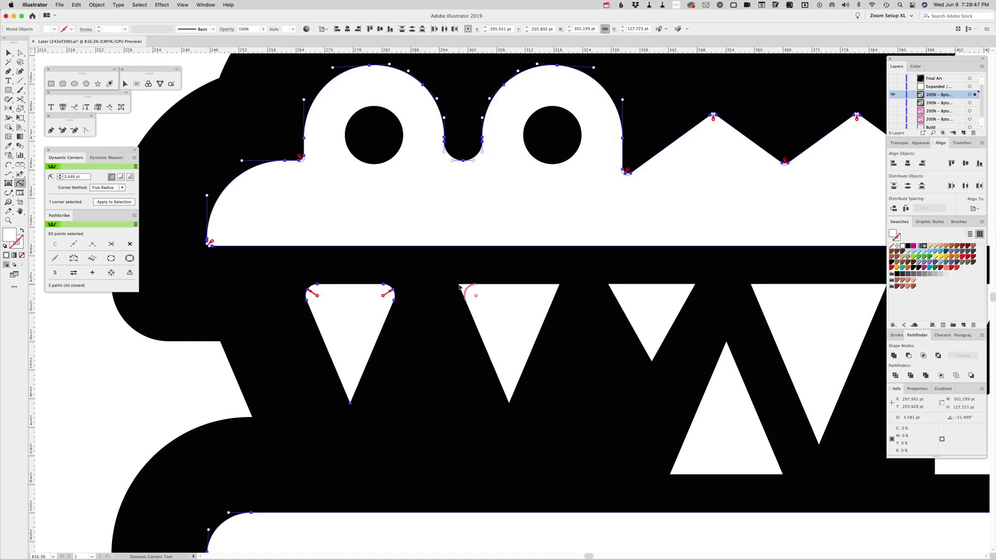
shift+click(558, 283)
Round the base corners of the third upper tooth and the large fourth upper tooth to match the front teeth.
drag(596, 283, 409, 301)
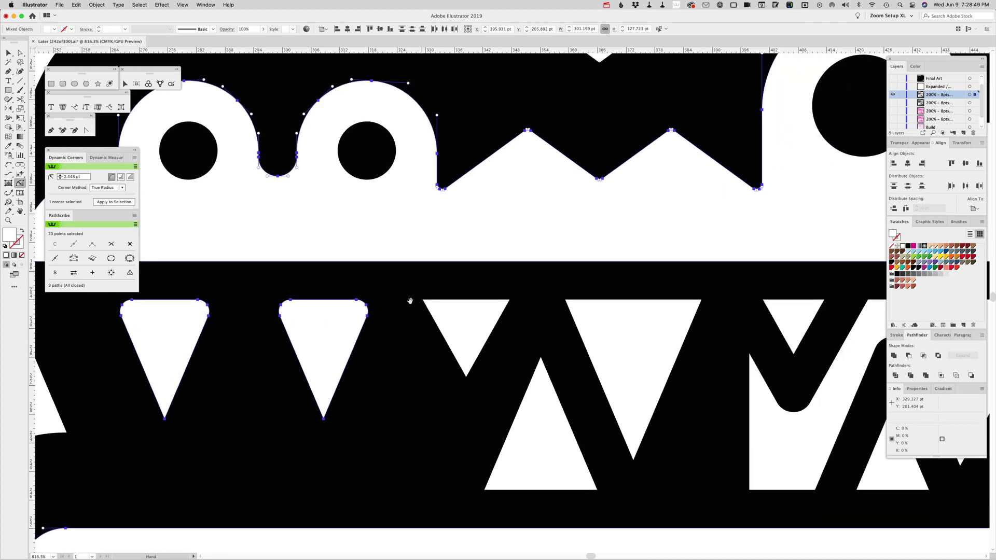
shift+click(424, 300)
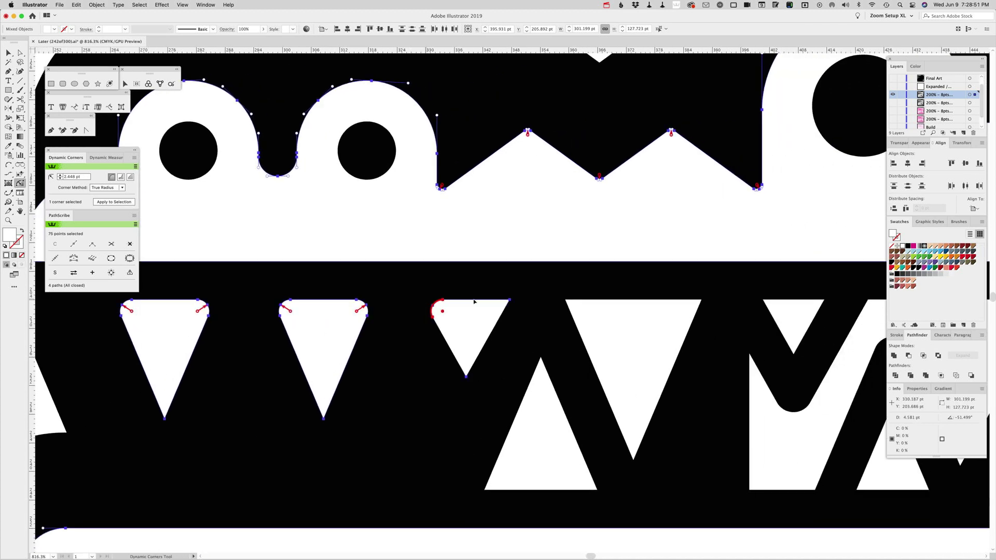
shift+click(510, 300)
shift+click(569, 301)
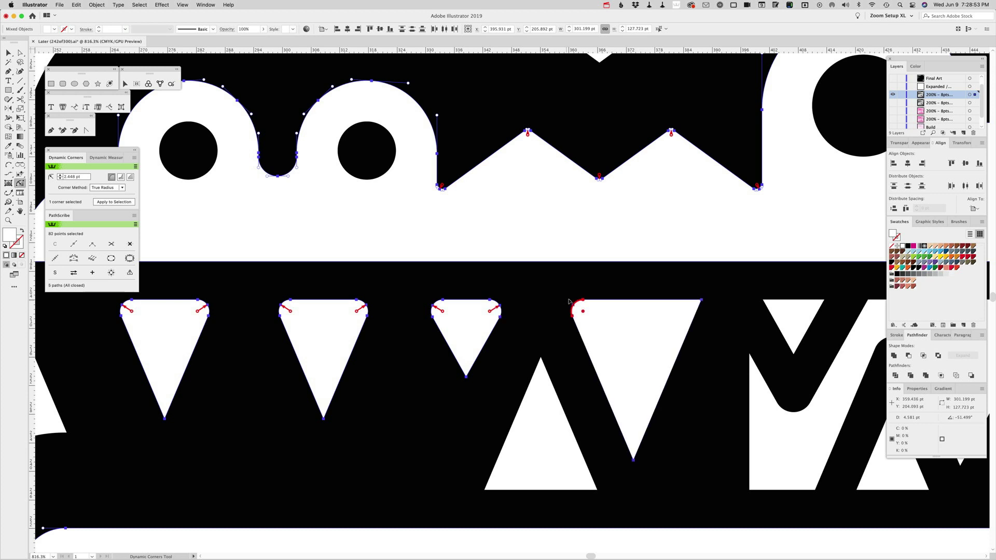
shift+click(702, 298)
Round the two base corners of the small rearmost upper tooth with a smaller radius.
drag(716, 303, 420, 287)
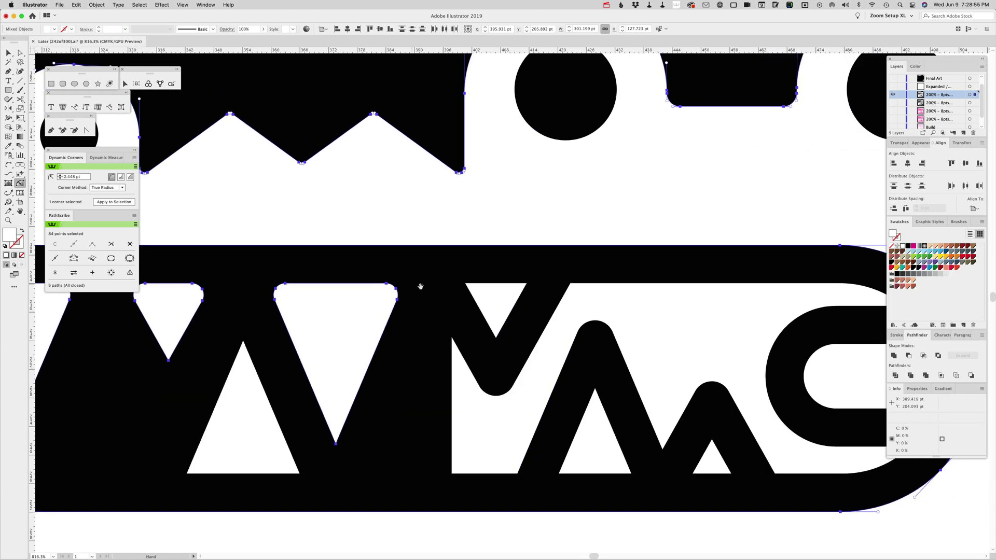
shift+click(466, 285)
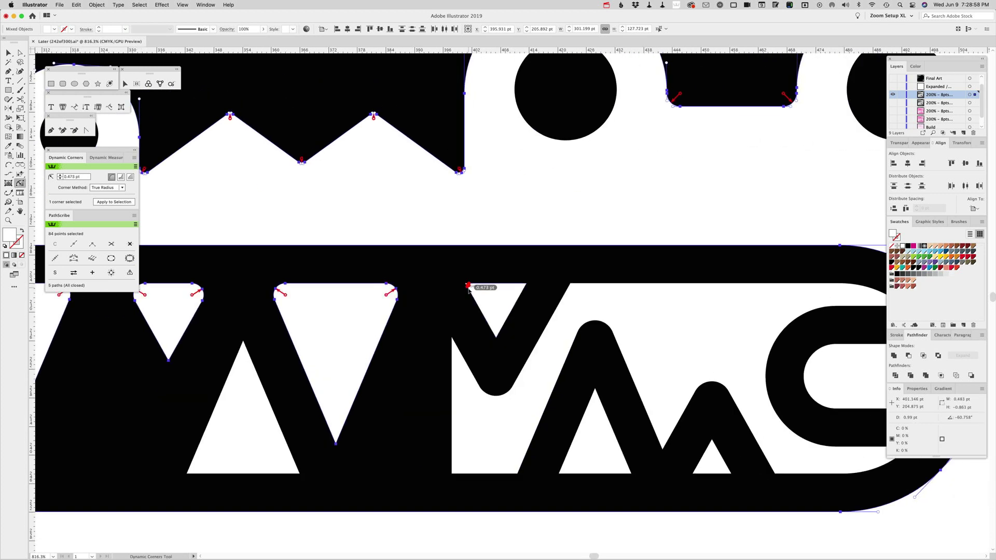
shift+click(526, 285)
Round the base corners of the two rear lower teeth to match the small upper tooth.
scroll(467, 338, down, 5)
scroll(415, 352, right, 5)
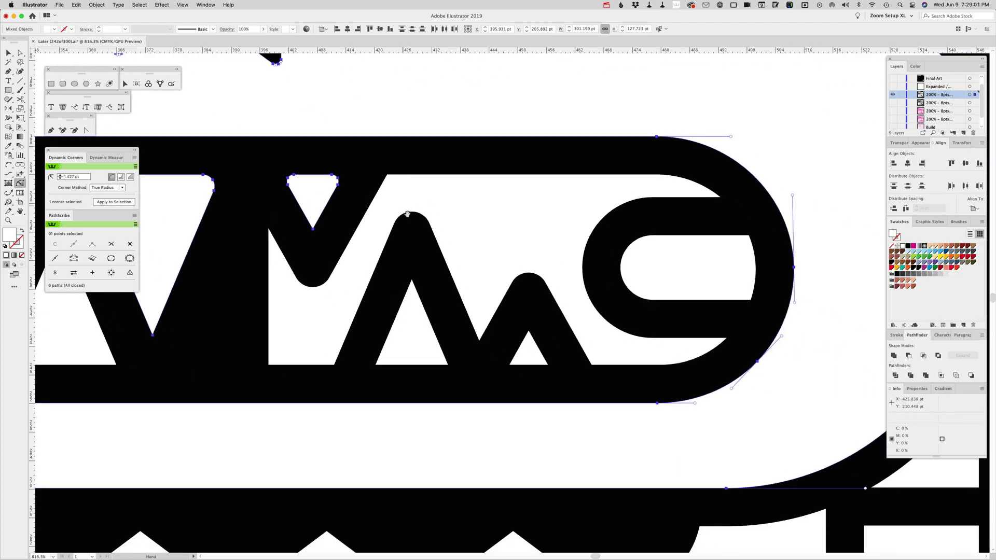
shift+click(381, 363)
shift+click(443, 363)
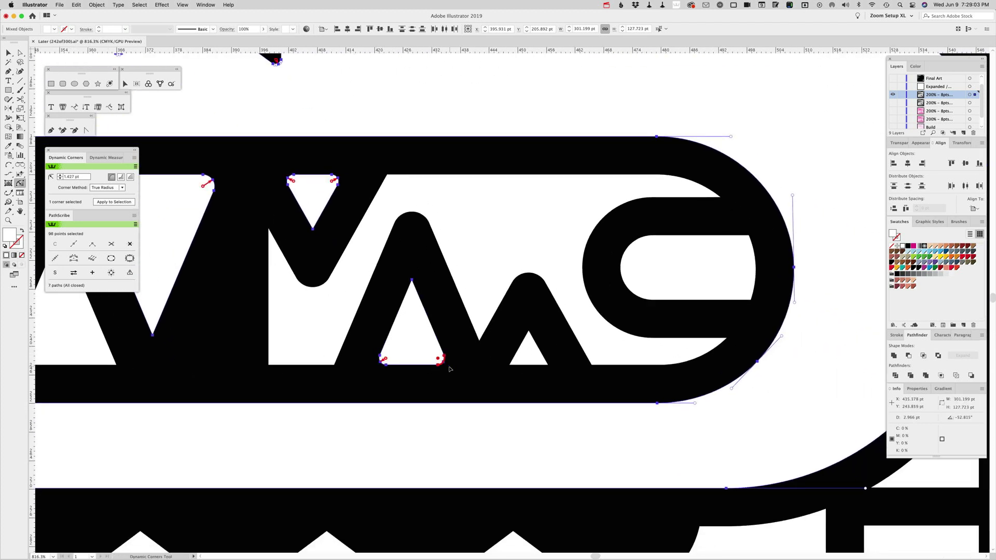
shift+click(511, 364)
shift+click(548, 365)
Round the pointed tips of all the triangular upper and lower teeth to a radius of about 0.28 pt.
drag(531, 333, 534, 336)
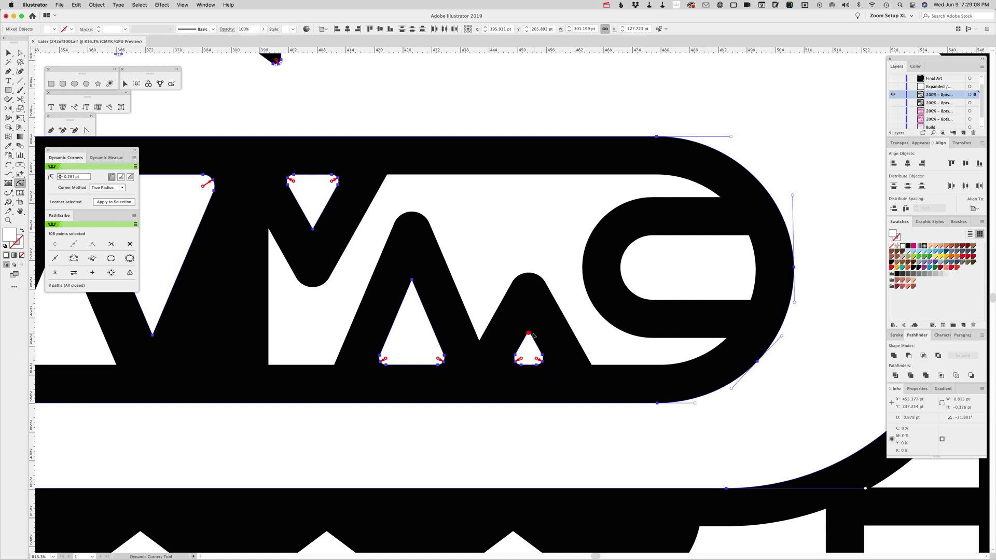
shift+click(412, 282)
shift+click(312, 228)
drag(172, 351, 426, 350)
shift+click(407, 332)
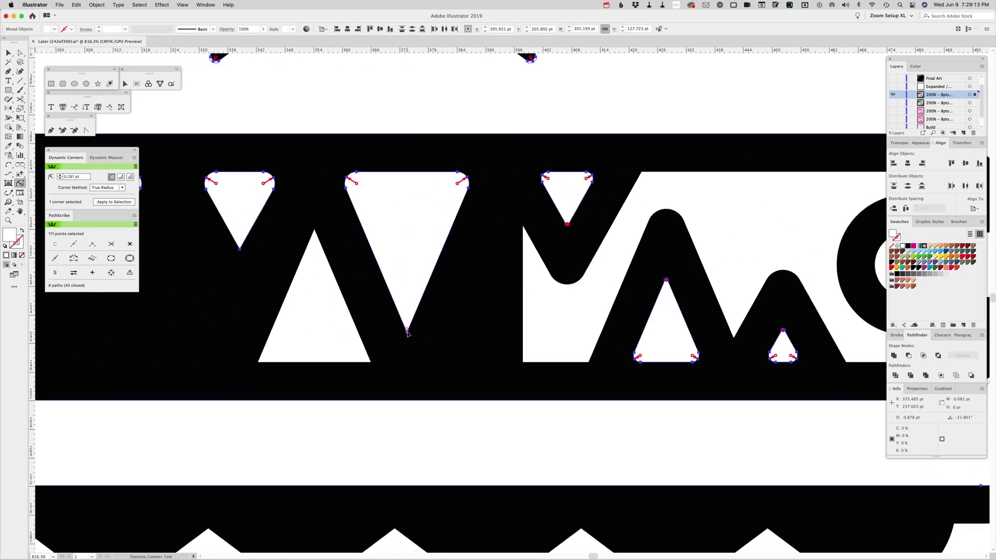
shift+click(314, 233)
shift+click(239, 249)
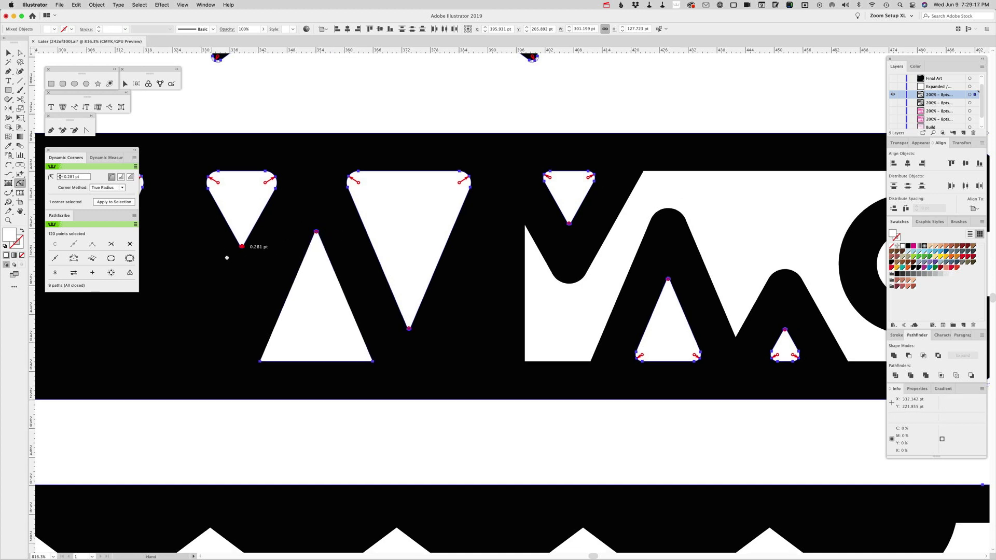
drag(225, 257, 673, 260)
shift+click(563, 293)
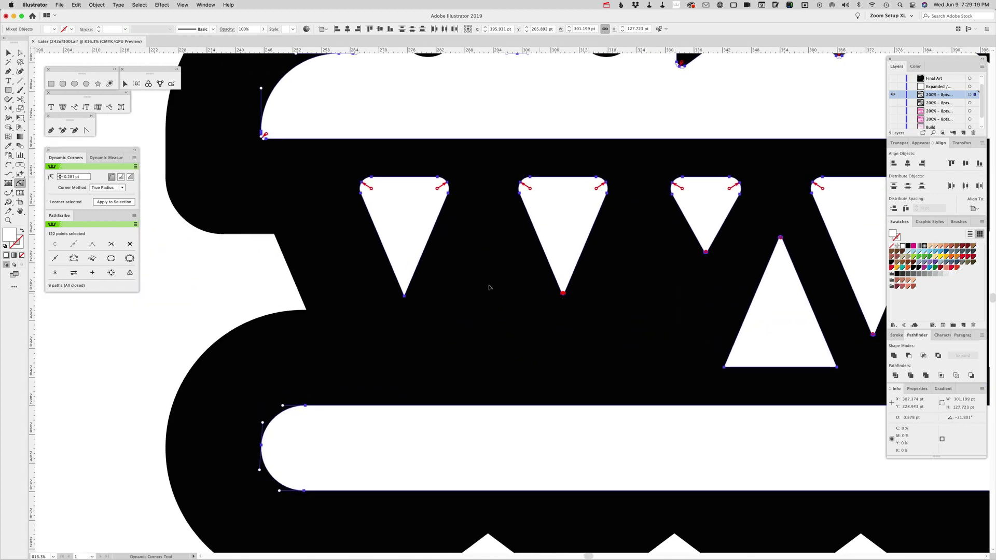
shift+click(405, 294)
Round the two base corners of the large front lower tooth to about 1.7 pt.
drag(624, 302, 262, 275)
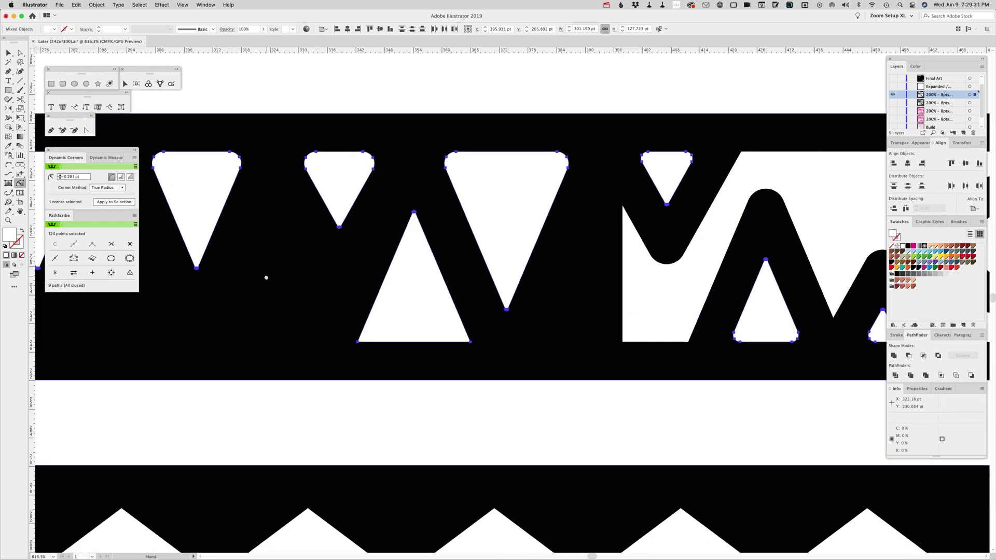
shift+click(359, 343)
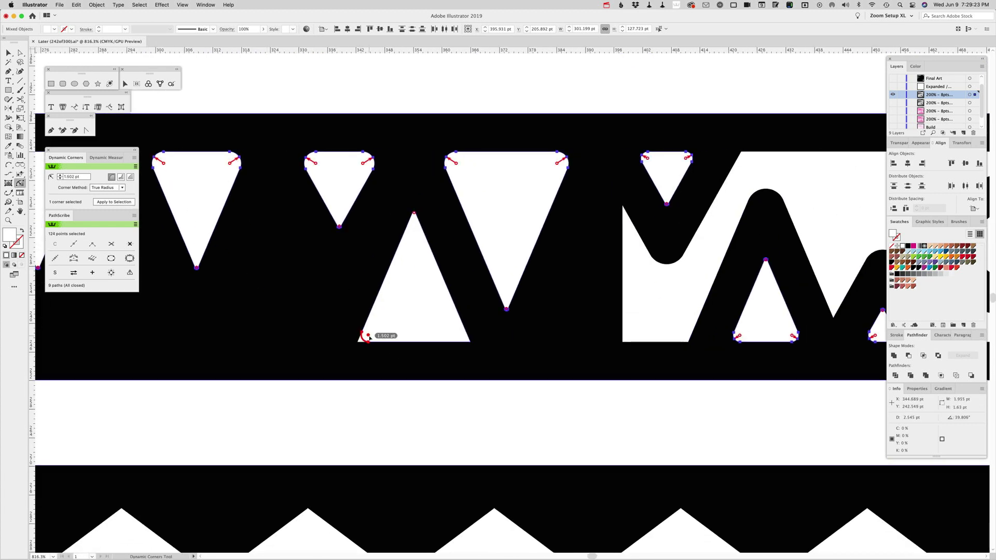
shift+click(471, 343)
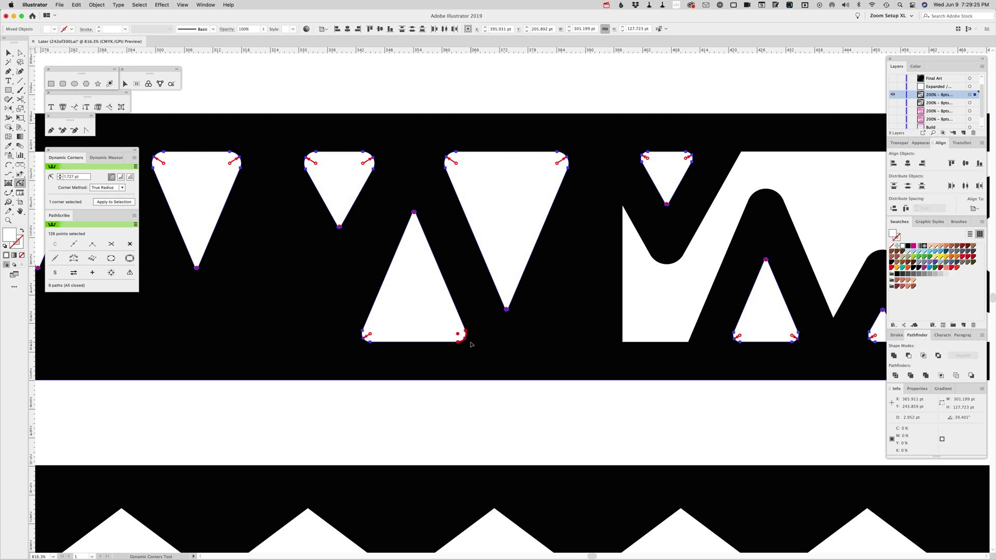
Round the white mouth interior's front corners, its upper corner beside the small tooth, and the valley between the two rear lower teeth.
drag(592, 277, 362, 307)
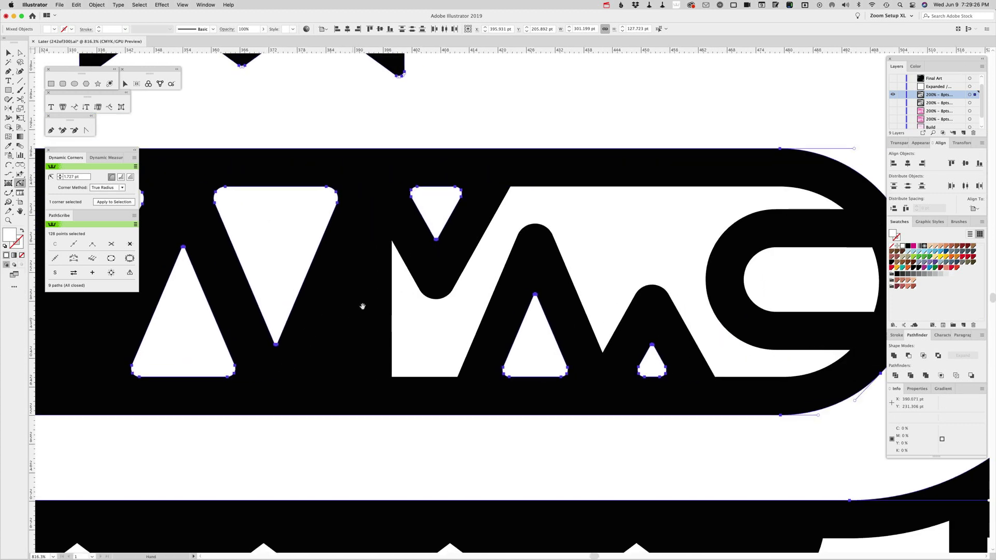
shift+click(394, 249)
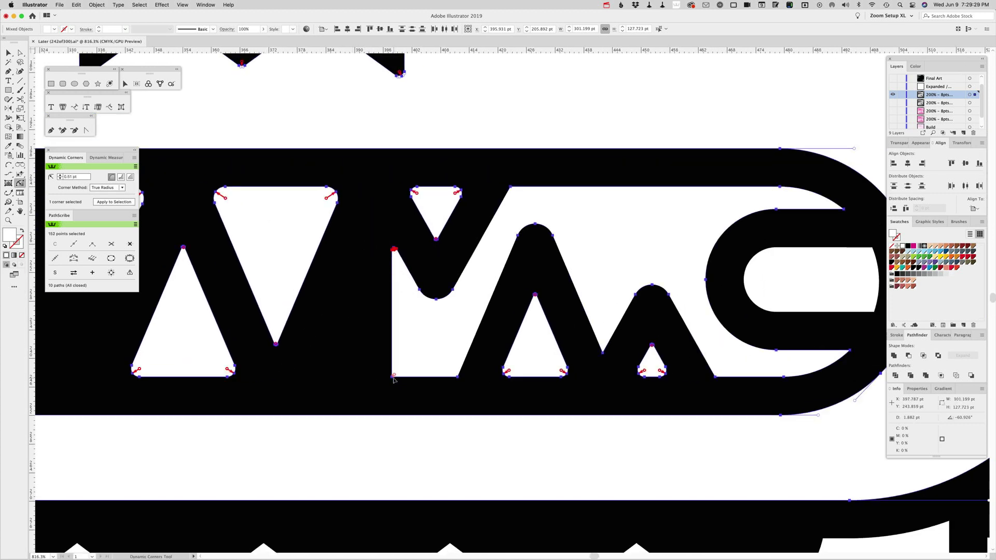
shift+click(393, 377)
shift+click(456, 377)
click(512, 190)
drag(603, 353, 622, 349)
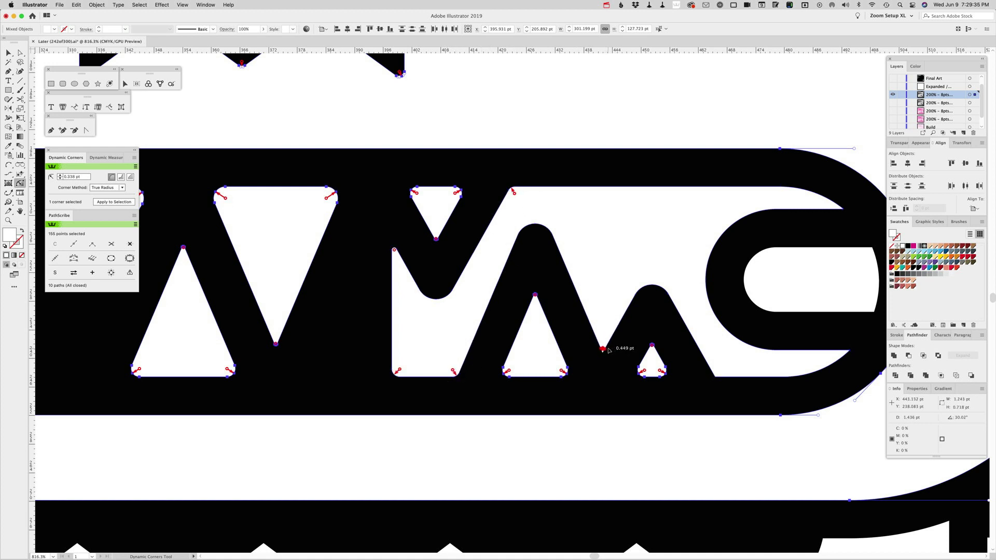
Round the mouth interior's narrow points above and below the tongue and the two rear corners of the white tongue shape.
drag(726, 370, 448, 388)
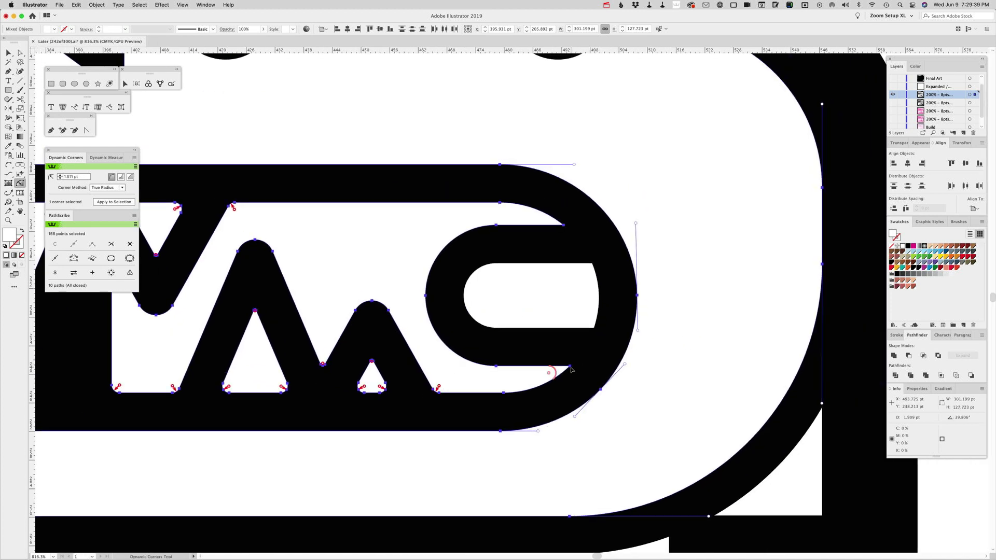
drag(571, 369, 563, 380)
drag(591, 266, 587, 270)
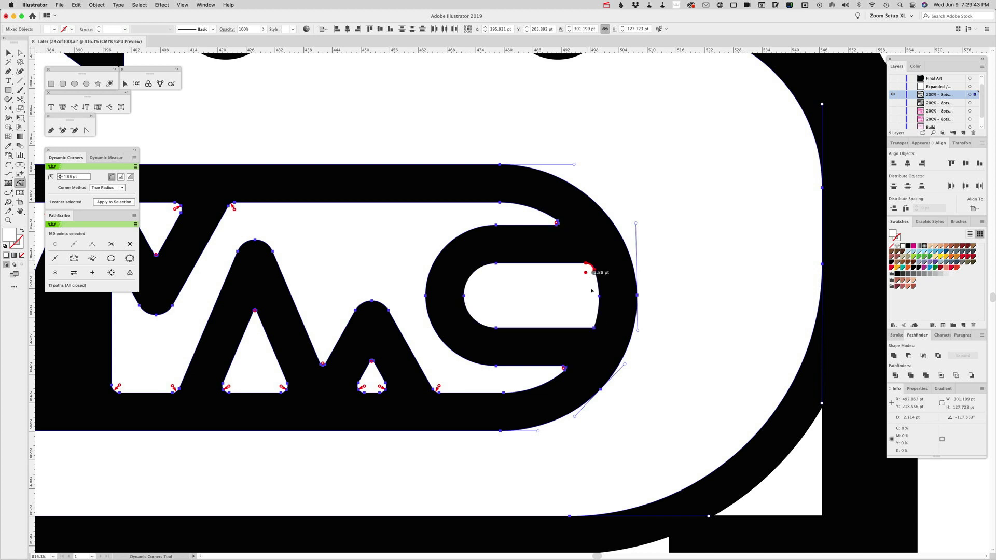
drag(590, 324, 574, 290)
Round the two sharp tips of the small white triangle behind the lower jaw with Dynamic Corners.
drag(506, 371, 637, 187)
key(z)
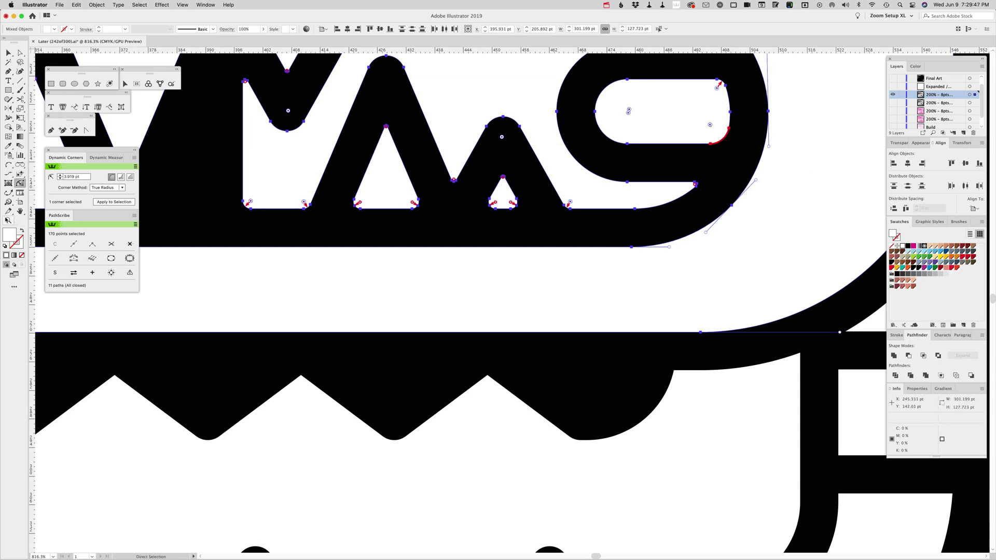
alt+click(446, 234)
alt+click(511, 246)
alt+click(511, 247)
alt+click(511, 248)
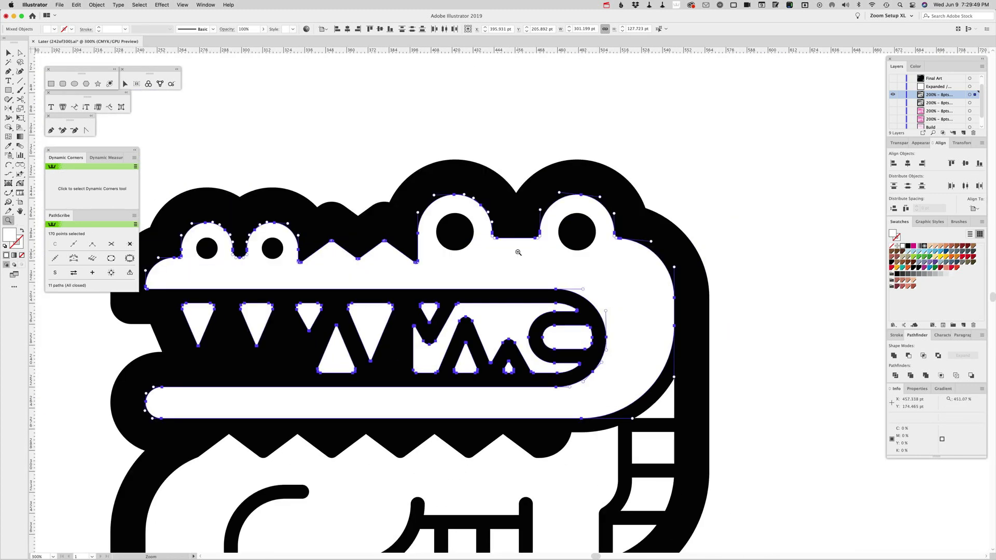
scroll(510, 251, down, 3)
scroll(511, 251, down, 5)
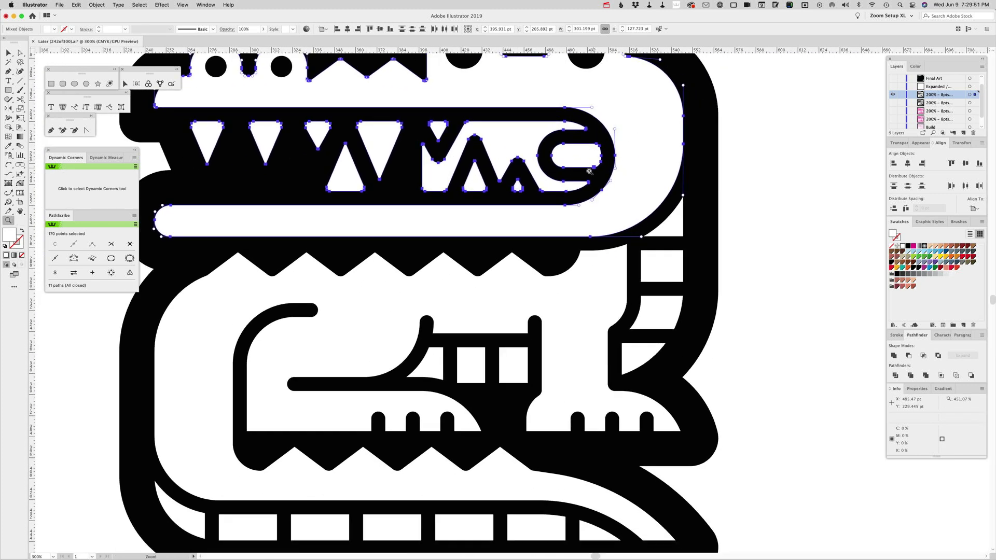
click(735, 396)
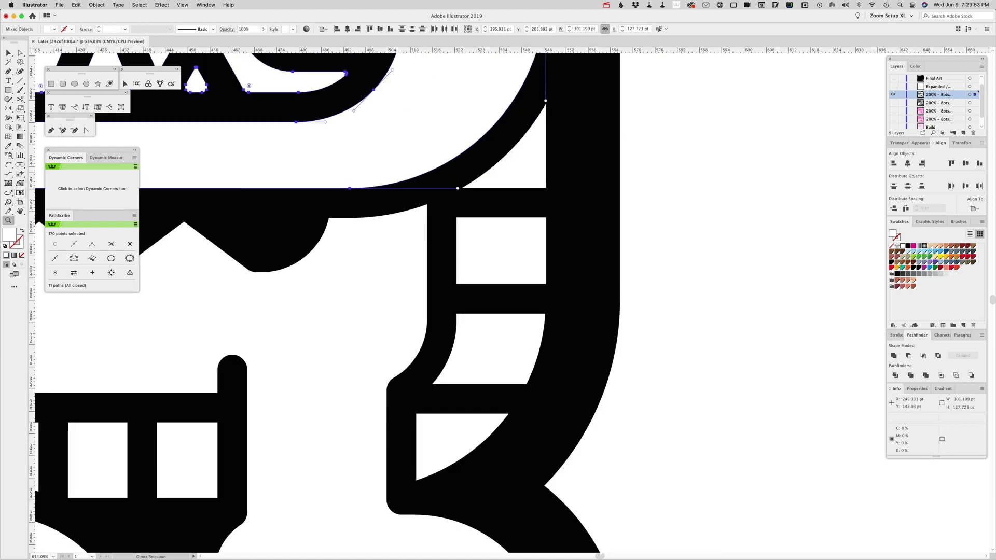
click(21, 184)
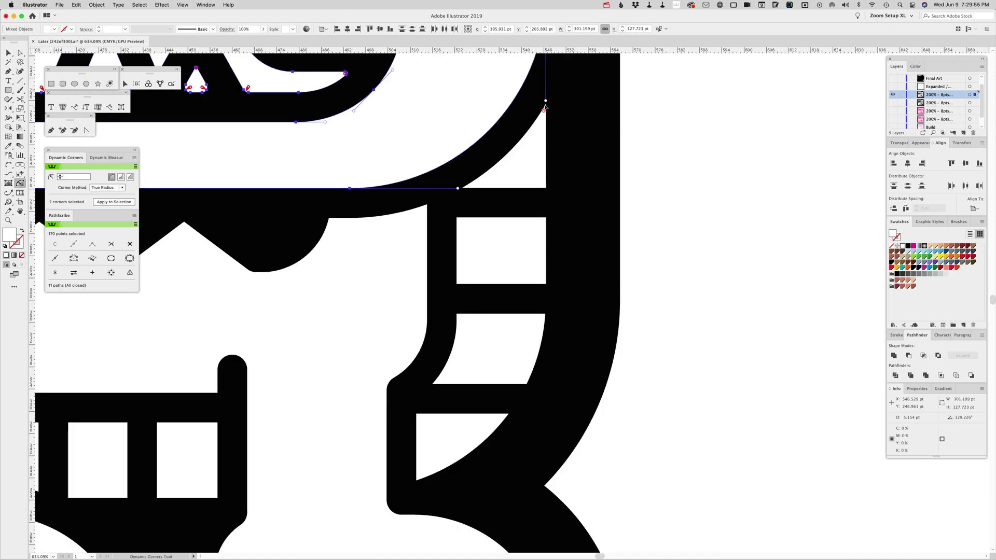
drag(545, 108, 547, 120)
drag(471, 189, 462, 226)
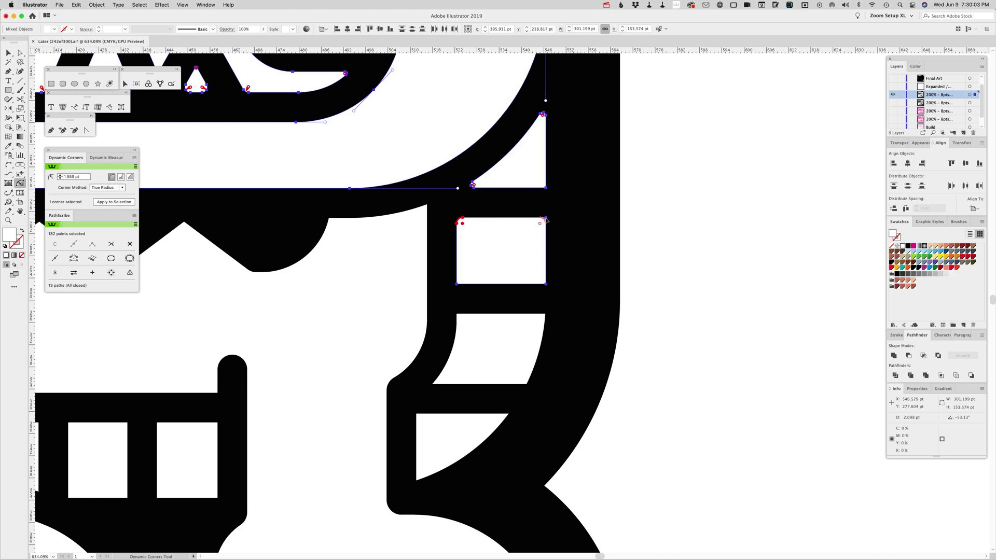
Round the remaining corners of the white rectangular back cell below the small triangle to about 1.7 pt.
drag(547, 220, 543, 224)
click(548, 288)
drag(457, 285, 460, 282)
Round all four corners of the curved back cell under the rectangular one to about 1.7 pt.
drag(458, 316, 461, 320)
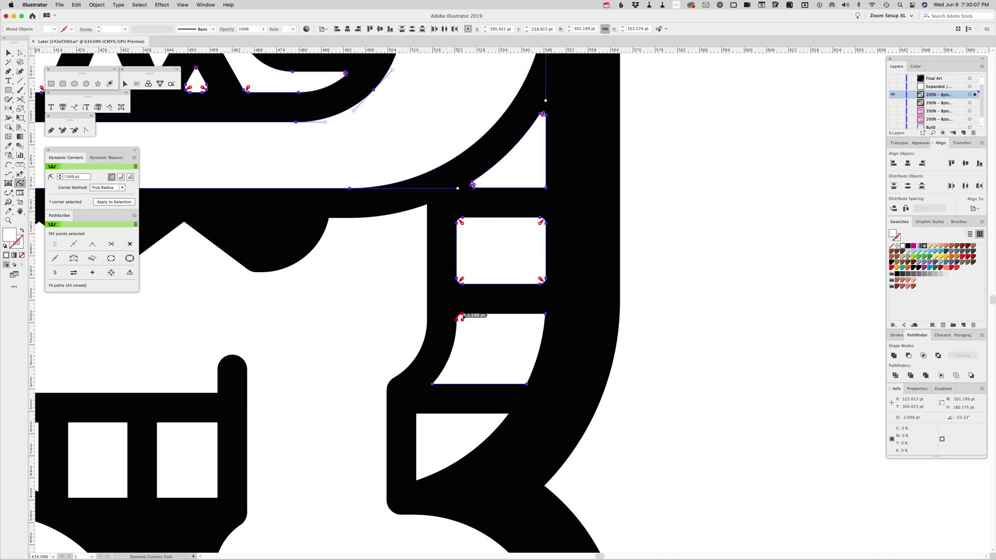
drag(545, 316, 543, 318)
drag(526, 385, 523, 382)
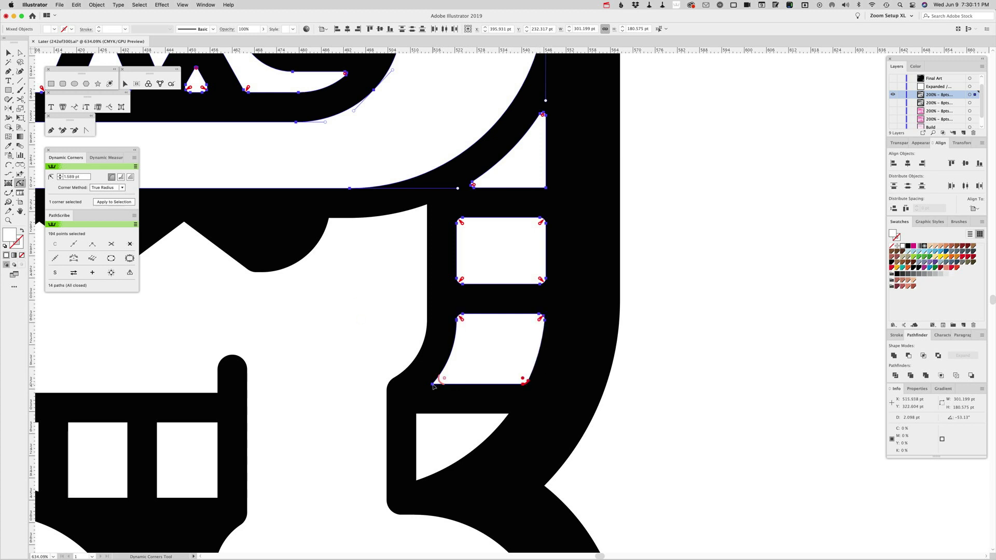
drag(434, 386, 437, 382)
Round the three corners of the lowest, roughly triangular white back cell.
drag(418, 417, 423, 419)
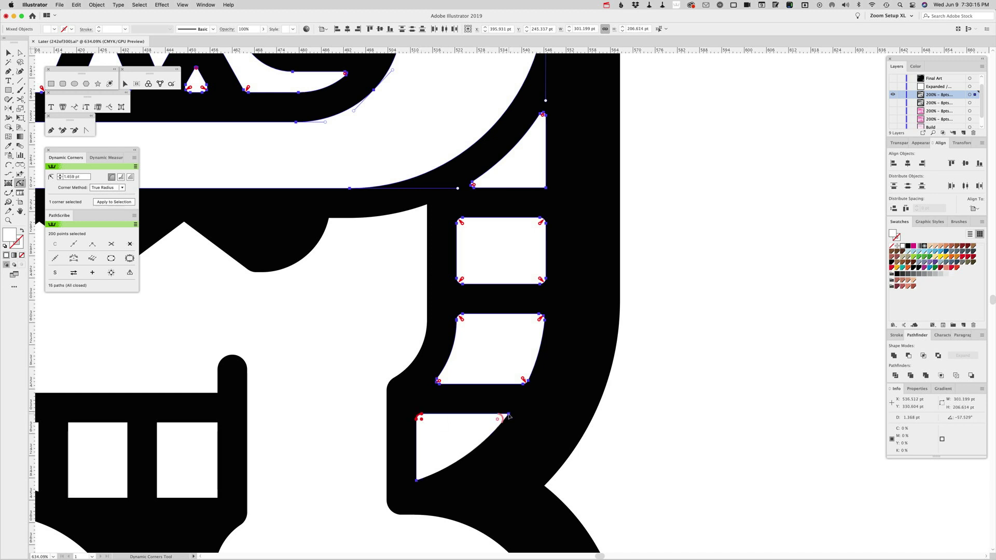
drag(509, 416, 510, 421)
drag(417, 479, 427, 481)
Round the two inner corners where the belly's top bar meets the round-capped arm lines on either side.
drag(317, 344, 658, 214)
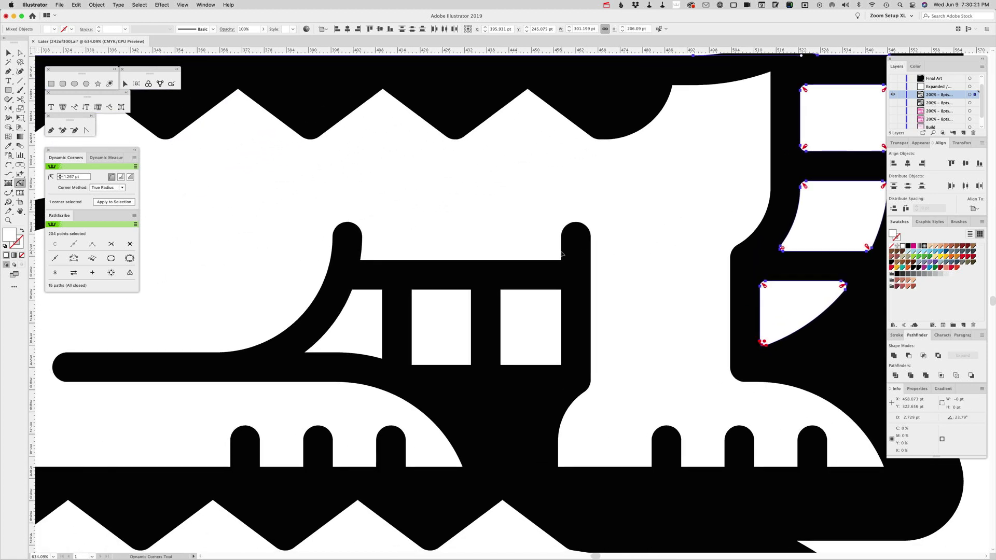
drag(560, 261, 549, 249)
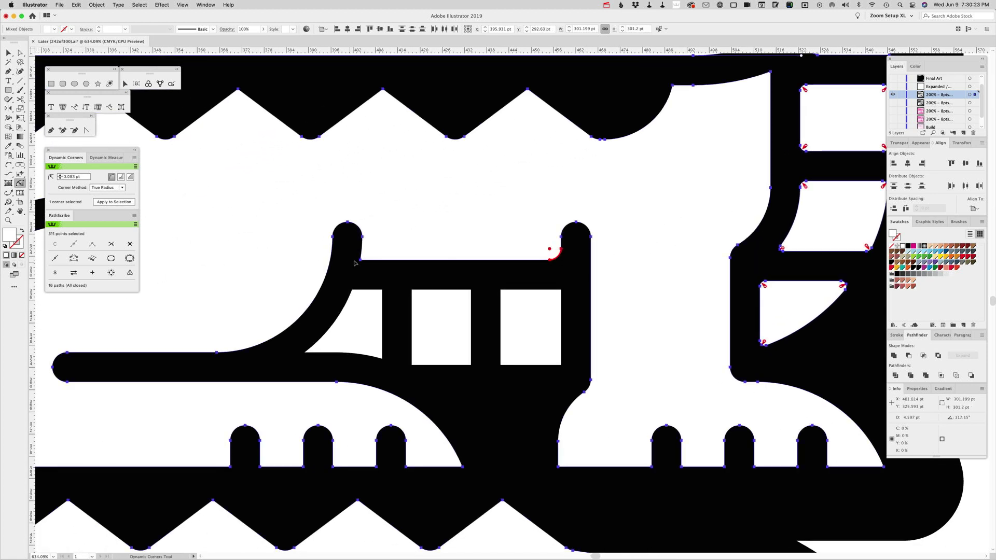
drag(360, 260, 366, 253)
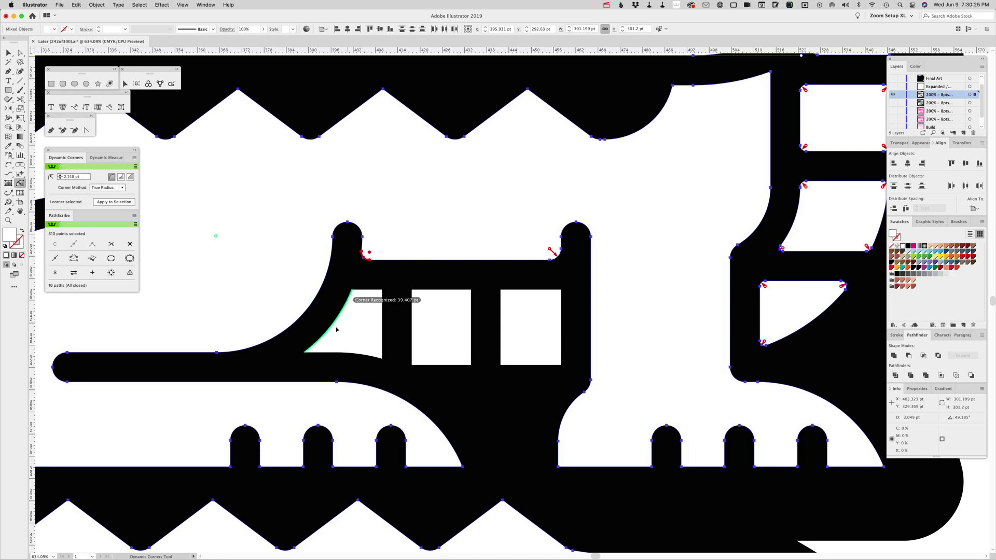
Round the triangular belly cell's pointed tip and upper corners, plus the upper corners of both rectangular belly cells, using about 1.7 pt for the rectangles.
drag(306, 355, 310, 351)
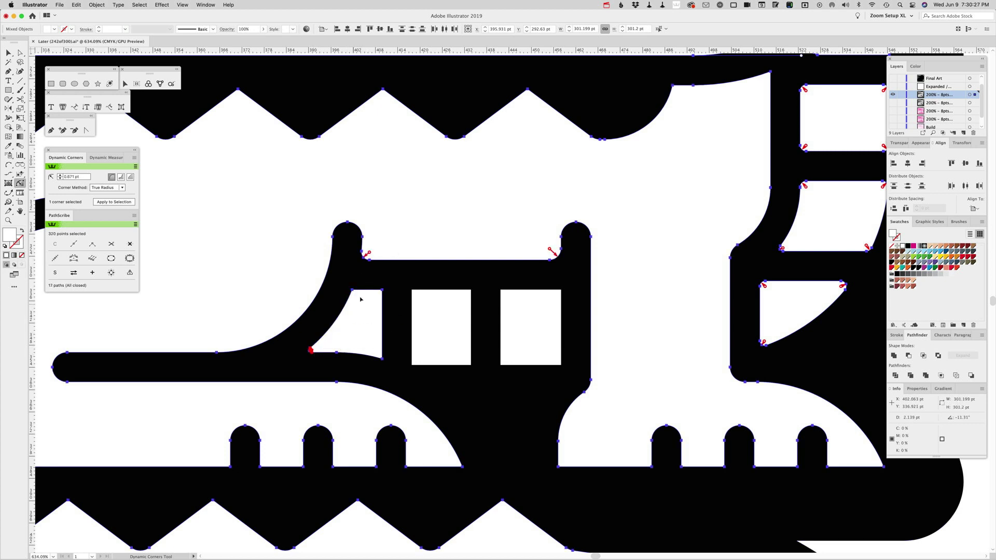
drag(354, 293, 379, 301)
click(413, 293)
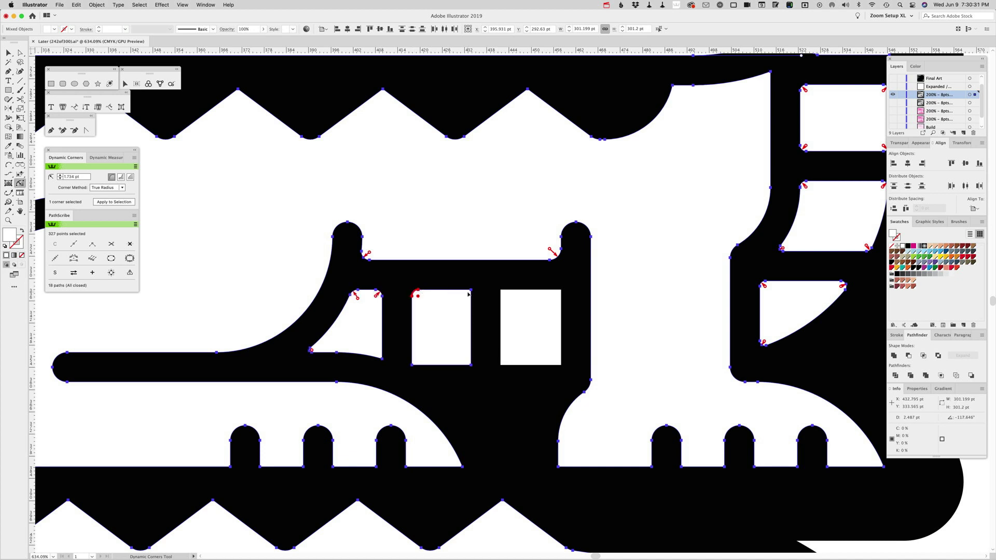
drag(471, 293, 468, 295)
click(503, 293)
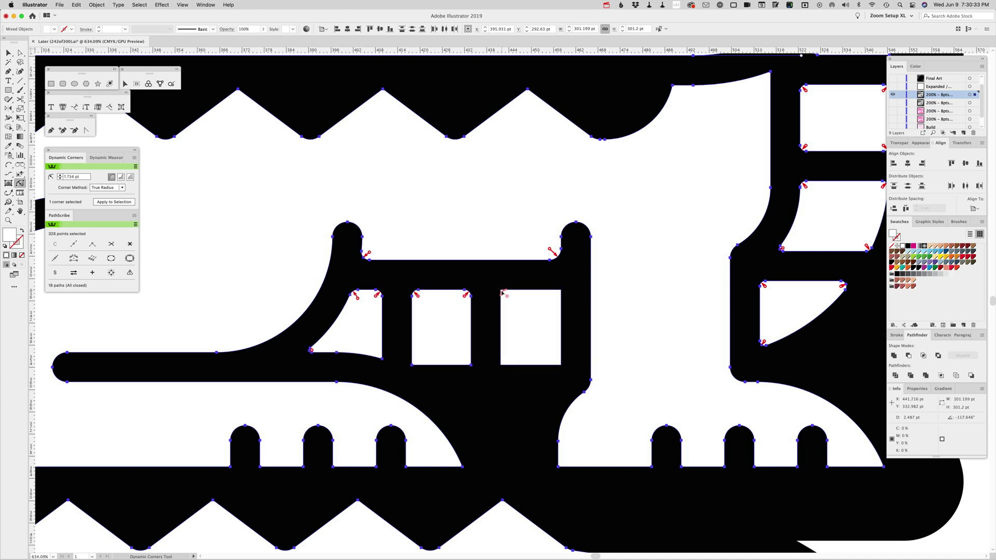
click(563, 293)
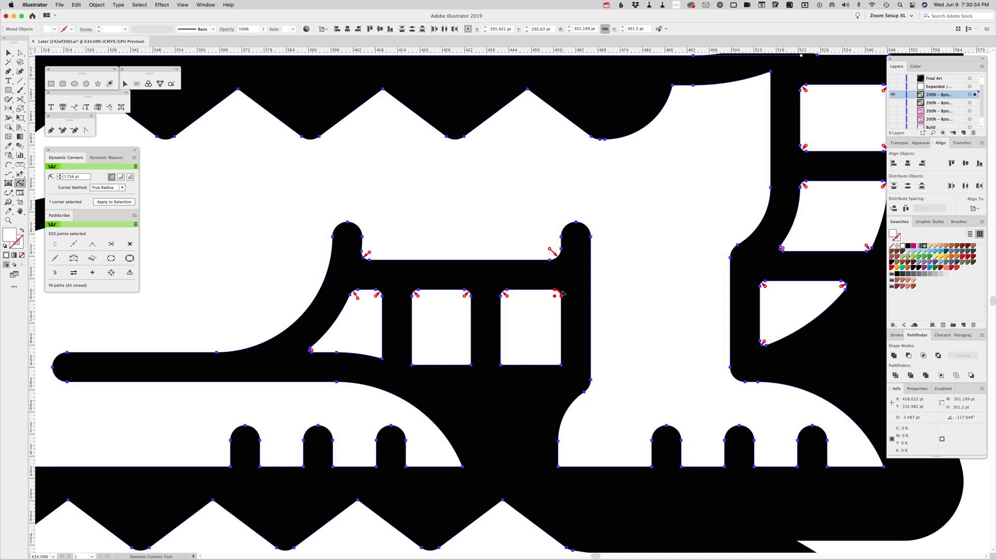
Round the lower corners of both rectangular belly cells to about 1.7 pt, along with the triangular cell's remaining lower corner.
click(563, 368)
click(502, 367)
click(465, 368)
click(411, 368)
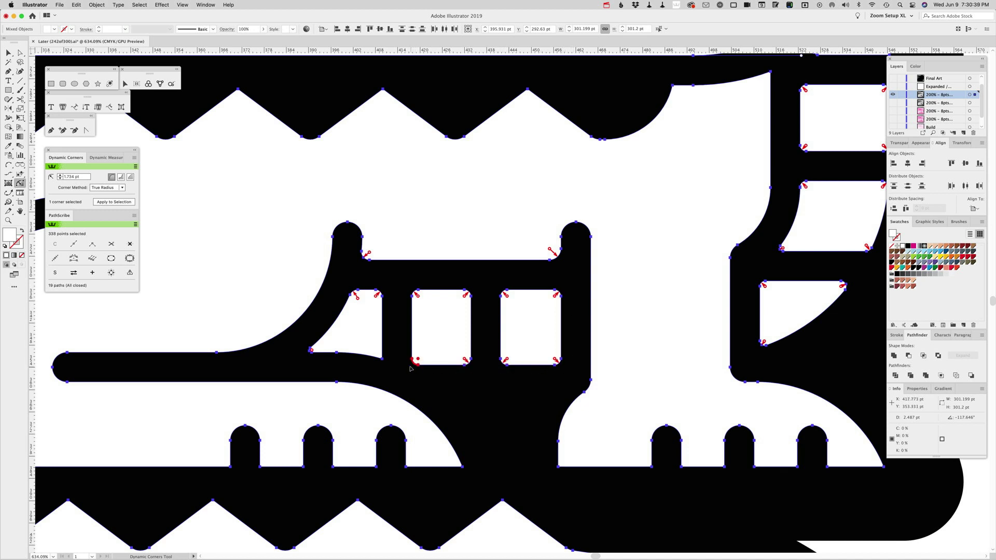
click(381, 362)
Round the right-hand foot's heel, toe-base and pointed end corners, and tighten the rounded corner where the leg meets the foot.
drag(625, 322, 447, 262)
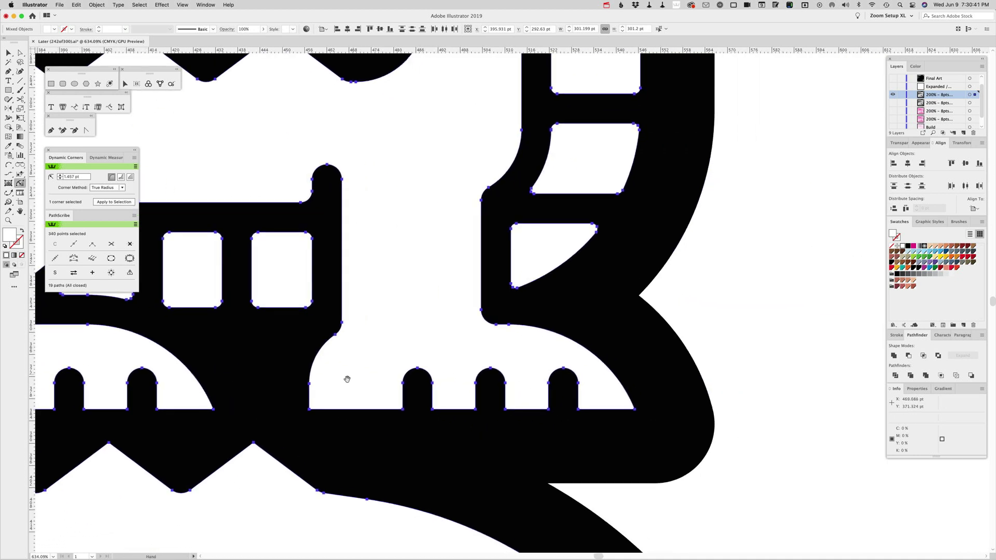
click(310, 407)
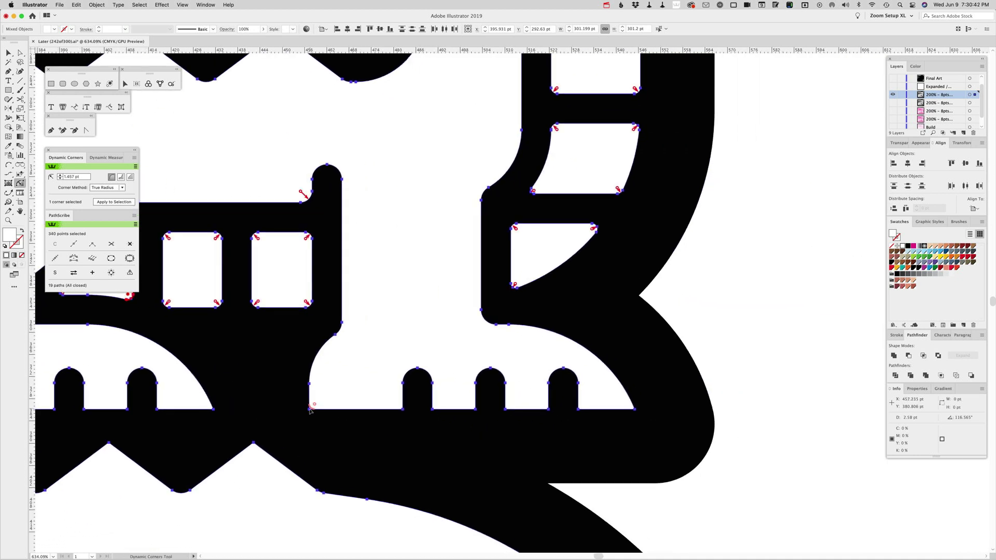
click(402, 410)
click(476, 410)
click(506, 411)
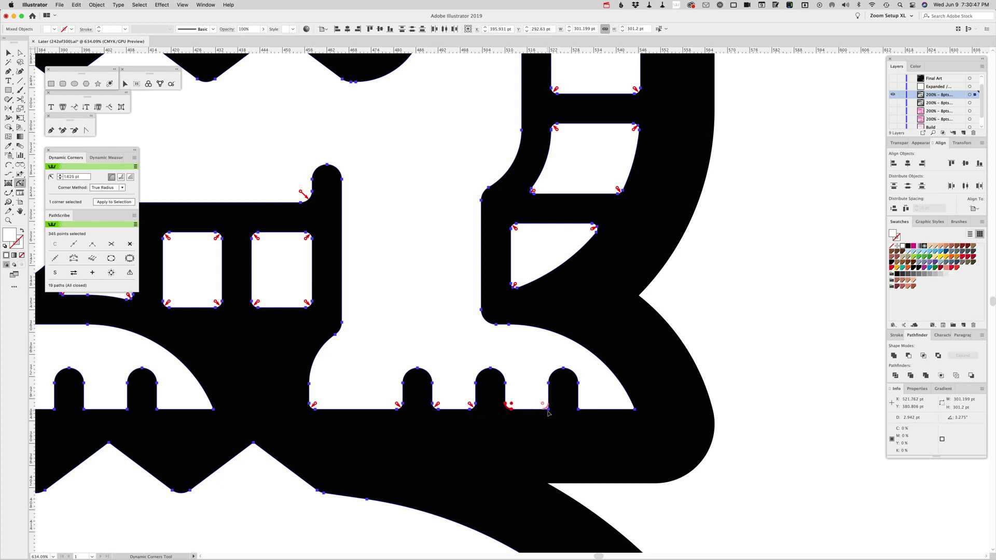
click(547, 412)
click(633, 411)
click(485, 322)
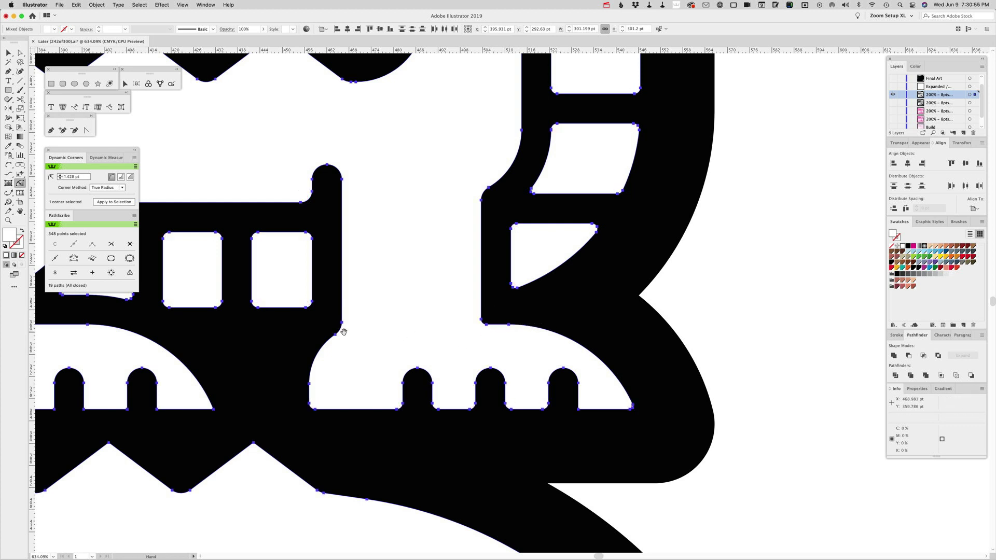
Round the base corners on both sides of the three toe lines on the left-hand foot.
drag(340, 333, 629, 339)
drag(511, 346, 549, 279)
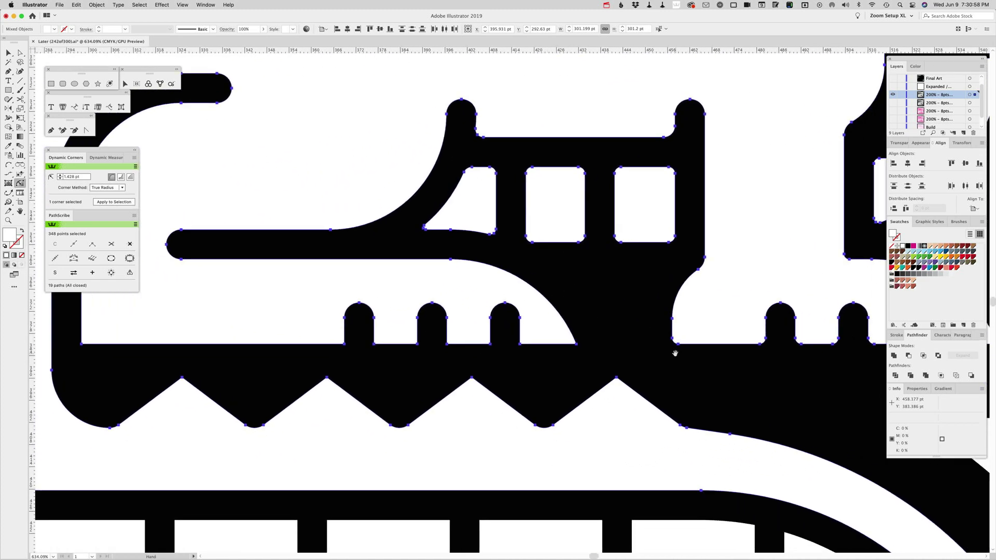
click(763, 341)
click(346, 347)
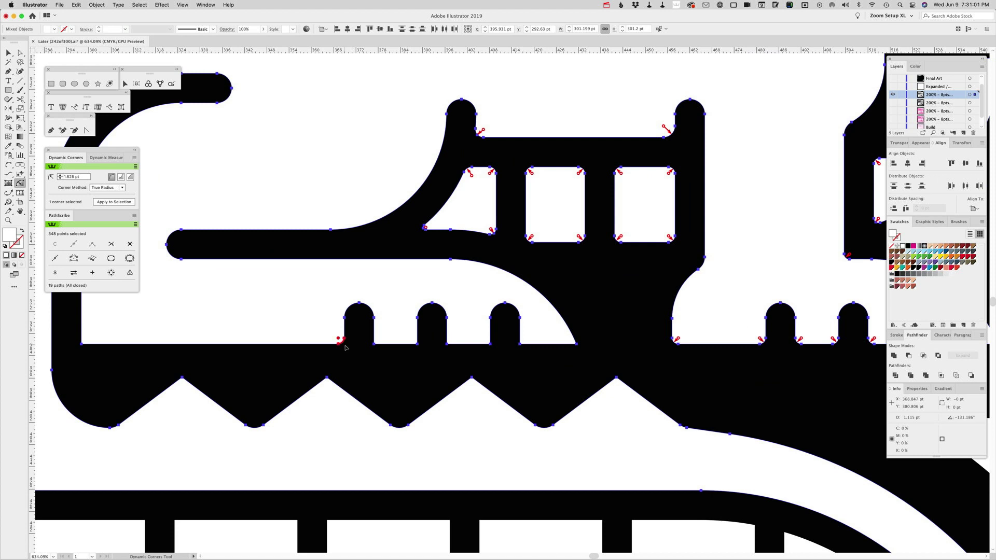
click(375, 345)
click(419, 348)
click(449, 348)
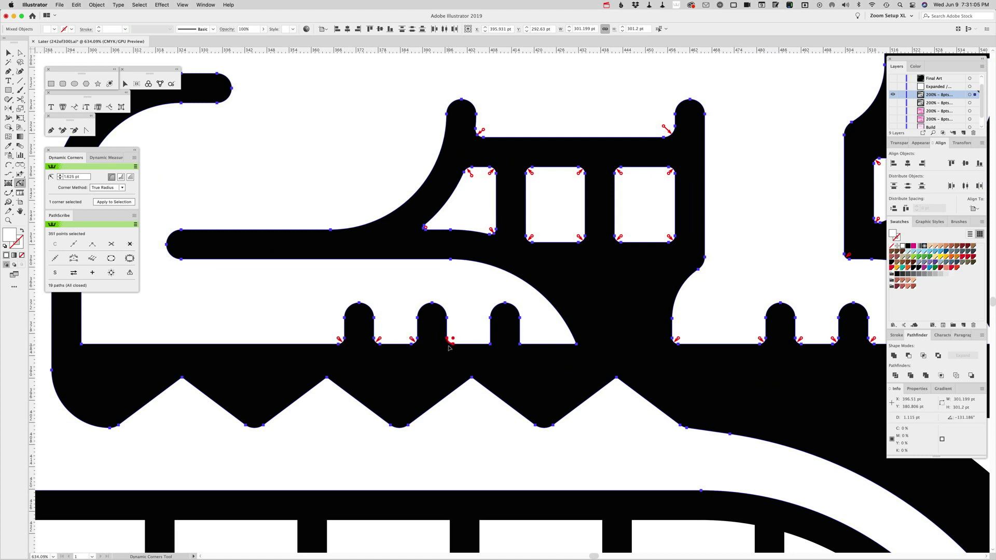
click(493, 347)
click(522, 346)
Round the pointed end of the left-hand foot and the remaining base corners of the right-hand foot's last toe line.
scroll(524, 345, right, 5)
scroll(512, 374, right, 3)
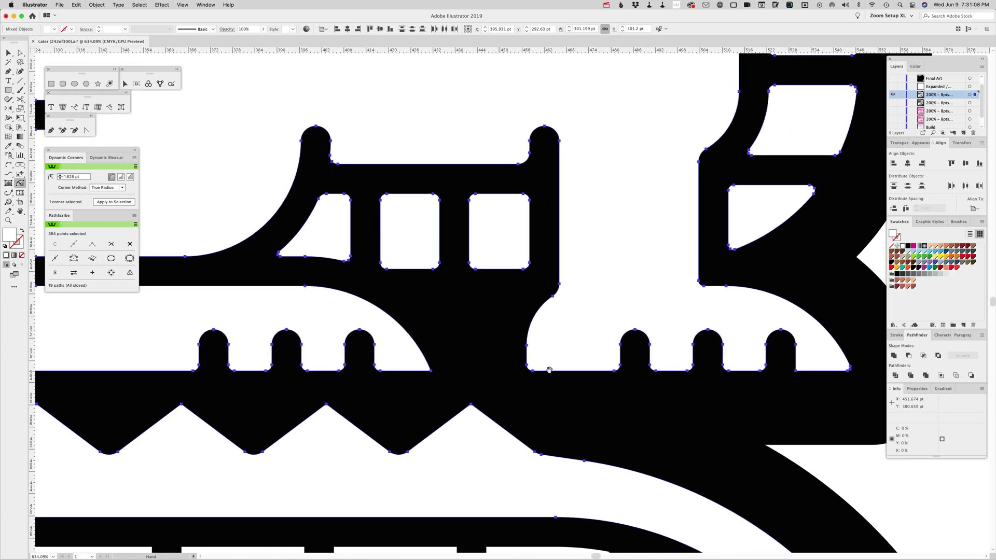
click(846, 369)
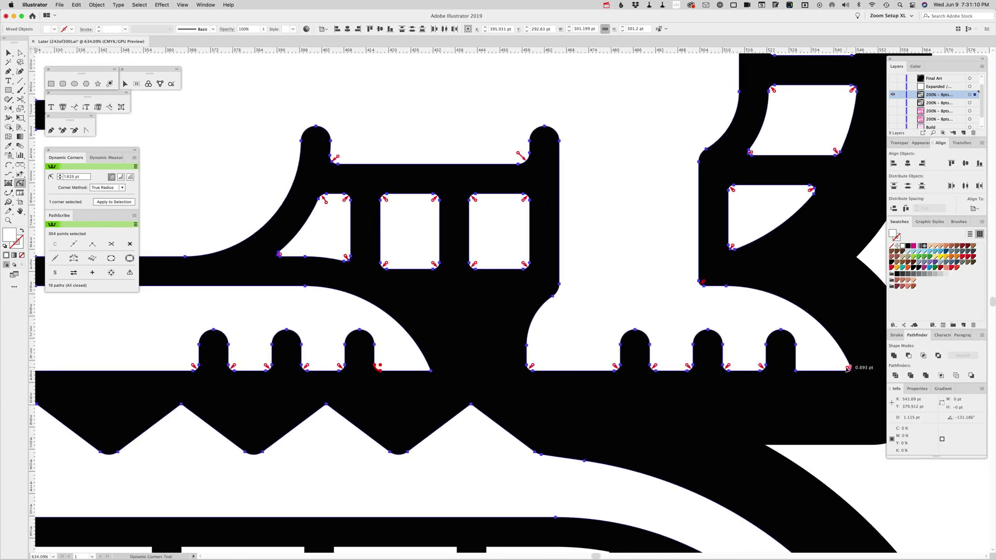
click(430, 373)
click(649, 370)
click(796, 373)
Round the white inner corner at the left-hand foot's heel to about 3.4 pt.
drag(280, 327, 550, 312)
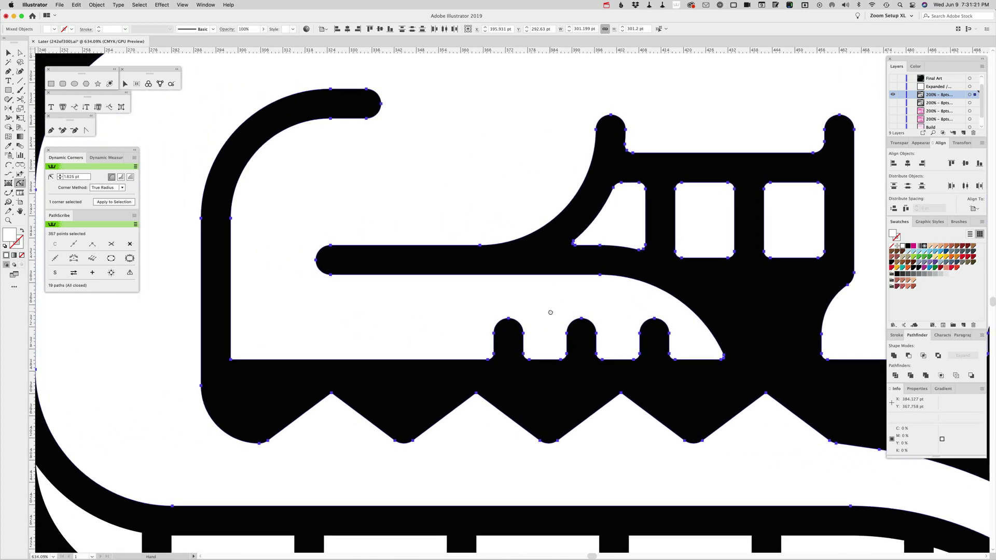
key(space)
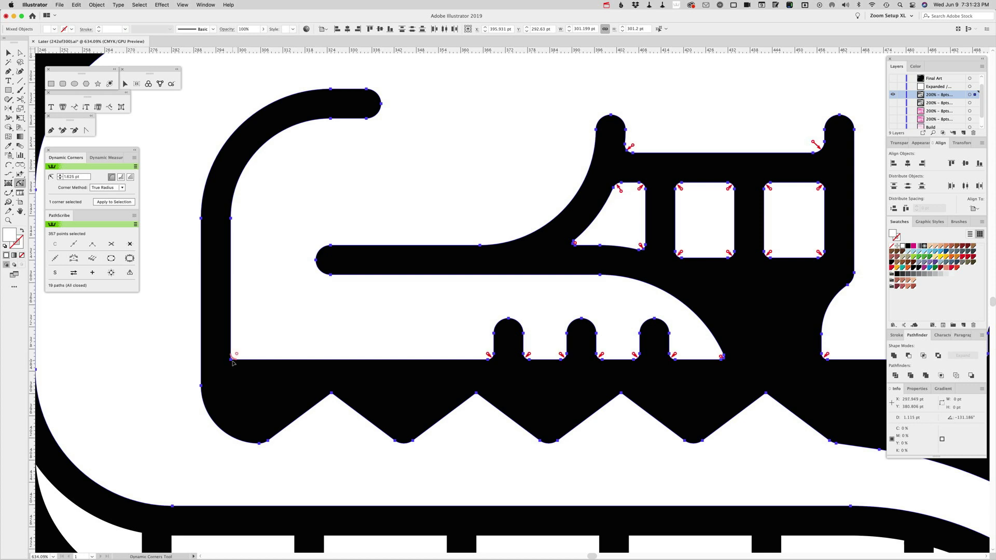
drag(236, 354, 246, 351)
Pick up the 1.07 pt radius from the snout's zigzag and round the first two white peaks of the zigzag below the lower jaw.
key(space)
drag(507, 387, 482, 285)
scroll(484, 378, up, 5)
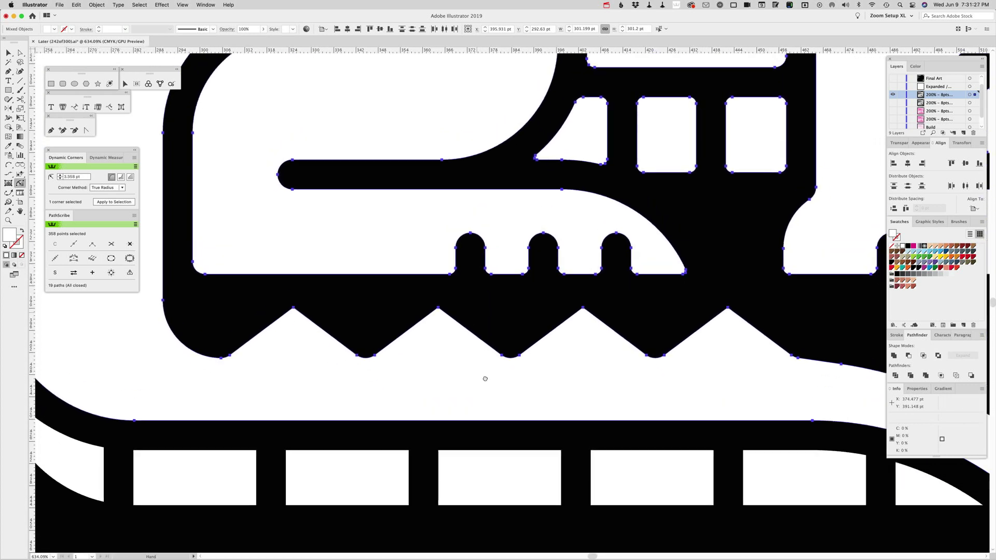
scroll(459, 133, up, 5)
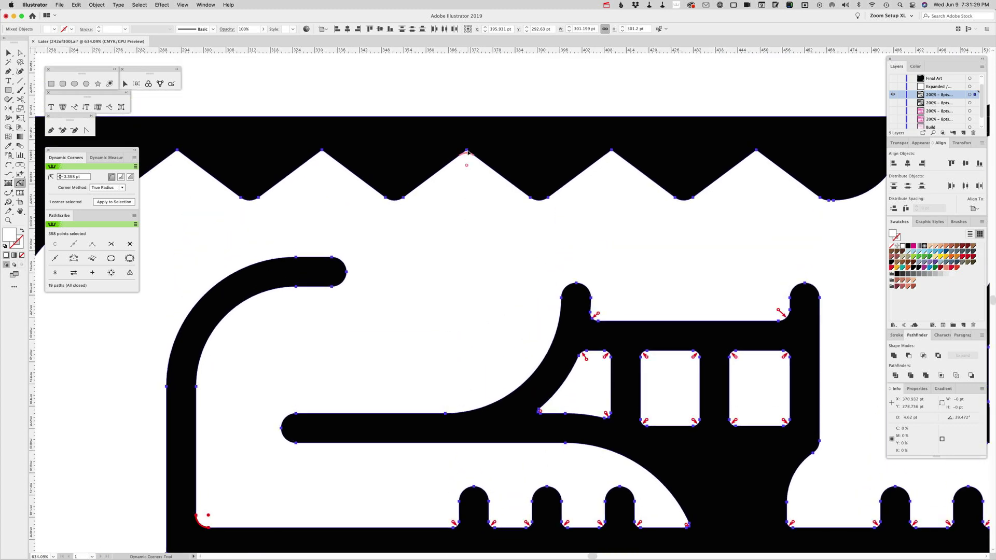
key(space)
drag(548, 176, 558, 447)
scroll(596, 397, up, 5)
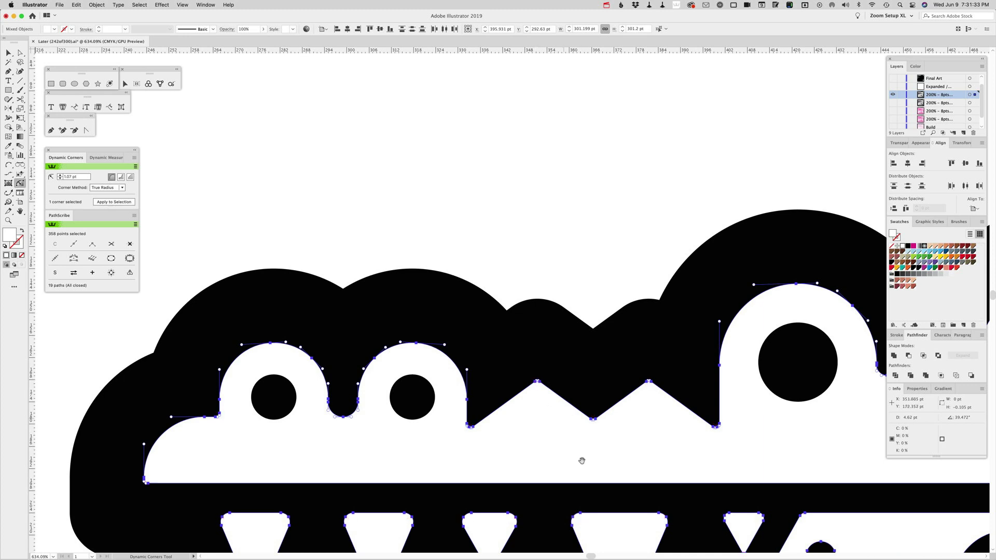
drag(580, 460, 527, 157)
scroll(488, 295, down, 4)
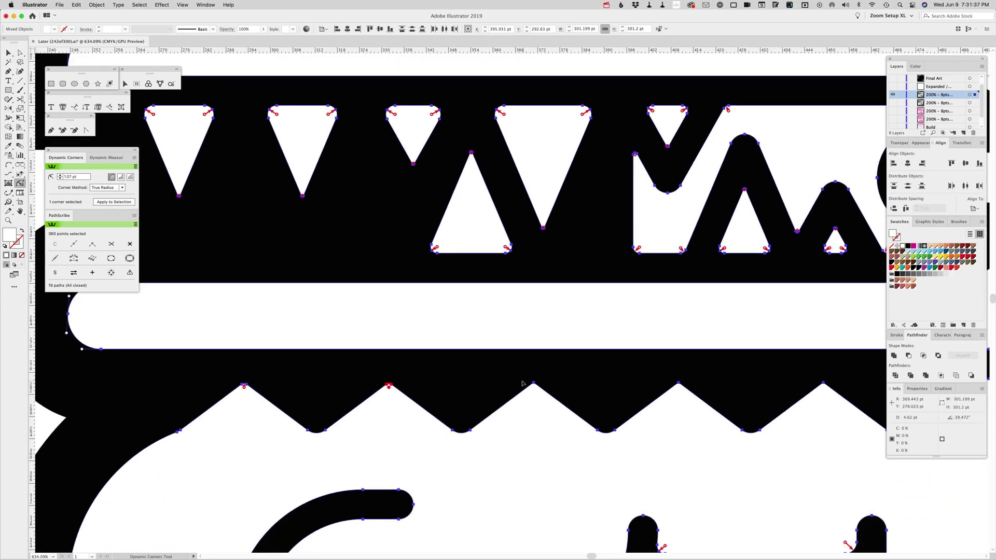
Round the remaining white zigzag peaks below the jaw to 1.07 pt, plus the two corners at the zigzag's right end beside the back.
key(space)
drag(534, 385, 442, 323)
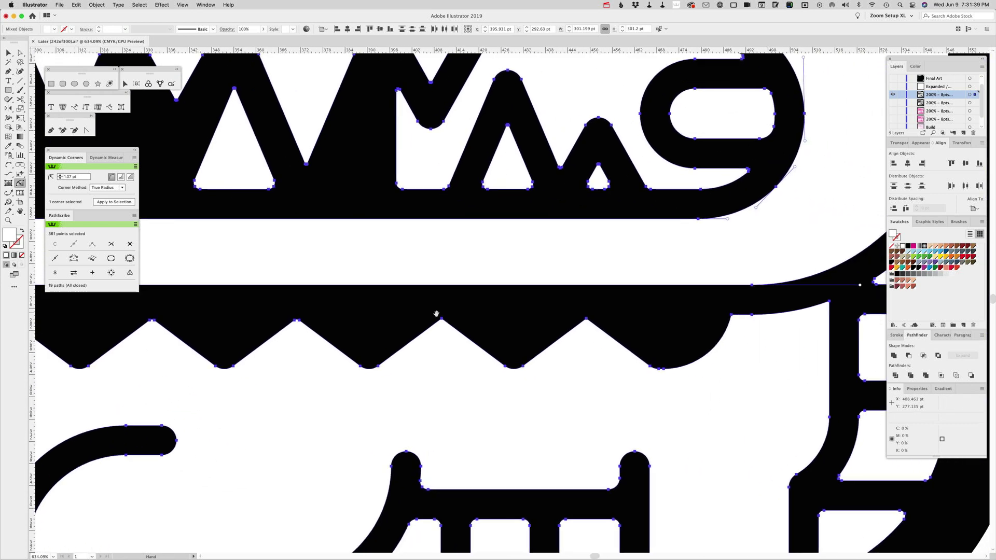
click(441, 321)
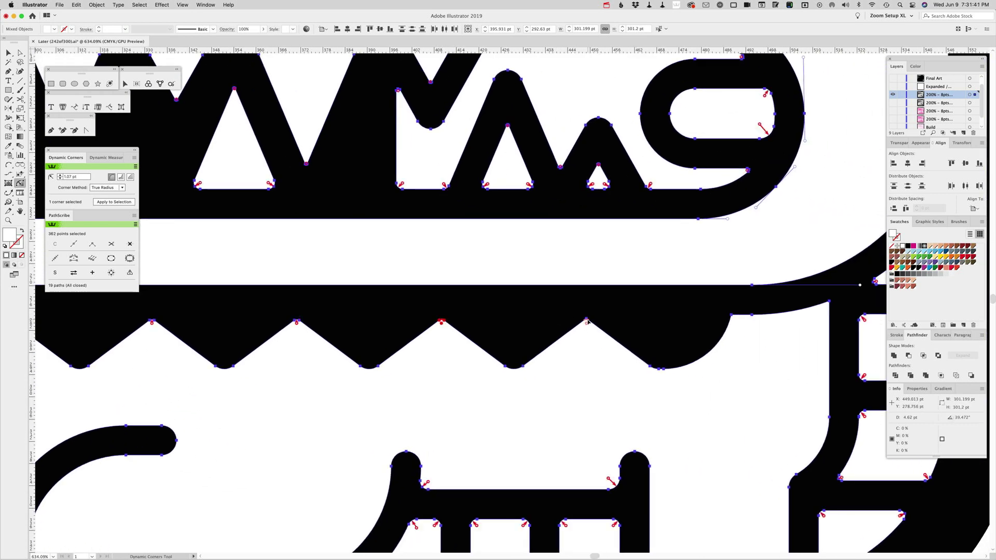
key(space)
drag(865, 308, 624, 348)
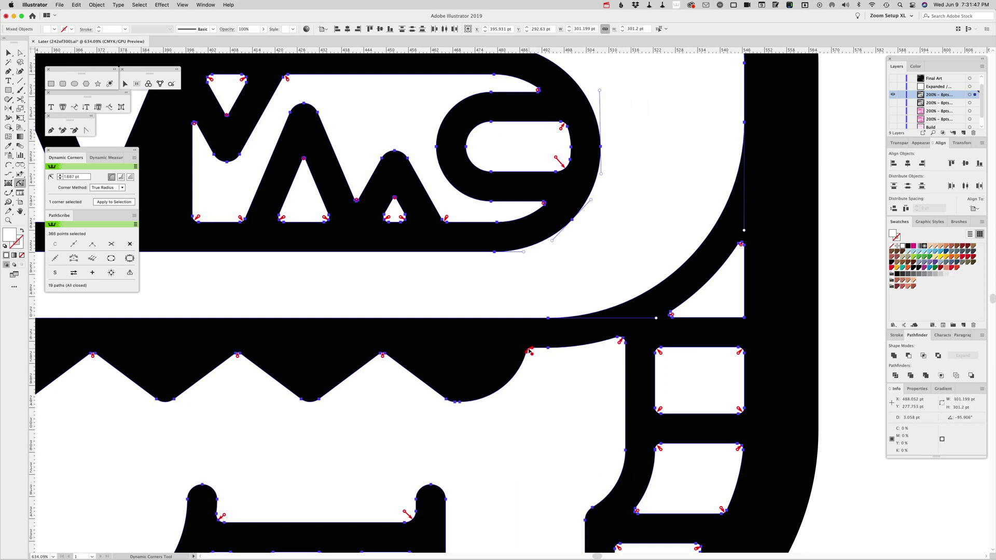
Round the four white peaks of the zigzag between the feet and the tail to 1.07 pt.
key(space)
drag(528, 352, 617, 260)
drag(424, 296, 615, 179)
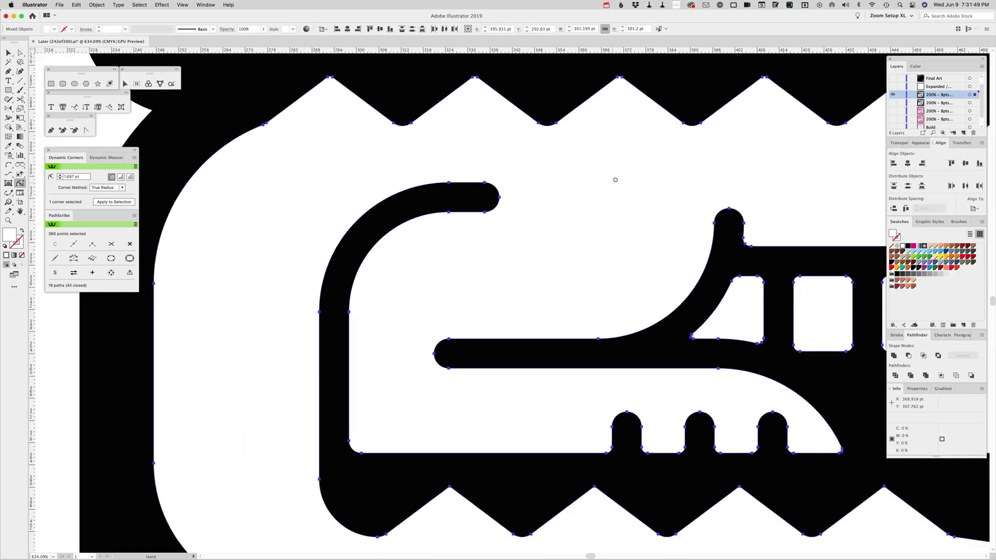
drag(457, 328, 399, 466)
drag(474, 337, 472, 133)
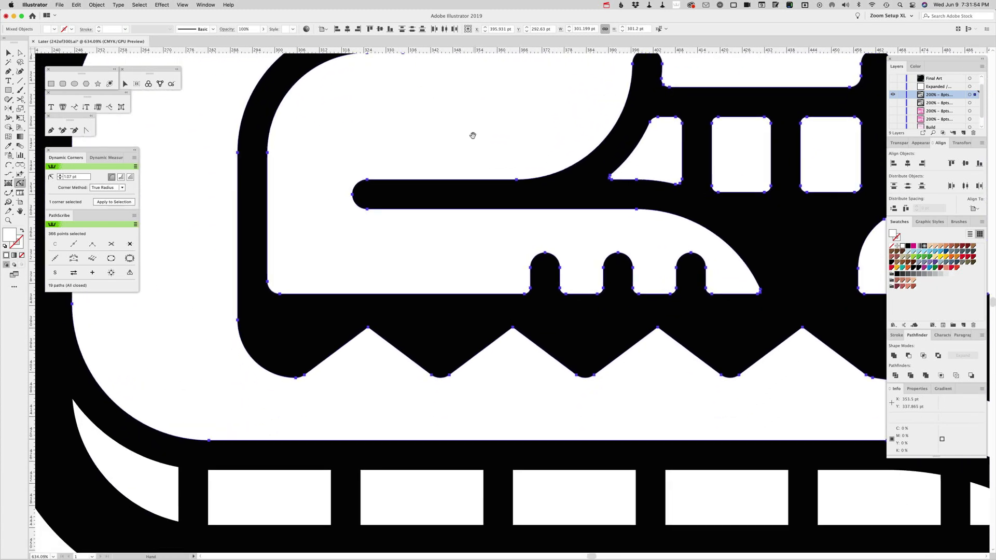
click(182, 5)
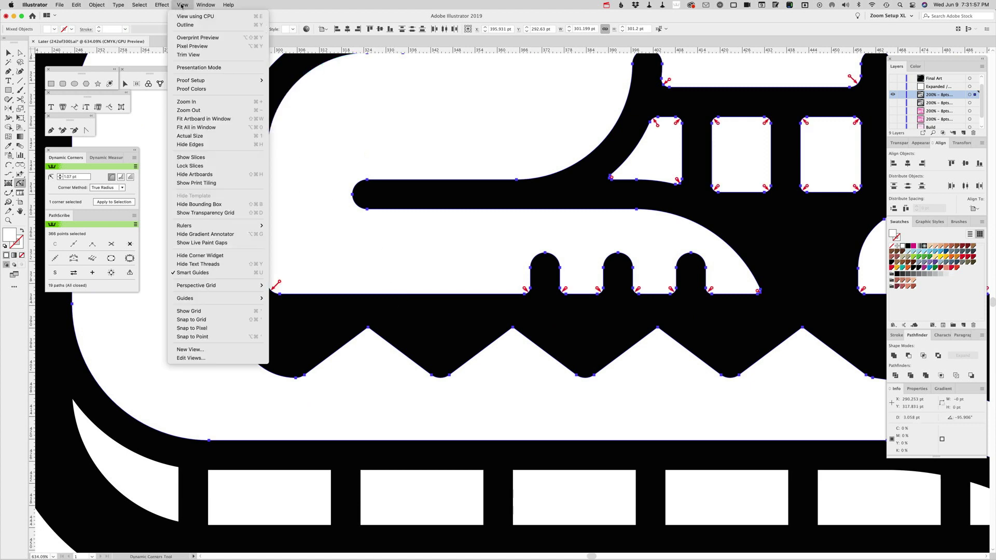
click(214, 258)
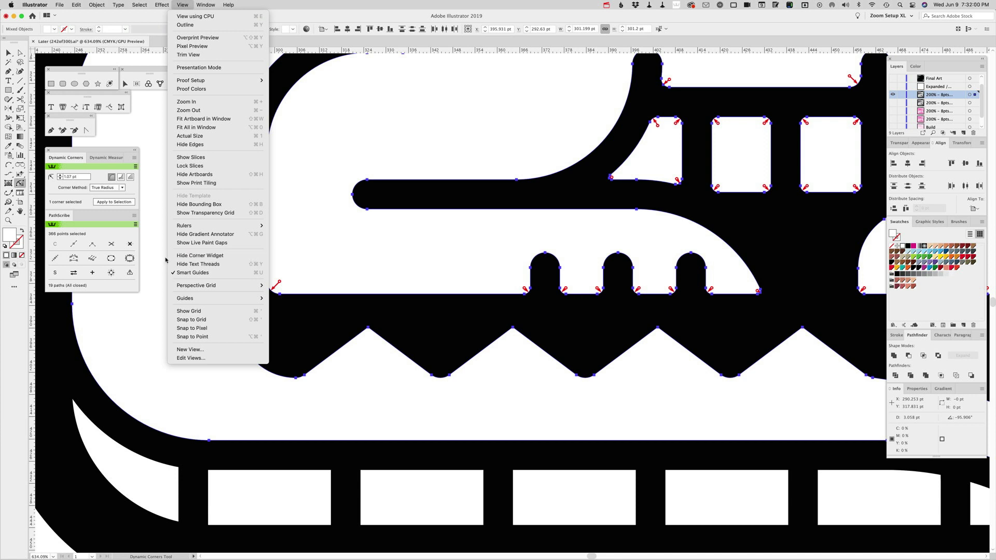
click(368, 329)
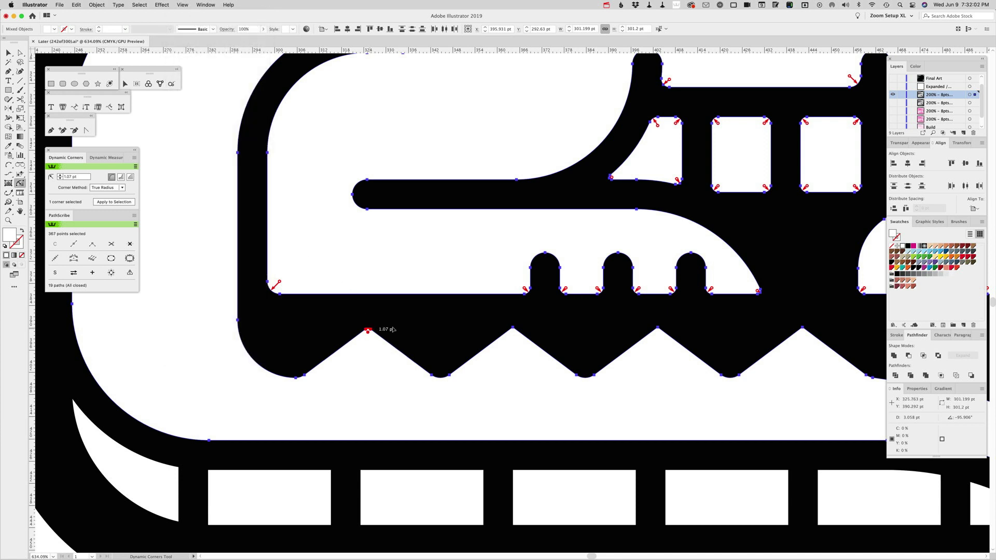
shift+click(513, 329)
shift+click(657, 330)
scroll(649, 328, right, 5)
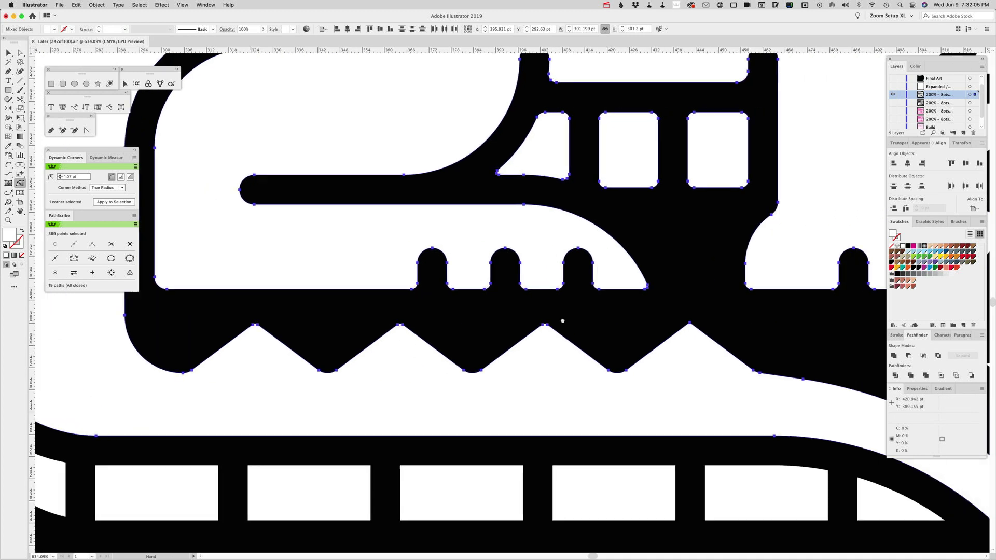
shift+click(639, 326)
Round both bottom corners of the white tail tip, using about 2.3 pt for the inner corner.
scroll(570, 259, down, 10)
scroll(570, 260, right, 6)
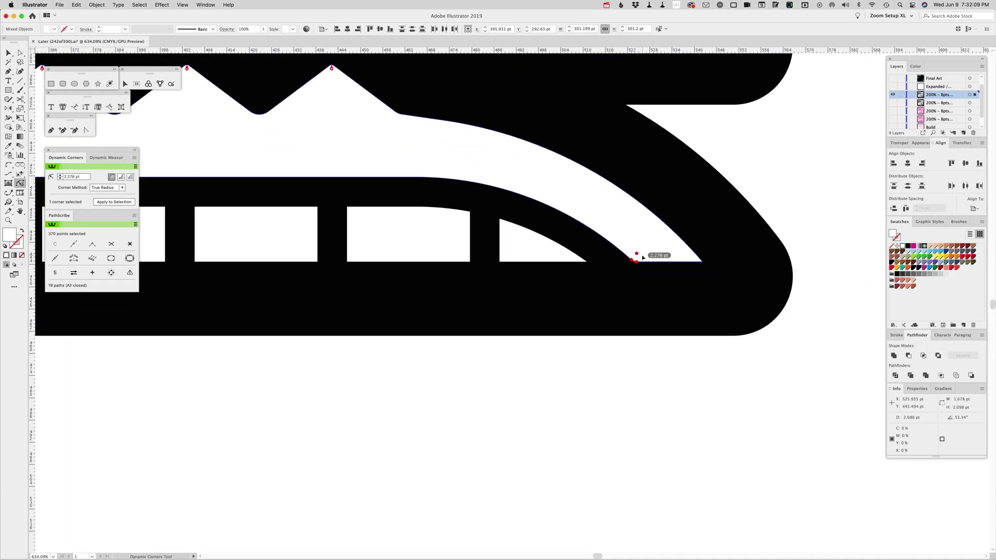
shift+click(700, 261)
scroll(690, 267, up, 2)
scroll(689, 266, left, 5)
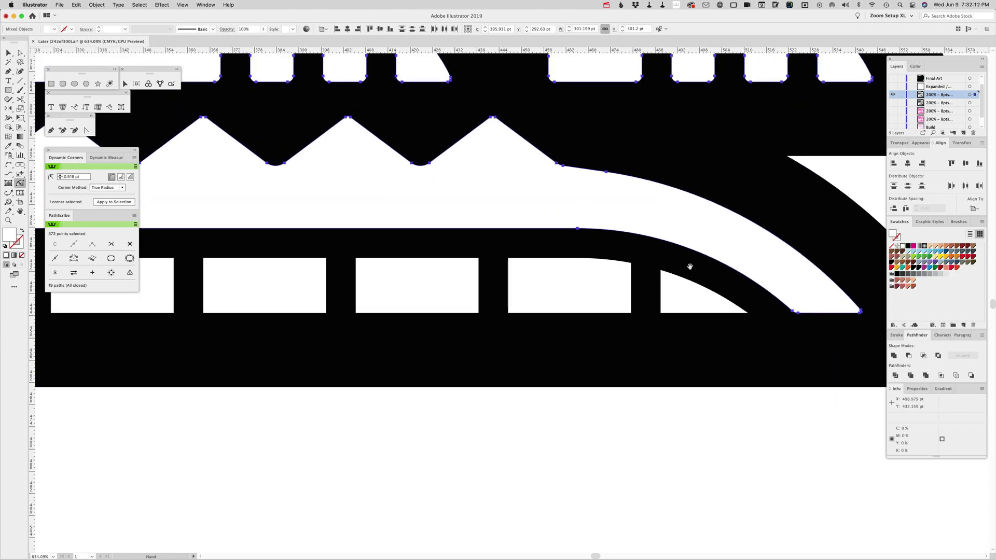
Round the upper corners of the white tail segments from the tip segment back to the fourth, using 1.542 pt on the square corners.
shift+click(664, 273)
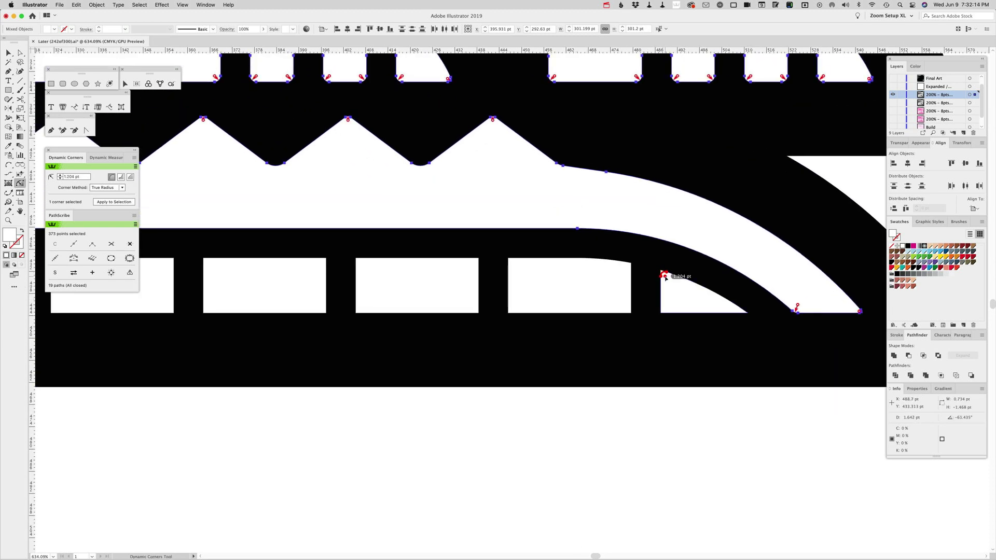
shift+click(629, 265)
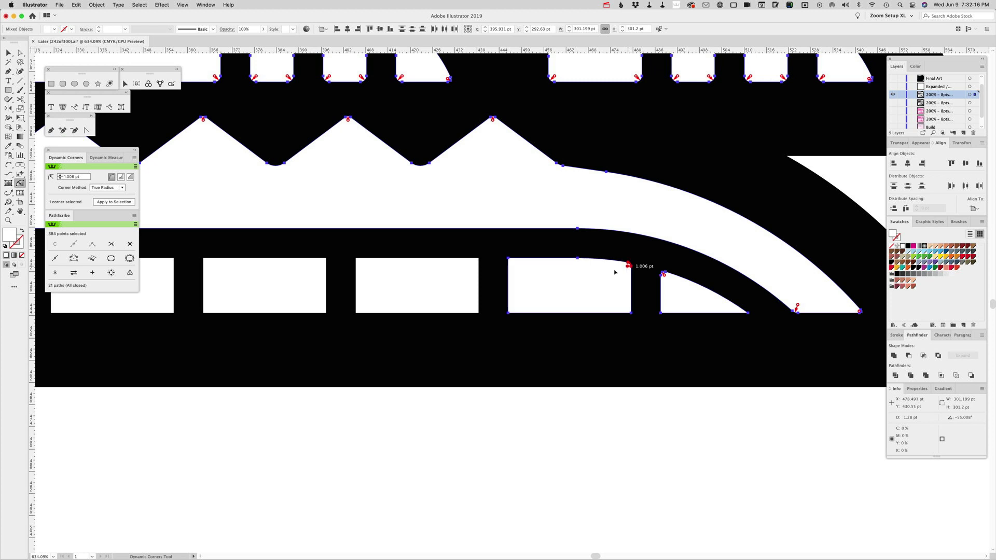
shift+click(509, 260)
shift+click(476, 260)
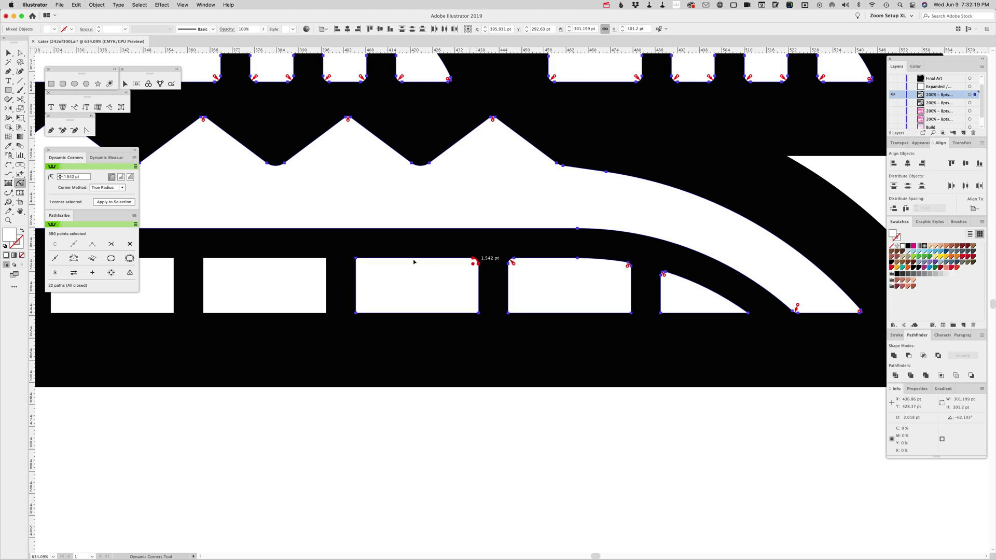
shift+click(323, 260)
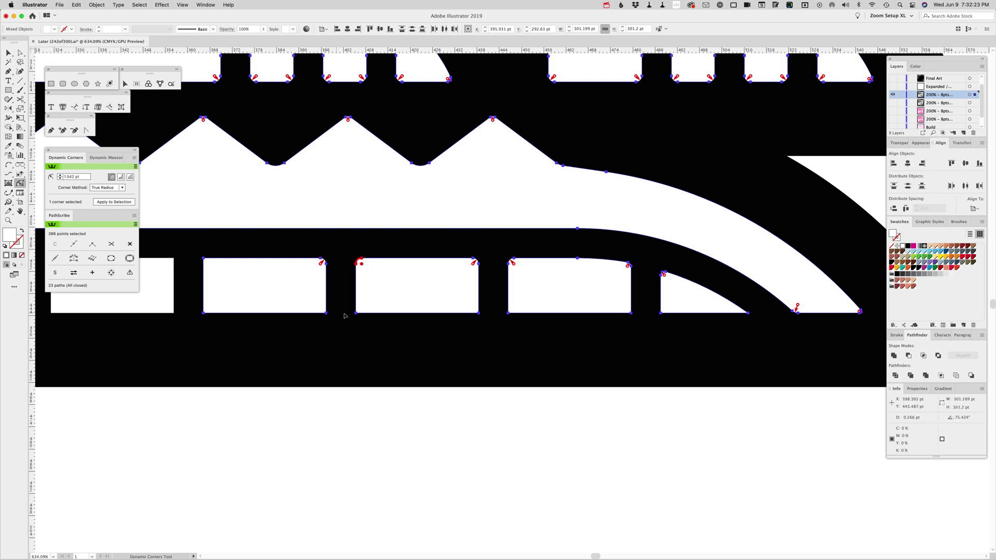
Round the matching lower corners of these tail segments, including both base corners of the pointed tip segment.
shift+click(327, 313)
shift+click(357, 314)
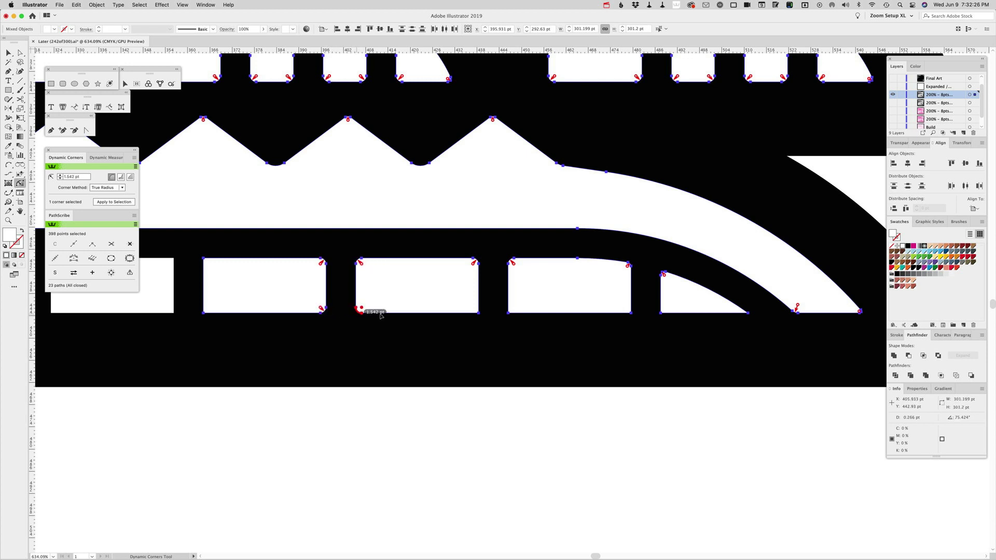
shift+click(480, 315)
shift+click(510, 315)
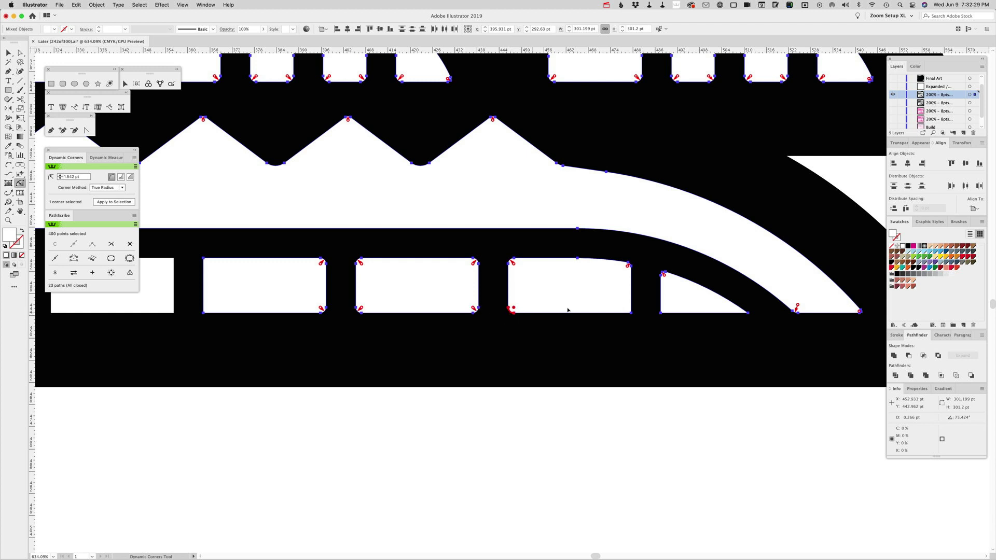
shift+click(632, 317)
shift+click(662, 314)
shift+click(748, 313)
Round the fourth tail segment's left corners, all corners of its left-hand neighbour and the leftmost rectangle's right corners to 1.542 pt.
scroll(586, 316, left, 10)
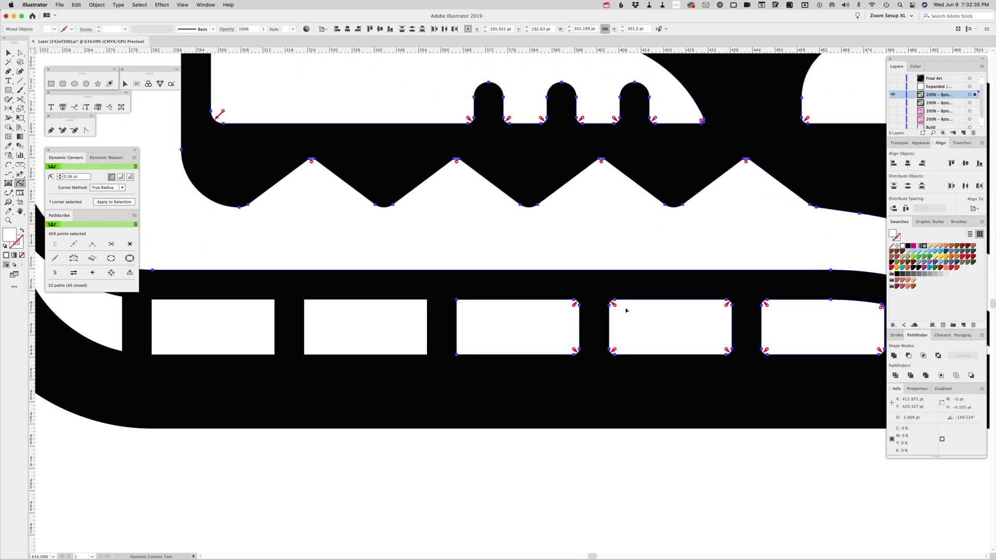
drag(618, 305, 613, 302)
shift+click(427, 303)
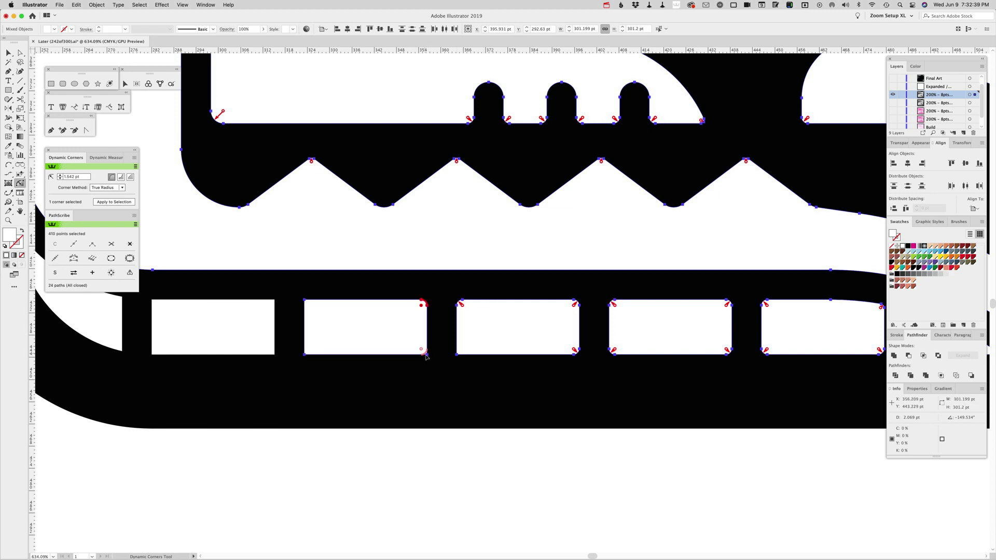
shift+click(457, 353)
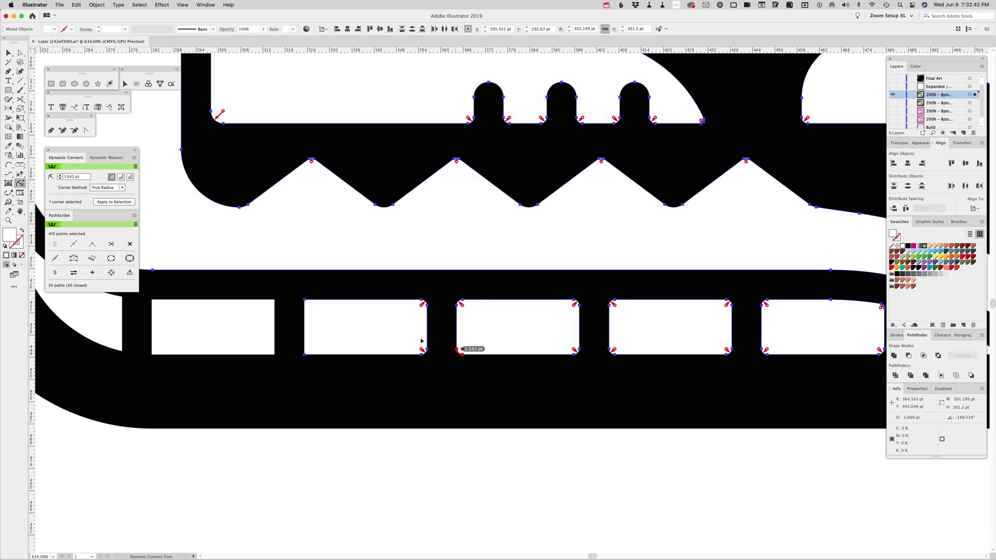
shift+click(275, 304)
shift+click(275, 300)
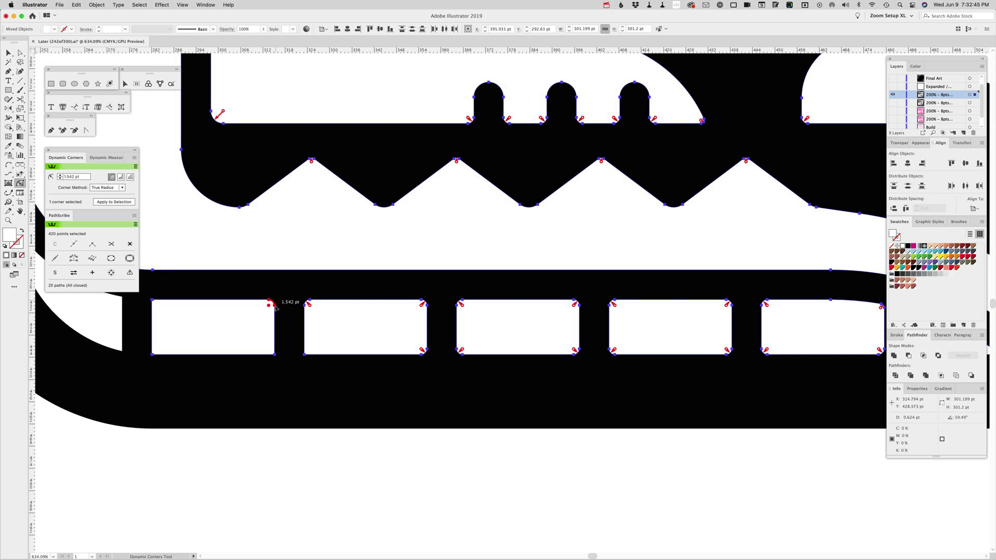
shift+click(274, 354)
shift+click(305, 354)
Remove the extra anchor point at each left corner of the leftmost rectangular tail segment.
scroll(354, 343, left, 5)
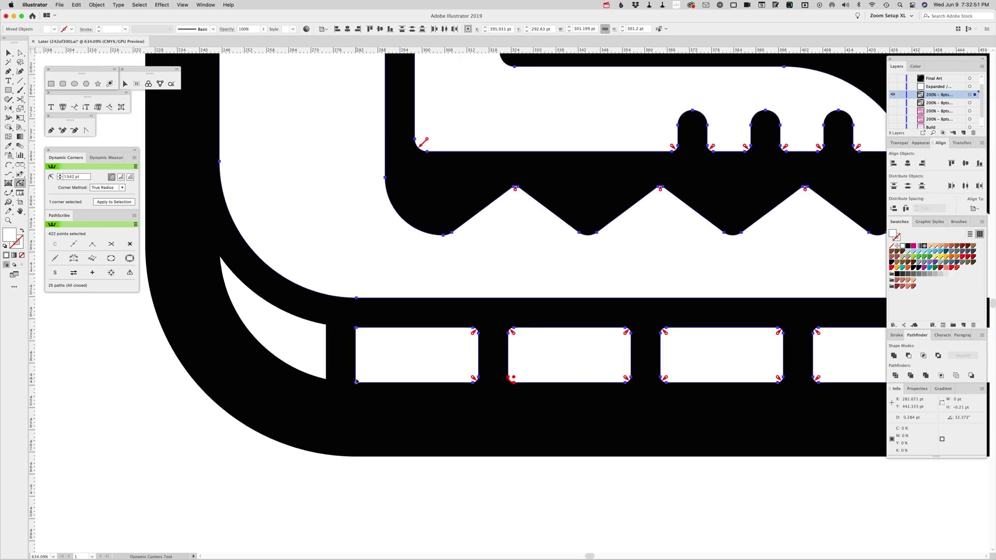
click(358, 384)
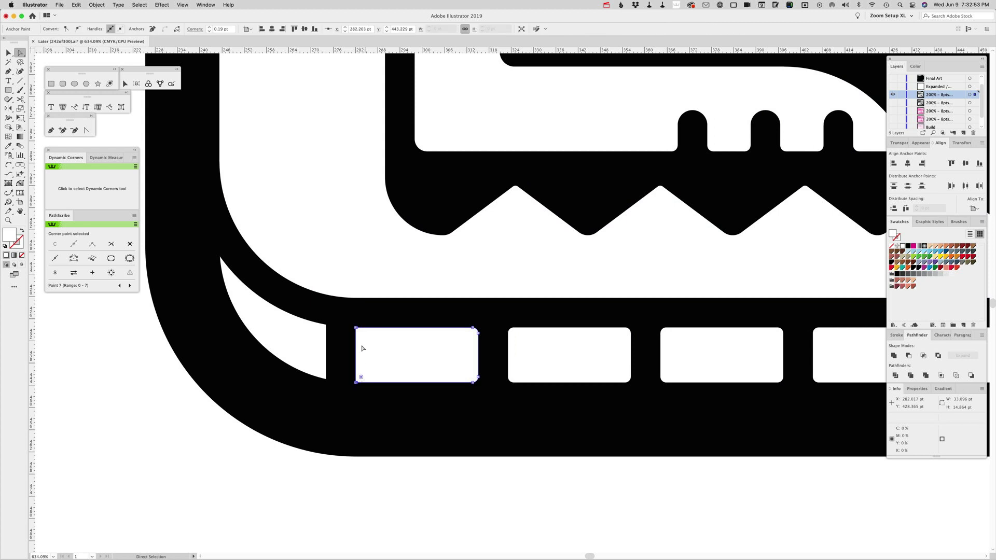
shift+click(359, 329)
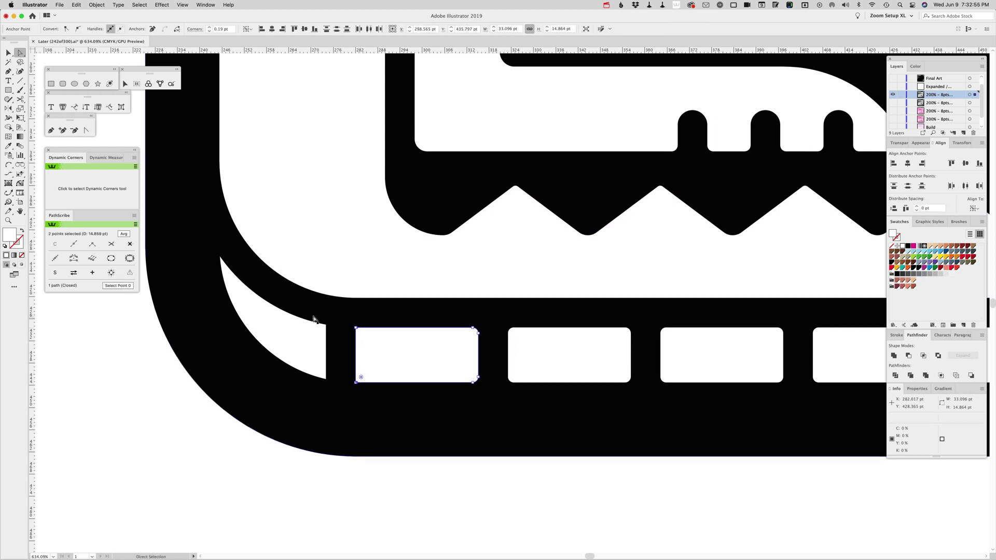
click(152, 29)
Round the leftmost rectangular segment's left corners to 1.542 pt, then the corners of the curved tail segment beside it.
click(20, 183)
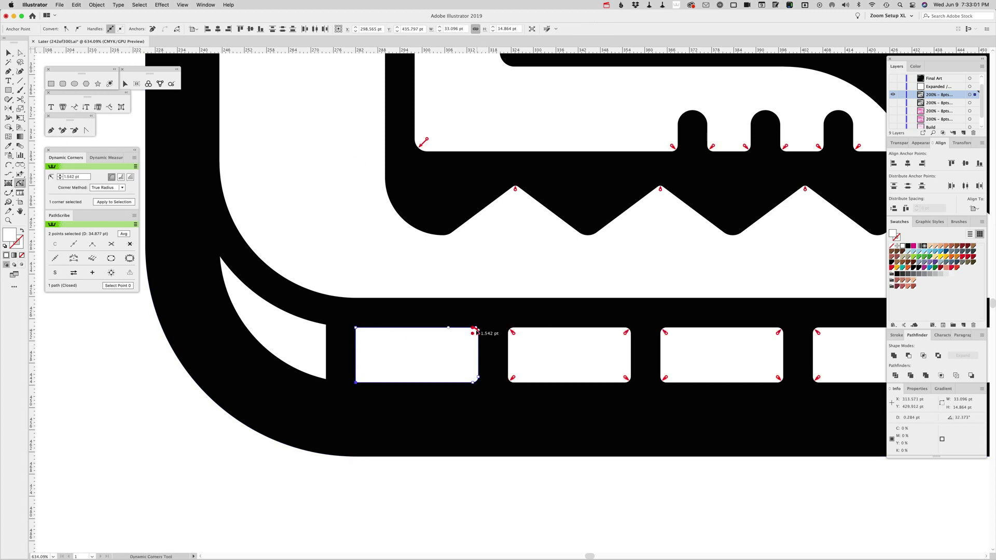
click(357, 330)
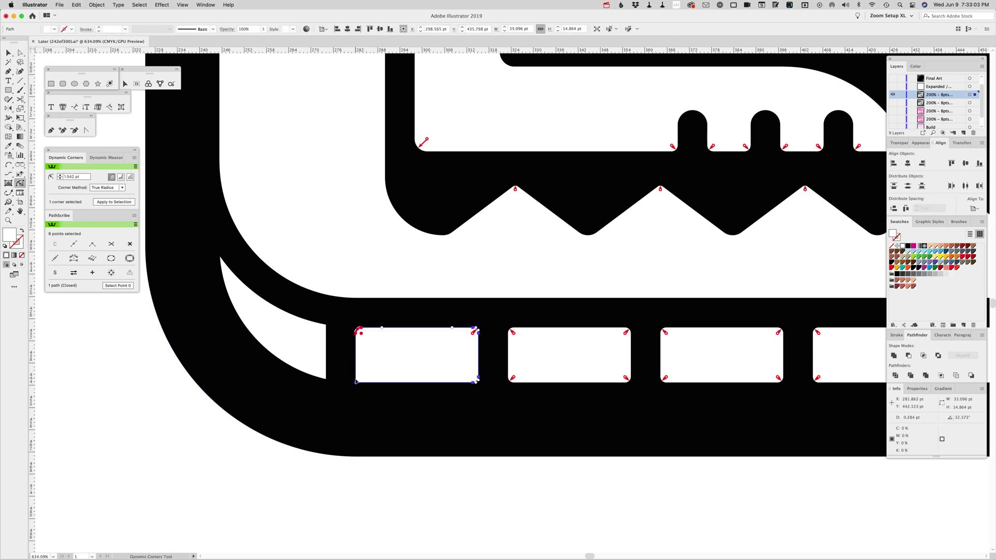
shift+click(327, 380)
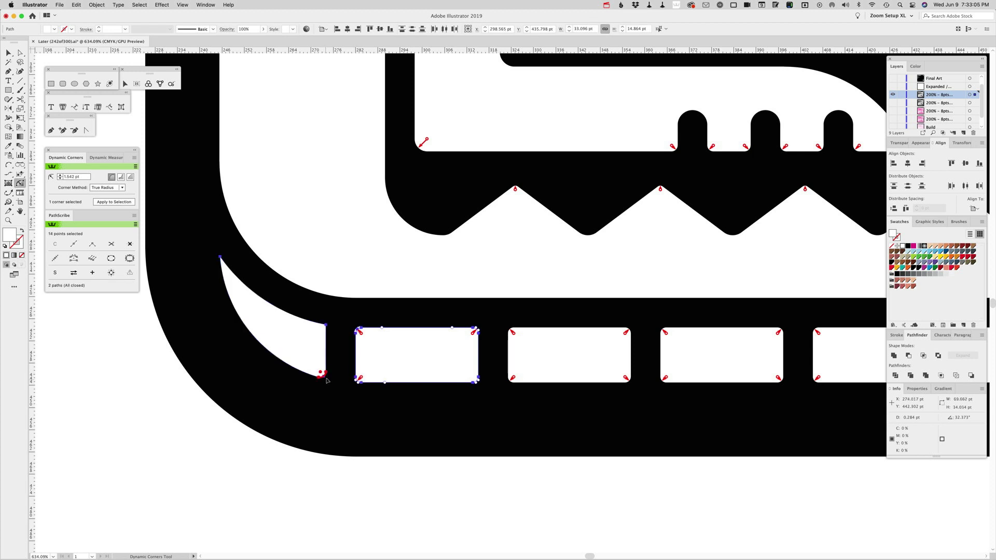
shift+click(326, 325)
Examine the rounded inner corners across the legs, belly and tail and over the whole crocodile at 200%.
drag(484, 284, 239, 278)
drag(598, 247, 622, 407)
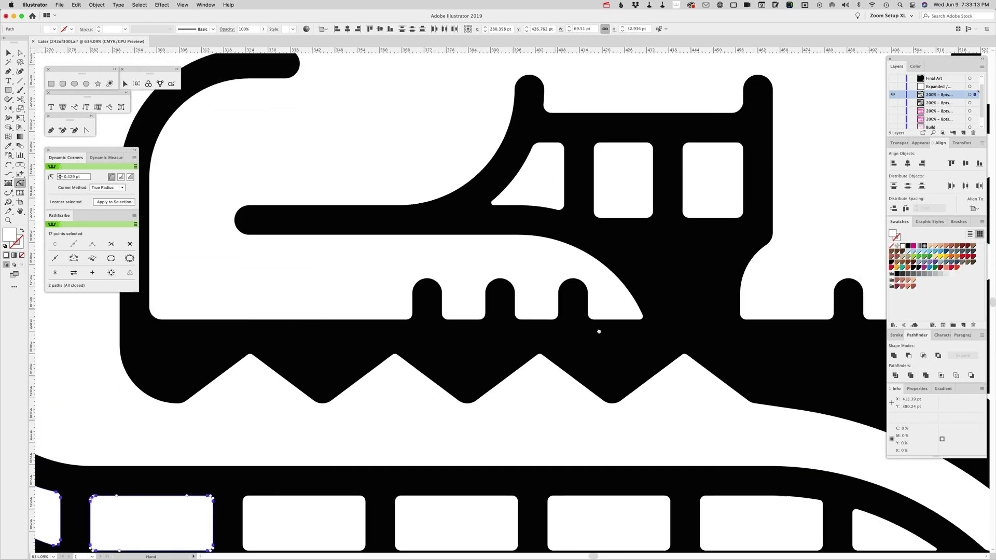
key(z)
alt+click(495, 272)
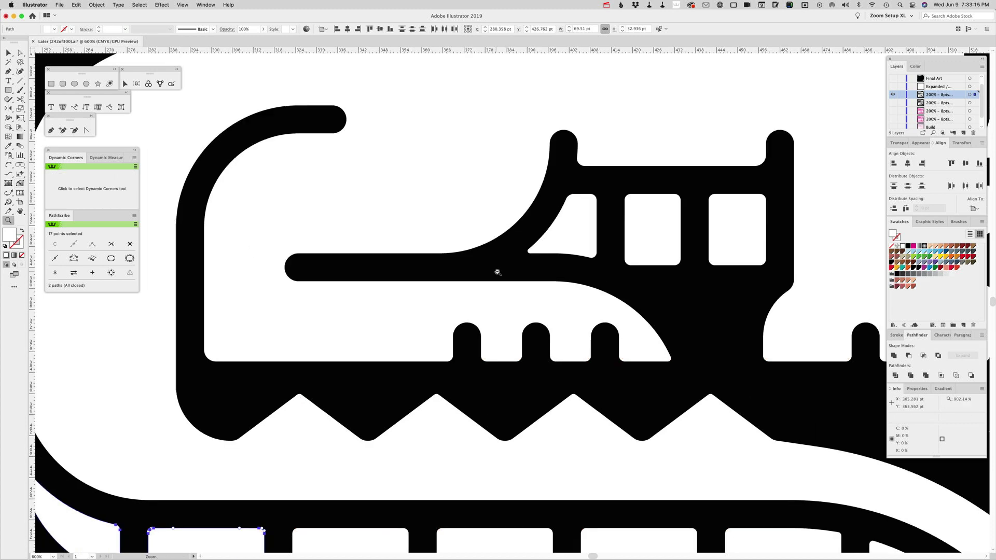
alt+click(517, 254)
alt+click(528, 269)
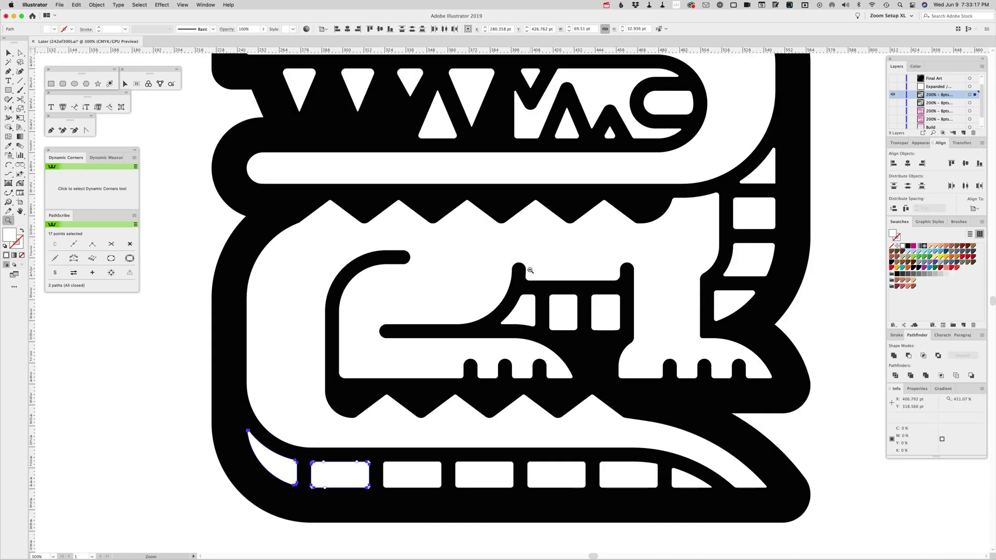
alt+click(530, 270)
scroll(531, 269, up, 2)
scroll(530, 270, right, 3)
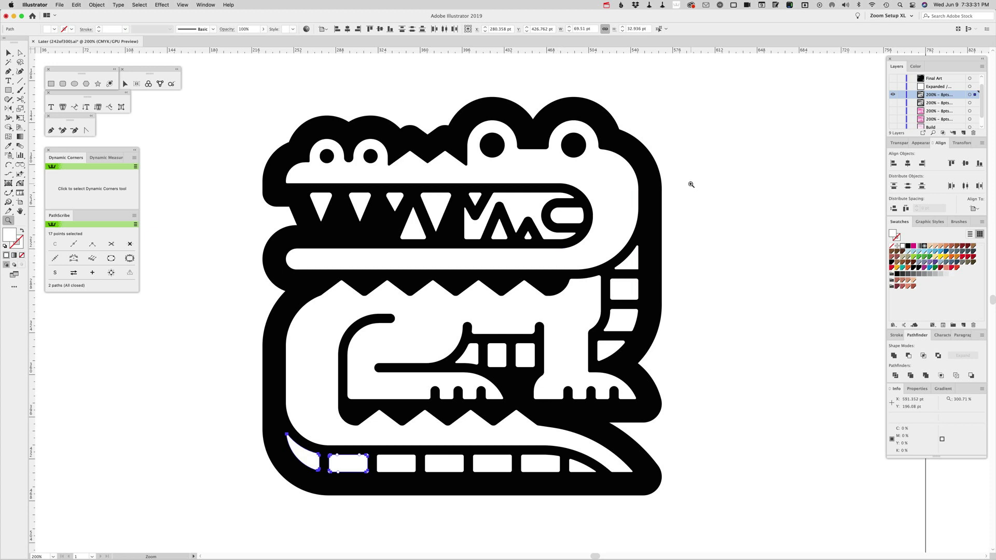
key(v)
drag(727, 182, 785, 183)
key(space)
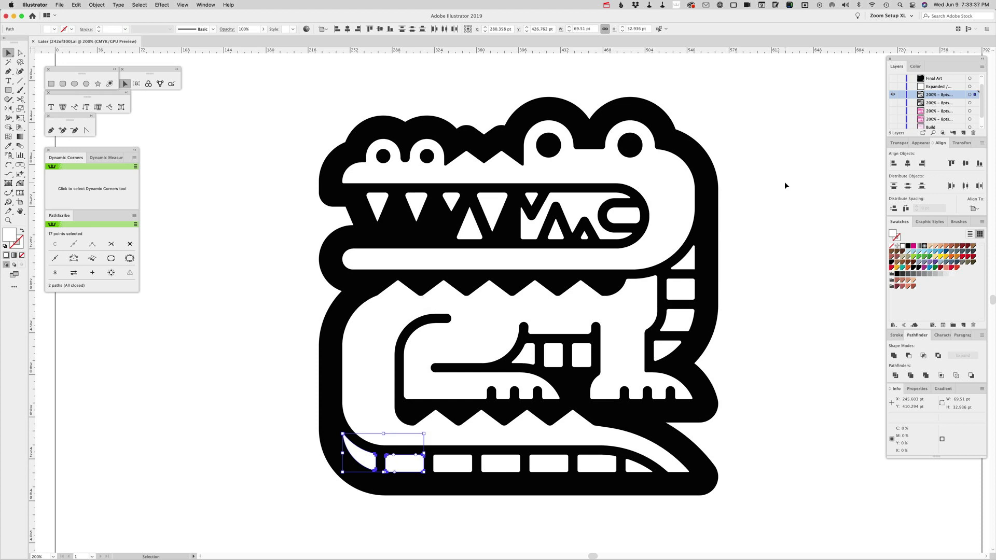
Select all the crocodile artwork except the black outer silhouette and unite the selected shapes.
click(777, 151)
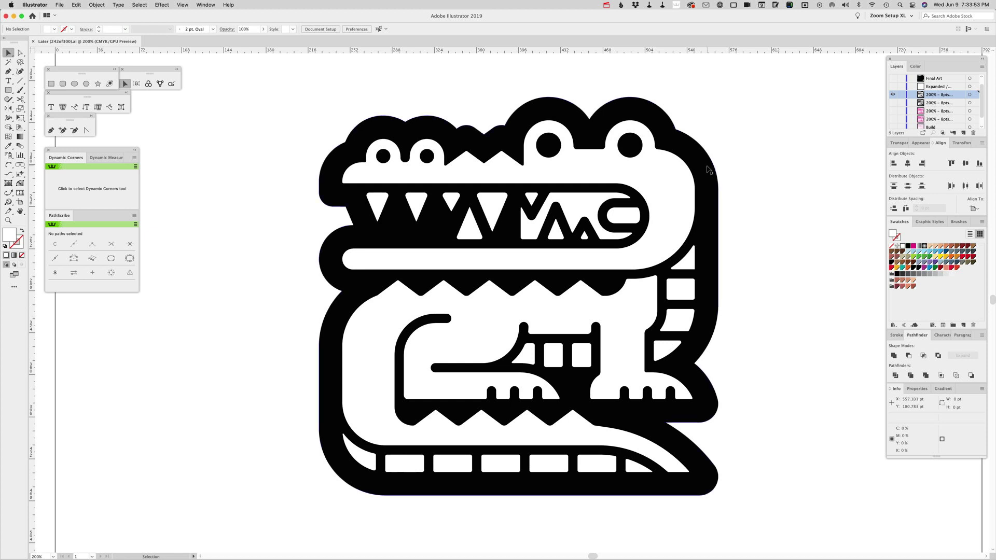
drag(281, 92, 783, 503)
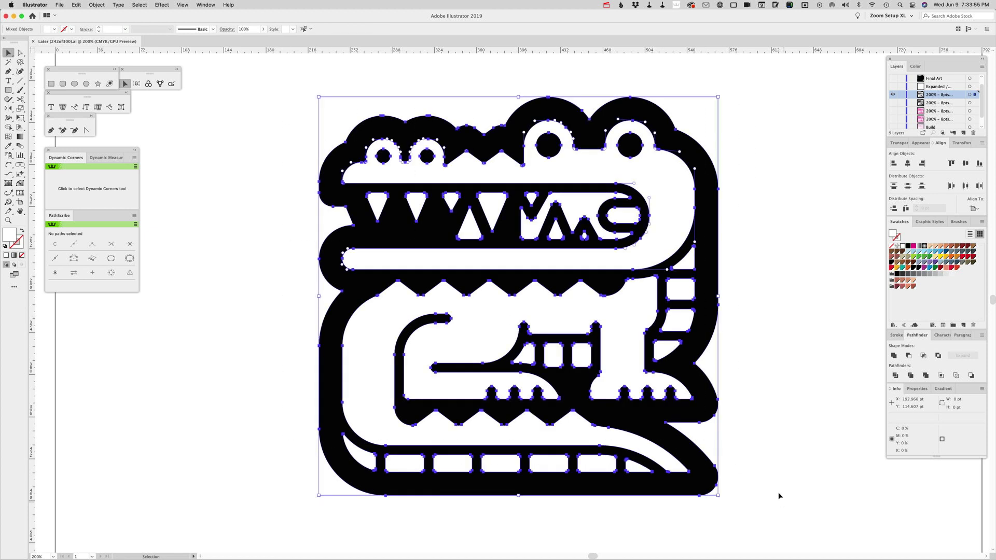
shift+click(706, 404)
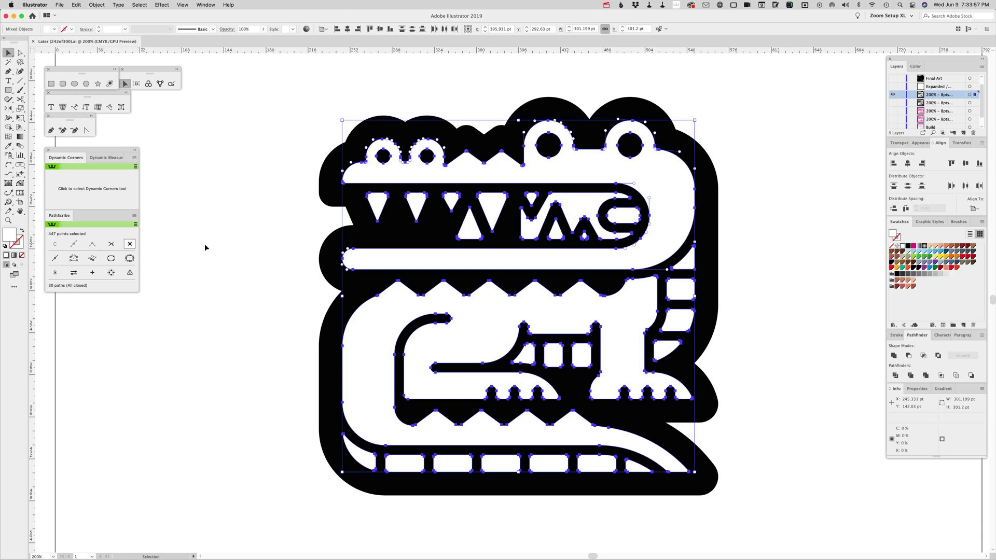
click(893, 357)
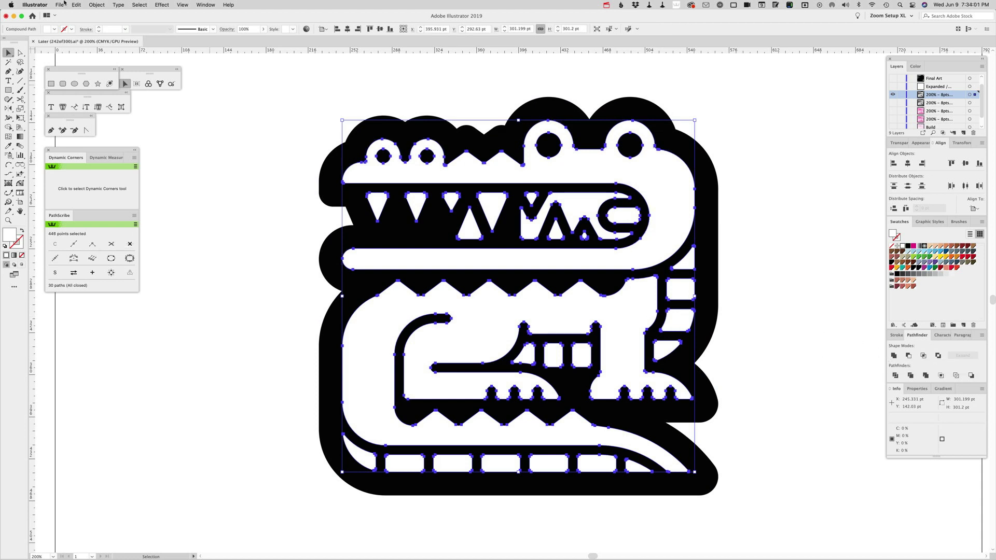
Release the united crocodile artwork's compound path into separate shapes.
click(96, 5)
mouse_move(133, 309)
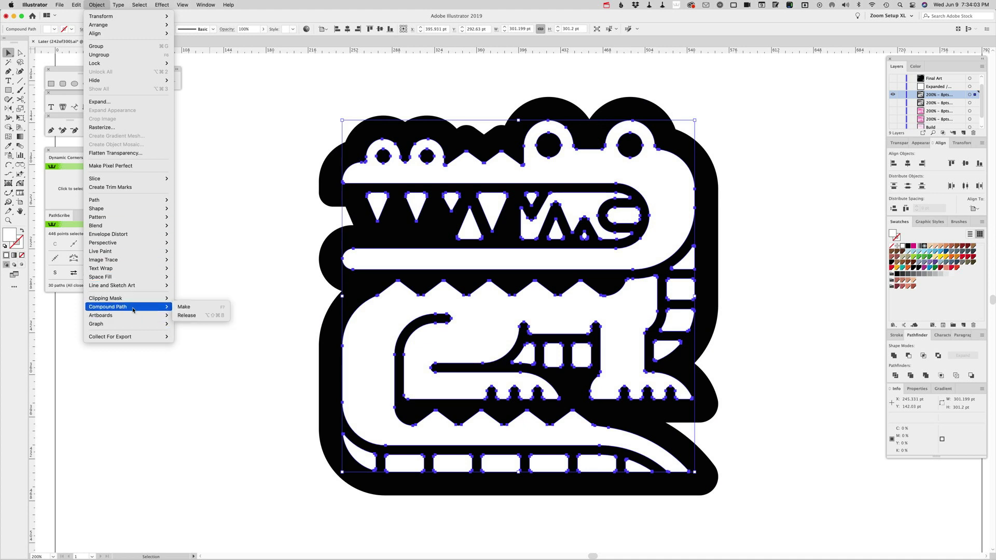
click(184, 315)
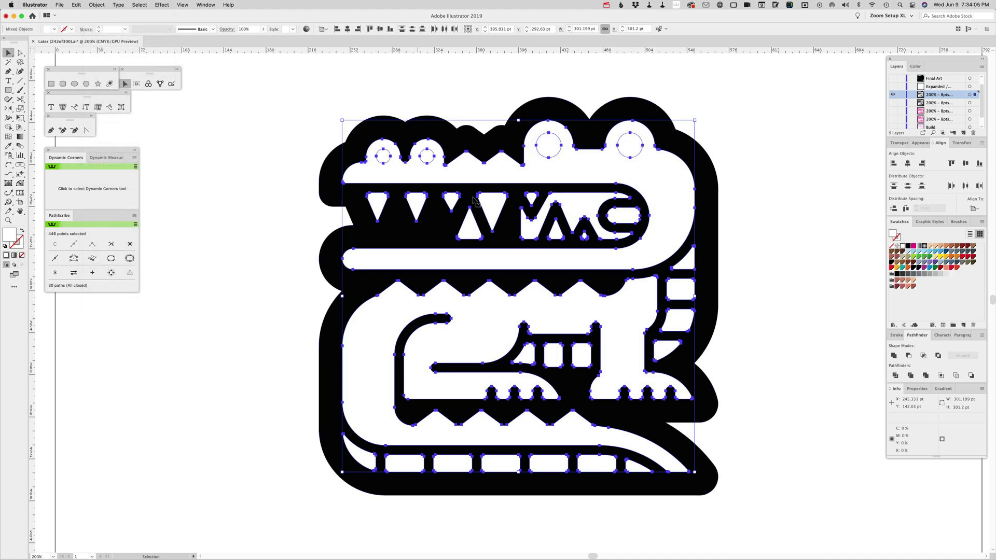
Subtract the eye circles from the crocodile's head shape with Minus Front so the pupils become cut-out holes.
click(662, 172)
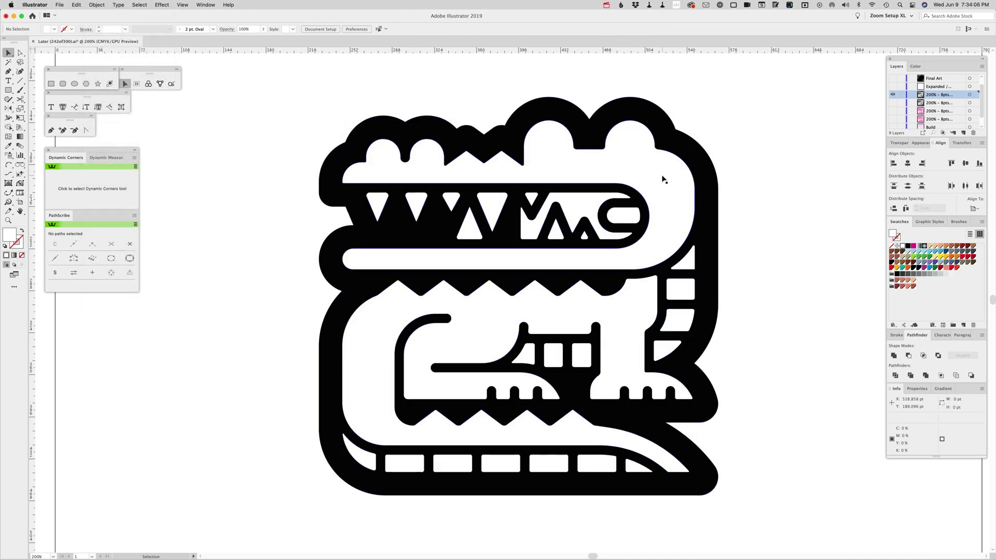
click(908, 356)
click(820, 138)
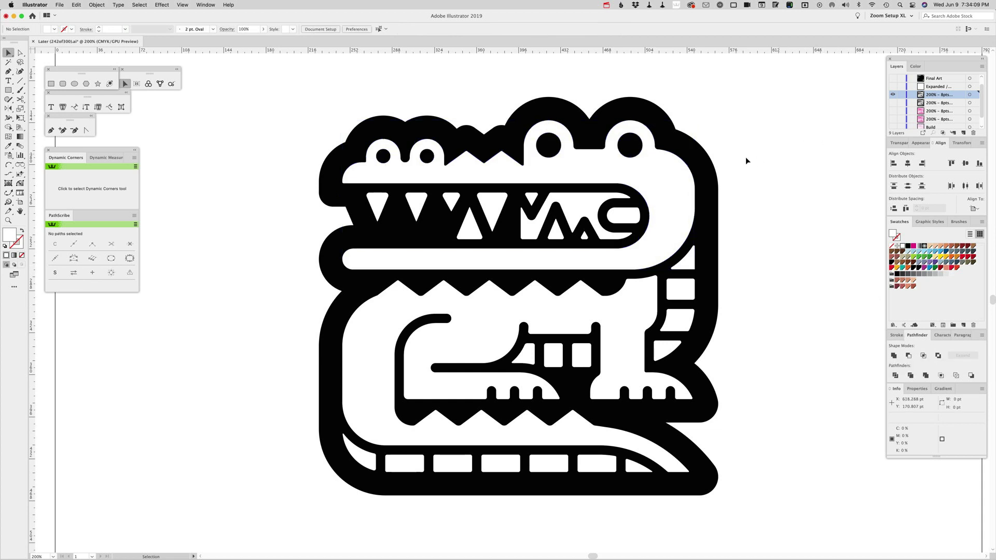
Fill the crocodile's head shape with light green and its body shape with the darker green C=75 M=0 Y=100.
click(667, 175)
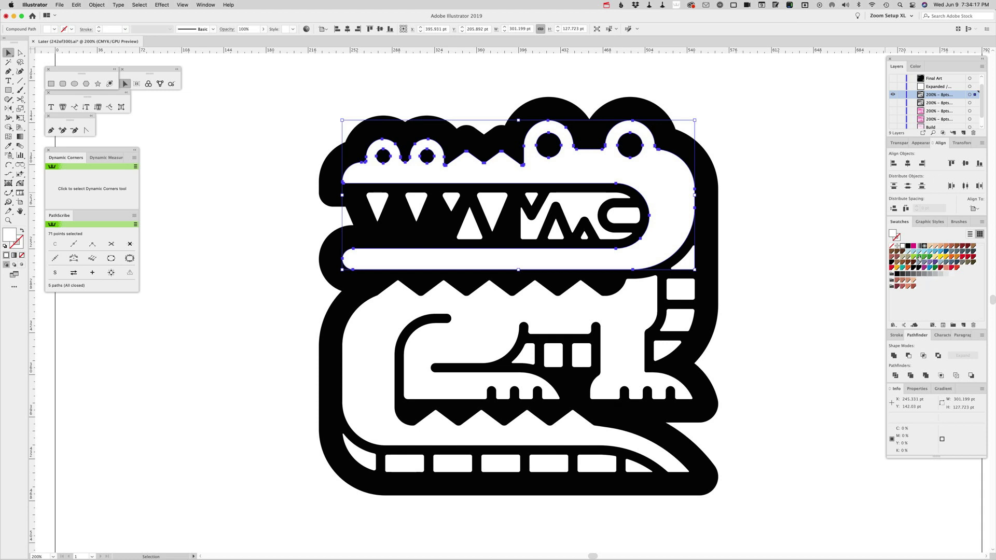
click(918, 257)
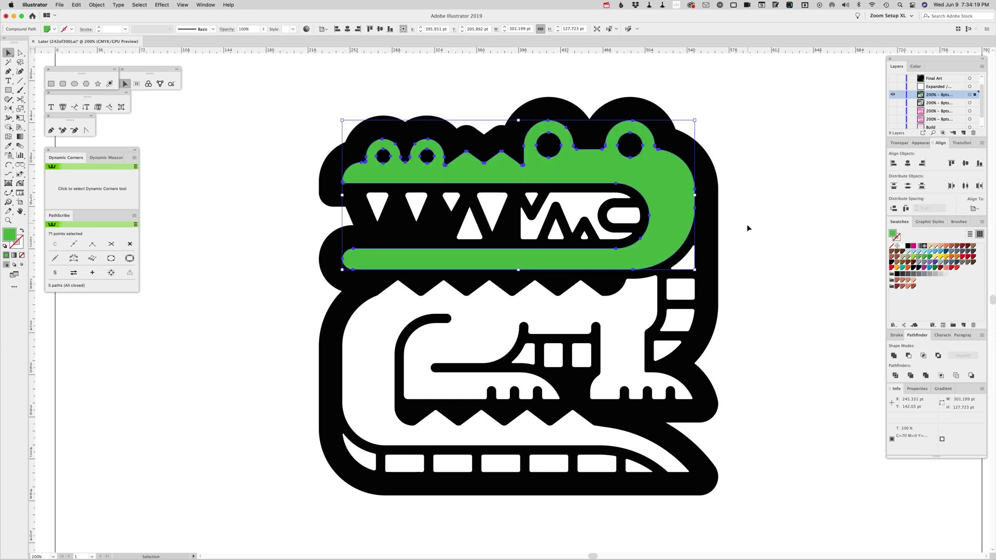
click(646, 310)
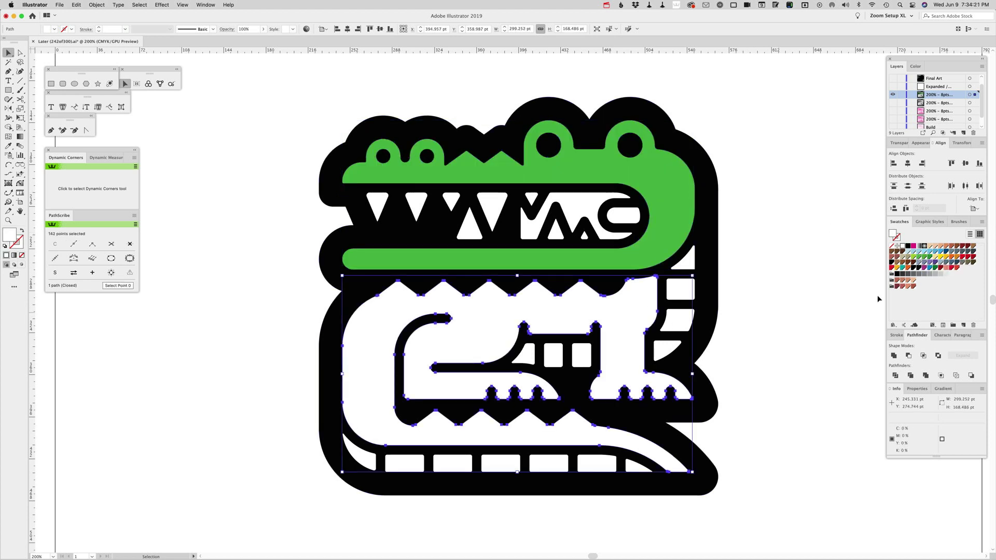
click(936, 269)
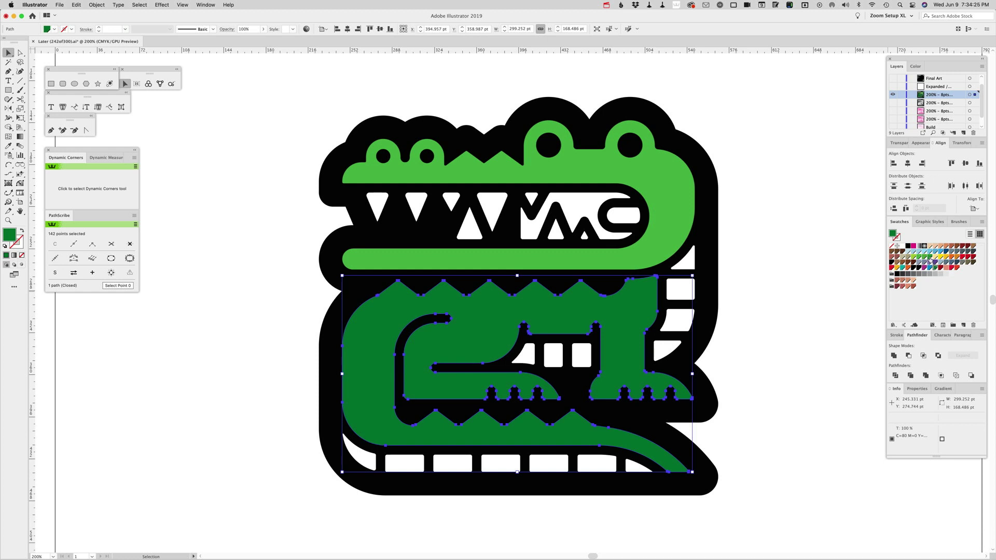
click(927, 259)
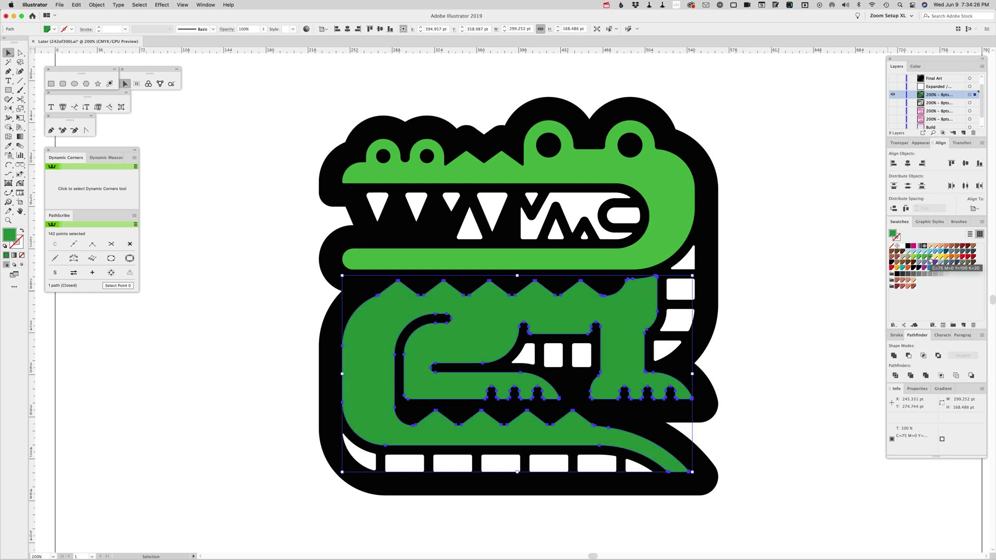
click(795, 217)
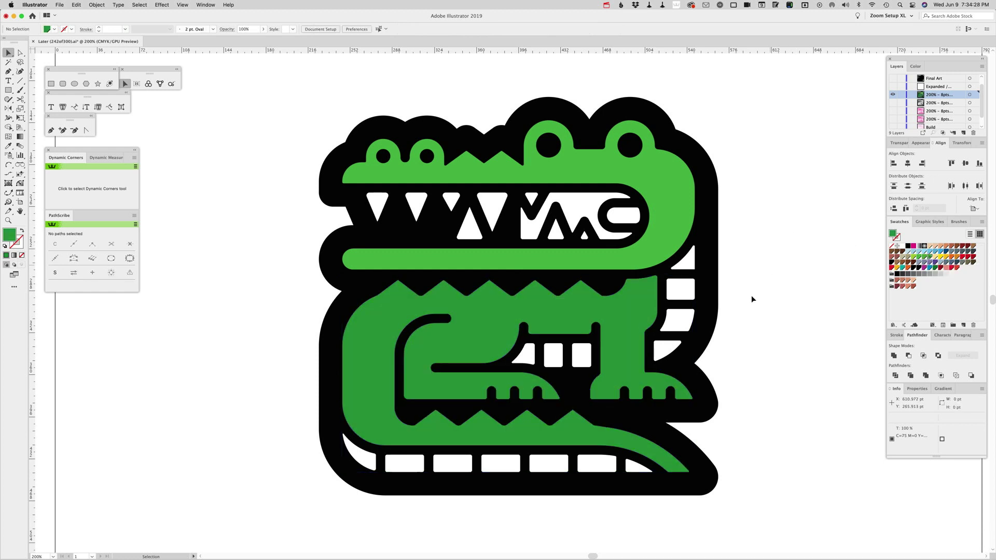
Fill the four neck segments beneath the jaw with yellow-orange.
click(669, 295)
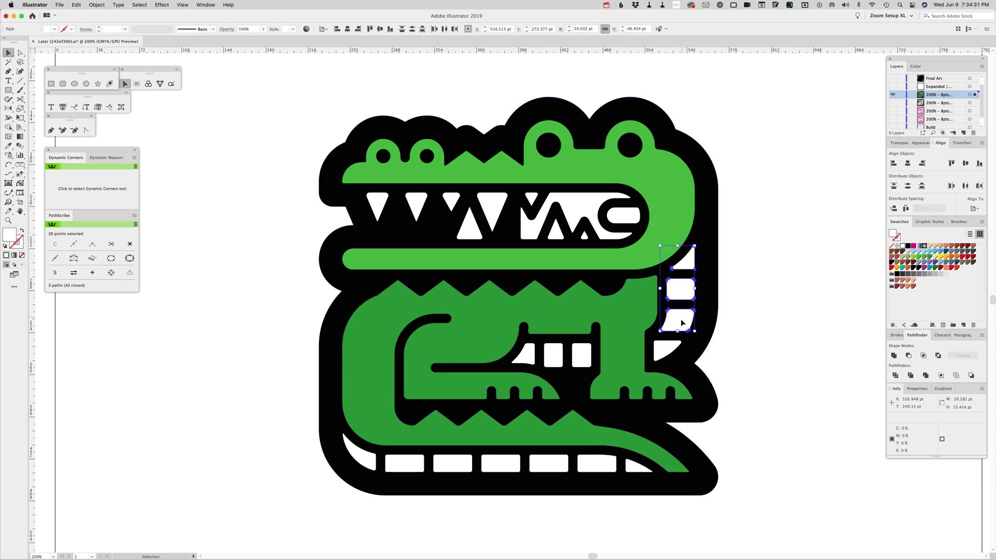
shift+click(666, 350)
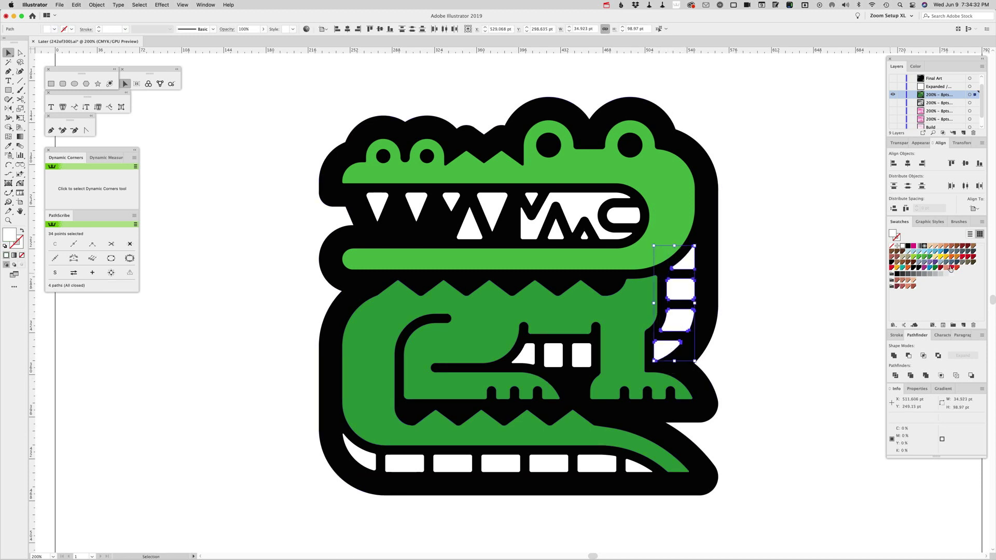
click(896, 269)
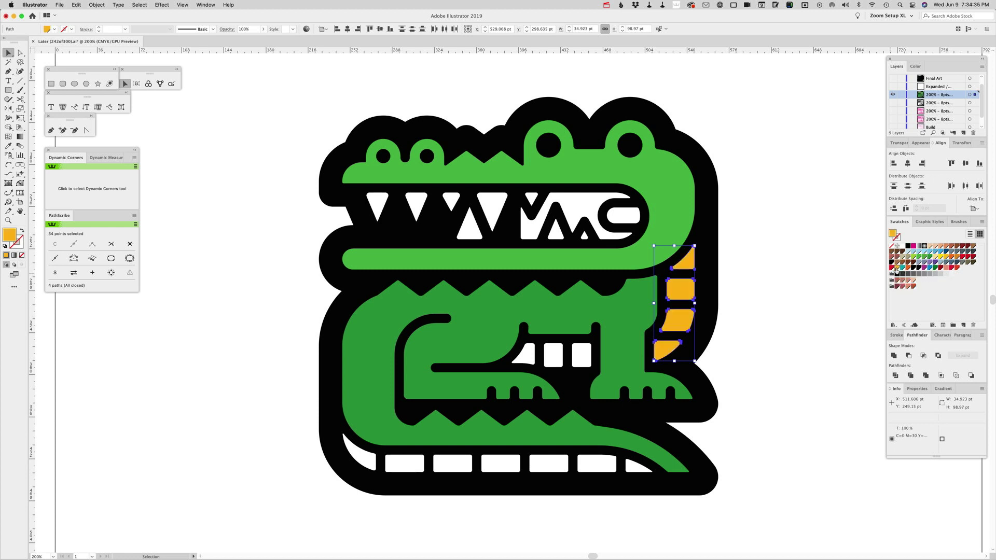
Fill the three belly segments between the legs with the C=0 M=25 Y=100 K=0 swatch and raise its magenta to 45%.
click(527, 357)
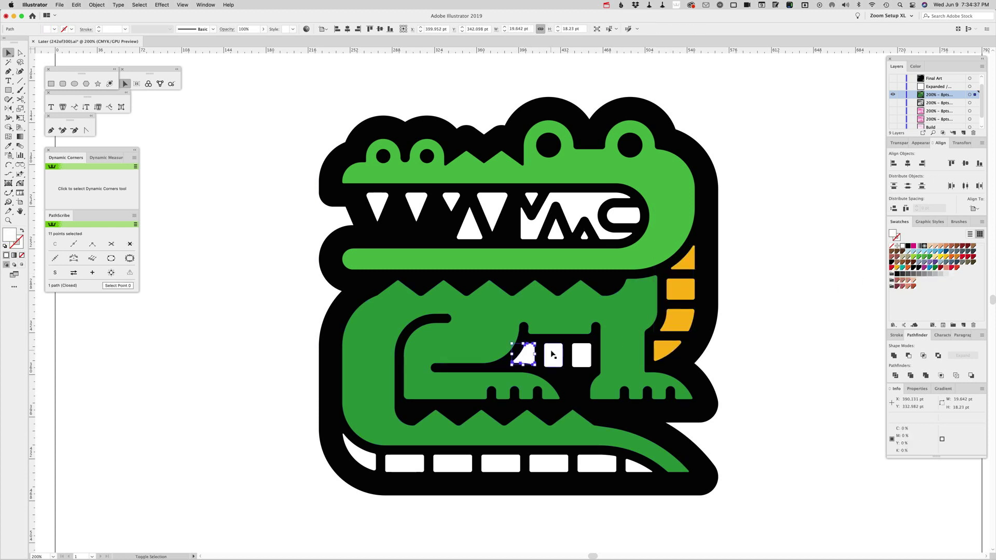
shift+click(553, 355)
shift+click(582, 355)
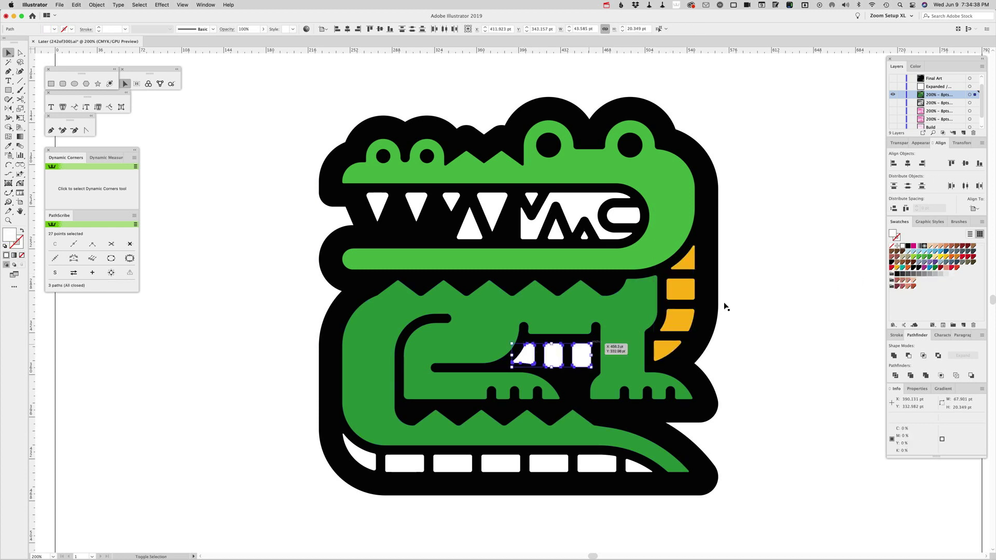
double_click(946, 259)
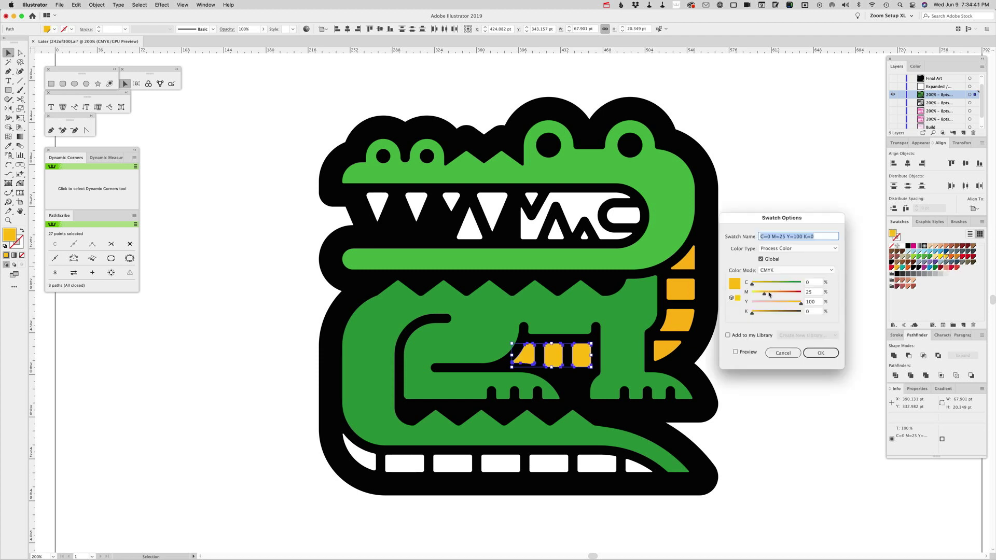
drag(764, 293, 775, 296)
click(819, 352)
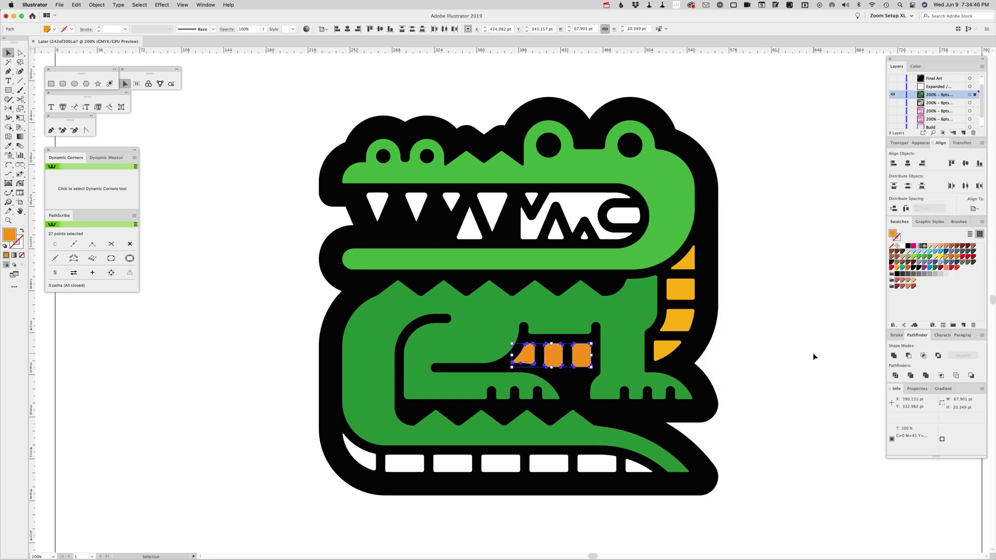
Fill all seven segments along the underside of the tail with the orange sampled from the belly segments.
click(363, 461)
shift+click(405, 463)
shift+click(466, 467)
shift+click(500, 463)
shift+click(548, 463)
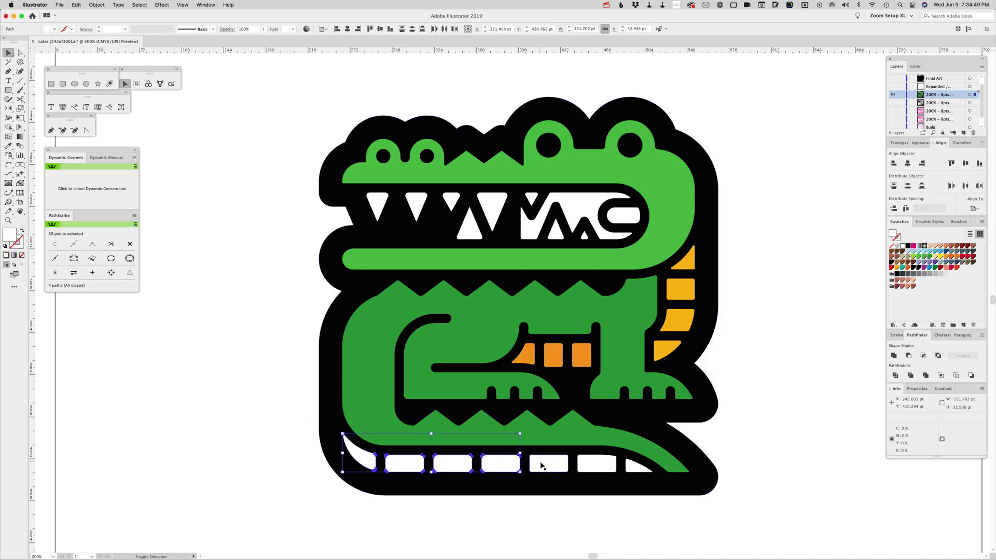
shift+click(597, 463)
shift+click(631, 466)
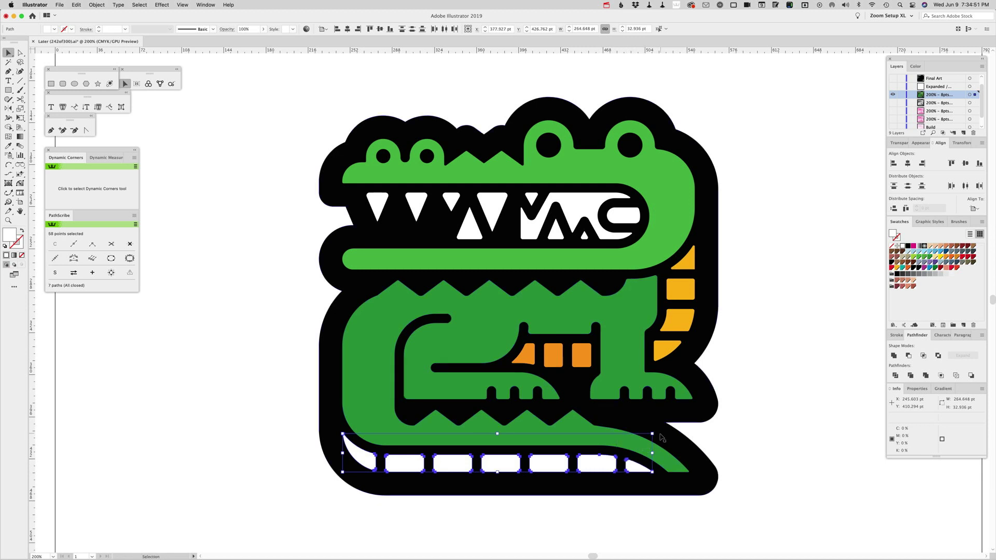
key(i)
click(553, 356)
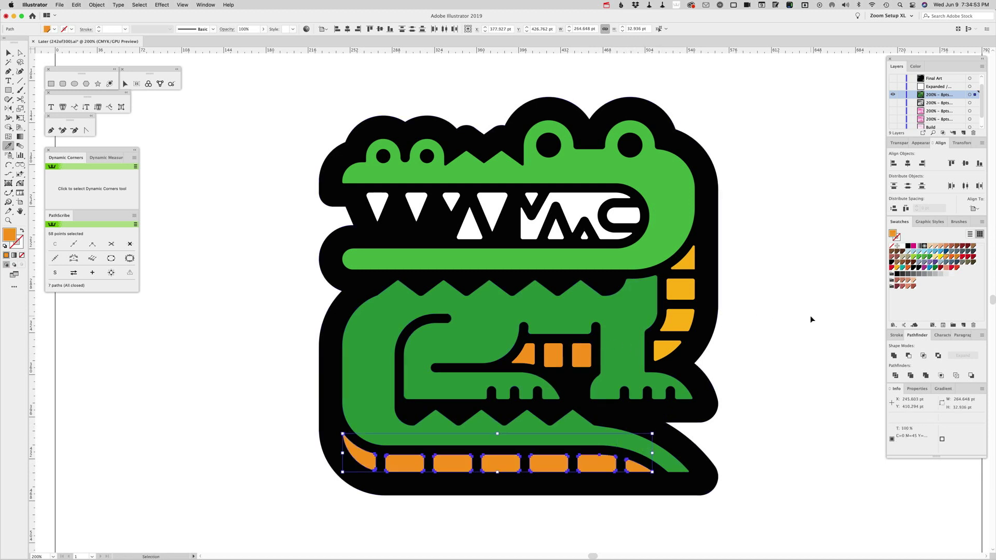
super+click(806, 312)
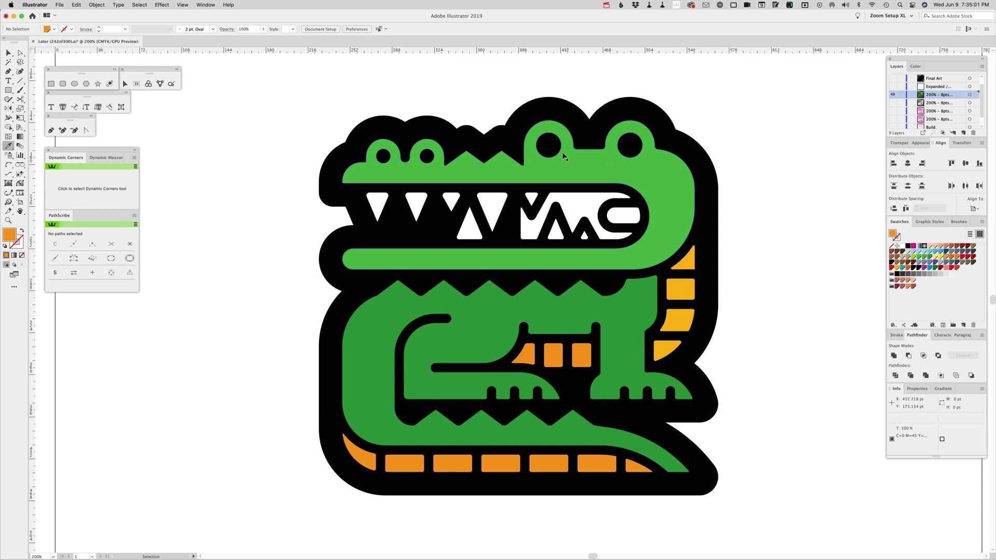
Fill the tongue shape at the back of the mouth with the C=0 M=60 Y=45 K=20 swatch.
super+click(581, 217)
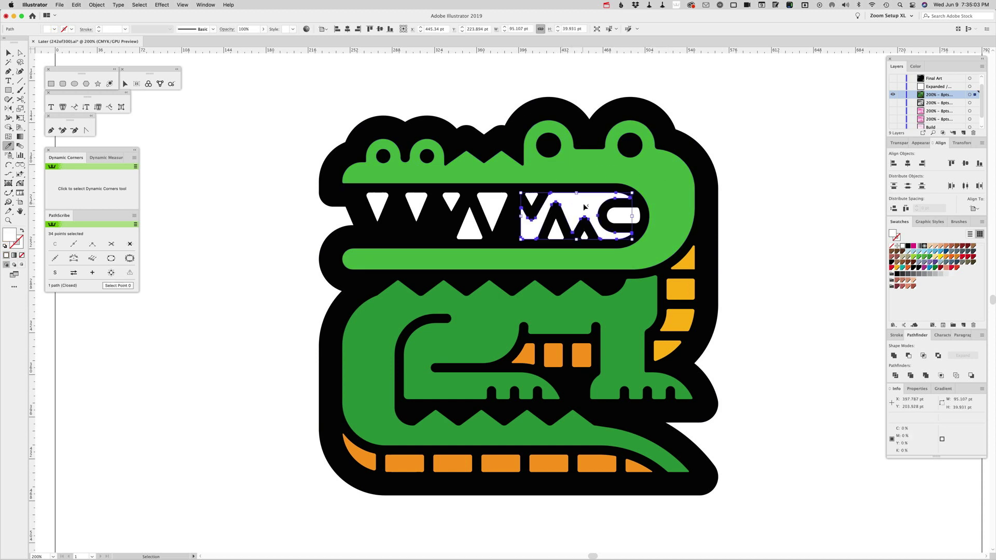
super+click(622, 215)
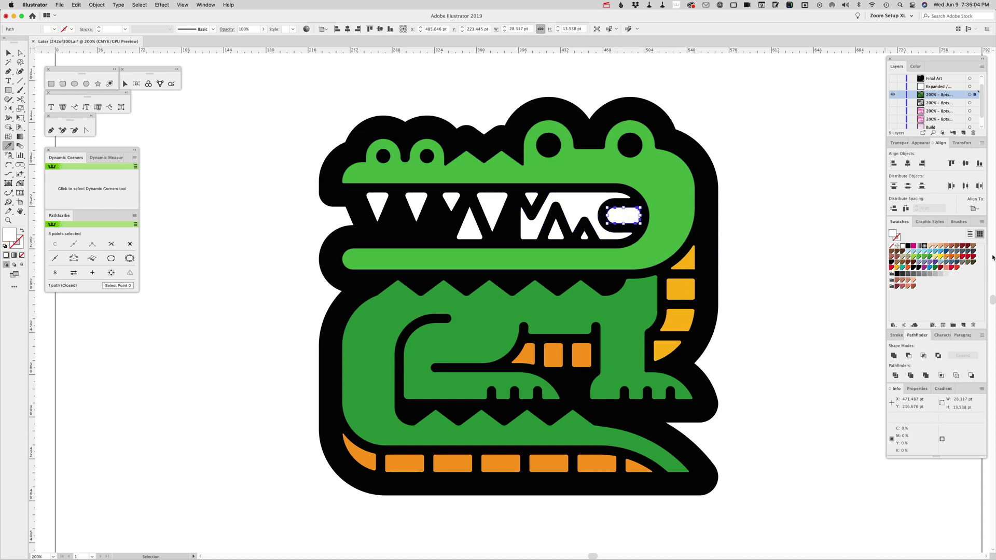
double_click(900, 289)
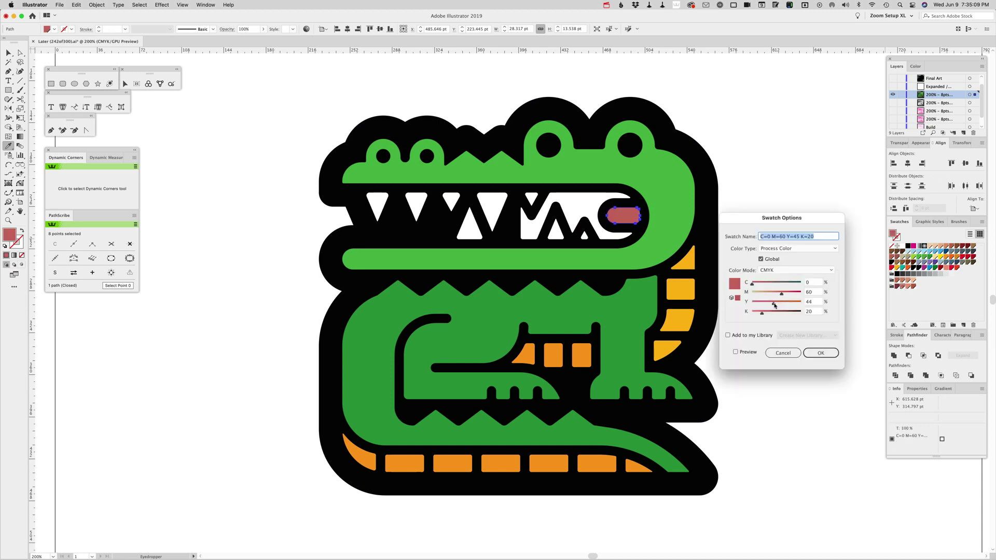
drag(774, 306, 785, 295)
click(736, 352)
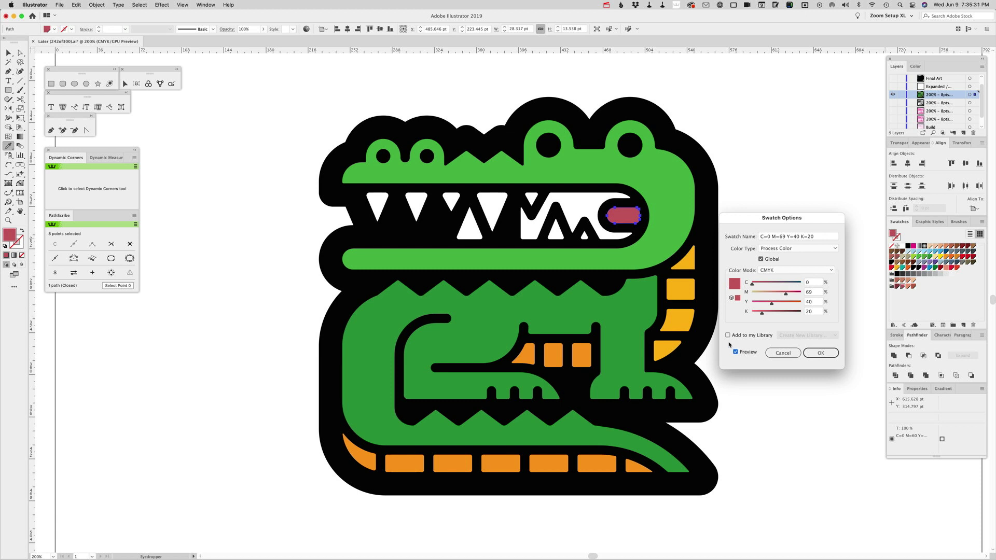
click(785, 354)
Fill the mouth interior behind the back teeth with dark red.
super+click(779, 225)
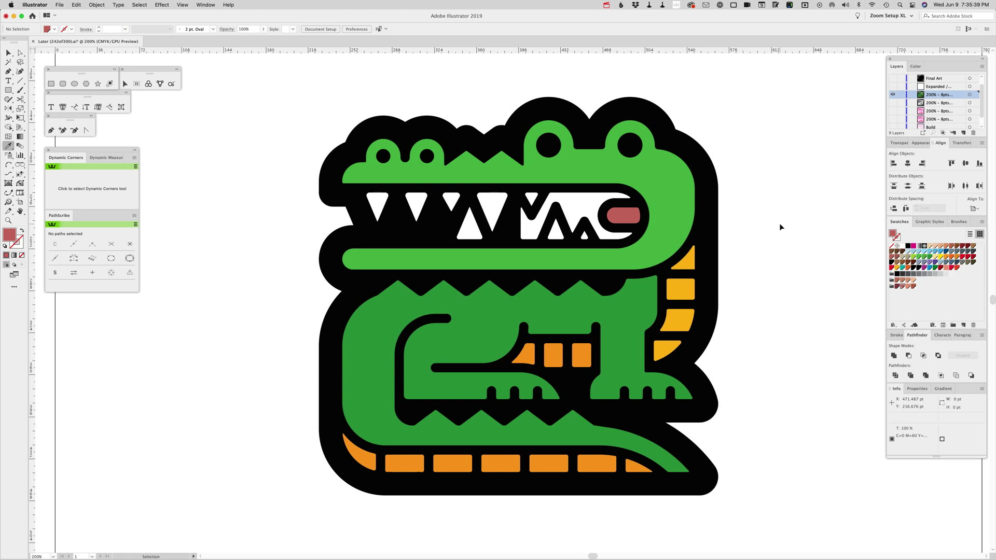
super+click(590, 206)
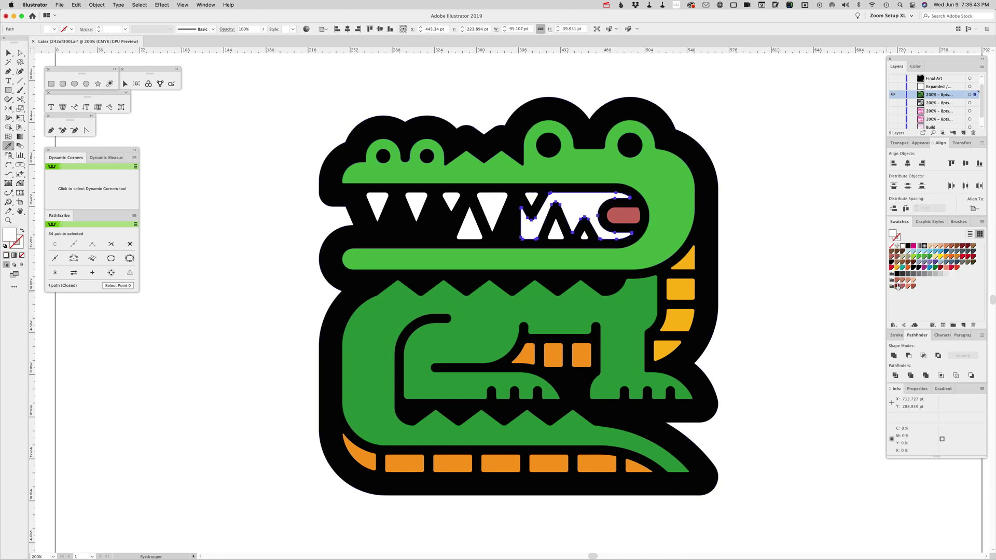
click(898, 287)
super+click(820, 197)
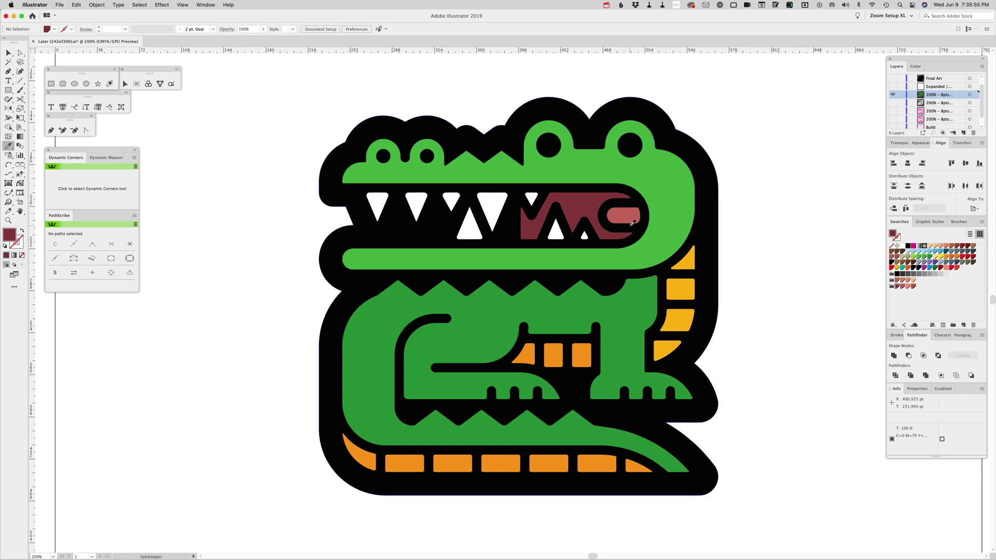
Draw an 8 pt white circle and place it as a highlight just above and left of centre in the left large eye's pupil.
key(v)
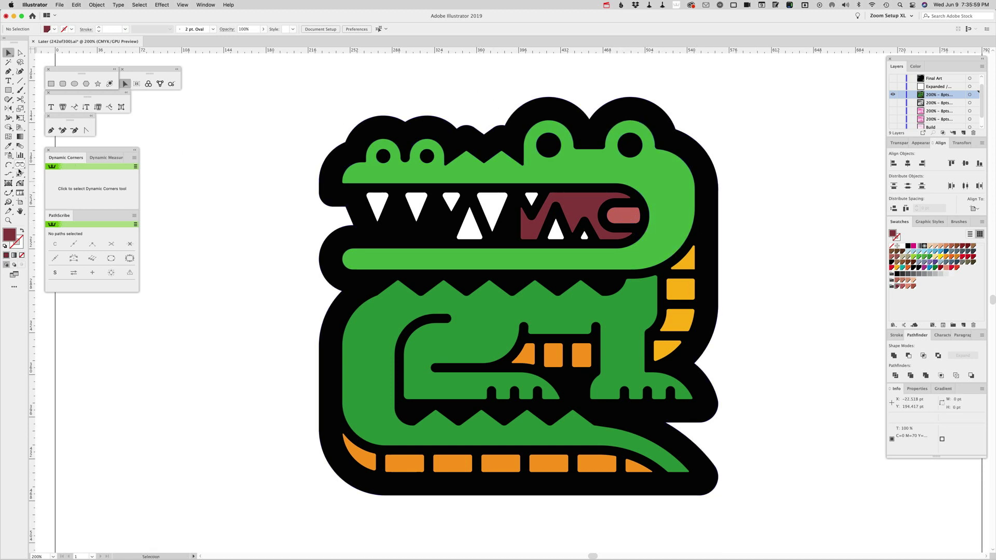
click(8, 221)
drag(455, 84, 718, 258)
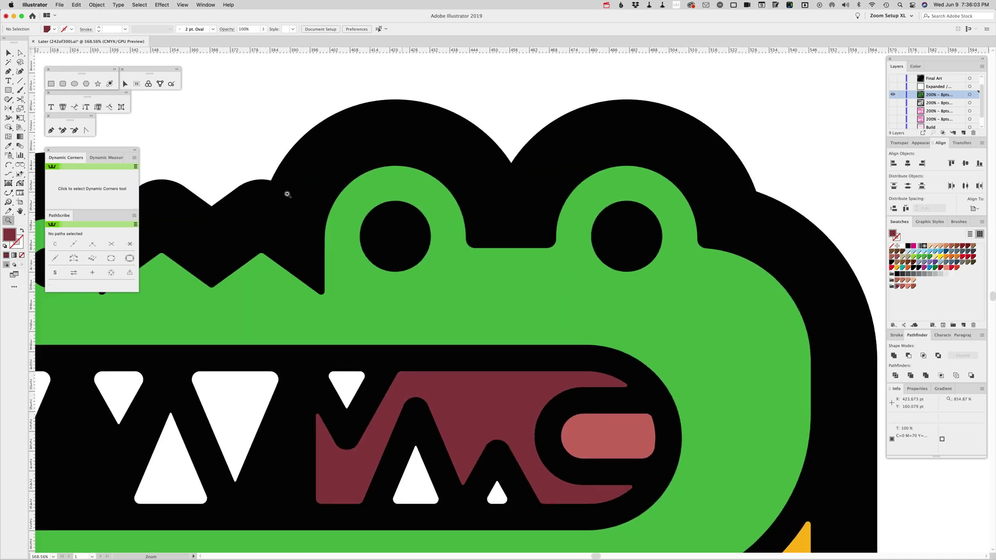
click(75, 85)
drag(507, 290, 517, 300)
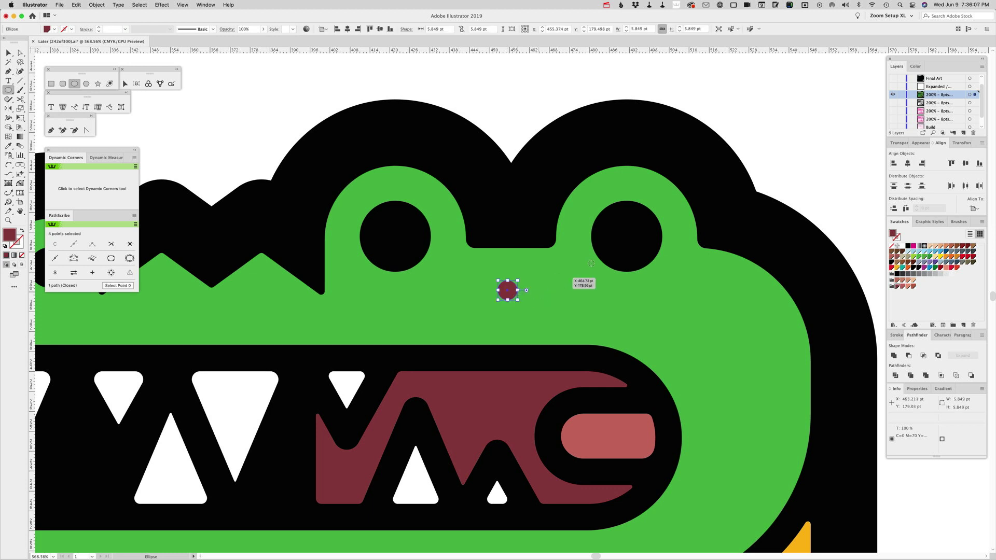
click(635, 29)
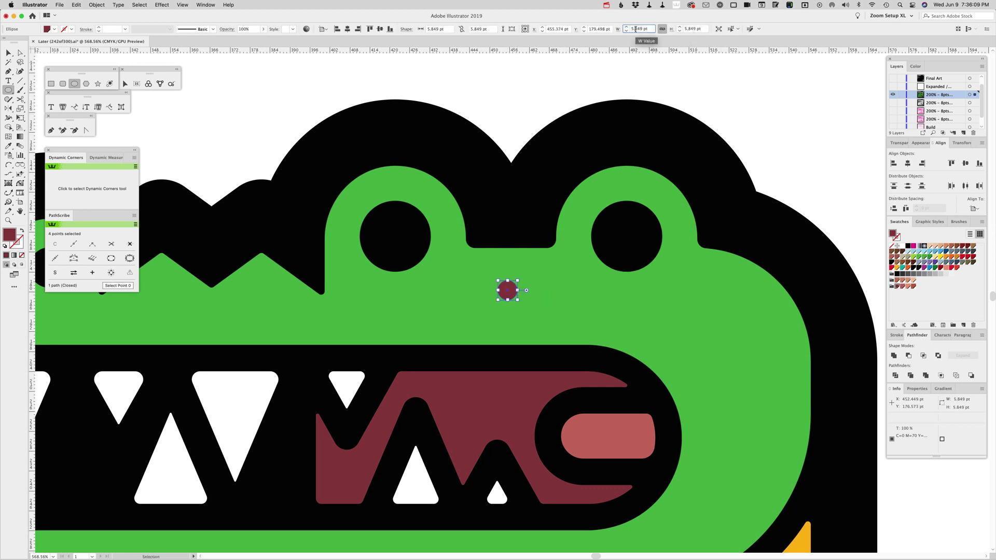
text(8)
key(Return)
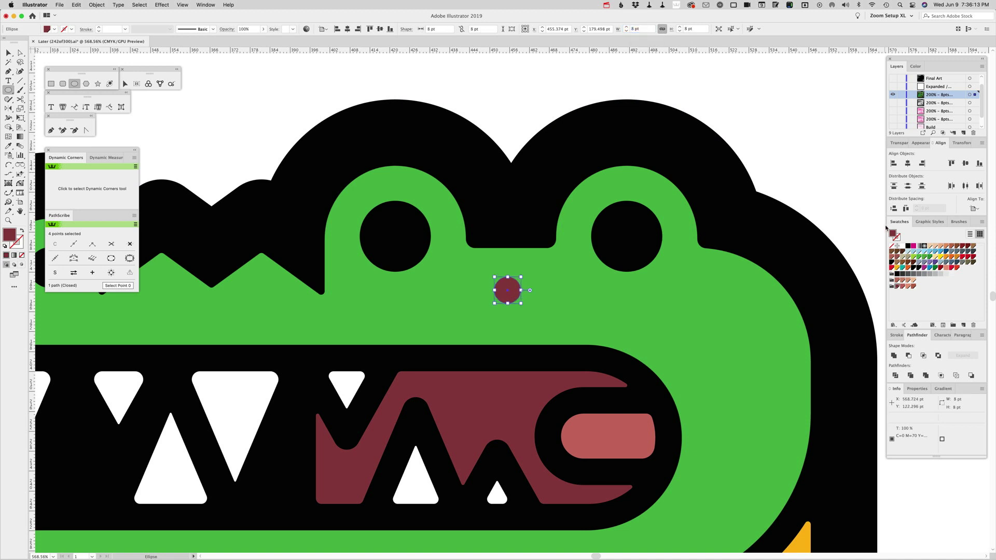
click(903, 246)
key(super+shift+a)
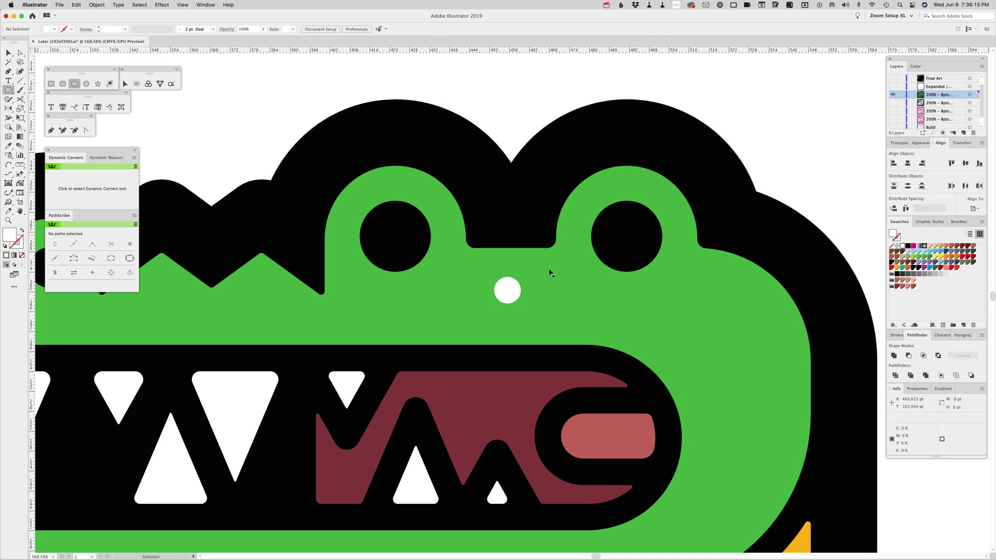
drag(508, 282, 395, 236)
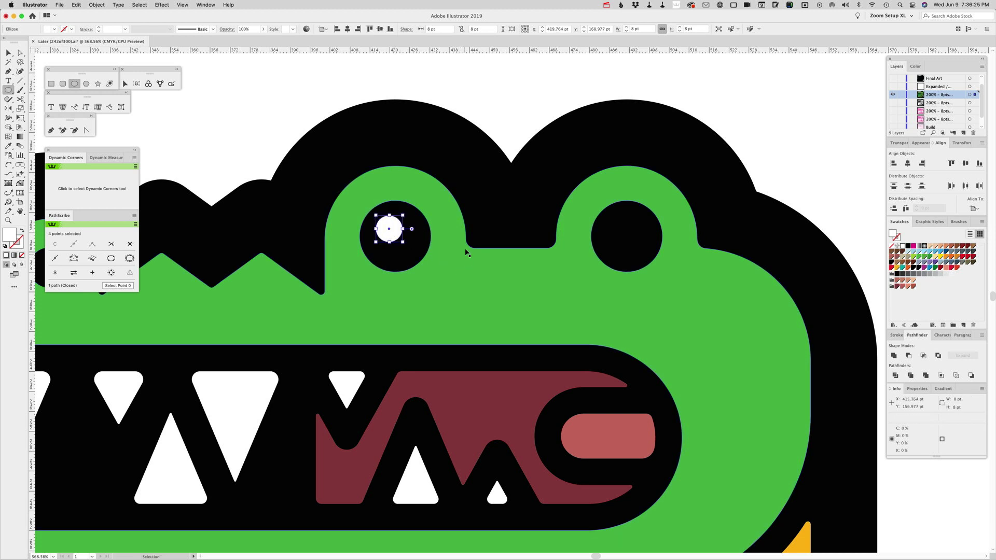
Draw a small helper rectangle touching the left pupil's top and copy it with the white highlight to the matching position on the right pupil.
click(51, 84)
drag(395, 201, 424, 180)
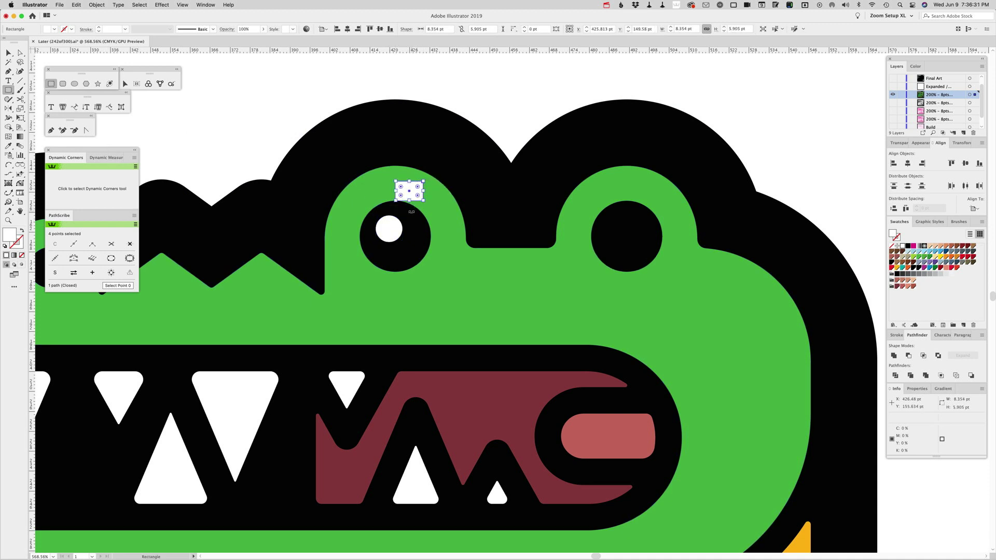
key(v)
shift+click(390, 231)
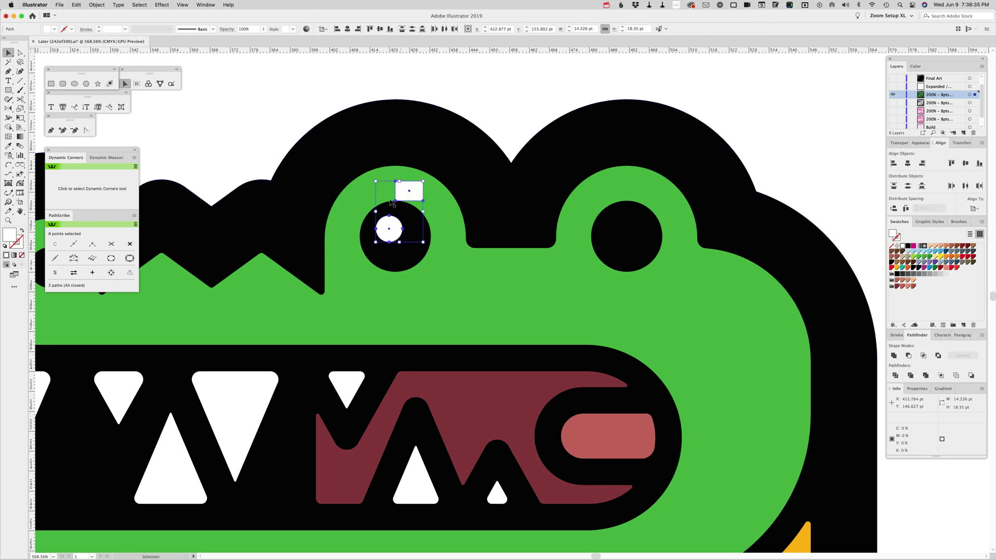
drag(398, 202, 631, 207)
Delete both helper rectangles above the large pupils, keeping the white highlights.
shift+click(624, 233)
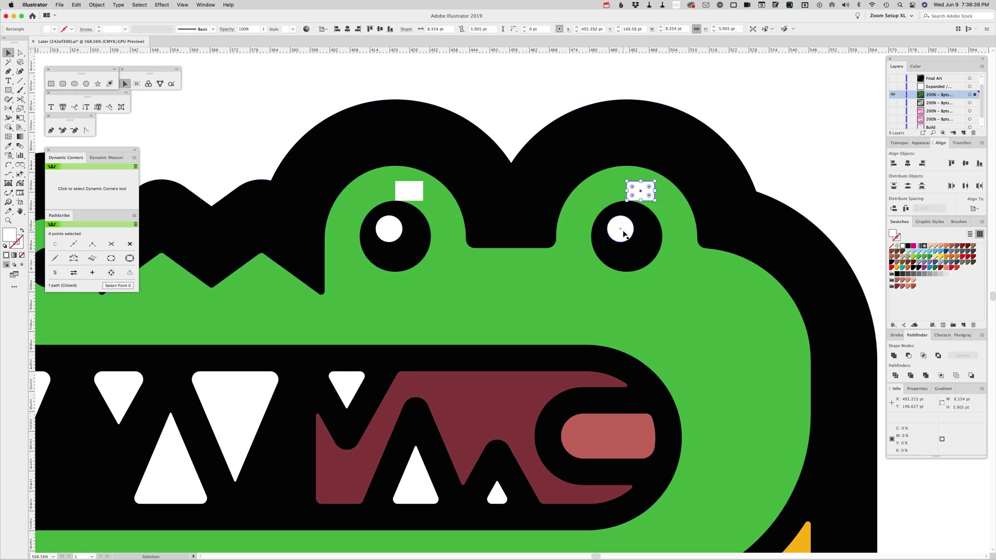
key(Delete)
click(405, 189)
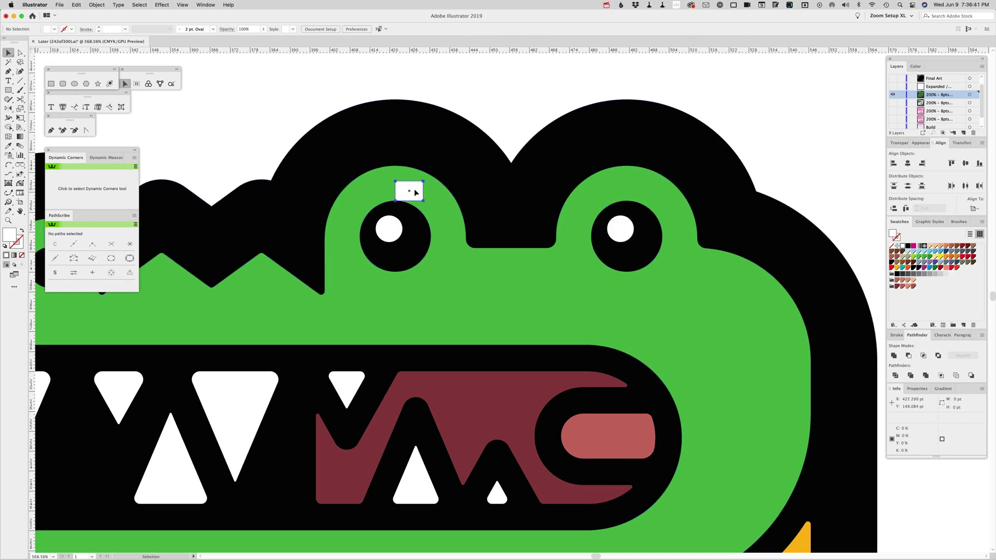
key(Delete)
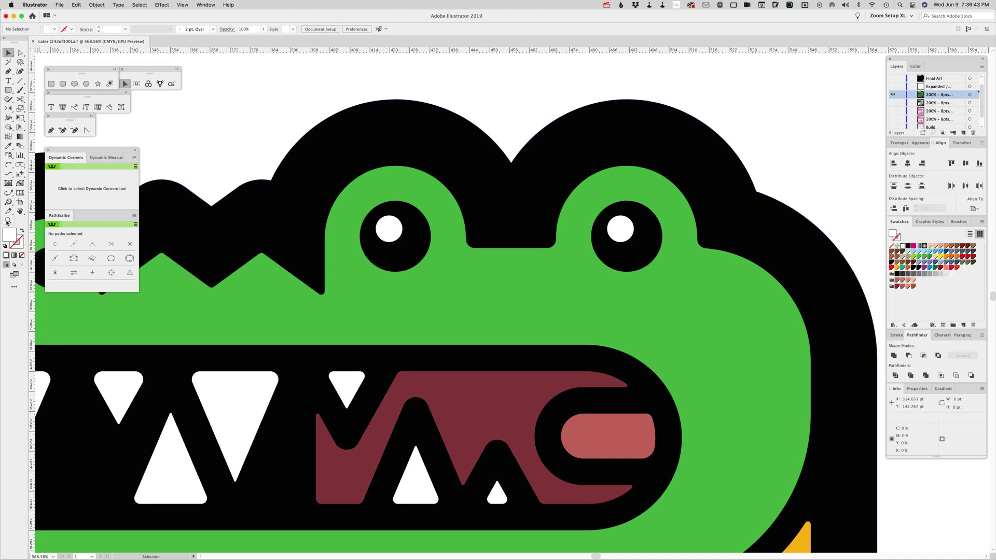
Examine the whole crocodile illustration on the artboard, checking its colours and eye highlights.
click(9, 220)
alt+click(494, 304)
alt+click(495, 306)
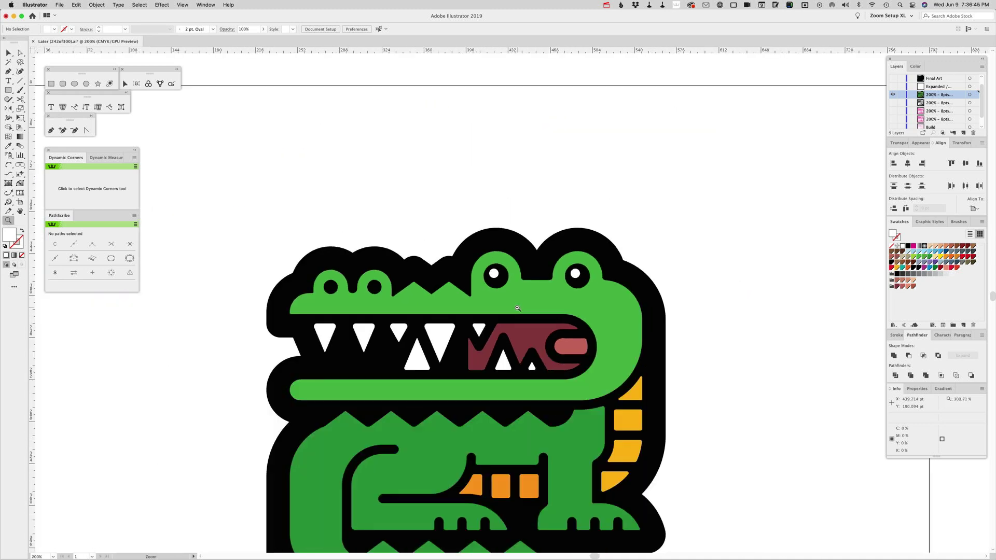
alt+click(517, 308)
drag(517, 308, 546, 241)
scroll(633, 350, down, 2)
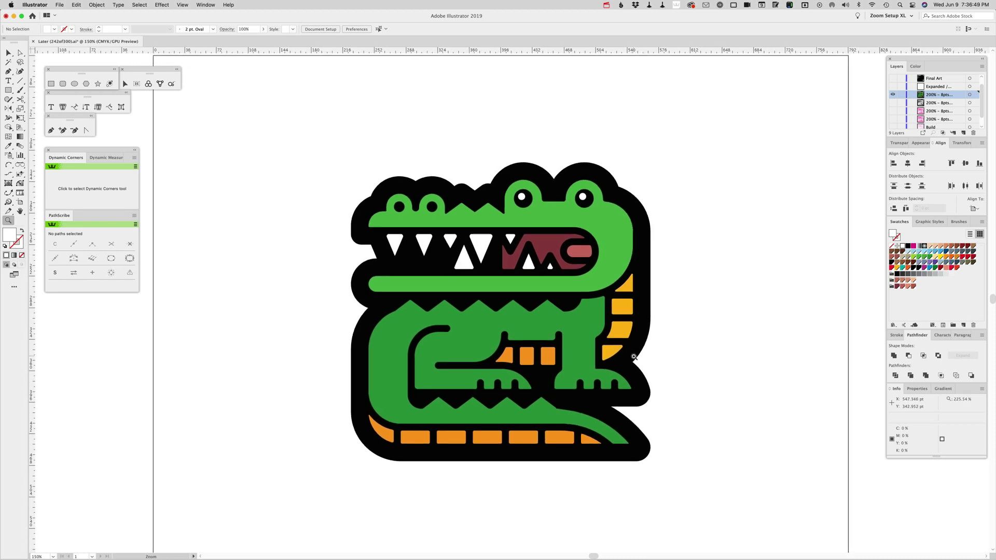
scroll(635, 359, down, 1)
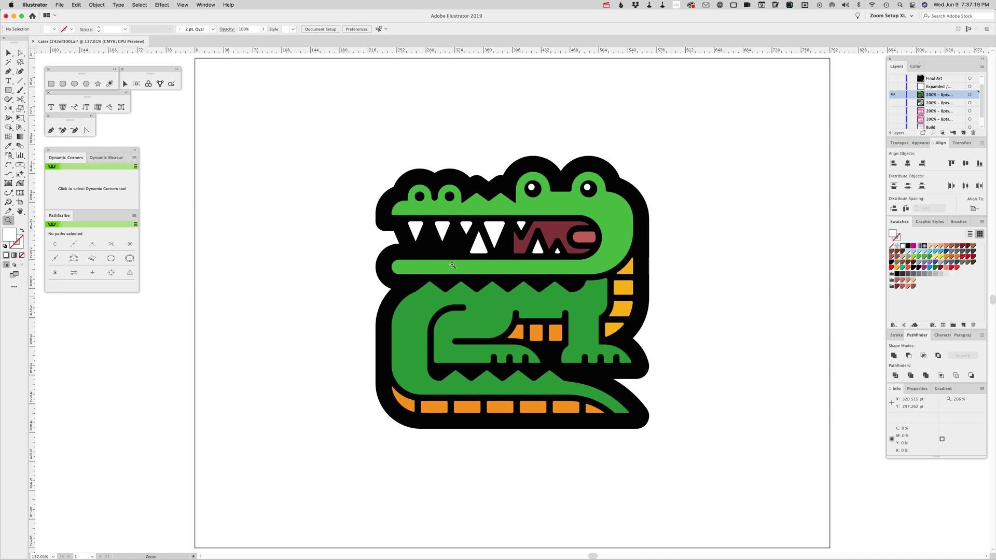
Nudge the large lower front tooth slightly left and build a helper rectangle centred on the gap between the third and fourth upper teeth.
drag(384, 166, 549, 303)
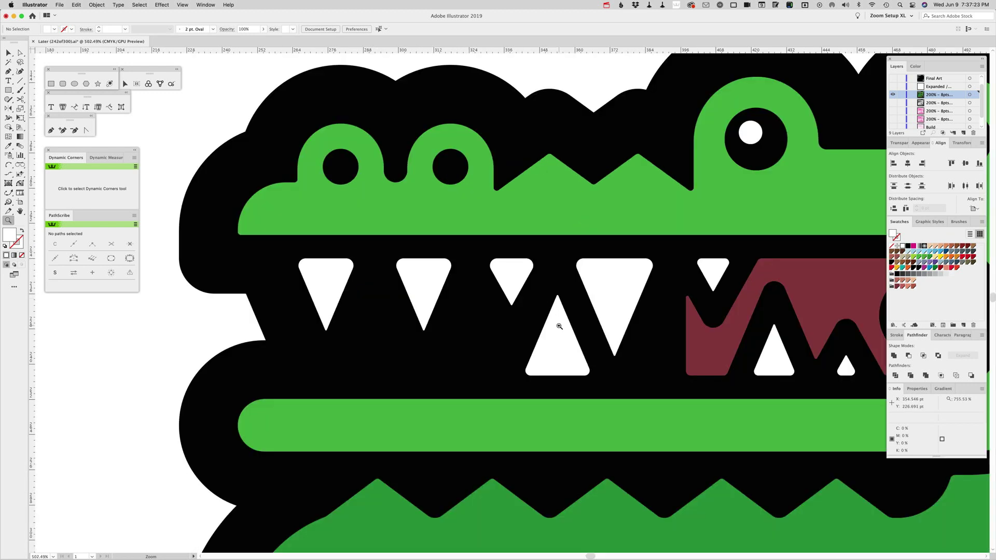
key(v)
drag(559, 326, 555, 331)
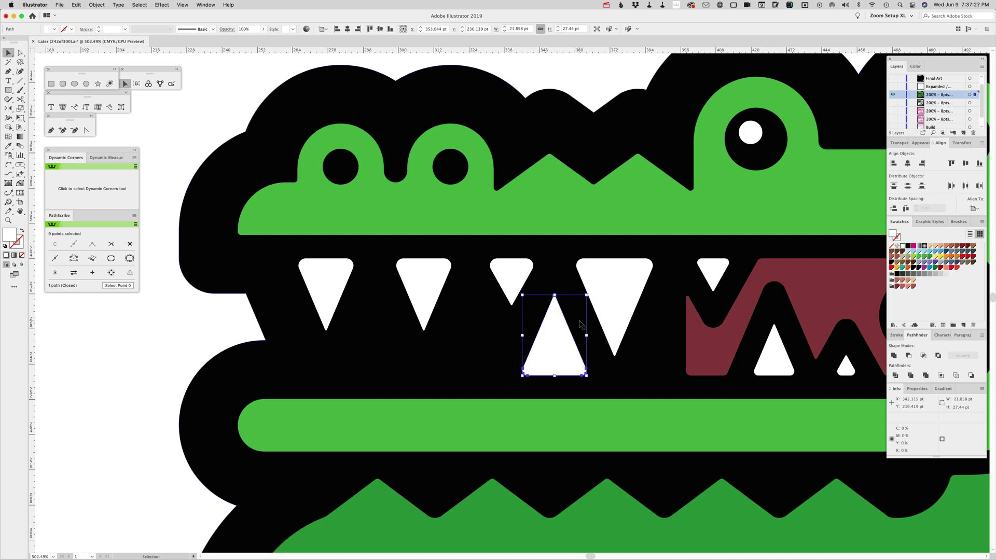
key(m)
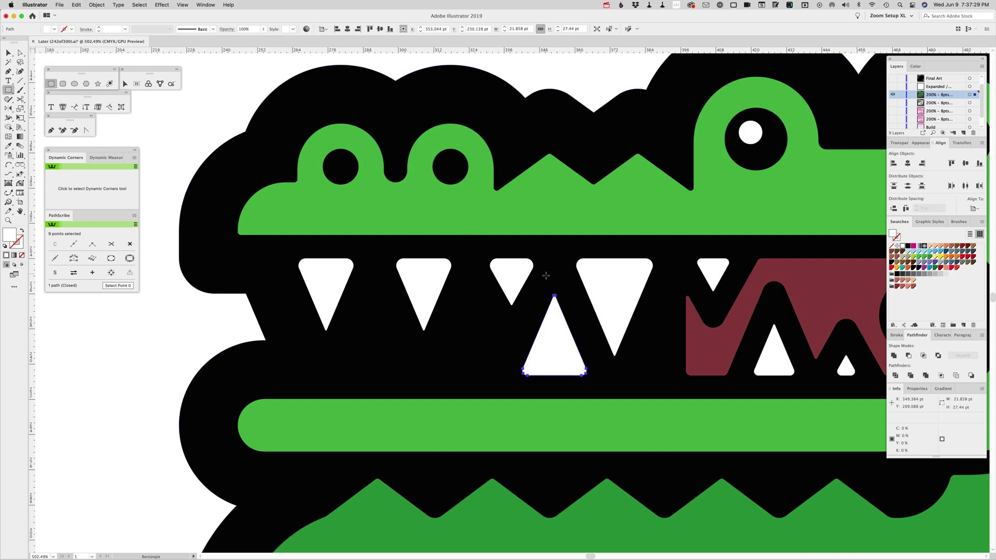
drag(561, 217, 541, 307)
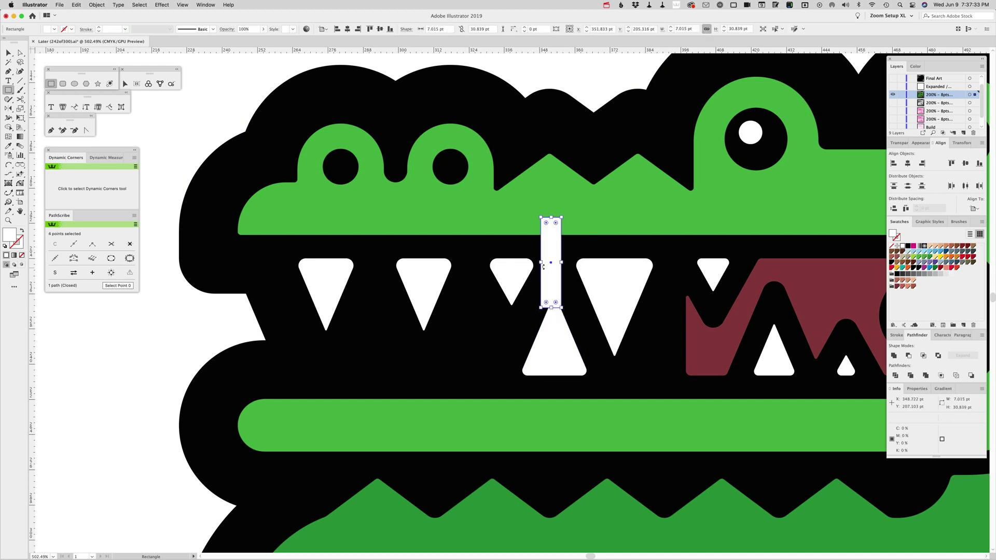
key(v)
drag(541, 262, 577, 265)
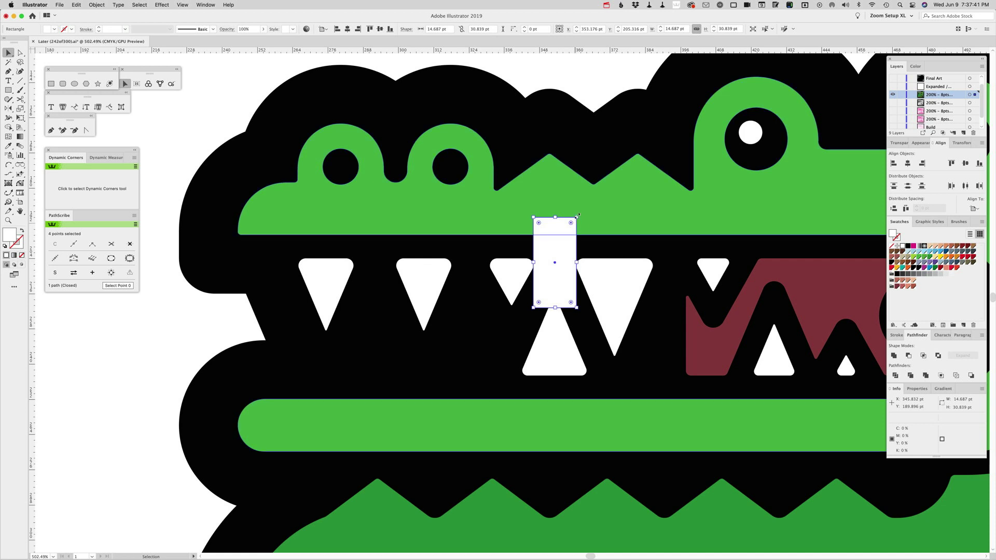
drag(577, 216, 670, 271)
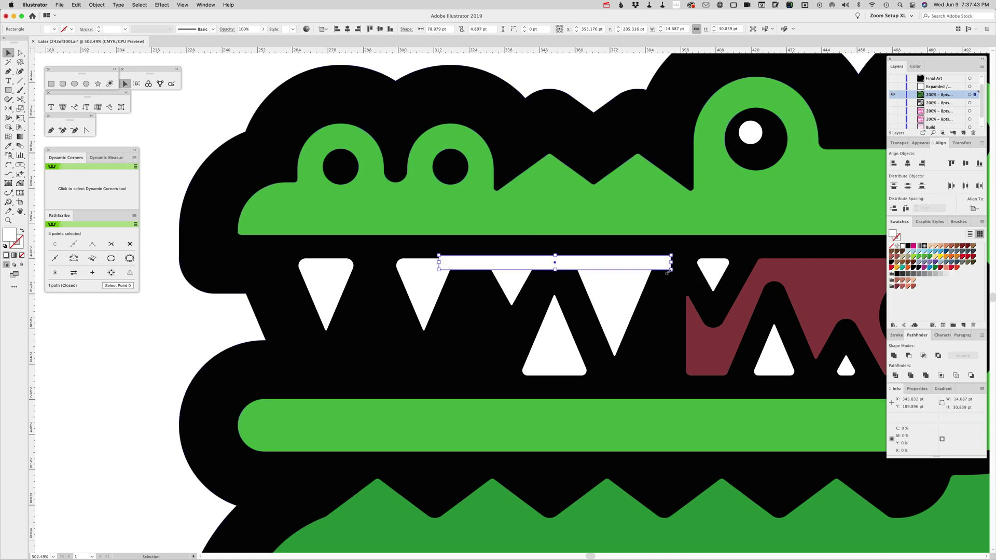
Centre the large lower front tooth horizontally on the helper rectangle, and delete the rectangle.
shift+click(557, 337)
click(569, 265)
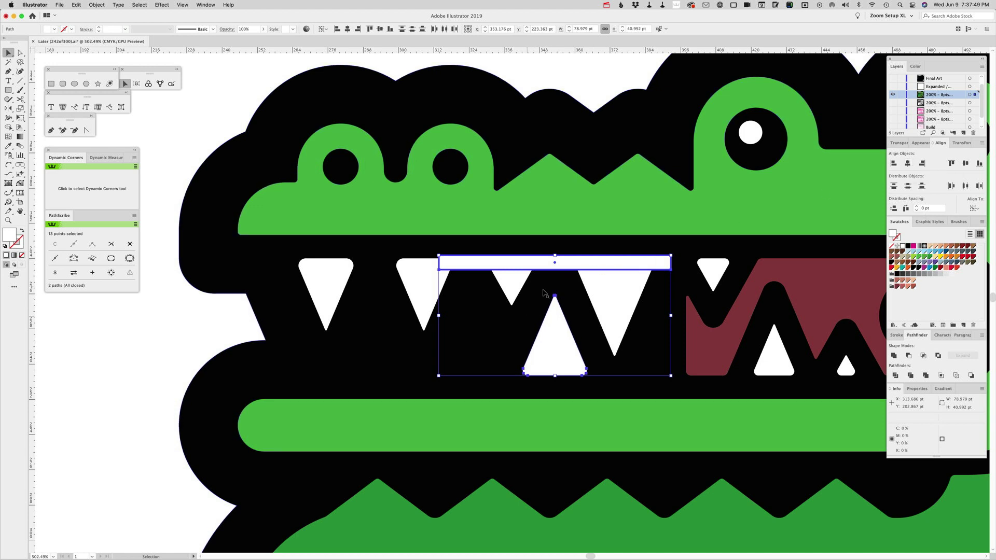
click(233, 309)
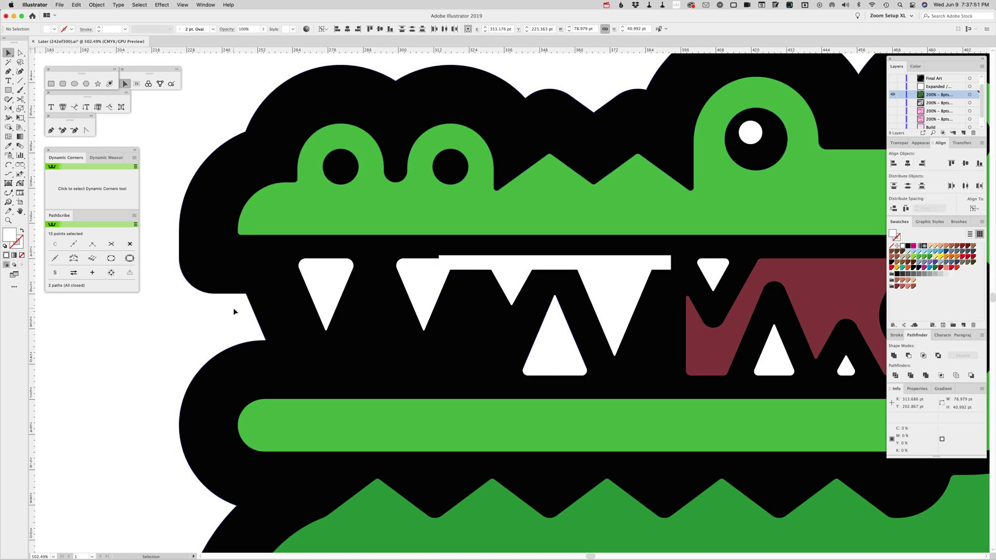
click(480, 271)
key(Delete)
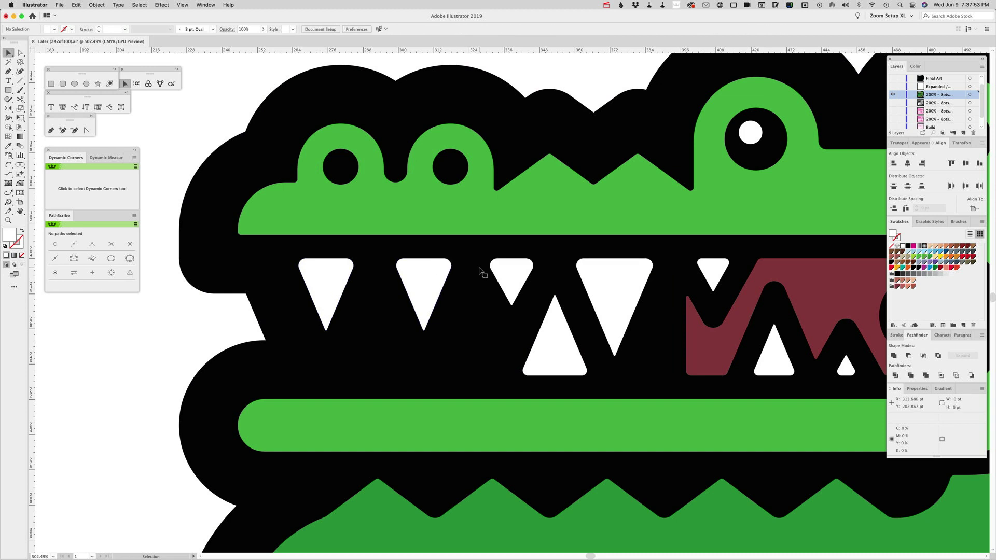
Darken the mouth interior's global dark red swatch by setting its magenta to 77% and its black to 55%.
key(super+0)
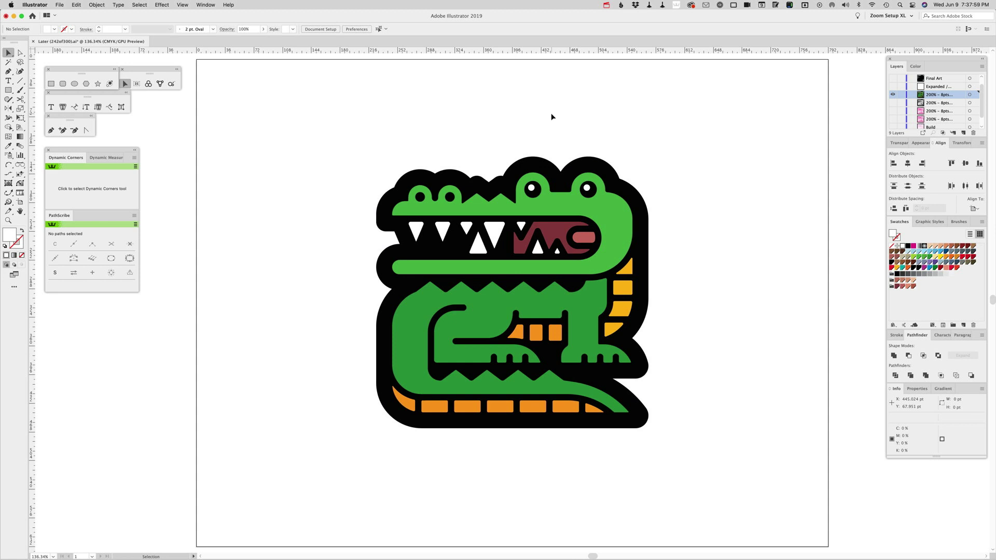
click(555, 236)
double_click(899, 287)
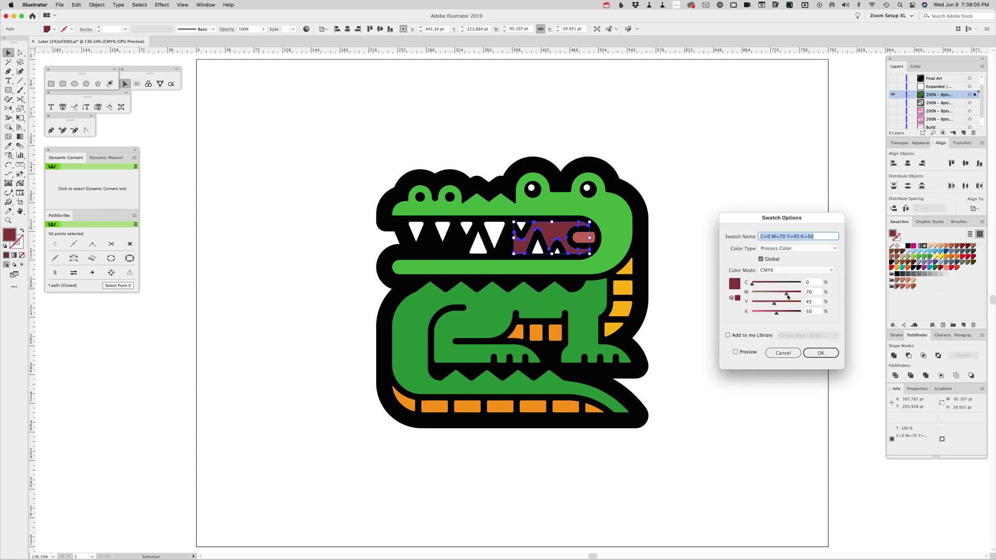
drag(787, 296, 779, 314)
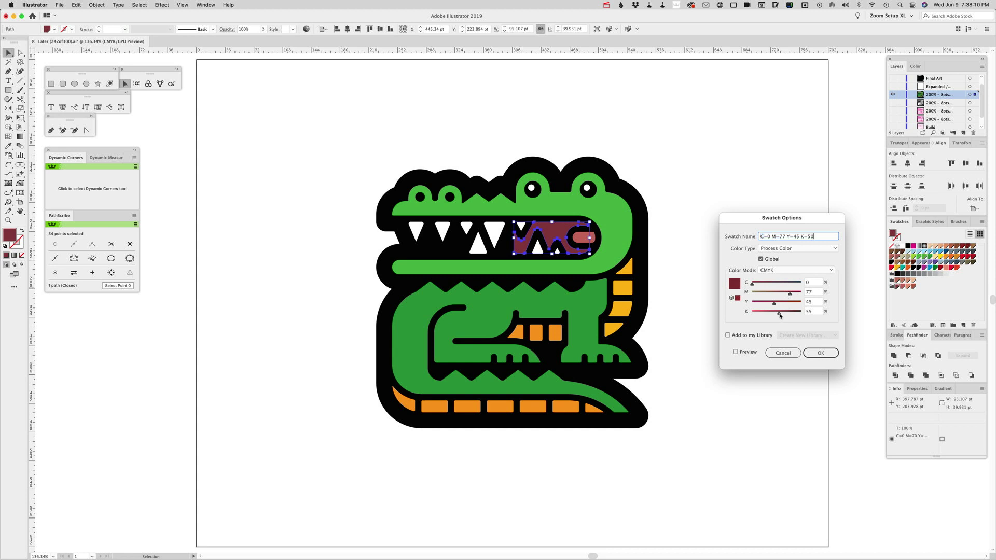
click(747, 354)
click(821, 352)
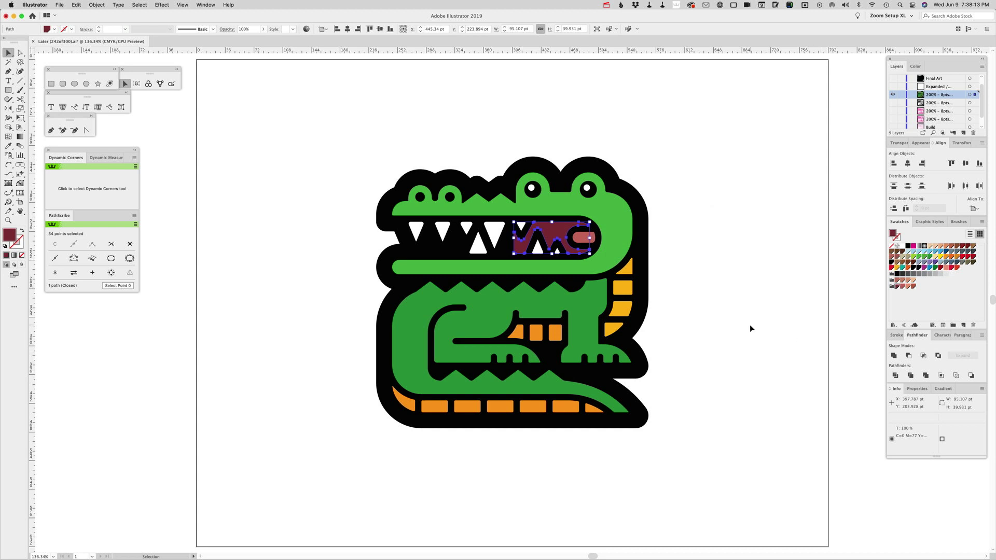
click(749, 324)
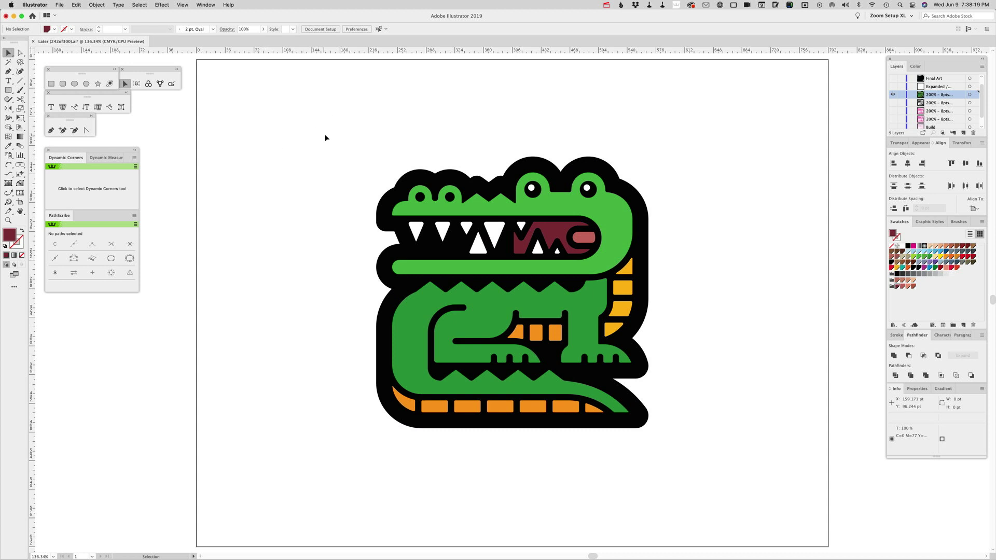
Select all the crocodile artwork and group it.
drag(325, 134, 725, 474)
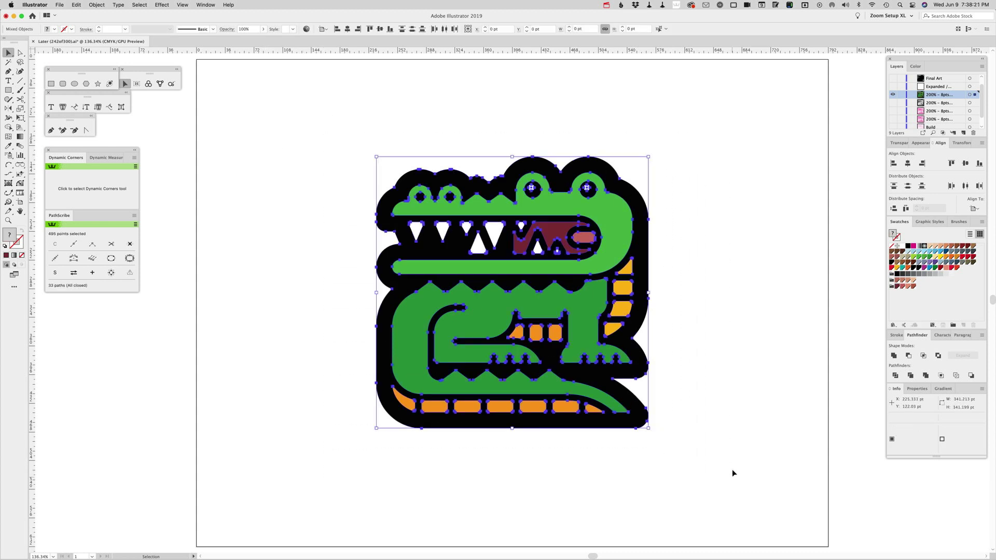
shift+click(647, 249)
shift+click(649, 250)
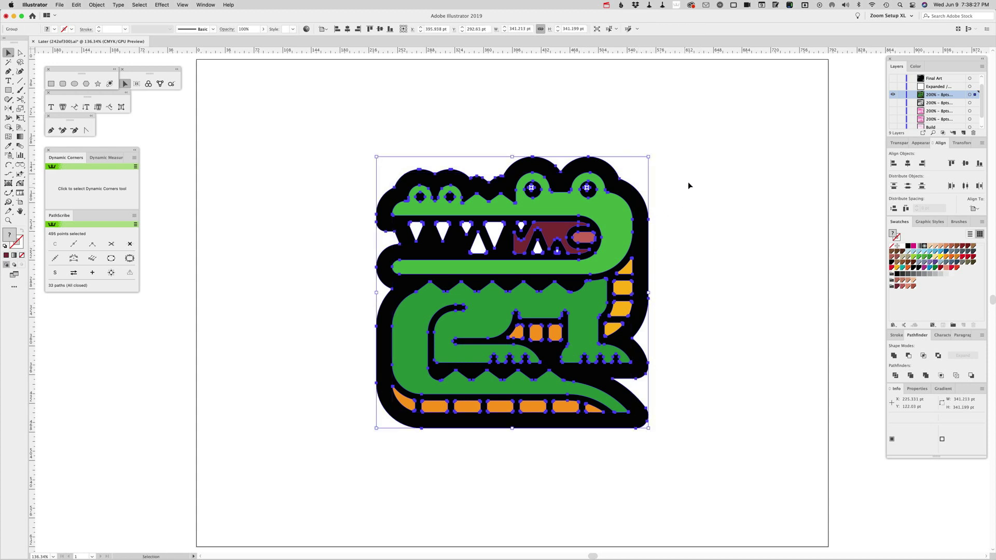
Duplicate the layer "200% - 8pts copy 6" and hide the original layer.
click(982, 67)
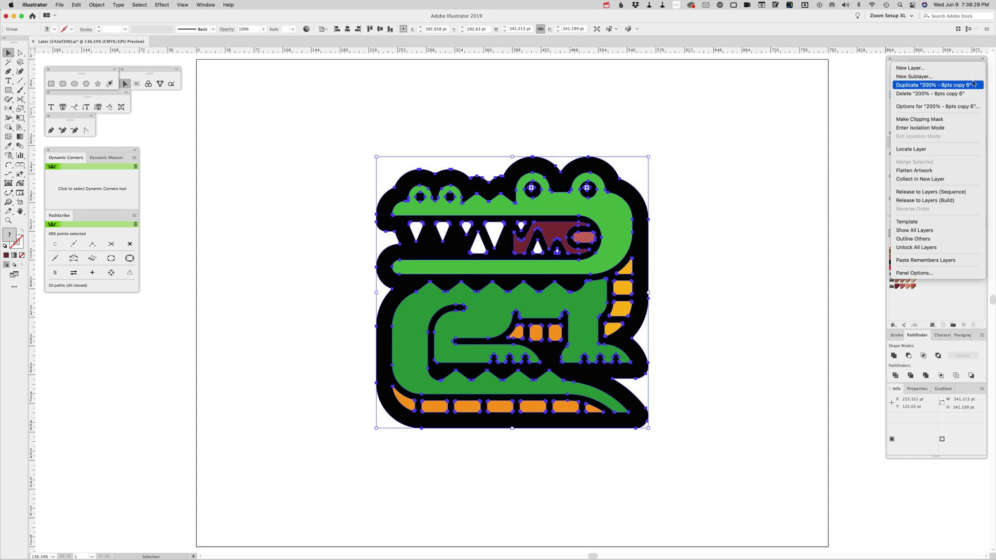
click(957, 86)
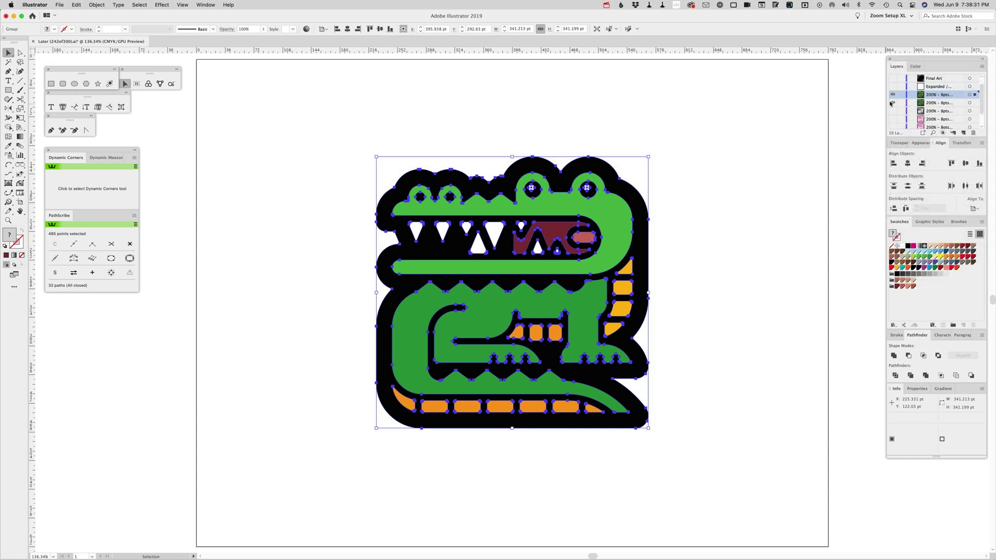
click(707, 191)
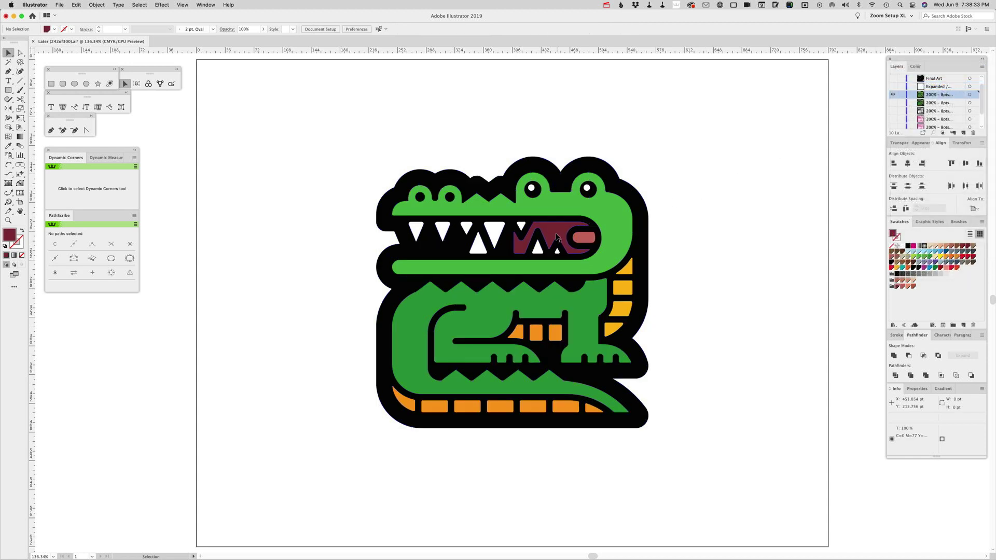
Scale the duplicated crocodile uniformly to 50% and move it up and to the left on the artboard.
key(super+z)
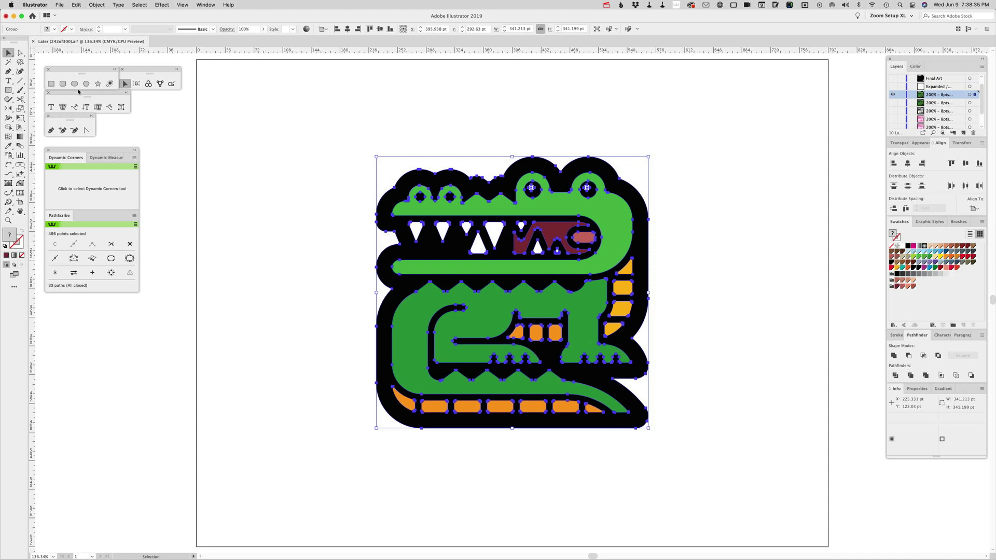
double_click(20, 108)
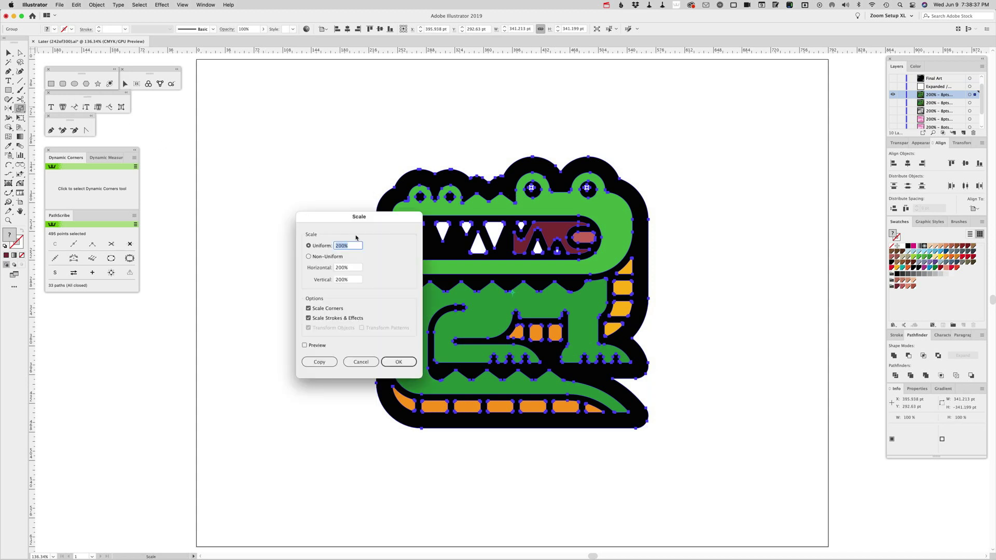
text(50)
key(Return)
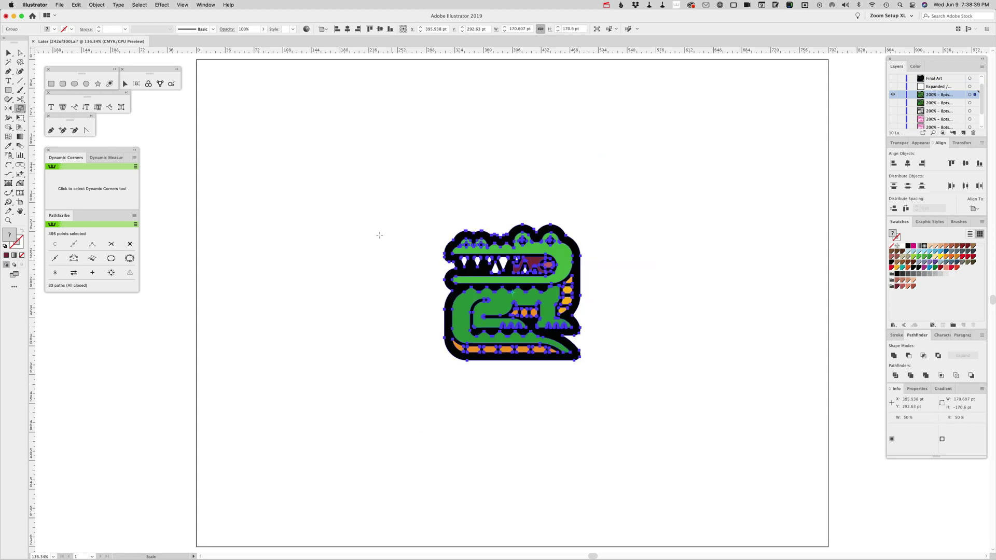
key(v)
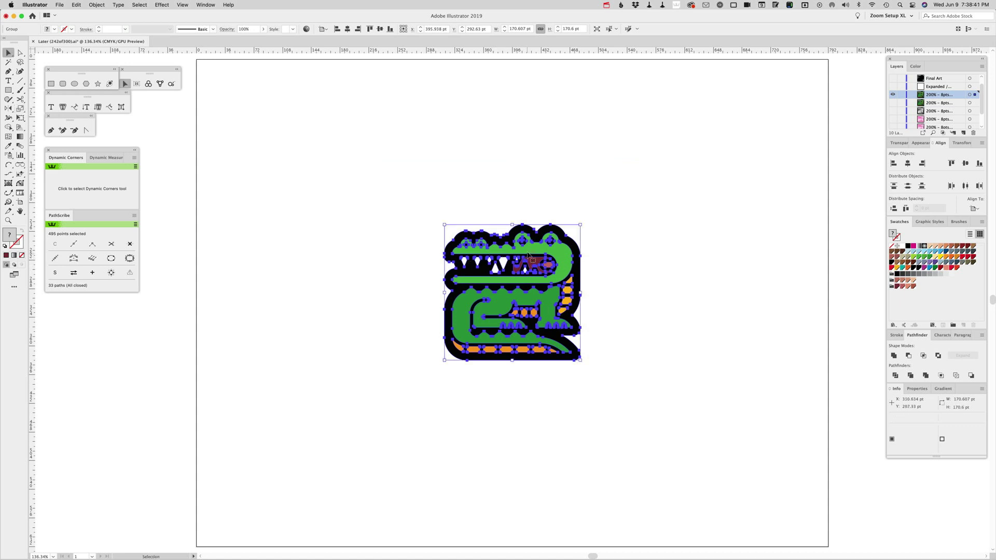
drag(537, 259, 459, 214)
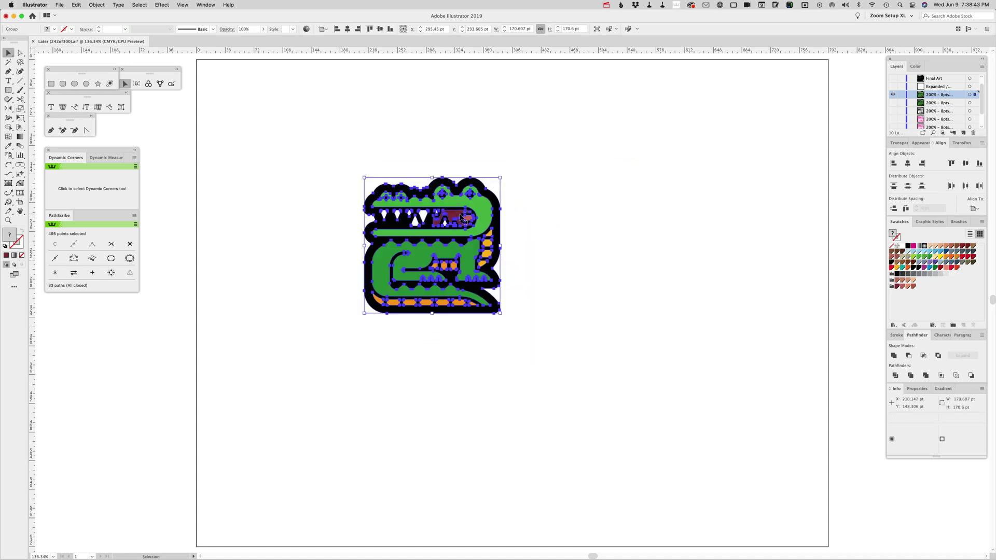
Apply the 0.75 pt magenta outline graphic style to the small crocodile's black silhouette.
click(496, 185)
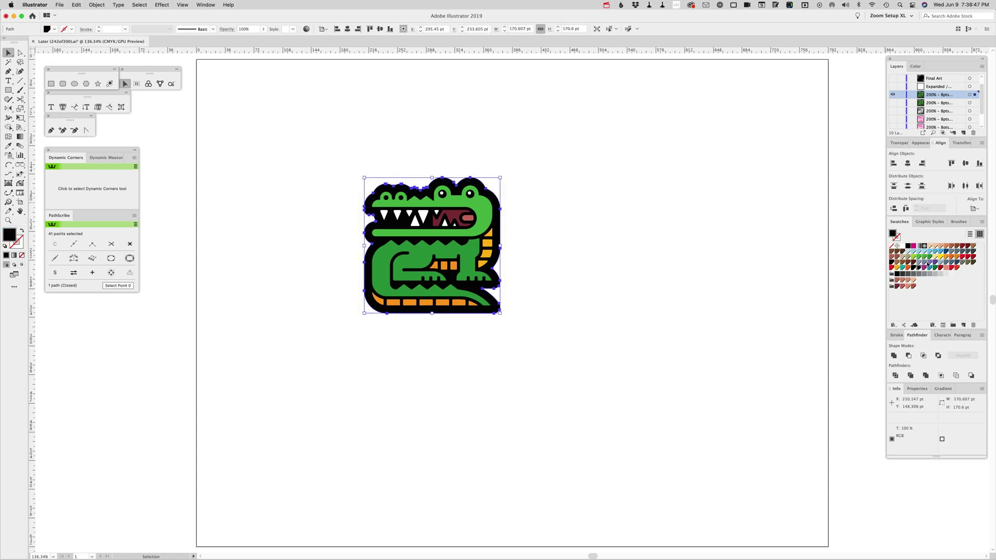
click(929, 221)
click(901, 240)
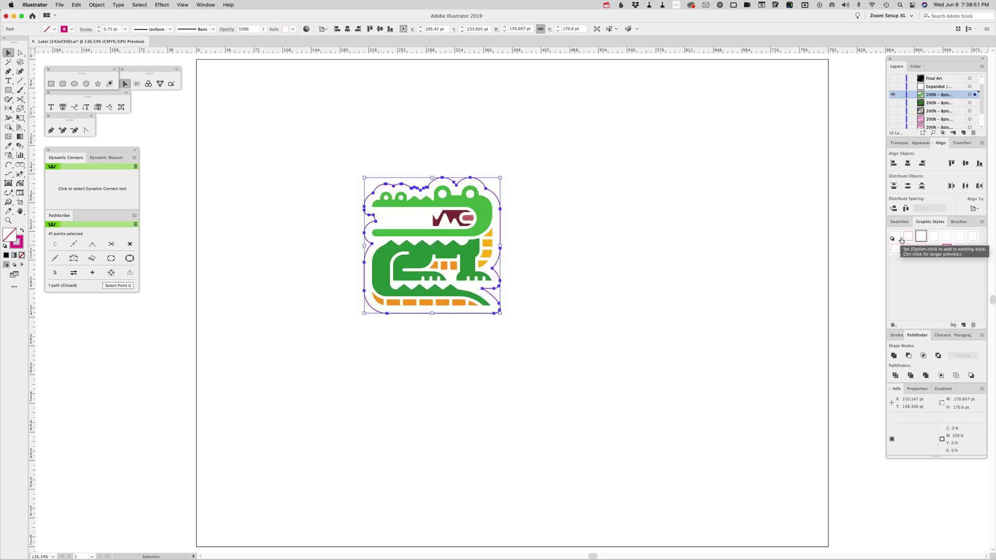
Offset the small crocodile's magenta outline by -5 pt with round joins to add an inner outline.
click(96, 5)
mouse_move(122, 206)
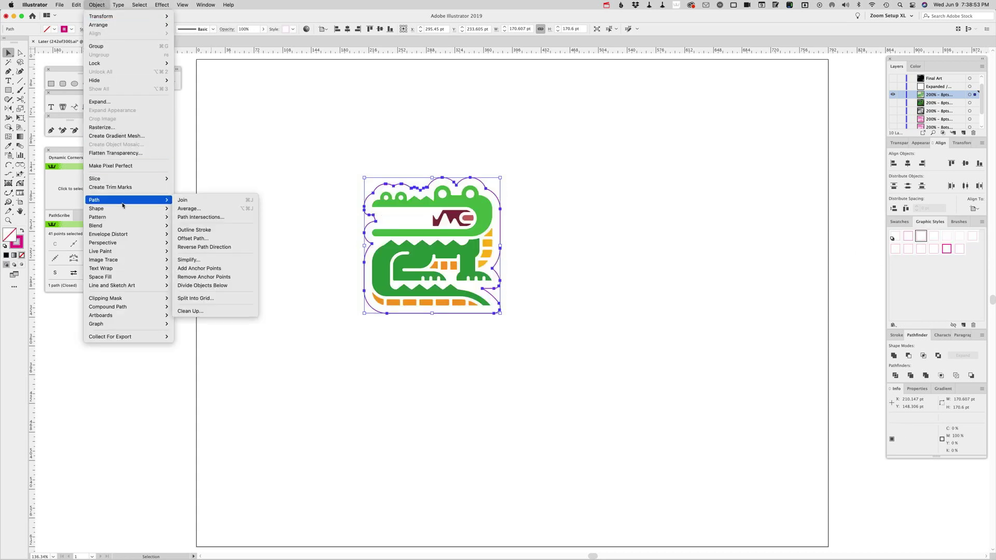
click(193, 238)
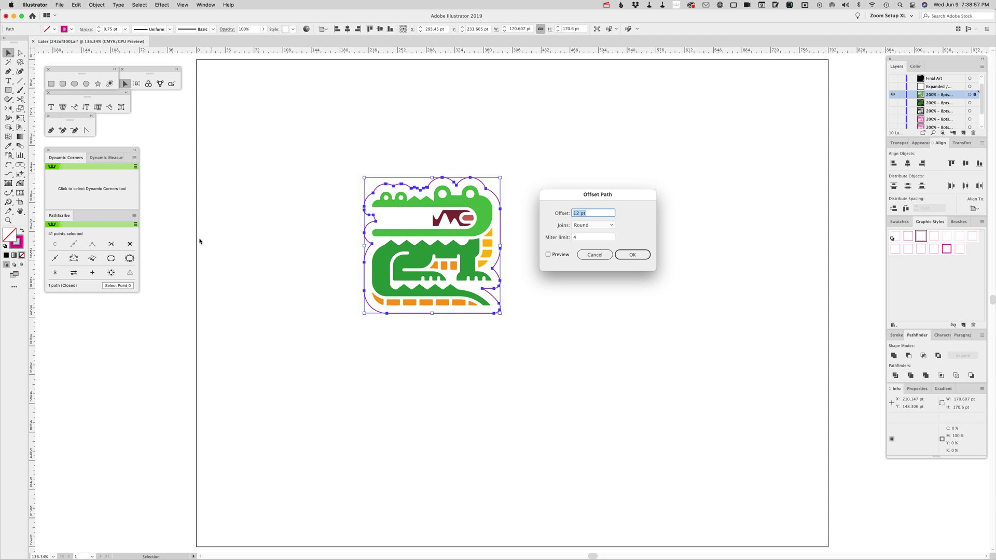
text(-5)
key(Return)
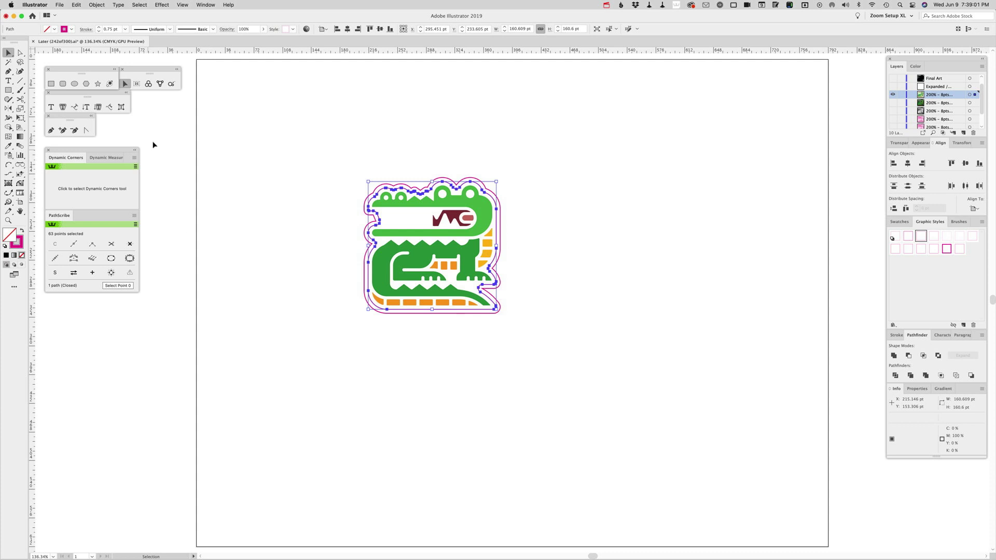
click(328, 154)
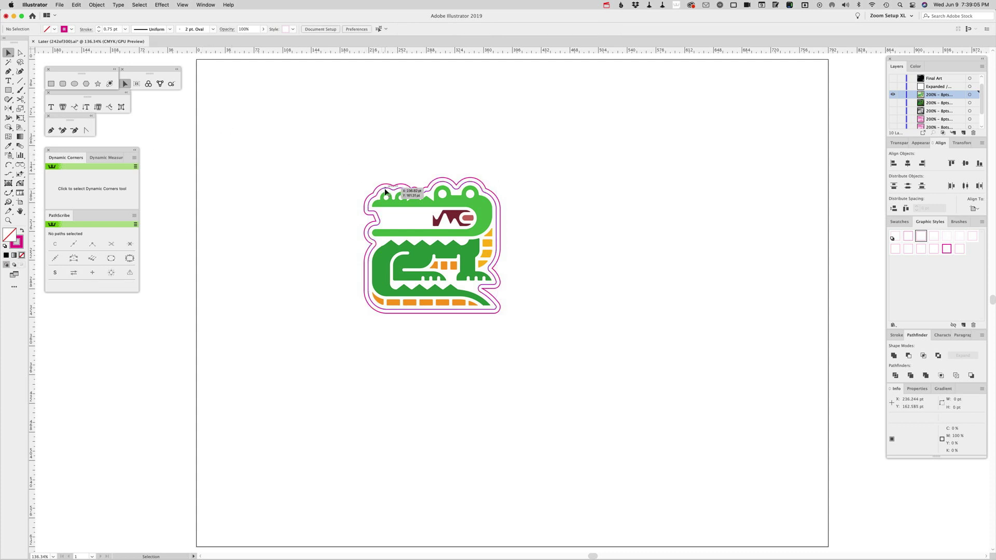
Rotate a copy of the outlined crocodile 90° clockwise and place it to the original's right with their inner outlines touching.
drag(349, 169, 559, 369)
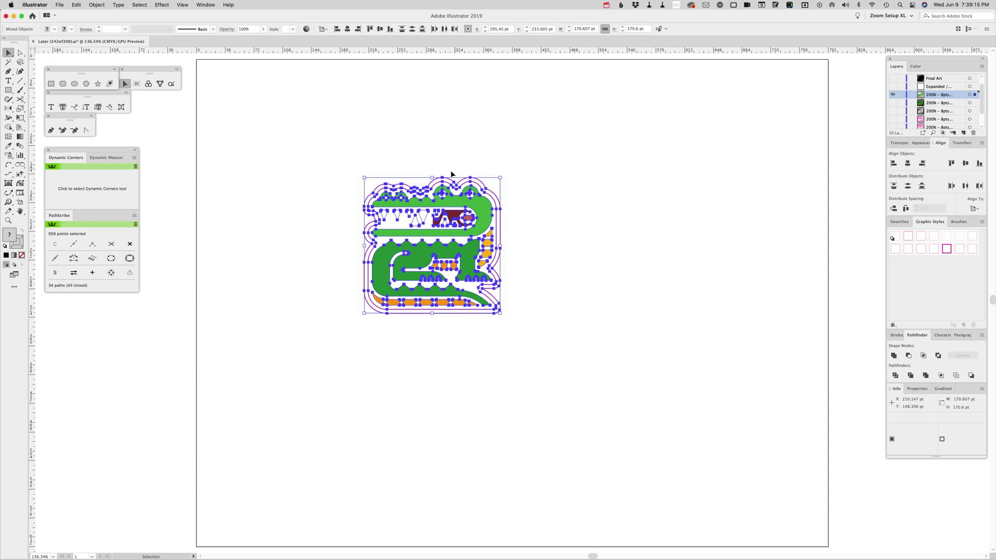
drag(433, 175, 538, 258)
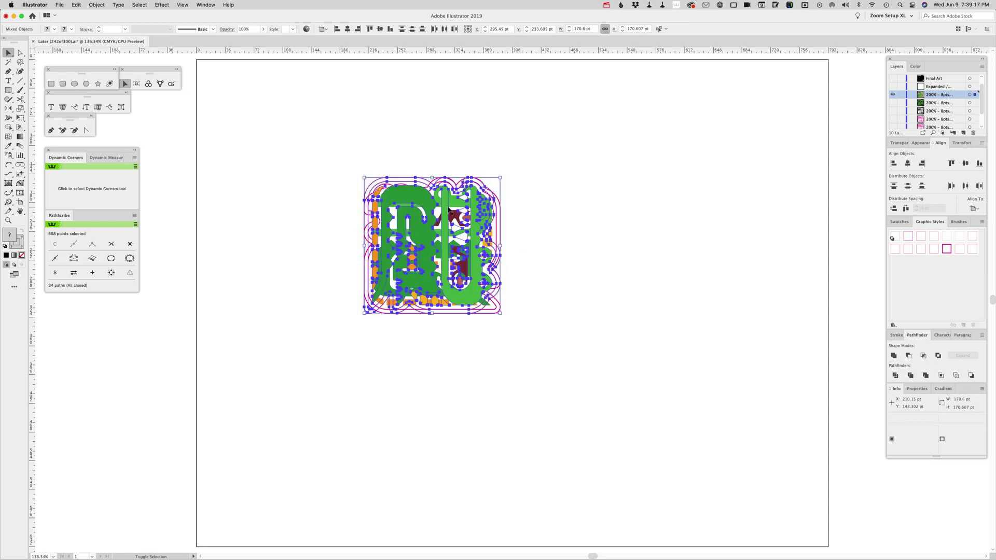
drag(428, 198, 574, 198)
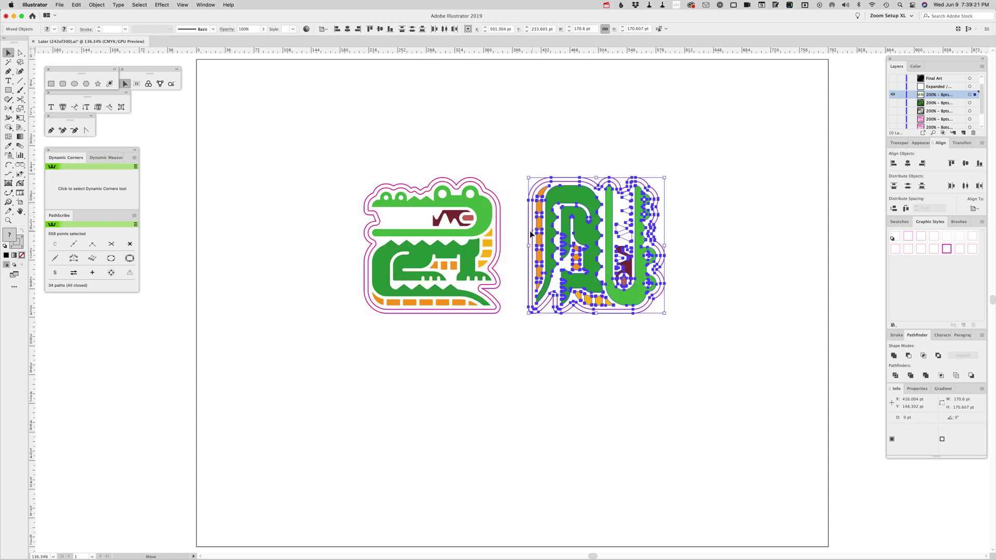
drag(533, 235, 497, 235)
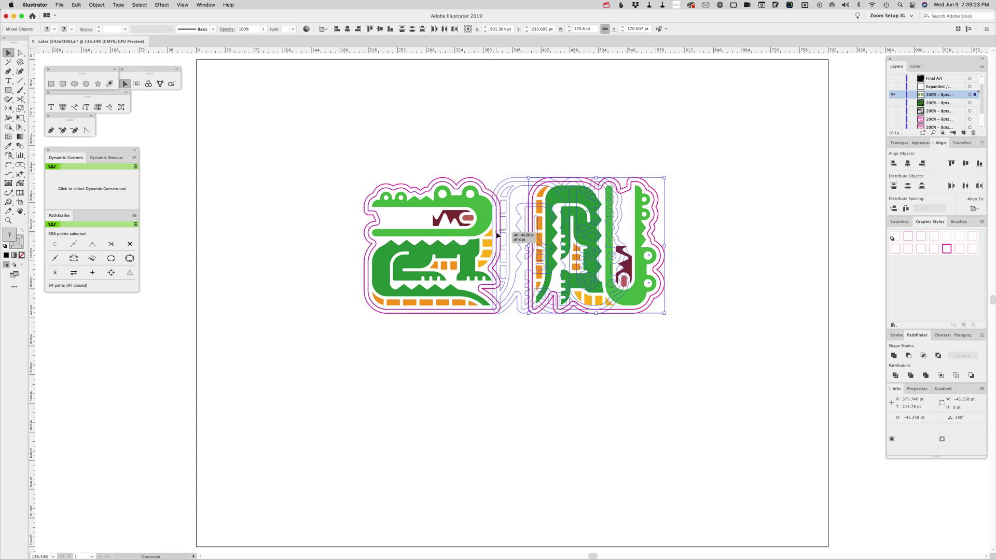
click(515, 154)
Rotate a copy of the crocodile pair 180° and place it below the pair with the inner outlines touching.
drag(336, 152, 674, 340)
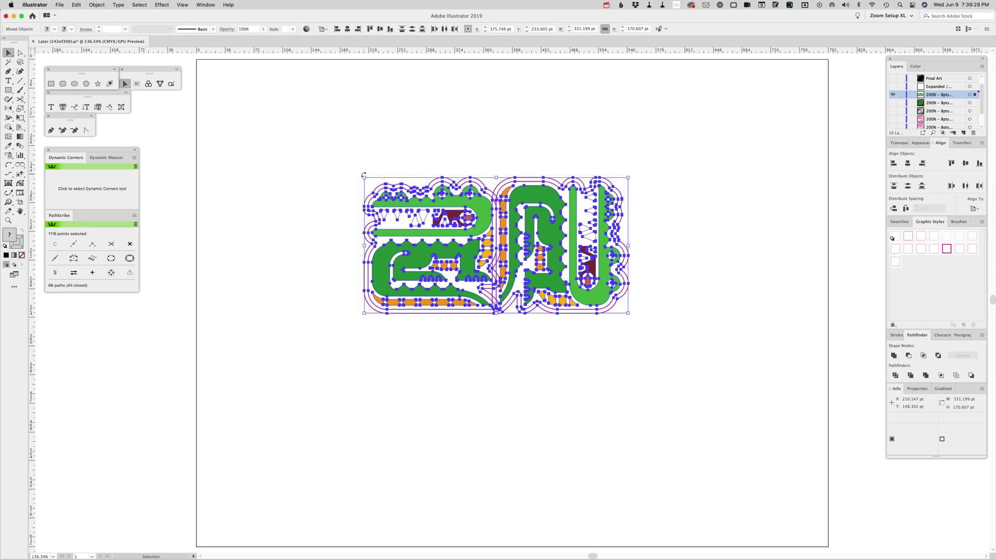
drag(364, 176, 674, 310)
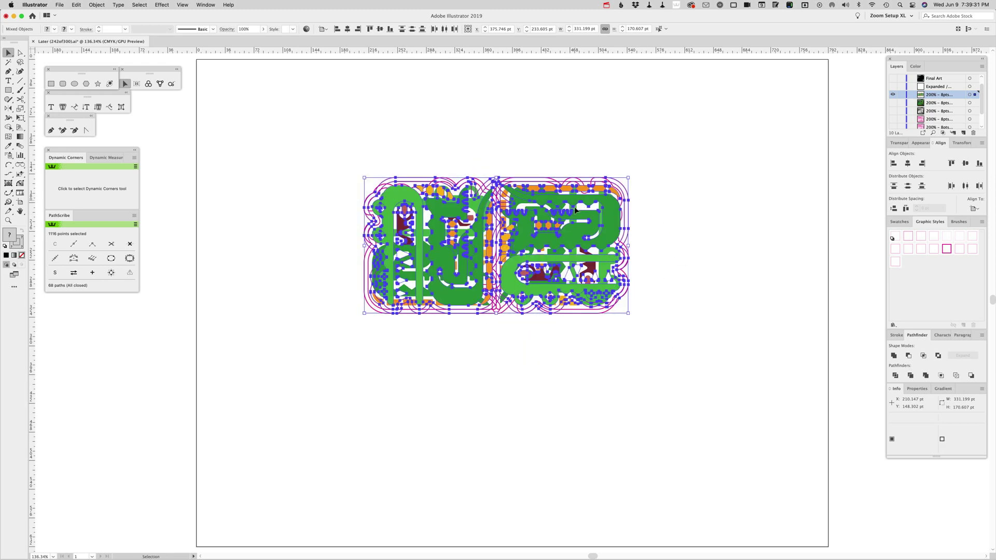
drag(574, 209, 582, 345)
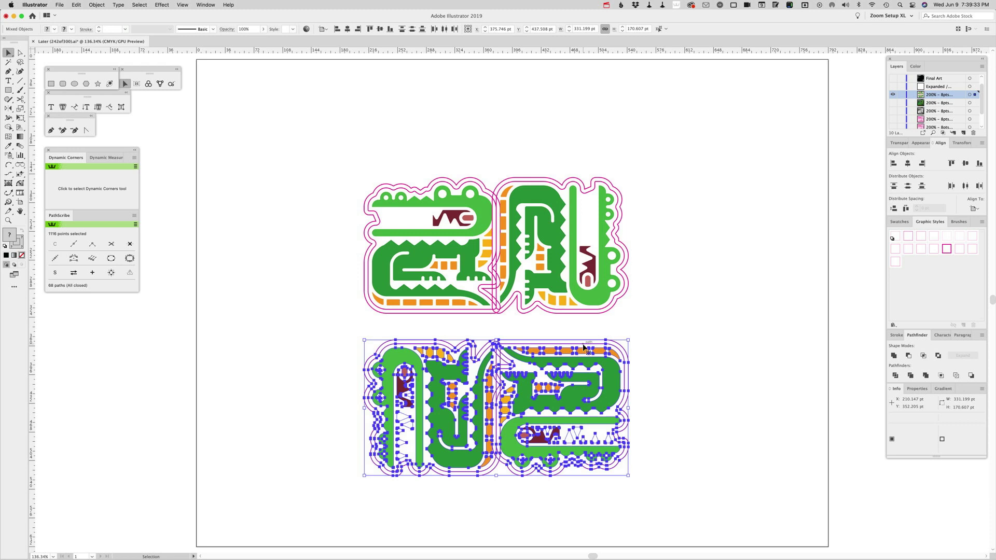
drag(584, 347, 585, 312)
click(681, 316)
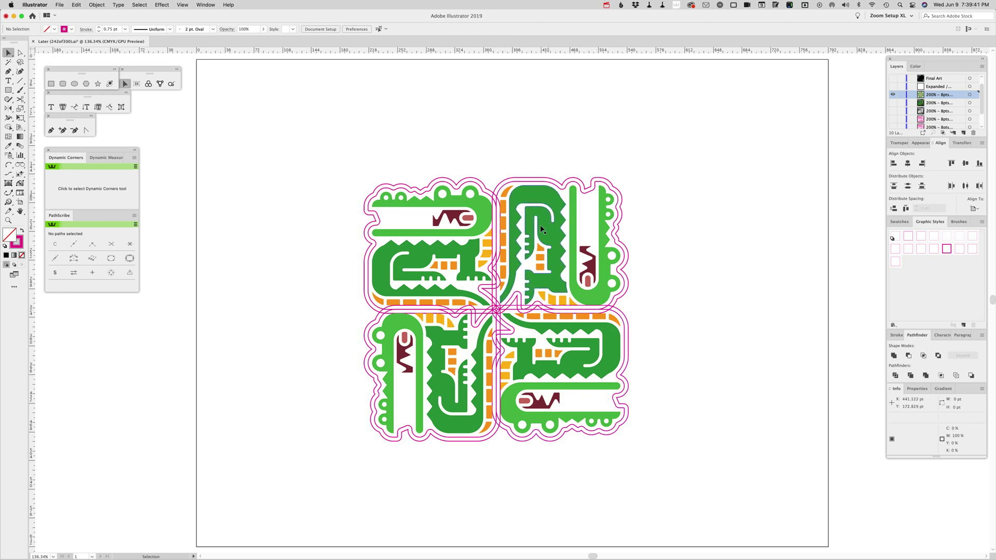
drag(347, 163, 713, 477)
click(705, 374)
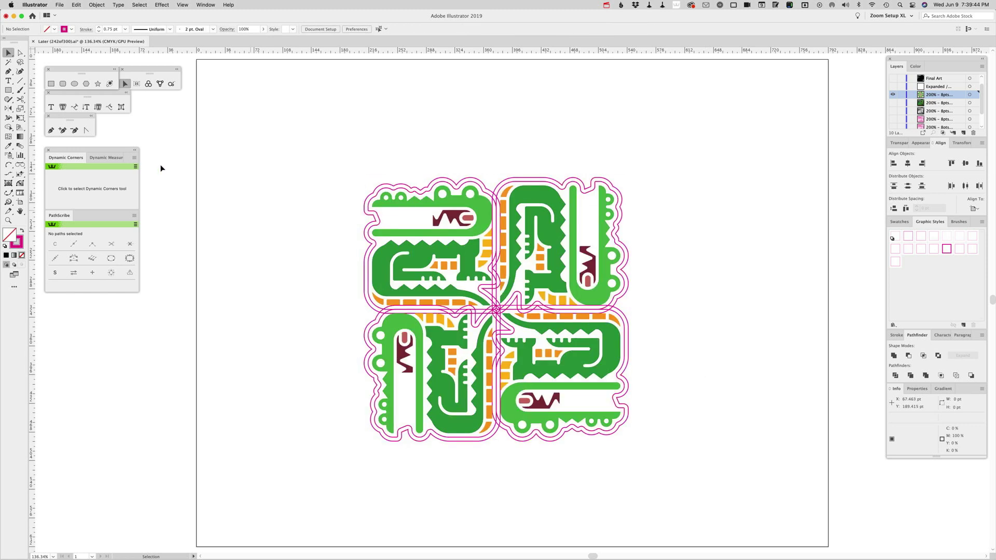
click(21, 184)
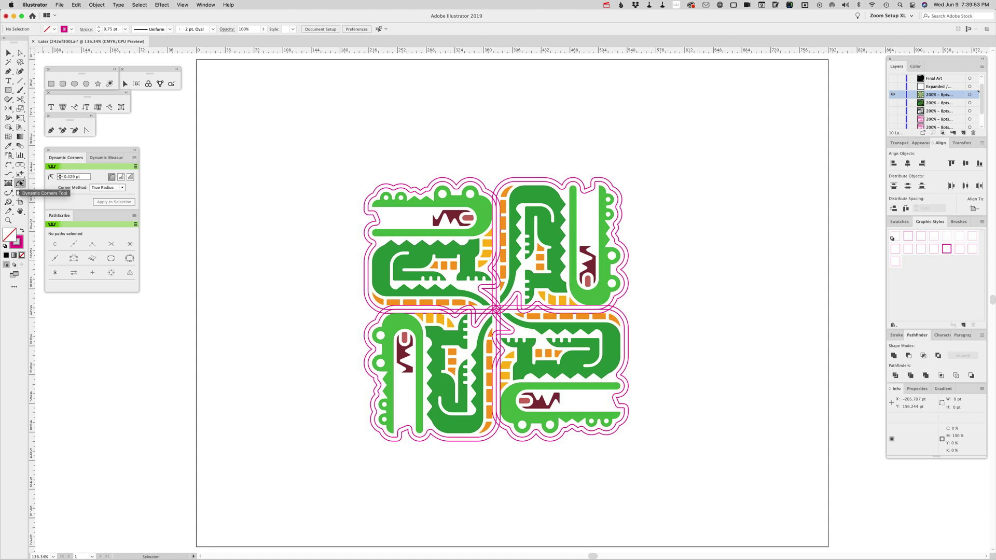
click(20, 183)
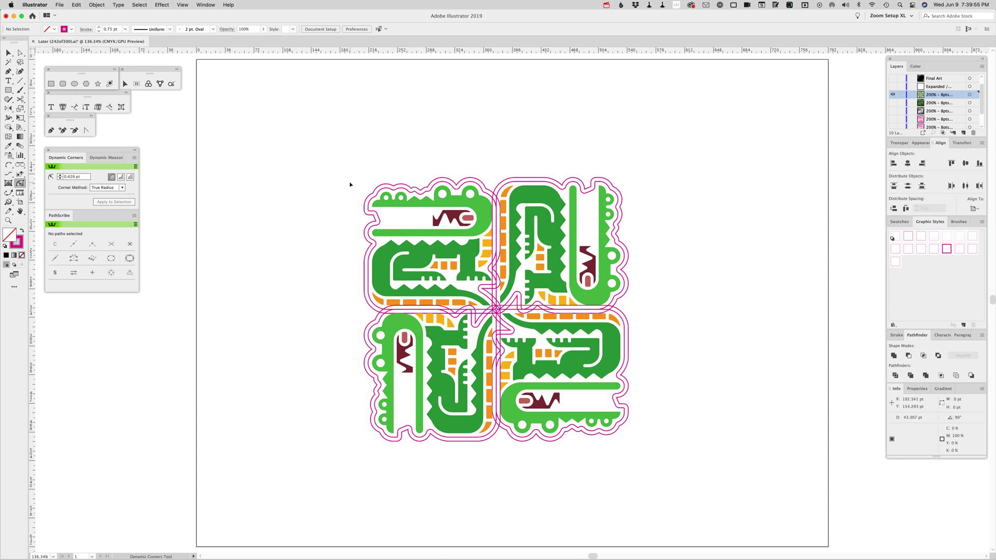
key(v)
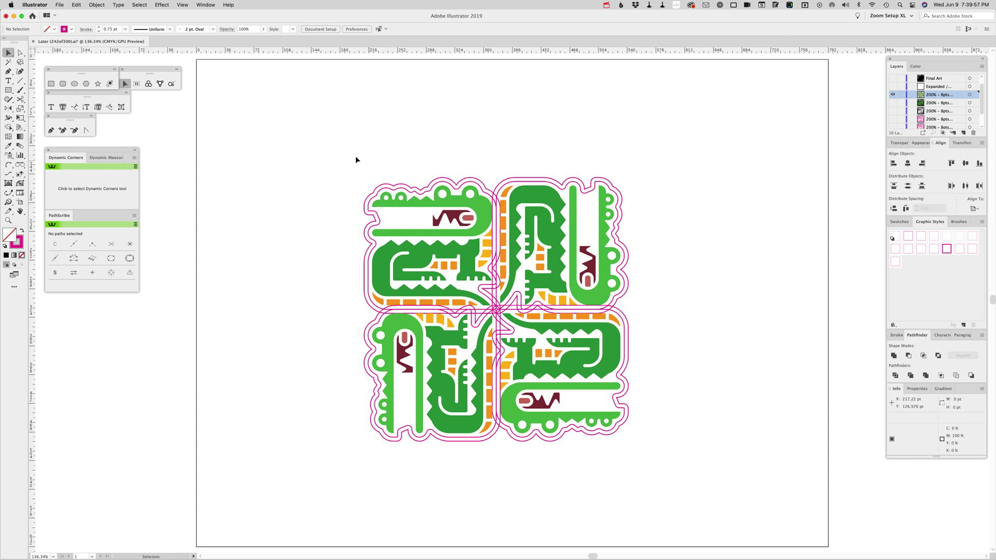
Select all four crocodiles with their outlines and save them as a new pattern swatch.
drag(336, 155, 665, 469)
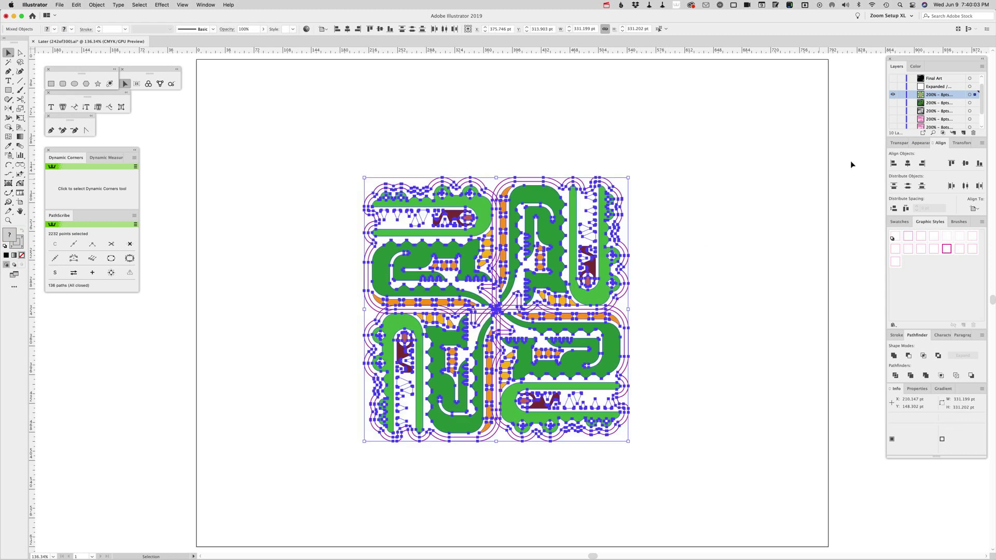
click(902, 223)
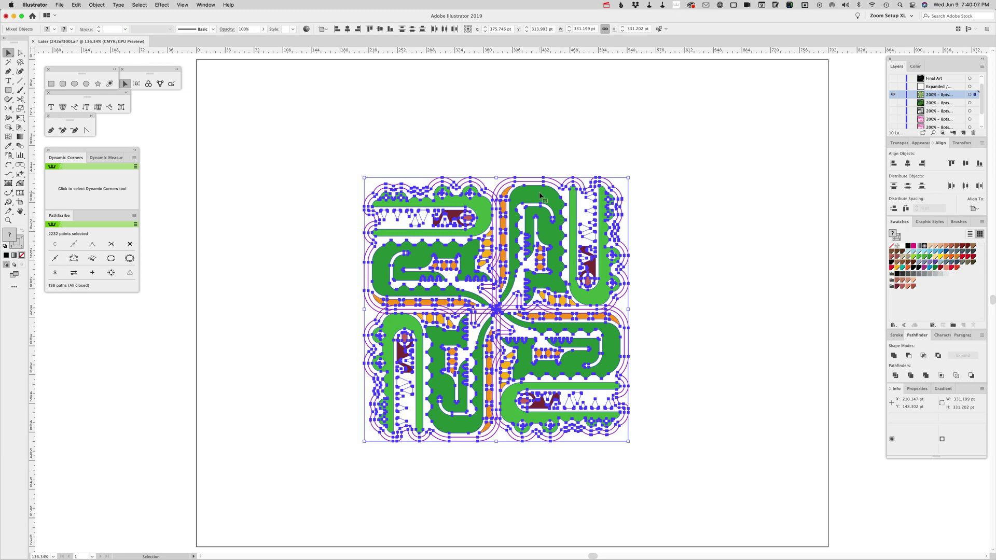
drag(540, 196, 903, 254)
click(745, 180)
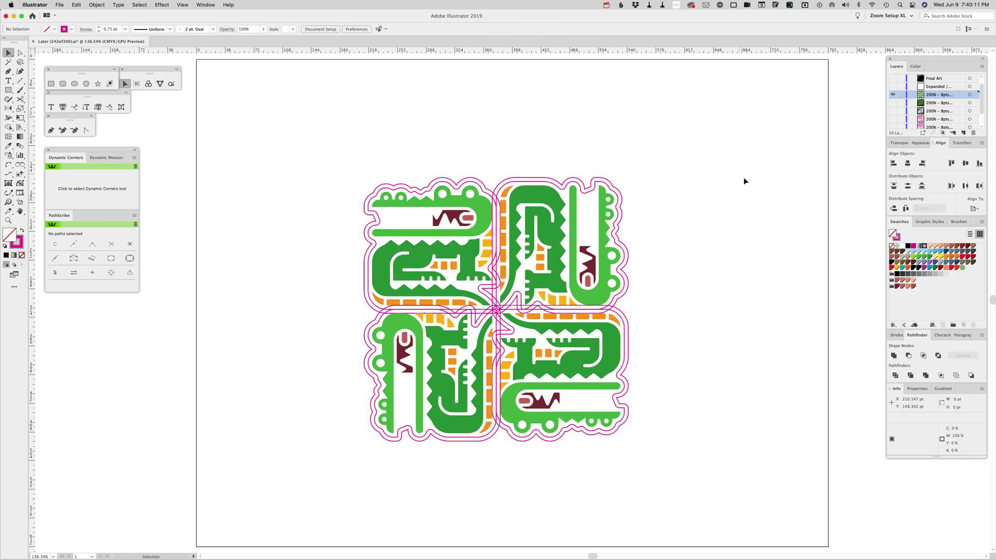
Open the new crocodile pattern for editing and resize its tile to 321.2026 × 321.2026 pt, matching the inner outlines.
double_click(962, 269)
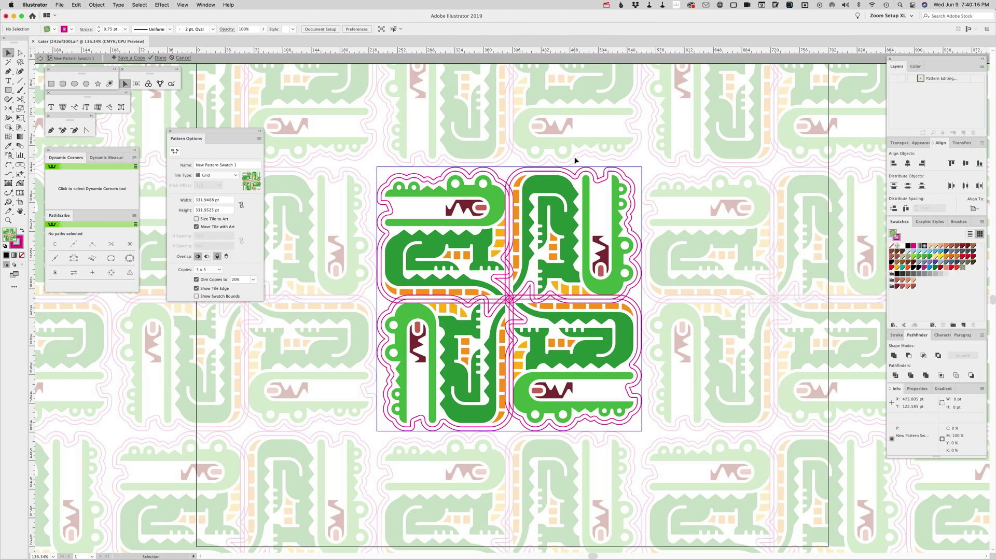
click(175, 152)
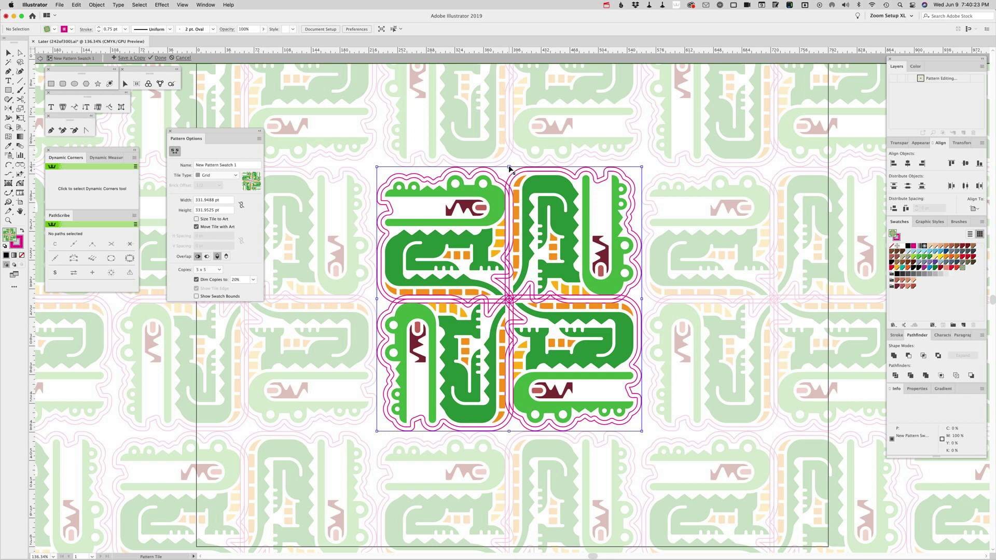
drag(509, 168, 535, 171)
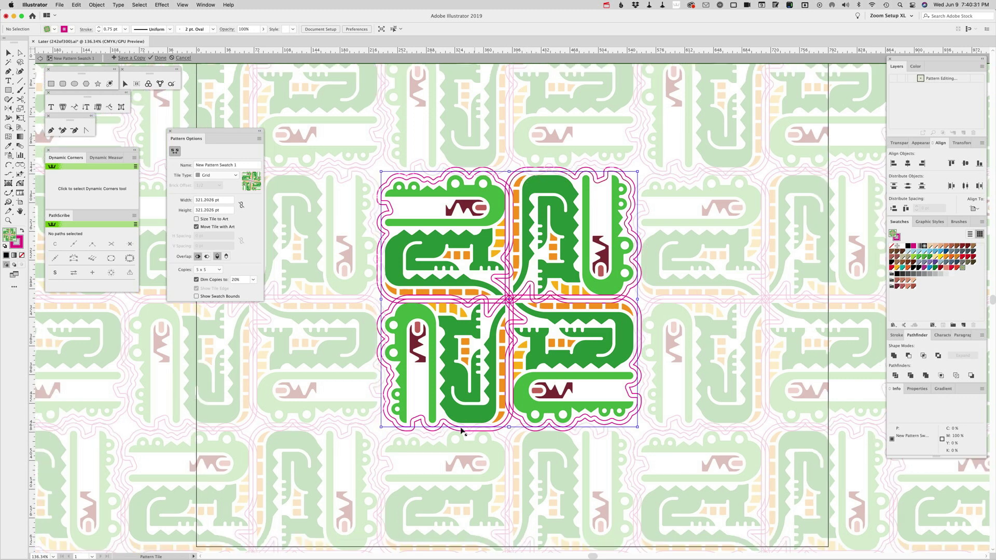
Remove all the magenta outlines from the pattern artwork and finish editing the pattern.
key(a)
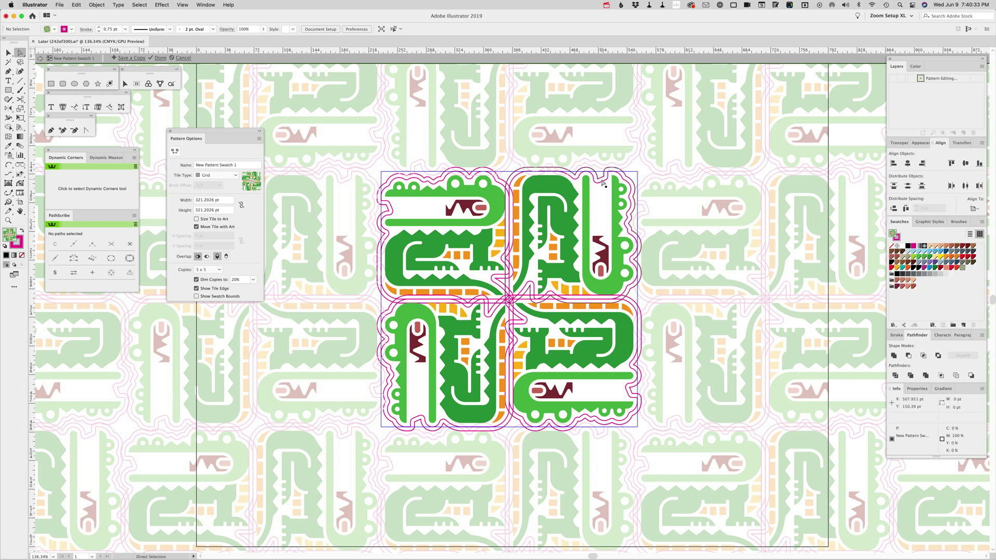
key(v)
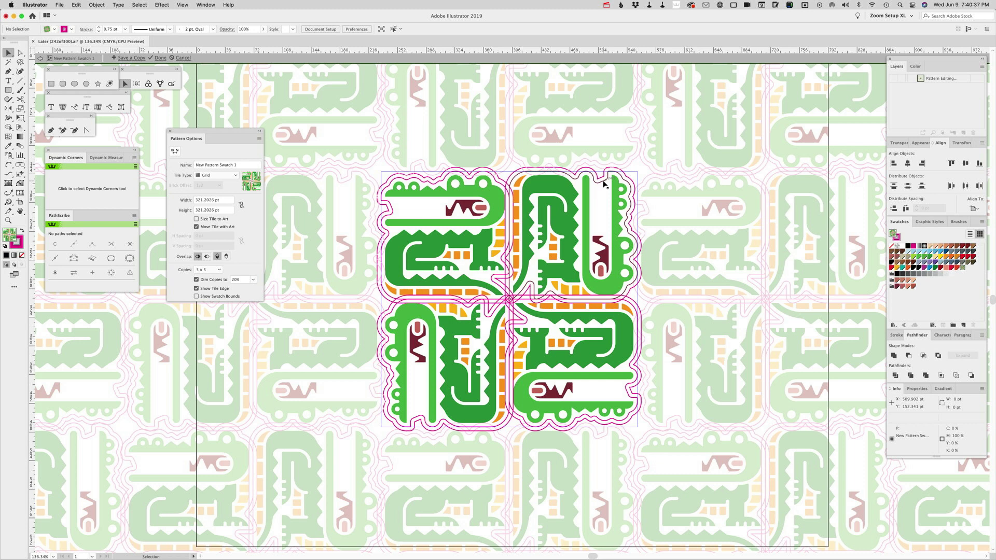
click(605, 183)
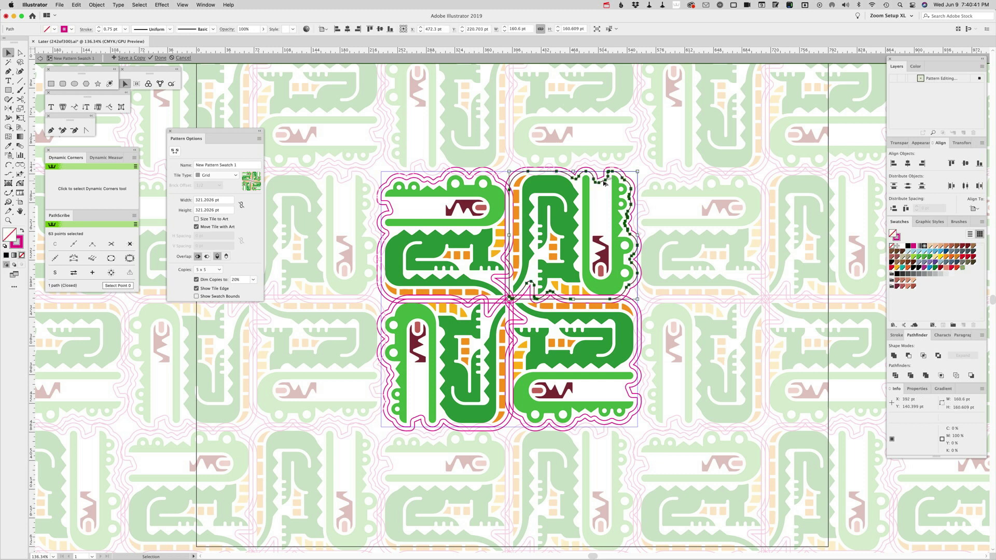
key(super+a)
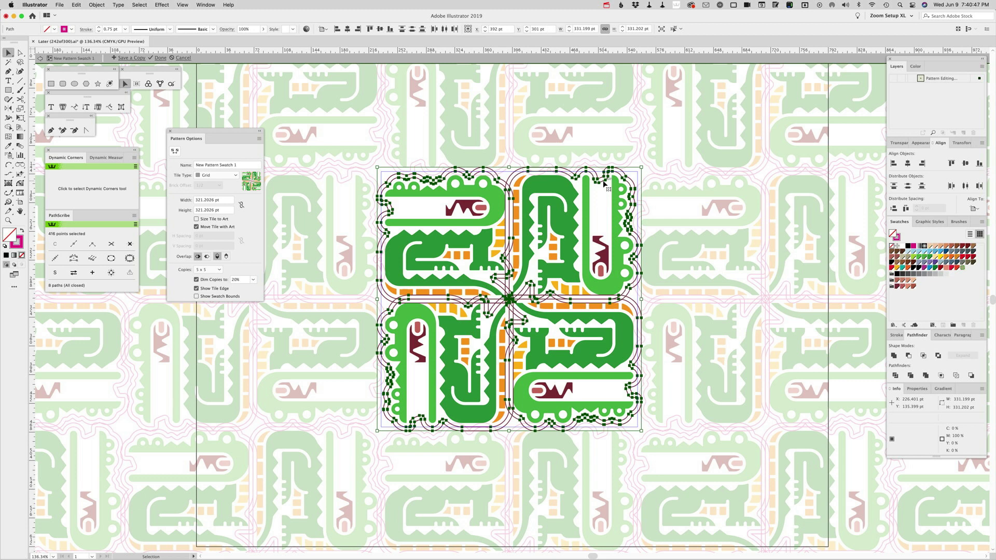
key(shift+super+a)
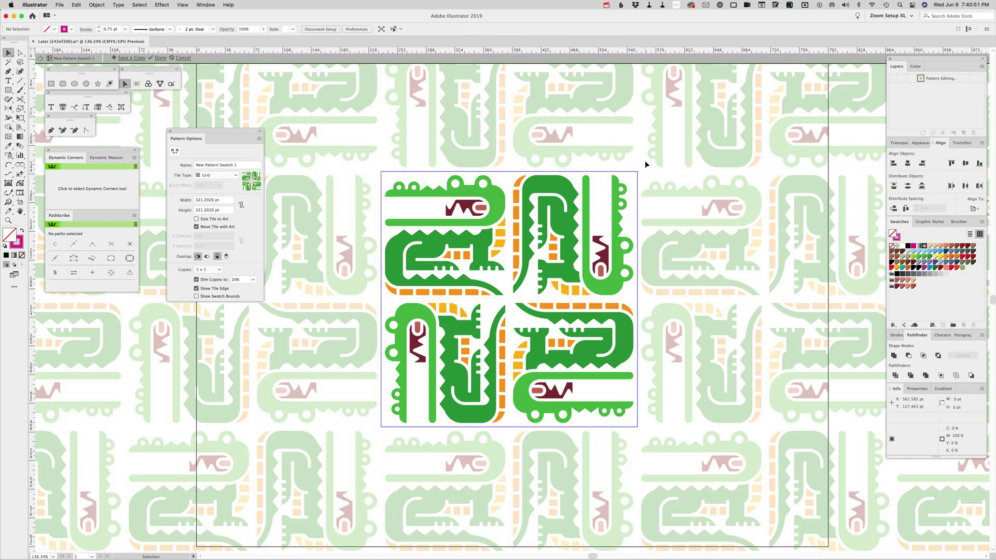
key(Escape)
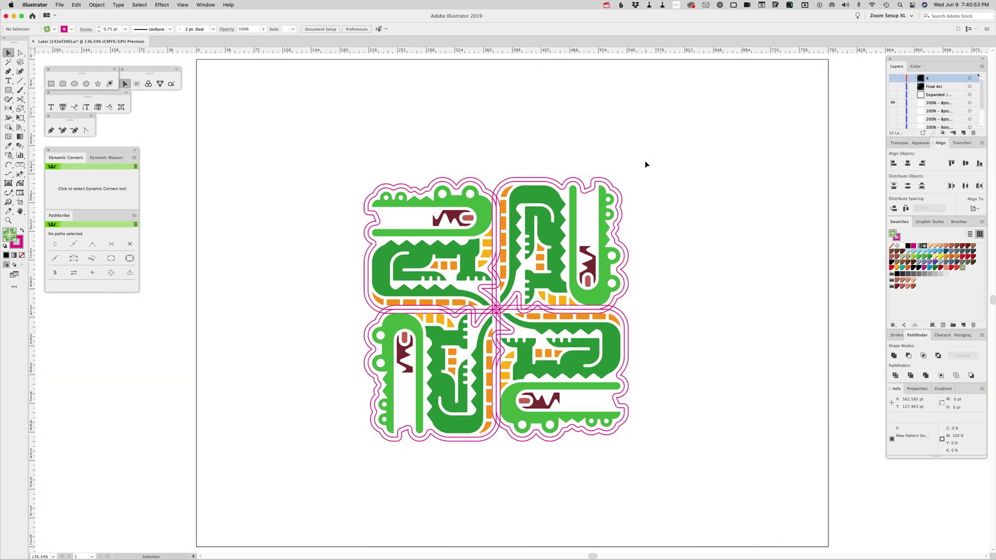
Hide the four-crocodile layer and draw a 792 × 612 pt pattern-filled rectangle over the artboard on the "Expanded /..." layer.
click(893, 104)
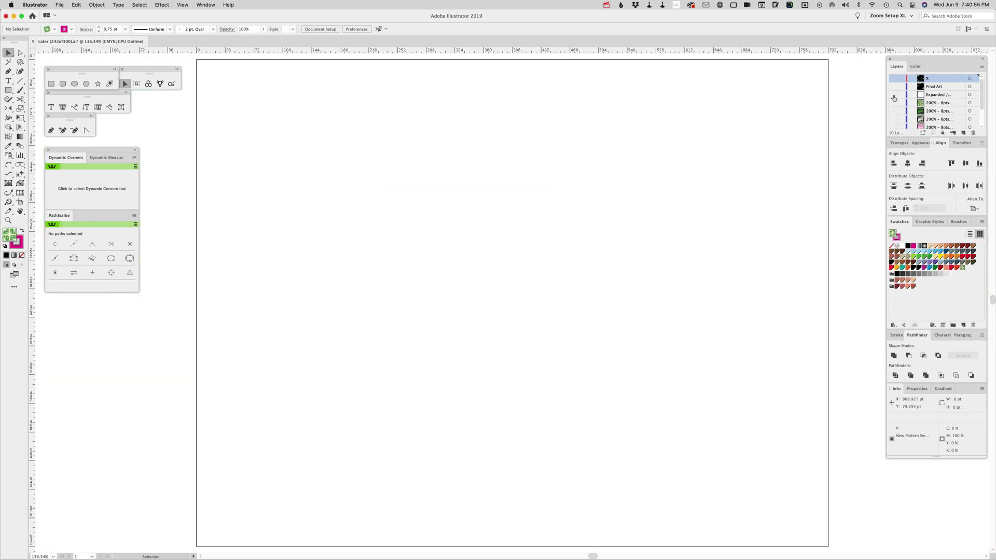
click(893, 95)
click(937, 97)
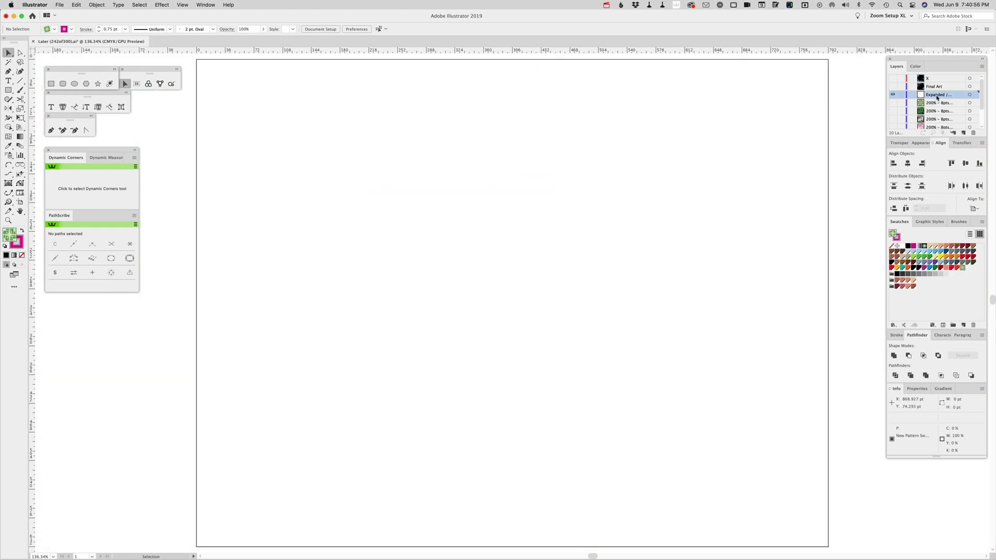
click(51, 84)
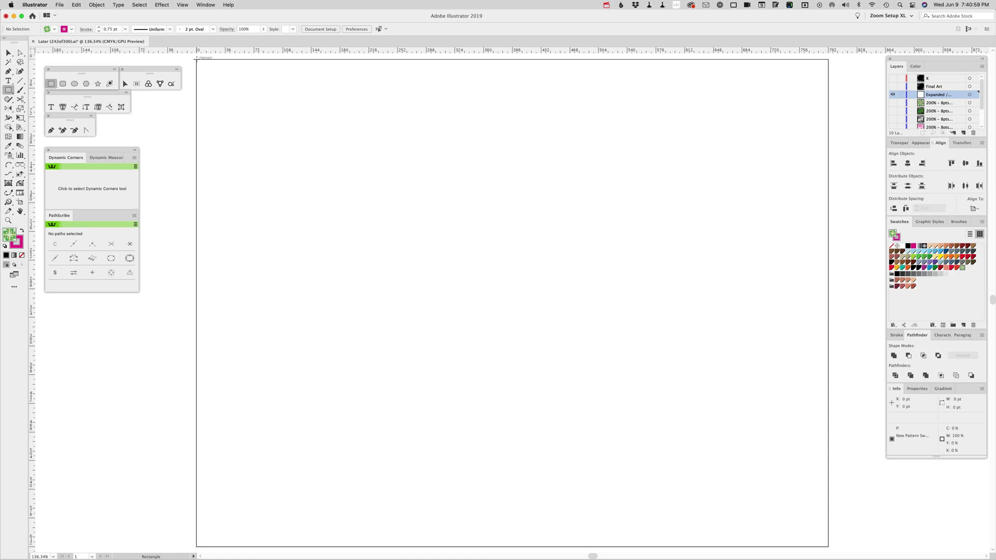
drag(196, 59, 827, 546)
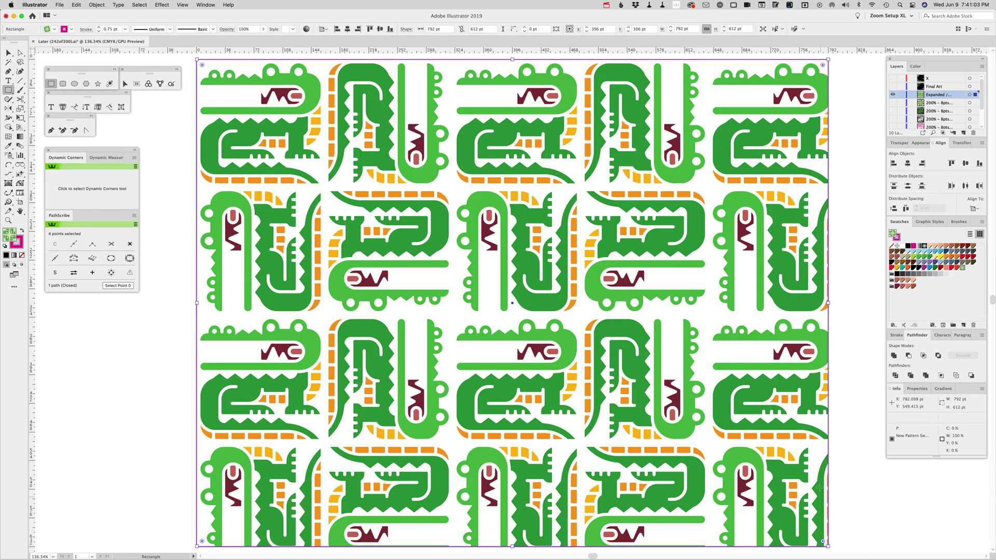
Remove the stroke from the pattern-filled rectangle and make its fill active.
click(897, 238)
click(891, 245)
click(892, 234)
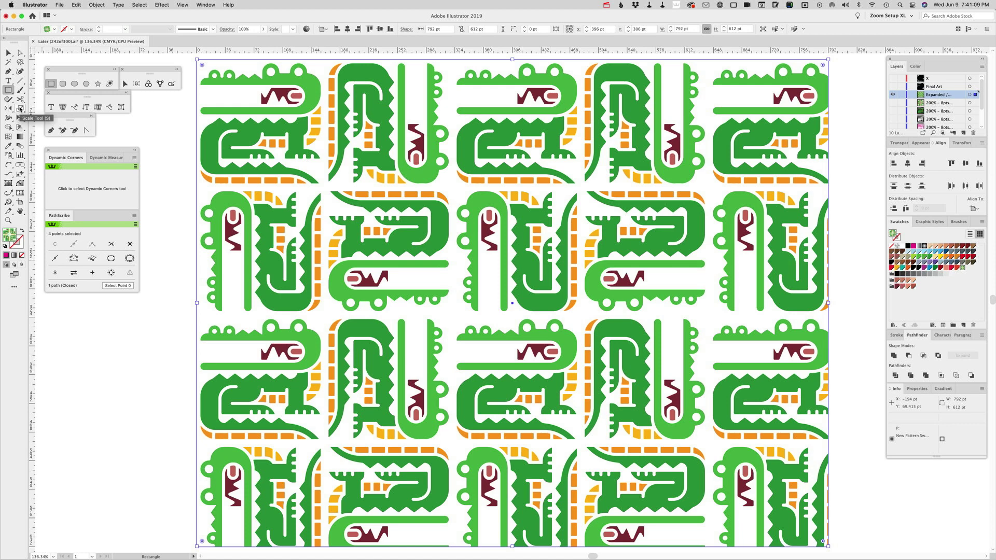
Scale only the rectangle's pattern fill uniformly to 65%, leaving the object itself untransformed.
double_click(20, 108)
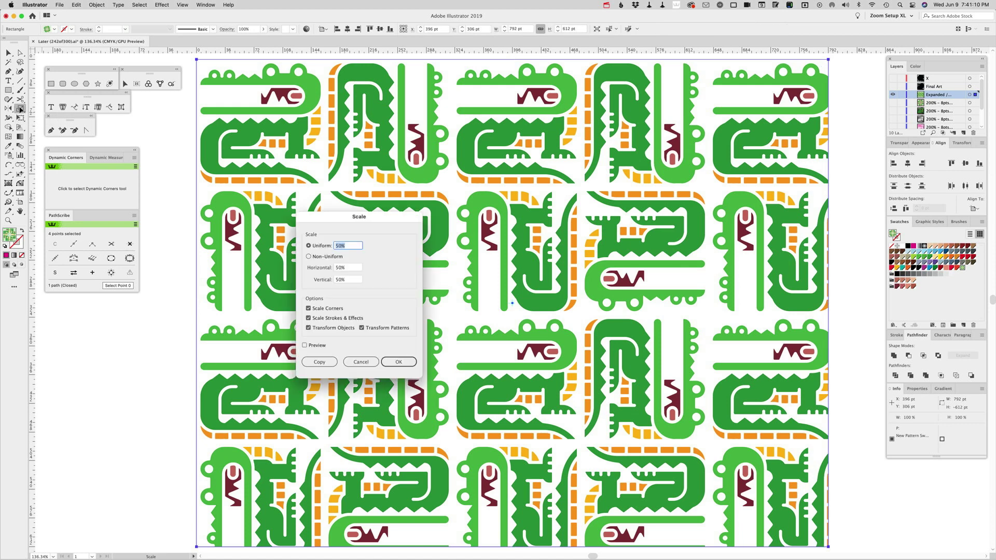
click(324, 329)
click(306, 345)
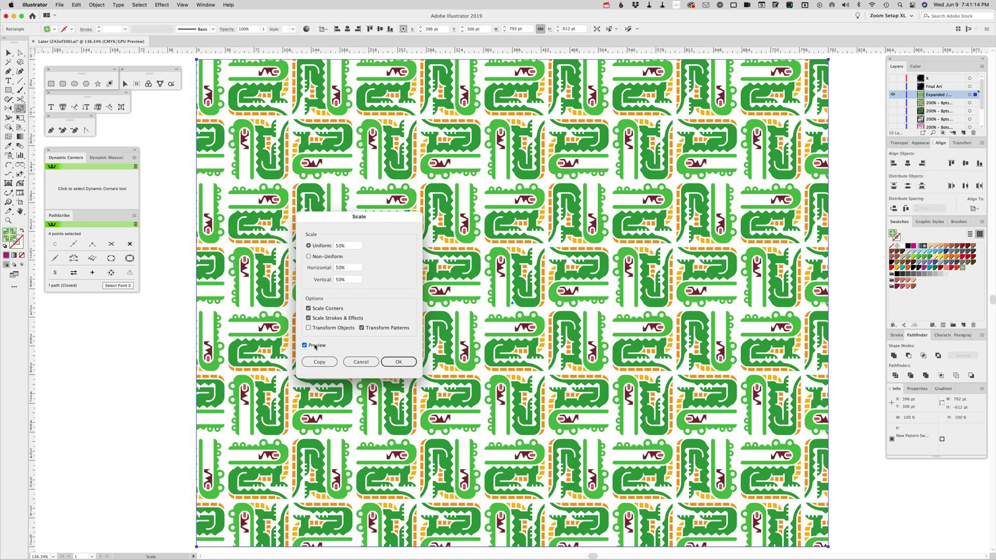
click(341, 246)
text(65)
key(Tab)
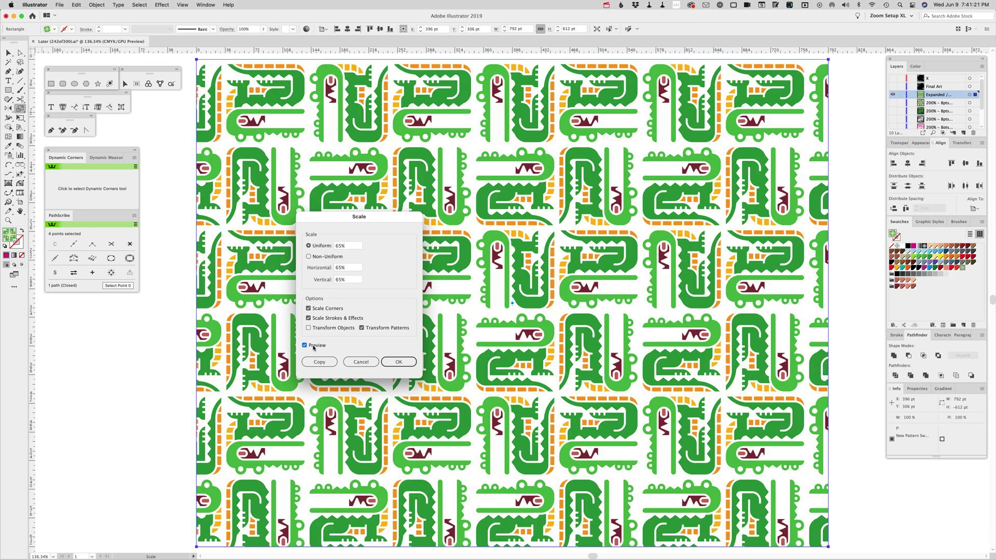
click(398, 362)
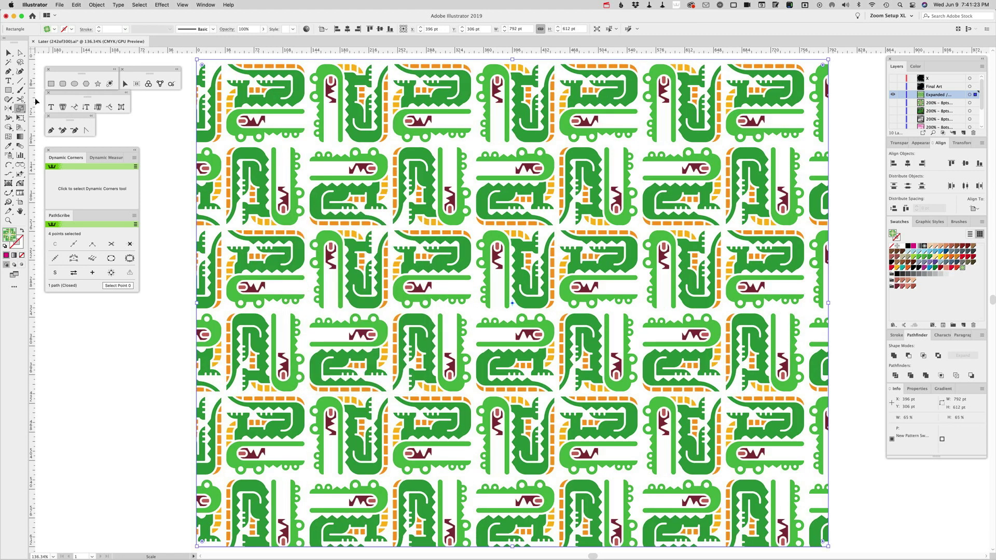
Rotate only the rectangle's crocodile pattern fill by 17°, without rotating the object.
click(8, 109)
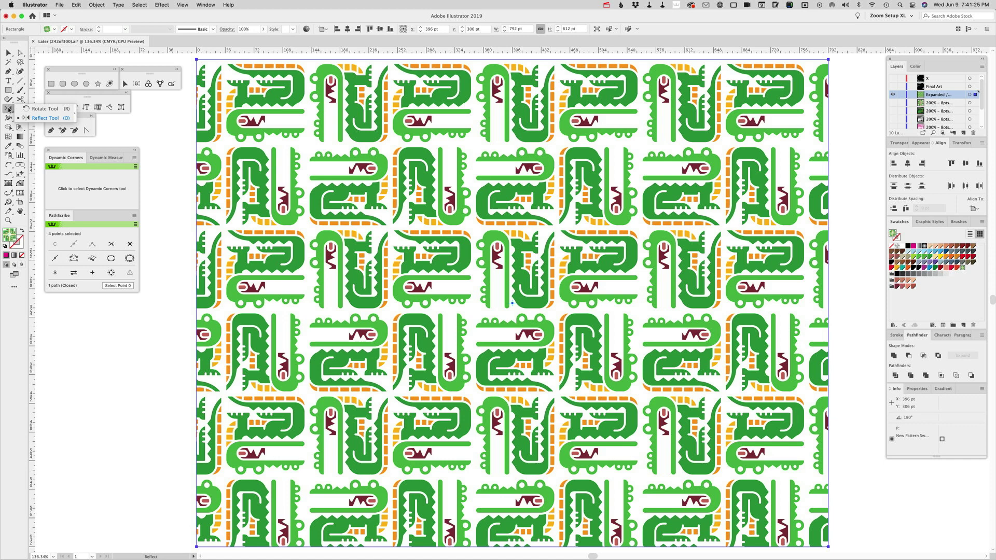
click(44, 109)
alt+click(296, 173)
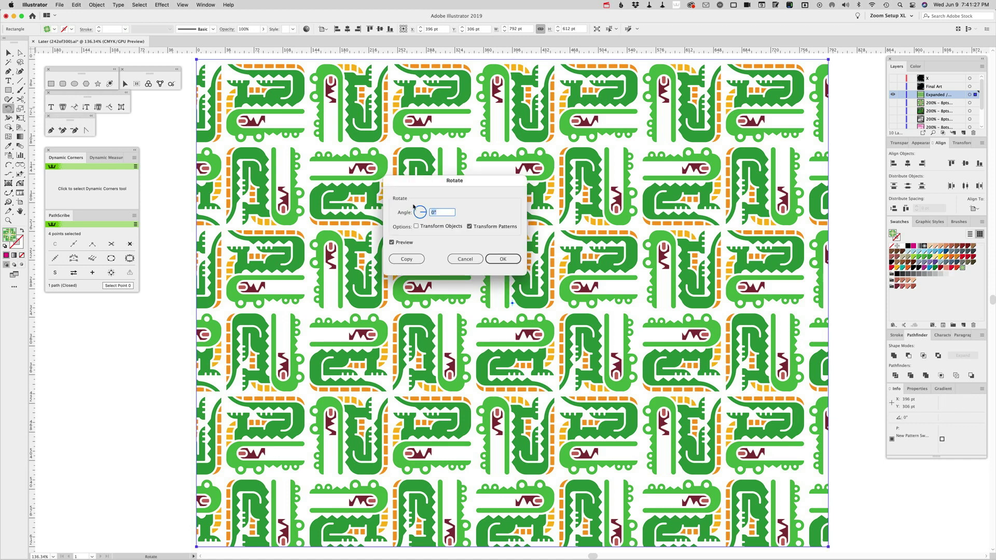
click(425, 210)
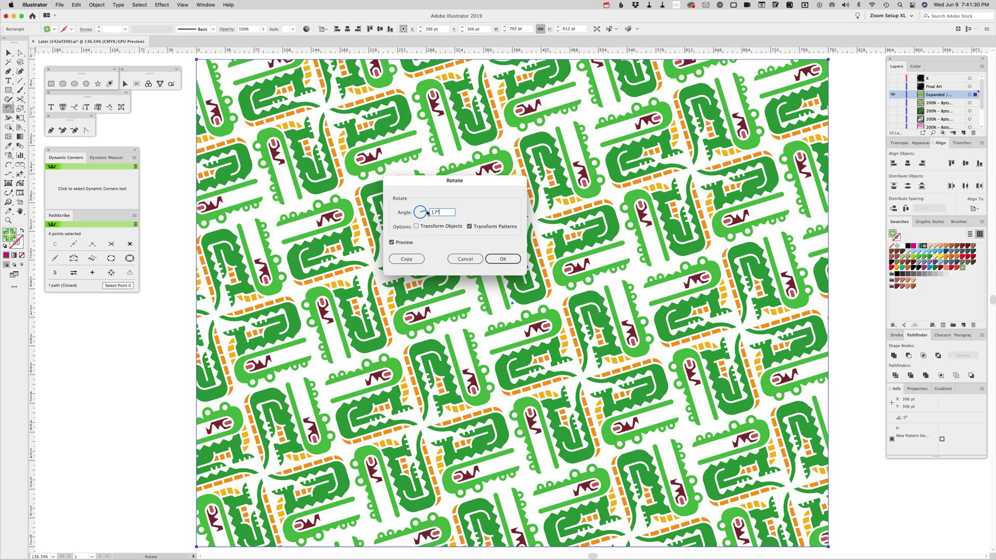
click(493, 258)
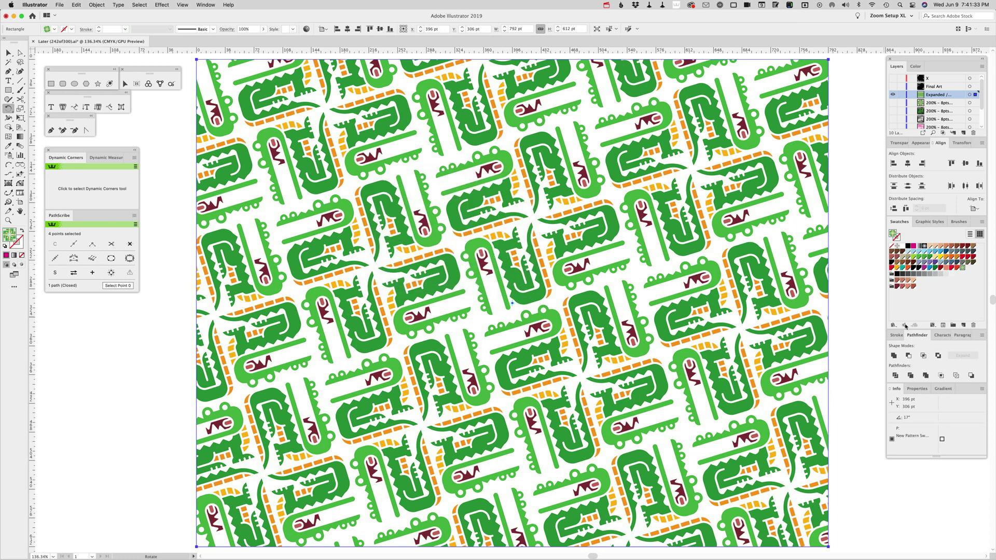
Add a second fill to the rectangle beneath the crocodile pattern, colour it black, and deselect the artwork.
click(920, 144)
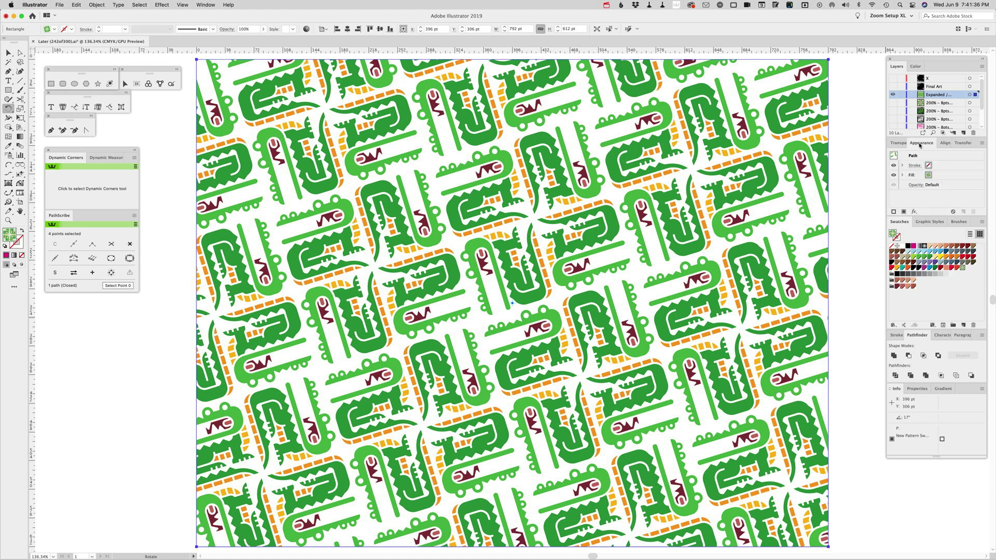
click(937, 176)
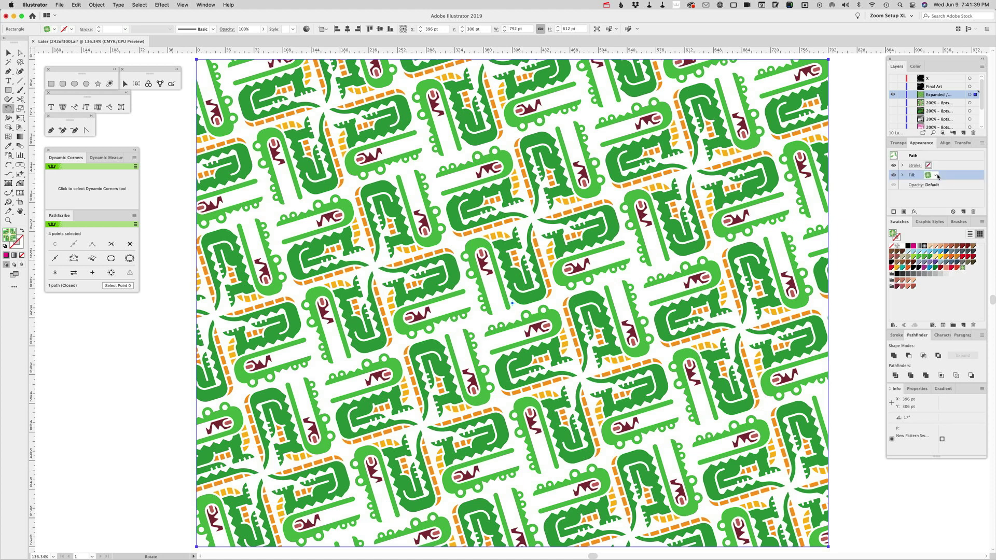
click(982, 143)
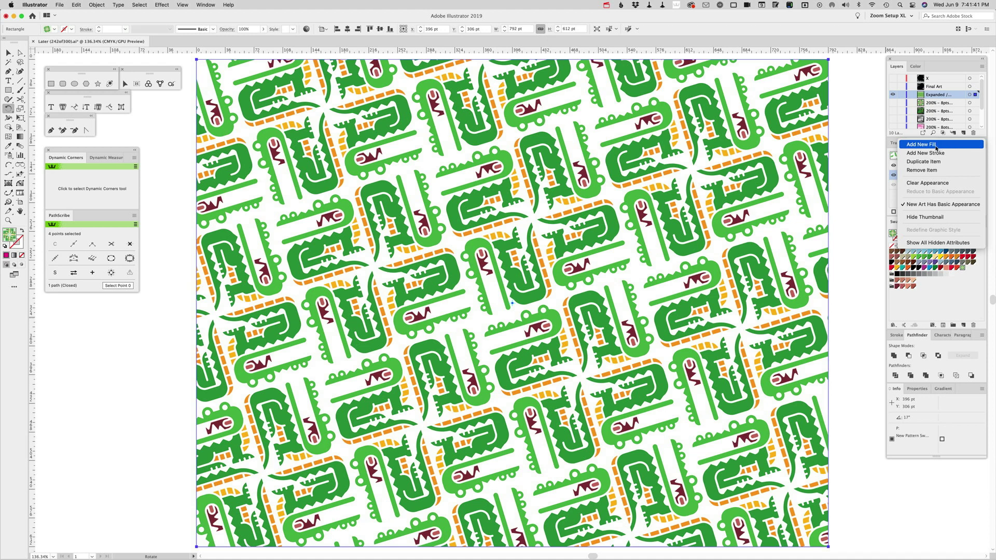
click(939, 147)
drag(929, 188, 930, 190)
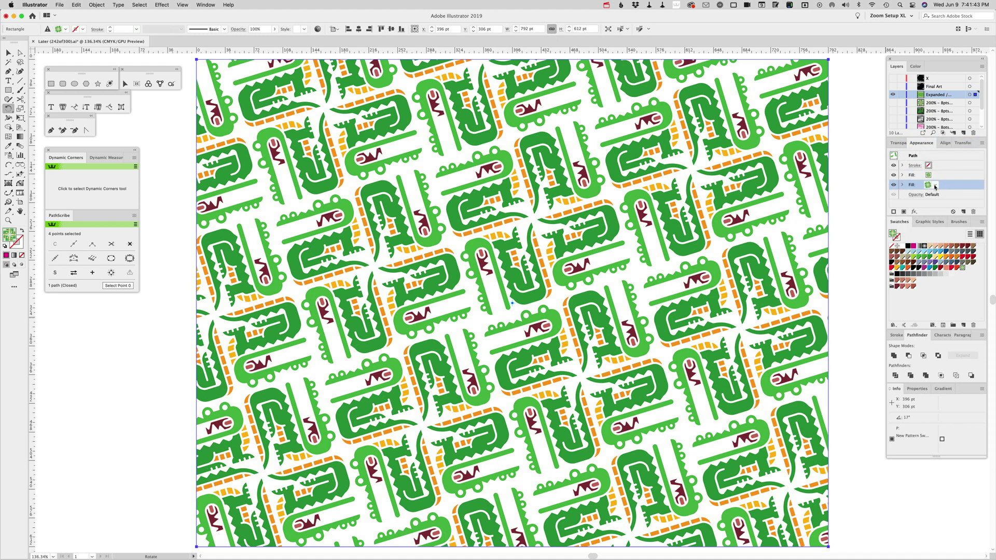
click(935, 185)
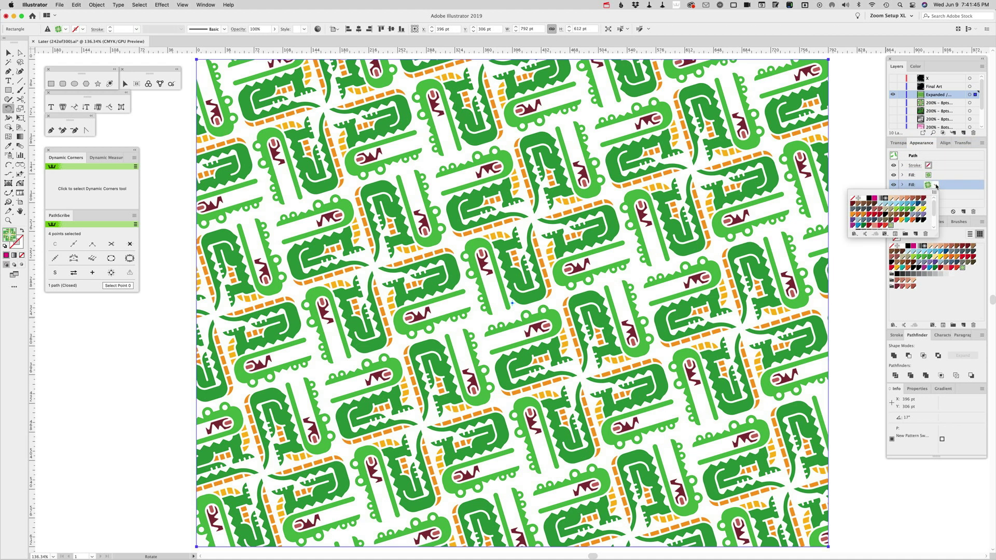
click(924, 221)
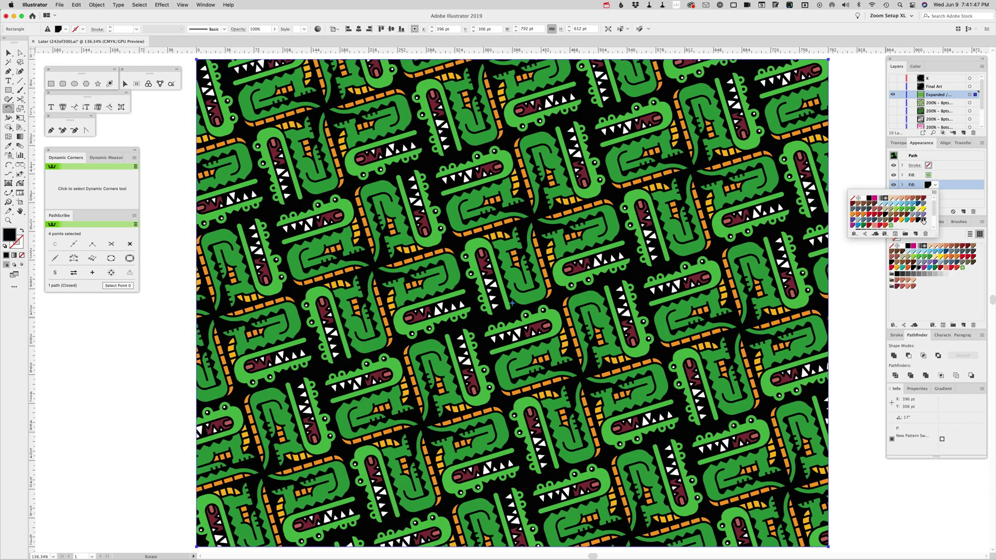
click(850, 168)
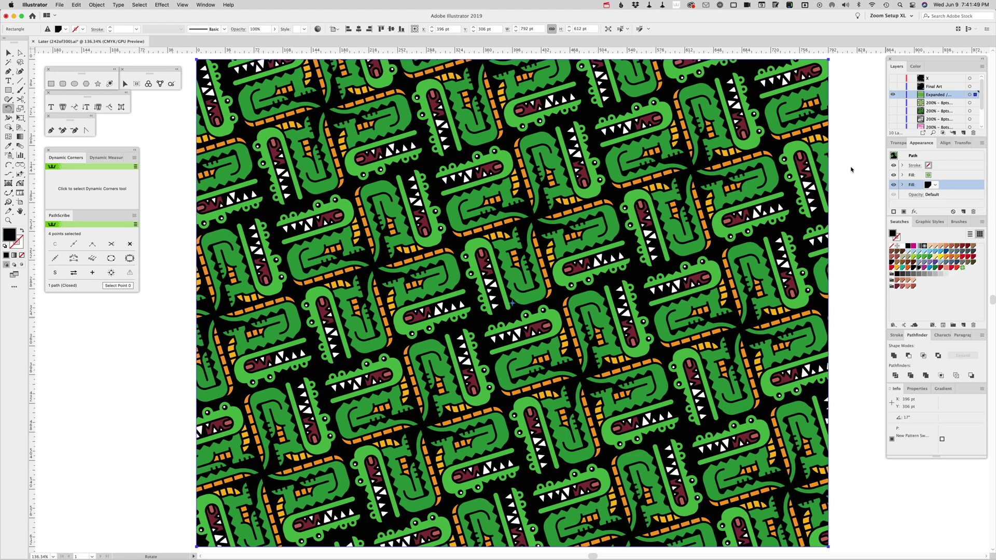
key(super+shift+a)
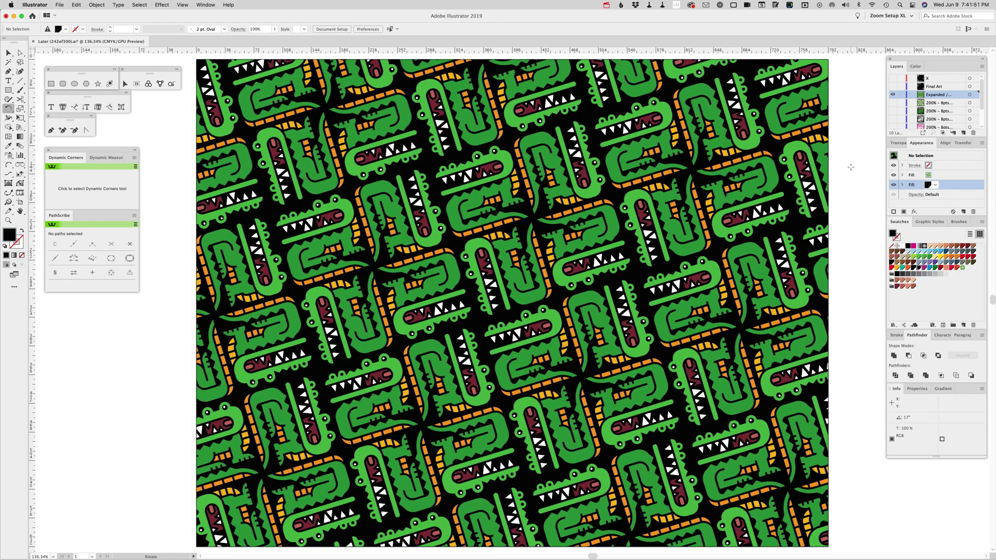
Examine the crocodile pattern on its black background up close near the artboard's centre.
key(z)
click(540, 339)
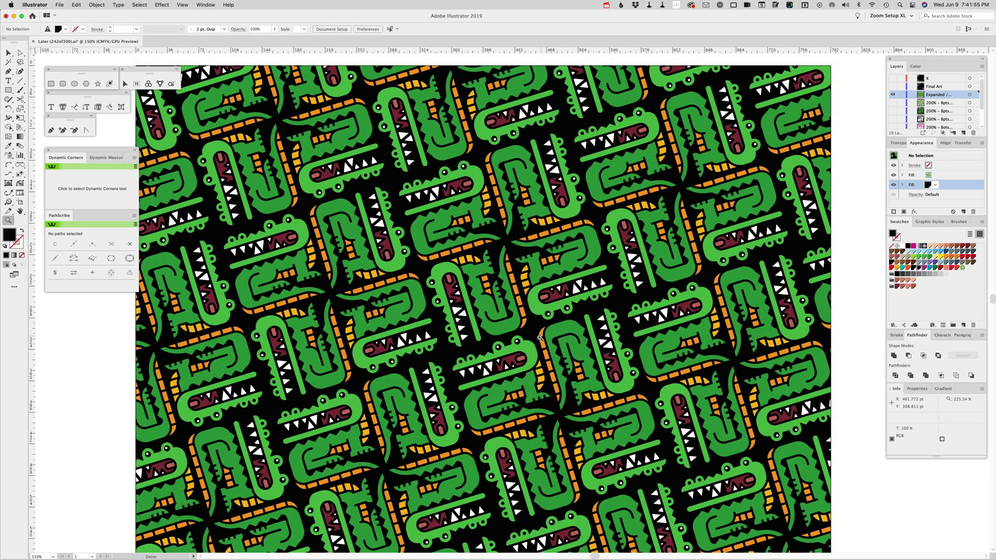
click(520, 348)
drag(519, 347, 575, 195)
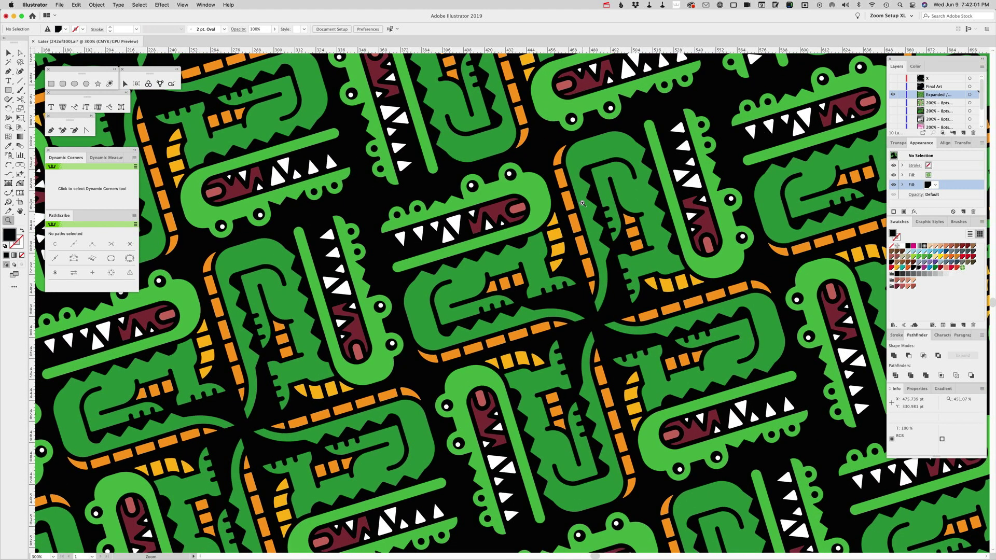
key(v)
click(606, 5)
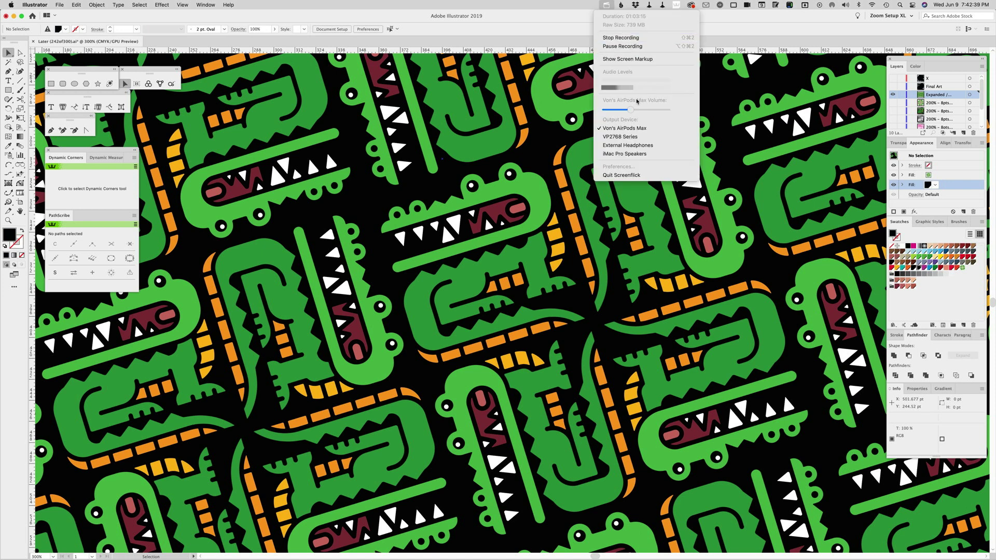